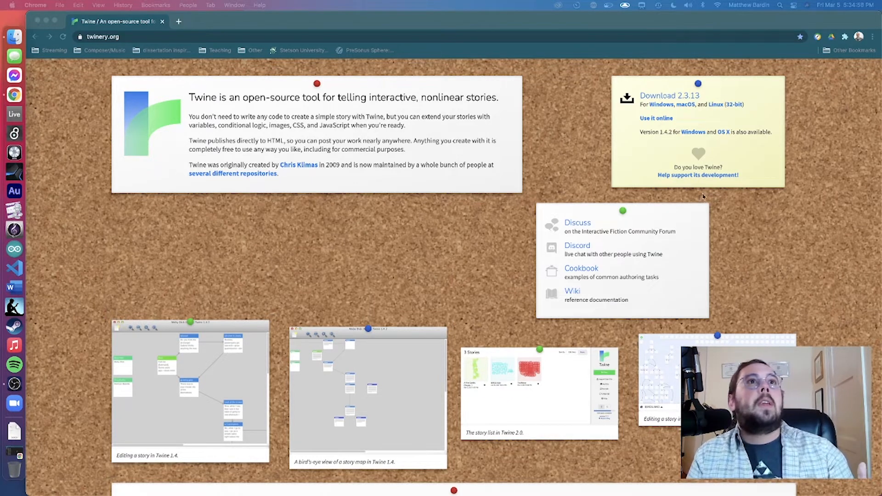
- Open the online version of Twine from its homepage
{"action": "left_click", "coordinate": [210, 236]}
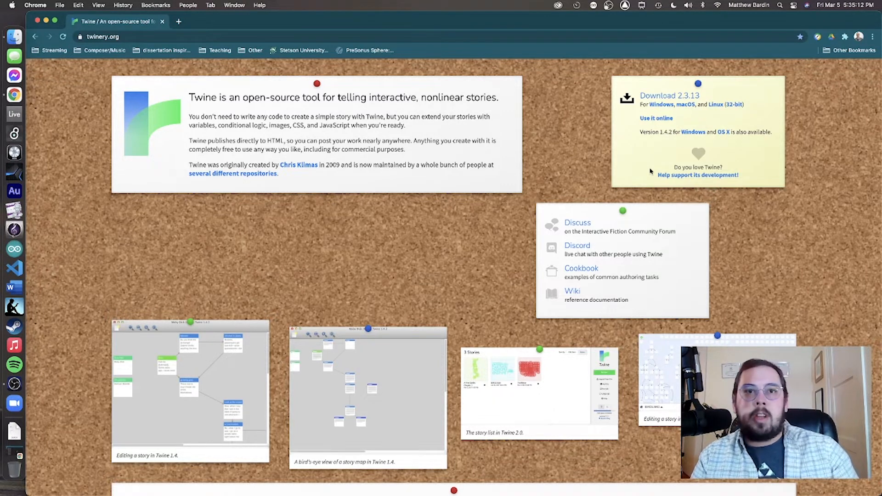
{"action": "left_click", "coordinate": [655, 120]}
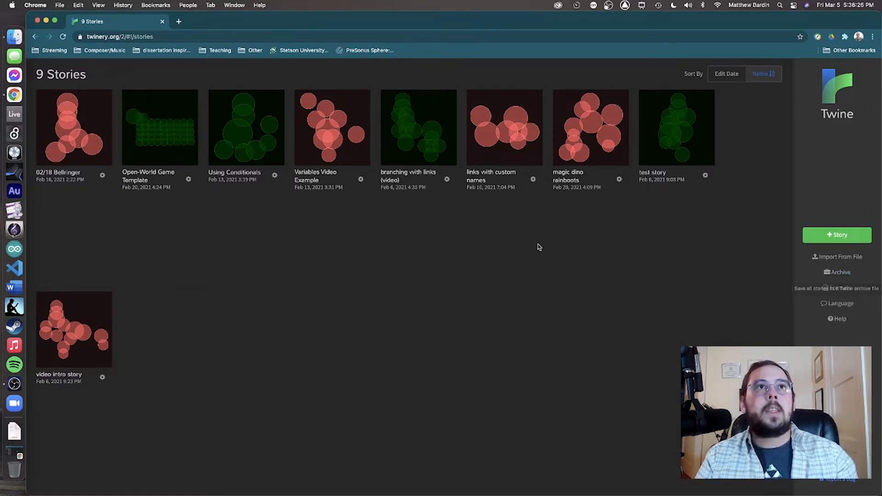
- Examine the options available for the story named "test story" in the story library
{"action": "left_click", "coordinate": [646, 179]}
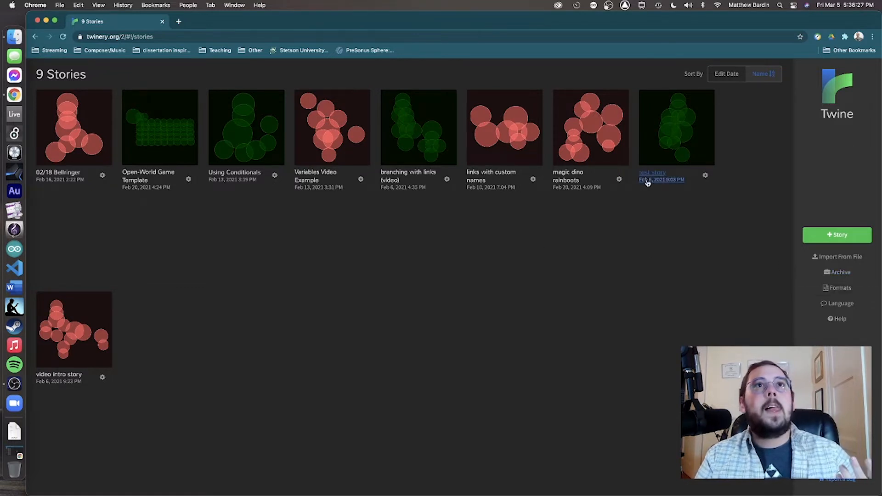
{"action": "left_click", "coordinate": [705, 175]}
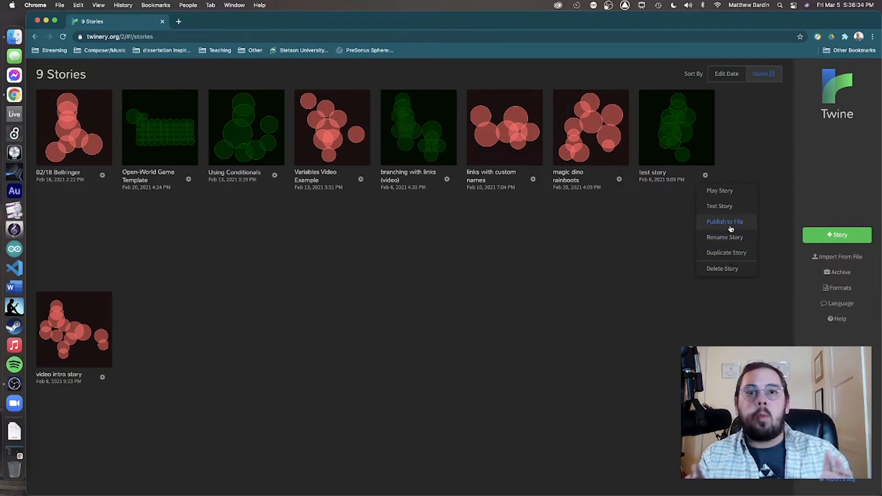
{"action": "left_click", "coordinate": [591, 254]}
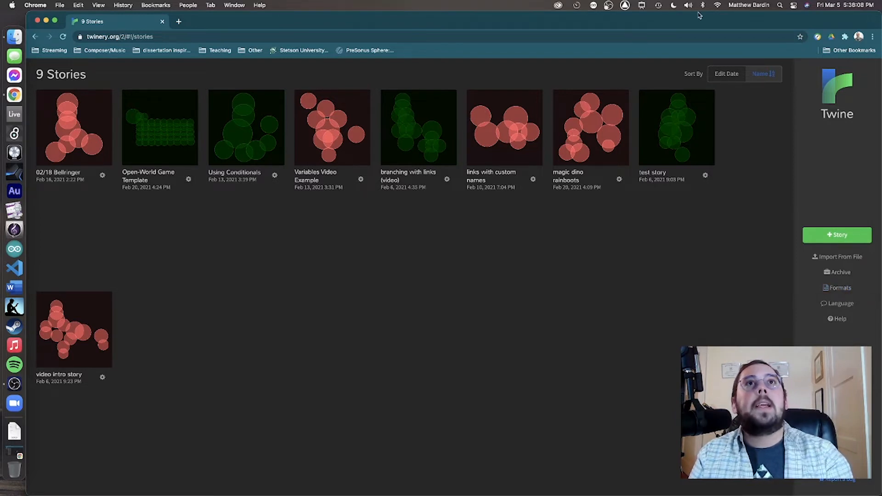
- Turn on cursor highlighting in the screen annotation utility
{"action": "left_click", "coordinate": [642, 5]}
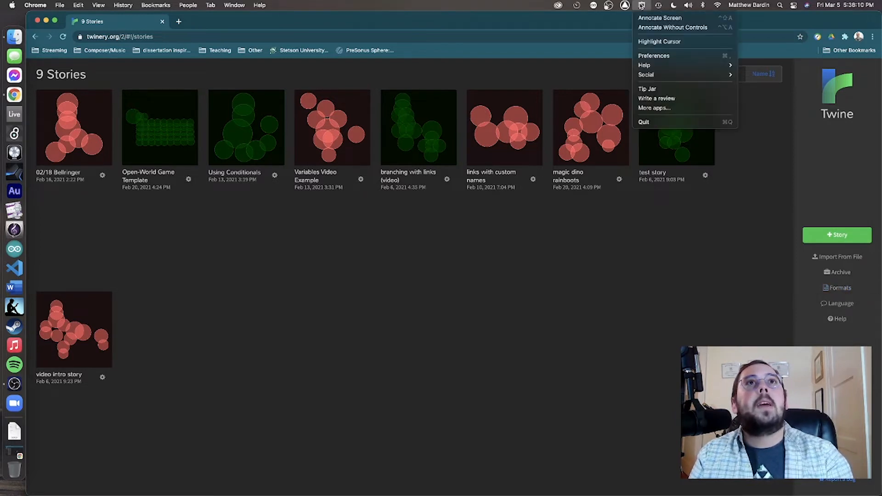
{"action": "left_click", "coordinate": [653, 41]}
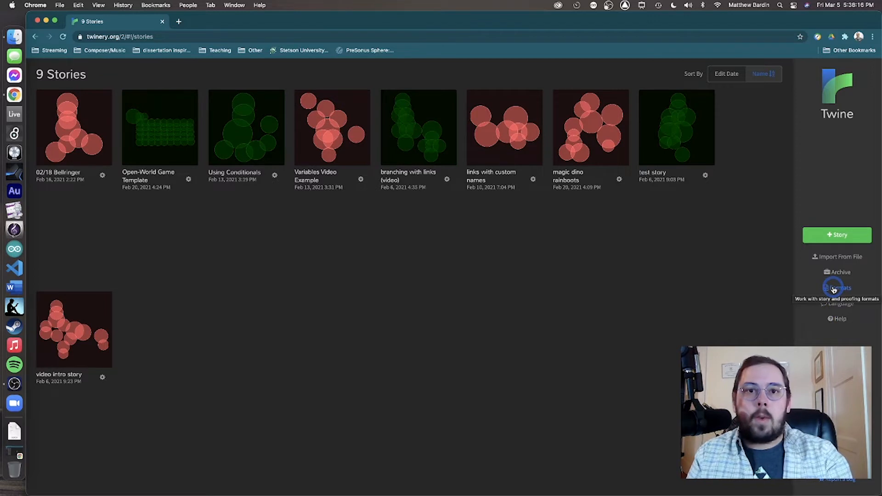
- Review the available story formats and which one is used as the default
{"action": "left_click", "coordinate": [834, 290]}
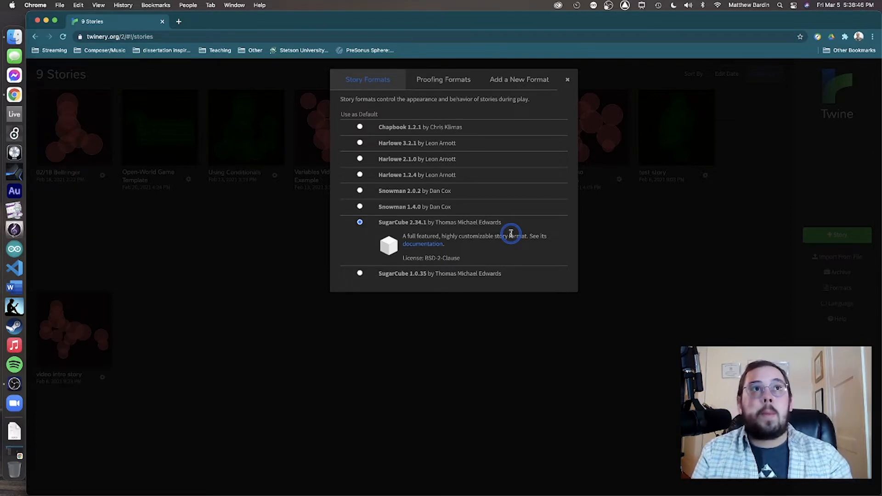
{"action": "left_click", "coordinate": [569, 80]}
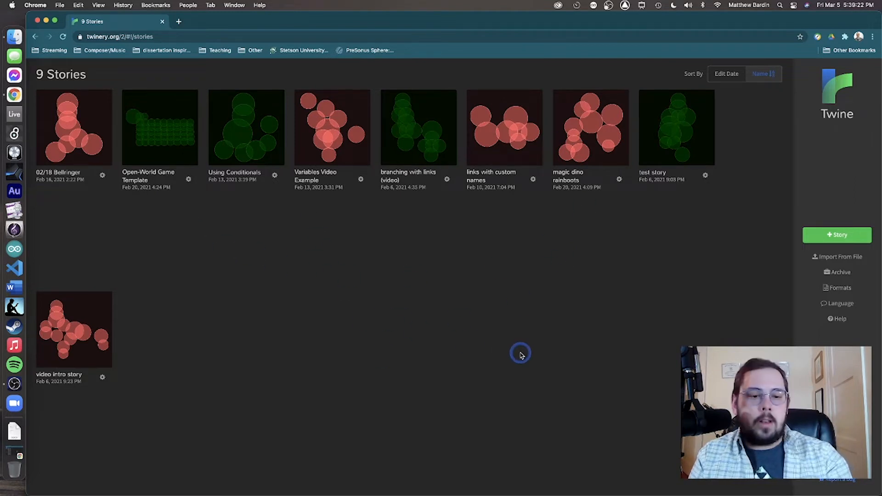
- Start adding a new story to the library
{"action": "left_click", "coordinate": [821, 236]}
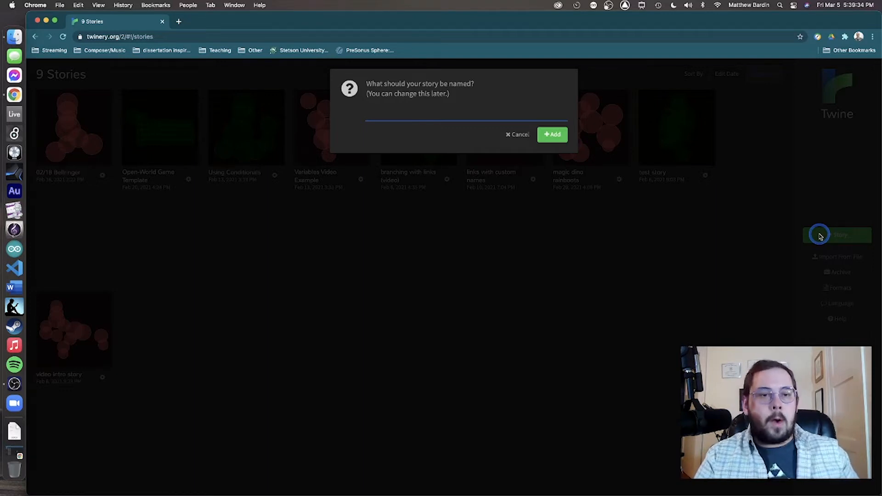
{"action": "type", "text": "lajdshfhalsdjkbfliabgilasdfbgvlkjsdfbngkjs"}
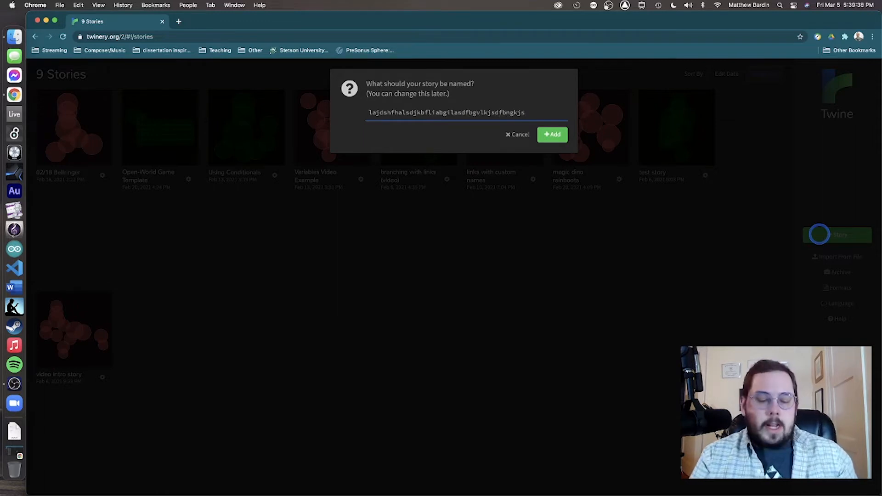
{"action": "key", "text": "BackSpace"}
{"action": "key", "text": "BackSpace"}
{"action": "key", "text": "BackSpace"}
{"action": "key", "text": "BackSpace"}
{"action": "key", "text": "BackSpace"}
{"action": "key", "text": "BackSpace"}
{"action": "key", "text": "BackSpace"}
{"action": "key", "text": "BackSpace"}
{"action": "key", "text": "BackSpace"}
{"action": "key", "text": "BackSpace"}
{"action": "key", "text": "BackSpace"}
{"action": "key", "text": "BackSpace"}
{"action": "key", "text": "BackSpace"}
{"action": "key", "text": "BackSpace"}
{"action": "key", "text": "BackSpace"}
{"action": "key", "text": "BackSpace"}
{"action": "key", "text": "BackSpace"}
{"action": "key", "text": "BackSpace"}
{"action": "key", "text": "BackSpace"}
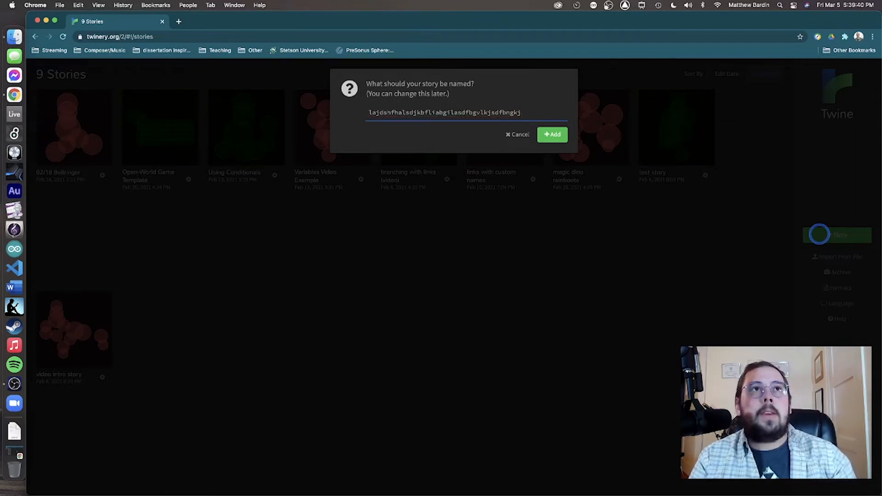
{"action": "key", "text": "BackSpace"}
{"action": "key", "text": "BackSpace"}
{"action": "key", "text": "BackSpace"}
{"action": "key", "text": "BackSpace"}
{"action": "key", "text": "BackSpace"}
{"action": "key", "text": "BackSpace"}
{"action": "key", "text": "BackSpace"}
{"action": "key", "text": "BackSpace"}
{"action": "key", "text": "BackSpace"}
{"action": "key", "text": "BackSpace"}
{"action": "key", "text": "BackSpace"}
{"action": "key", "text": "BackSpace"}
{"action": "key", "text": "BackSpace"}
{"action": "key", "text": "BackSpace"}
{"action": "key", "text": "BackSpace"}
{"action": "key", "text": "BackSpace"}
{"action": "key", "text": "BackSpace"}
{"action": "key", "text": "BackSpace"}
{"action": "key", "text": "BackSpace"}
{"action": "key", "text": "BackSpace"}
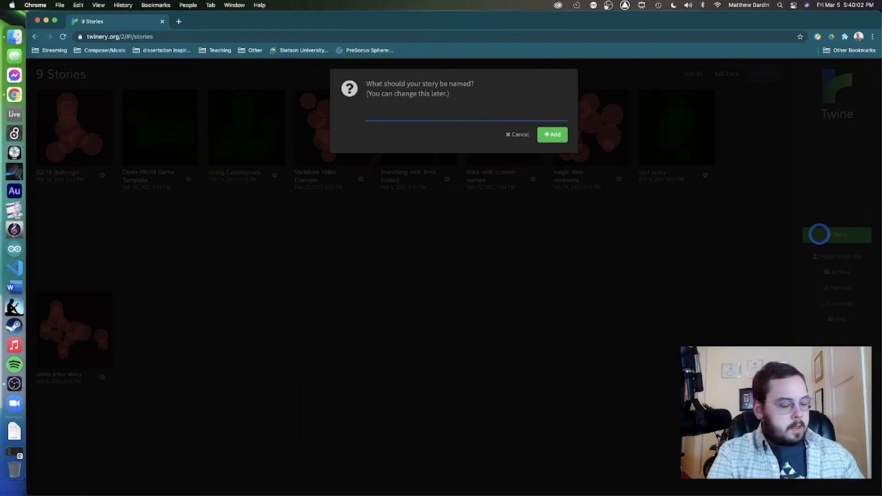
- Name the new story "Twine Demo video Story" and create it
{"action": "type", "text": "Twine"}
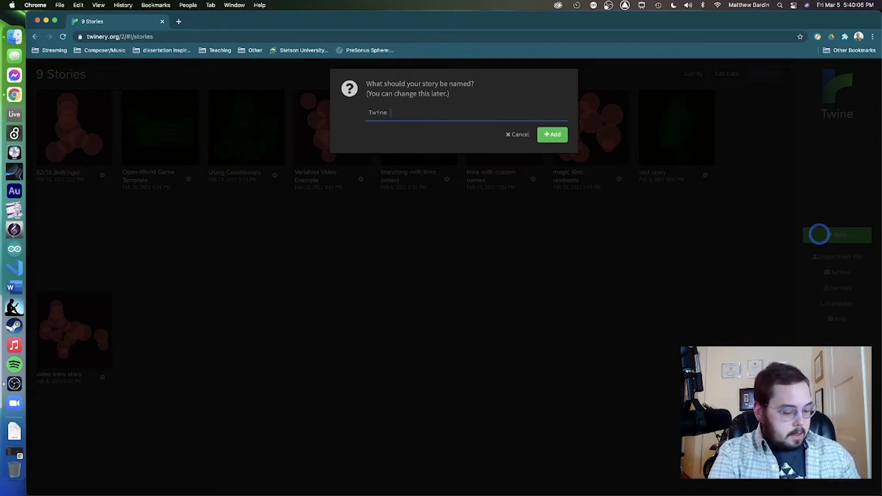
{"action": "type", "text": " Demo"}
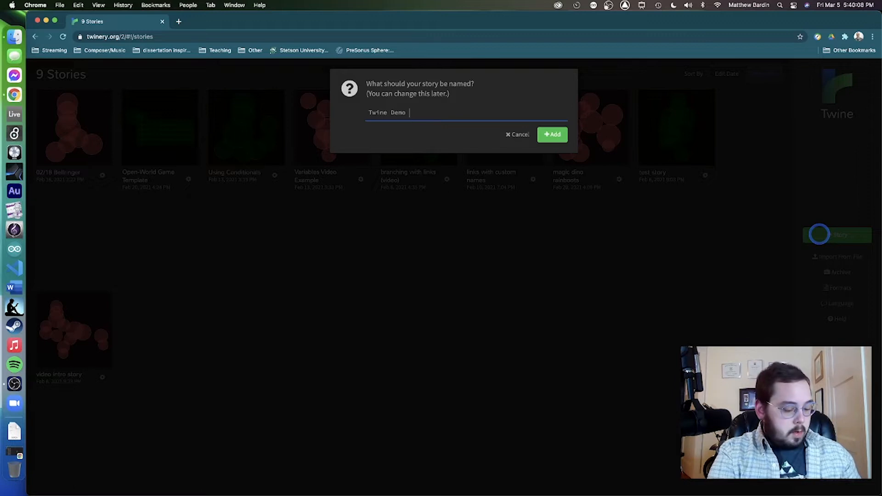
{"action": "type", "text": " video"}
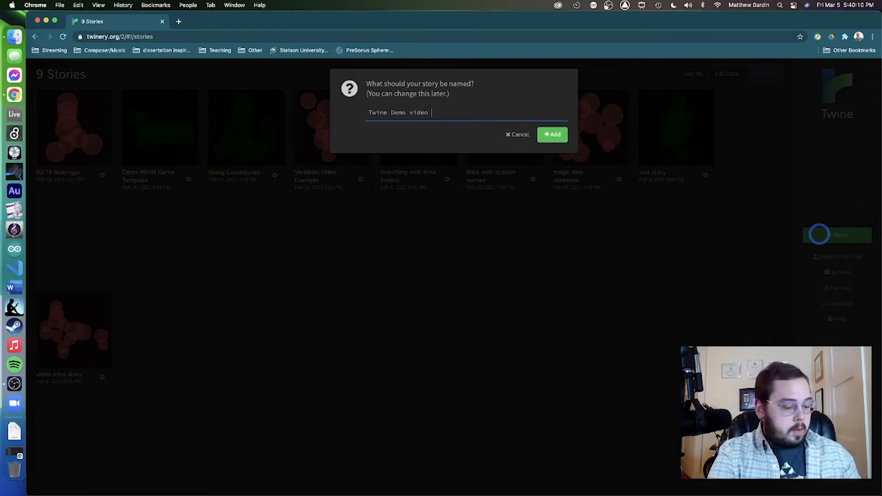
{"action": "type", "text": " Story"}
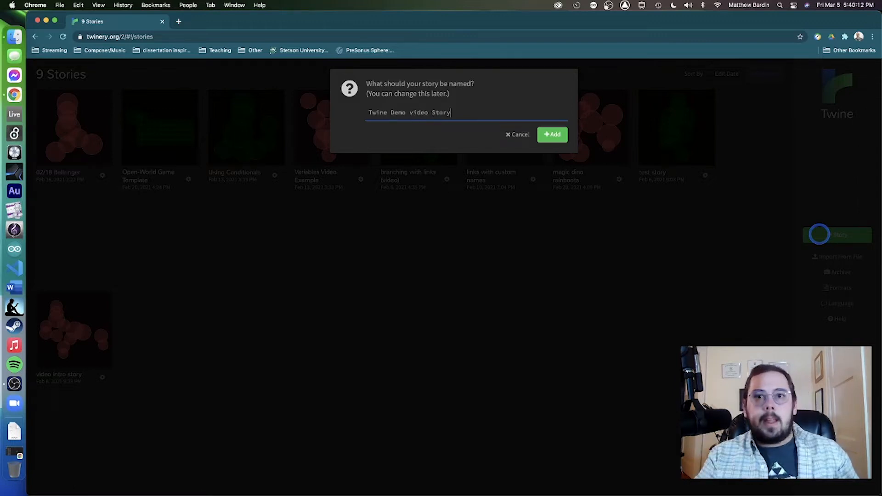
{"action": "key", "text": "Return"}
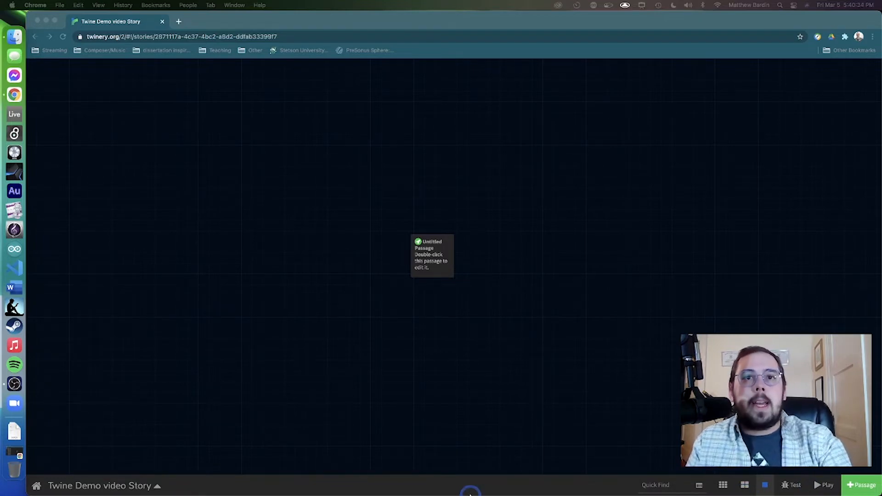
- Return to the story list and reopen Twine Demo video Story
{"action": "left_click", "coordinate": [37, 486]}
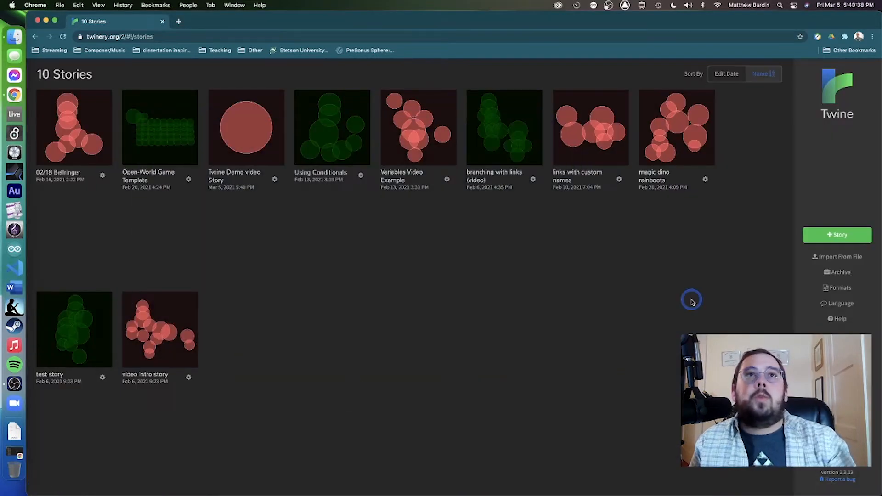
{"action": "left_click", "coordinate": [249, 128]}
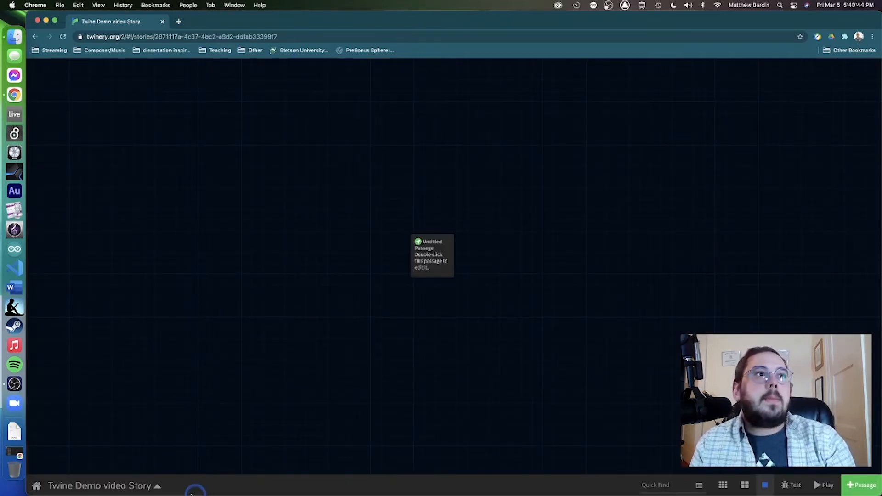
- Look over the story-level options and the quick passage search of Twine Demo video Story
{"action": "left_click", "coordinate": [112, 487]}
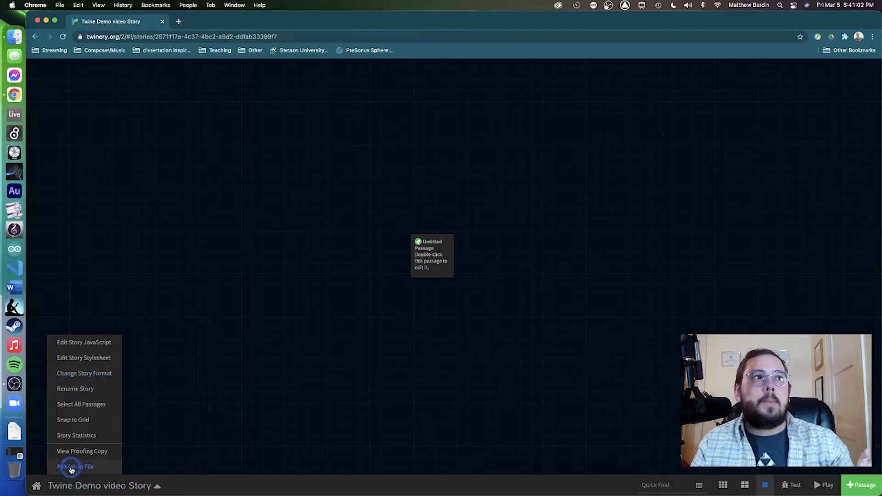
{"action": "left_click", "coordinate": [372, 435]}
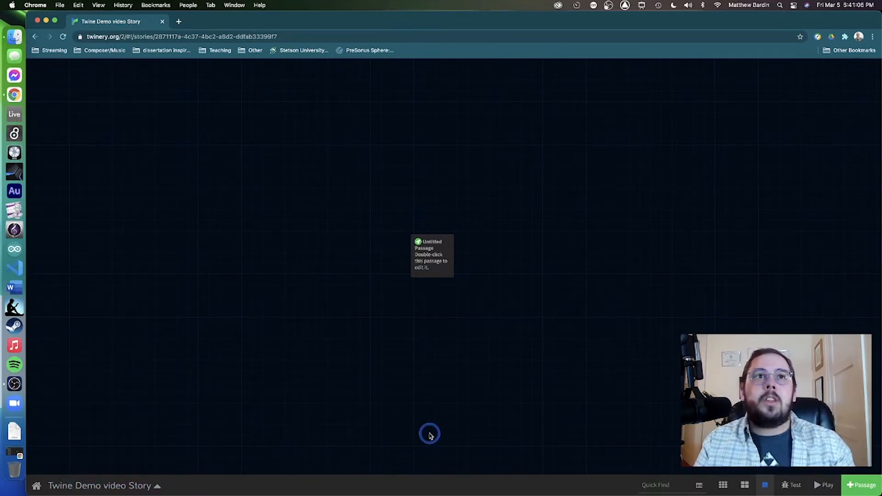
{"action": "left_click", "coordinate": [654, 485]}
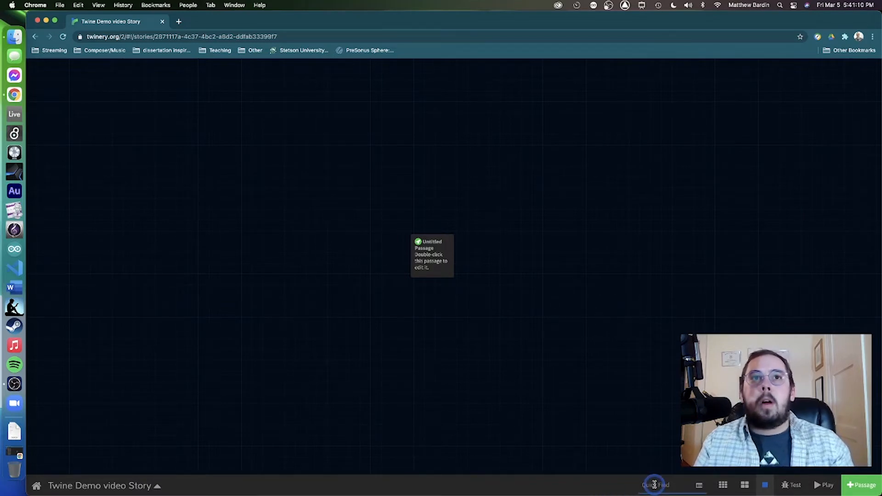
- View the story map at the medium and smallest zoom levels and return it to the largest one
{"action": "left_click", "coordinate": [745, 486]}
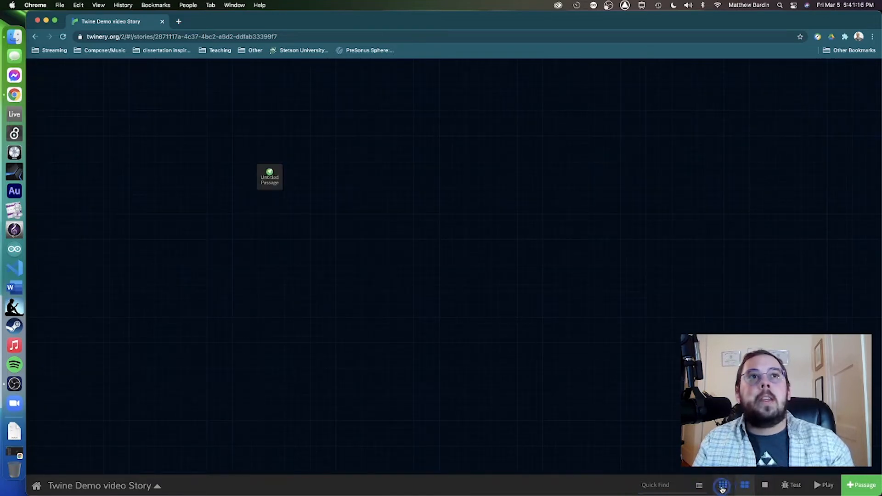
{"action": "left_click", "coordinate": [723, 487]}
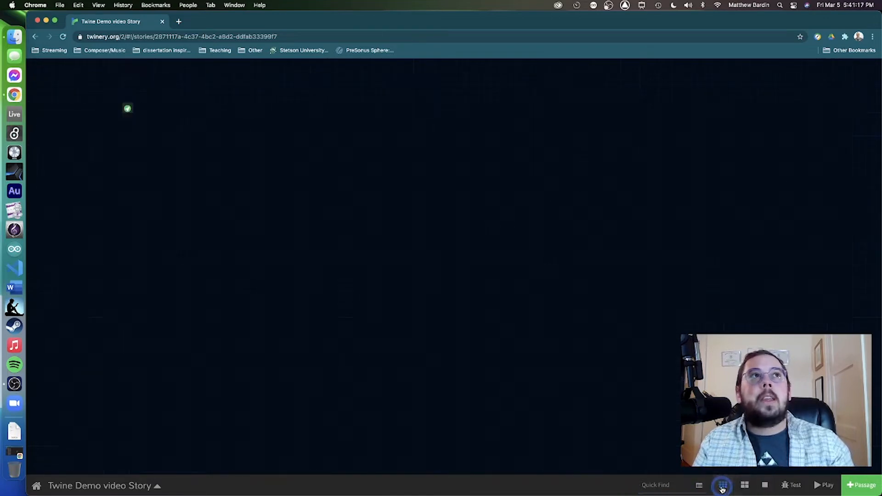
{"action": "left_click", "coordinate": [767, 487]}
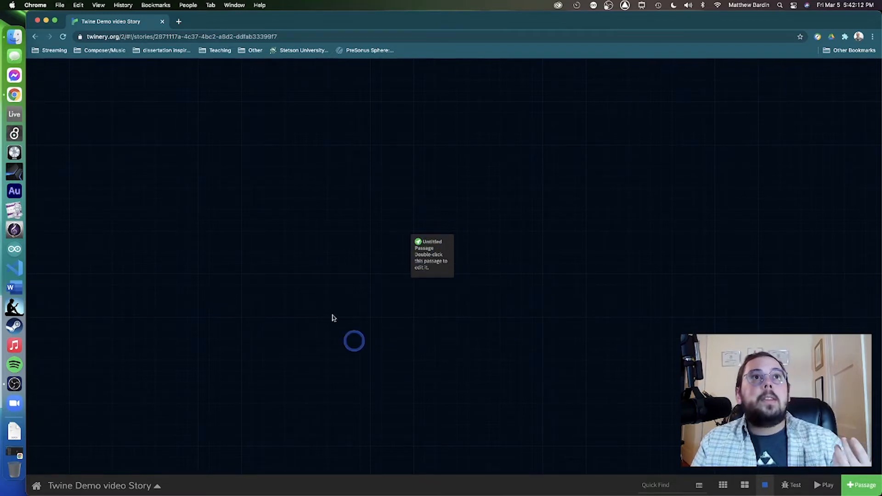
- Move the untitled passage to the upper-left area of the story map
{"action": "mouse_move", "coordinate": [438, 262]}
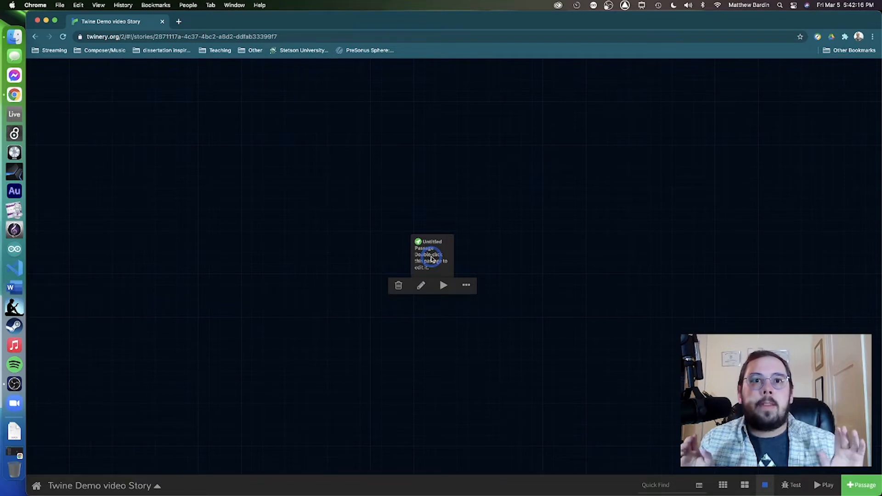
{"action": "left_click_drag", "start_coordinate": [432, 260], "coordinate": [465, 304]}
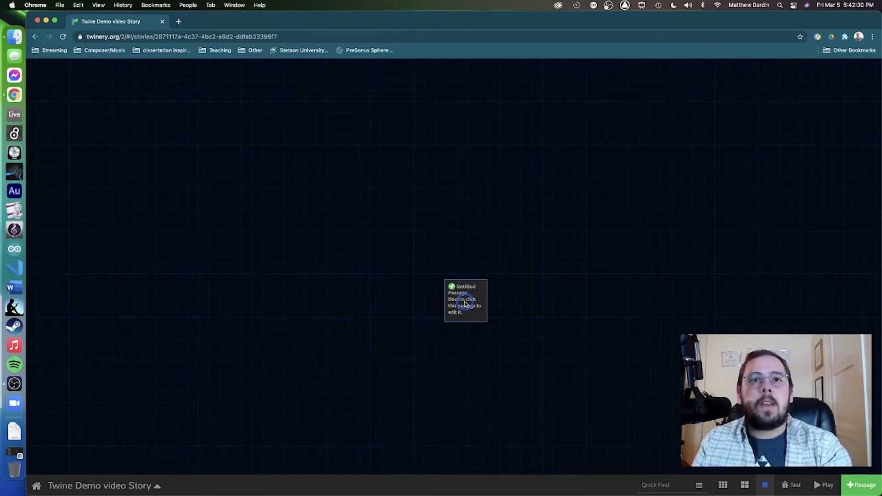
{"action": "left_click_drag", "start_coordinate": [465, 303], "coordinate": [182, 107]}
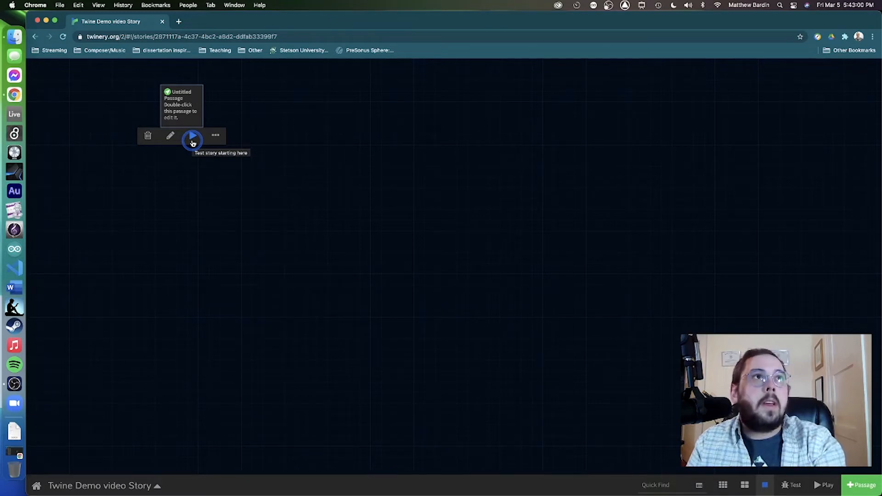
- Set the untitled passage as the place where the story starts
{"action": "left_click", "coordinate": [214, 140]}
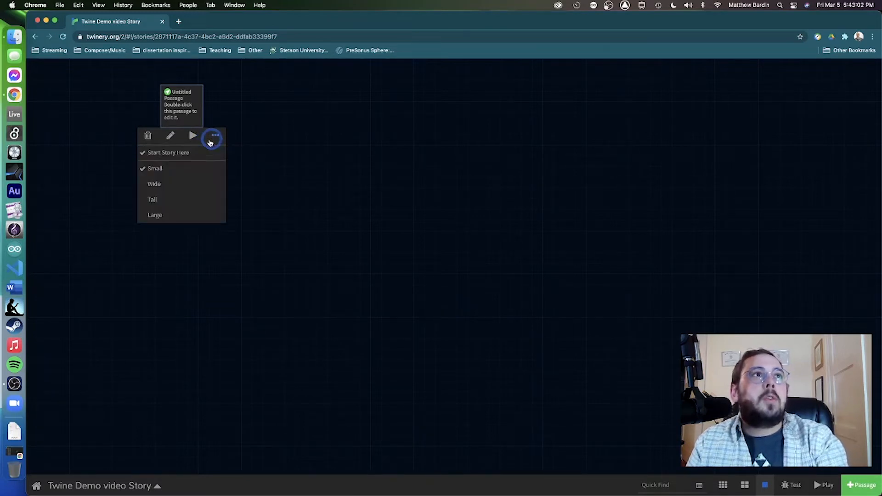
{"action": "left_click", "coordinate": [172, 154]}
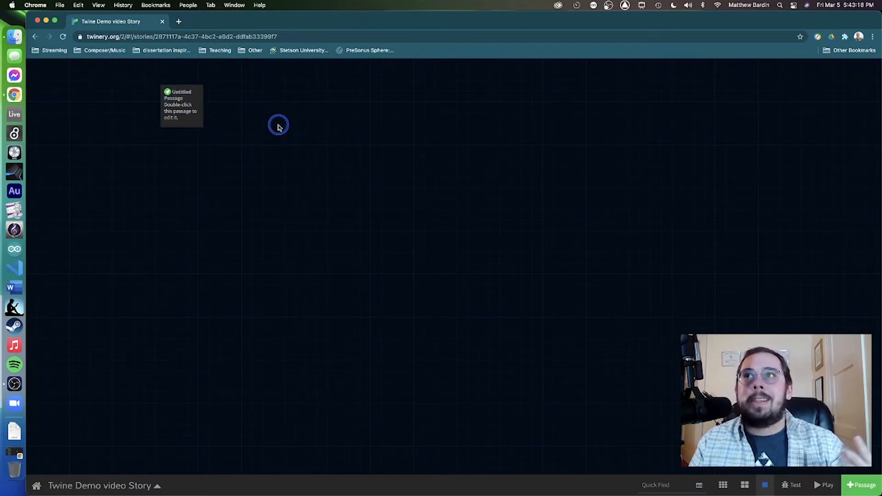
- Open the untitled passage for editing and look at its tag name entry without adding a tag
{"action": "mouse_move", "coordinate": [180, 114]}
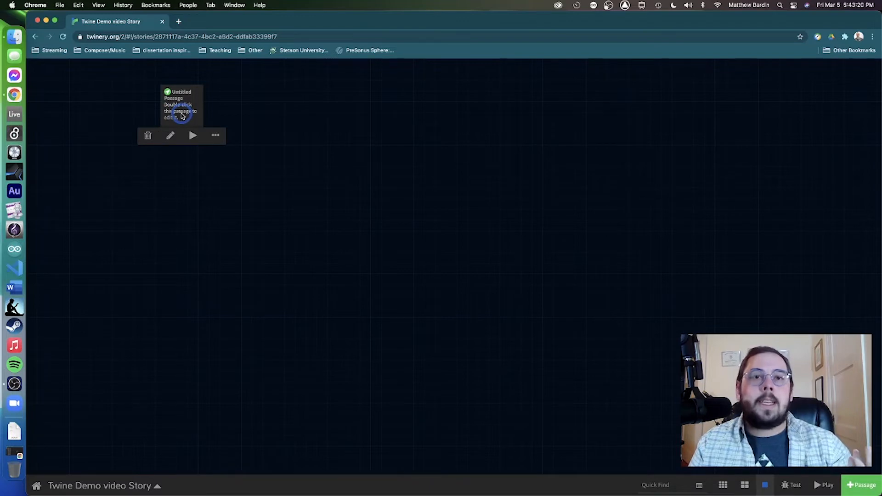
{"action": "double_click", "coordinate": [182, 116]}
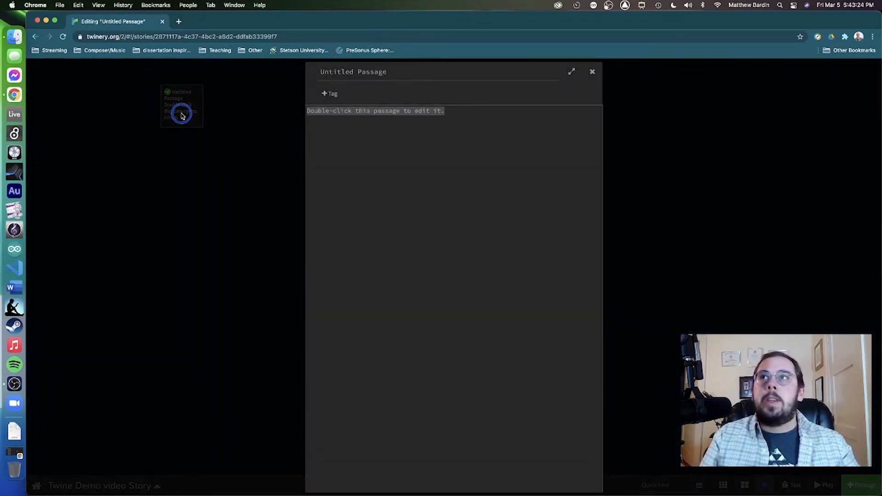
{"action": "left_click", "coordinate": [333, 94]}
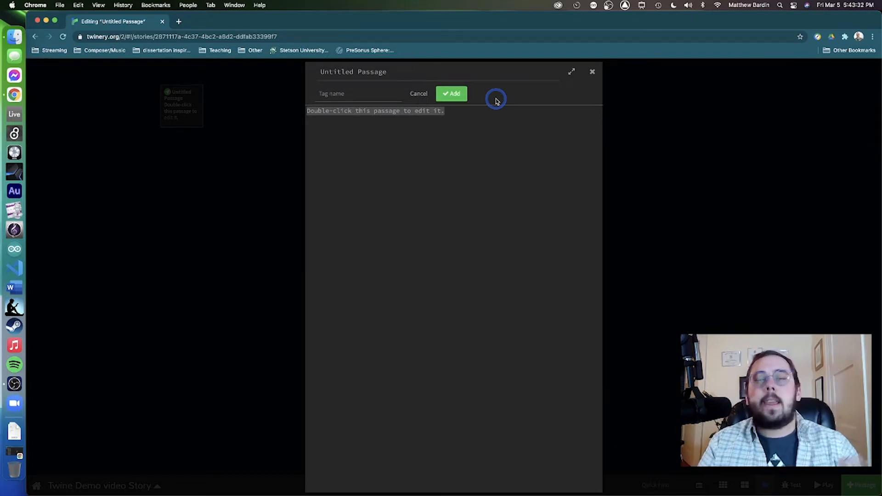
{"action": "left_click", "coordinate": [418, 93]}
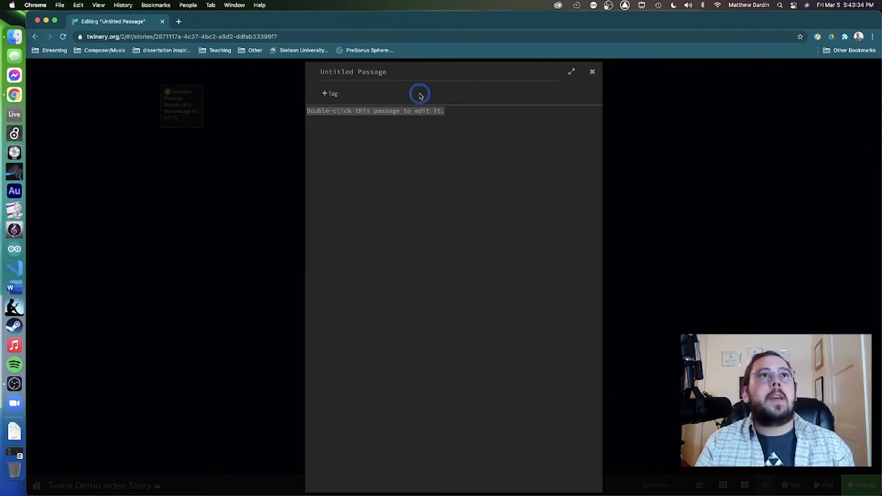
- Rename the untitled passage as "start"
{"action": "left_click", "coordinate": [387, 75]}
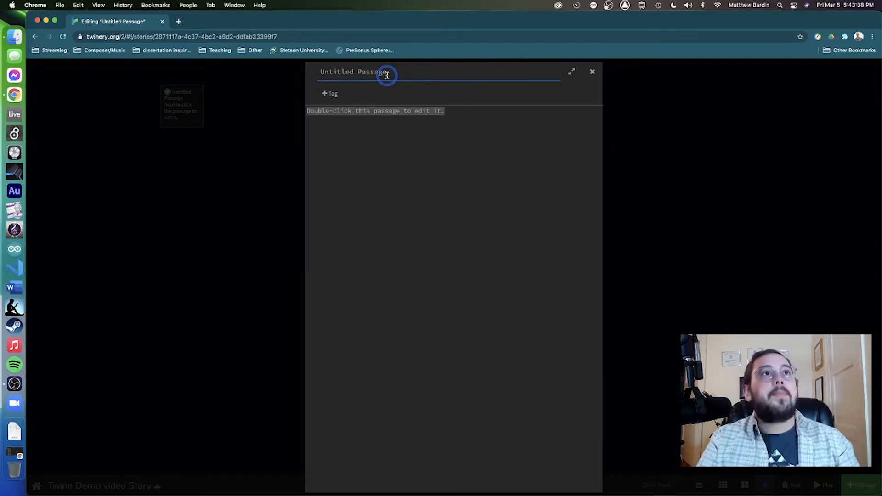
{"action": "left_click_drag", "start_coordinate": [387, 74], "coordinate": [301, 71]}
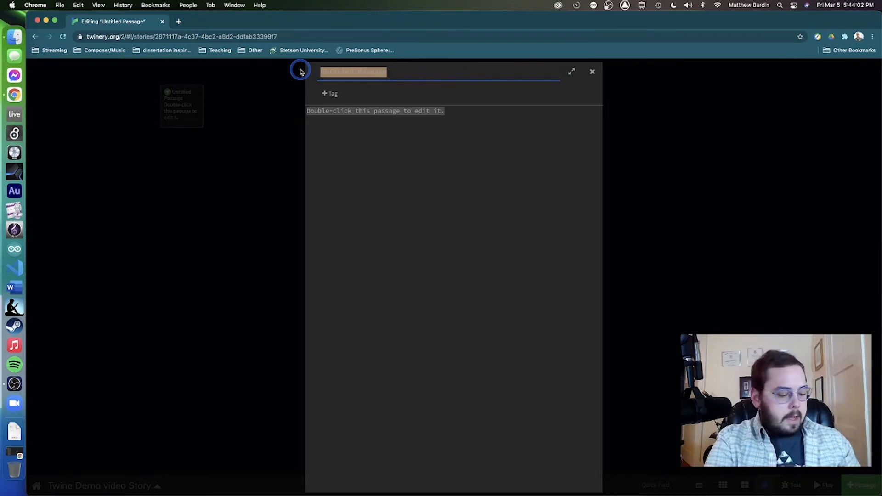
{"action": "type", "text": "start"}
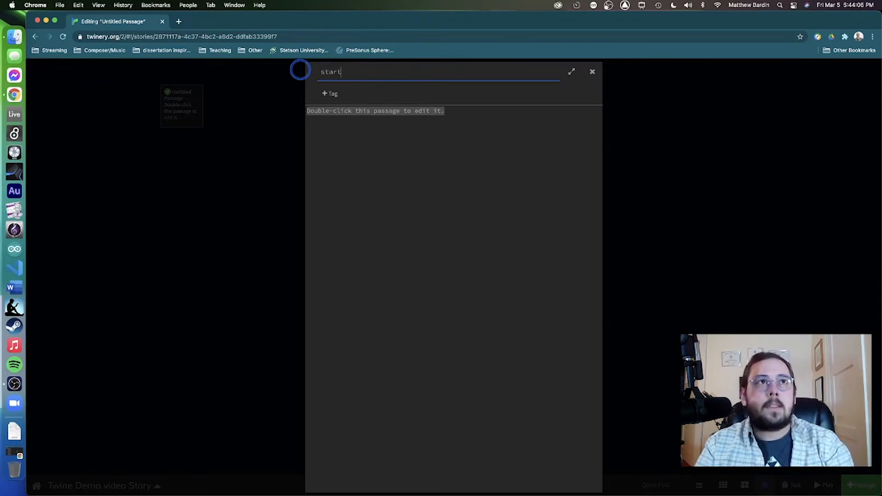
- Replace the passage's placeholder body text with "This is the beginning of my adventure!!"
{"action": "left_click", "coordinate": [399, 181]}
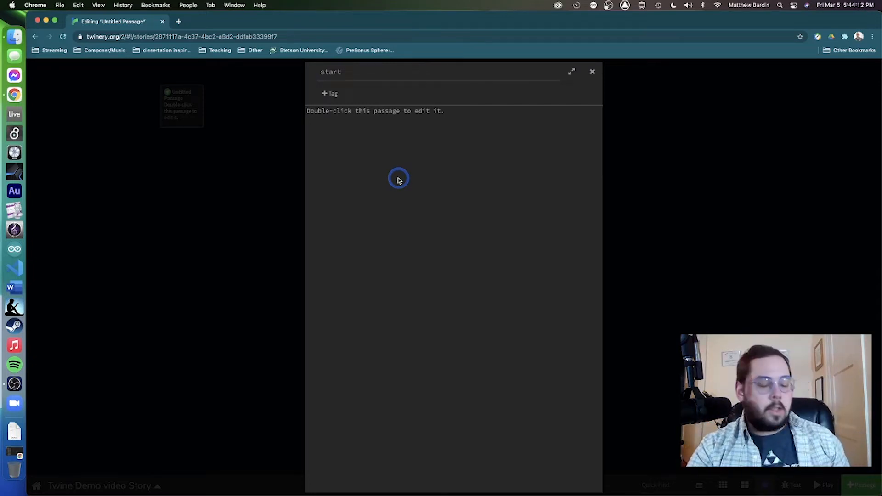
{"action": "key", "text": "super+a"}
{"action": "key", "text": "BackSpace"}
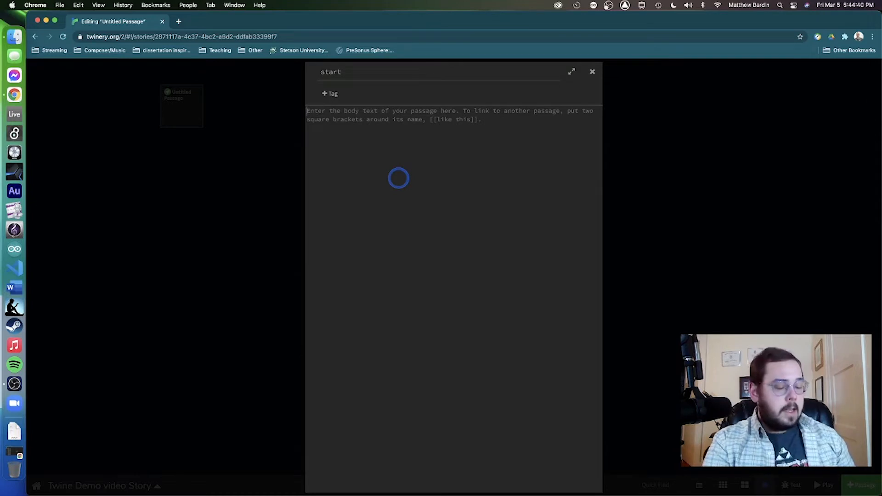
{"action": "type", "text": "T"}
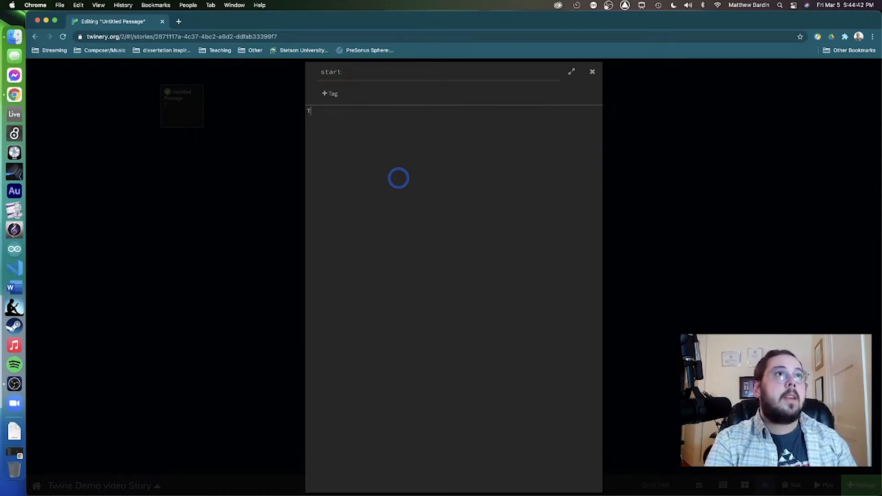
{"action": "type", "text": "his is the be"}
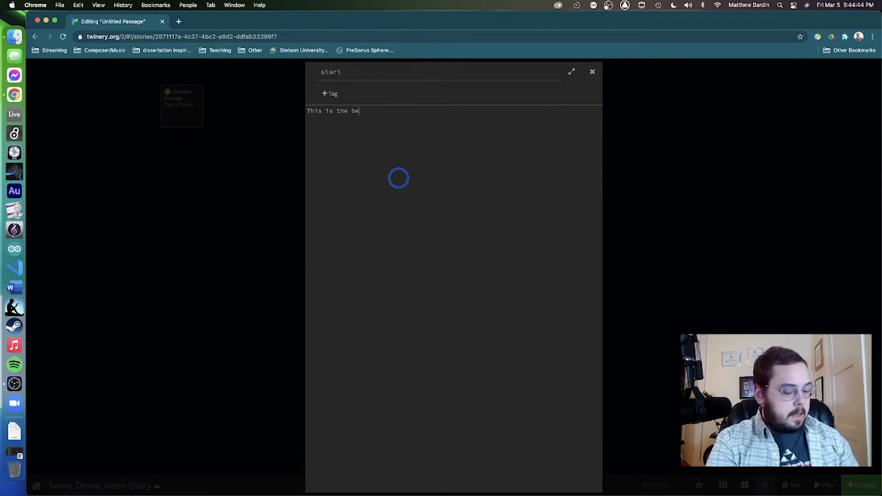
{"action": "type", "text": "ginning of my adventuyre"}
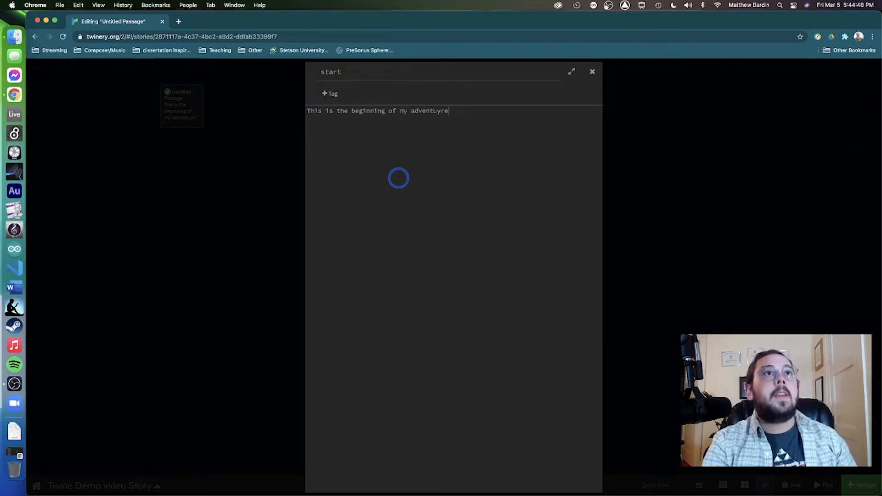
{"action": "key", "text": "BackSpace"}
{"action": "key", "text": "BackSpace"}
{"action": "key", "text": "BackSpace"}
{"action": "type", "text": "re!"}
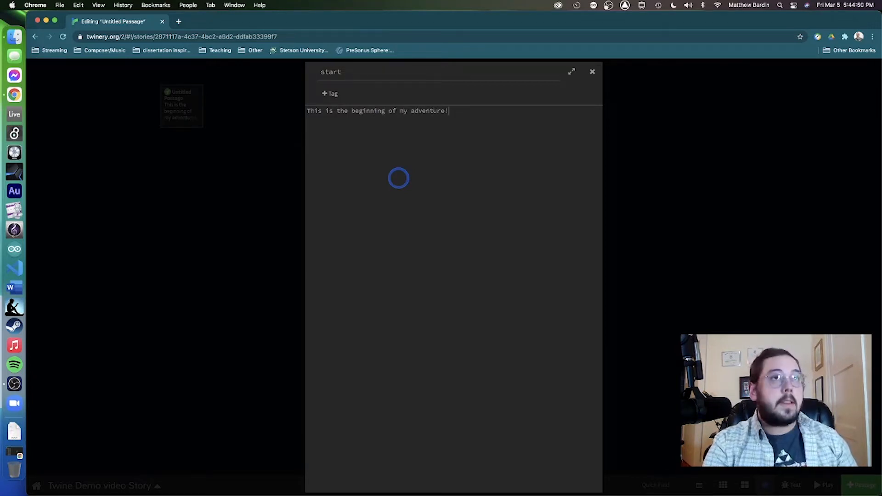
{"action": "type", "text": "!"}
- Add a second paragraph reading "I want to become the world's best competitive hot dog eater!!" and close the passage editor
{"action": "key", "text": "Return"}
{"action": "key", "text": "Return"}
{"action": "type", "text": "I"}
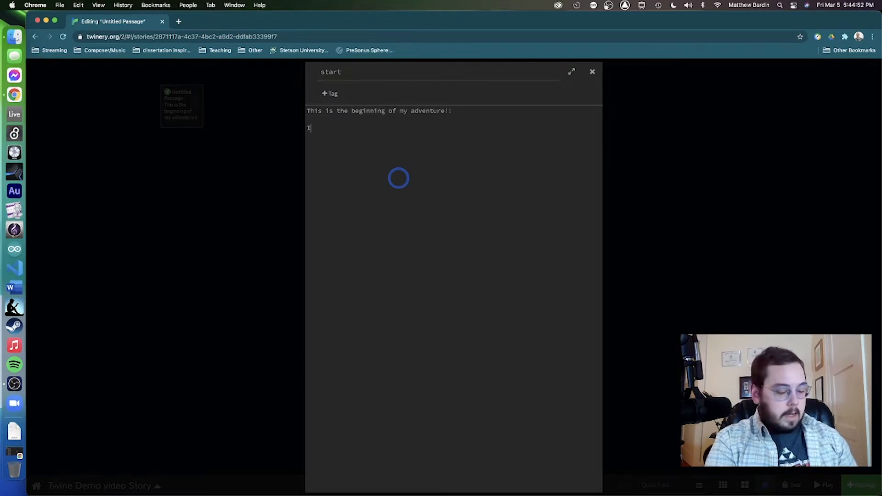
{"action": "type", "text": " want to b"}
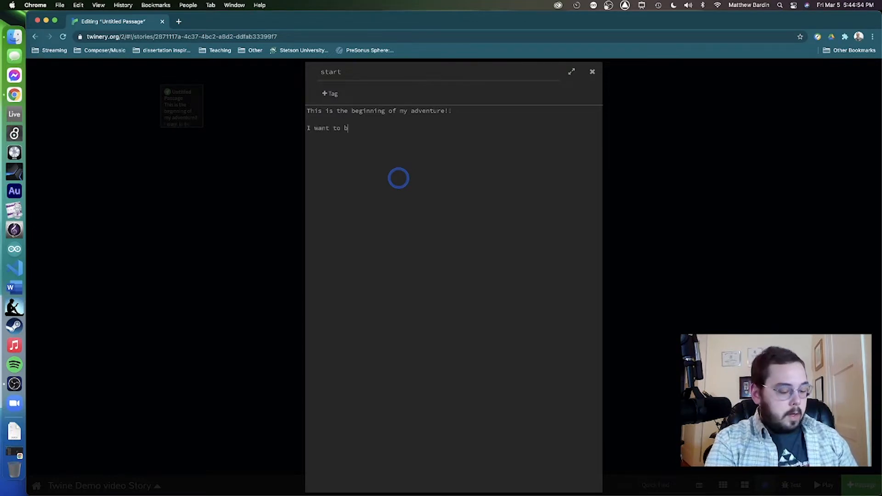
{"action": "type", "text": "ecome the wor"}
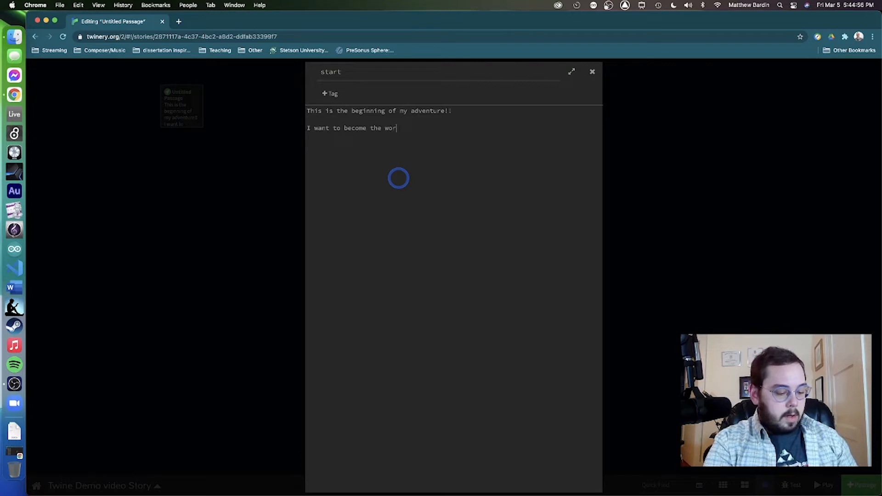
{"action": "type", "text": "ld's "}
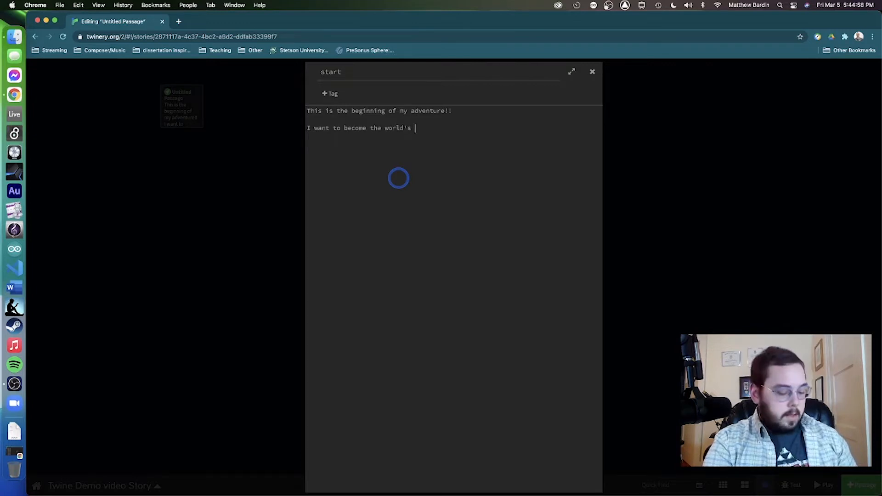
{"action": "type", "text": "best "}
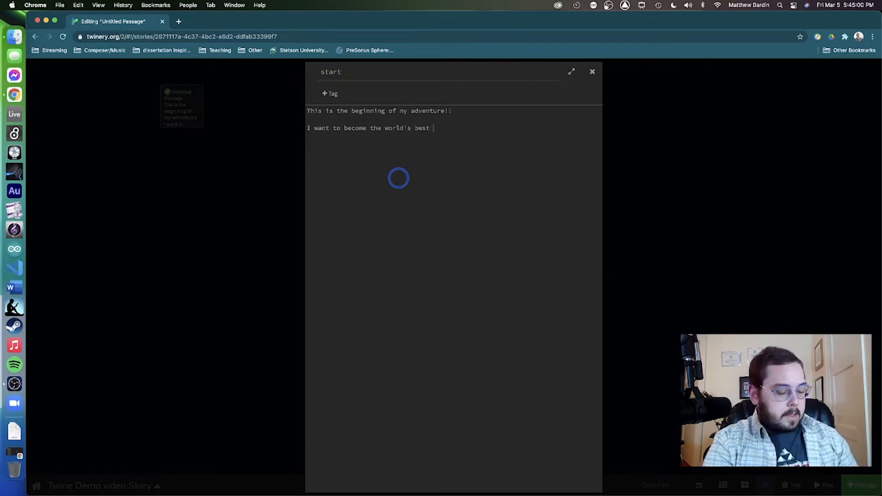
{"action": "type", "text": "competitibve"}
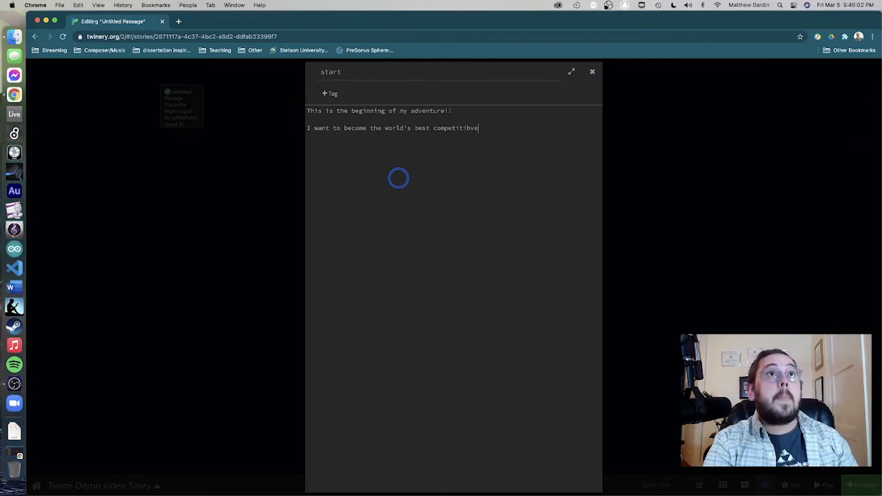
{"action": "key", "text": "BackSpace"}
{"action": "key", "text": "BackSpace"}
{"action": "key", "text": "BackSpace"}
{"action": "type", "text": "ve ho"}
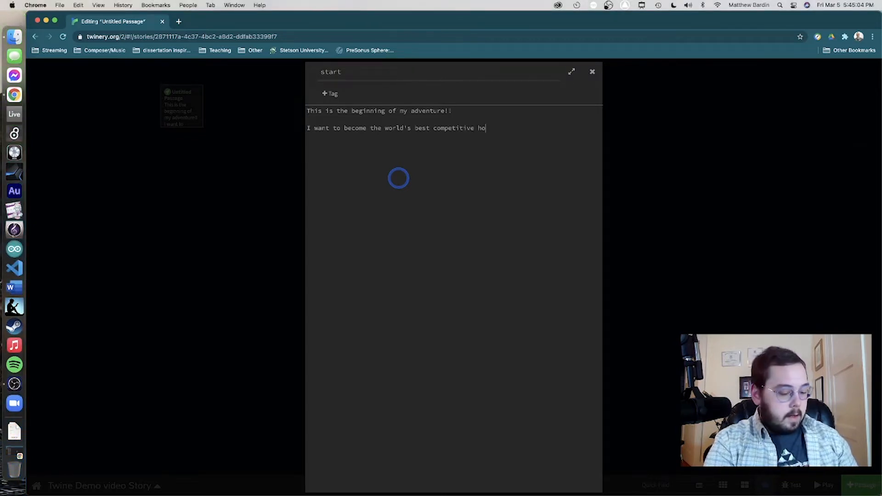
{"action": "type", "text": "t dog eater!!"}
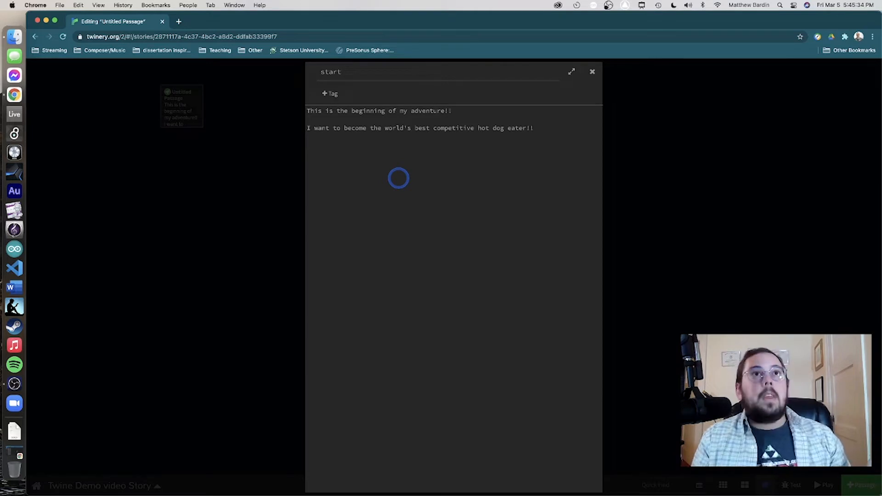
{"action": "left_click", "coordinate": [597, 77]}
{"action": "left_click", "coordinate": [578, 370]}
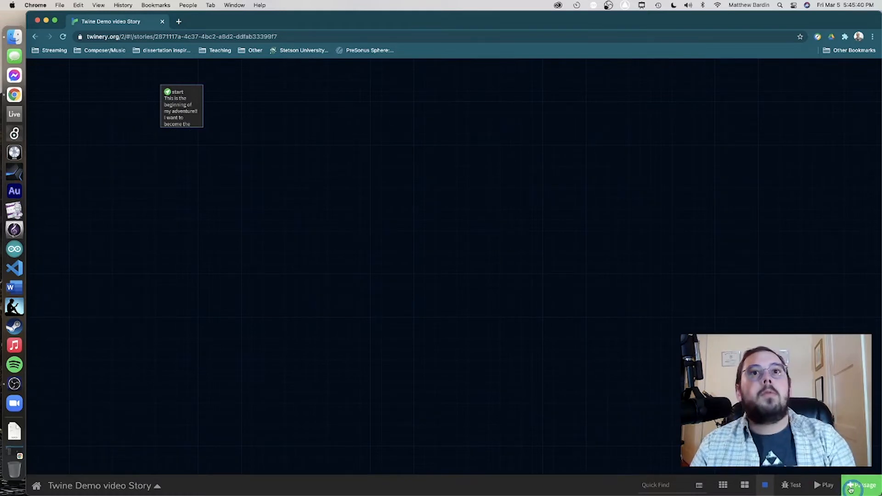
- Play the story, collapse the sidebar to view the passage text alone, and close the playback
{"action": "left_click", "coordinate": [827, 485]}
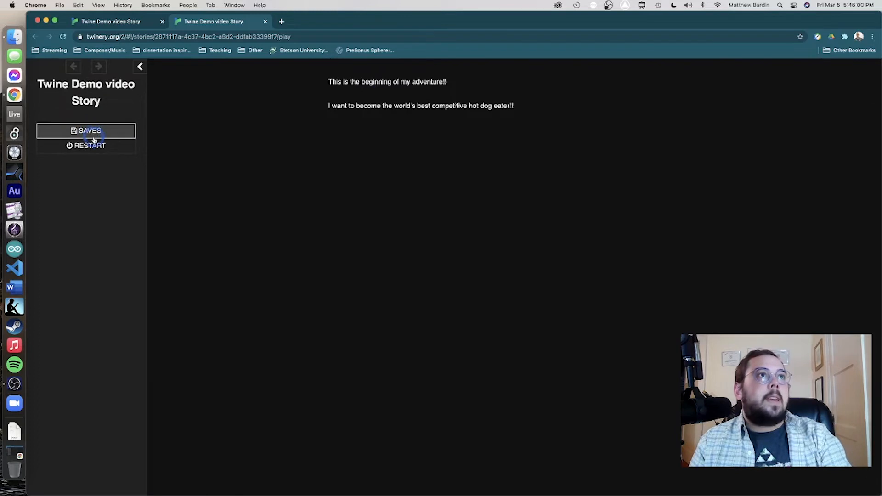
{"action": "left_click", "coordinate": [140, 67]}
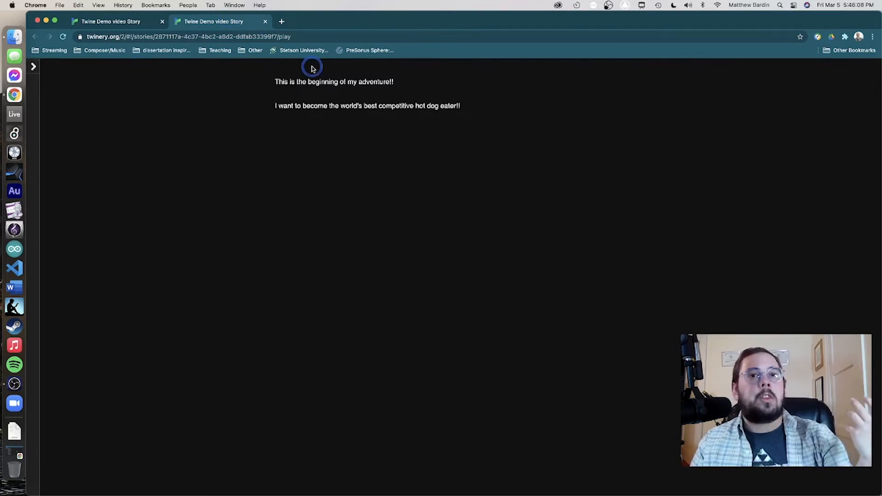
{"action": "left_click", "coordinate": [265, 22]}
- Reopen the start passage and add a third paragraph with a passage link, reading "It's time to [[start my training]]!"
{"action": "left_click", "coordinate": [167, 114]}
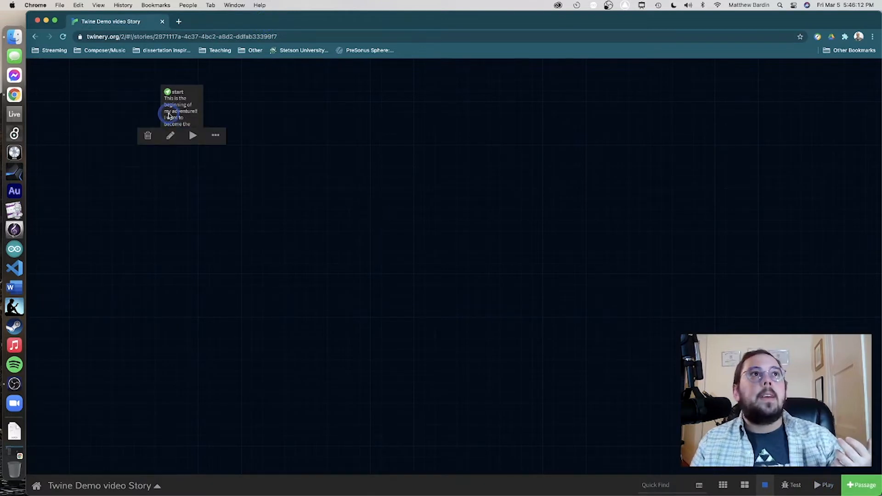
{"action": "double_click", "coordinate": [185, 112]}
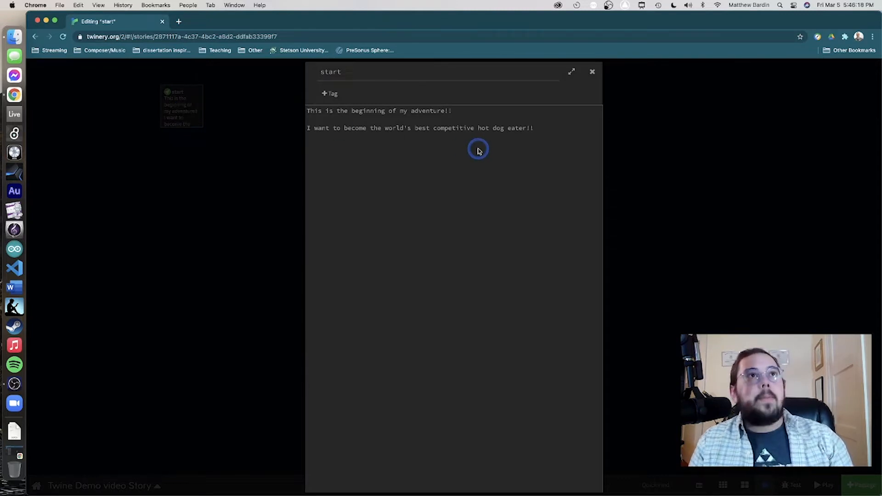
{"action": "key", "text": "Return"}
{"action": "key", "text": "Return"}
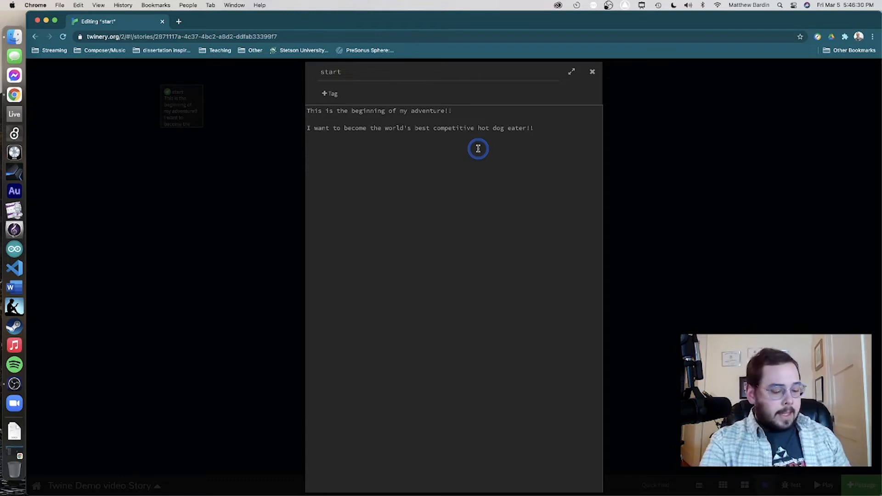
{"action": "type", "text": "I"}
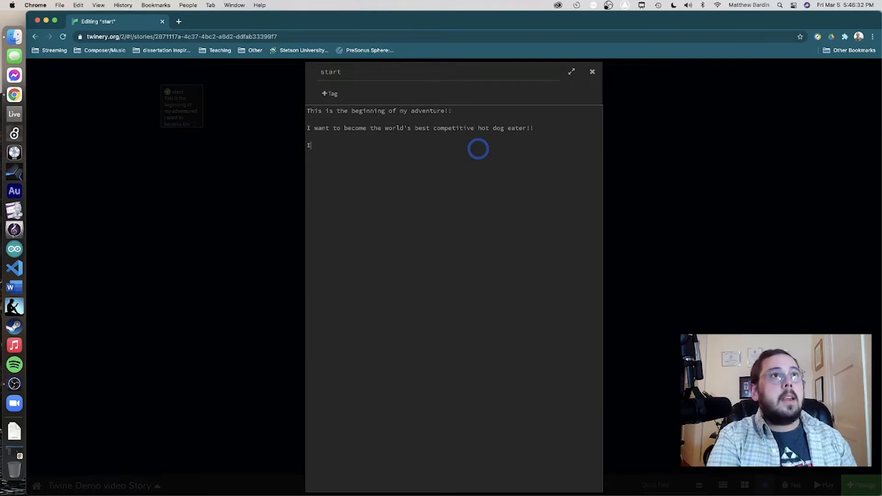
{"action": "type", "text": "t's time "}
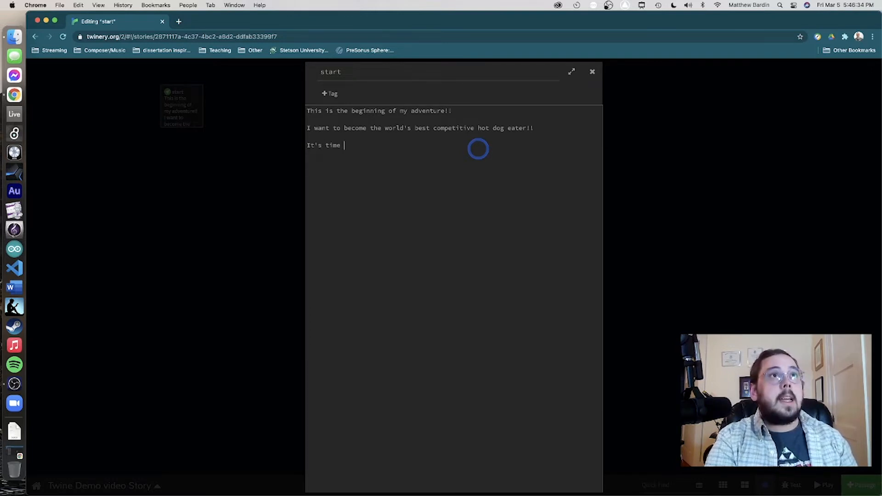
{"action": "type", "text": "to [["}
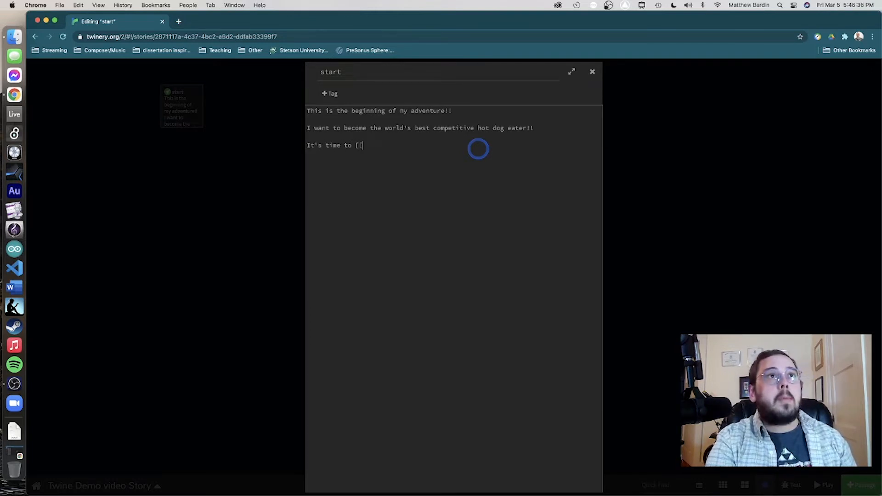
{"action": "type", "text": "start my t"}
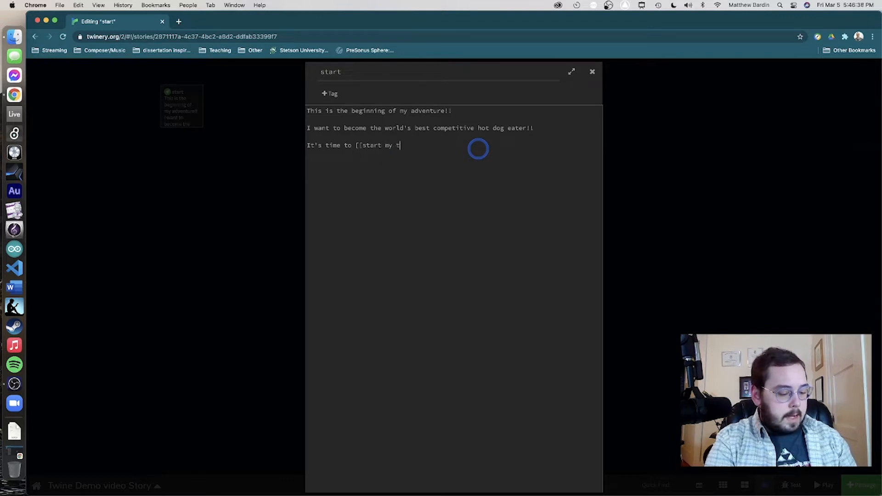
{"action": "type", "text": "raining!"}
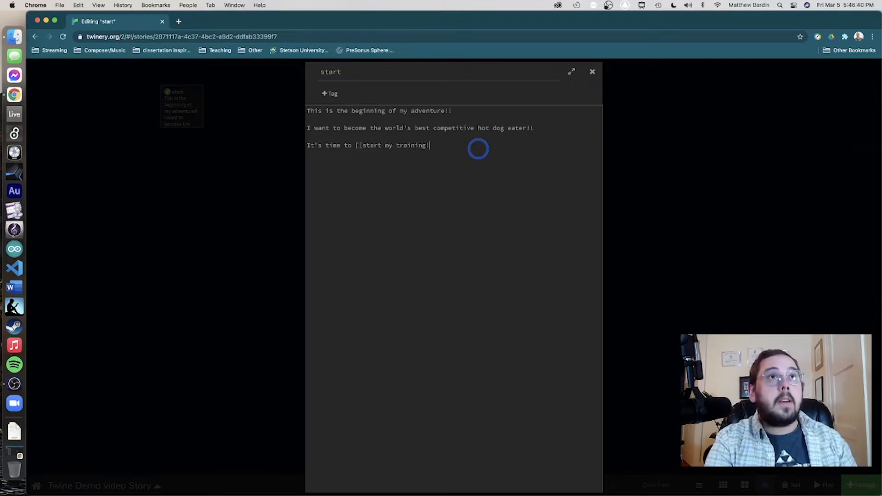
{"action": "key", "text": "BackSpace"}
{"action": "type", "text": "]]"}
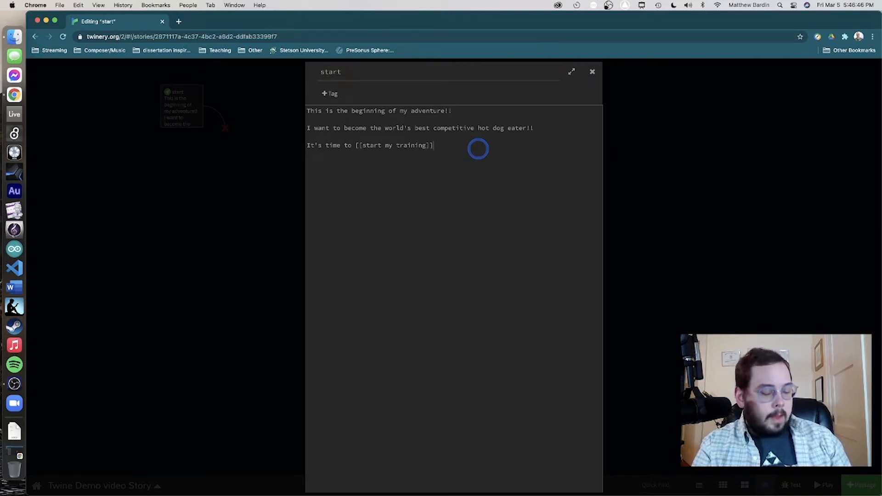
{"action": "type", "text": "!"}
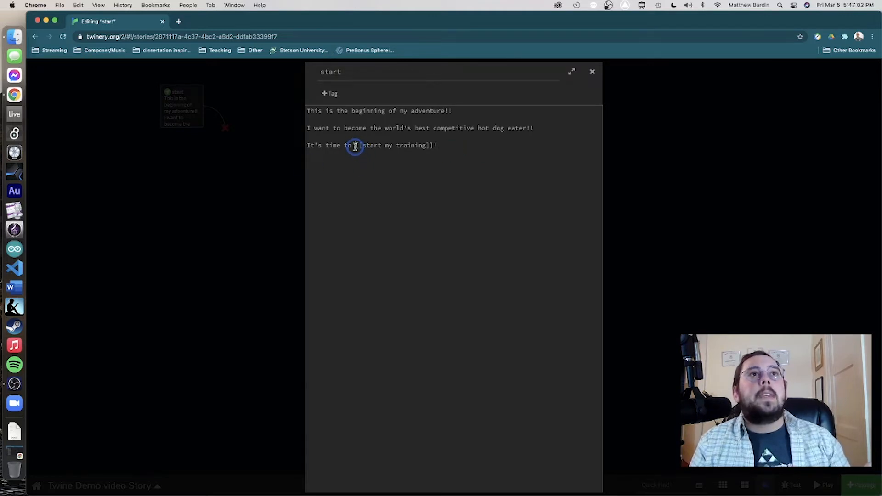
- Highlight the opening double brackets and the link text "start my training" to examine the link syntax
{"action": "left_click_drag", "start_coordinate": [356, 148], "coordinate": [360, 148]}
{"action": "left_click", "coordinate": [442, 154]}
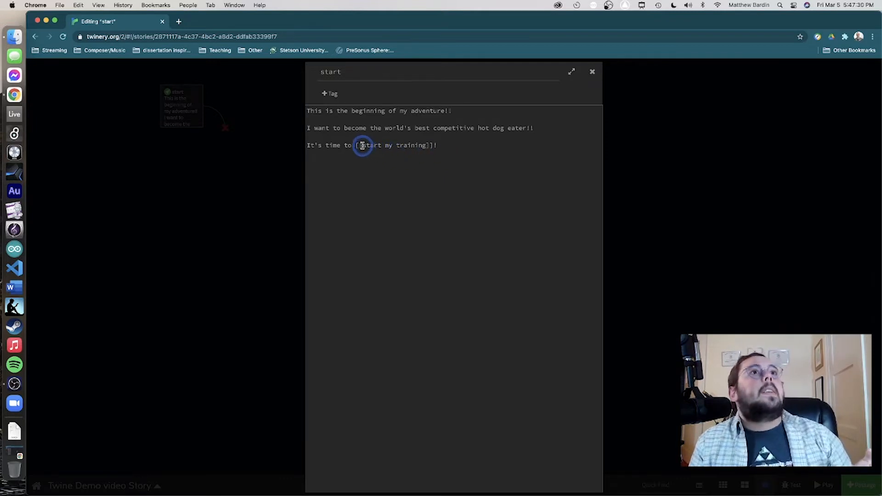
{"action": "left_click_drag", "start_coordinate": [373, 146], "coordinate": [426, 147]}
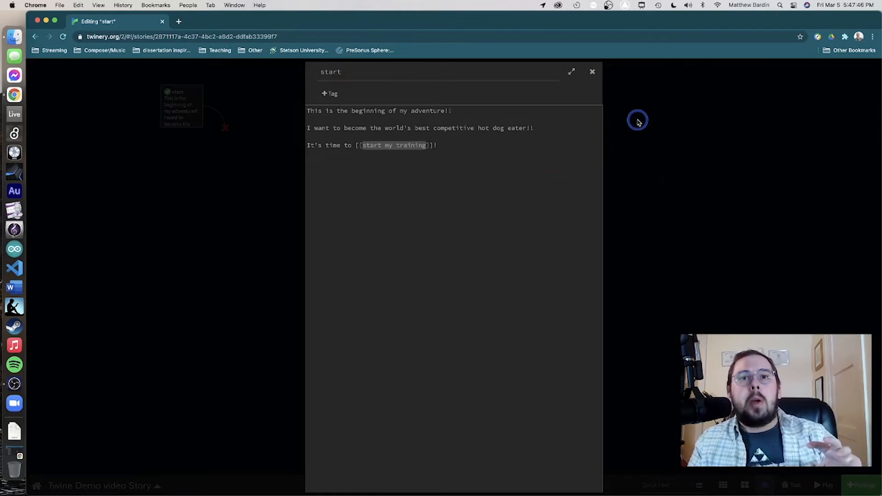
- Close the start passage to generate its linked passage, and examine the connection between the two on the story map
{"action": "left_click", "coordinate": [592, 71]}
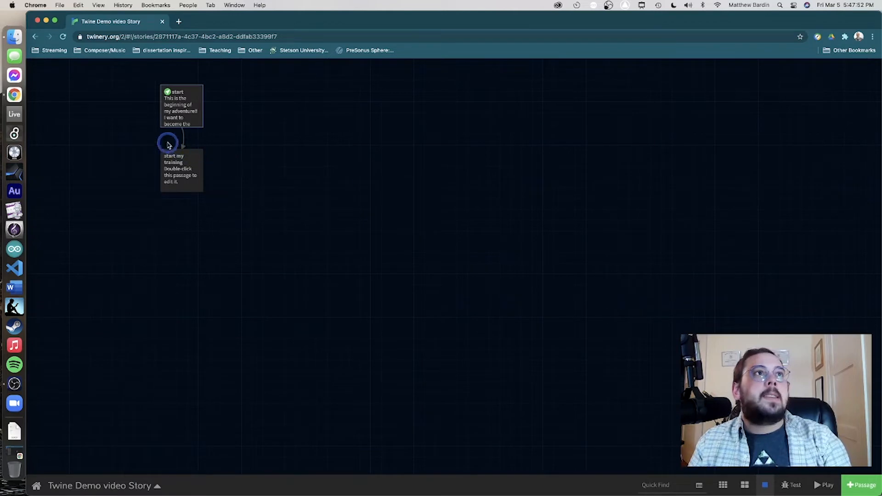
{"action": "mouse_move", "coordinate": [183, 172]}
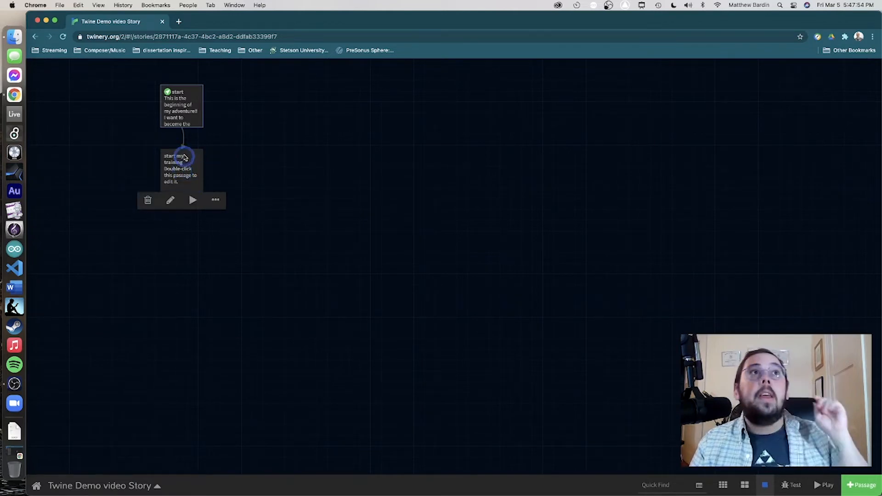
{"action": "mouse_move", "coordinate": [178, 124]}
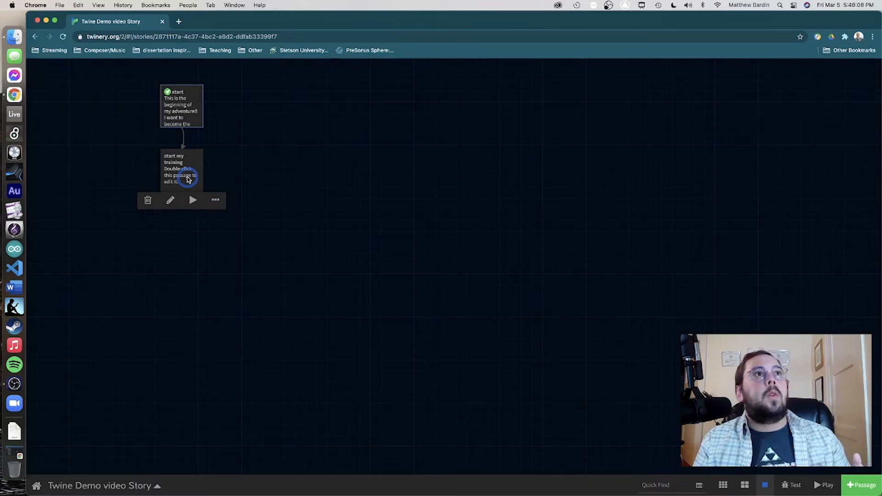
- Open the "start my training" passage and replace its placeholder text with "I first need to go and buy some hot dogs."
{"action": "mouse_move", "coordinate": [185, 109]}
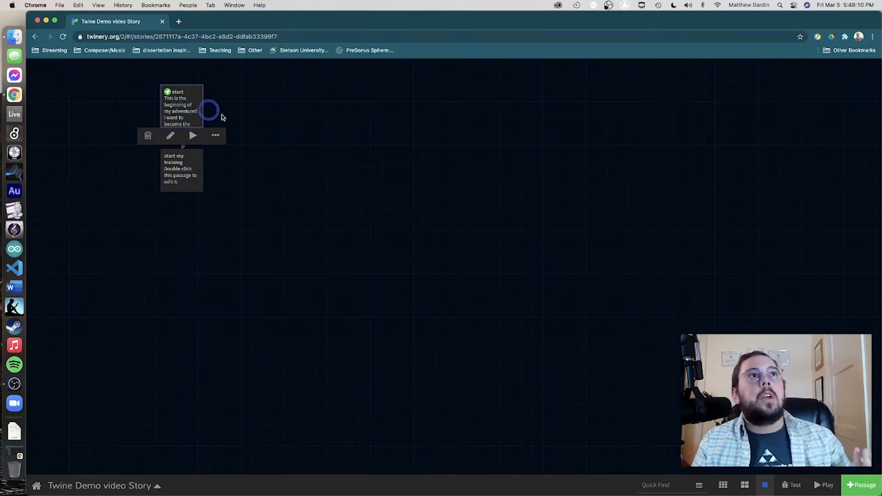
{"action": "mouse_move", "coordinate": [177, 170]}
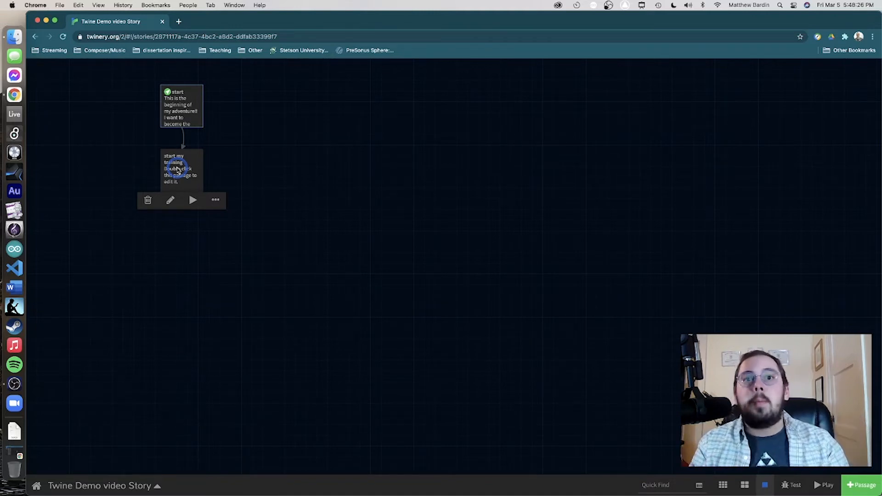
{"action": "double_click", "coordinate": [178, 170]}
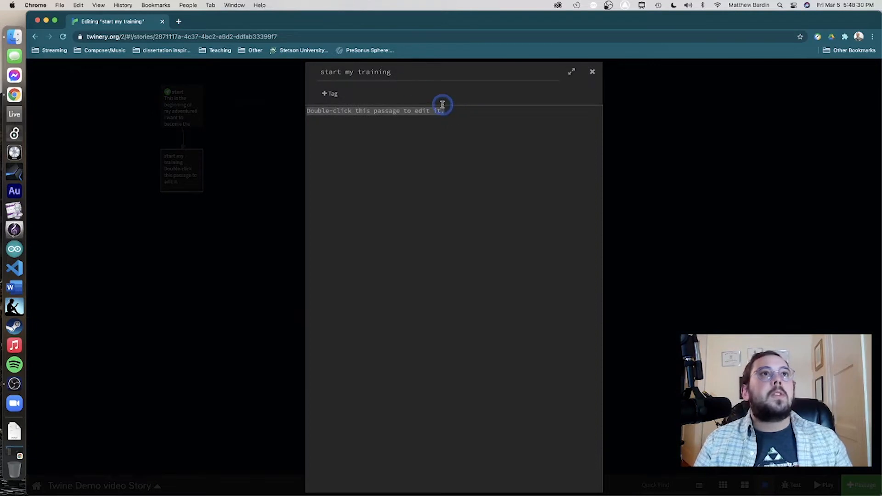
{"action": "key", "text": "BackSpace"}
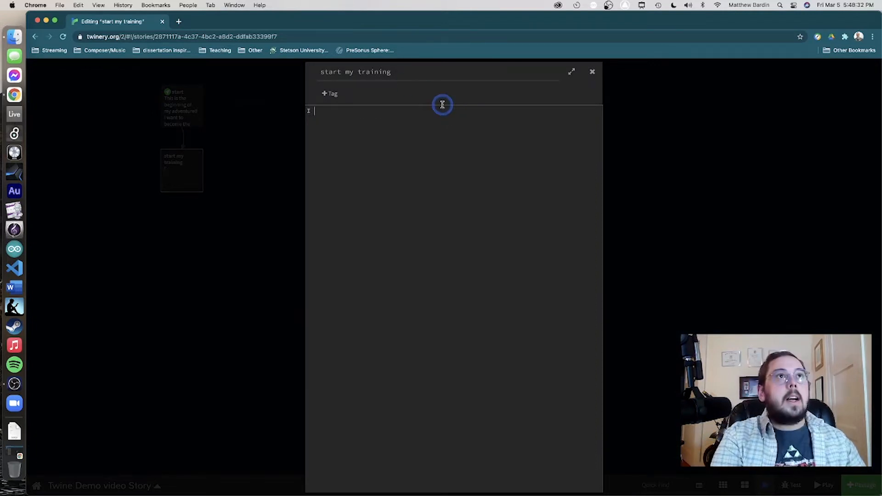
{"action": "type", "text": "I fitse need"}
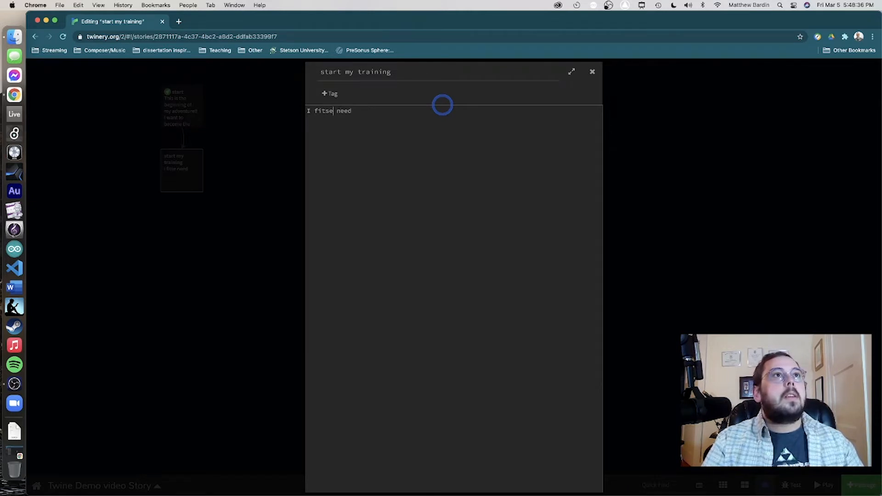
{"action": "key", "text": "BackSpace"}
{"action": "key", "text": "BackSpace"}
{"action": "type", "text": "r"}
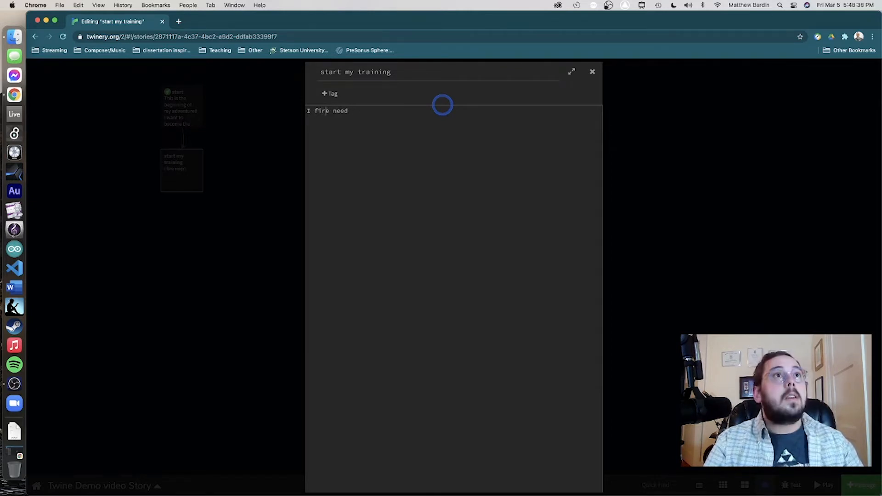
{"action": "type", "text": "st"}
{"action": "key", "text": "Delete"}
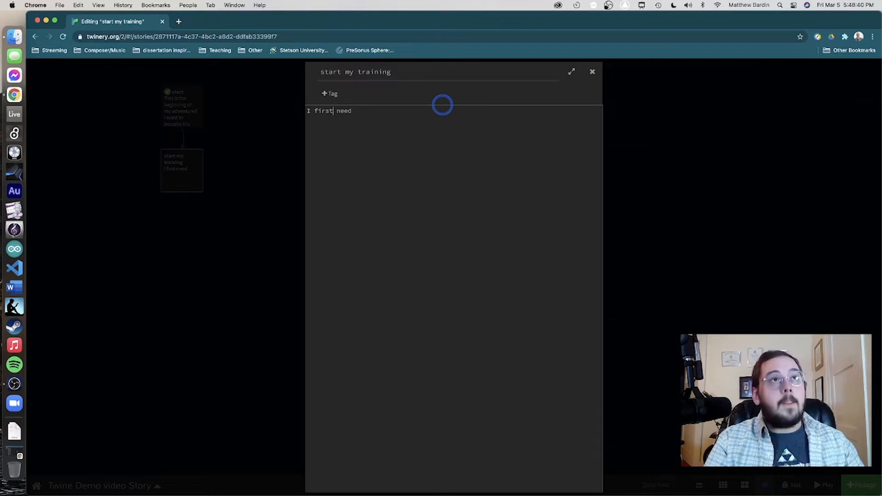
{"action": "type", "text": "to "}
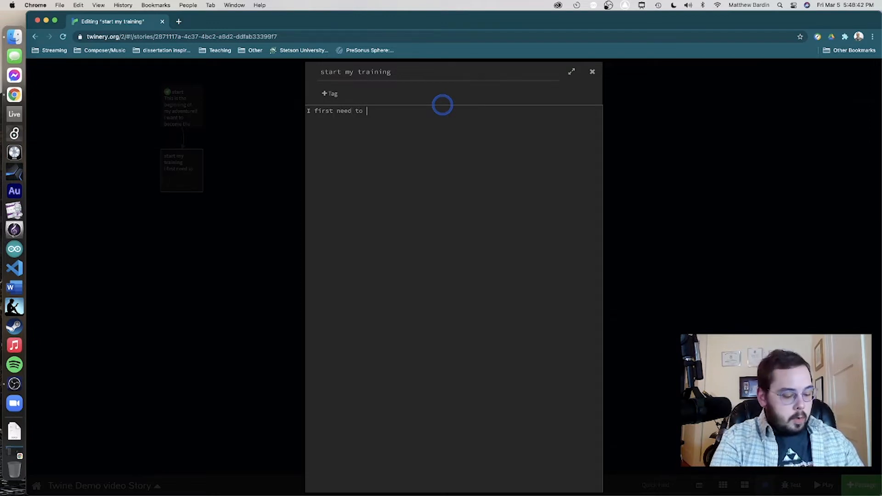
{"action": "type", "text": "go and "}
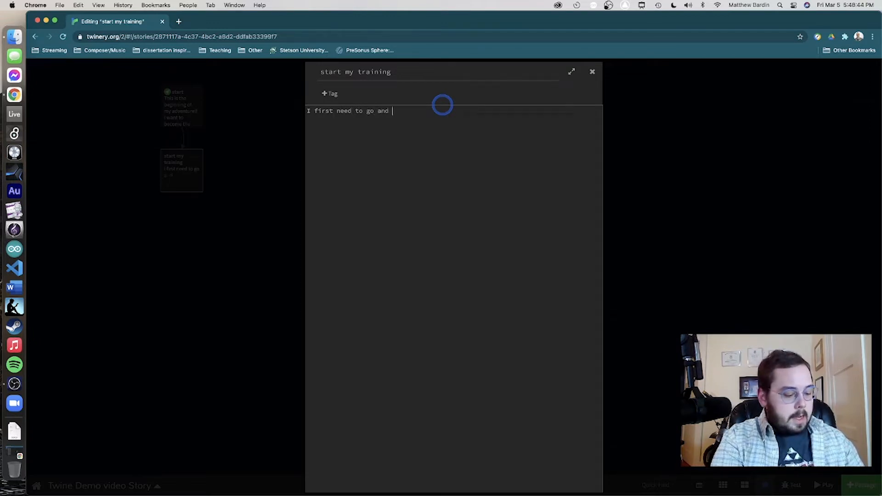
{"action": "type", "text": "buy some "}
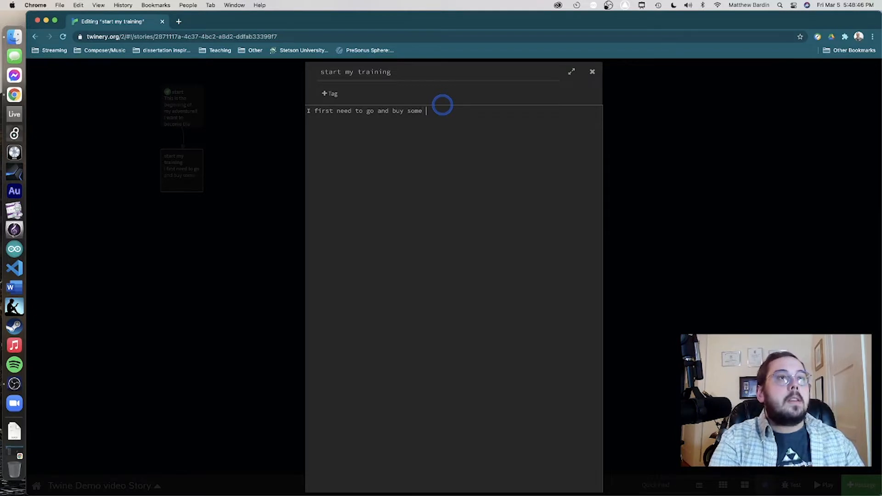
{"action": "type", "text": "hot dog"}
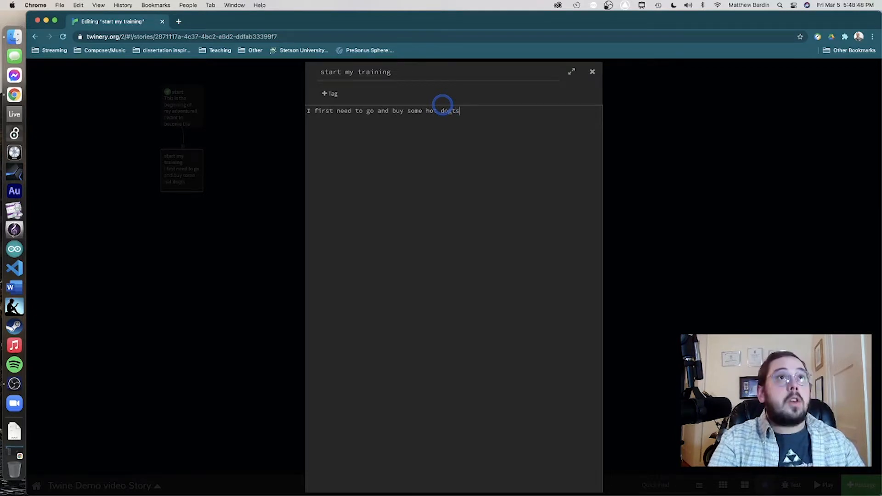
{"action": "key", "text": "BackSpace"}
{"action": "type", "text": "s"}
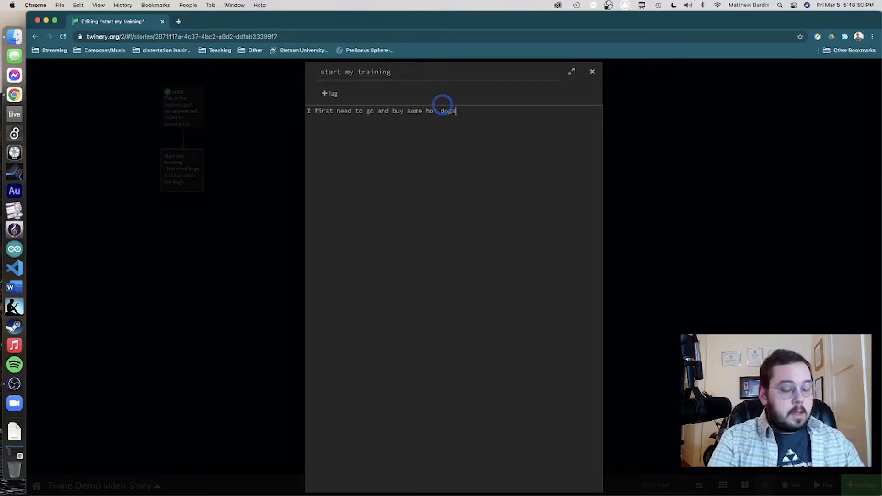
{"action": "type", "text": "."}
- Add a second paragraph reading "Let's go to the [[supermarket]]." and close the passage to generate its linked passage
{"action": "key", "text": "Return"}
{"action": "key", "text": "Return"}
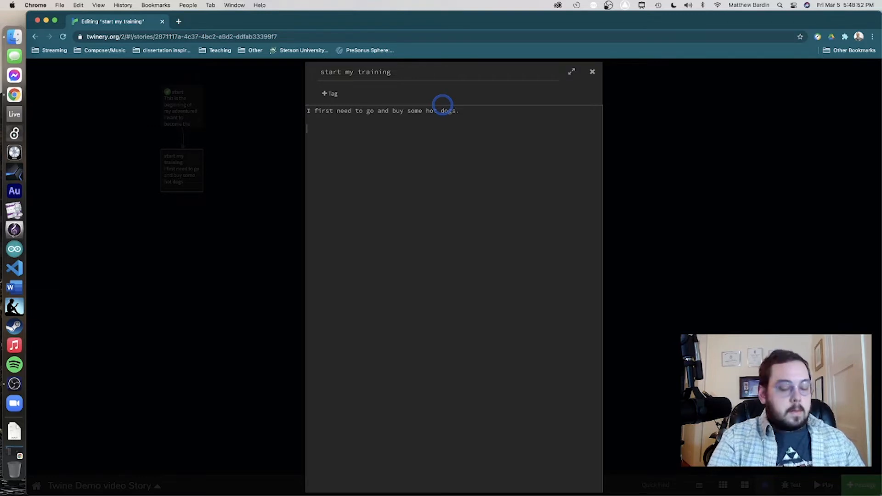
{"action": "type", "text": "[["}
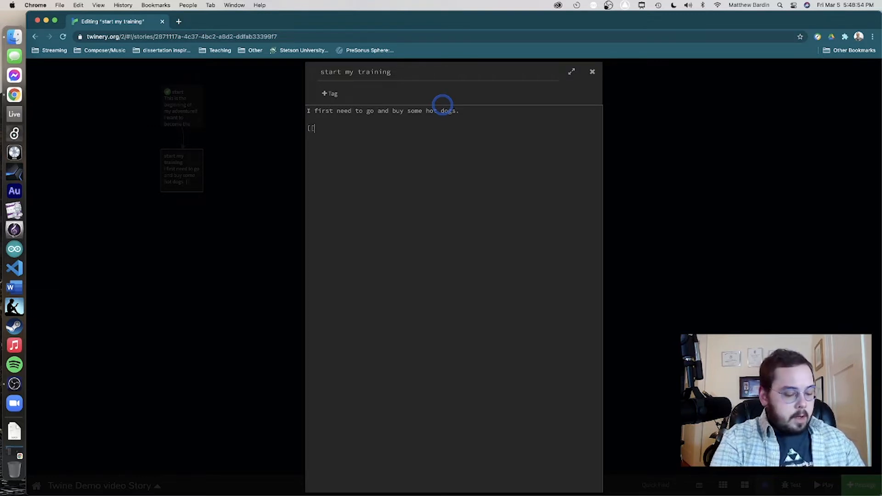
{"action": "key", "text": "BackSpace"}
{"action": "key", "text": "BackSpace"}
{"action": "type", "text": "L"}
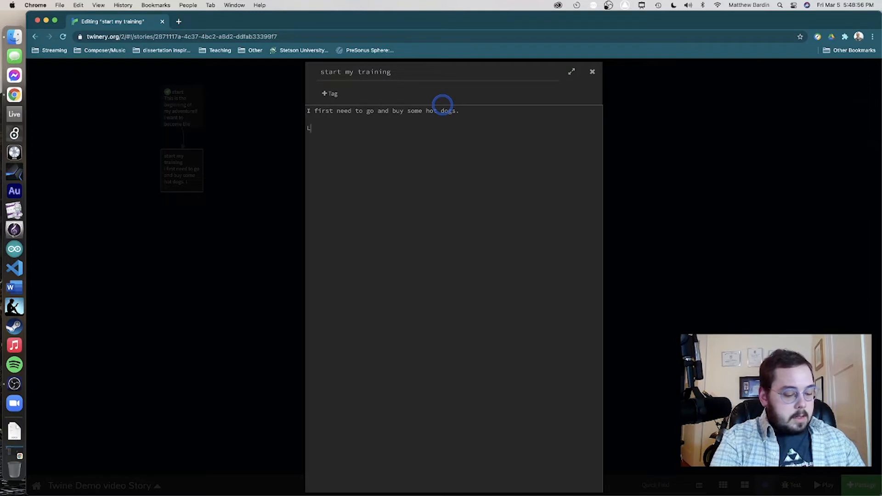
{"action": "type", "text": "et's go "}
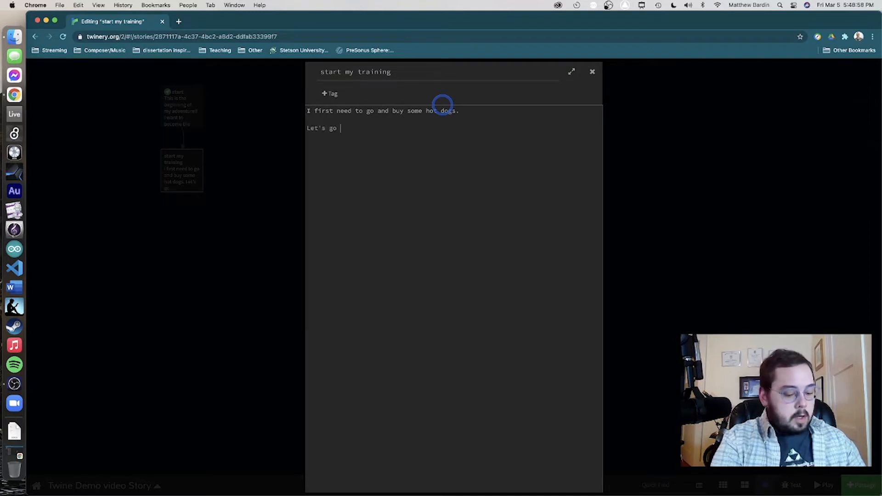
{"action": "type", "text": "to the "}
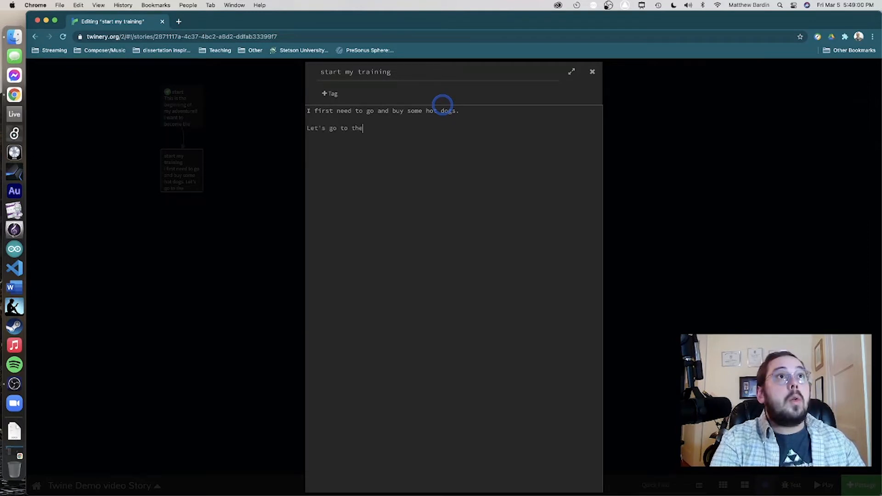
{"action": "type", "text": "[[superm"}
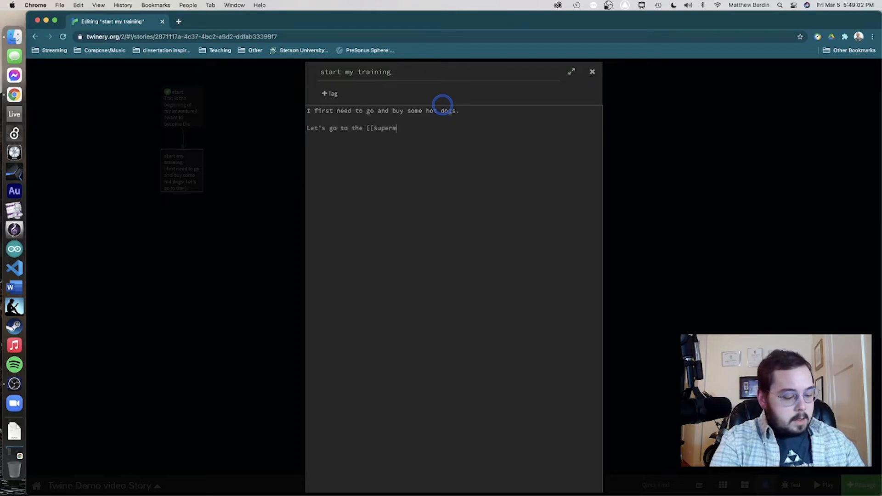
{"action": "type", "text": "arket"}
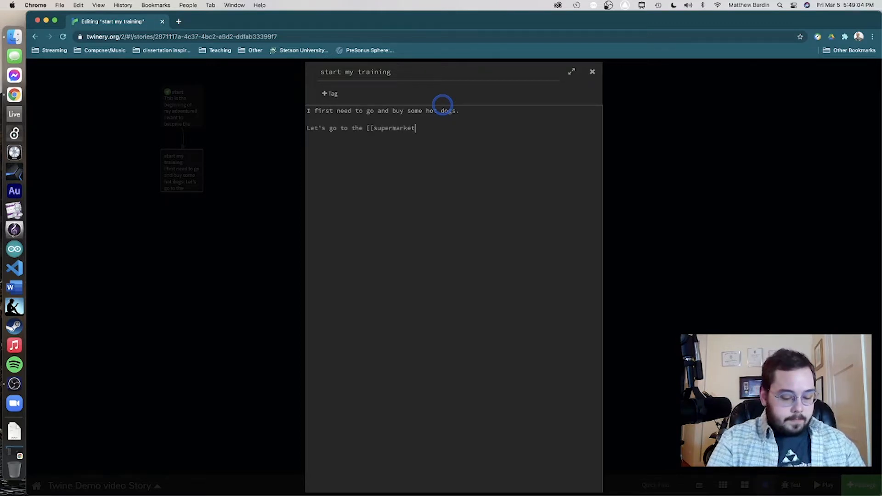
{"action": "type", "text": "]]."}
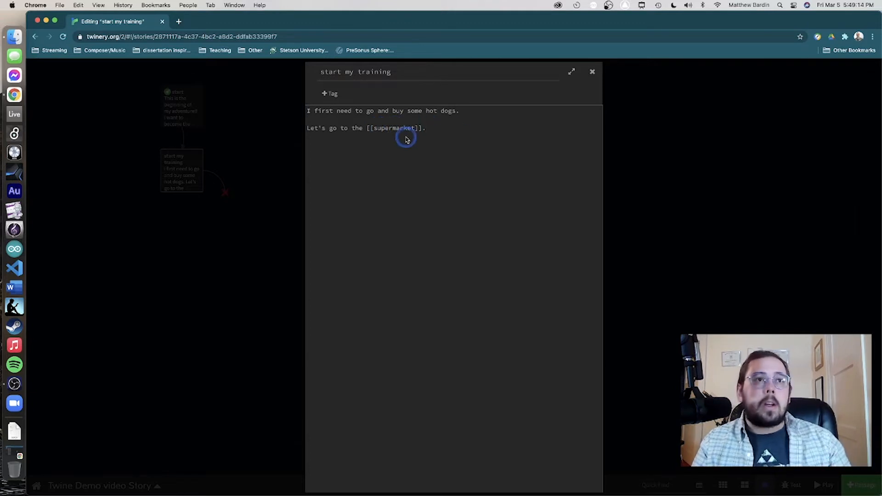
{"action": "left_click", "coordinate": [593, 74]}
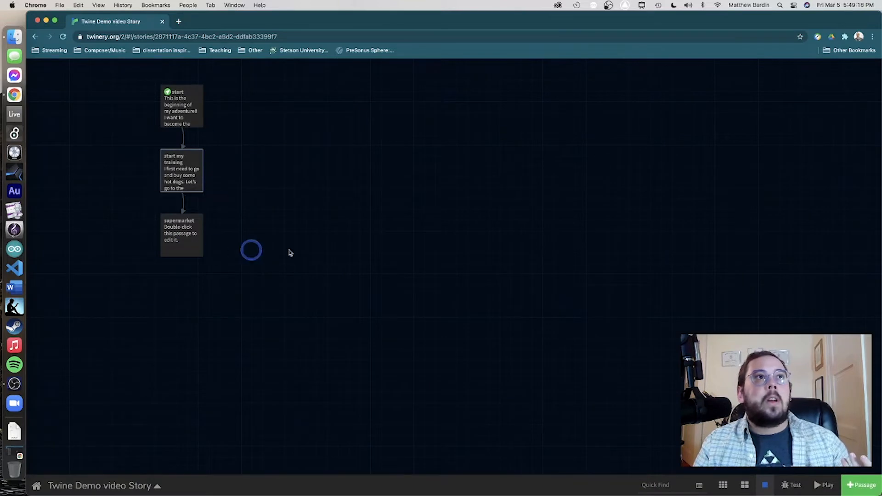
- Play the story, follow the "start my training" and "supermarket" links, and close the playback
{"action": "left_click", "coordinate": [823, 489]}
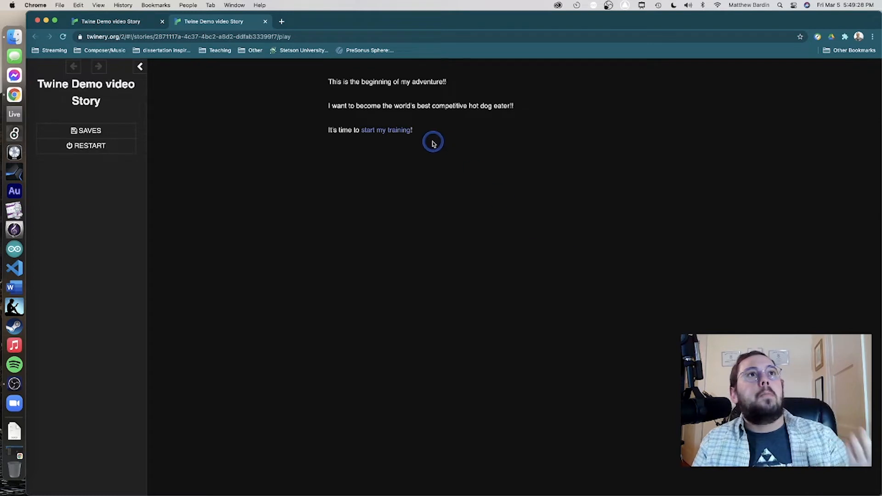
{"action": "left_click", "coordinate": [396, 131]}
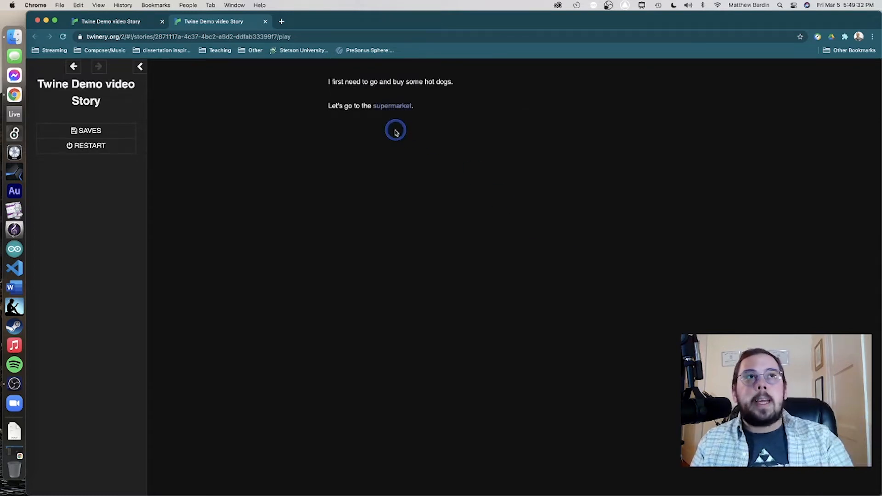
{"action": "left_click", "coordinate": [399, 107]}
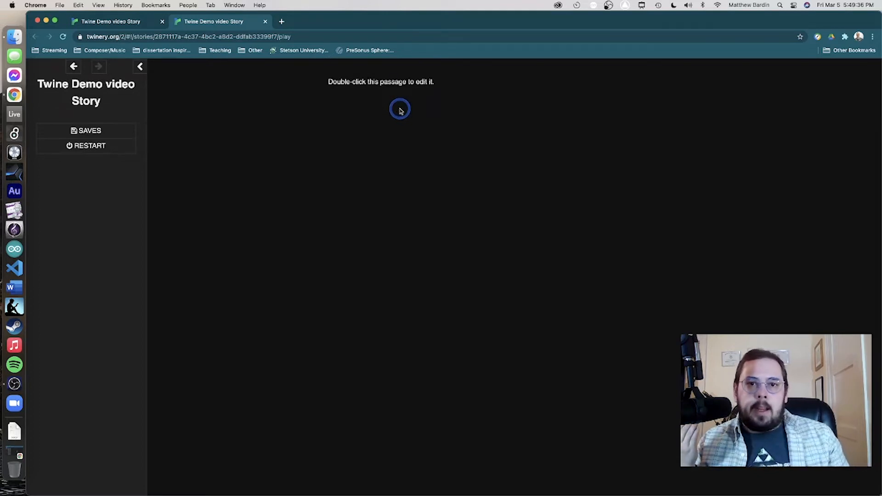
{"action": "left_click", "coordinate": [265, 21]}
{"action": "left_click", "coordinate": [189, 106]}
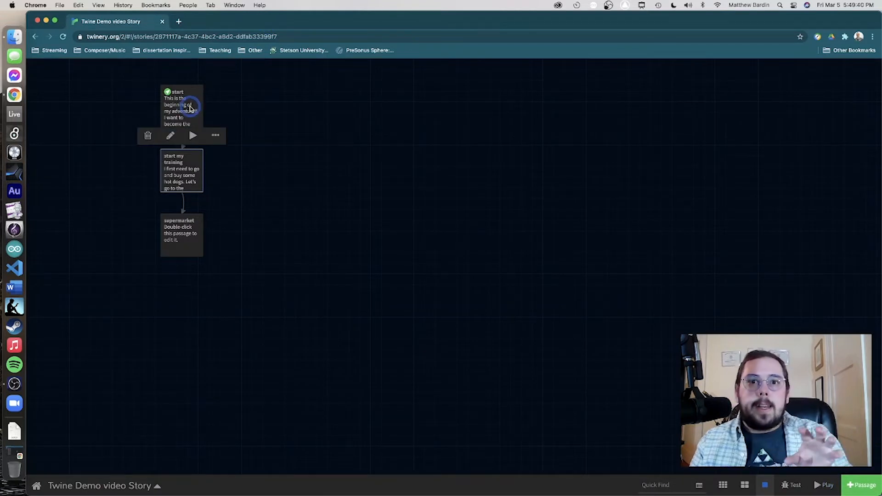
{"action": "left_click", "coordinate": [252, 127]}
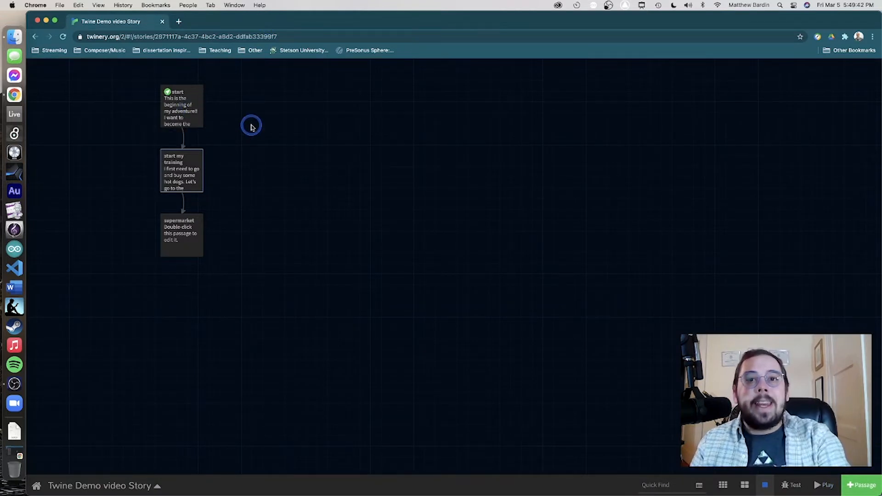
{"action": "left_click", "coordinate": [188, 111]}
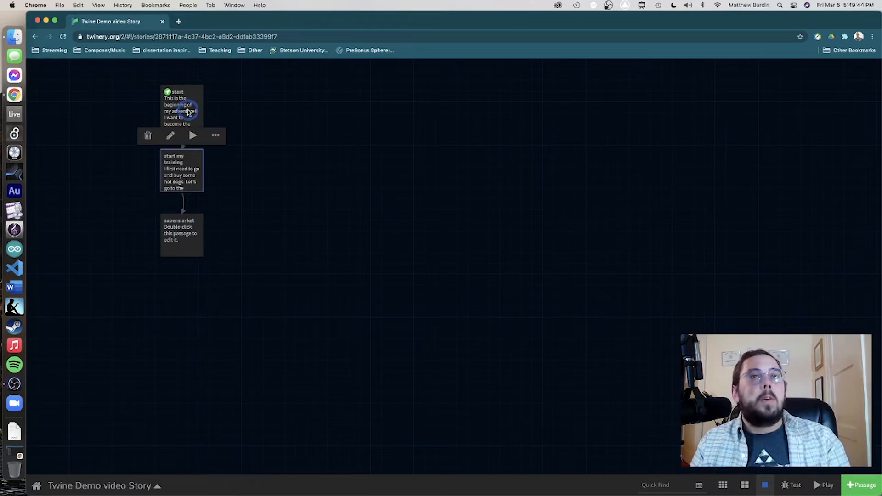
{"action": "left_click", "coordinate": [192, 164]}
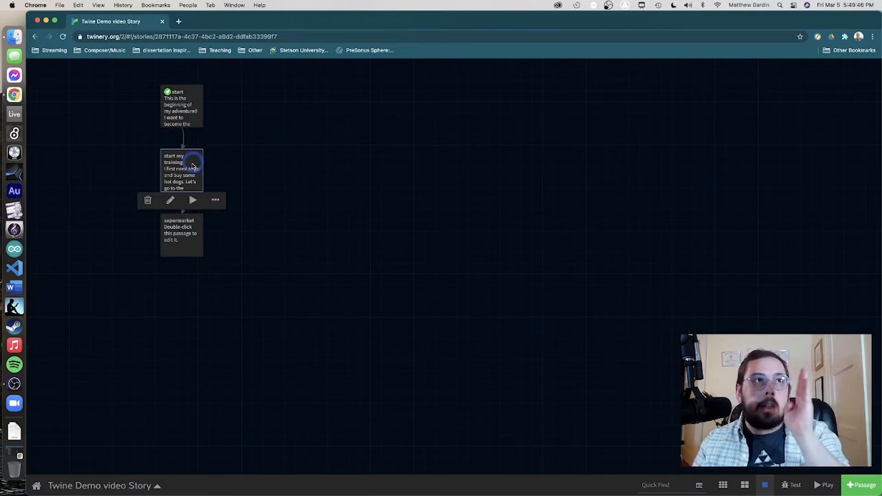
{"action": "left_click", "coordinate": [295, 276]}
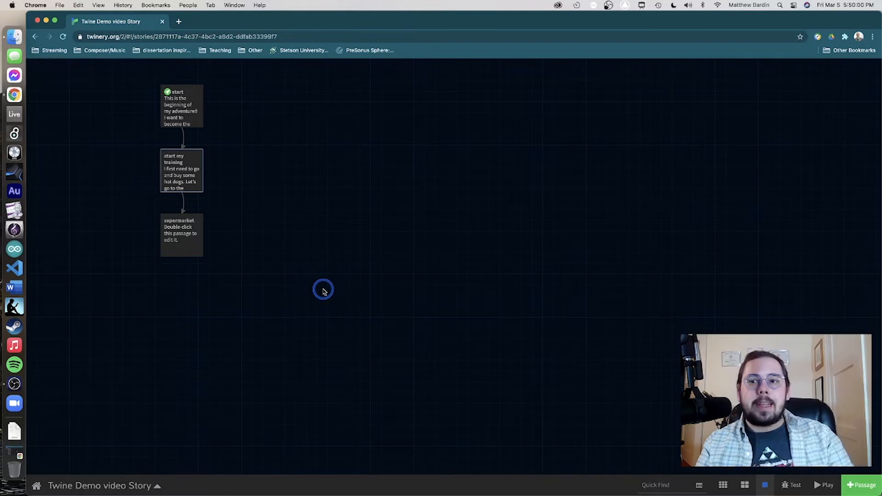
- Open the "supermarket" passage and replace its placeholder text with "I have just gotten to the supermarket. I need to find my supplies now."
{"action": "double_click", "coordinate": [171, 236]}
{"action": "left_click", "coordinate": [392, 141]}
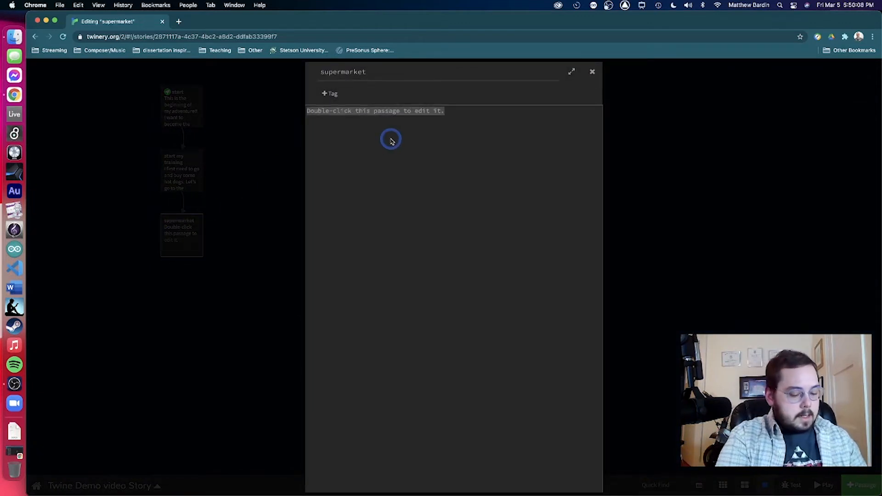
{"action": "type", "text": "I have "}
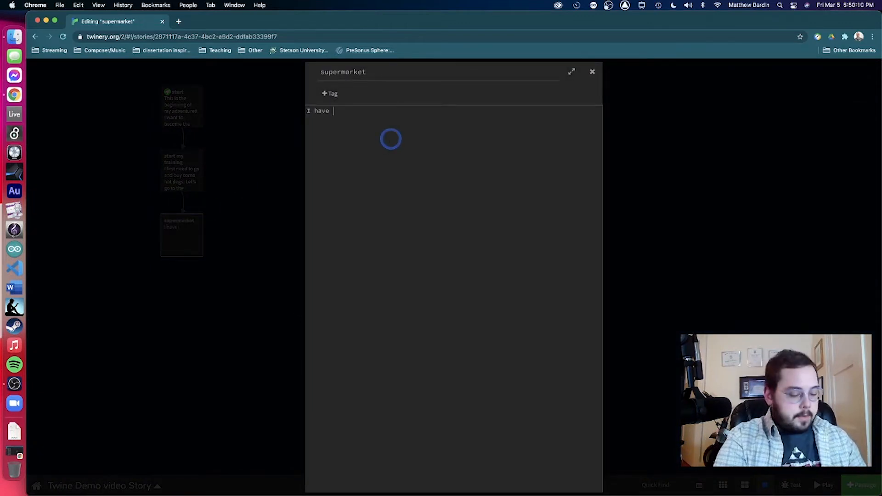
{"action": "type", "text": "just gotten to the "}
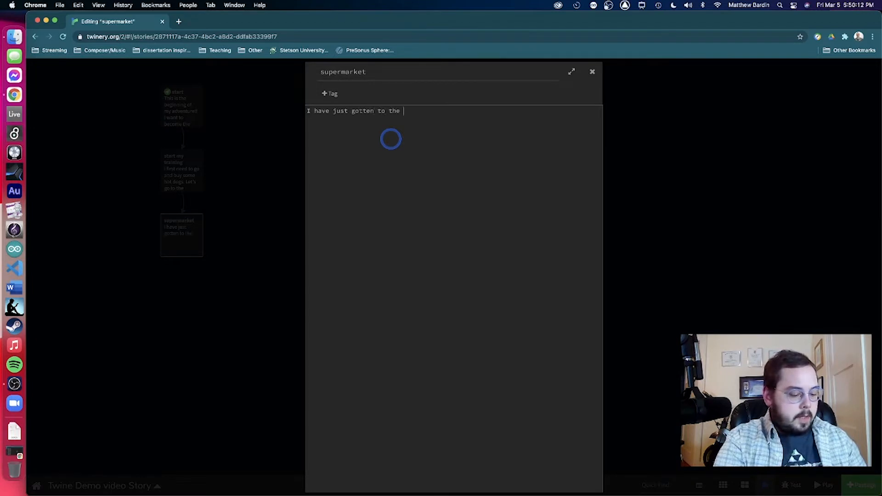
{"action": "type", "text": "supermark"}
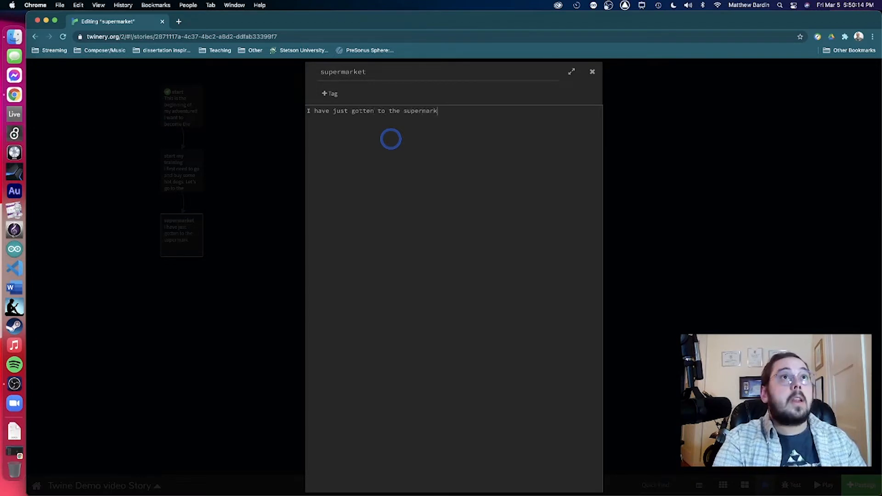
{"action": "type", "text": "et"}
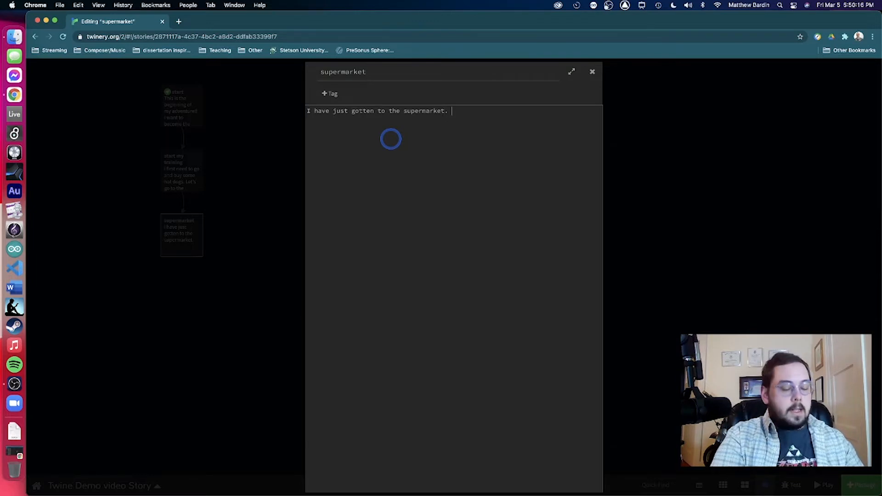
{"action": "type", "text": ". I need to "}
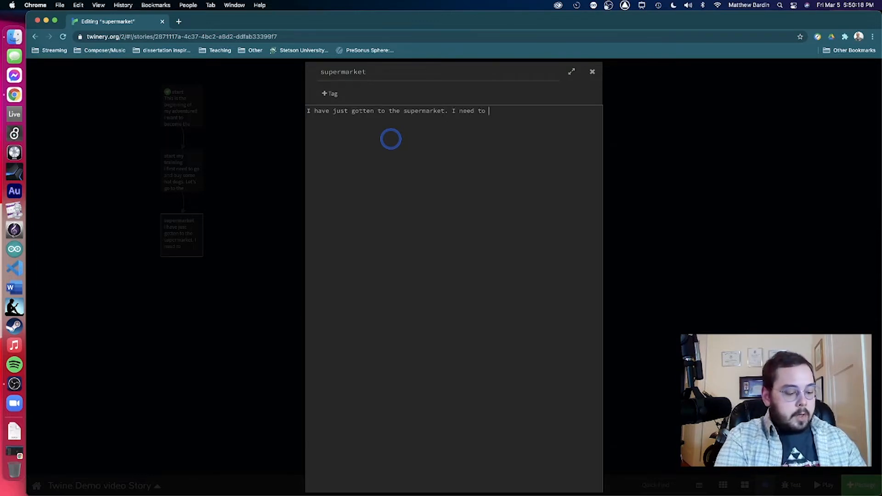
{"action": "type", "text": "find my"}
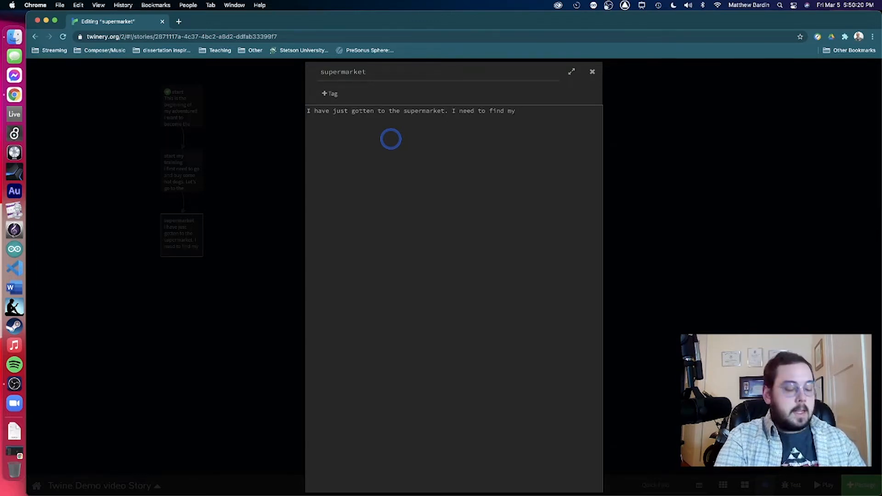
{"action": "type", "text": " supplies"}
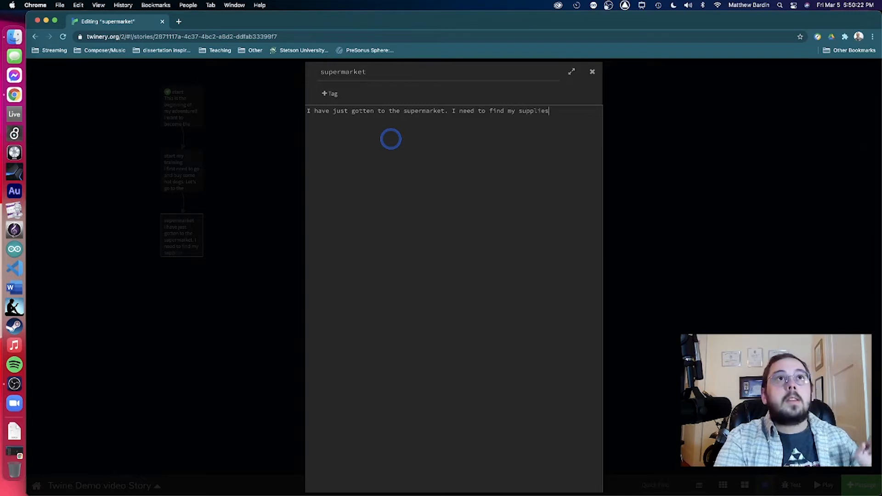
{"action": "type", "text": " now."}
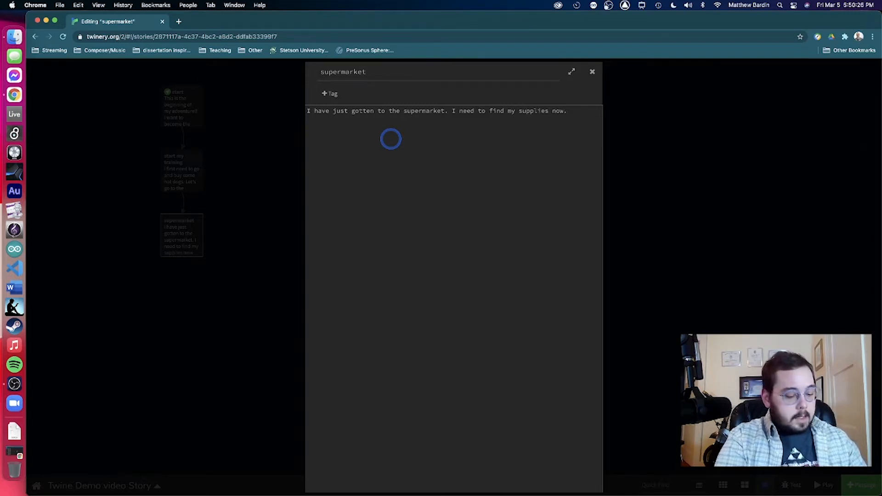
- Start a second paragraph in the supermarket passage reading "hot dogs are to the [[left]]"
{"action": "key", "text": "Return"}
{"action": "key", "text": "Return"}
{"action": "type", "text": "ho"}
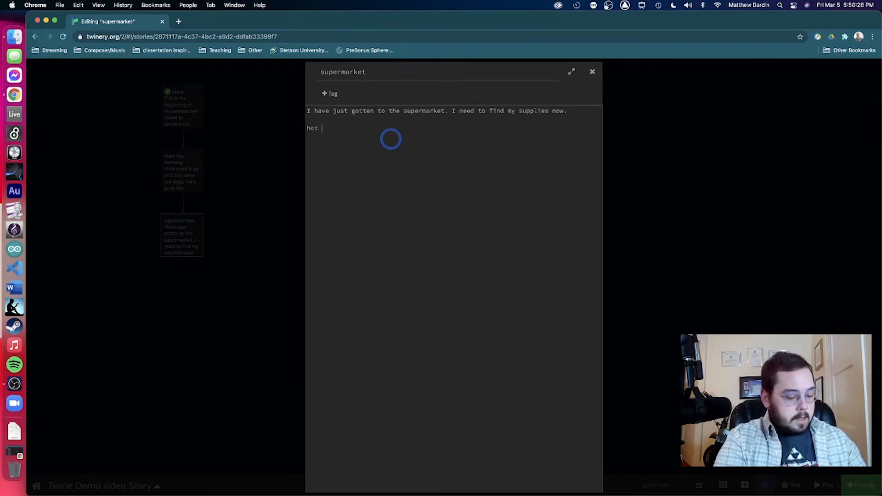
{"action": "type", "text": "t dog"}
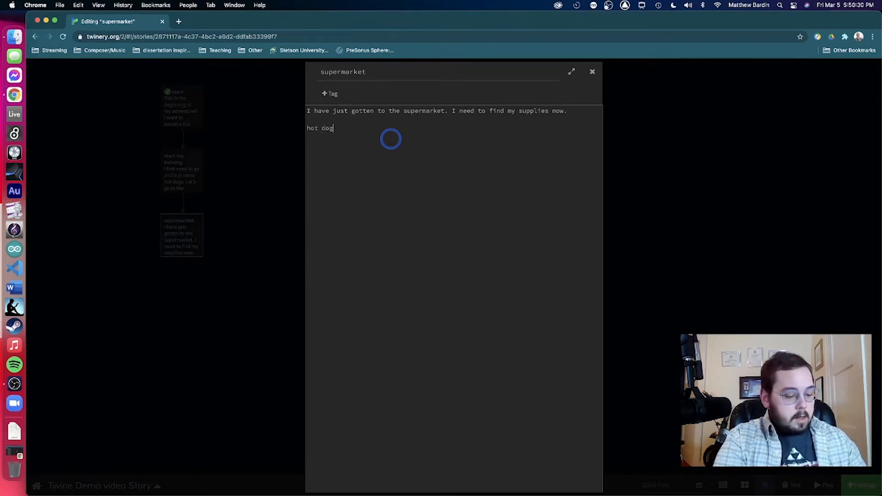
{"action": "type", "text": "s are to"}
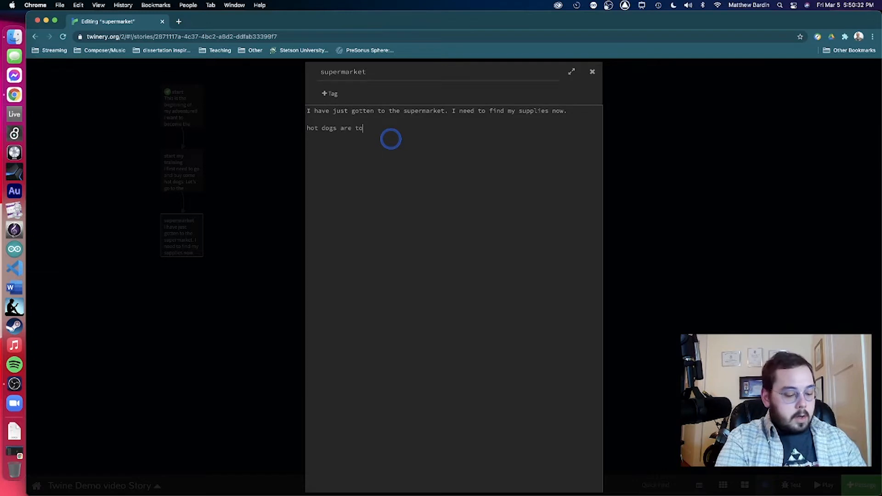
{"action": "type", "text": " the [[left"}
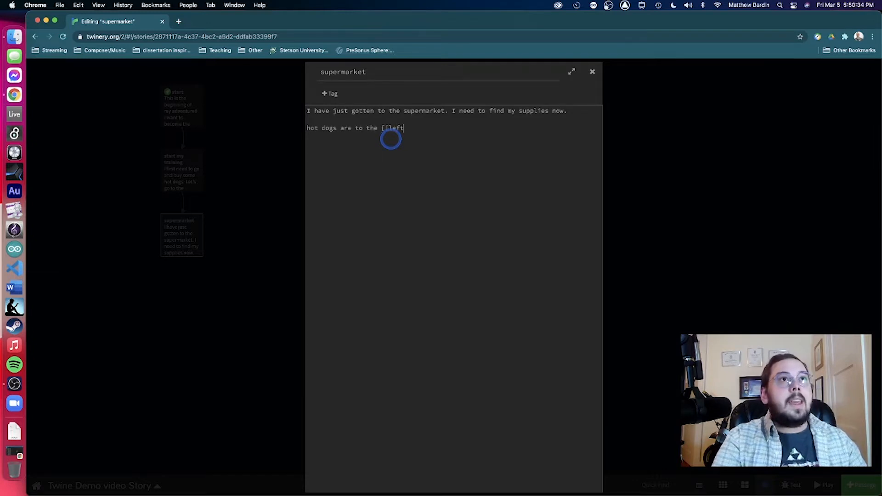
{"action": "type", "text": "]]"}
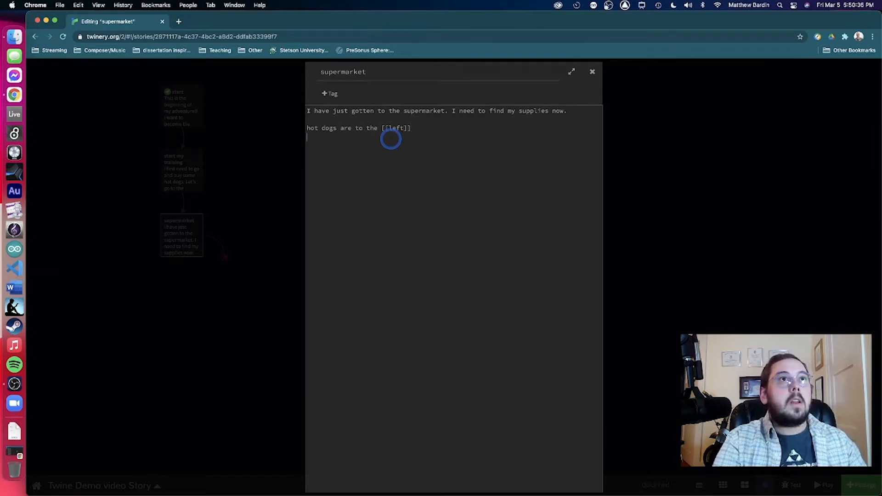
- Continue the hot dogs sentence with "and buns are to the [[right]].", enclosing the word "right" in double square brackets
{"action": "type", "text": " and"}
{"action": "key", "text": "BackSpace"}
{"action": "key", "text": "BackSpace"}
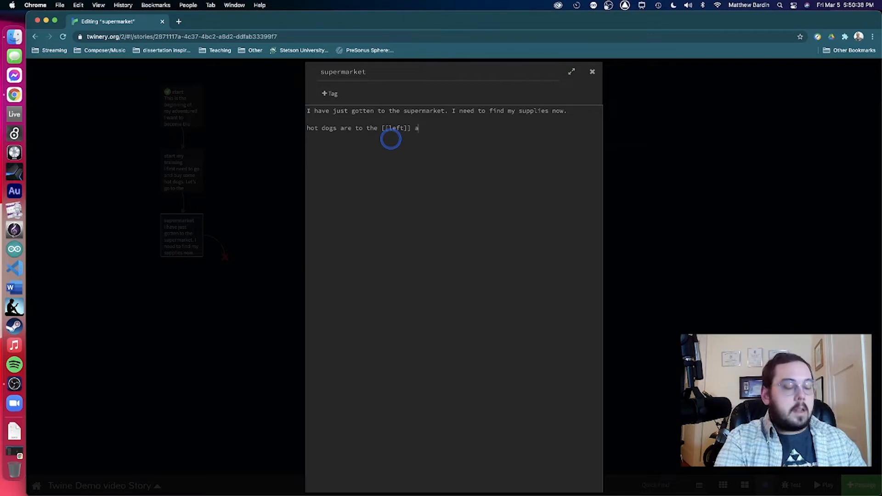
{"action": "type", "text": "nd buns"}
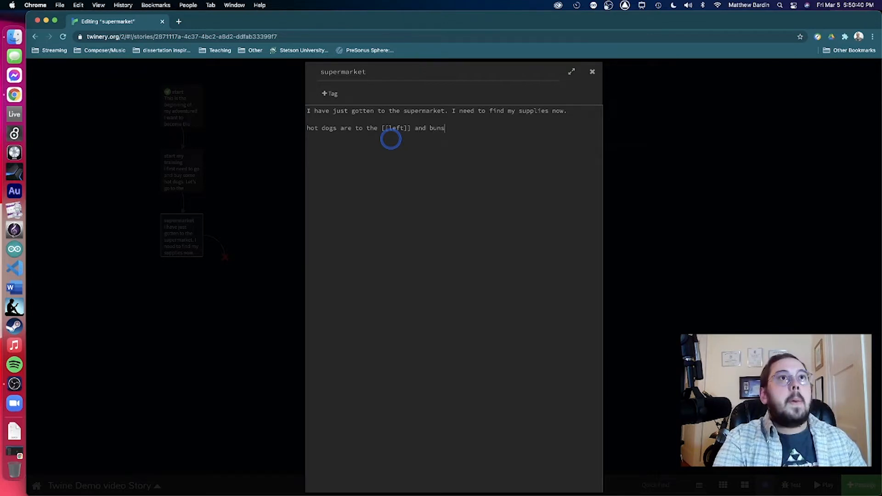
{"action": "type", "text": " are"}
{"action": "key", "text": "BackSpace"}
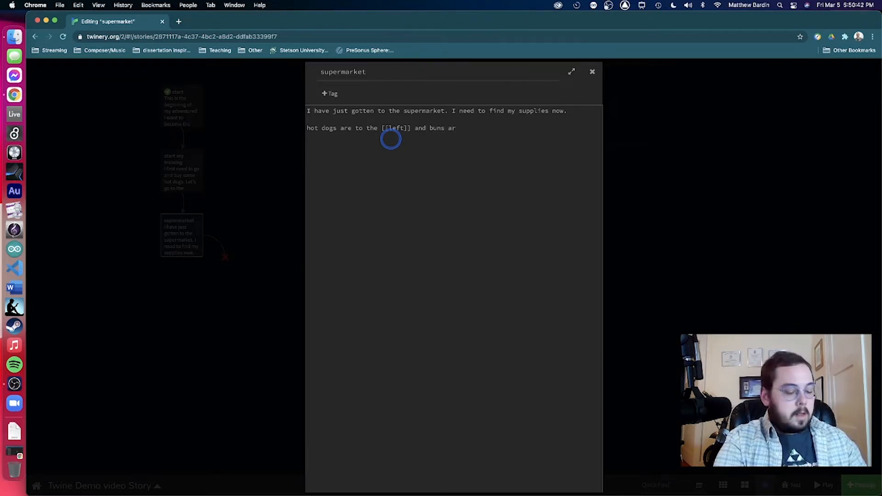
{"action": "type", "text": "e to the [[right."}
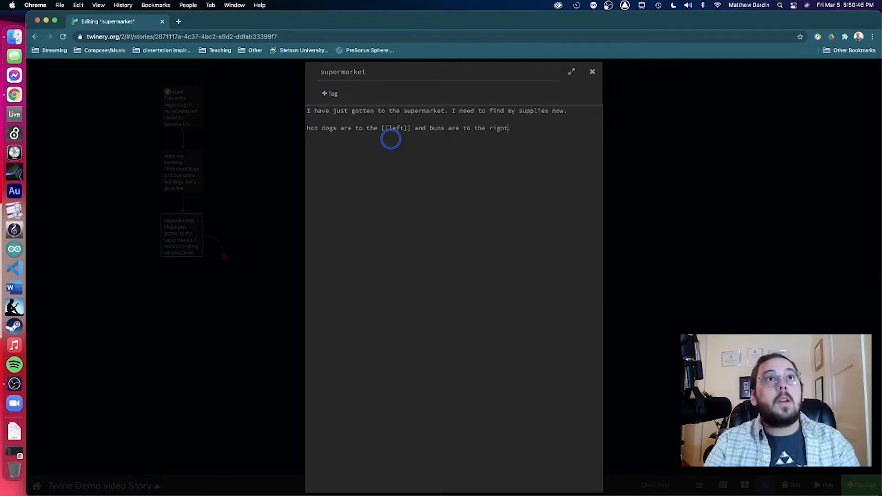
{"action": "type", "text": "]]"}
{"action": "key", "text": "Left"}
{"action": "key", "text": "Left"}
{"action": "key", "text": "Left"}
{"action": "key", "text": "Left"}
{"action": "key", "text": "Left"}
{"action": "key", "text": "Left"}
{"action": "key", "text": "Left"}
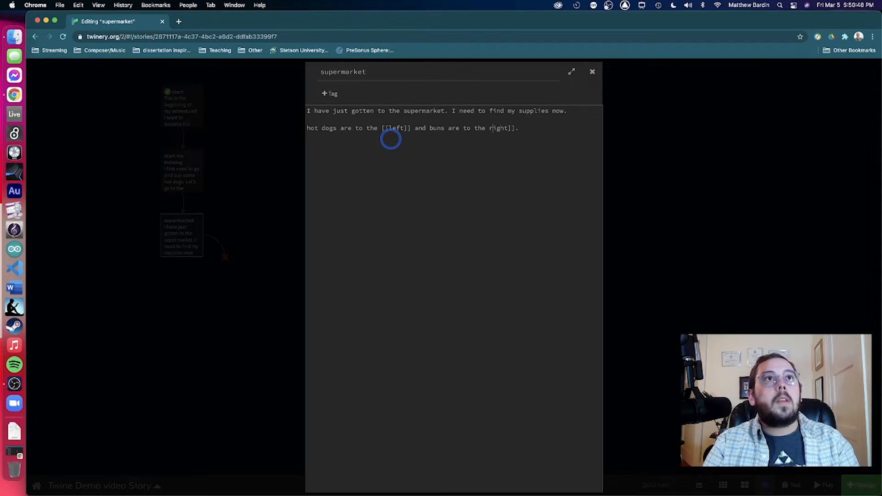
{"action": "type", "text": "[["}
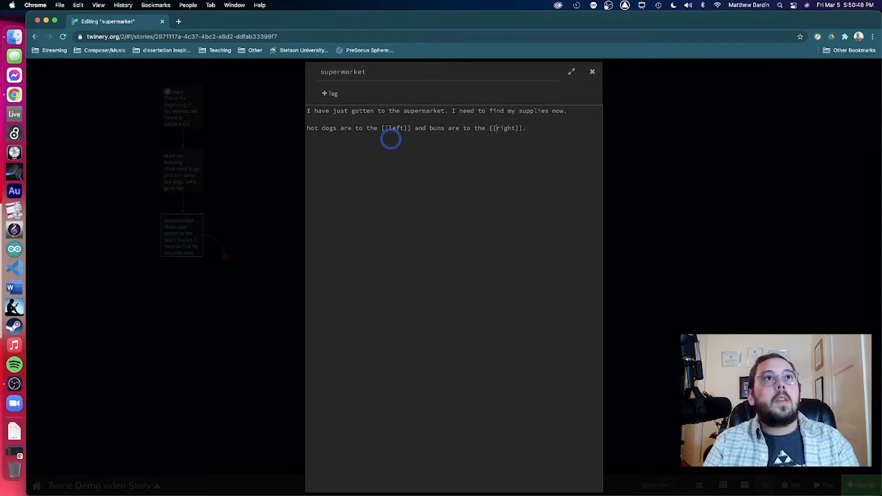
- Add a third paragraph to the supermarket passage reading "I don't want to waste space on condements."
{"action": "left_click", "coordinate": [535, 133]}
{"action": "key", "text": "Return"}
{"action": "type", "text": "I"}
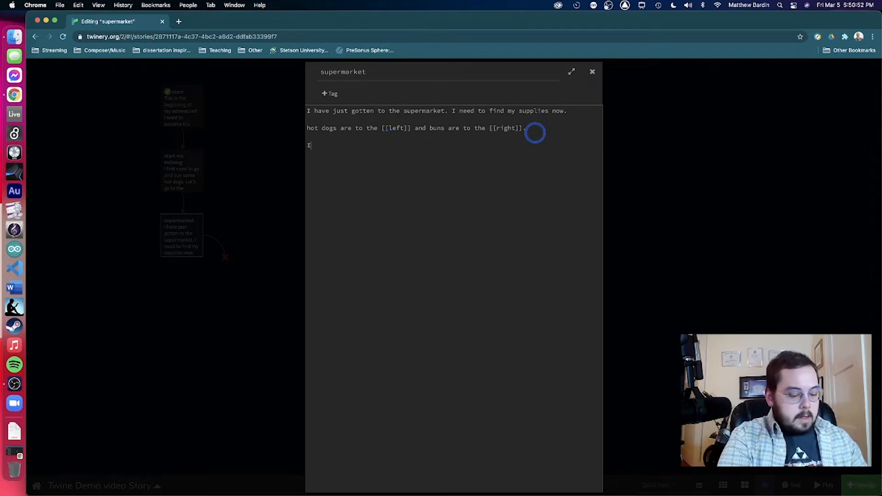
{"action": "type", "text": " don't want to "}
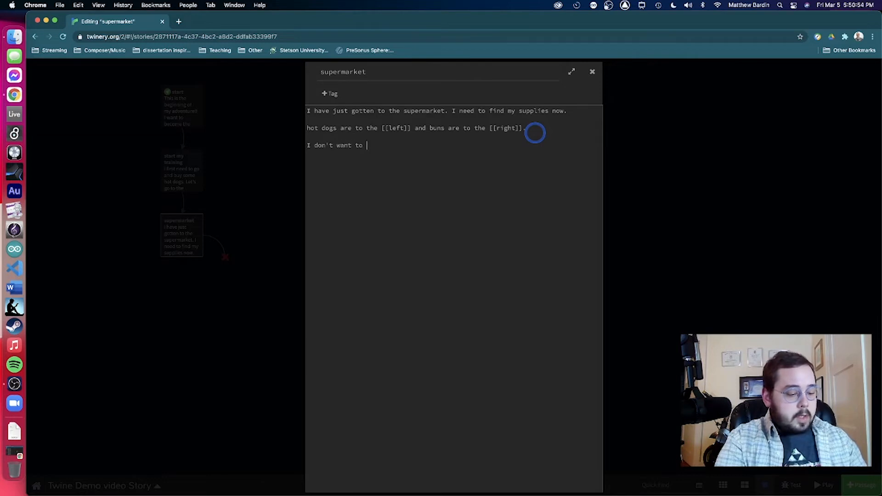
{"action": "type", "text": "waste "}
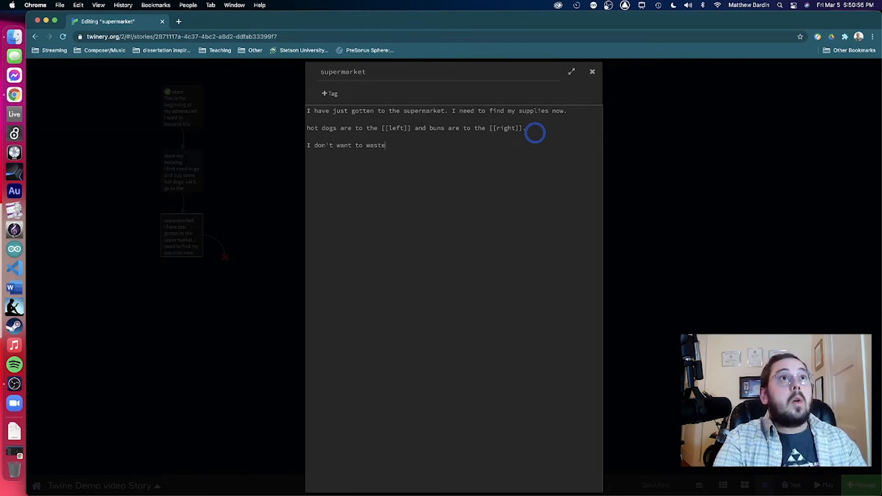
{"action": "type", "text": "space on"}
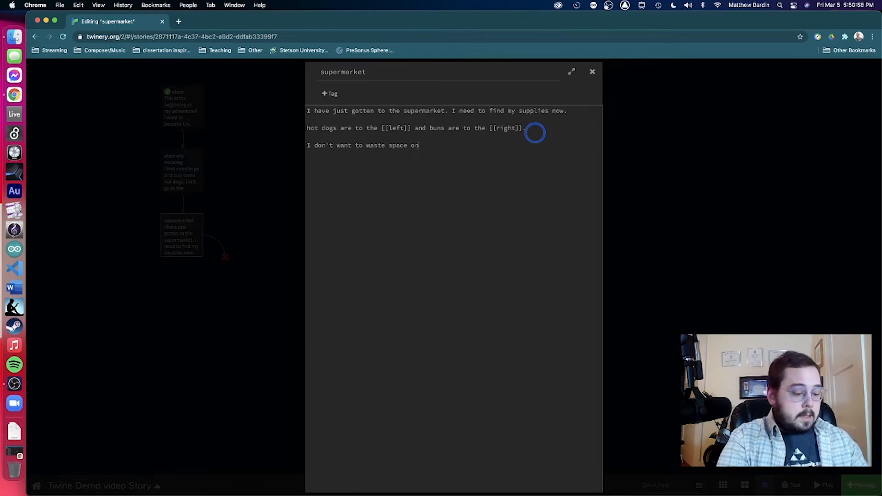
{"action": "type", "text": " concements."}
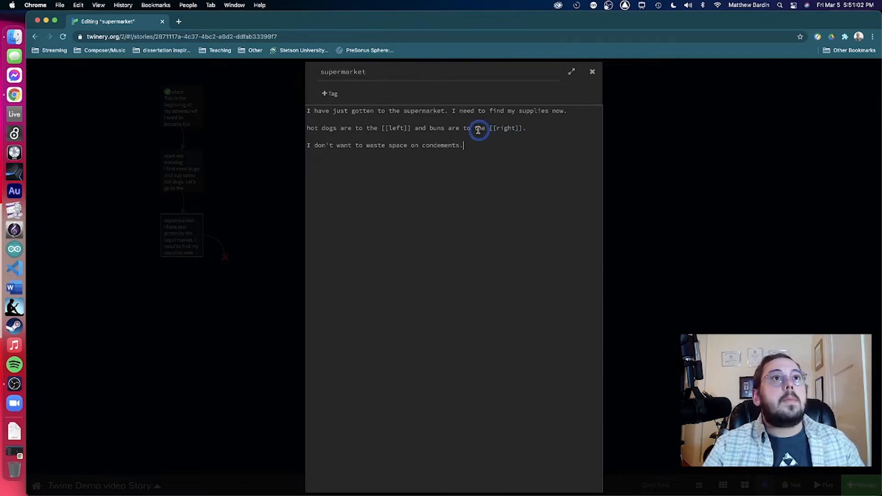
- Capitalize "Hot" at the start of the second paragraph and close the passage to generate the linked "left" and "right" passages
{"action": "left_click", "coordinate": [311, 129]}
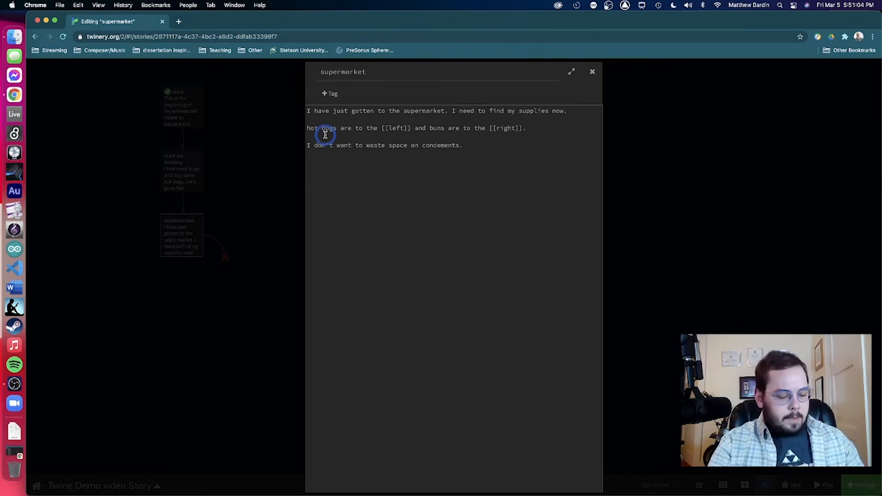
{"action": "key", "text": "Delete"}
{"action": "type", "text": "H"}
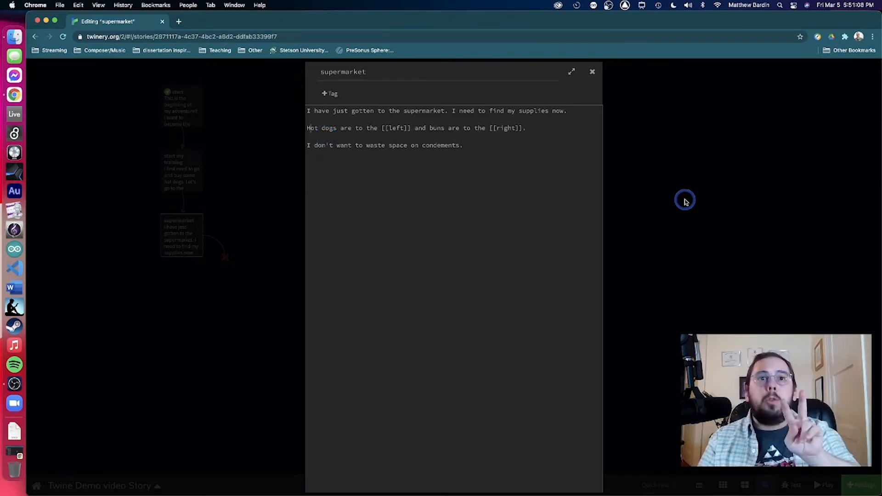
{"action": "left_click", "coordinate": [650, 206]}
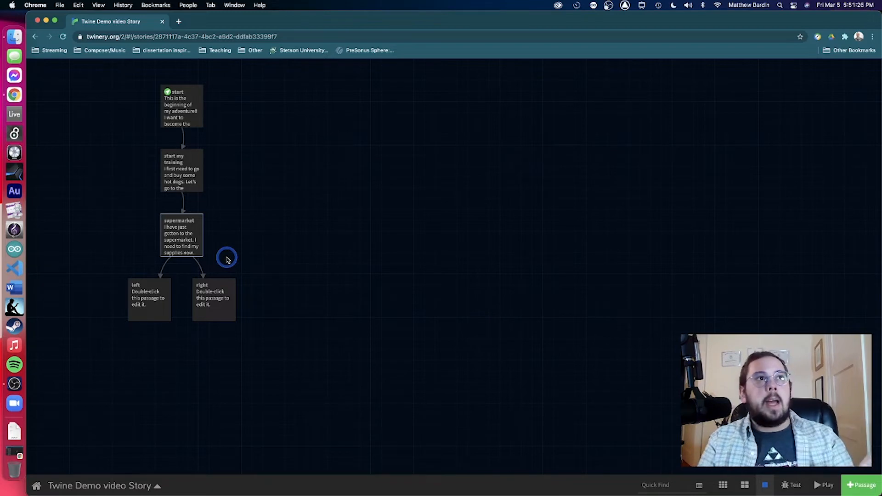
- Check the new "left" passage, reopen the supermarket passage to review which supplies each link leads to, and close it
{"action": "mouse_move", "coordinate": [165, 288]}
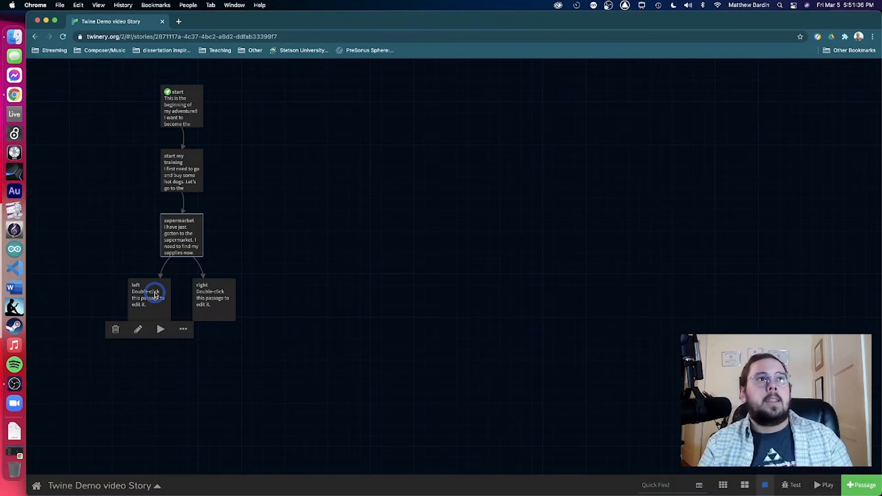
{"action": "double_click", "coordinate": [155, 294]}
{"action": "left_click", "coordinate": [590, 71]}
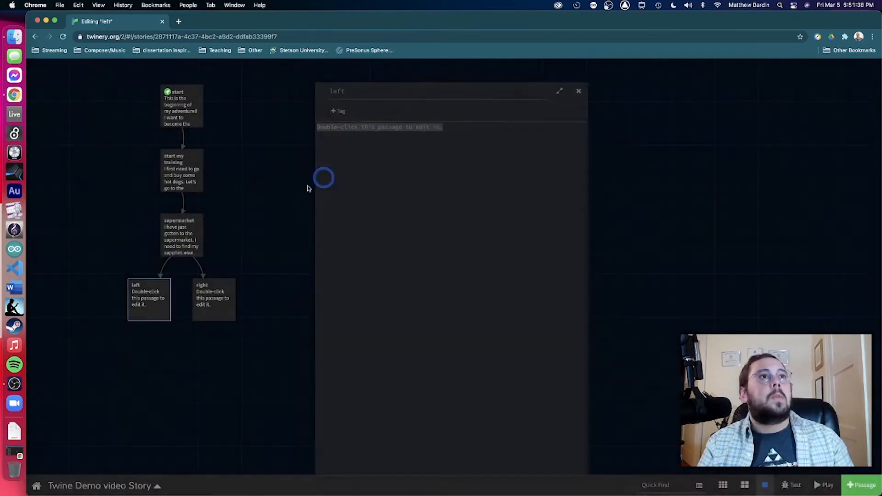
{"action": "double_click", "coordinate": [205, 235]}
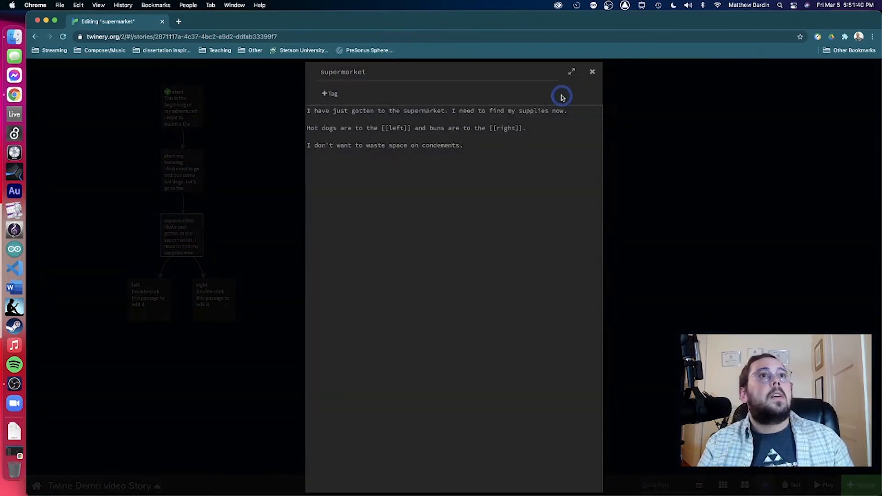
{"action": "left_click", "coordinate": [592, 72]}
- Replace the "left" passage's placeholder text with "I see the weiners I enjoy are in stock. Let's put them in the cart."
{"action": "left_click", "coordinate": [140, 308]}
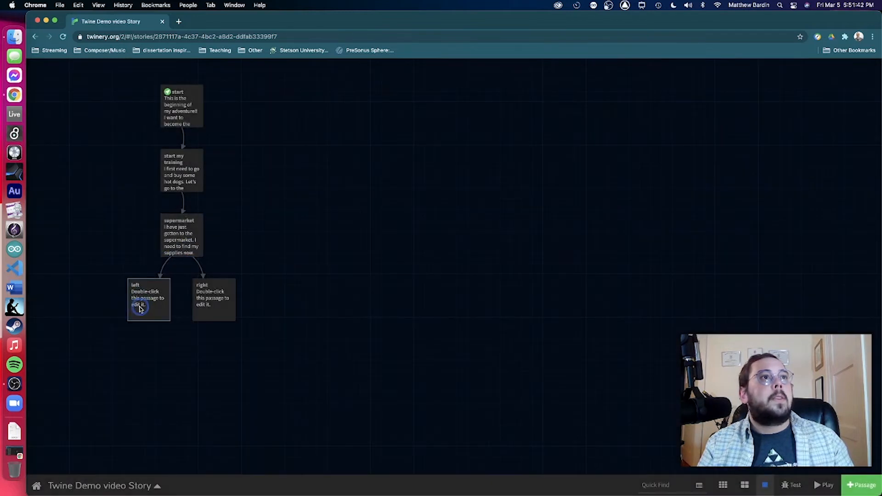
{"action": "double_click", "coordinate": [140, 309]}
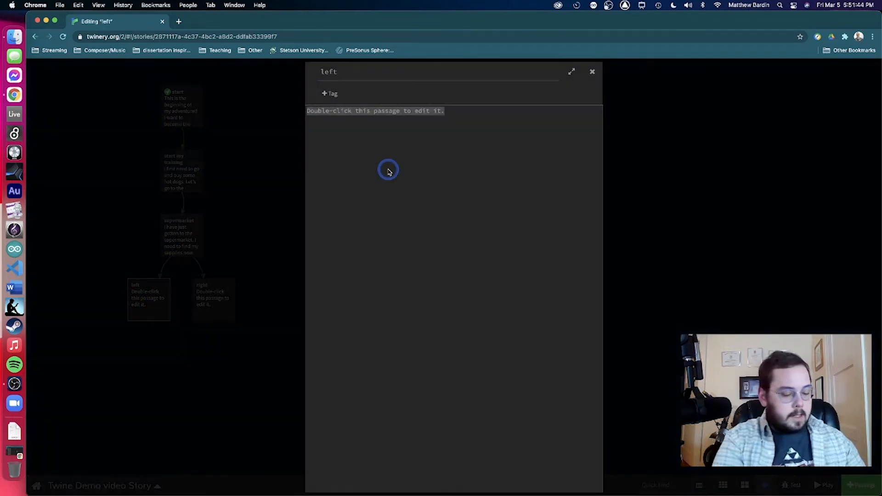
{"action": "type", "text": "I see "}
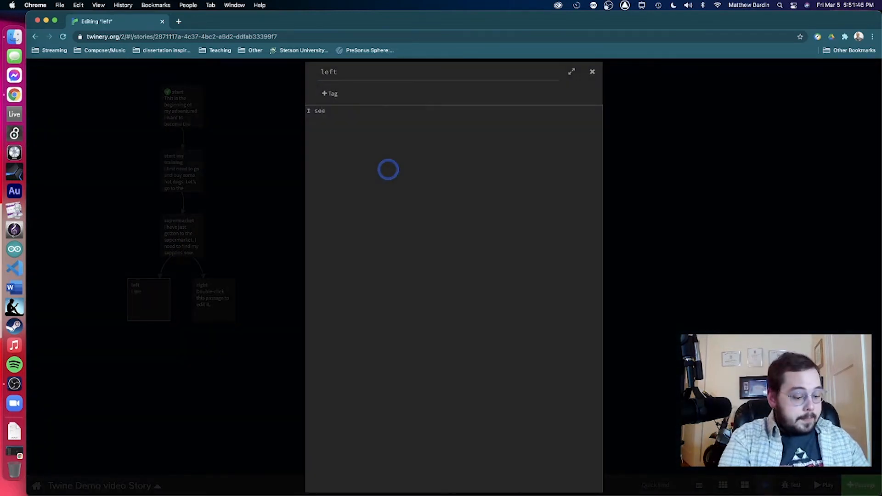
{"action": "type", "text": "the wein"}
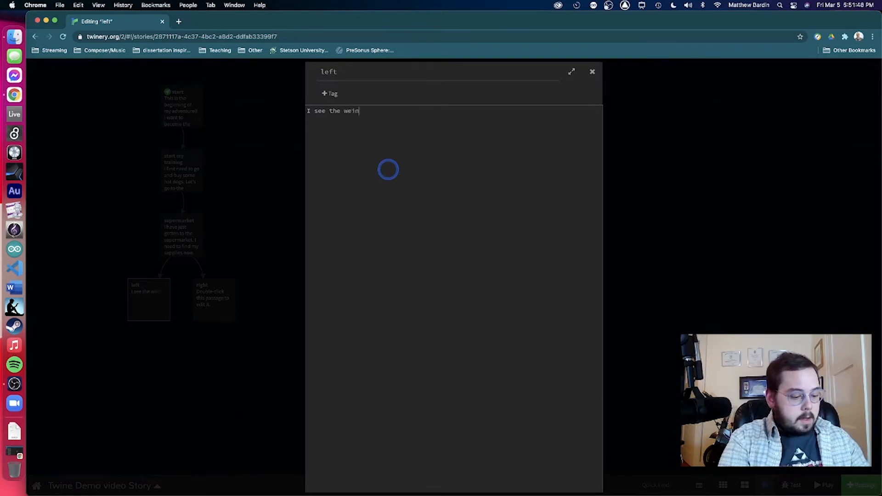
{"action": "type", "text": "ers I enjoy are "}
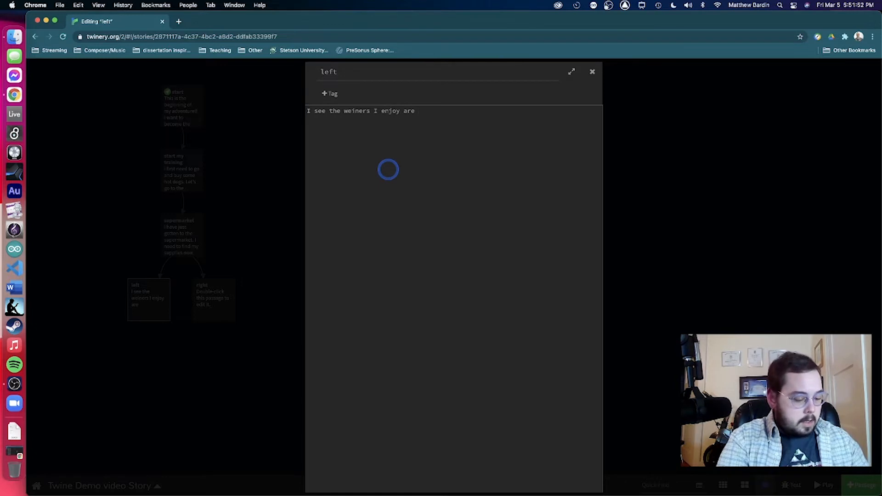
{"action": "type", "text": "in stock"}
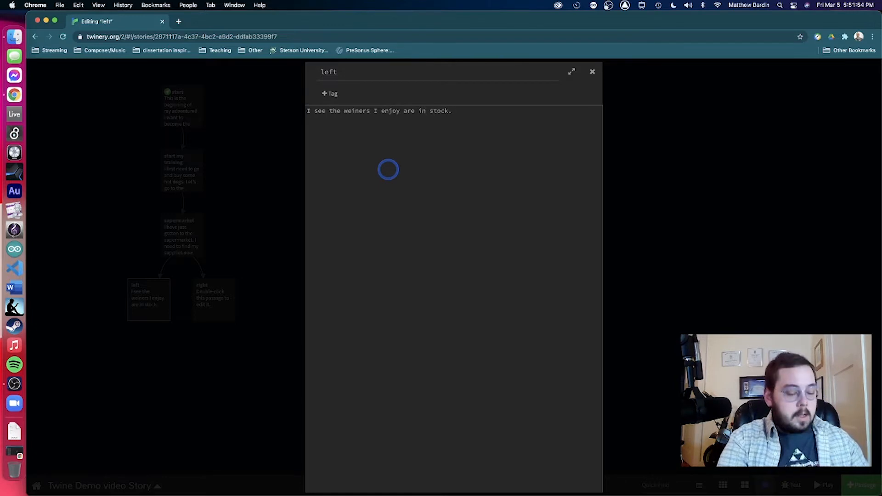
{"action": "type", "text": ". Let's put"}
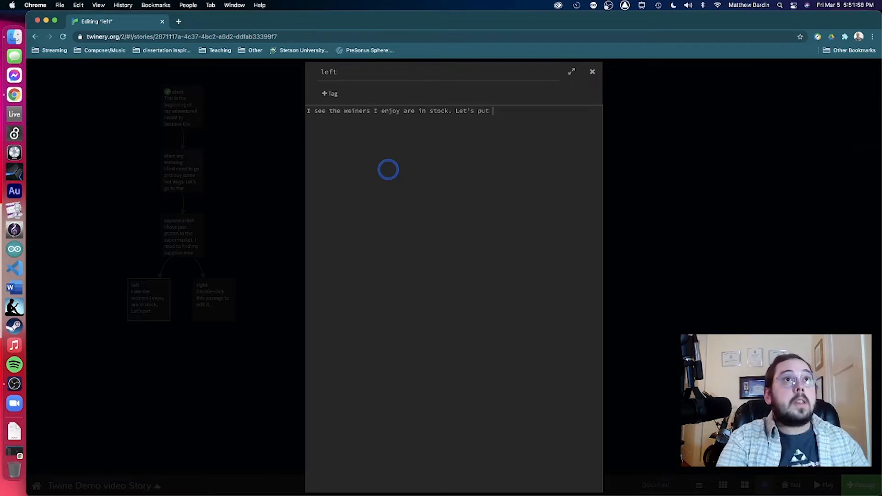
{"action": "type", "text": " them in the cart."}
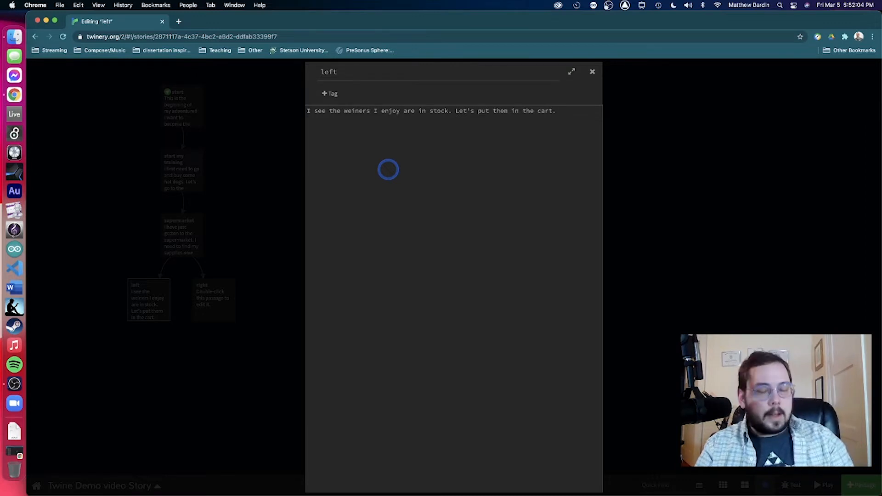
- Enclose "put them in the cart" in double square brackets and close the "left" passage to generate the linked passage
{"action": "type", "text": "]]["}
{"action": "key", "text": "BackSpace"}
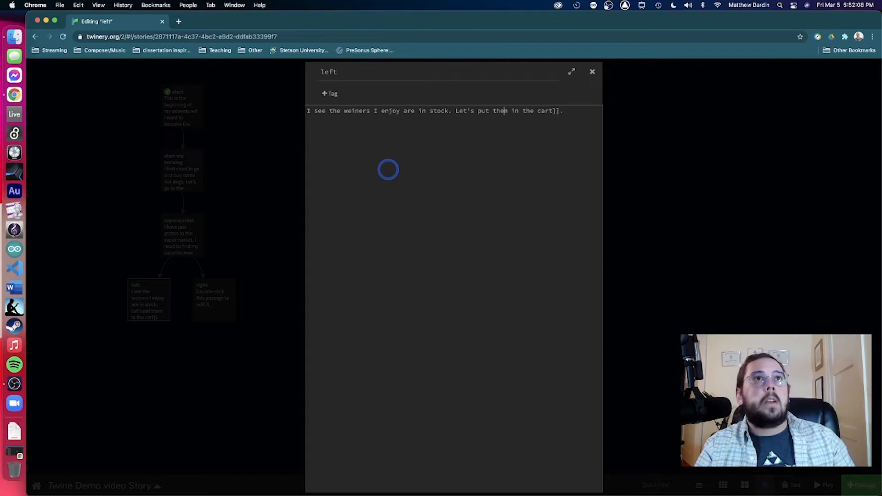
{"action": "type", "text": "[["}
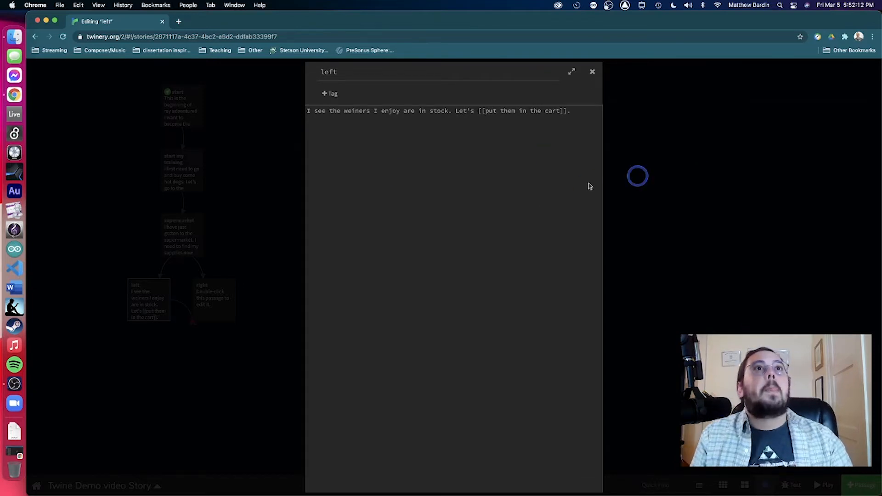
{"action": "left_click", "coordinate": [666, 219]}
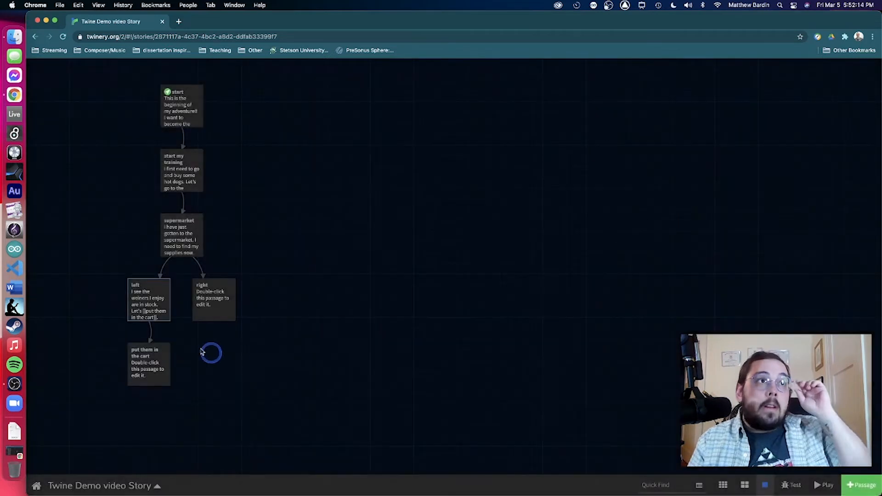
- Replace the "right" passage's placeholder text with "They only have whole wheat buns, looks like that is what I am getting."
{"action": "double_click", "coordinate": [209, 316]}
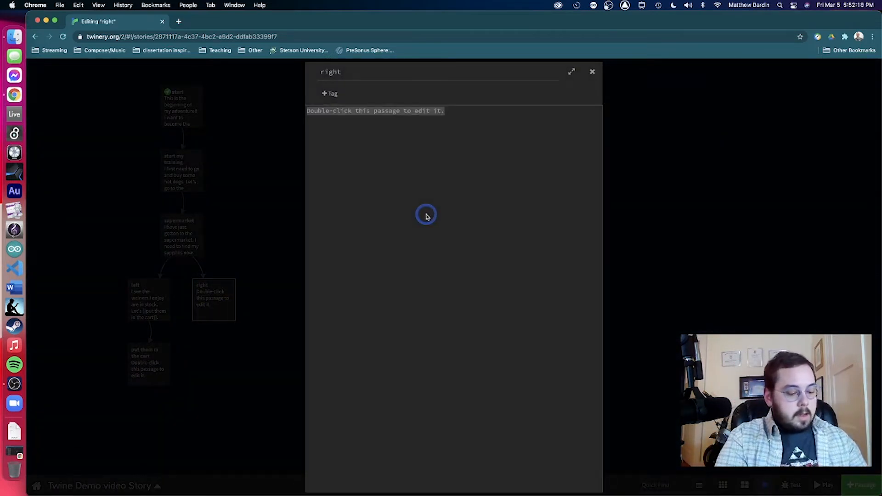
{"action": "type", "text": "They only"}
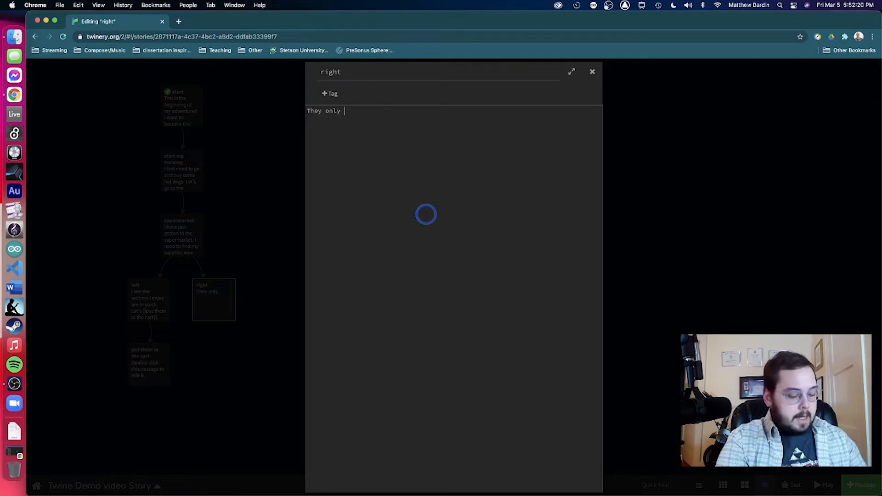
{"action": "type", "text": " have"}
{"action": "key", "text": "BackSpace"}
{"action": "key", "text": "BackSpace"}
{"action": "key", "text": "BackSpace"}
{"action": "key", "text": "BackSpace"}
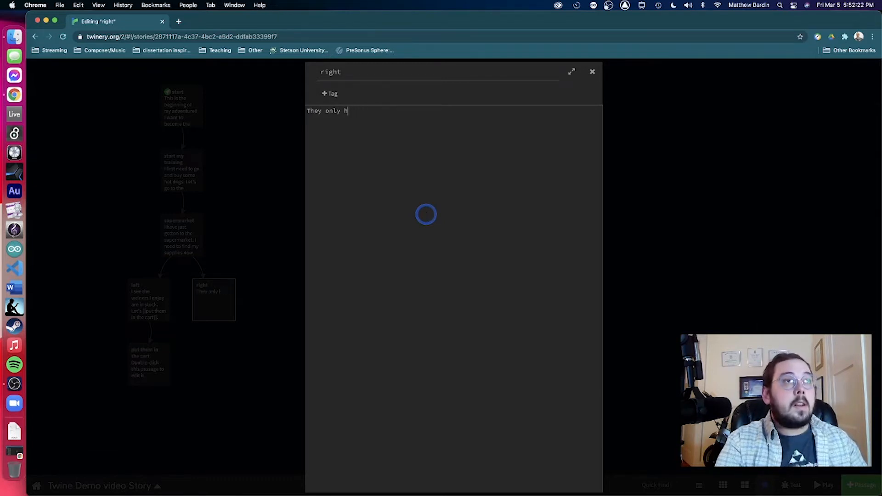
{"action": "type", "text": "ave whole "}
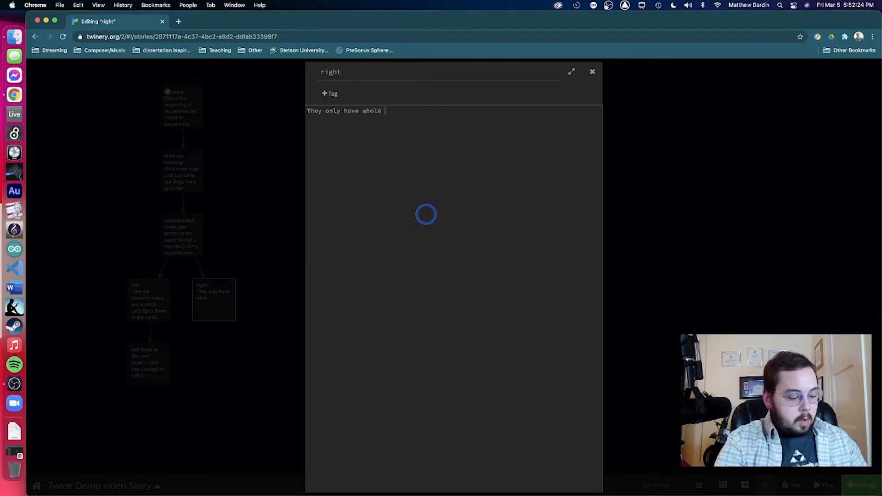
{"action": "type", "text": "wheat bun"}
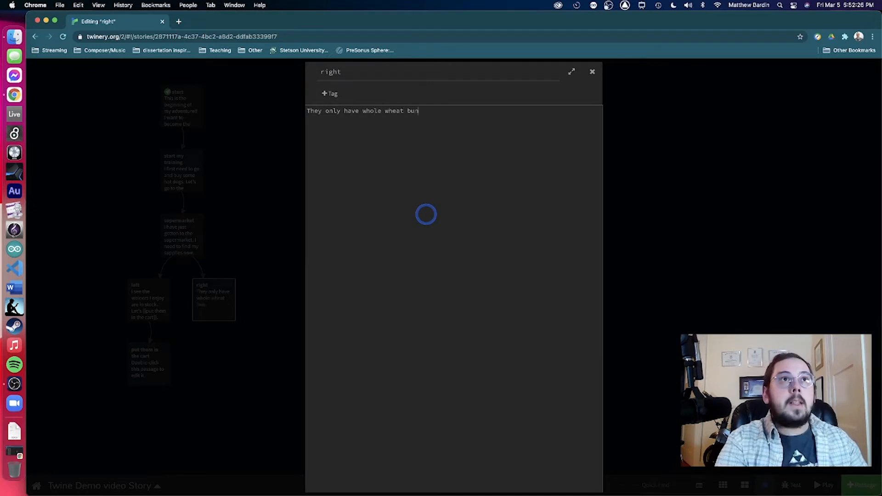
{"action": "type", "text": "s, lo"}
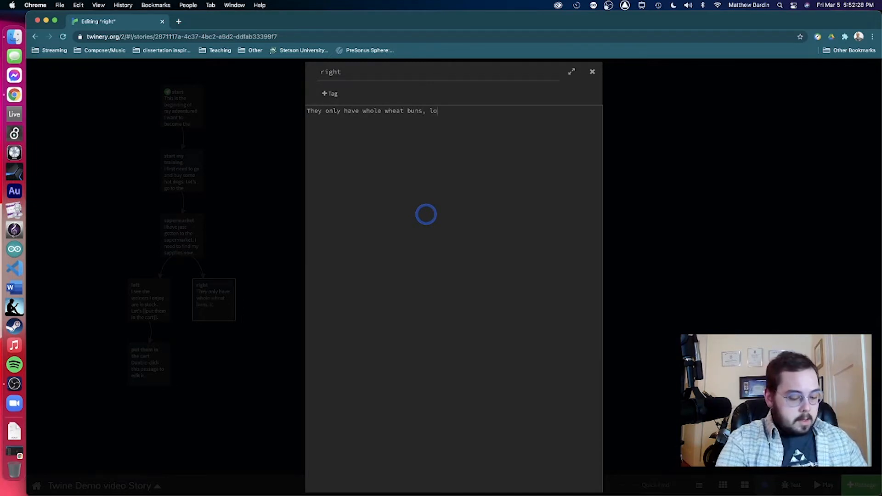
{"action": "type", "text": "oks like that i"}
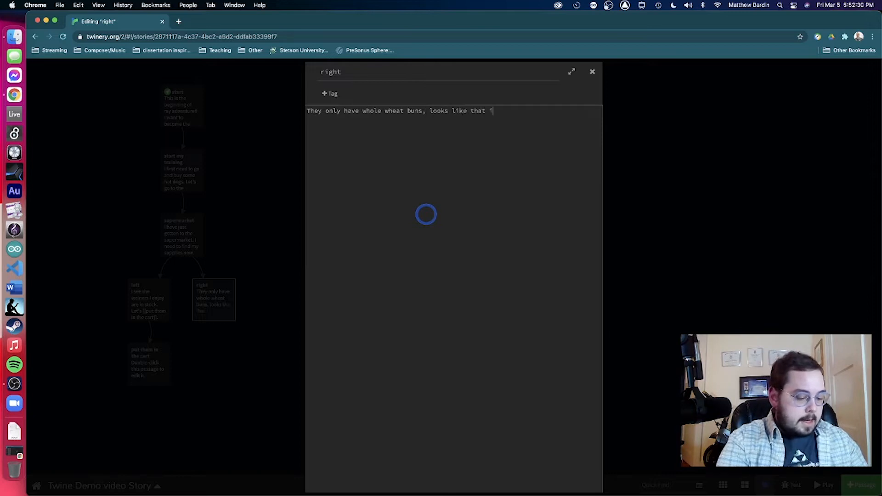
{"action": "type", "text": "s what I am "}
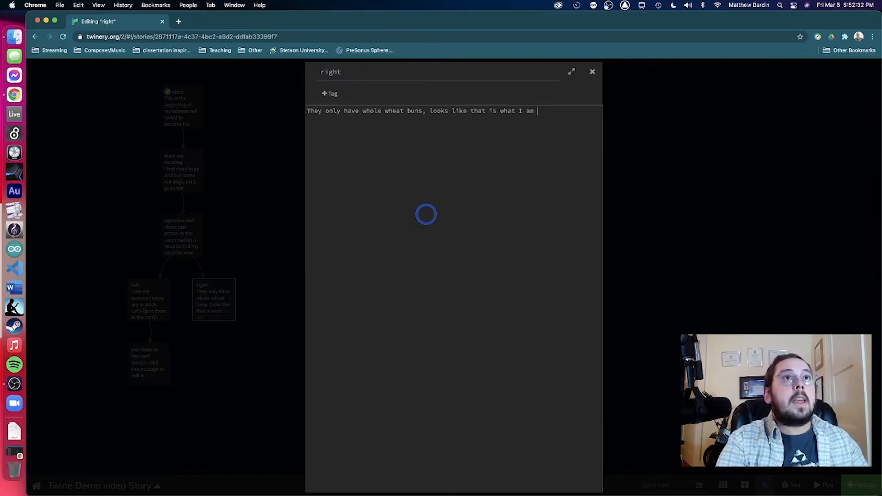
{"action": "type", "text": "getting"}
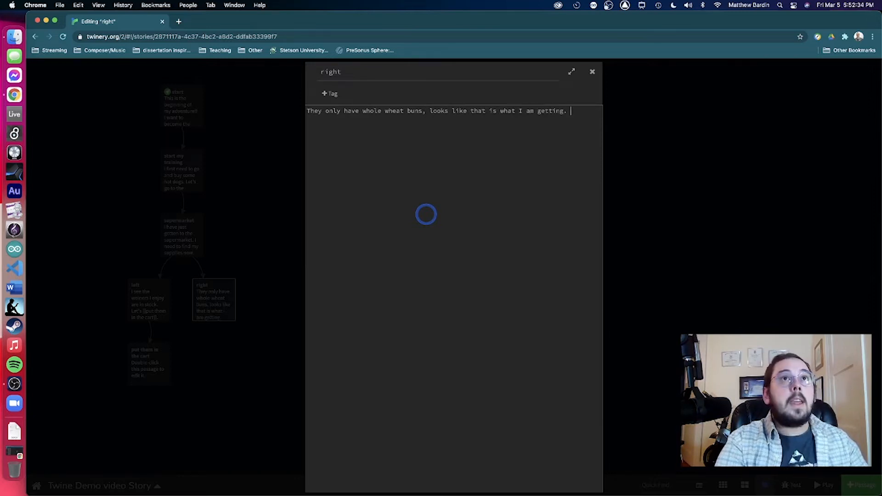
- Add "Let's [[put them in the cart]]." to the "right" passage, choosing the existing passage from the link suggestions
{"action": "type", "text": ". Let's"}
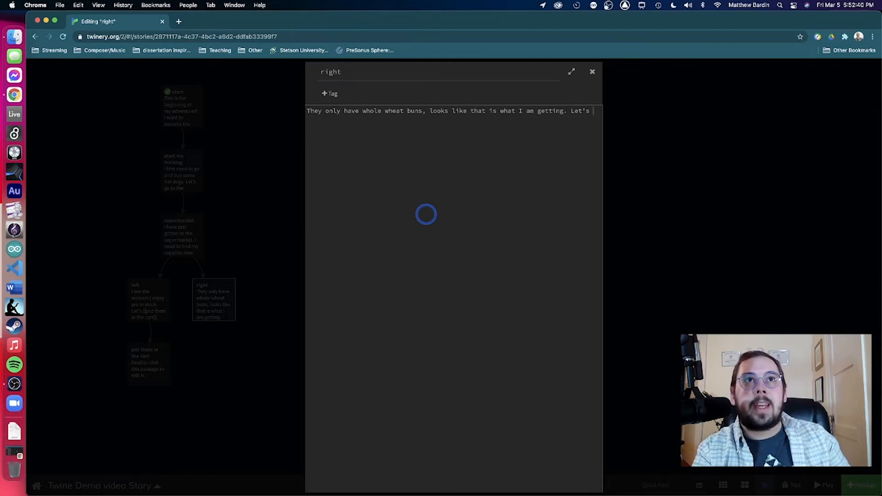
{"action": "type", "text": "[["}
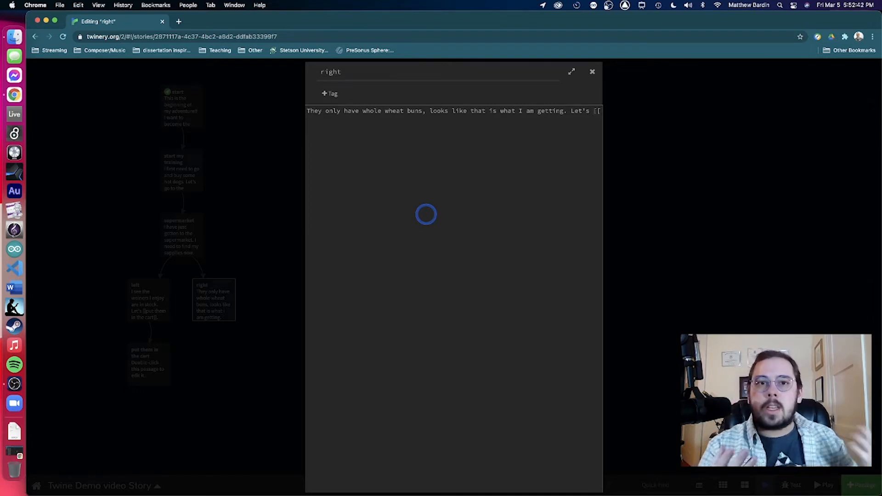
{"action": "type", "text": "p"}
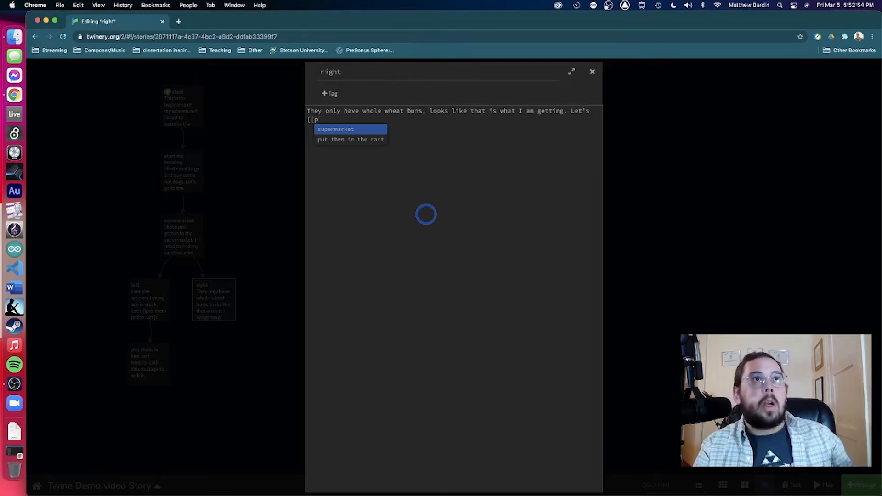
{"action": "key", "text": "Down"}
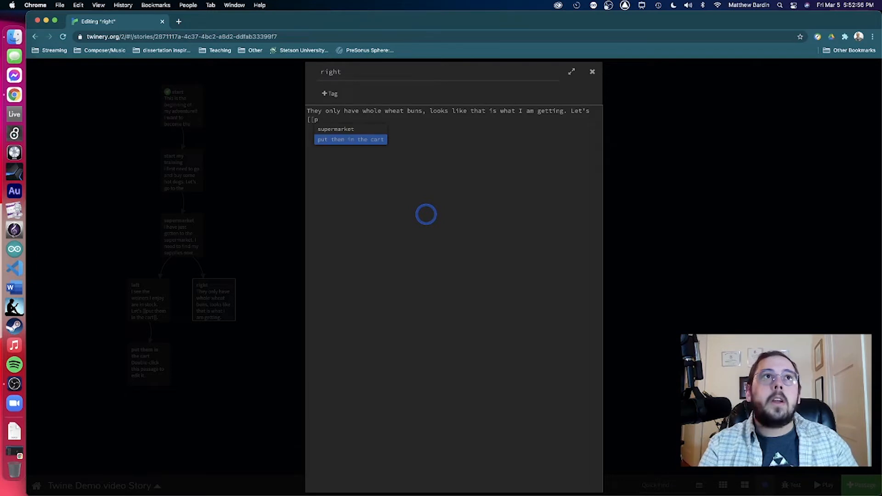
{"action": "key", "text": "Return"}
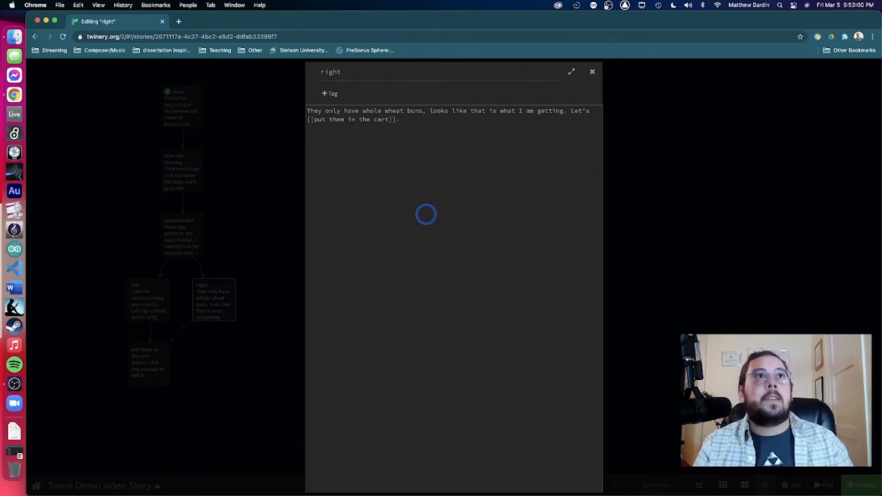
- Close the "right" passage and move the "put them in the cart" passage so it sits centred beneath "left" and "right"
{"action": "left_click", "coordinate": [697, 173]}
{"action": "mouse_move", "coordinate": [129, 390]}
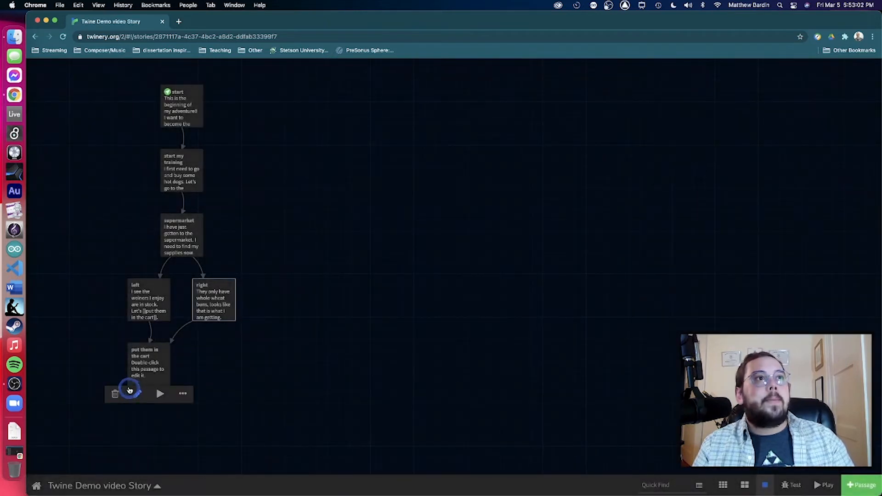
{"action": "left_click_drag", "start_coordinate": [145, 375], "coordinate": [173, 383]}
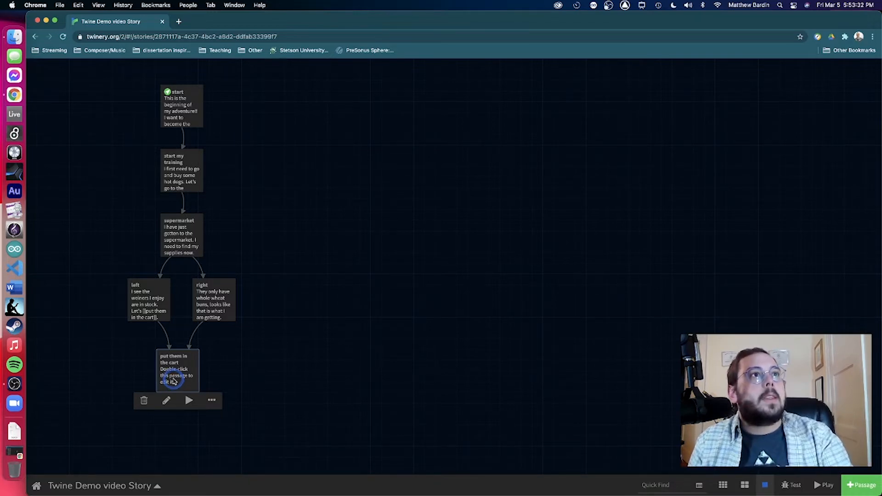
- Replace the placeholder text of the "put them in the cart" passage with "I have some of the ingredients I need"
{"action": "double_click", "coordinate": [174, 379]}
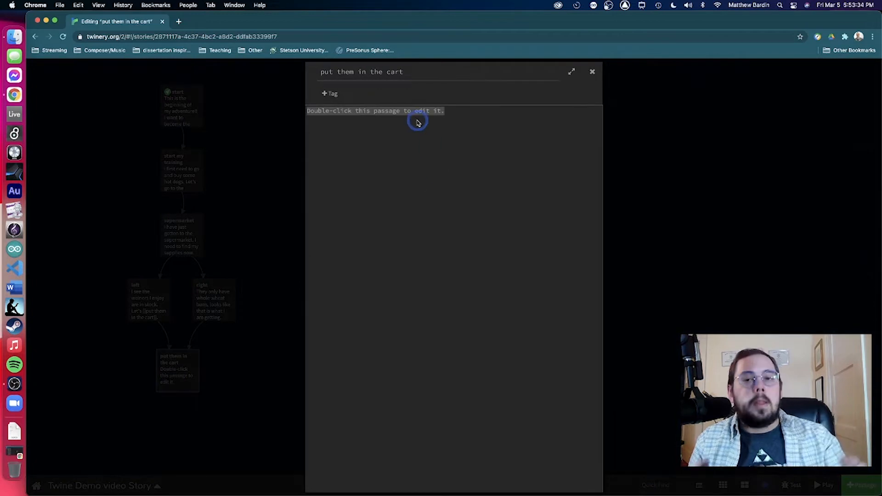
{"action": "key", "text": "BackSpace"}
{"action": "type", "text": "I"}
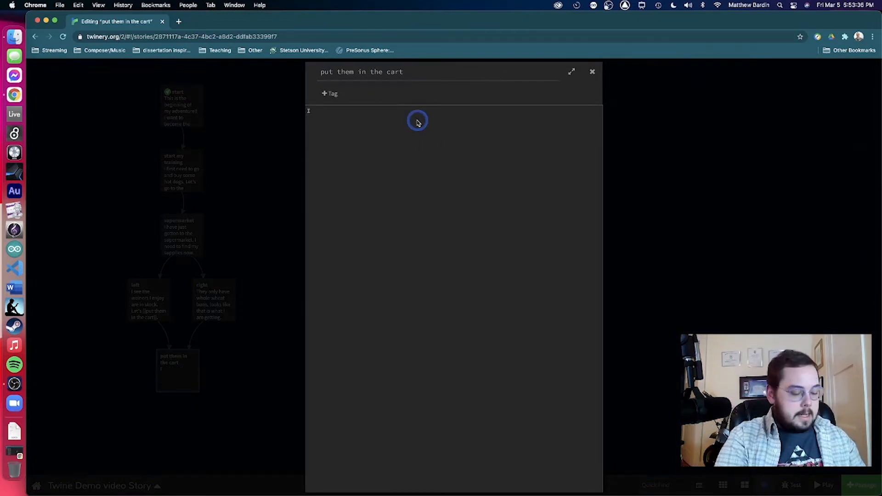
{"action": "type", "text": " have some of "}
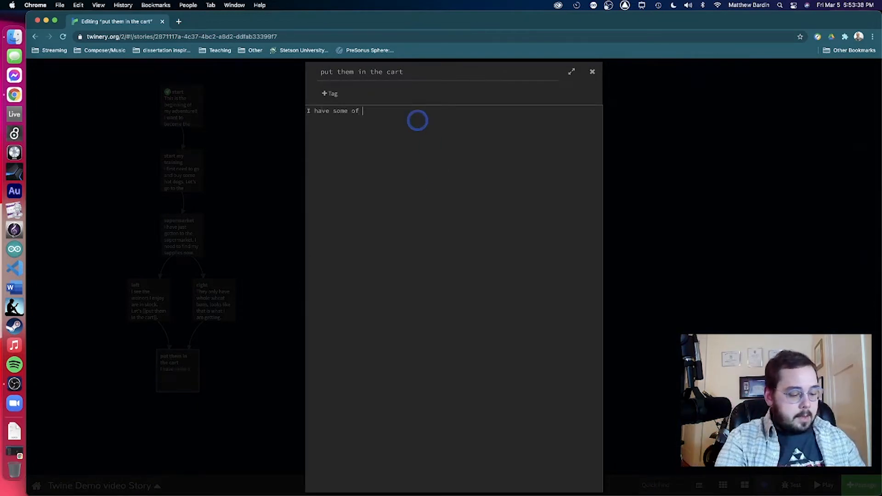
{"action": "type", "text": "the ingred"}
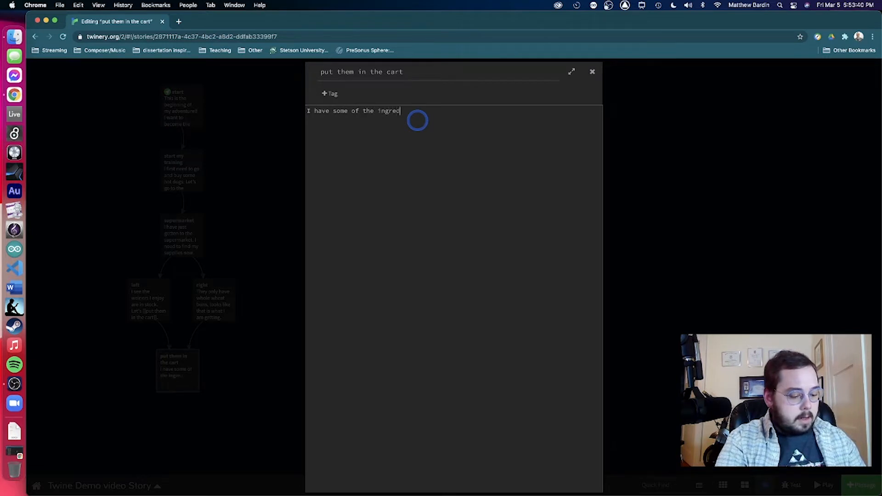
{"action": "type", "text": "ients I need"}
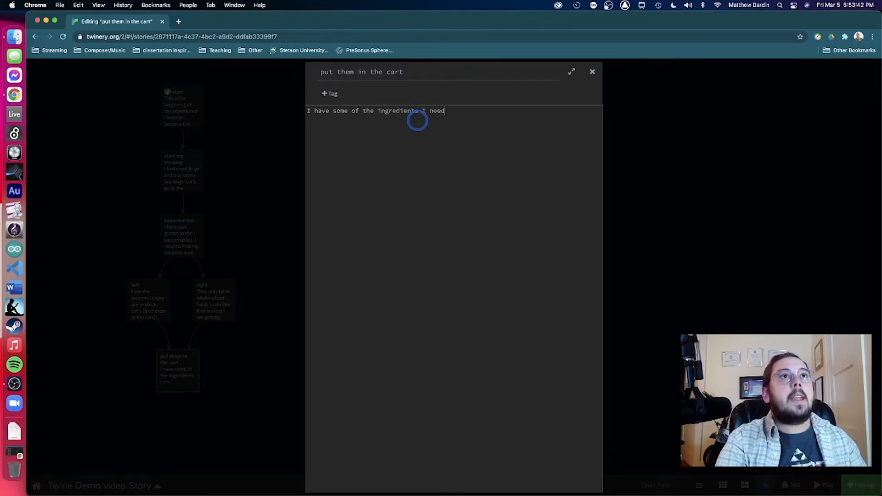
- Continue the "put them in the cart" passage text with ", I should go back and get the rest."
{"action": "type", "text": ", lets"}
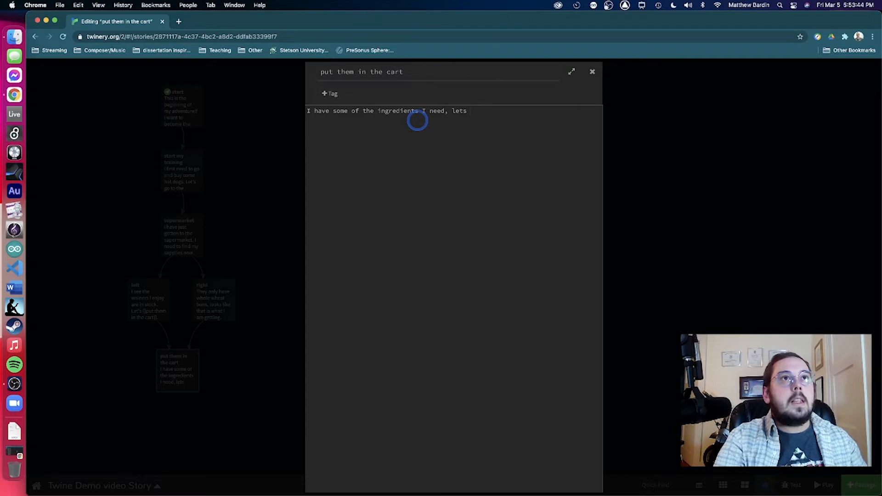
{"action": "key", "text": "BackSpace"}
{"action": "key", "text": "BackSpace"}
{"action": "key", "text": "BackSpace"}
{"action": "key", "text": "BackSpace"}
{"action": "key", "text": "BackSpace"}
{"action": "type", "text": "I"}
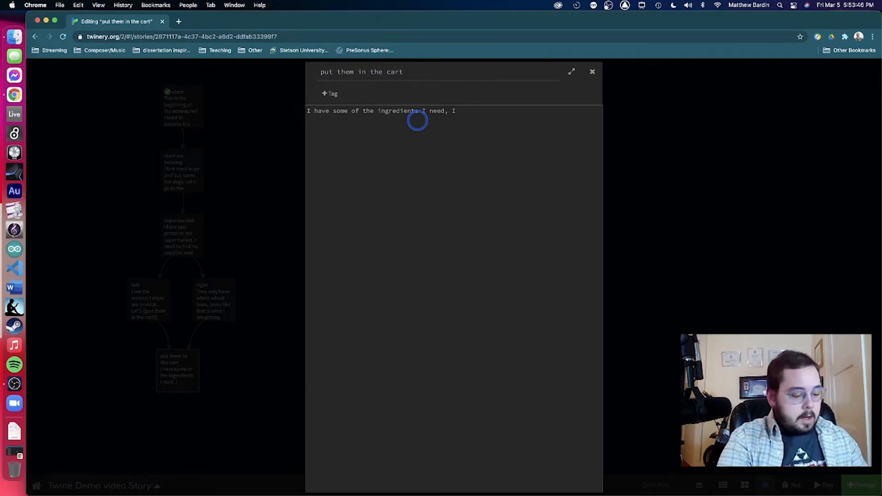
{"action": "type", "text": " should "}
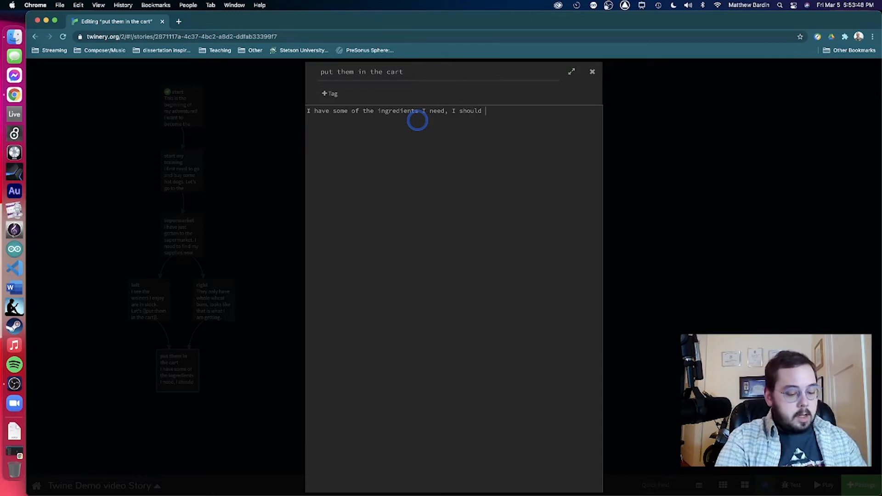
{"action": "type", "text": "go back "}
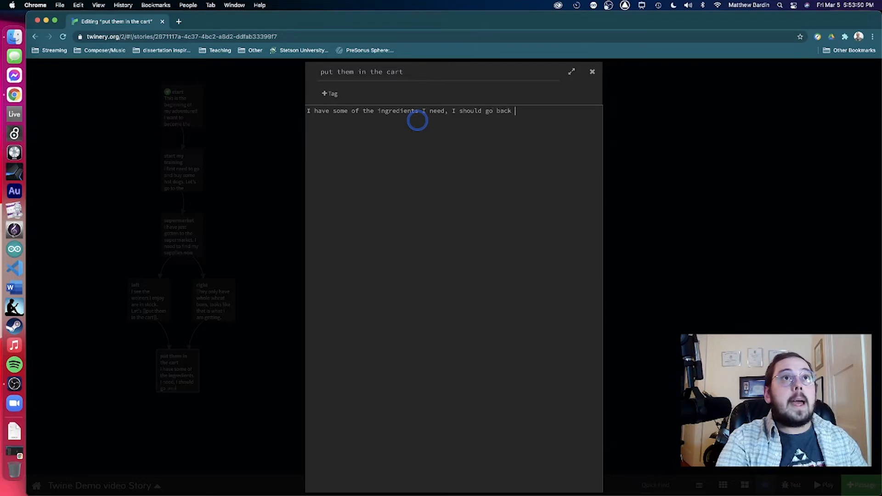
{"action": "type", "text": "and get the rest."}
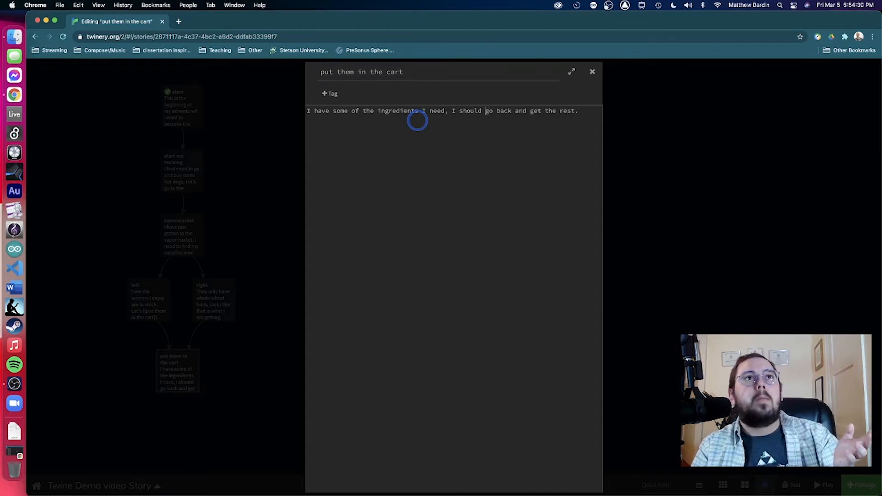
- Turn "go back" into the link [[go back|supermarket]] so it returns to the "supermarket" passage, and close the passage
{"action": "type", "text": "[["}
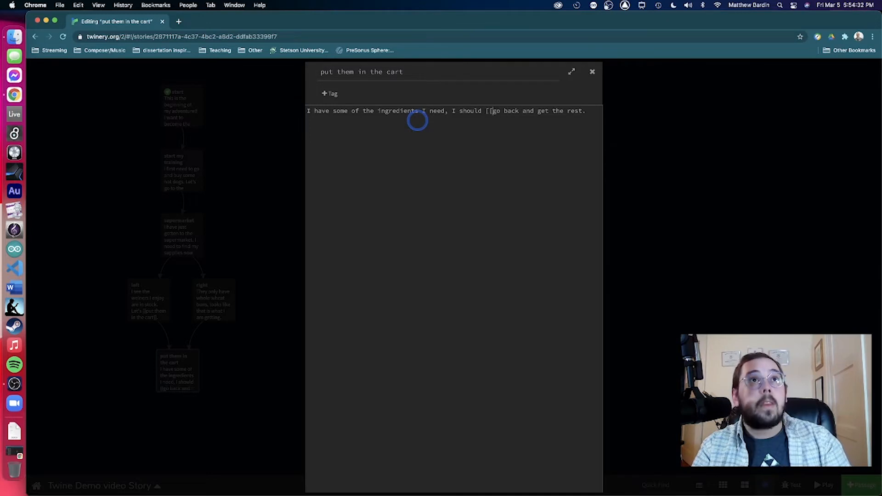
{"action": "type", "text": "]]"}
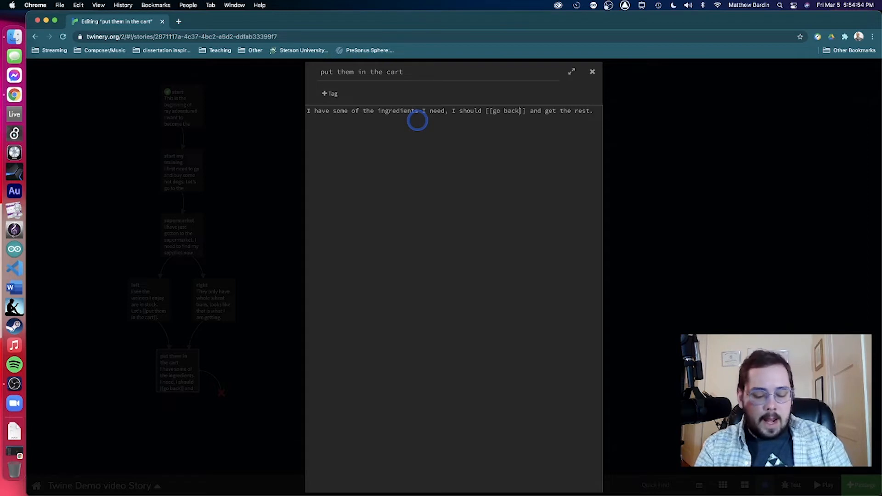
{"action": "type", "text": "|"}
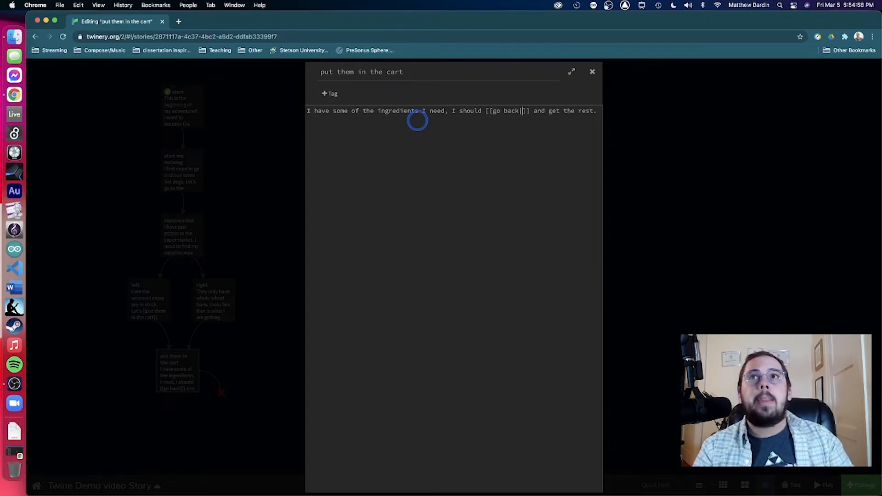
{"action": "type", "text": "super"}
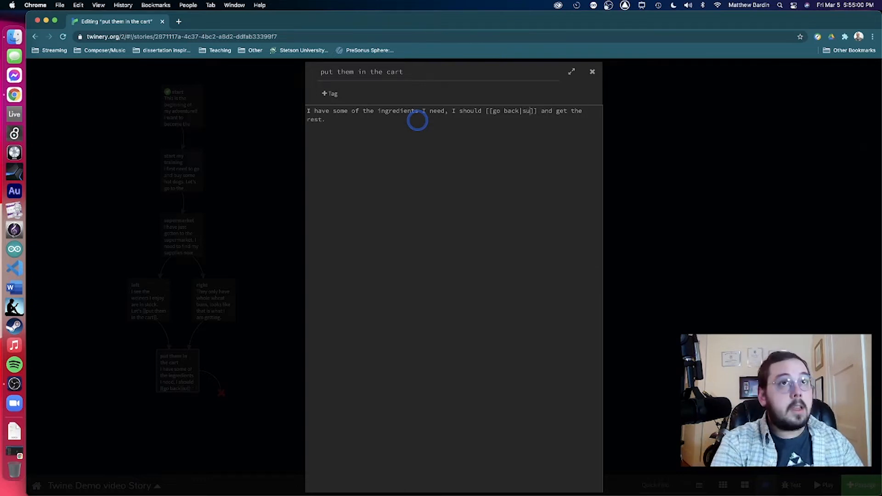
{"action": "type", "text": "market"}
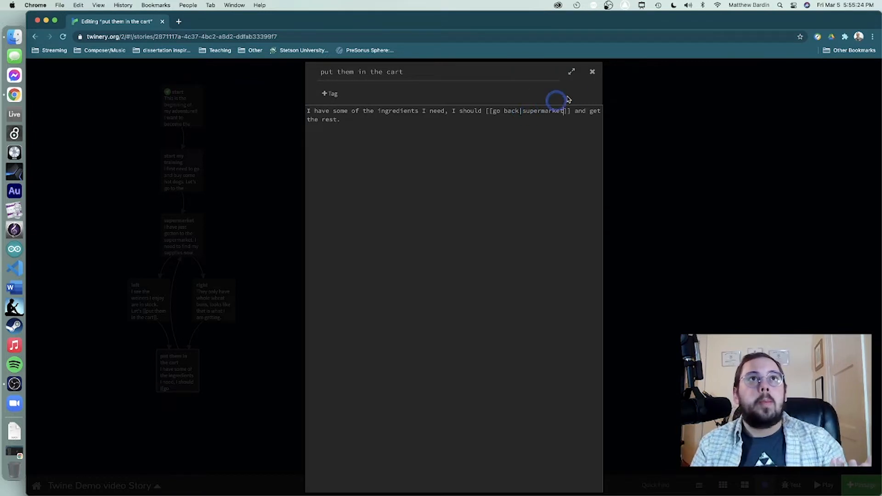
{"action": "left_click", "coordinate": [603, 75]}
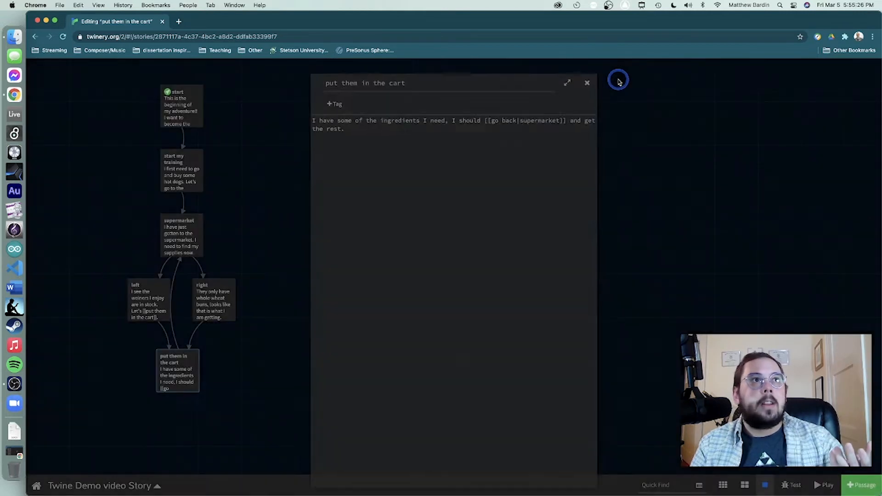
- Spread the "left" and "right" passages further apart so the link back to "supermarket" runs clear between them
{"action": "mouse_move", "coordinate": [207, 317]}
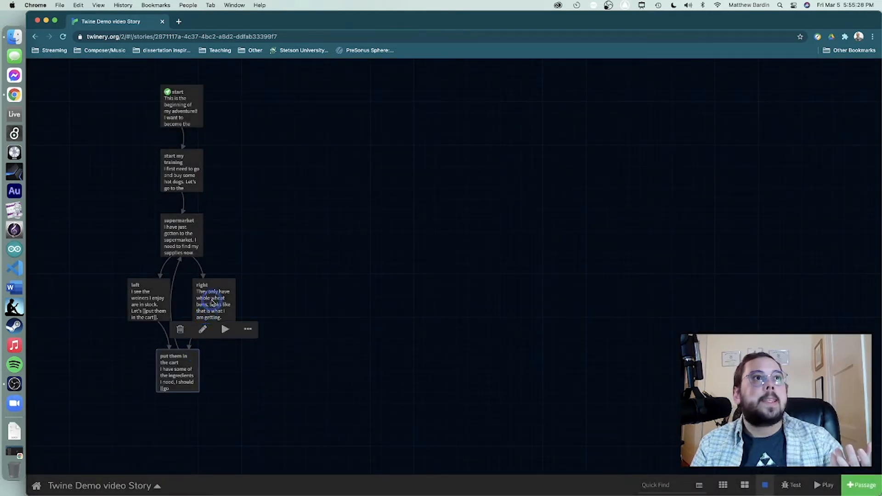
{"action": "left_click_drag", "start_coordinate": [207, 317], "coordinate": [235, 319]}
{"action": "mouse_move", "coordinate": [151, 299]}
{"action": "left_click_drag", "start_coordinate": [151, 299], "coordinate": [122, 298]}
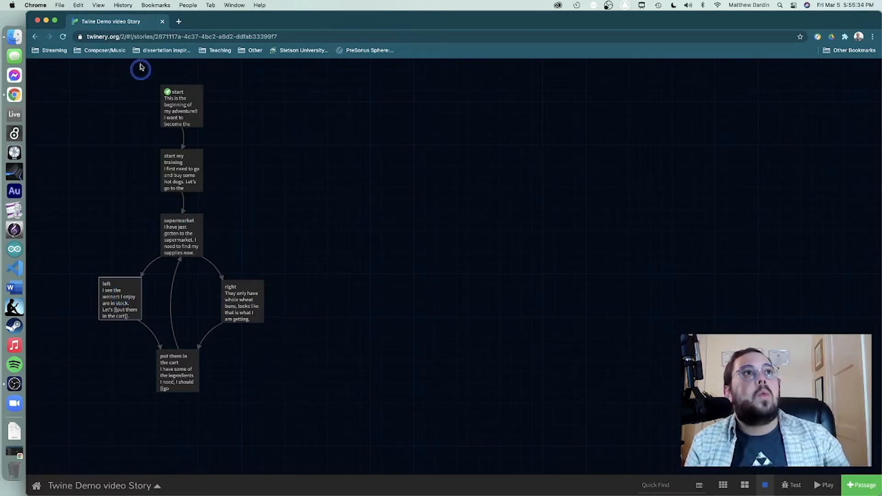
{"action": "mouse_move", "coordinate": [166, 234]}
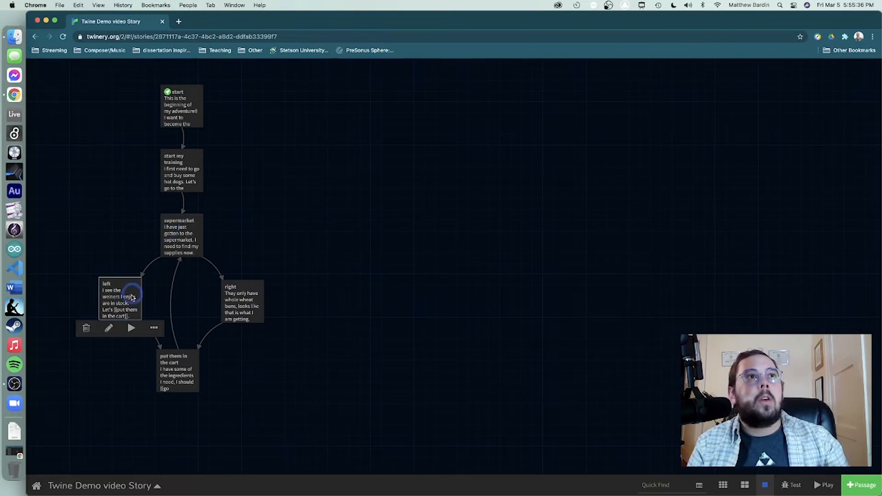
{"action": "mouse_move", "coordinate": [228, 282]}
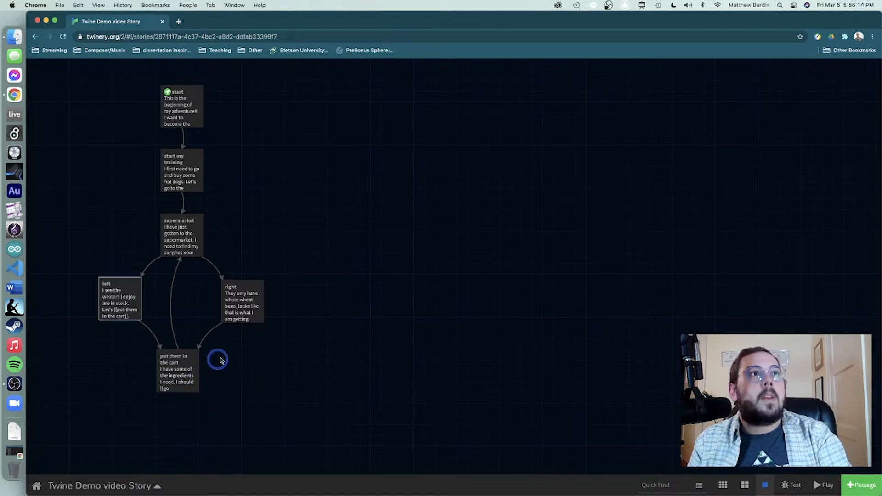
- Add a separate paragraph "Looks like I have everything, time to [[pay]] and go home." to the "put them in the cart" passage and close it
{"action": "double_click", "coordinate": [173, 384]}
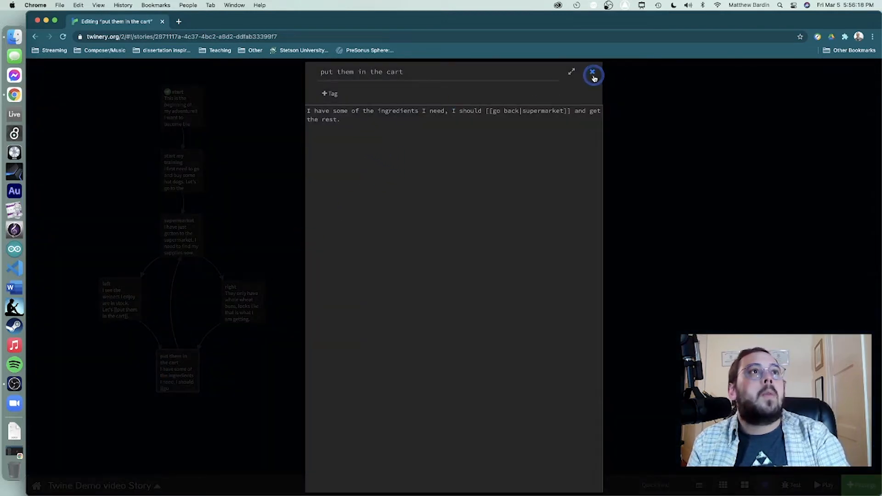
{"action": "left_click", "coordinate": [540, 179]}
{"action": "key", "text": "Return"}
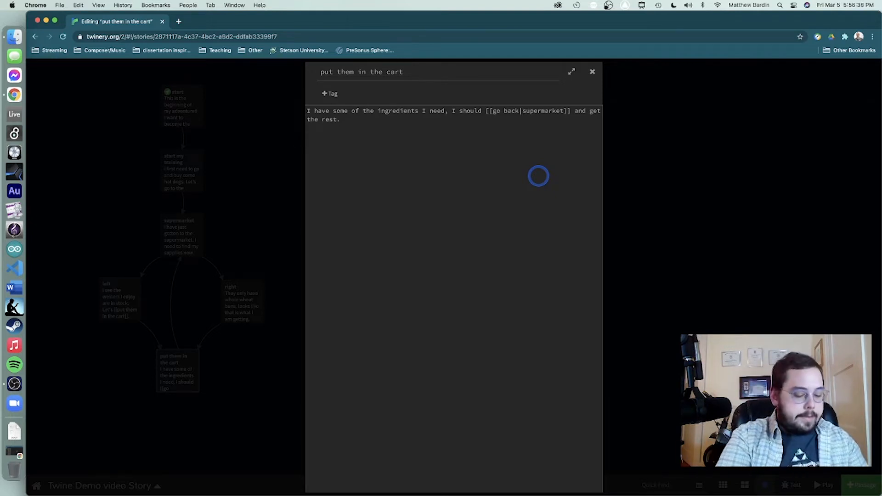
{"action": "type", "text": "ooks "}
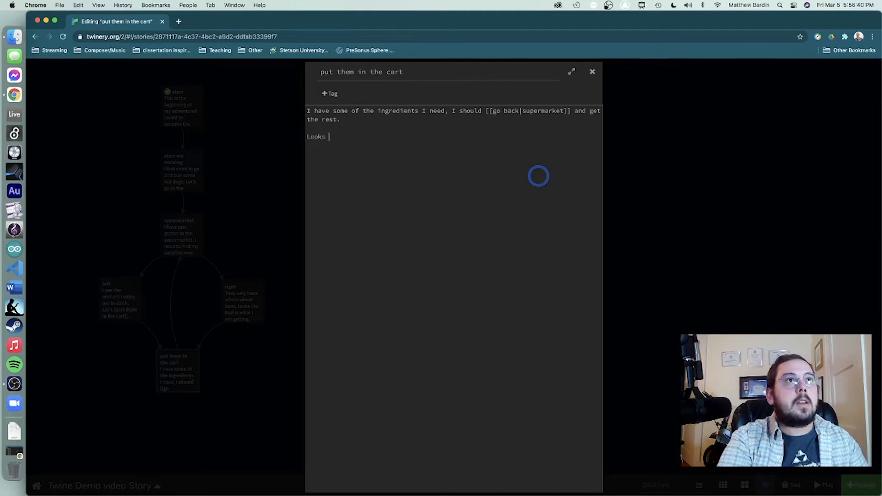
{"action": "type", "text": "like I have e"}
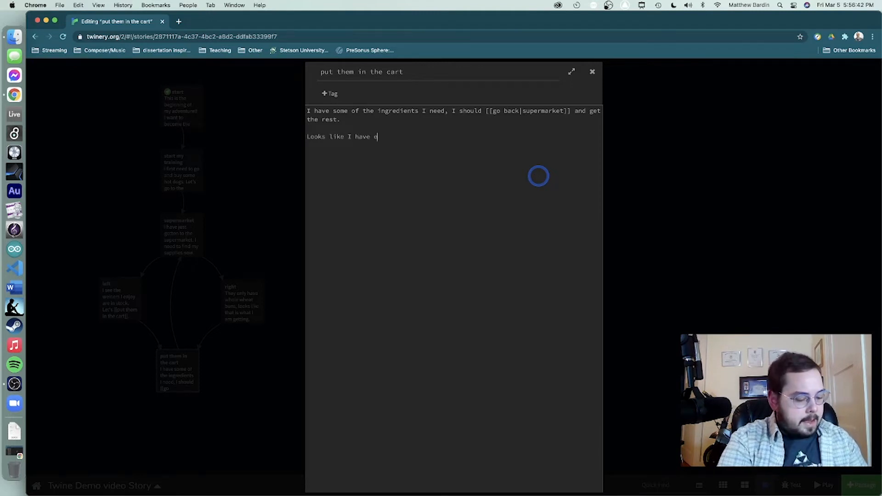
{"action": "type", "text": "verything"}
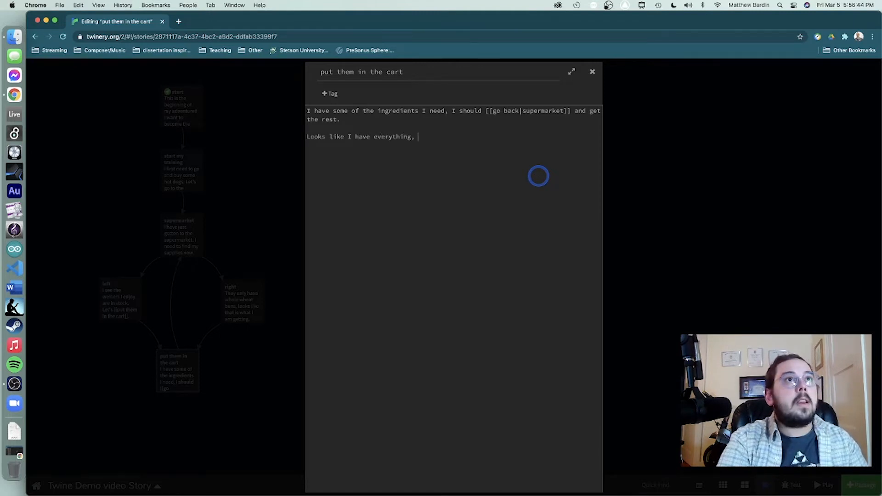
{"action": "type", "text": ", time to "}
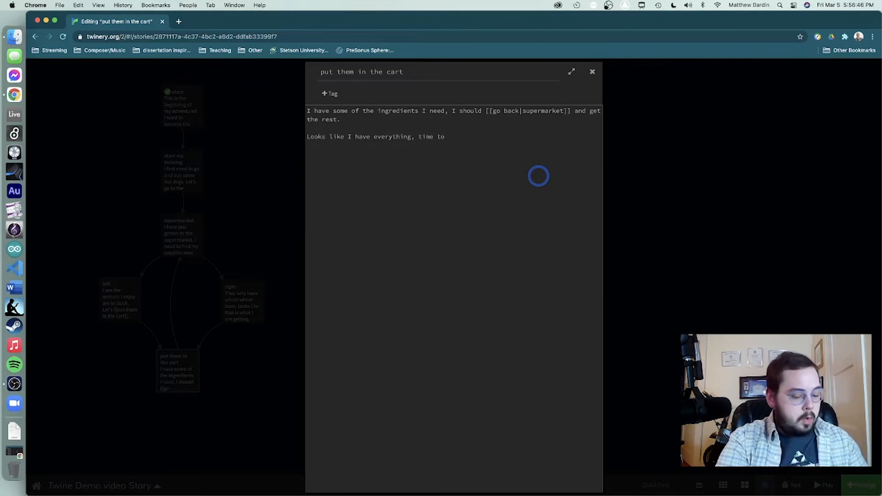
{"action": "type", "text": "[[p"}
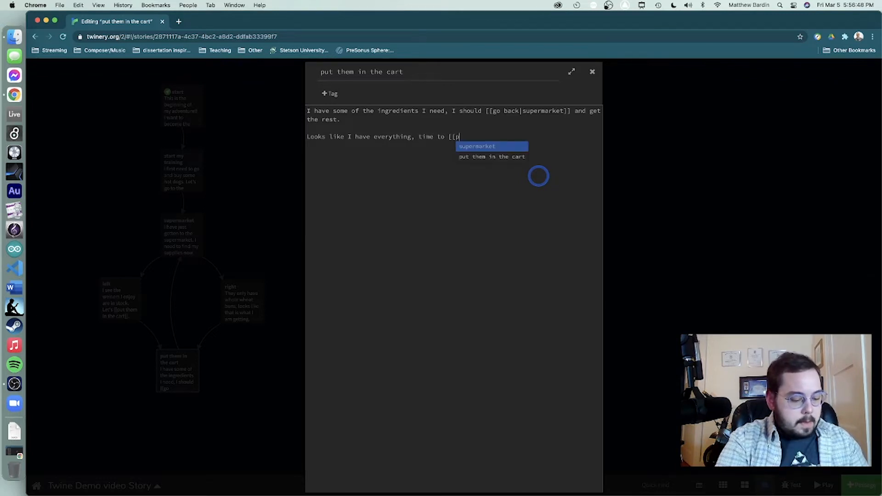
{"action": "type", "text": "ay]] and "}
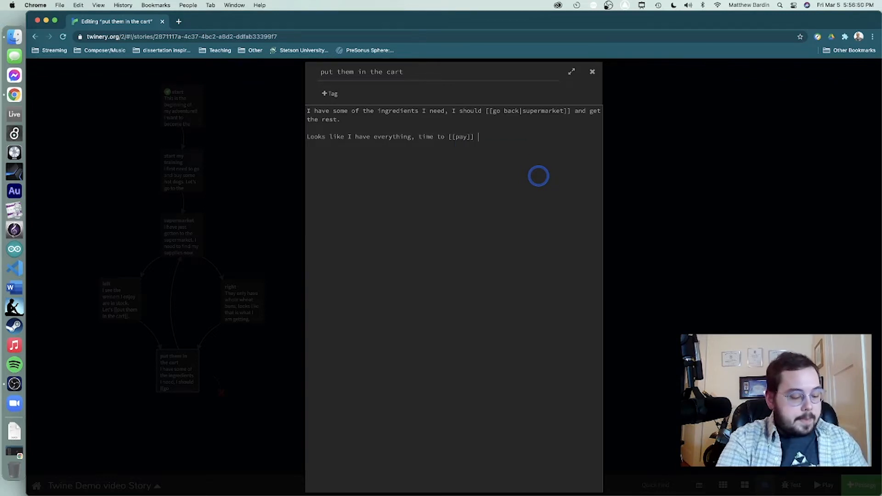
{"action": "type", "text": "go home."}
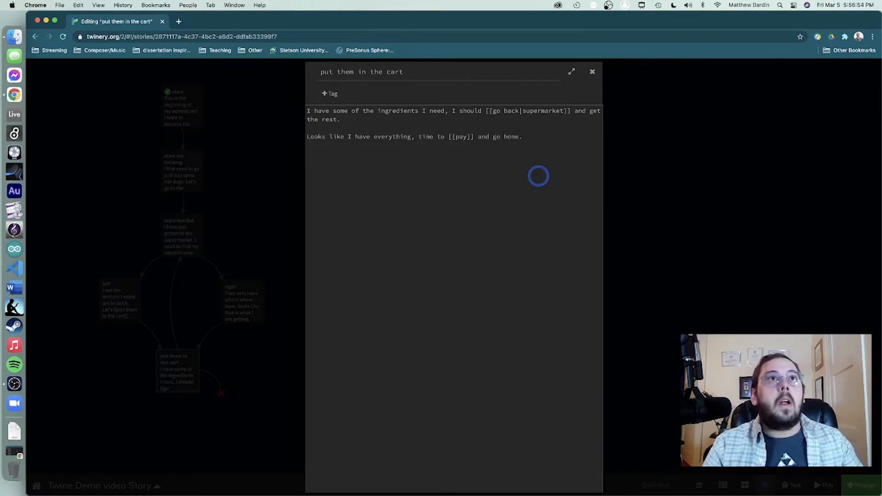
{"action": "left_click", "coordinate": [592, 72]}
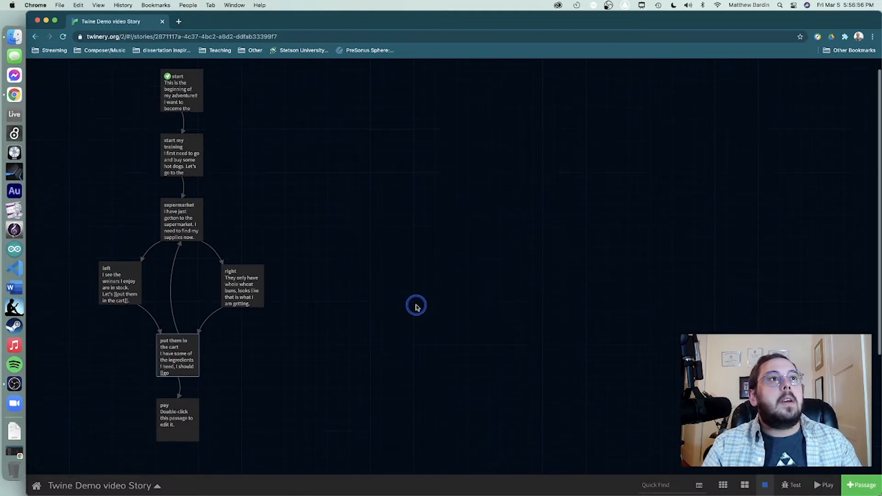
- Replace the "pay" passage's placeholder text with "My hot dogs cost two dollars per pack, and"
{"action": "scroll", "coordinate": [416, 307], "scroll_direction": "down", "scroll_amount": 5}
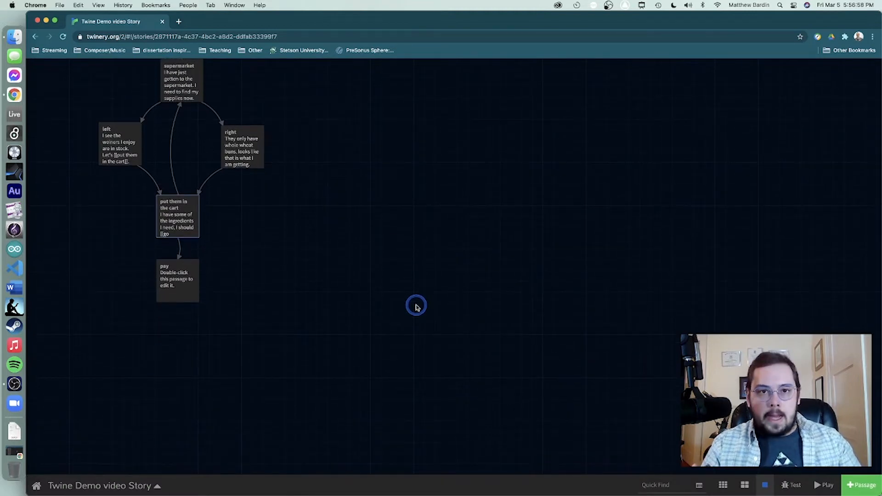
{"action": "double_click", "coordinate": [187, 284]}
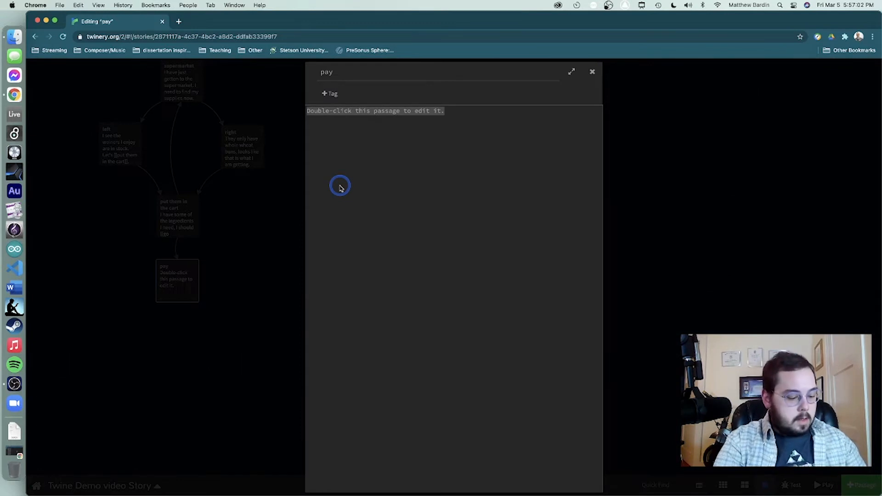
{"action": "type", "text": "My ho"}
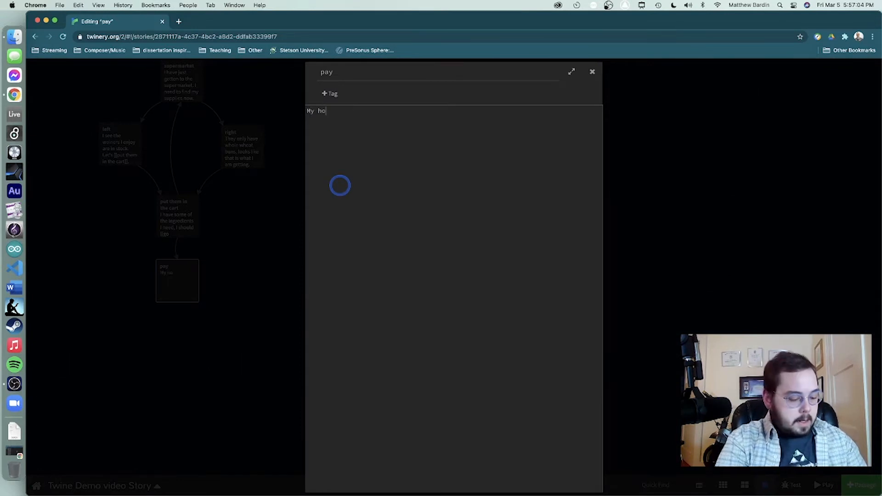
{"action": "type", "text": "t dogs cost"}
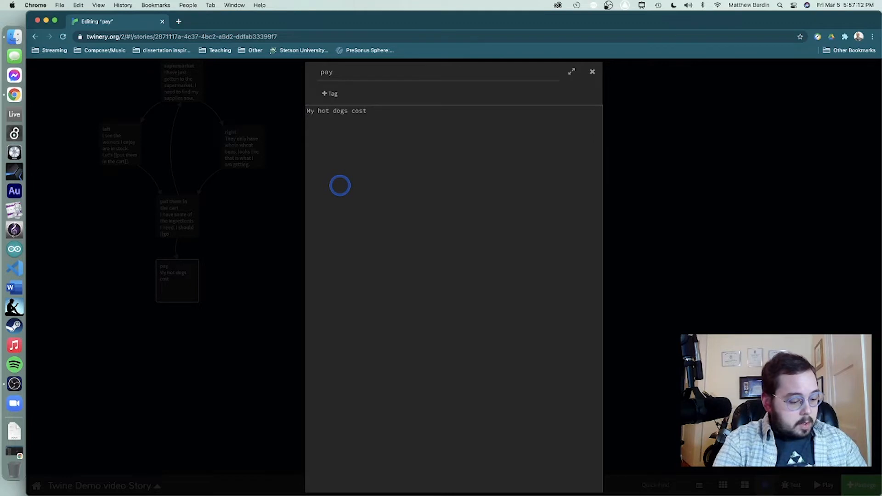
{"action": "type", "text": "two do"}
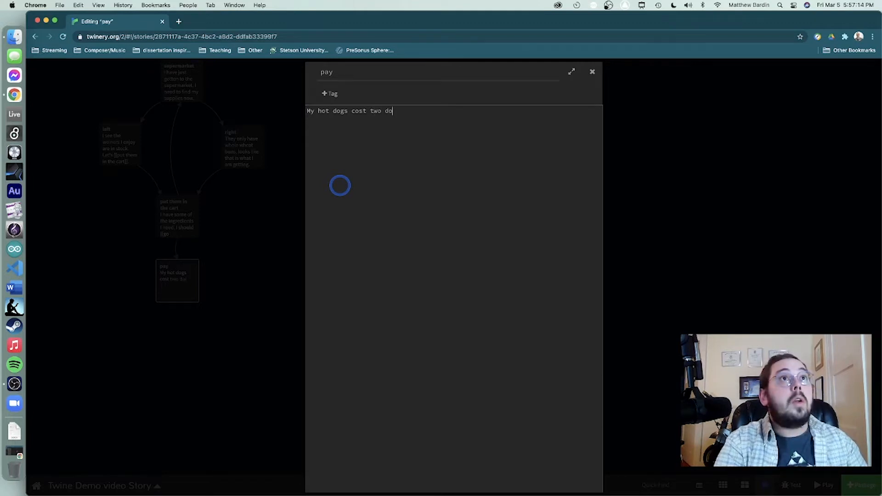
{"action": "type", "text": "llars "}
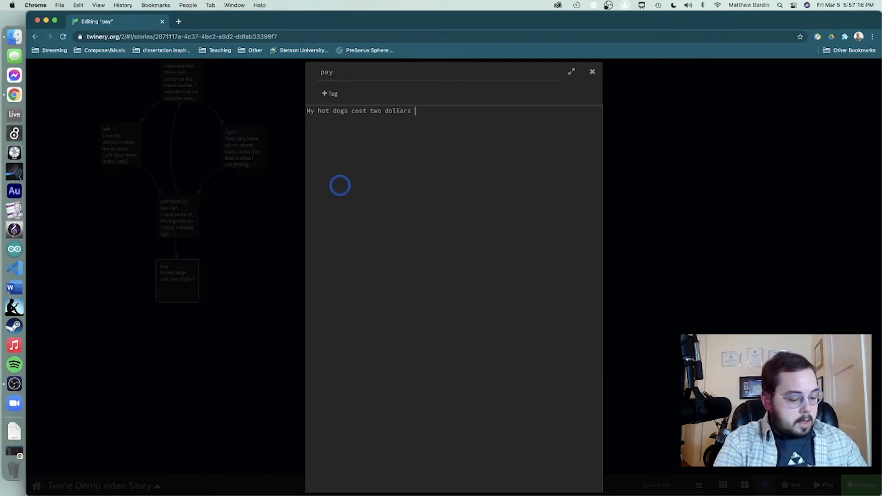
{"action": "type", "text": "per pack, and"}
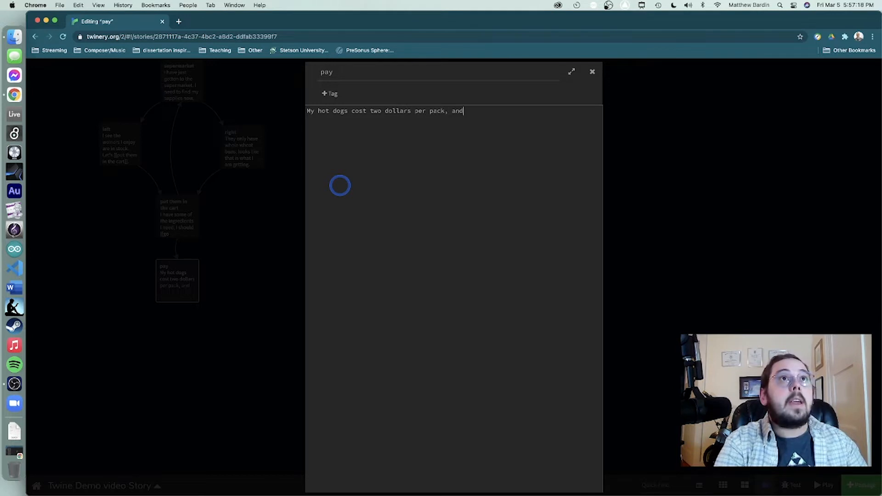
- Continue the "pay" passage text with "my buns cost 85 cents per pack. My total cost is _____"
{"action": "type", "text": " my "}
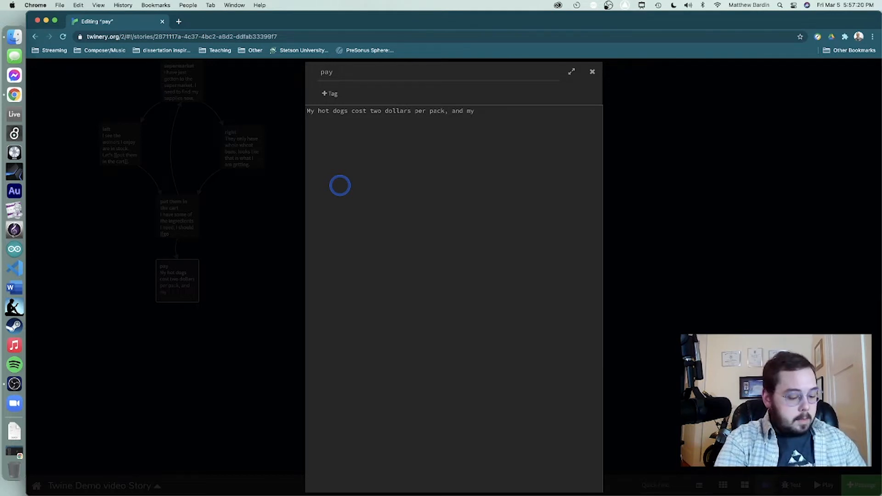
{"action": "type", "text": "buns cost"}
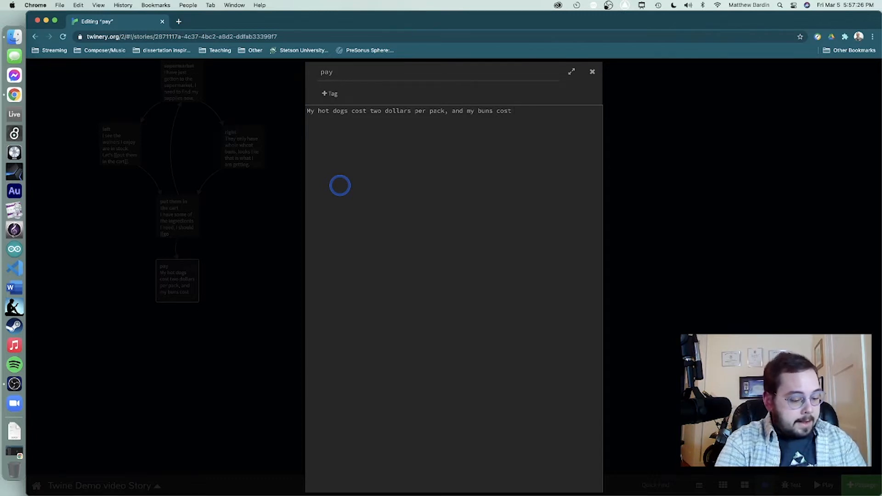
{"action": "type", "text": "85"}
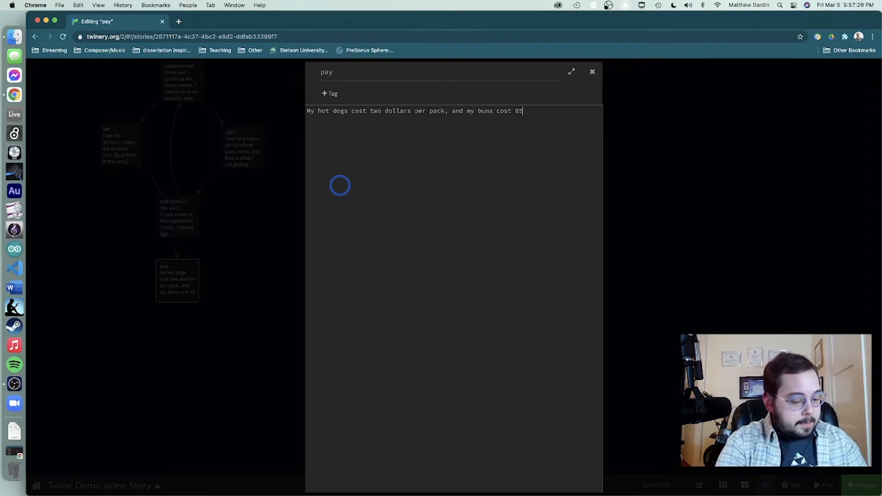
{"action": "type", "text": " cents "}
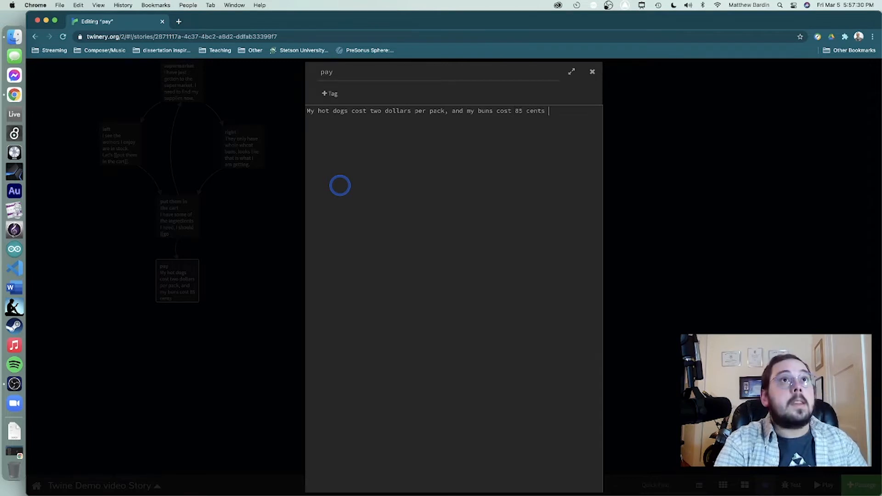
{"action": "type", "text": "per pack"}
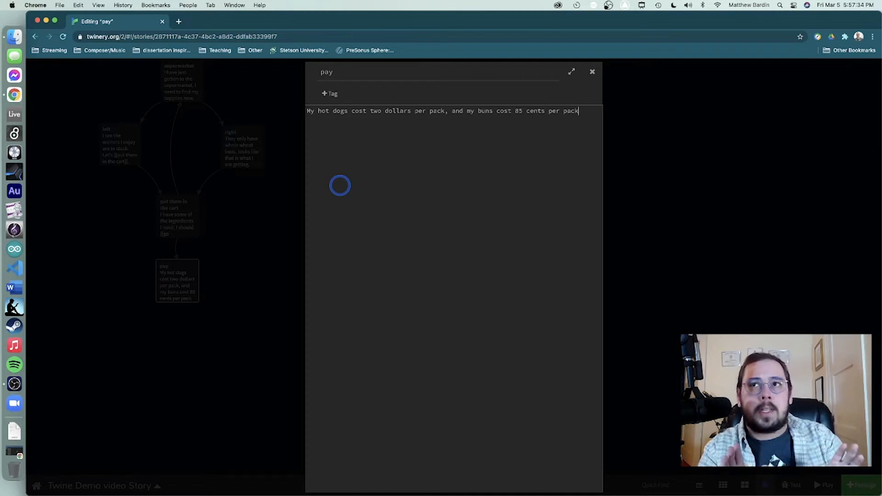
{"action": "type", "text": ". "}
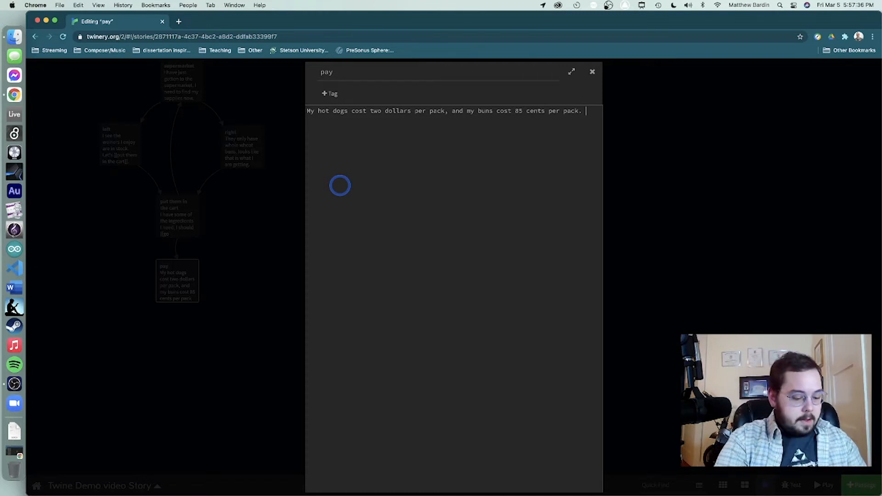
{"action": "type", "text": "My total cost "}
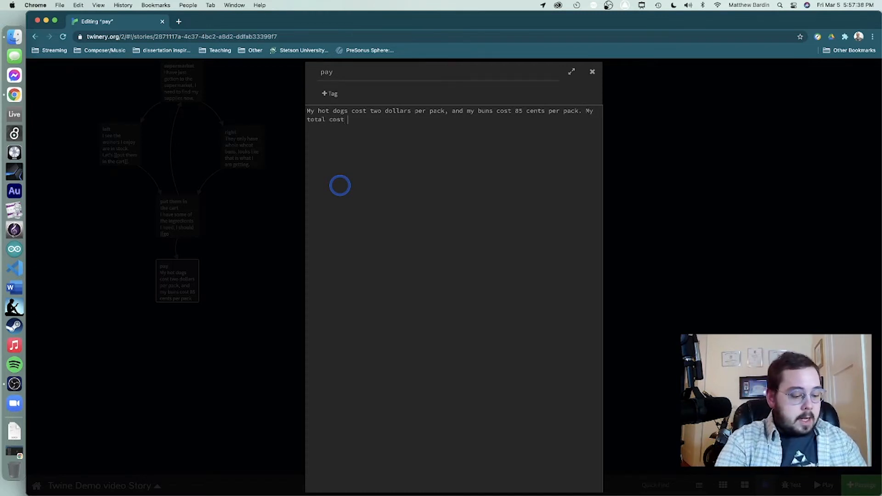
{"action": "type", "text": "is _____"}
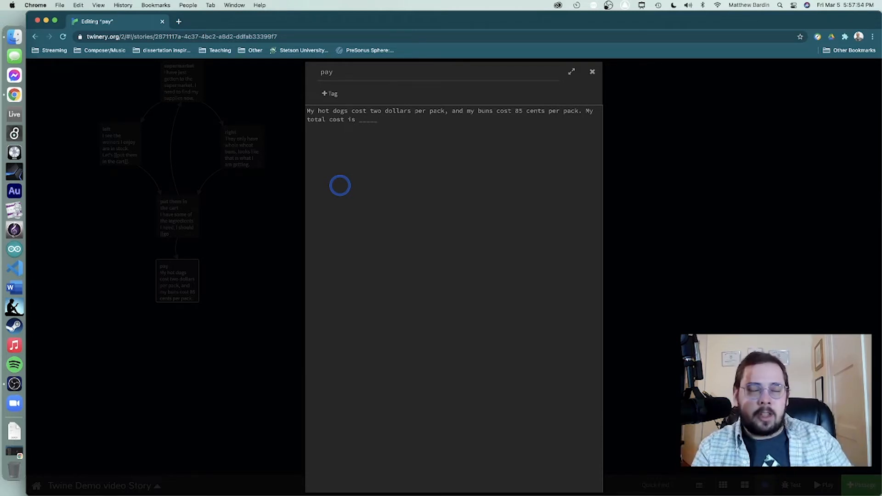
- Add a separate paragraph "Time top [[go home]] and make some hot dogs!!" to the "pay" passage and close it
{"action": "key", "text": "Return"}
{"action": "key", "text": "Return"}
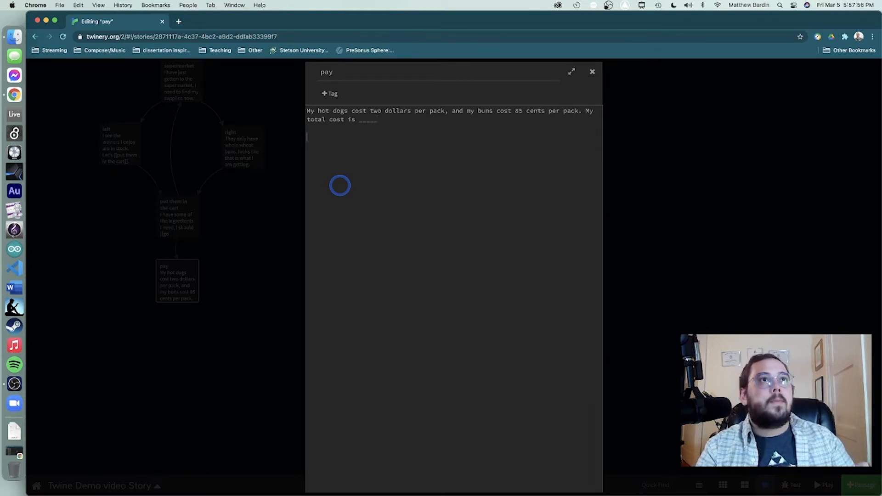
{"action": "type", "text": "Time top go "}
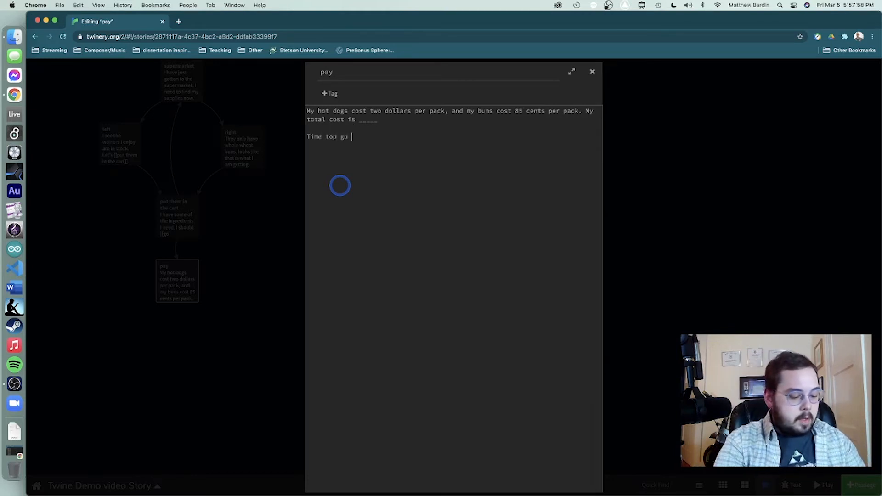
{"action": "type", "text": "home and m"}
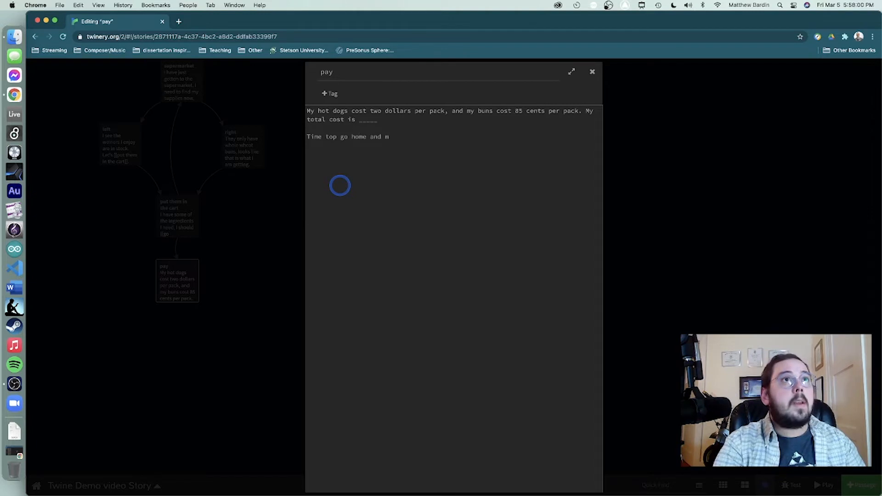
{"action": "key", "text": "BackSpace"}
{"action": "key", "text": "BackSpace"}
{"action": "key", "text": "BackSpace"}
{"action": "key", "text": "BackSpace"}
{"action": "key", "text": "BackSpace"}
{"action": "key", "text": "BackSpace"}
{"action": "key", "text": "BackSpace"}
{"action": "key", "text": "BackSpace"}
{"action": "key", "text": "BackSpace"}
{"action": "key", "text": "BackSpace"}
{"action": "key", "text": "BackSpace"}
{"action": "key", "text": "BackSpace"}
{"action": "key", "text": "BackSpace"}
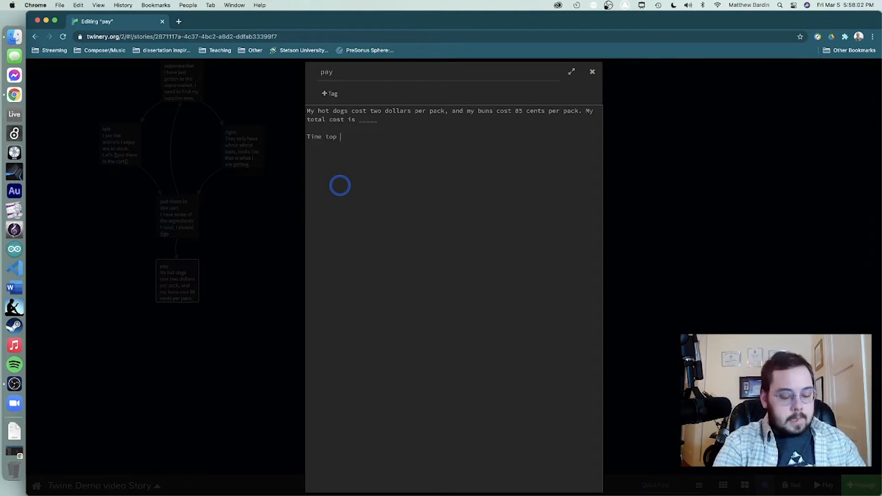
{"action": "type", "text": "[[go home"}
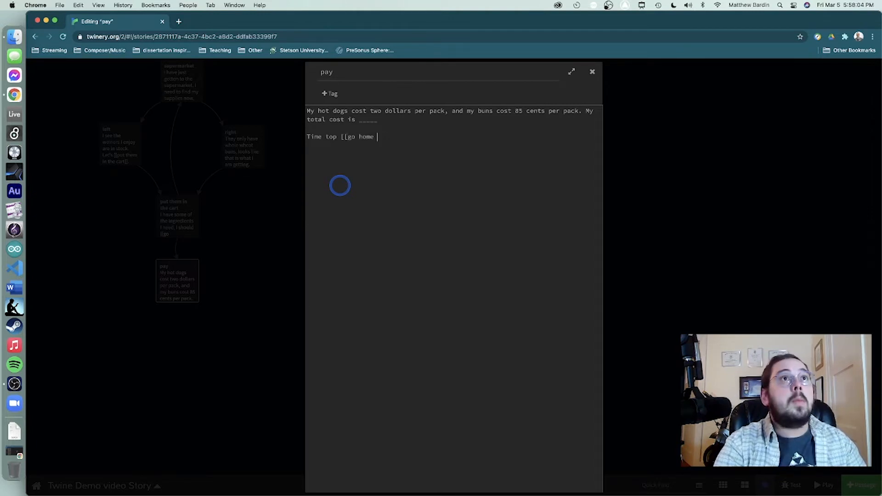
{"action": "type", "text": "]] and make some"}
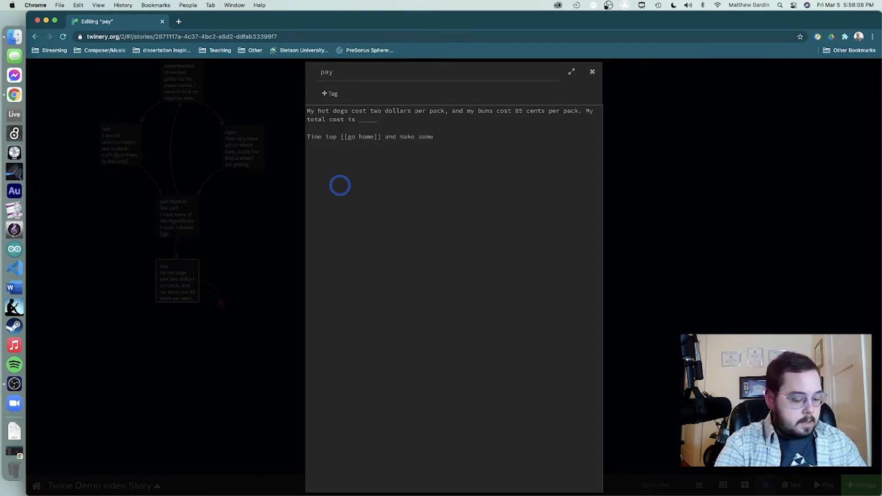
{"action": "type", "text": "hot dogs"}
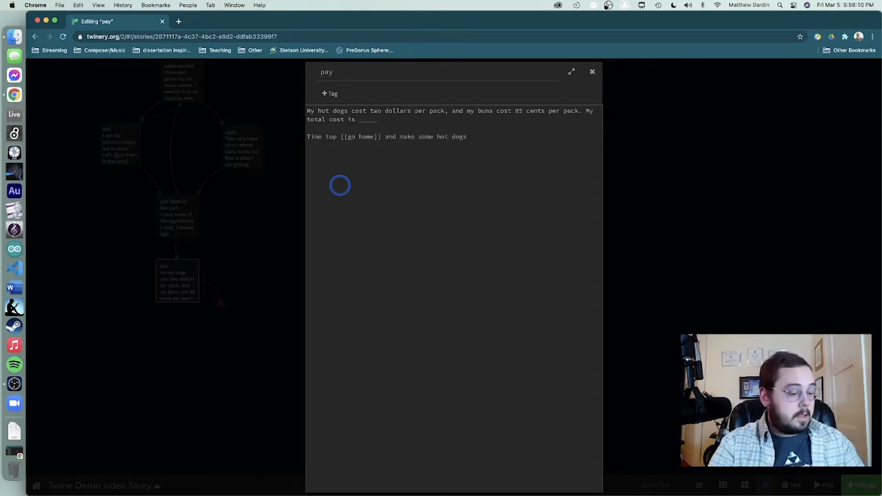
{"action": "type", "text": "!!"}
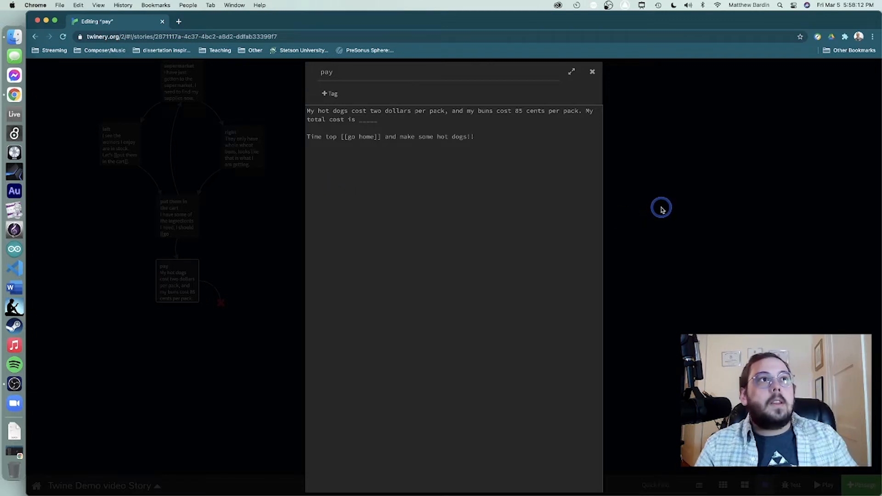
{"action": "left_click", "coordinate": [660, 207]}
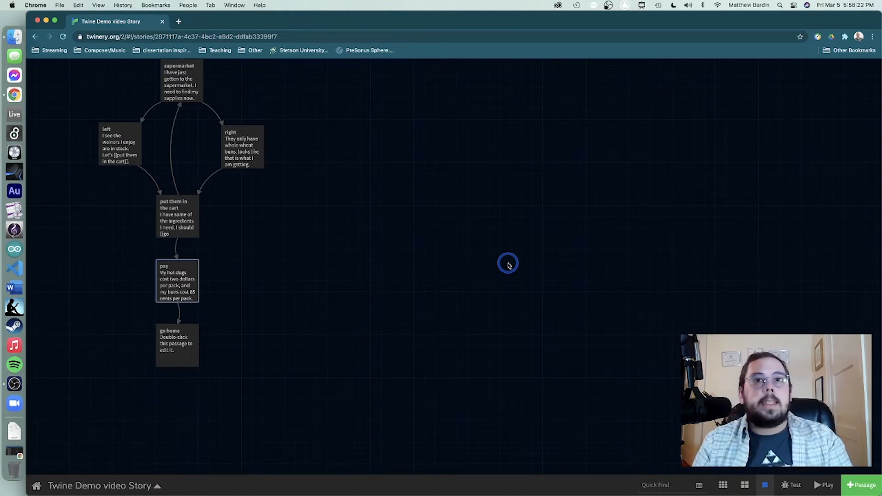
- Open the "go home" passage for editing
{"action": "double_click", "coordinate": [180, 355]}
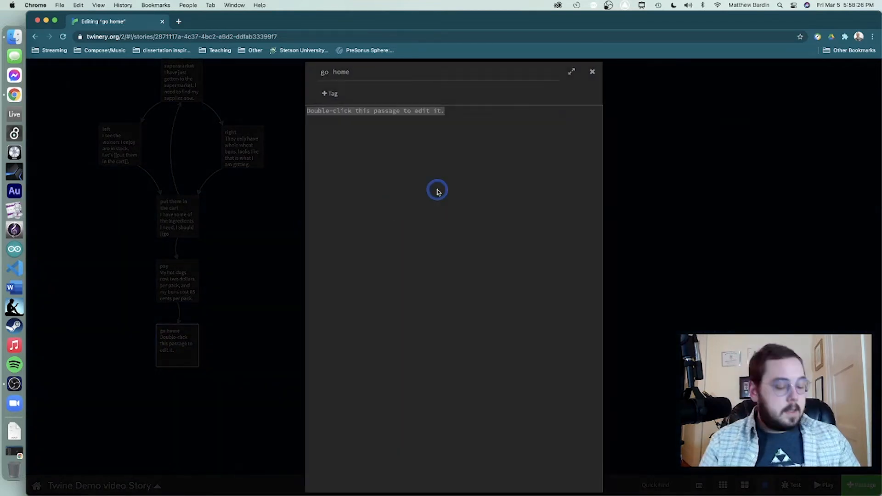
{"action": "type", "text": "Time to start "}
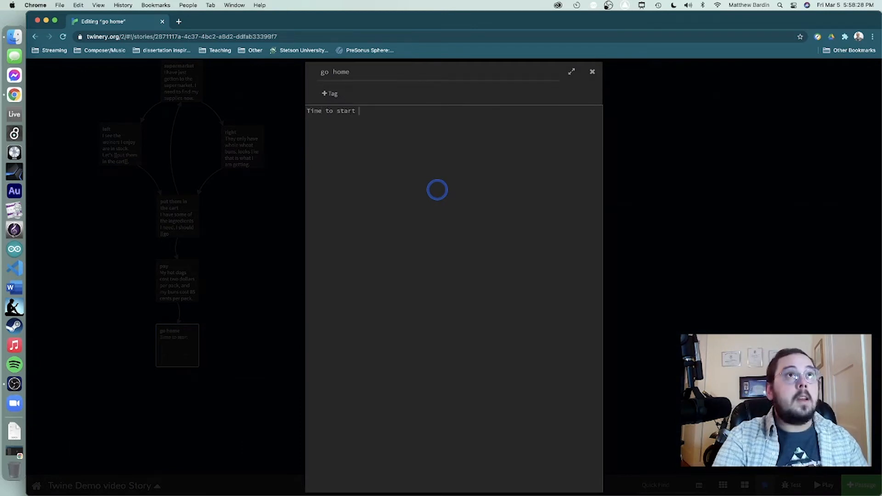
{"action": "type", "text": "makeing so"}
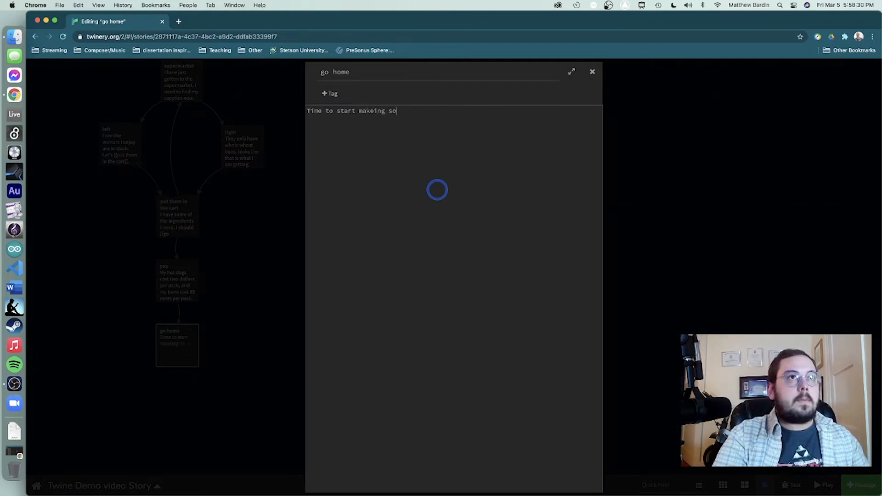
{"action": "type", "text": "me hot"}
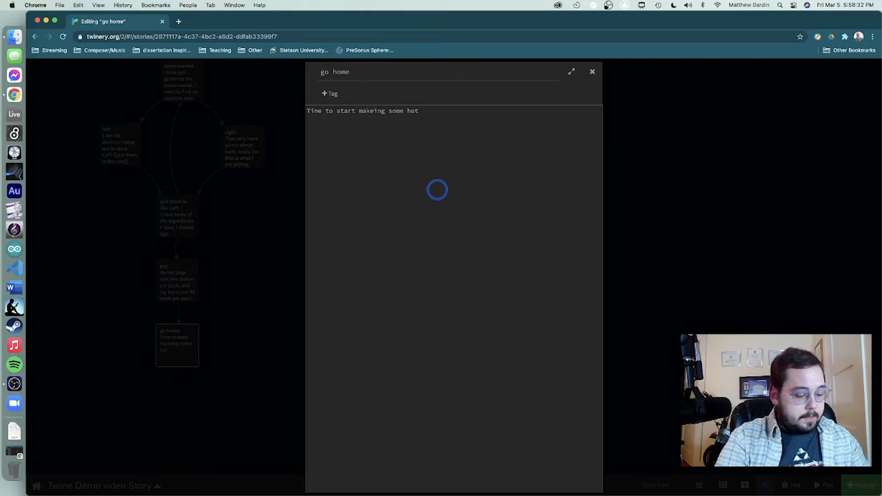
{"action": "type", "text": "dogs"}
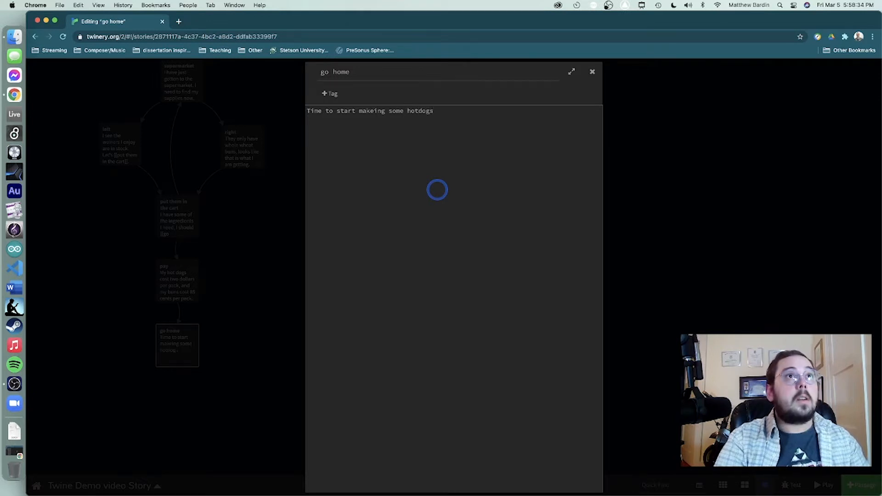
{"action": "key", "text": "BackSpace"}
{"action": "key", "text": "super+a"}
{"action": "key", "text": "BackSpace"}
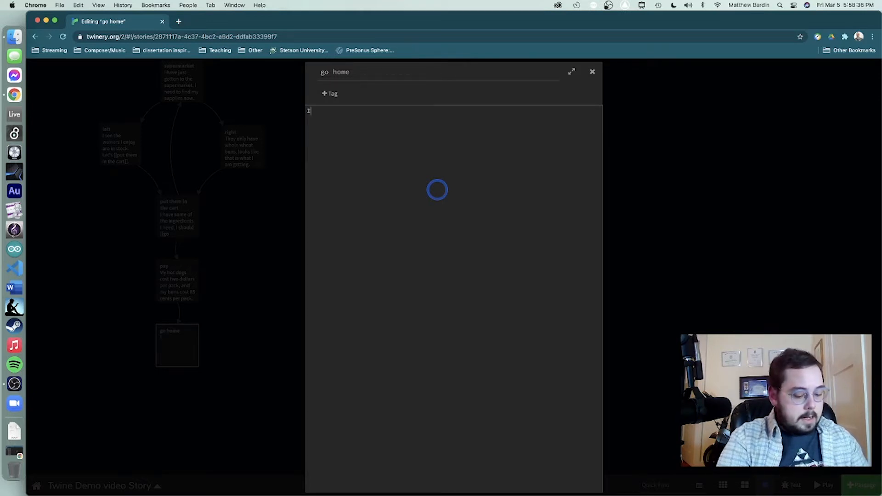
- Write "I am starving! It is [[hotdog time!]]" in the "go home" passage and close it
{"action": "type", "text": "I am starving"}
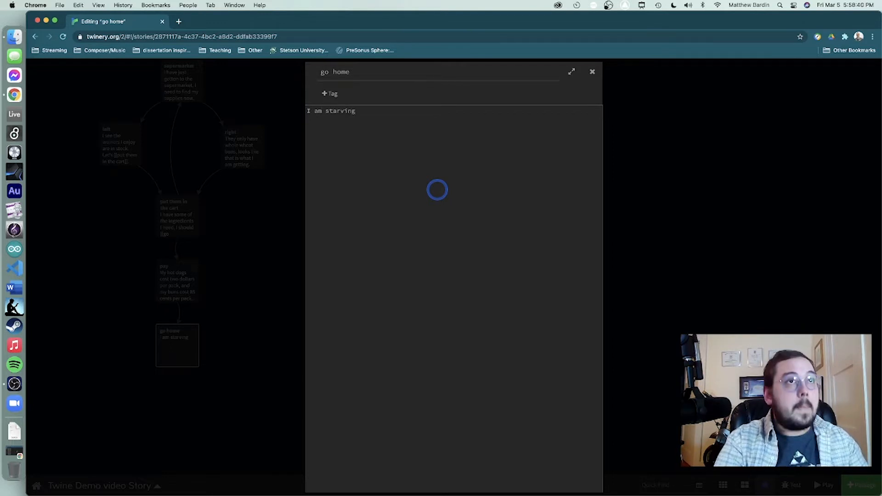
{"action": "type", "text": "! It is"}
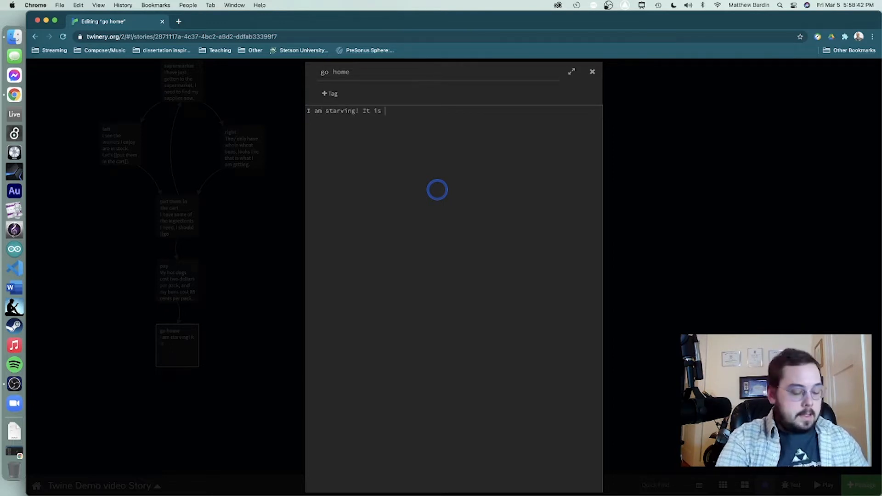
{"action": "type", "text": " hot"}
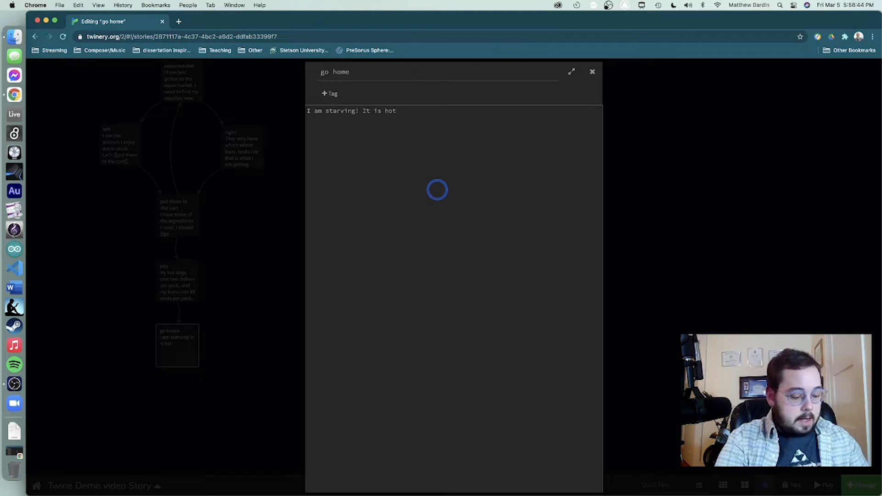
{"action": "type", "text": "dog time"}
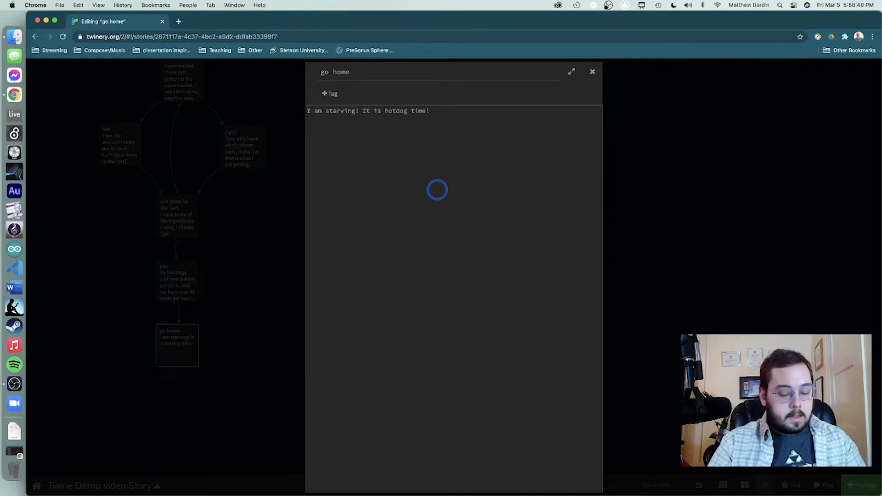
{"action": "type", "text": "!]"}
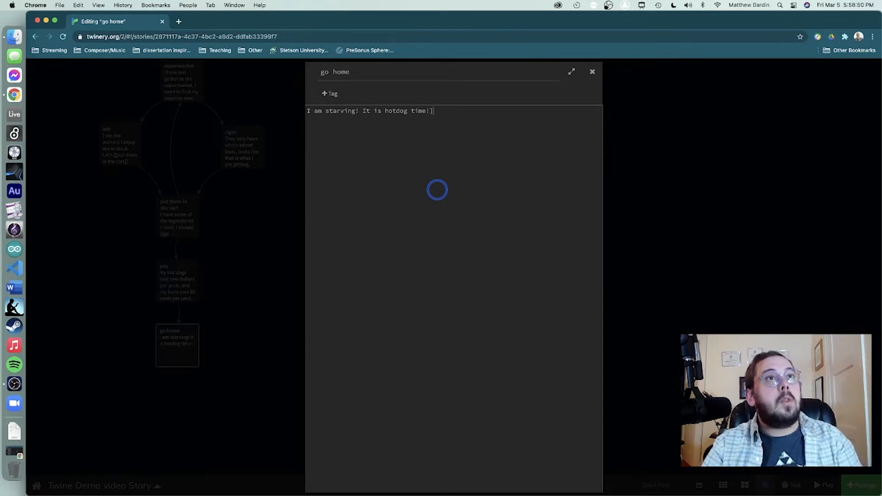
{"action": "type", "text": "]"}
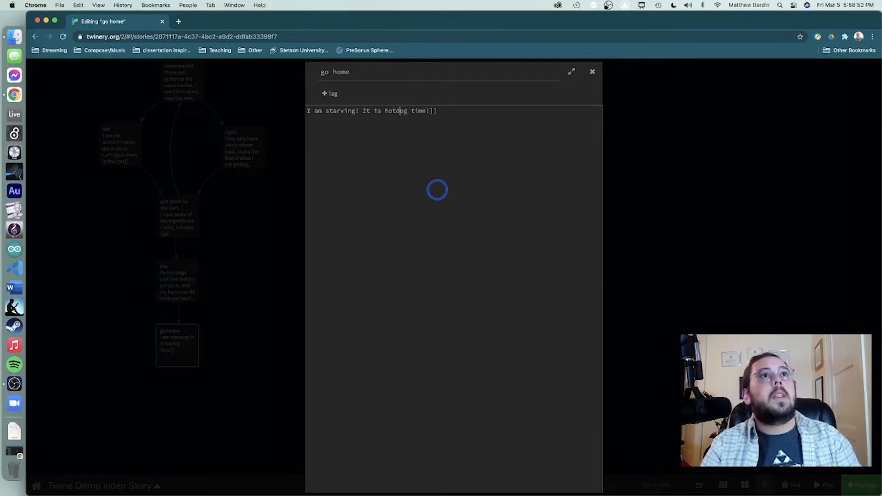
{"action": "type", "text": "[["}
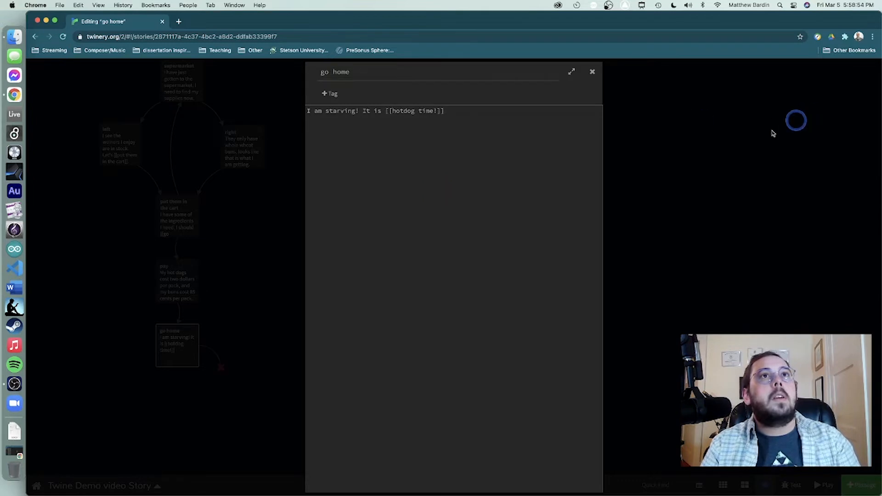
{"action": "left_click", "coordinate": [688, 165]}
- Replace the "hotdog time!" passage's placeholder text with "I need to eat a lot of hotdogs in order to become the hotdog champion."
{"action": "scroll", "coordinate": [280, 372], "scroll_direction": "down", "scroll_amount": 3}
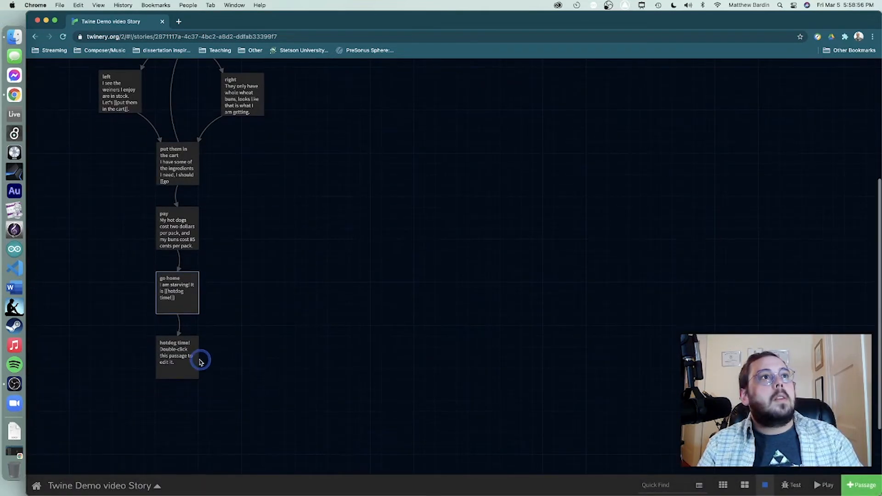
{"action": "left_click", "coordinate": [177, 359]}
{"action": "double_click", "coordinate": [178, 359]}
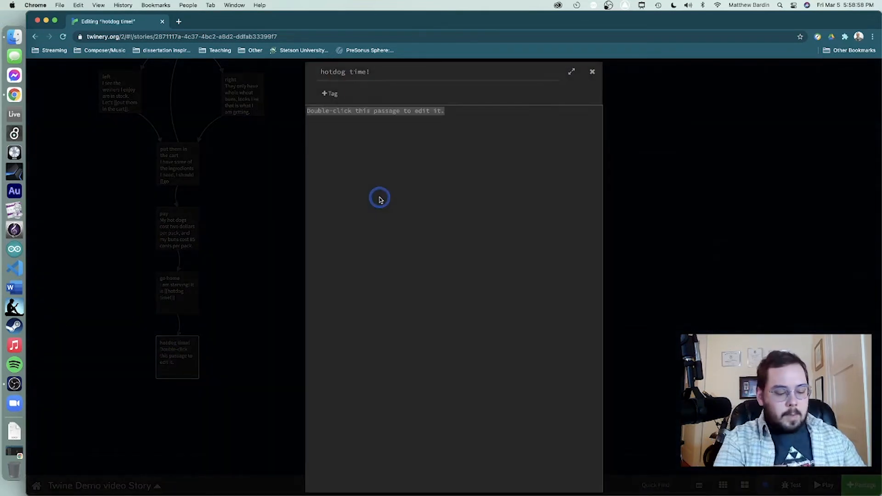
{"action": "key", "text": "BackSpace"}
{"action": "type", "text": "I "}
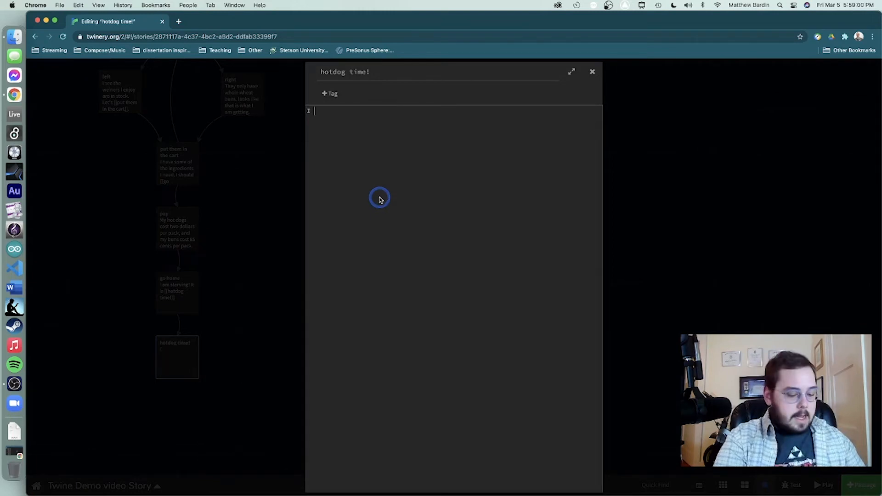
{"action": "type", "text": "need to eat "}
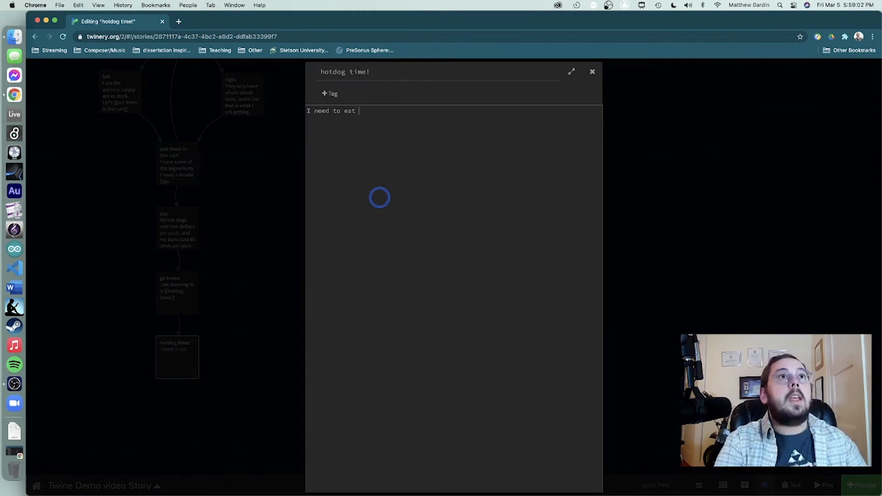
{"action": "type", "text": "a lot of h"}
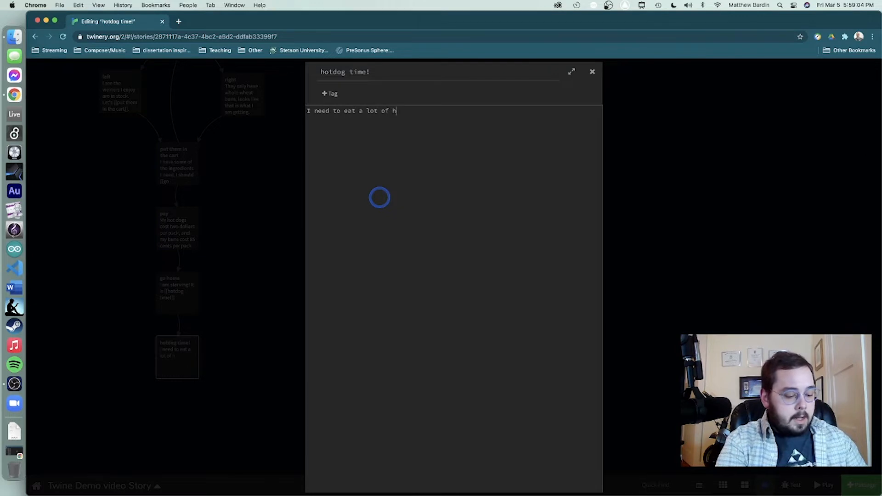
{"action": "type", "text": "otdogs "}
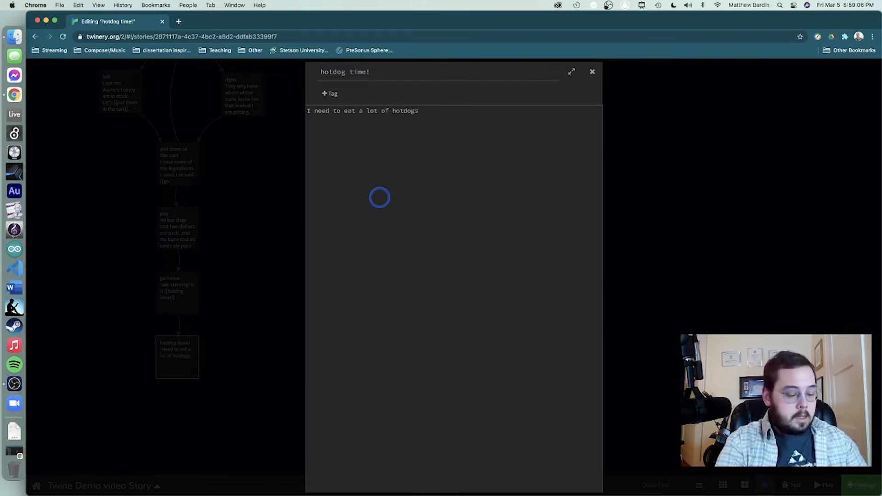
{"action": "type", "text": "in order "}
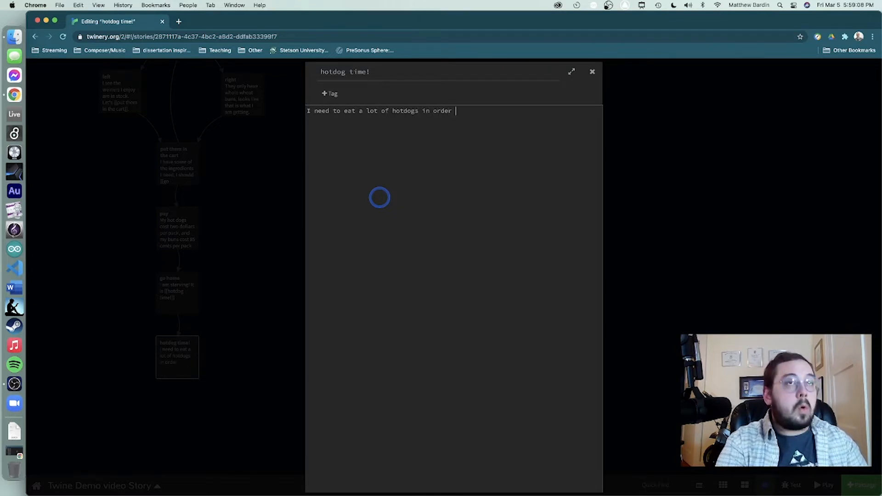
{"action": "type", "text": "to becom"}
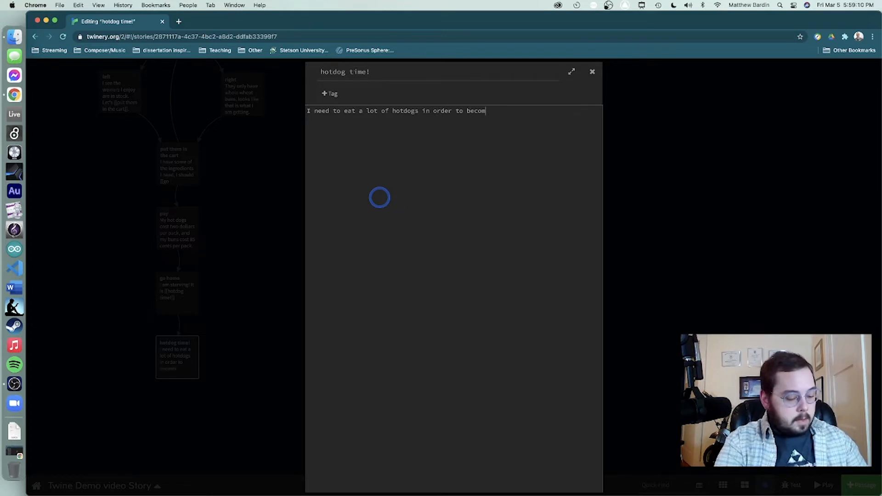
{"action": "type", "text": "e the hot"}
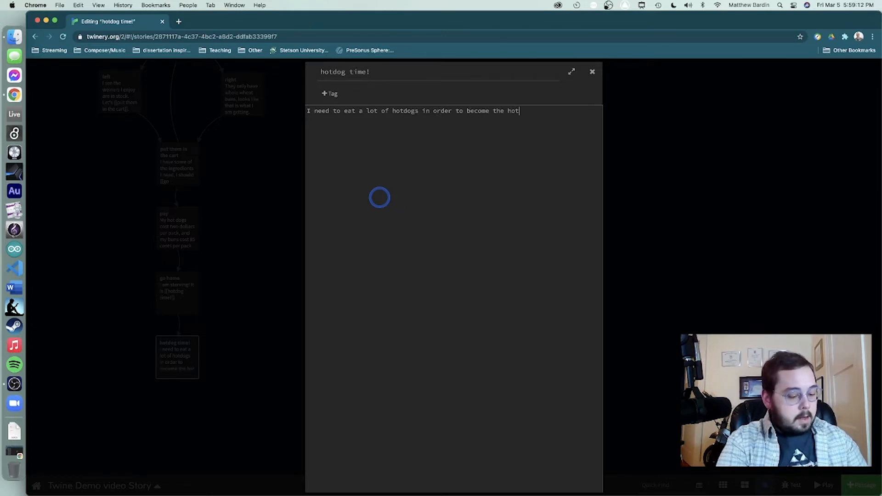
{"action": "type", "text": "dog"}
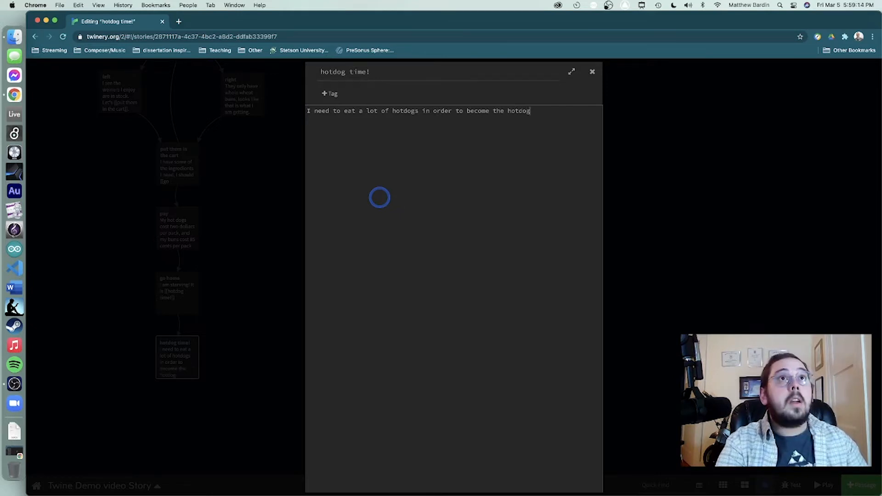
{"action": "type", "text": " champion."}
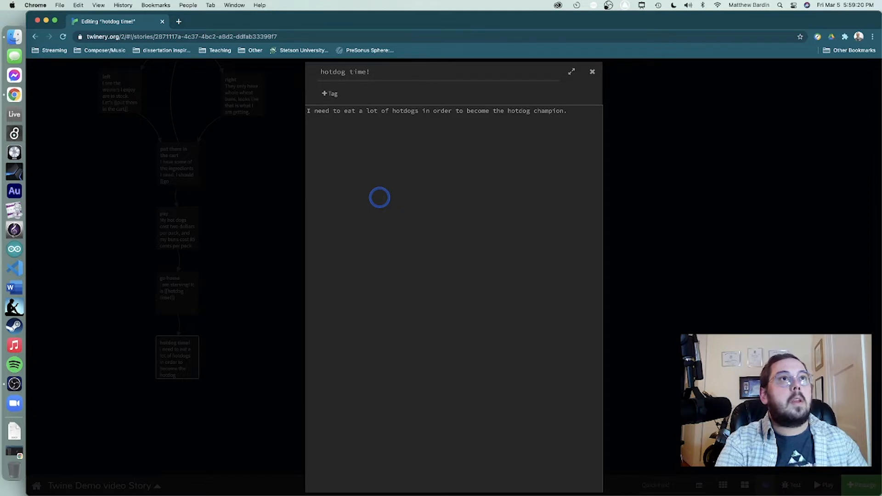
- Add a separate paragraph "So far I have eaten ____, Let's [[keep eating]]!!!!" to the "hotdog time!" passage
{"action": "type", "text": "So far "}
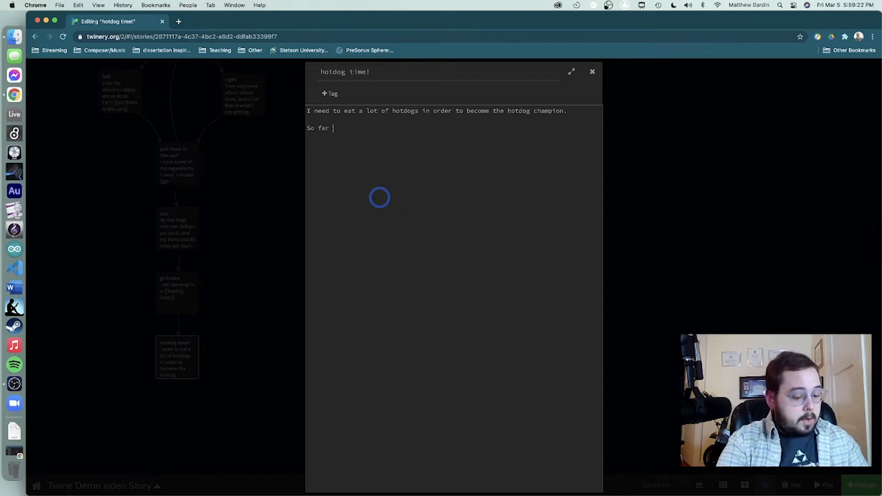
{"action": "type", "text": "I have eatenb"}
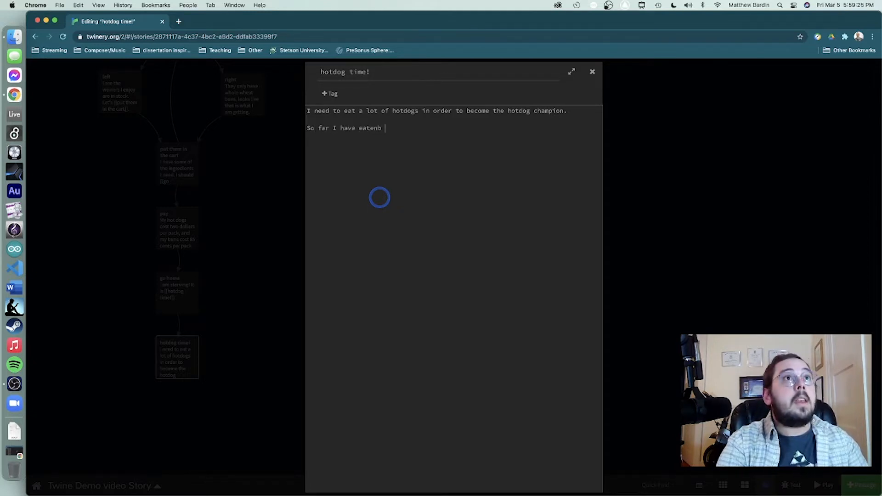
{"action": "key", "text": "BackSpace"}
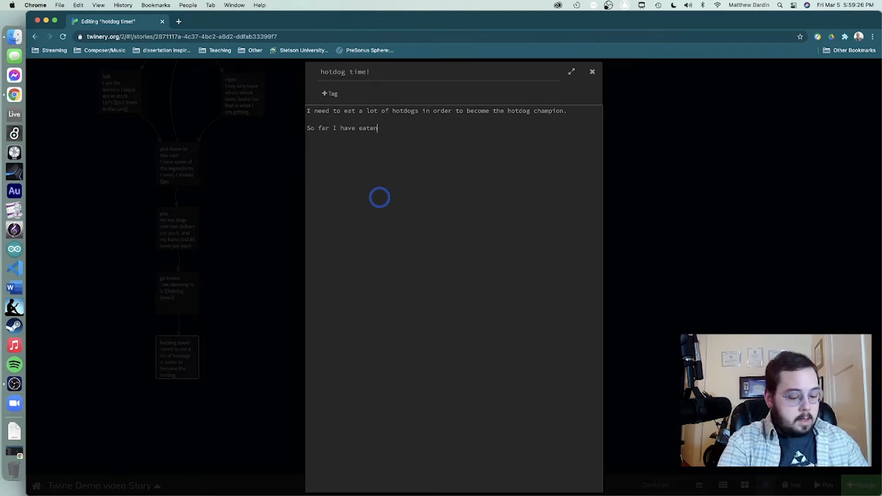
{"action": "type", "text": "n ____"}
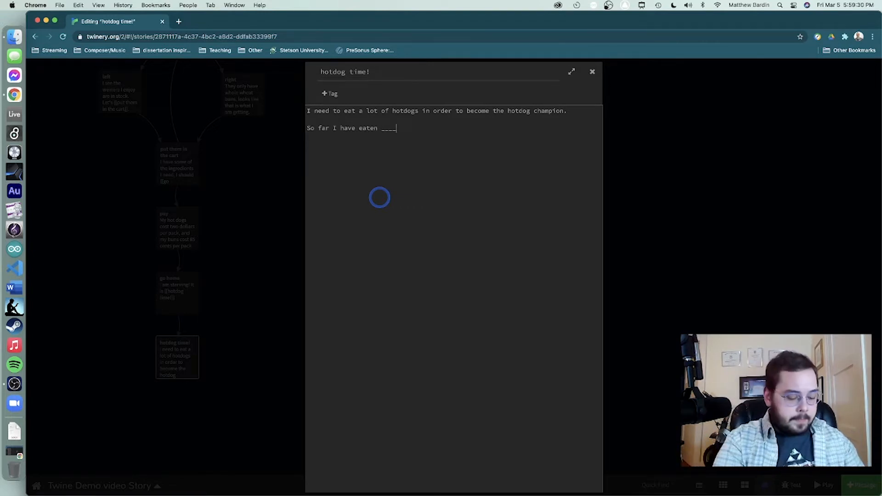
{"action": "type", "text": ", "}
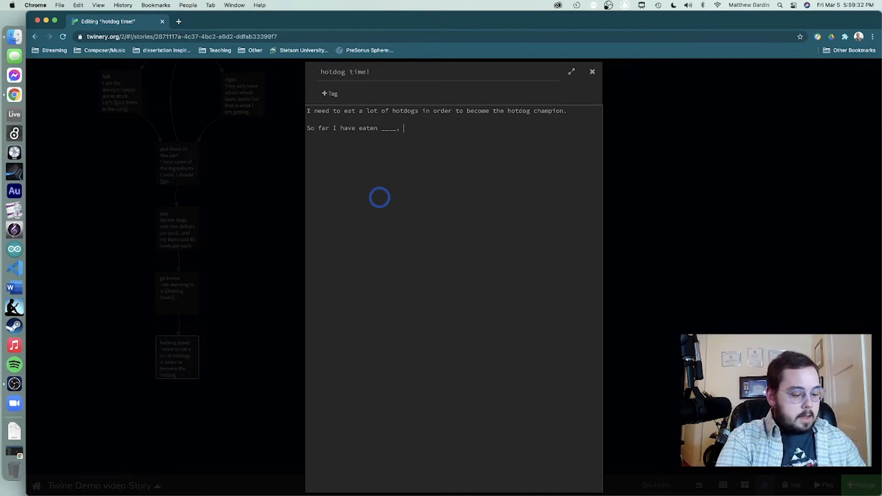
{"action": "type", "text": "Le"}
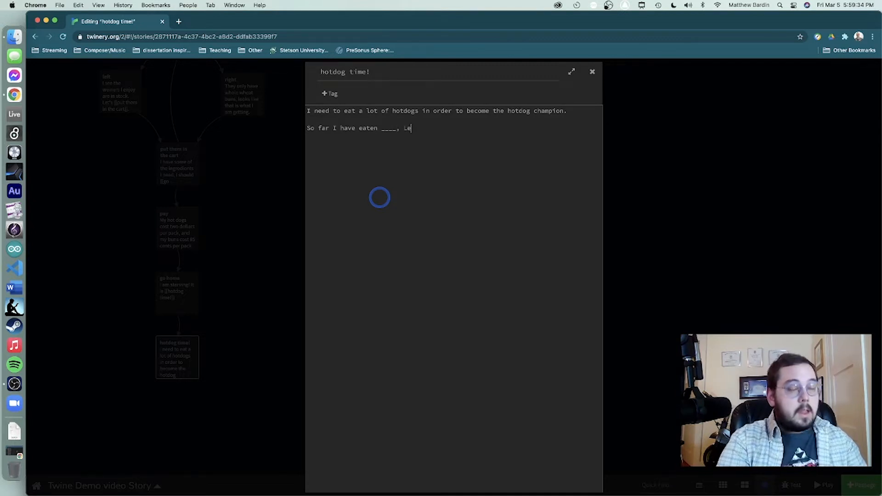
{"action": "type", "text": "t's "}
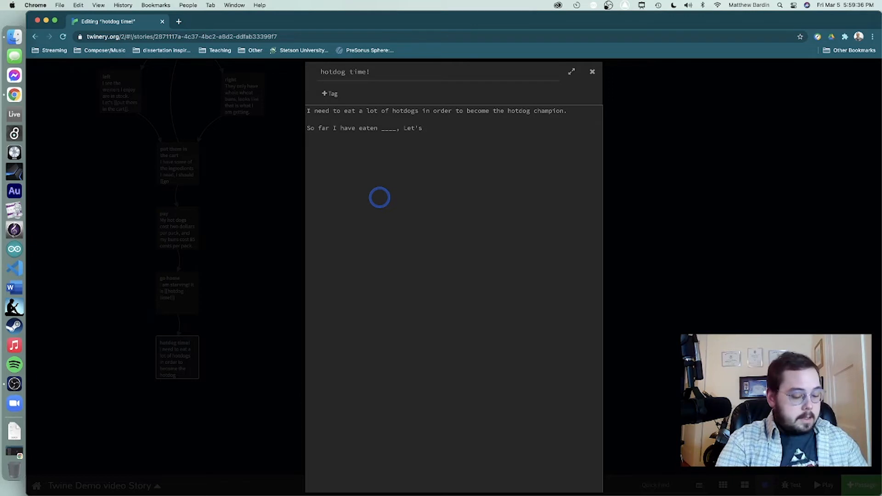
{"action": "type", "text": "[[keep"}
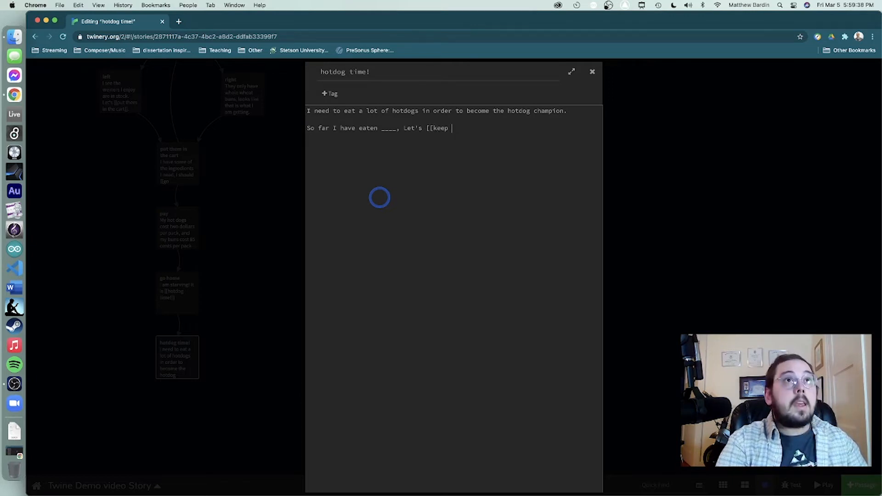
{"action": "type", "text": " eating]]"}
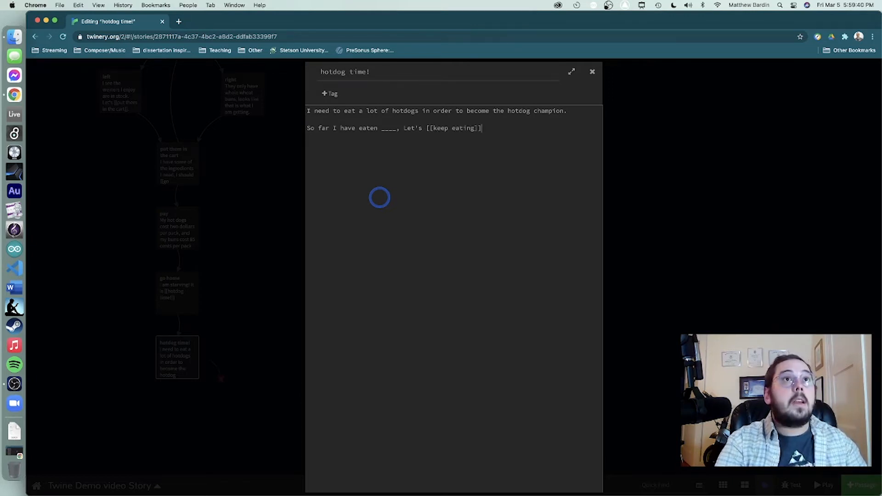
{"action": "type", "text": "!!!!"}
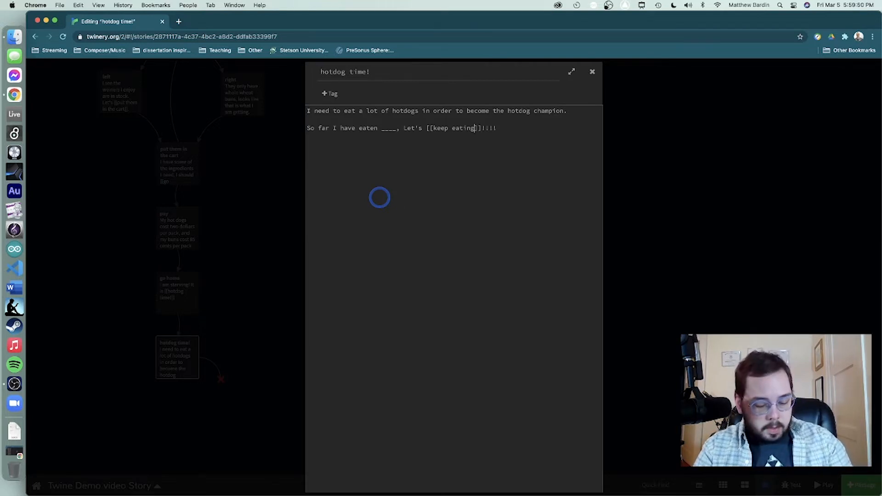
- Loop the "keep eating" link back to its own passage as [[keep eating|hotdog time!]] and close the passage
{"action": "type", "text": "|"}
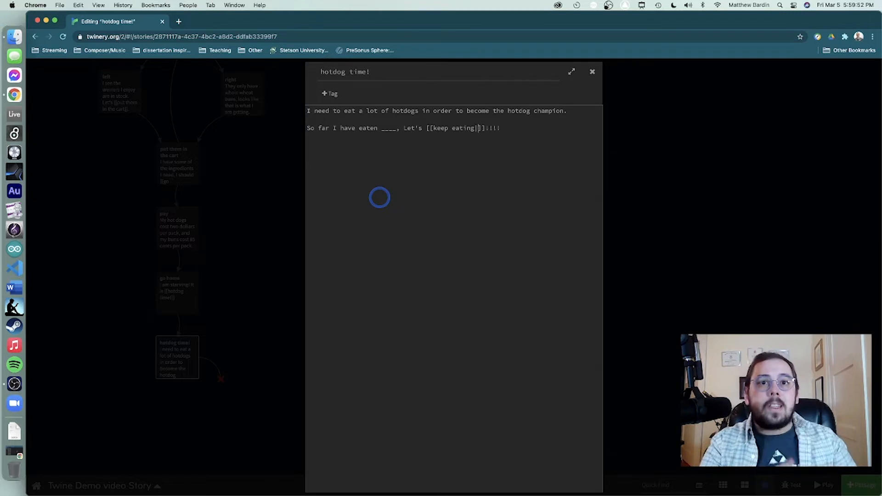
{"action": "type", "text": "hotdog "}
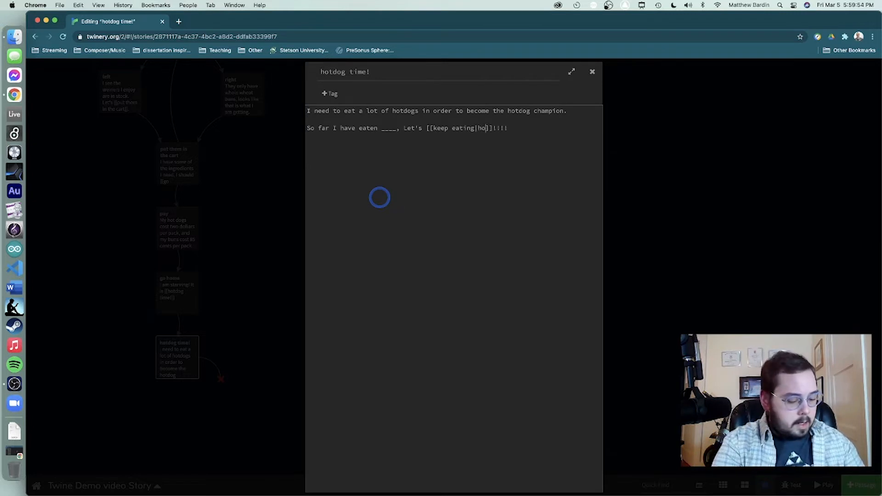
{"action": "type", "text": "time!"}
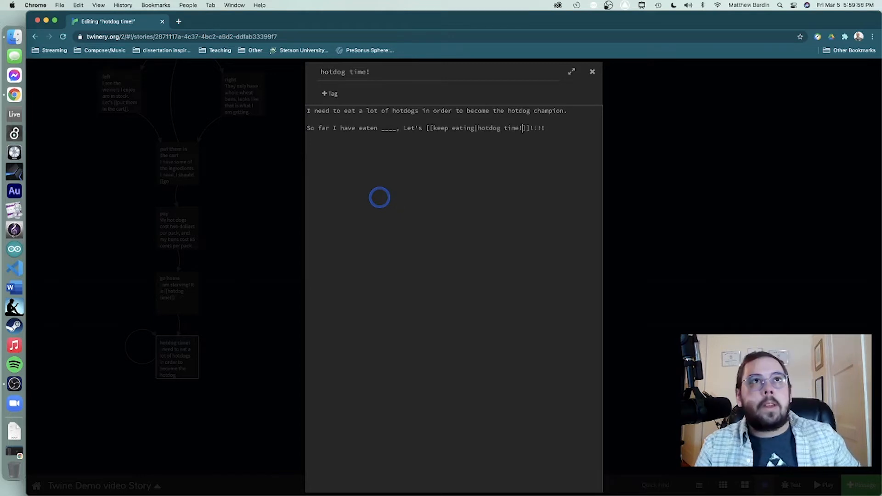
{"action": "left_click", "coordinate": [699, 258]}
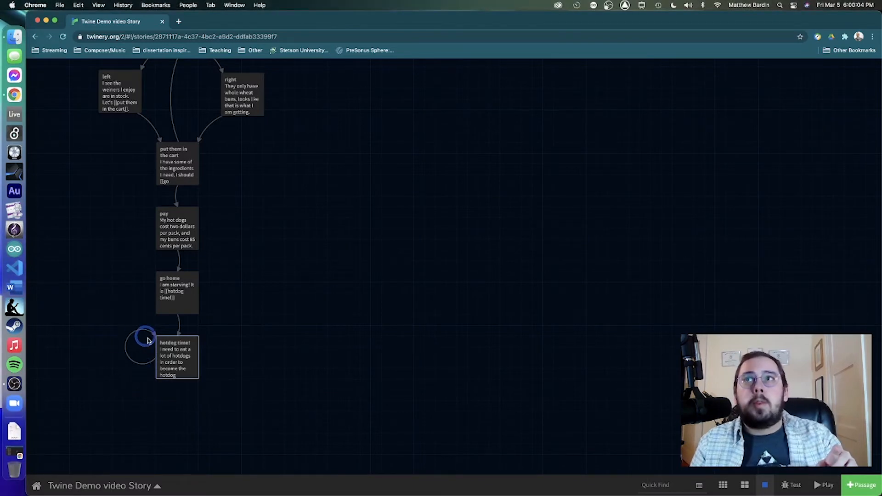
{"action": "mouse_move", "coordinate": [188, 375]}
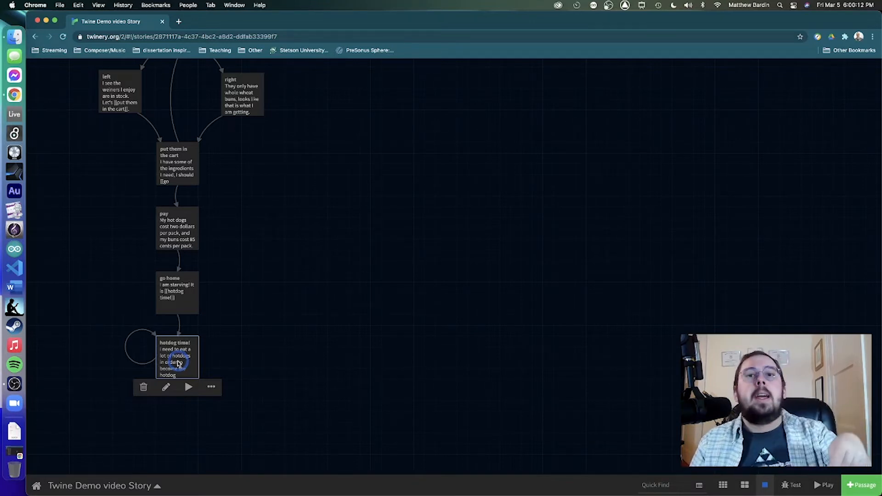
{"action": "scroll", "coordinate": [177, 361], "scroll_direction": "up", "scroll_amount": 2}
{"action": "scroll", "coordinate": [175, 361], "scroll_direction": "up", "scroll_amount": 1}
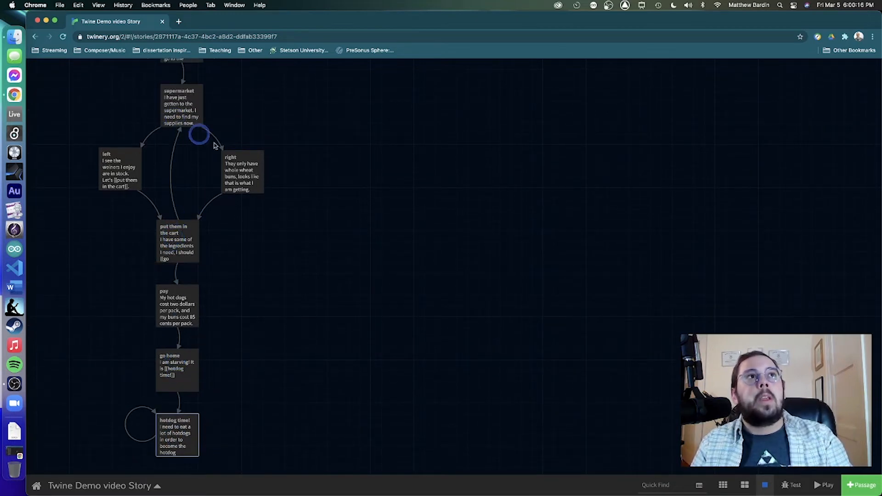
{"action": "scroll", "coordinate": [272, 338], "scroll_direction": "down", "scroll_amount": 1}
{"action": "scroll", "coordinate": [272, 337], "scroll_direction": "down", "scroll_amount": 2}
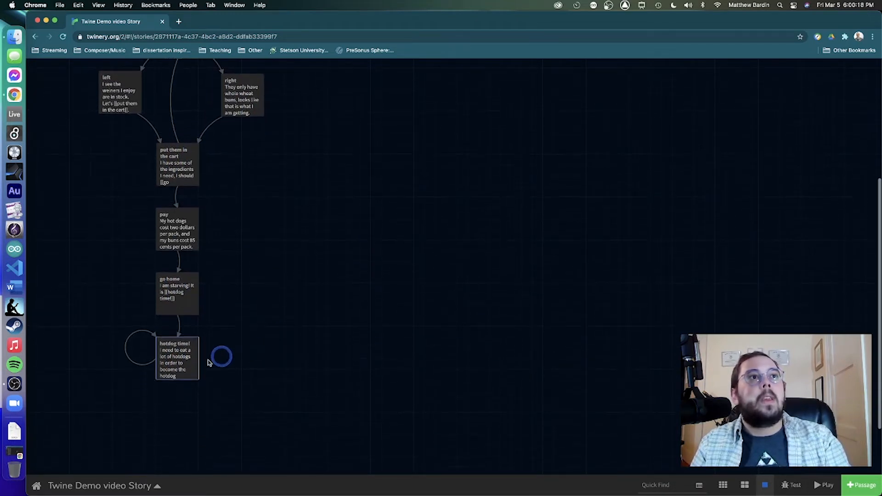
- Add a separate paragraph "Ughh I am so full... I need to go to the bathroom" to the "hotdog time!" passage
{"action": "double_click", "coordinate": [177, 359]}
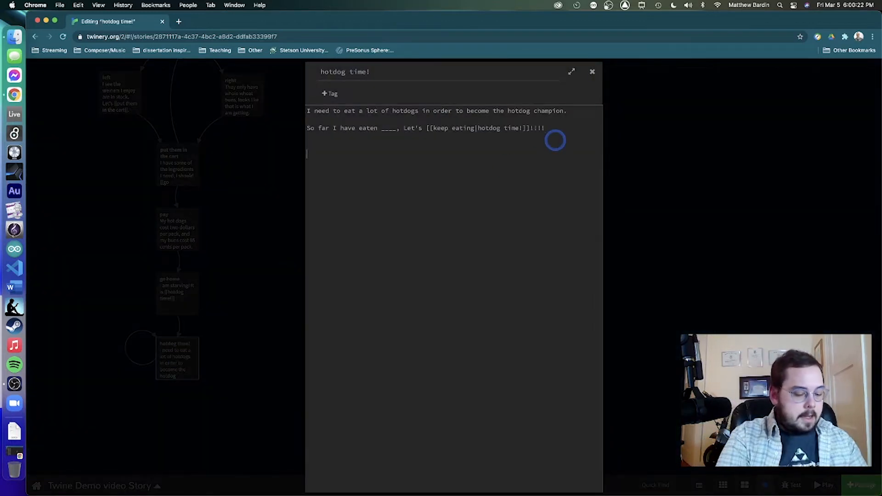
{"action": "key", "text": "Return"}
{"action": "key", "text": "Return"}
{"action": "type", "text": "Ughh"}
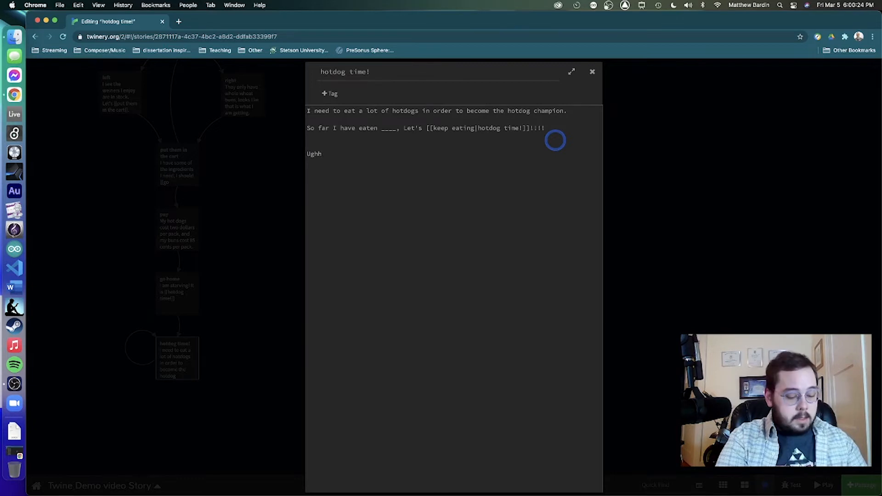
{"action": "type", "text": " I am so full..."}
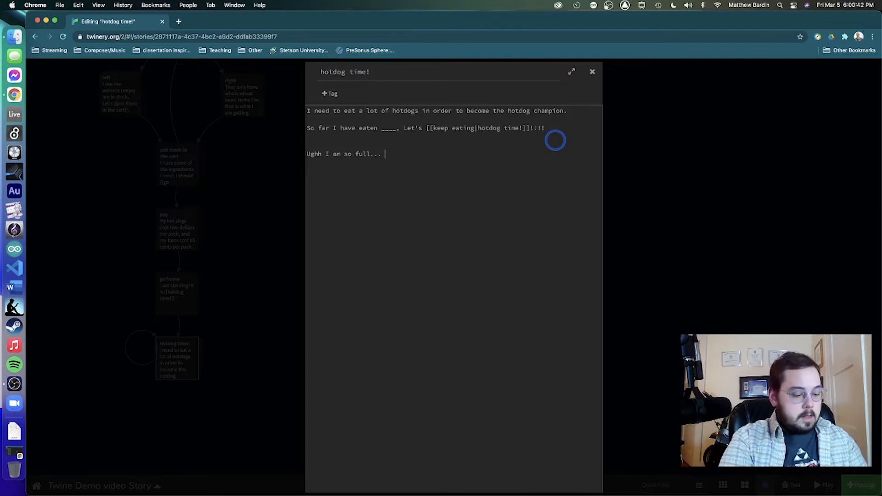
{"action": "type", "text": "I need to go to "}
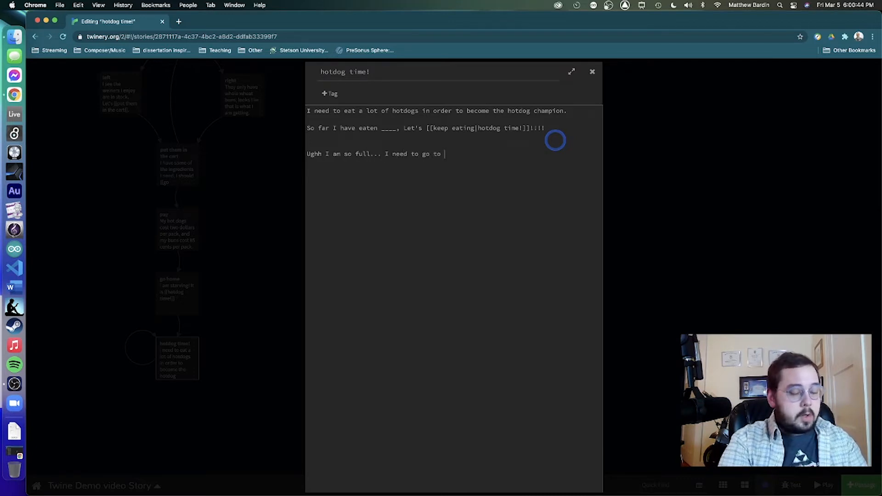
{"action": "type", "text": "the bathroom"}
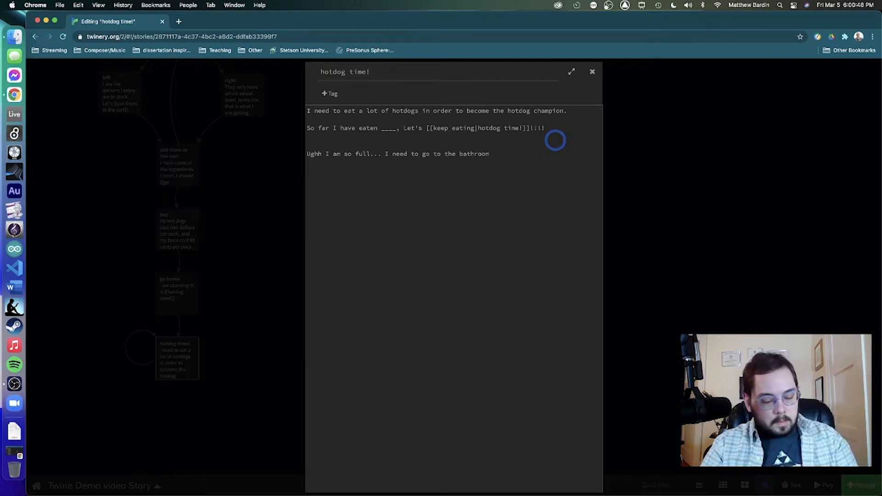
- Turn "go to the bathroom" into the link [[go to the bathroom]], end the sentence with a period, and close the passage
{"action": "type", "text": "]]"}
{"action": "key", "text": "Left"}
{"action": "key", "text": "Left"}
{"action": "key", "text": "Left"}
{"action": "key", "text": "Left"}
{"action": "key", "text": "Left"}
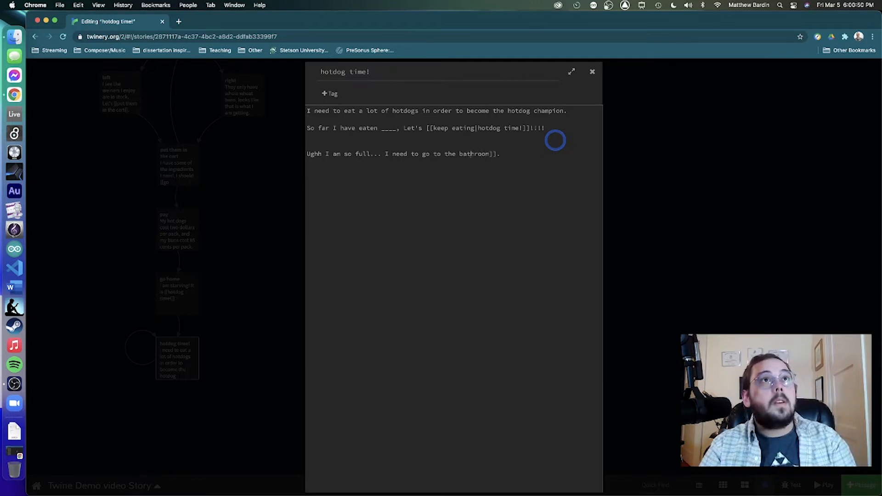
{"action": "type", "text": "[["}
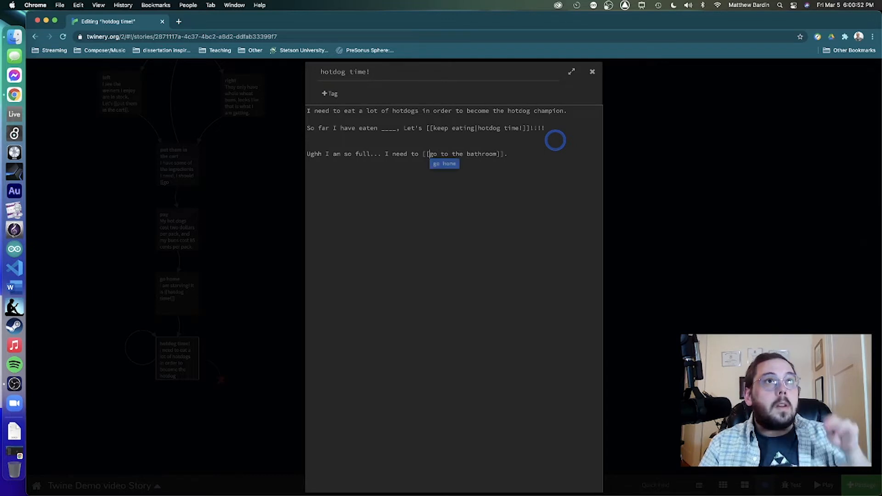
{"action": "left_click", "coordinate": [536, 208]}
{"action": "left_click", "coordinate": [651, 233]}
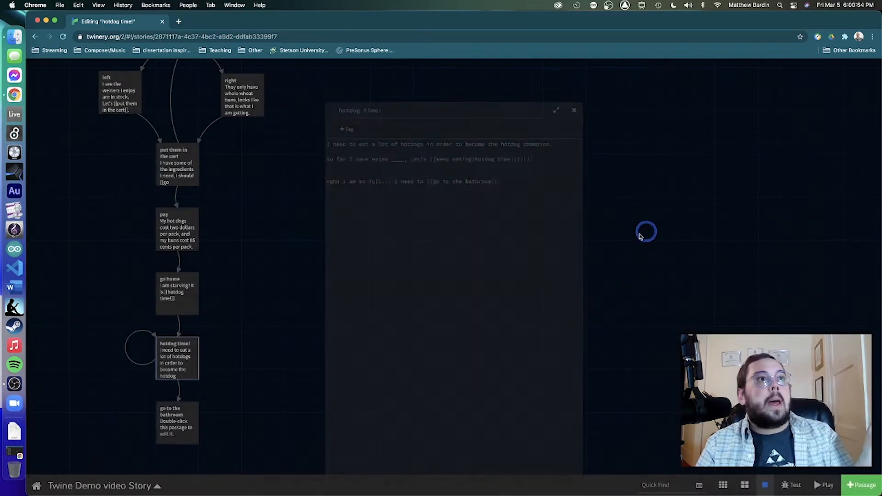
- Replace the placeholder text of the "go to the bathroom" passage with "Ah. Much better."
{"action": "left_click", "coordinate": [163, 427]}
{"action": "double_click", "coordinate": [162, 427]}
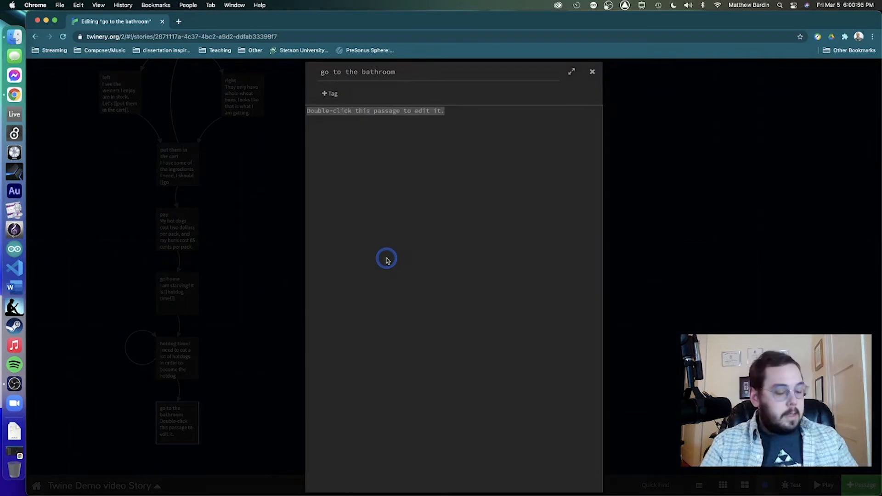
{"action": "type", "text": "Ah."}
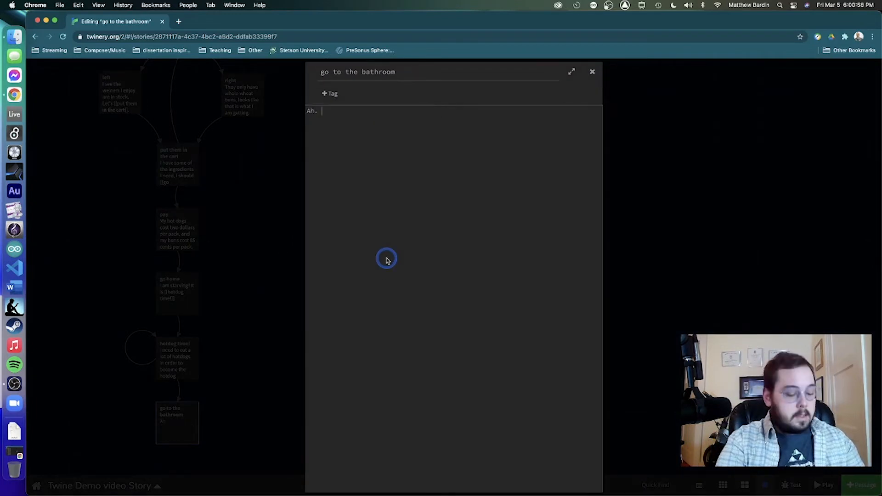
{"action": "type", "text": " Much better"}
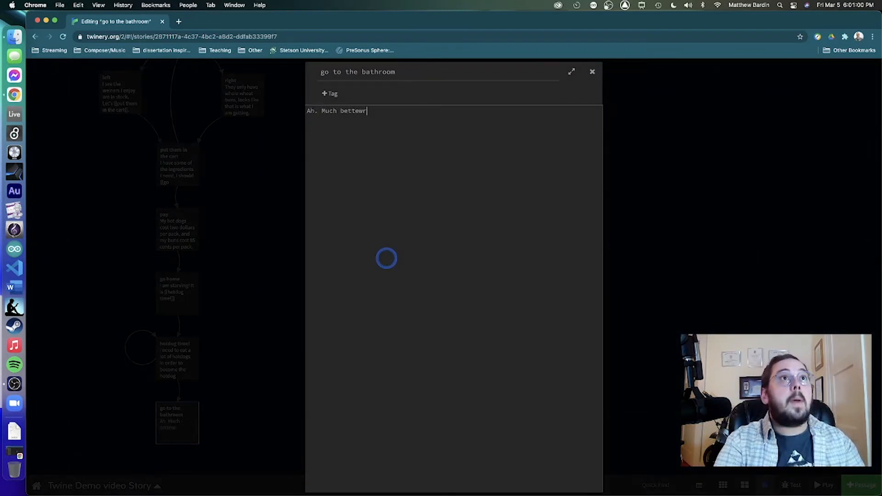
{"action": "type", "text": "."}
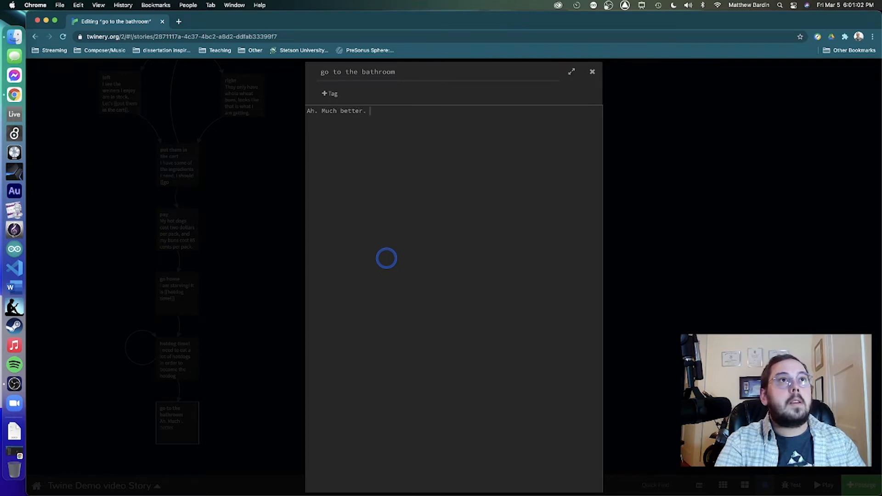
- Add a separate paragraph "It's [[hotdog time!]]" linking back to the existing "hotdog time!" passage, and close the bathroom passage
{"action": "key", "text": "Return"}
{"action": "key", "text": "Return"}
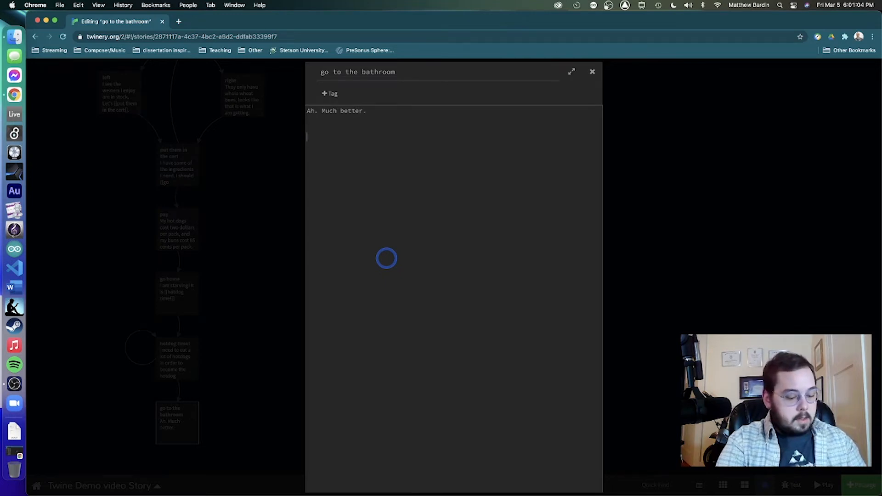
{"action": "type", "text": "It"}
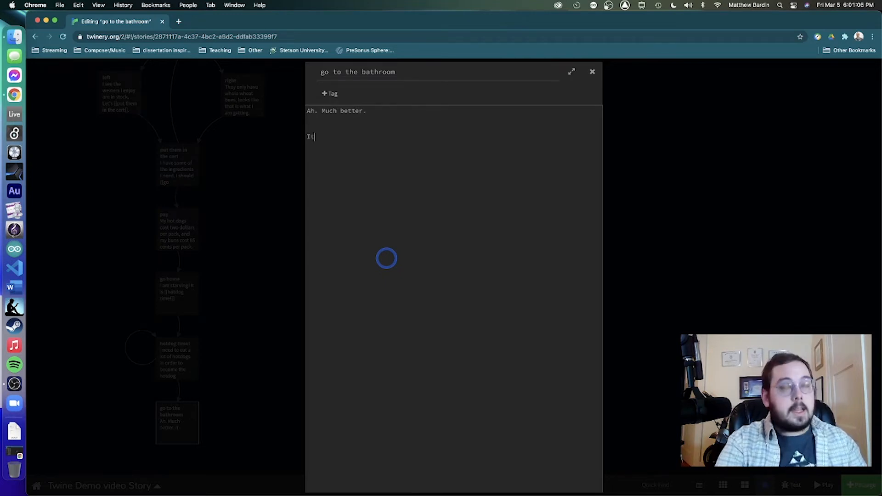
{"action": "type", "text": "'s [[ho"}
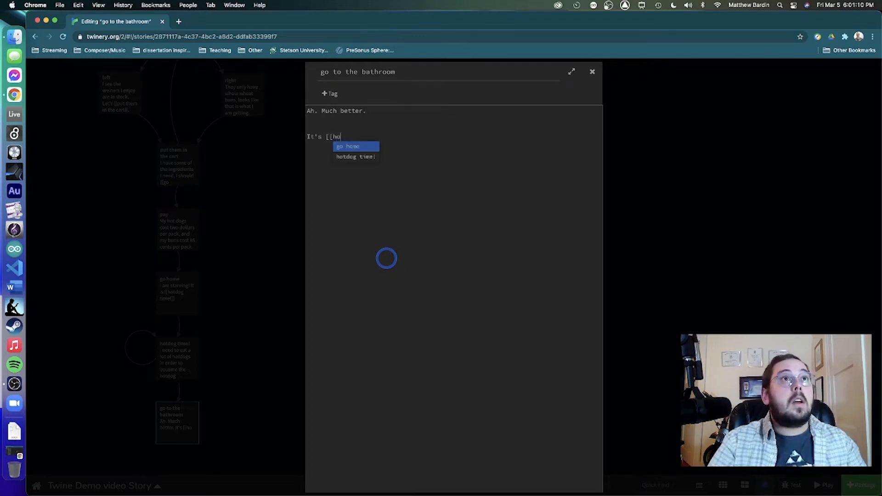
{"action": "key", "text": "Down"}
{"action": "key", "text": "Return"}
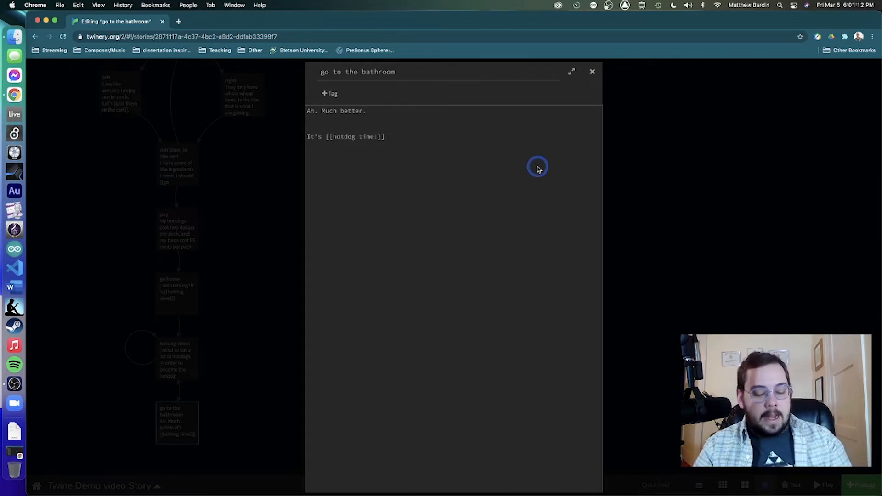
{"action": "left_click", "coordinate": [618, 166]}
- Add a new paragraph "That was a good way to spend the day" below the bathroom line in the "hotdog time!" passage
{"action": "scroll", "coordinate": [555, 257], "scroll_direction": "down", "scroll_amount": 3}
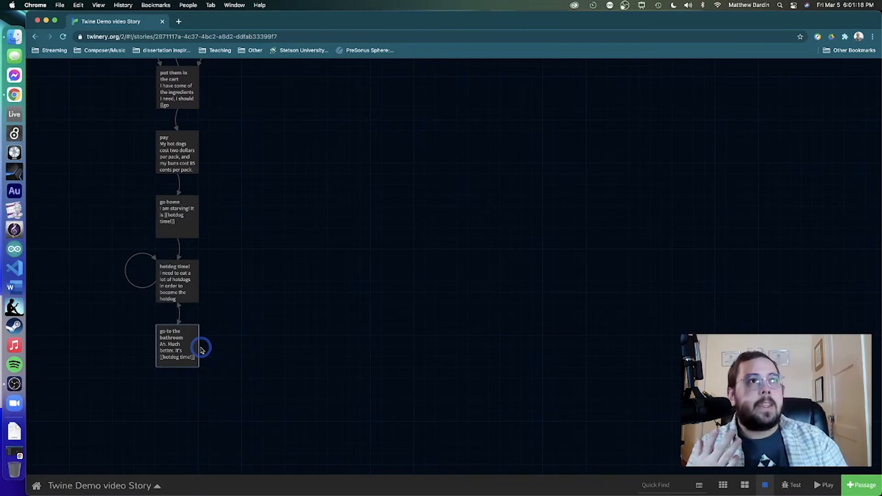
{"action": "mouse_move", "coordinate": [182, 356]}
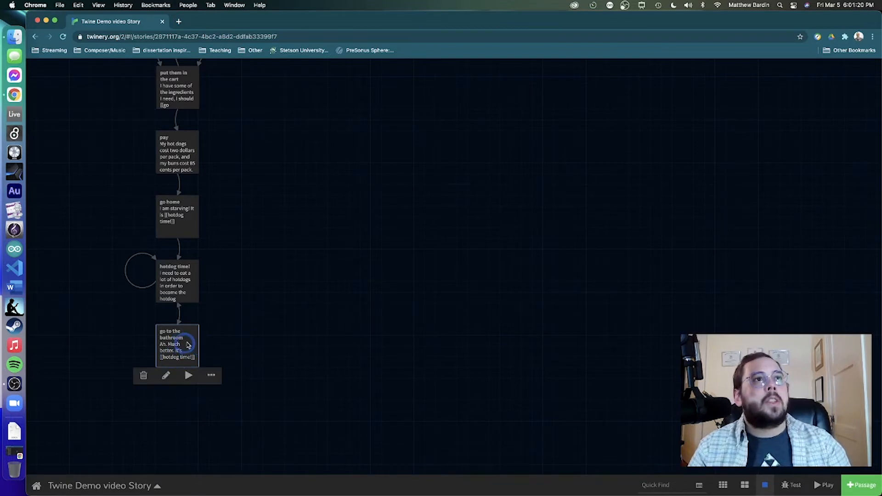
{"action": "double_click", "coordinate": [183, 289]}
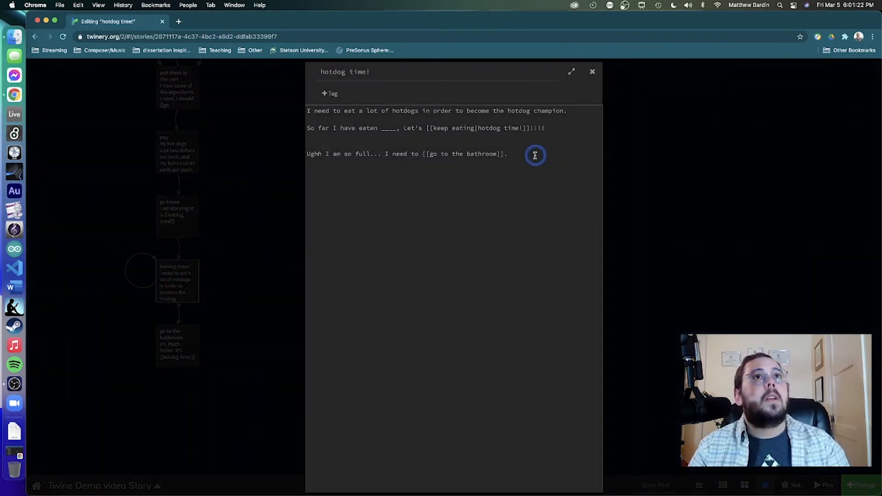
{"action": "key", "text": "Return"}
{"action": "key", "text": "Return"}
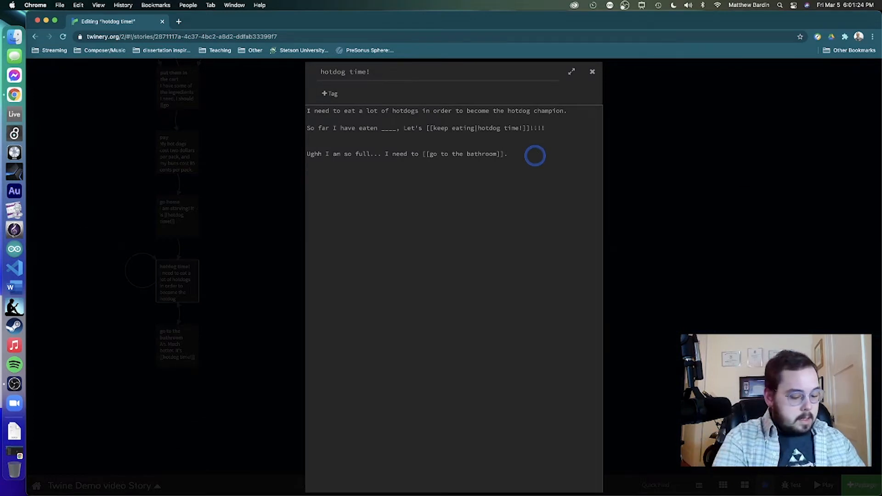
{"action": "type", "text": "That was "}
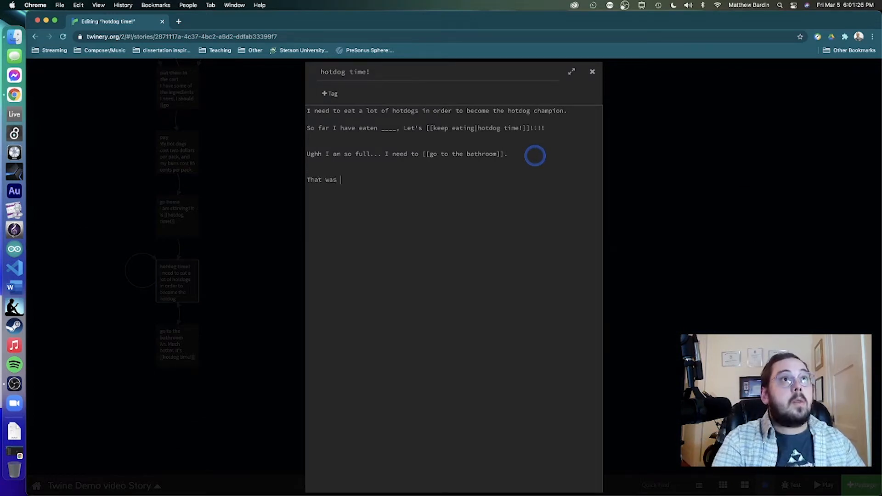
{"action": "type", "text": "a good w"}
{"action": "type", "text": "ay to"}
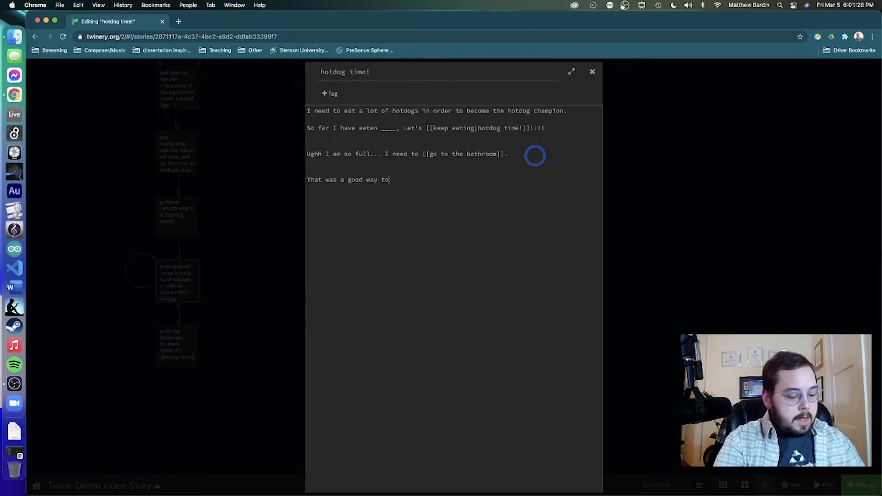
{"action": "type", "text": " spend the day"}
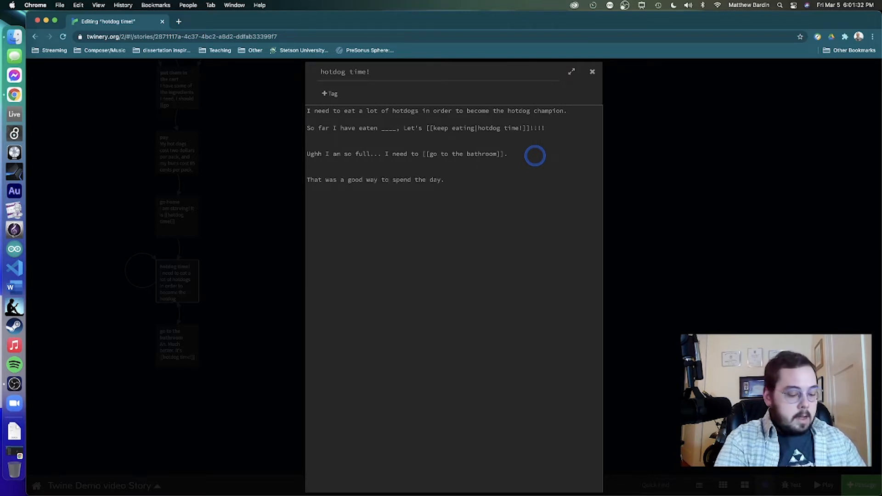
- Continue the last paragraph of the "hotdog time!" passage with the sentence "I know I will be the champion eventually."
{"action": "type", "text": ". I know I wil"}
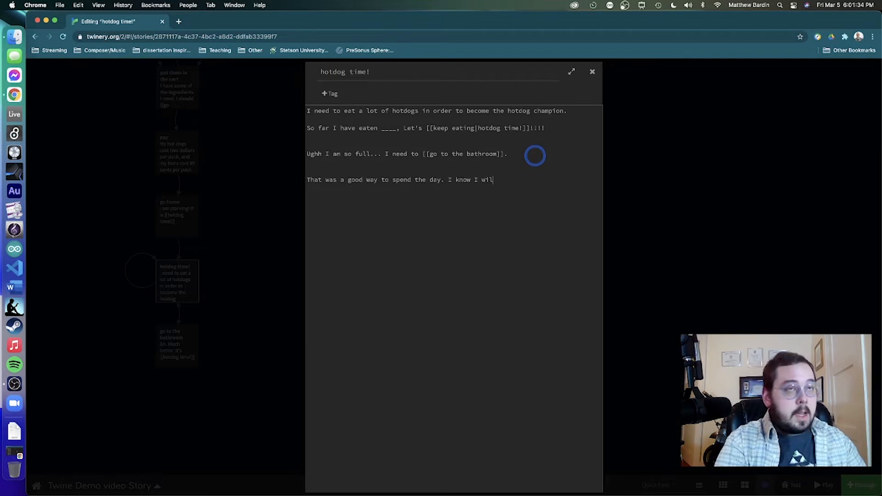
{"action": "type", "text": "l oe the cham"}
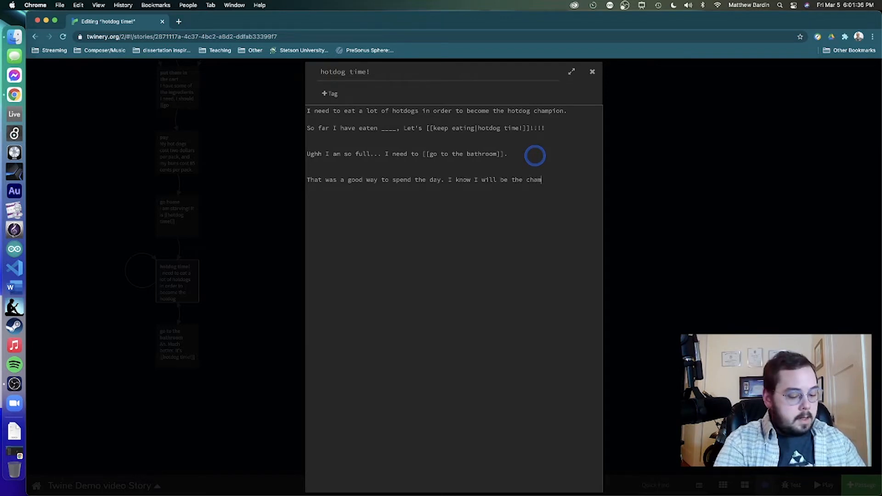
{"action": "type", "text": "pion eventually"}
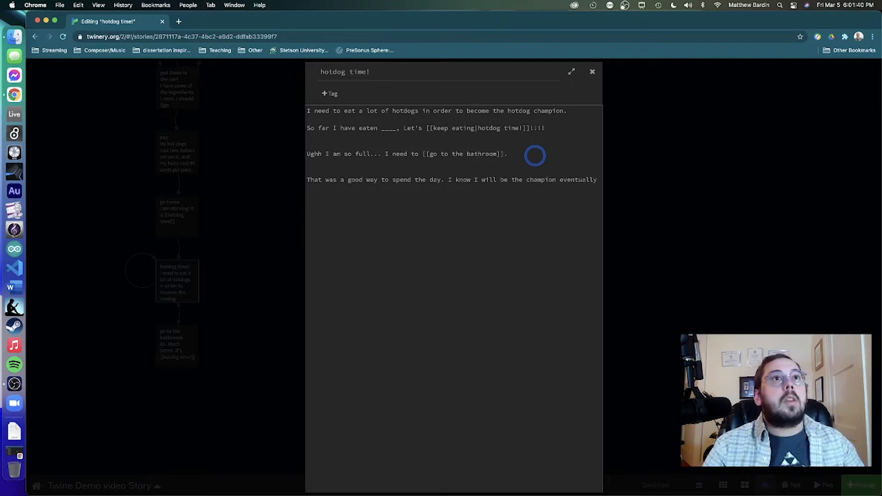
{"action": "type", "text": "."}
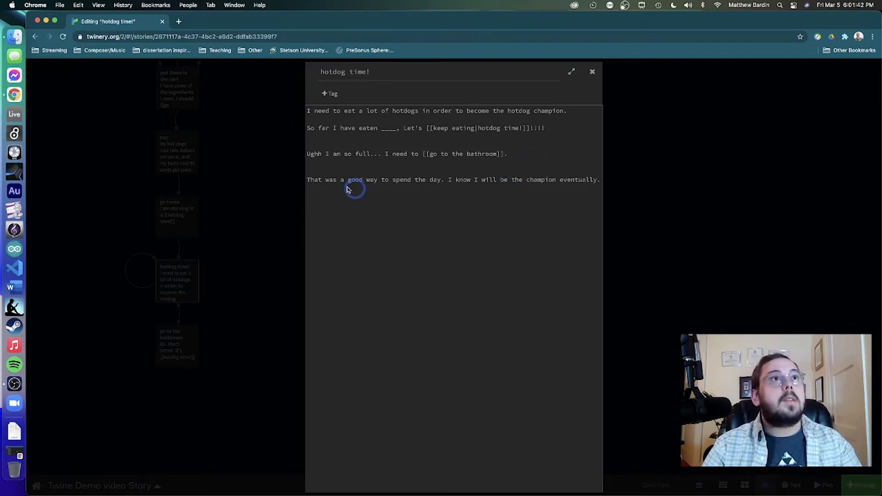
- Delete the sentence "I know I will be the champion eventually." from the end of the passage
{"action": "left_click_drag", "start_coordinate": [305, 178], "coordinate": [606, 183]}
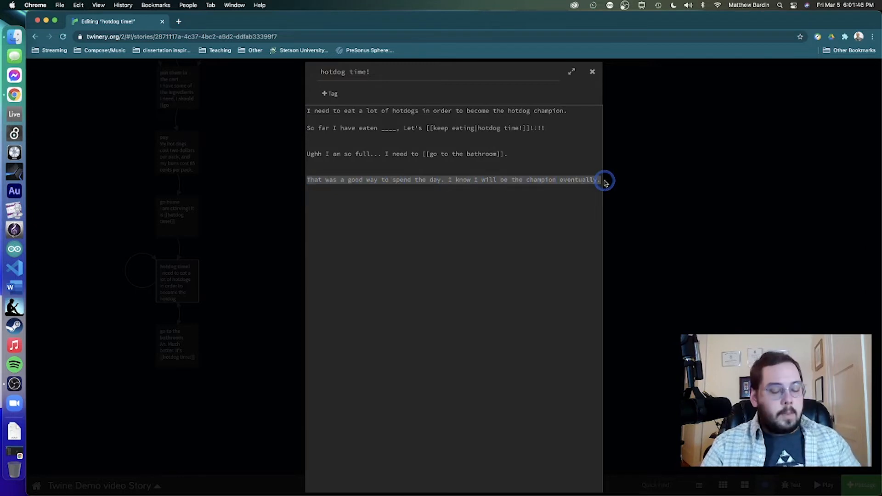
{"action": "left_click", "coordinate": [605, 180]}
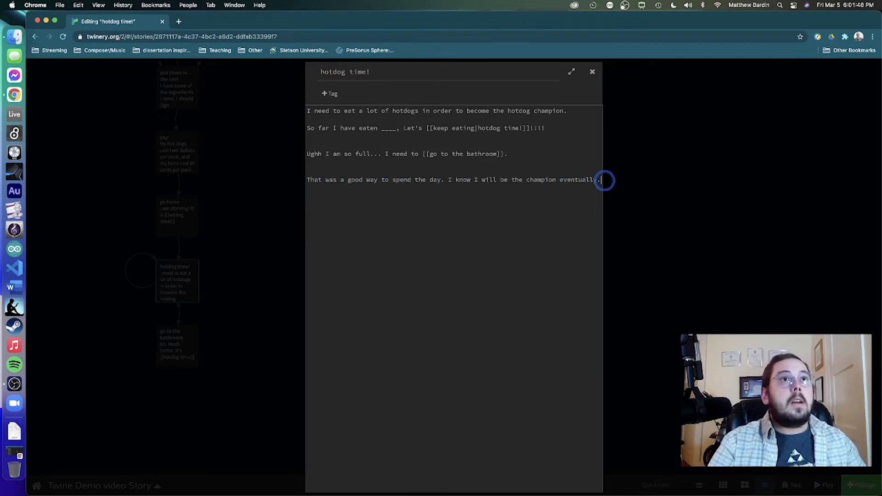
{"action": "key", "text": "BackSpace"}
{"action": "key", "text": "BackSpace"}
{"action": "key", "text": "BackSpace"}
{"action": "key", "text": "BackSpace"}
{"action": "key", "text": "BackSpace"}
{"action": "key", "text": "BackSpace"}
{"action": "key", "text": "BackSpace"}
{"action": "key", "text": "BackSpace"}
{"action": "key", "text": "BackSpace"}
{"action": "key", "text": "BackSpace"}
{"action": "key", "text": "BackSpace"}
{"action": "key", "text": "BackSpace"}
{"action": "key", "text": "BackSpace"}
{"action": "key", "text": "BackSpace"}
{"action": "key", "text": "BackSpace"}
{"action": "key", "text": "BackSpace"}
{"action": "key", "text": "BackSpace"}
{"action": "key", "text": "BackSpace"}
{"action": "key", "text": "BackSpace"}
{"action": "key", "text": "BackSpace"}
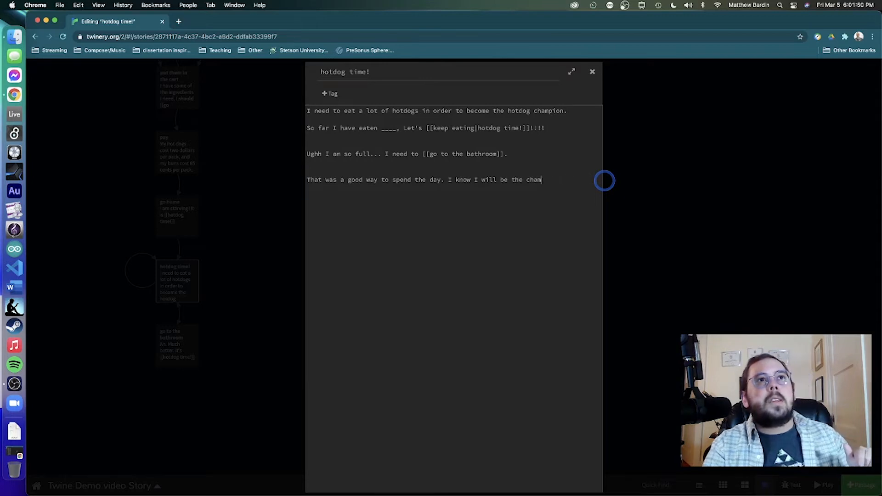
{"action": "key", "text": "BackSpace"}
{"action": "key", "text": "BackSpace"}
{"action": "key", "text": "BackSpace"}
{"action": "key", "text": "BackSpace"}
{"action": "key", "text": "BackSpace"}
{"action": "key", "text": "BackSpace"}
{"action": "key", "text": "BackSpace"}
{"action": "key", "text": "BackSpace"}
{"action": "key", "text": "BackSpace"}
{"action": "key", "text": "BackSpace"}
{"action": "key", "text": "BackSpace"}
{"action": "key", "text": "BackSpace"}
{"action": "key", "text": "BackSpace"}
{"action": "key", "text": "BackSpace"}
{"action": "key", "text": "BackSpace"}
{"action": "key", "text": "BackSpace"}
{"action": "key", "text": "BackSpace"}
{"action": "key", "text": "BackSpace"}
{"action": "key", "text": "BackSpace"}
{"action": "key", "text": "BackSpace"}
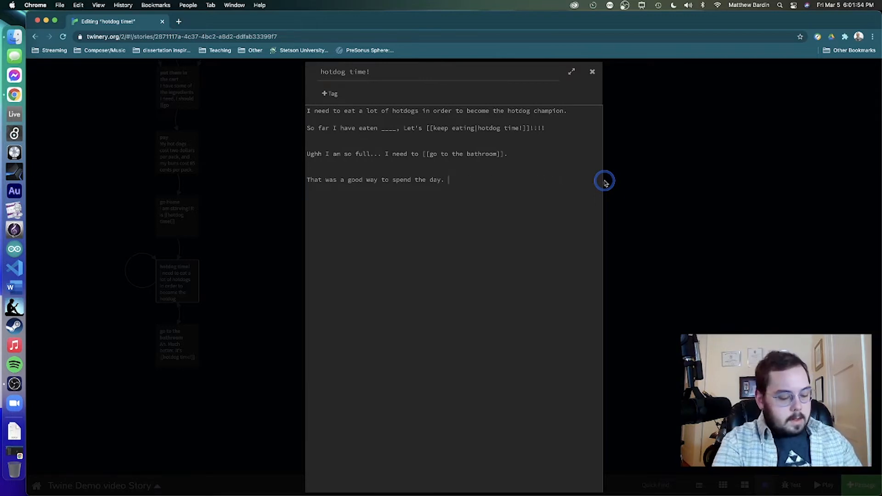
- End the last paragraph with "I could use a [[nap.]]" and close the "hotdog time!" passage
{"action": "type", "text": "I cou"}
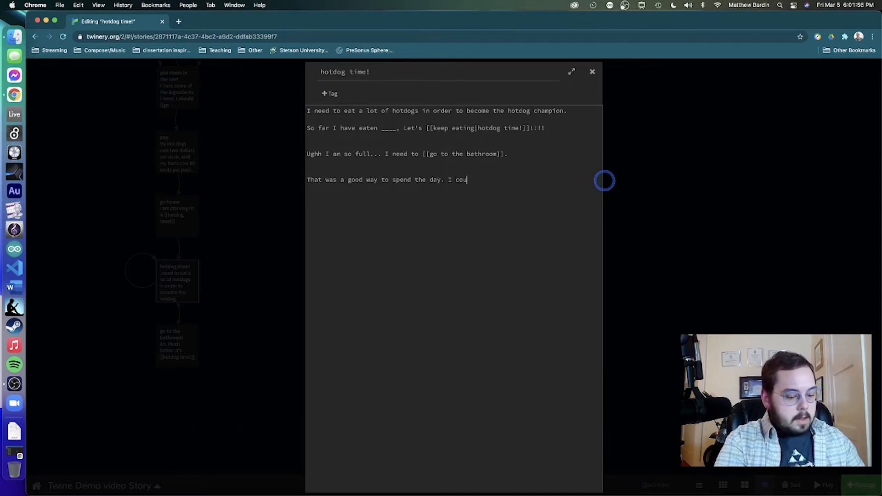
{"action": "type", "text": "ld use a nap"}
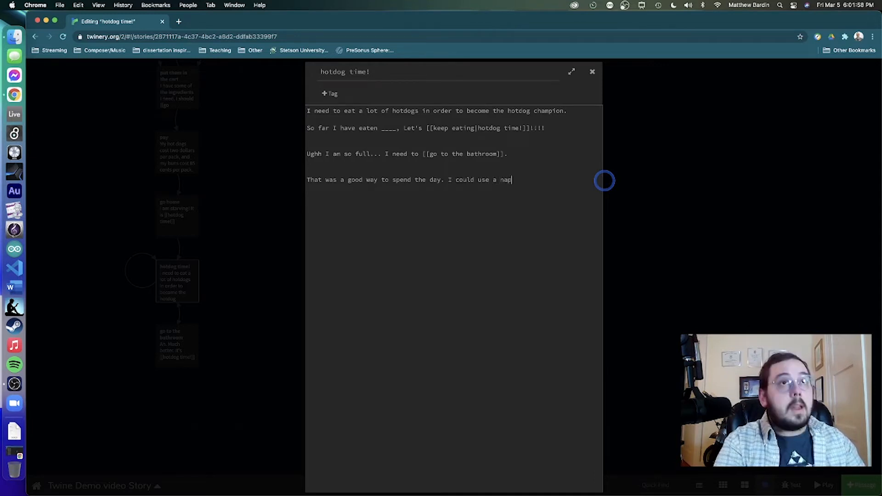
{"action": "type", "text": ".]]"}
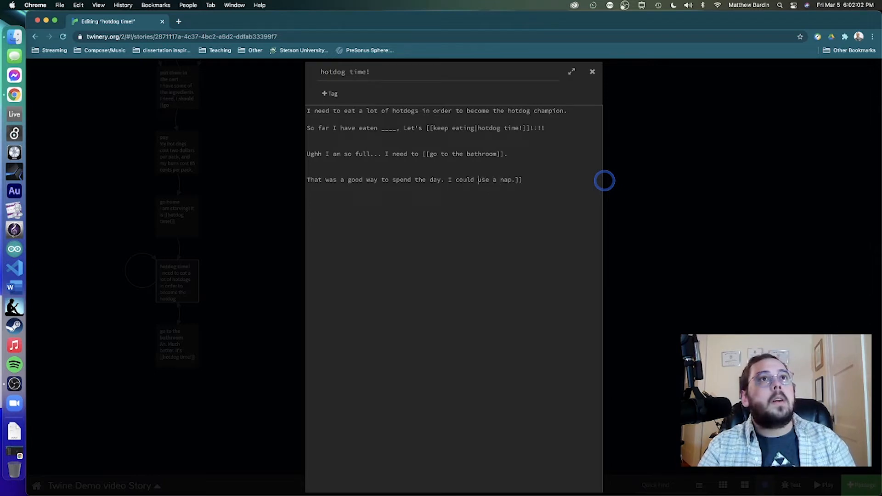
{"action": "key", "text": "Right"}
{"action": "key", "text": "Right"}
{"action": "type", "text": "[["}
{"action": "left_click", "coordinate": [641, 203]}
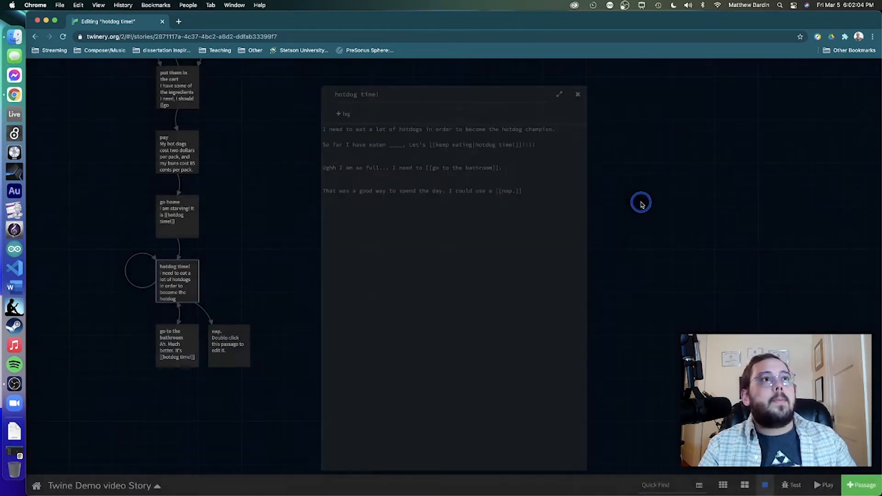
- Move the "nap." passage farther right and replace its placeholder text with "Time for bed, I will have to train more tomorrow."
{"action": "left_click_drag", "start_coordinate": [232, 342], "coordinate": [292, 344]}
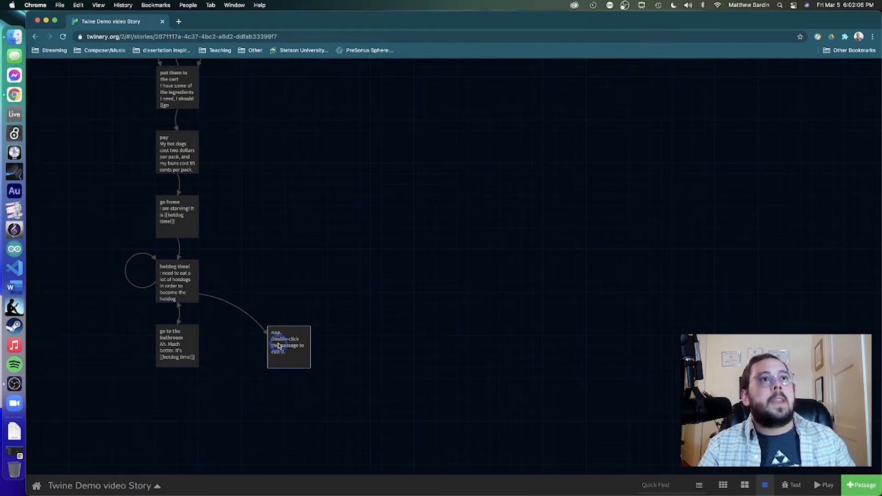
{"action": "double_click", "coordinate": [296, 333]}
{"action": "left_click", "coordinate": [497, 200]}
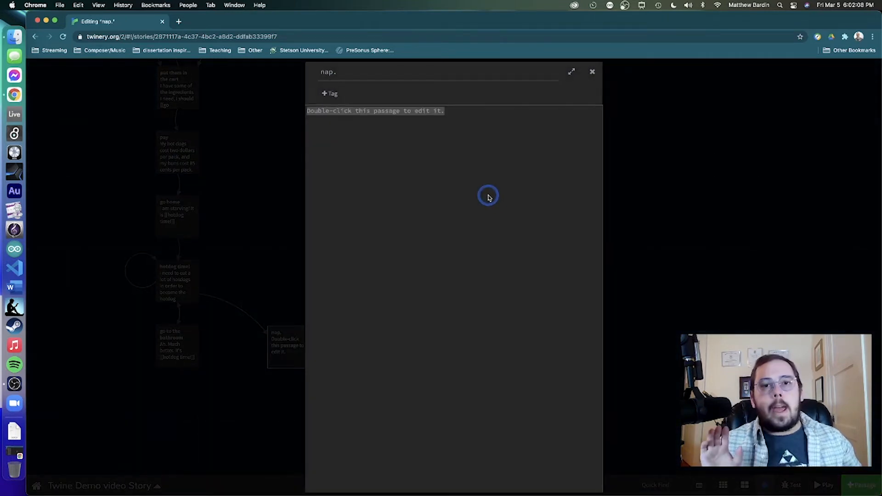
{"action": "type", "text": "Time fofr"}
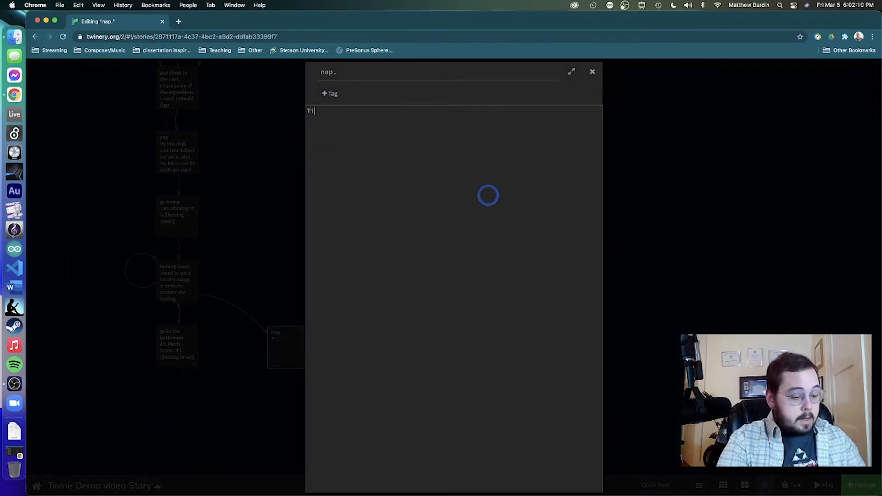
{"action": "key", "text": "BackSpace"}
{"action": "key", "text": "BackSpace"}
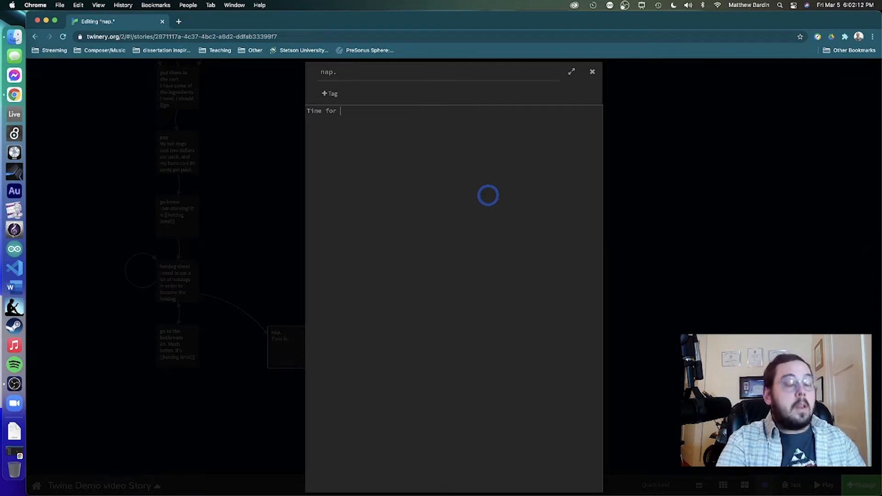
{"action": "type", "text": "bed, I will "}
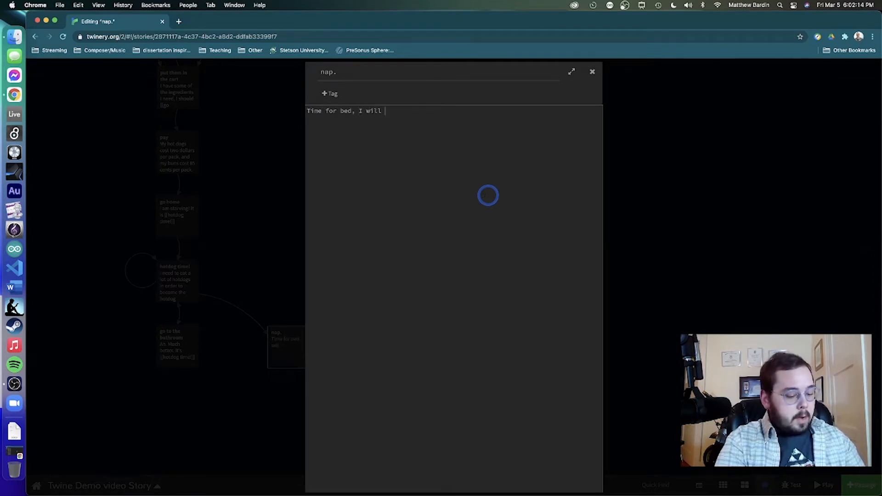
{"action": "type", "text": "have to tra"}
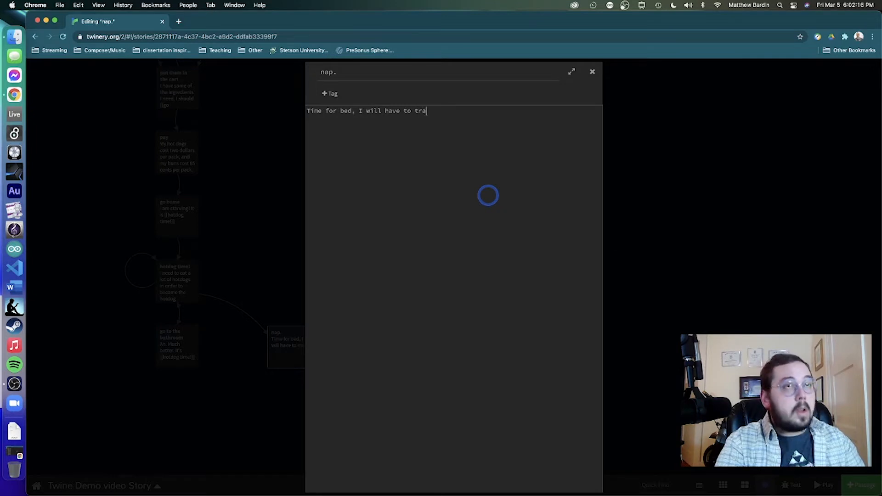
{"action": "type", "text": "in more tomorrow"}
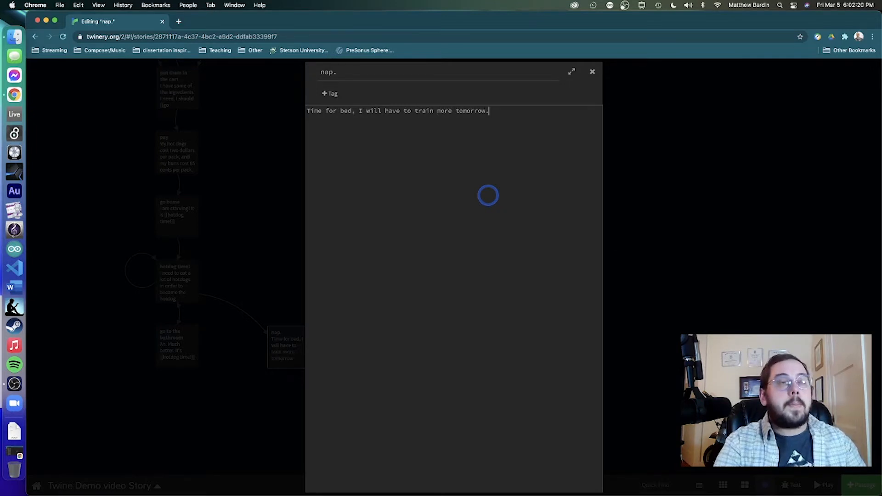
{"action": "type", "text": "."}
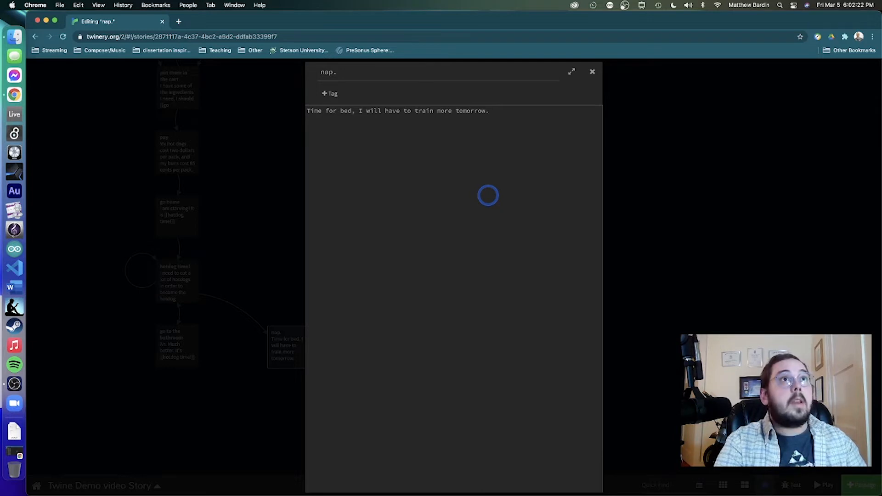
- End the "nap." passage text with "goodnight!", close it, and place the passage below and to the right of "go to the bathroom"
{"action": "type", "text": " goodnight!"}
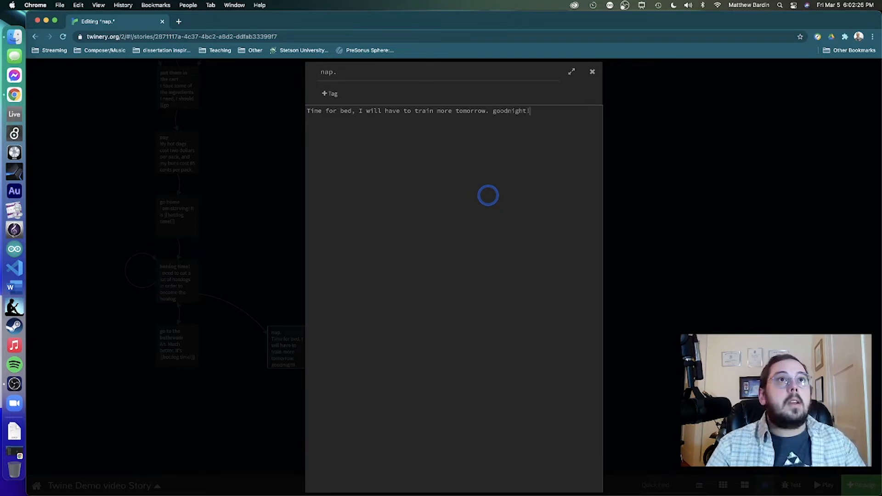
{"action": "left_click", "coordinate": [641, 236]}
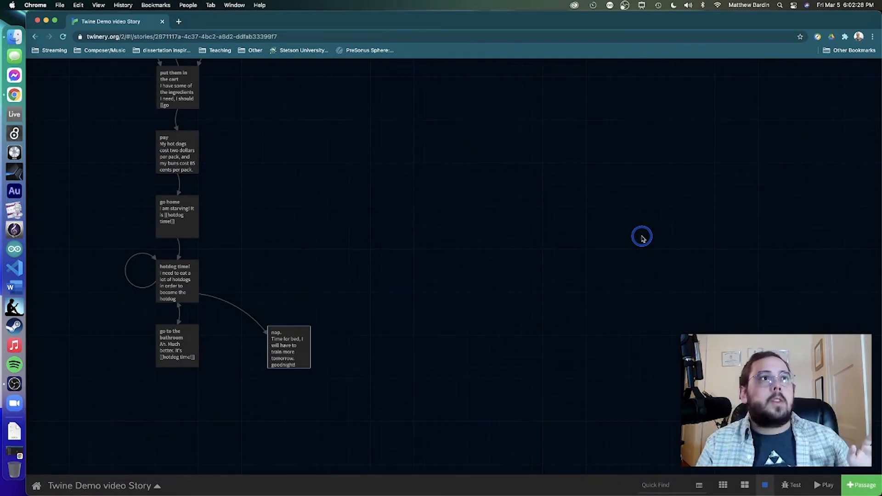
{"action": "left_click_drag", "start_coordinate": [289, 345], "coordinate": [324, 409]}
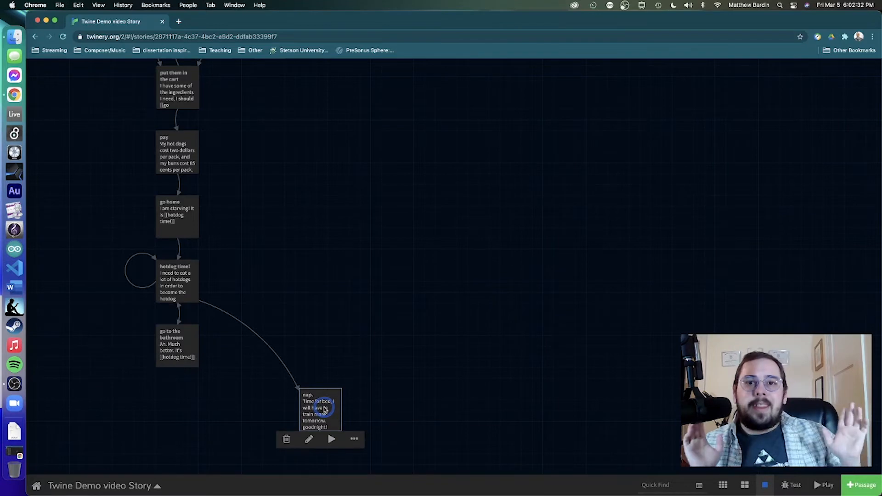
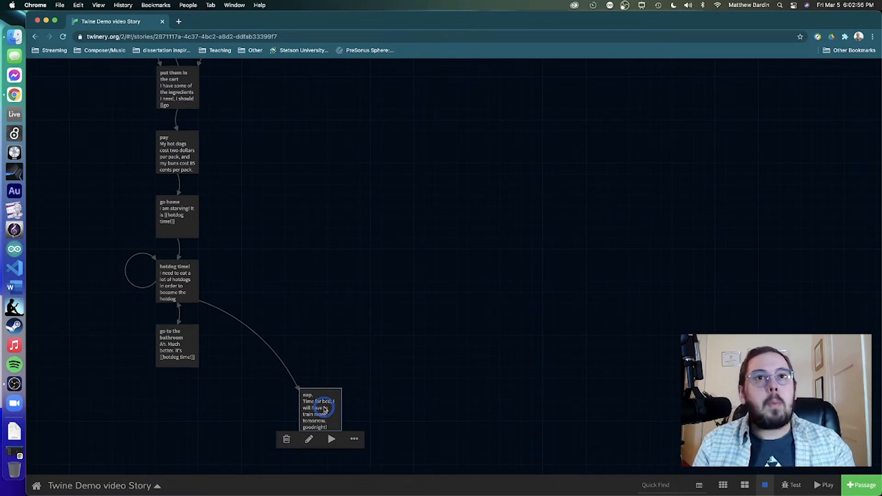
- Review the story map's passages and links from "start" through the supermarket branches and "hotdog time!" loop to "nap."
{"action": "scroll", "coordinate": [344, 261], "scroll_direction": "up", "scroll_amount": 3}
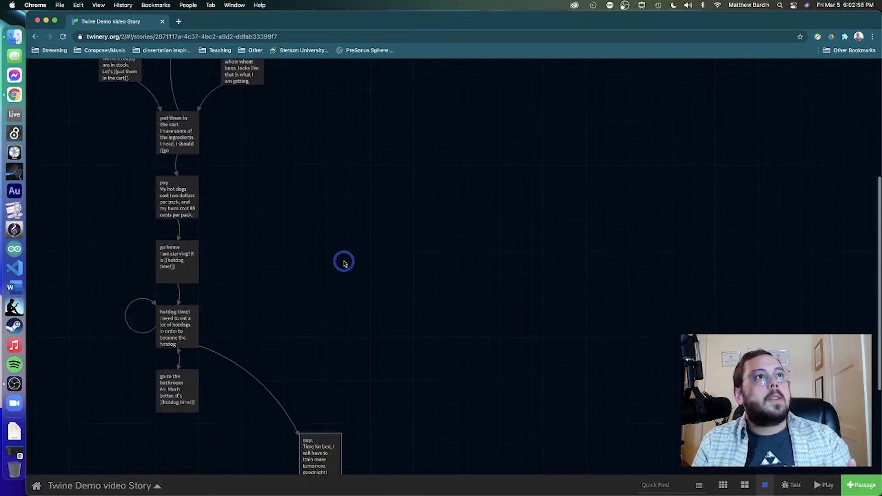
{"action": "scroll", "coordinate": [344, 261], "scroll_direction": "up", "scroll_amount": 5}
{"action": "scroll", "coordinate": [344, 261], "scroll_direction": "down", "scroll_amount": 10}
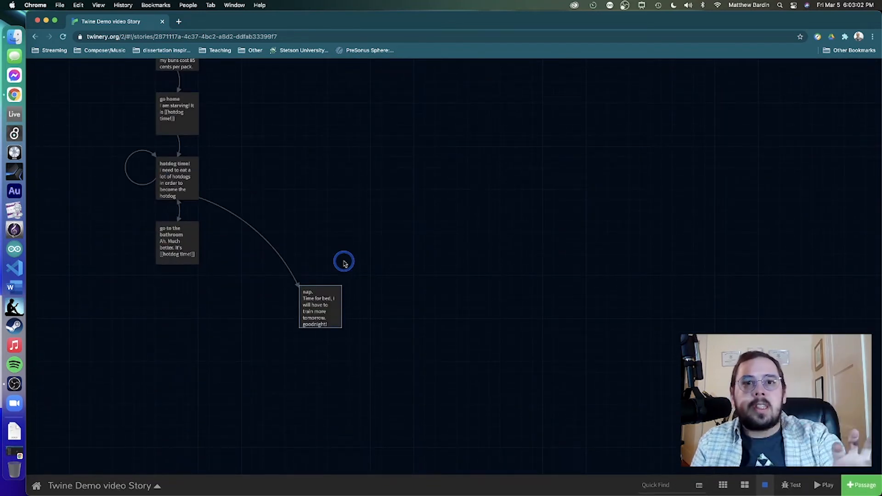
{"action": "scroll", "coordinate": [345, 263], "scroll_direction": "up", "scroll_amount": 8}
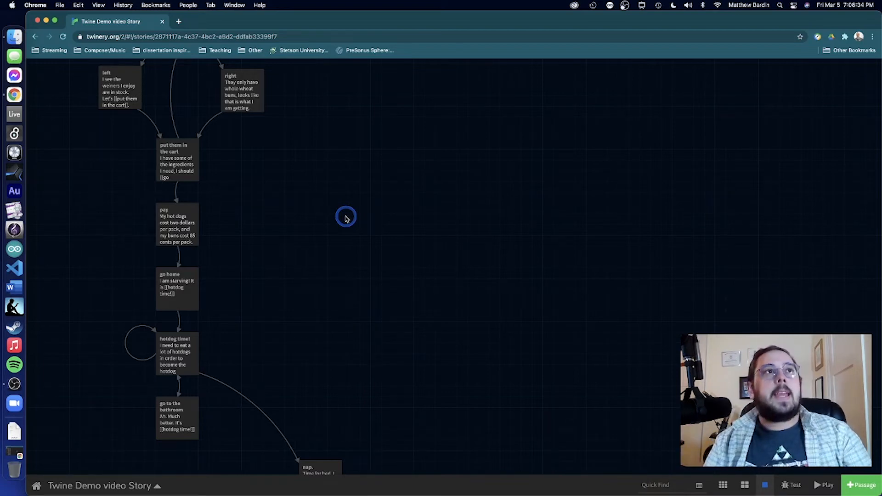
{"action": "scroll", "coordinate": [316, 209], "scroll_direction": "up", "scroll_amount": 5}
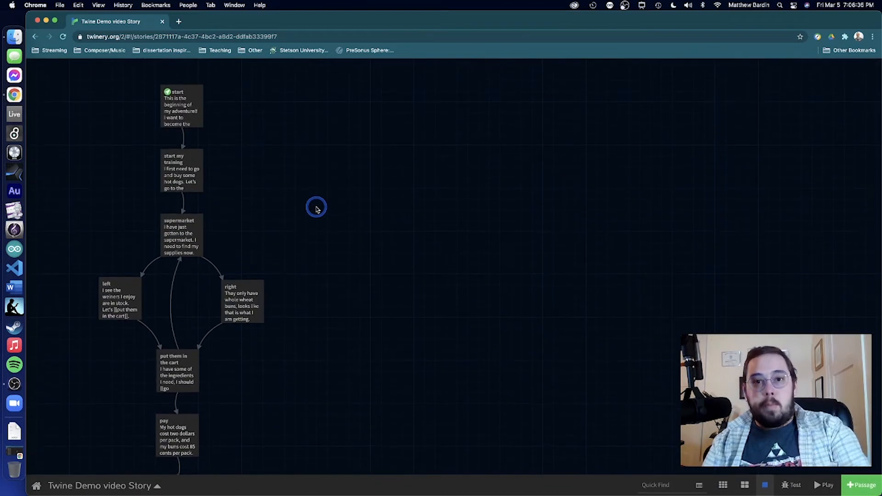
{"action": "scroll", "coordinate": [317, 208], "scroll_direction": "down", "scroll_amount": 10}
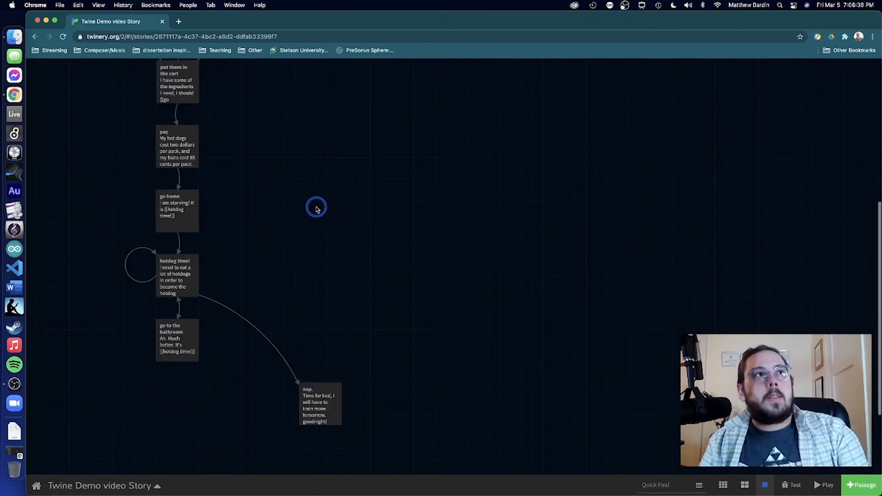
{"action": "scroll", "coordinate": [385, 366], "scroll_direction": "up", "scroll_amount": 5}
{"action": "scroll", "coordinate": [384, 366], "scroll_direction": "up", "scroll_amount": 5}
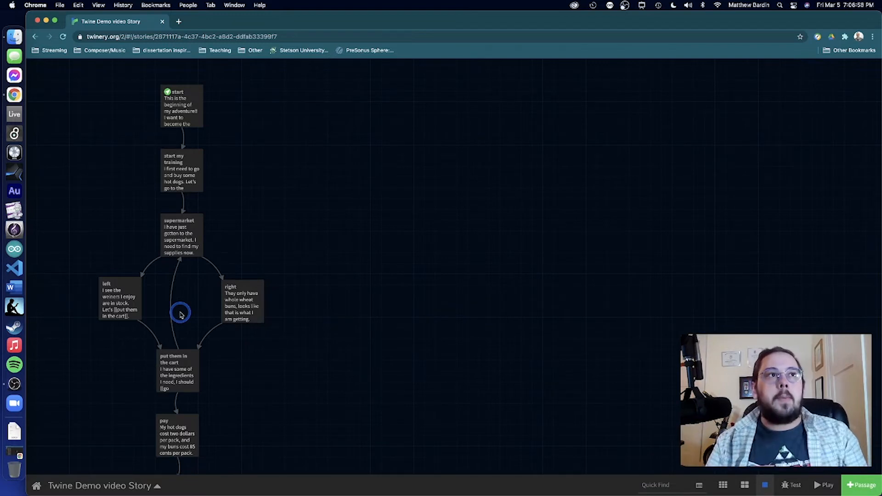
{"action": "mouse_move", "coordinate": [197, 381]}
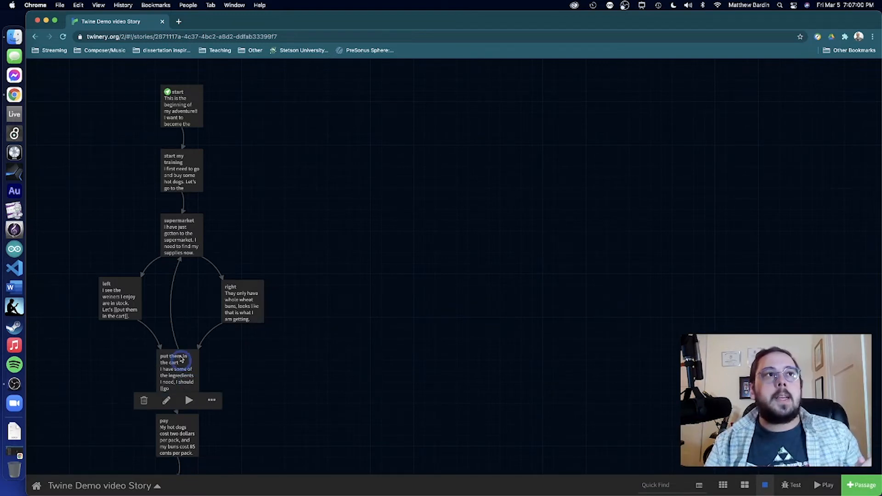
{"action": "scroll", "coordinate": [335, 335], "scroll_direction": "down", "scroll_amount": 2}
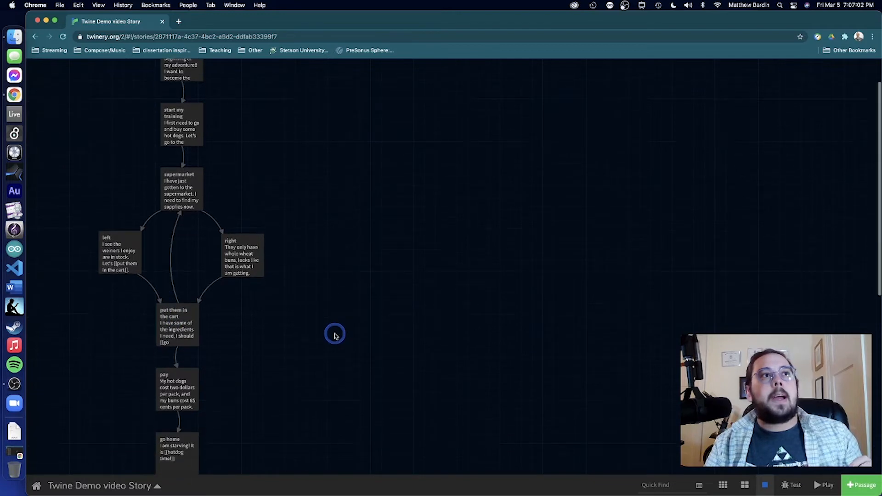
{"action": "scroll", "coordinate": [336, 336], "scroll_direction": "up", "scroll_amount": 3}
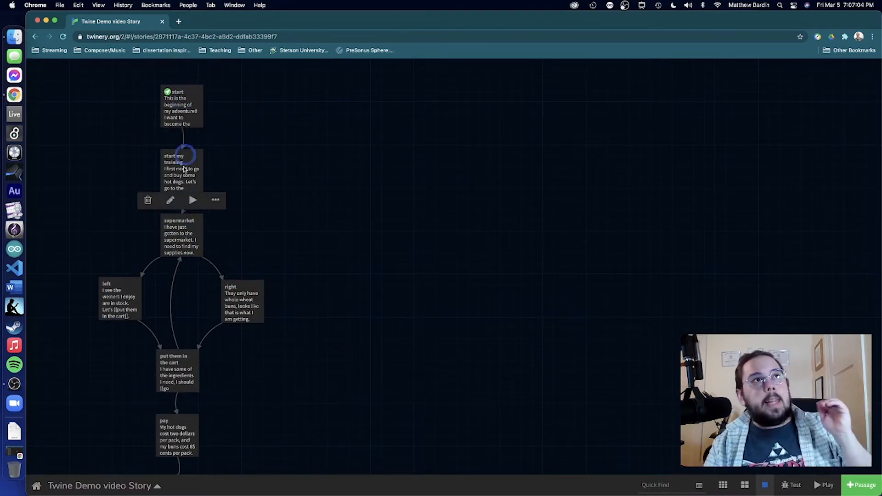
{"action": "mouse_move", "coordinate": [187, 257]}
{"action": "scroll", "coordinate": [420, 354], "scroll_direction": "down", "scroll_amount": 5}
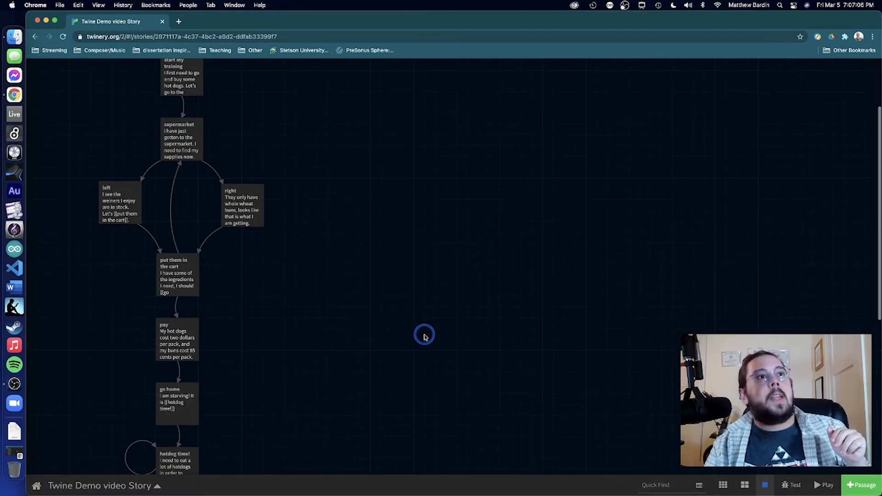
{"action": "mouse_move", "coordinate": [166, 412]}
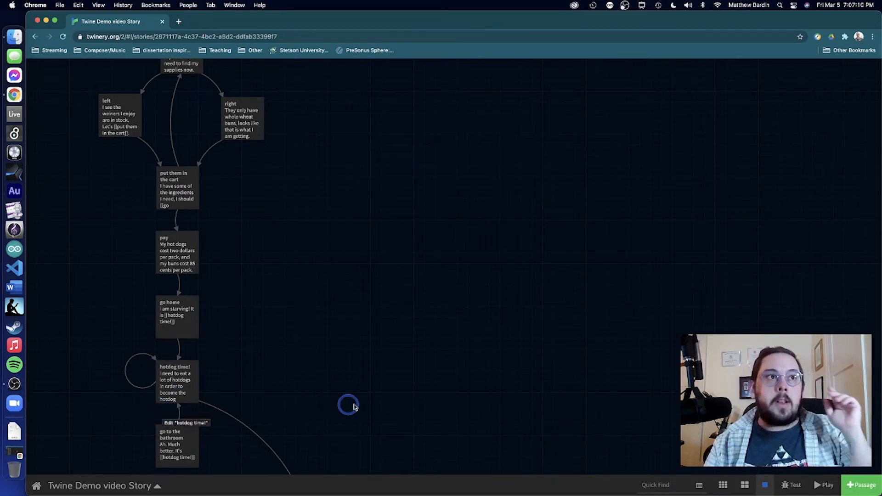
{"action": "scroll", "coordinate": [380, 404], "scroll_direction": "down", "scroll_amount": 3}
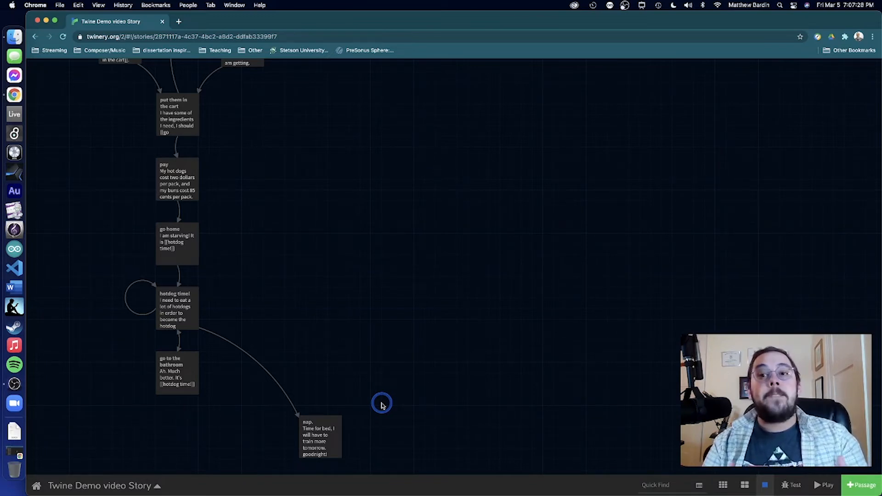
- Open the "start" passage and begin a macro with "<<set $" in a new paragraph below the training link
{"action": "scroll", "coordinate": [382, 405], "scroll_direction": "up", "scroll_amount": 6}
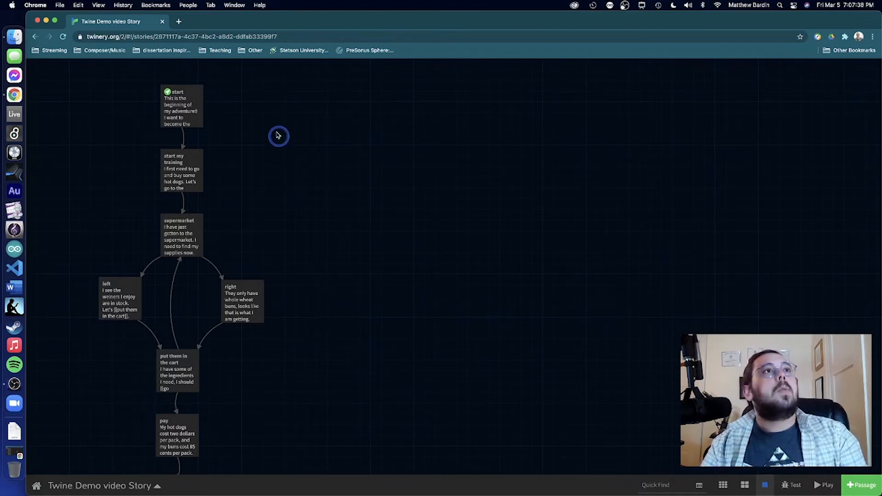
{"action": "left_click", "coordinate": [176, 110]}
{"action": "double_click", "coordinate": [176, 111]}
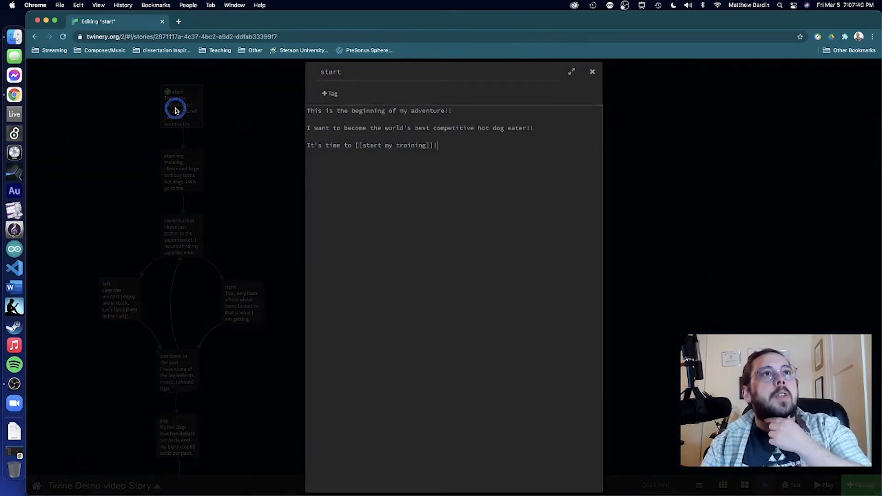
{"action": "left_click", "coordinate": [505, 221]}
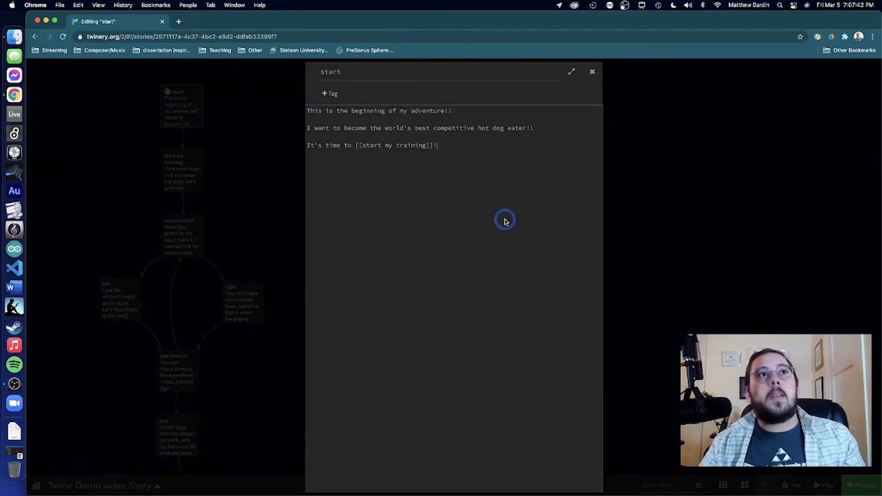
{"action": "key", "text": "Return"}
{"action": "key", "text": "Return"}
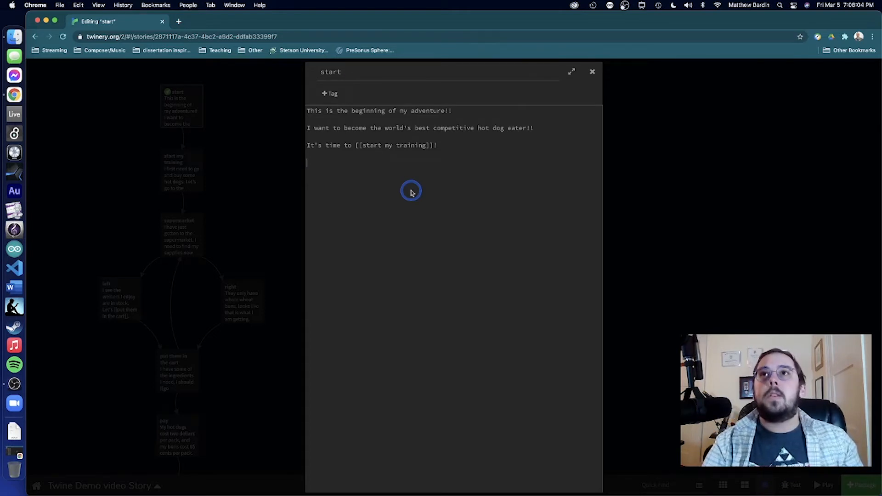
{"action": "type", "text": "<<>>"}
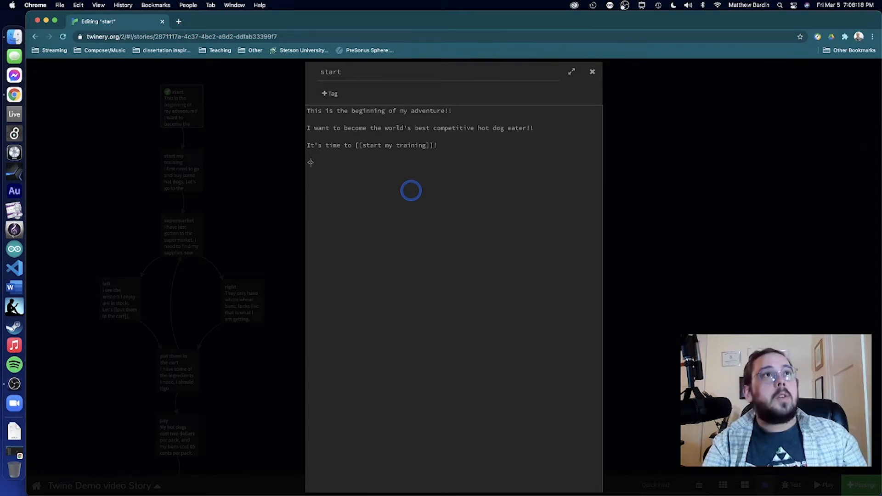
{"action": "key", "text": "BackSpace"}
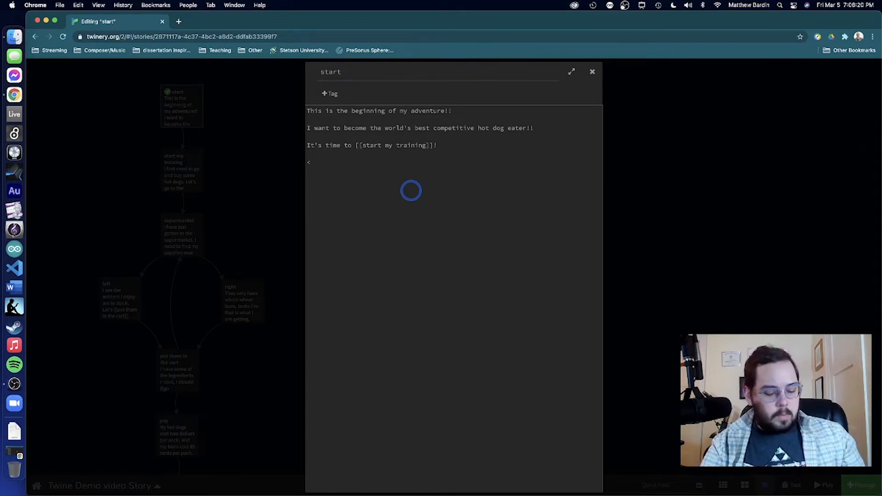
{"action": "type", "text": "<"}
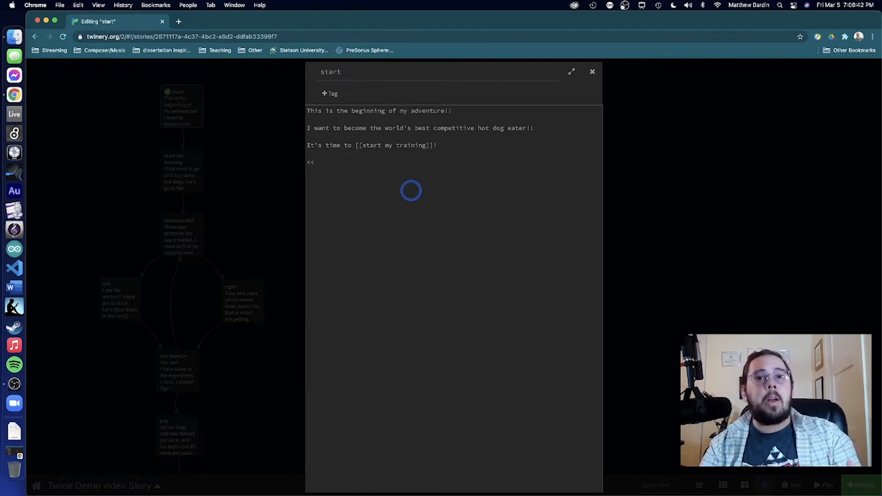
{"action": "type", "text": "set"}
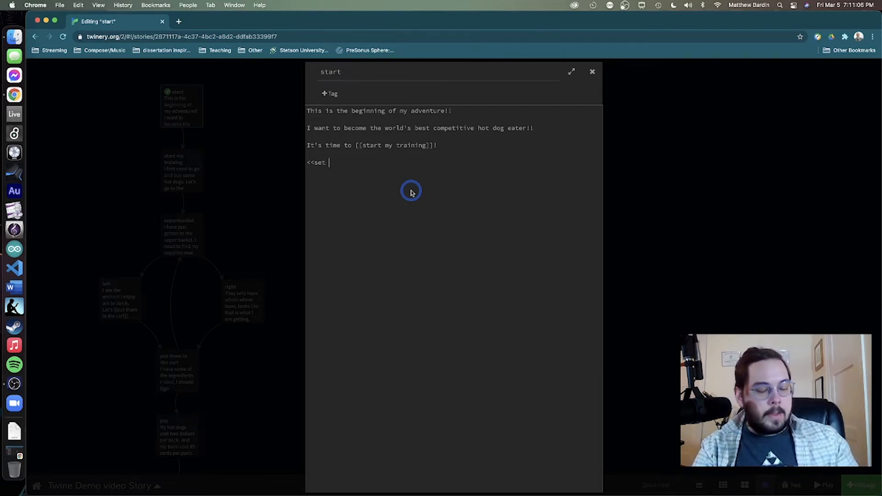
{"action": "type", "text": "$"}
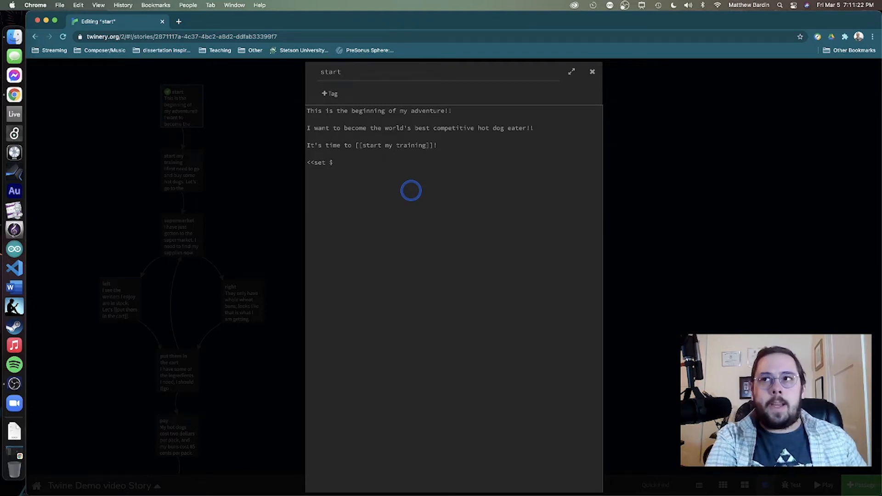
{"action": "type", "text": "sdfpoijgsdpoifghiosu"}
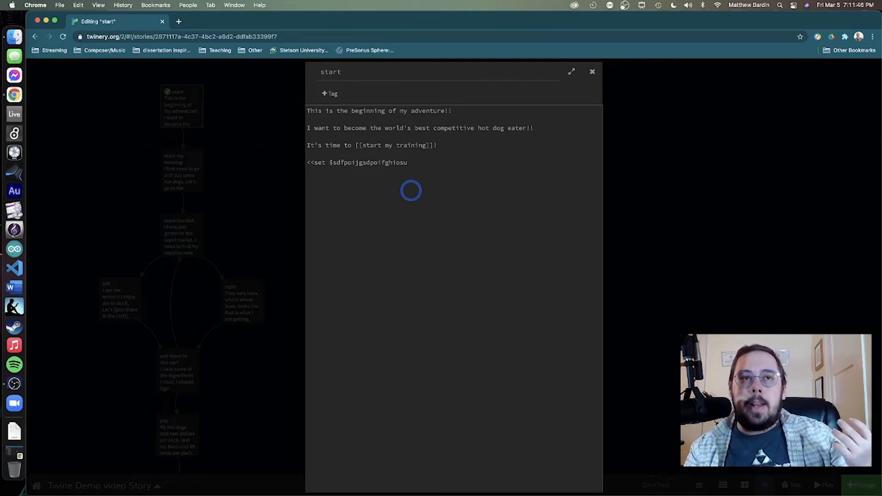
{"action": "key", "text": "BackSpace"}
{"action": "key", "text": "BackSpace"}
{"action": "key", "text": "BackSpace"}
{"action": "key", "text": "BackSpace"}
{"action": "key", "text": "BackSpace"}
{"action": "key", "text": "BackSpace"}
{"action": "key", "text": "BackSpace"}
{"action": "key", "text": "BackSpace"}
{"action": "key", "text": "BackSpace"}
{"action": "key", "text": "BackSpace"}
{"action": "key", "text": "BackSpace"}
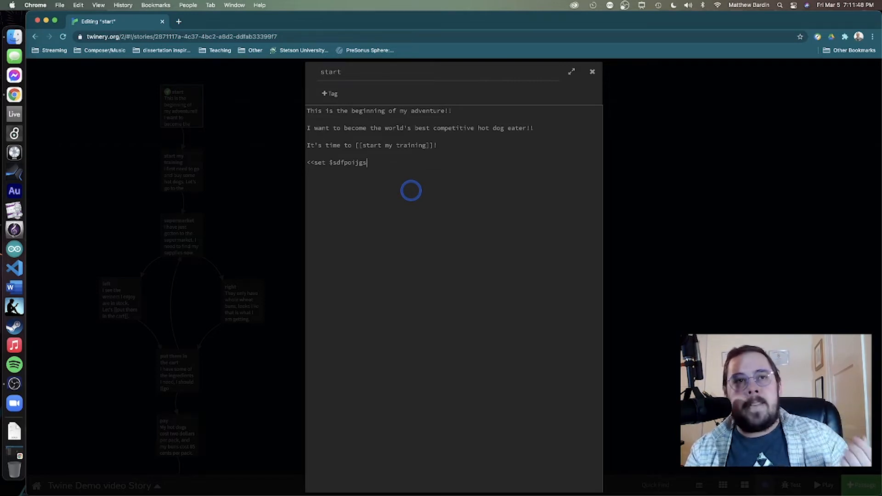
{"action": "key", "text": "BackSpace"}
{"action": "key", "text": "BackSpace"}
{"action": "key", "text": "BackSpace"}
{"action": "key", "text": "BackSpace"}
{"action": "key", "text": "BackSpace"}
{"action": "key", "text": "BackSpace"}
{"action": "key", "text": "BackSpace"}
{"action": "key", "text": "BackSpace"}
{"action": "key", "text": "BackSpace"}
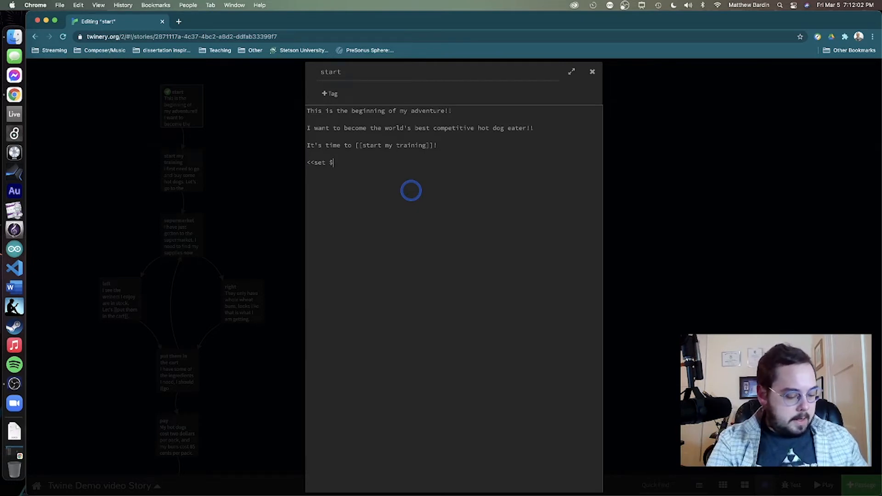
{"action": "type", "text": "example"}
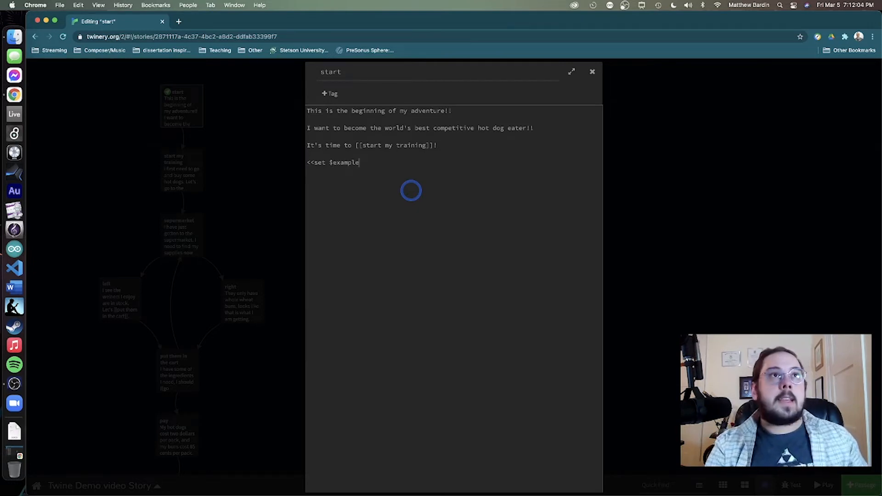
{"action": "key", "text": "BackSpace"}
{"action": "key", "text": "BackSpace"}
{"action": "key", "text": "BackSpace"}
{"action": "key", "text": "BackSpace"}
{"action": "key", "text": "BackSpace"}
{"action": "key", "text": "BackSpace"}
{"action": "key", "text": "BackSpace"}
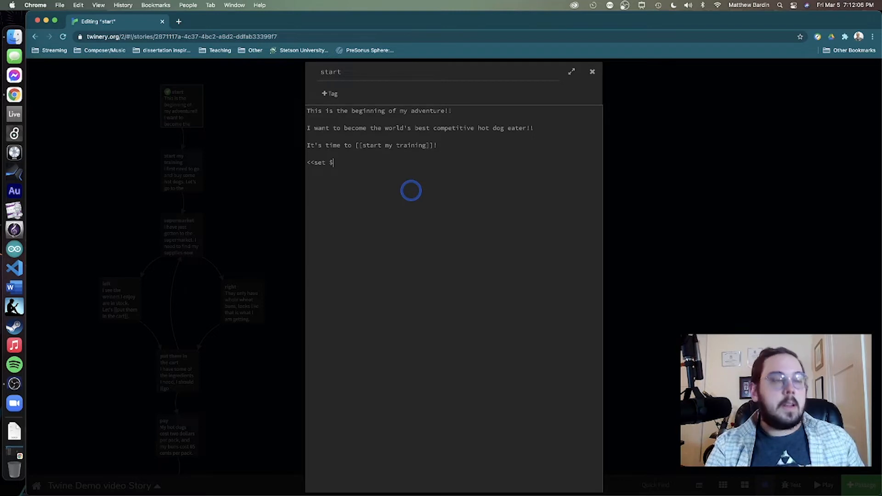
{"action": "type", "text": "Example"}
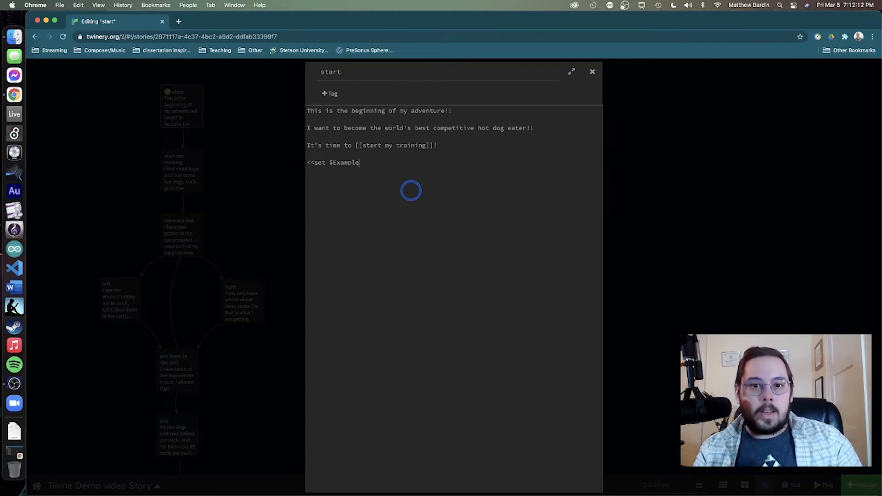
{"action": "key", "text": "BackSpace"}
{"action": "key", "text": "BackSpace"}
{"action": "key", "text": "BackSpace"}
{"action": "key", "text": "BackSpace"}
{"action": "key", "text": "BackSpace"}
{"action": "key", "text": "BackSpace"}
{"action": "key", "text": "BackSpace"}
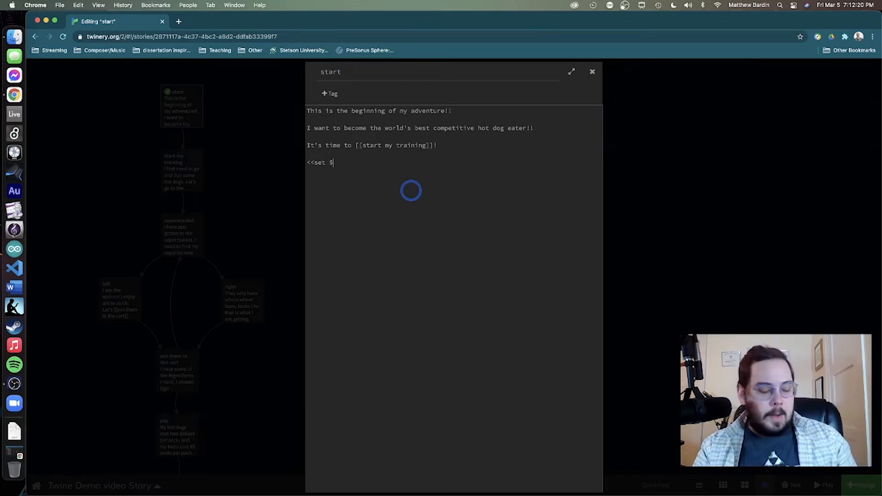
- Complete the set macro in the "start" passage as "<<set $money to 1000>>"
{"action": "type", "text": "money"}
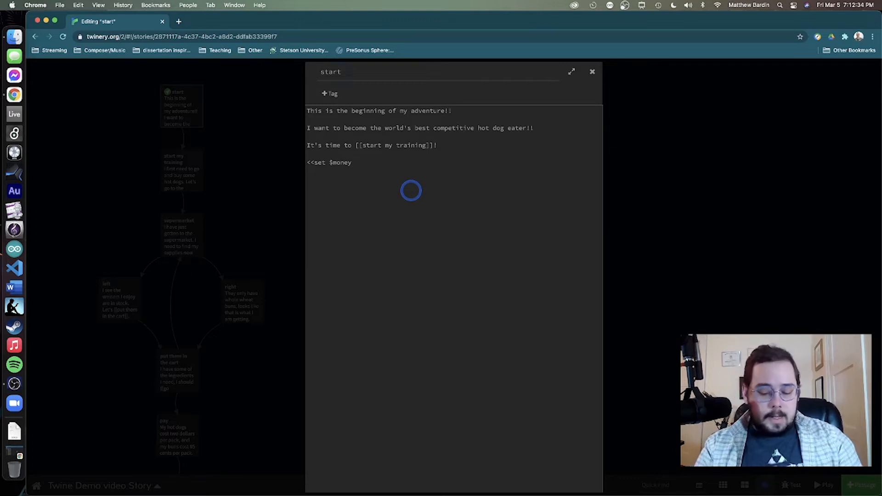
{"action": "type", "text": "100"}
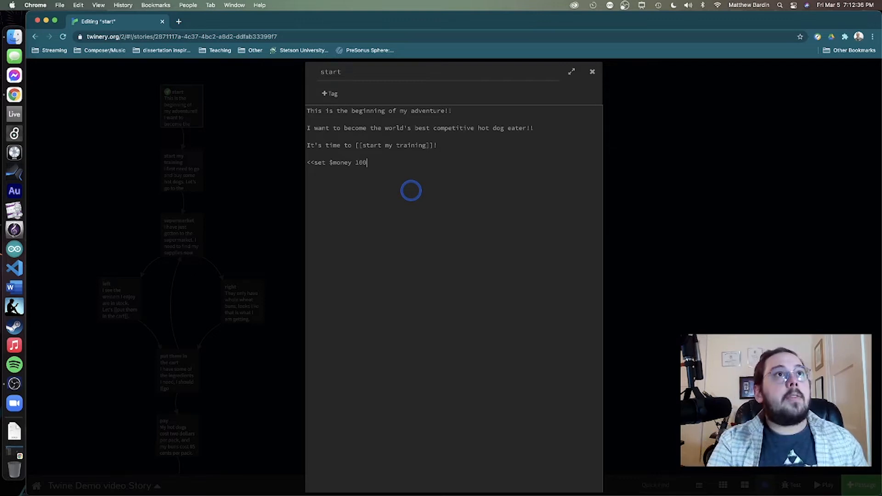
{"action": "type", "text": "0"}
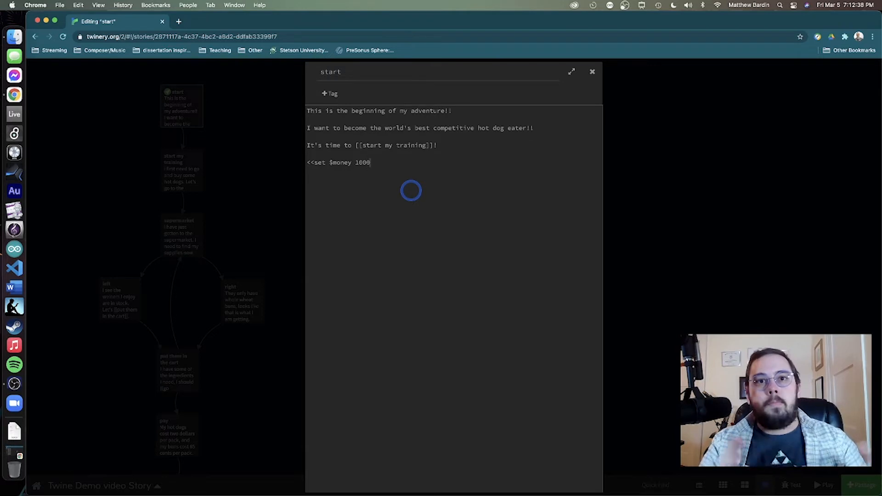
{"action": "left_click", "coordinate": [356, 162]}
{"action": "type", "text": "to 1000"}
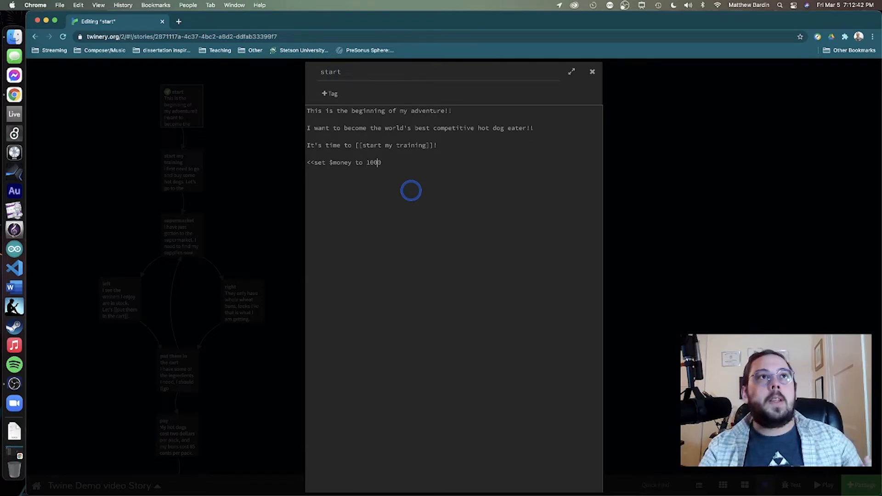
{"action": "type", "text": ">>"}
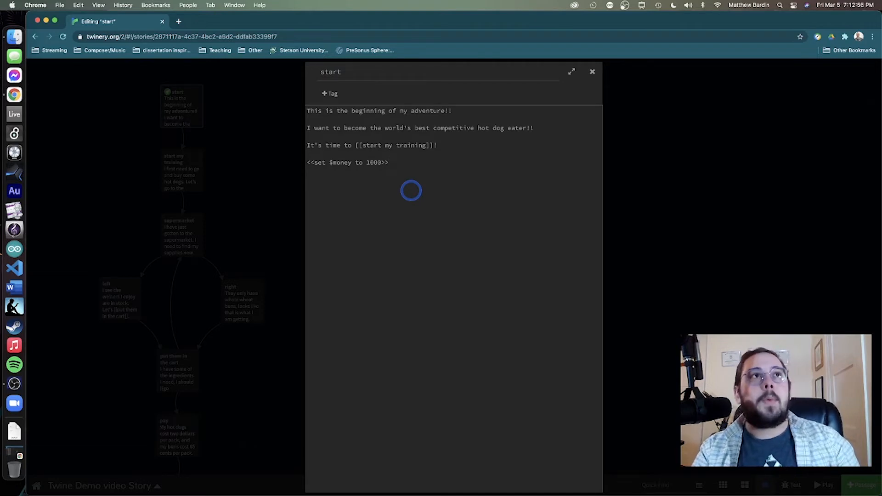
- Add "$money" as a new paragraph below the set macro and play the story to check the variable's output
{"action": "key", "text": "Return"}
{"action": "key", "text": "Return"}
{"action": "type", "text": "$money"}
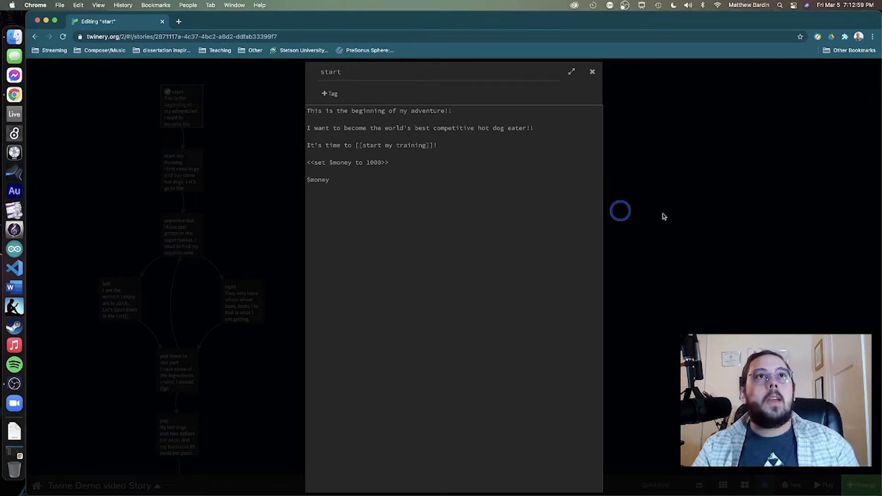
{"action": "left_click", "coordinate": [718, 211]}
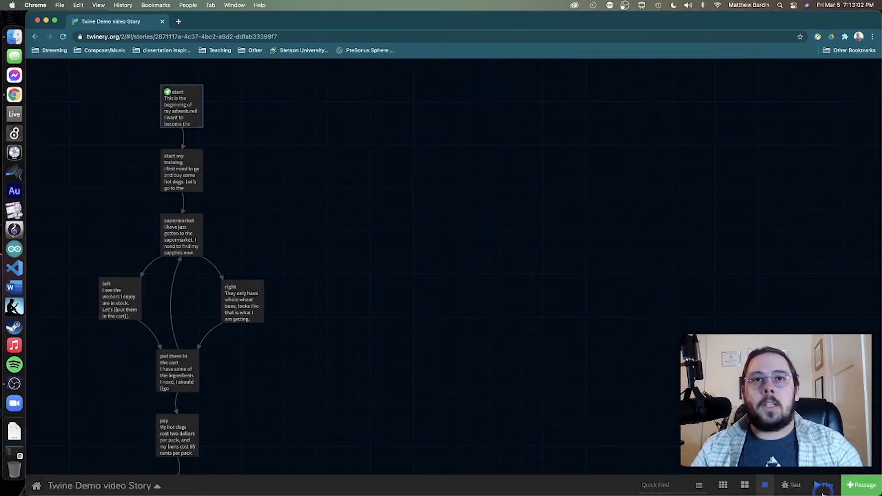
{"action": "left_click", "coordinate": [824, 486]}
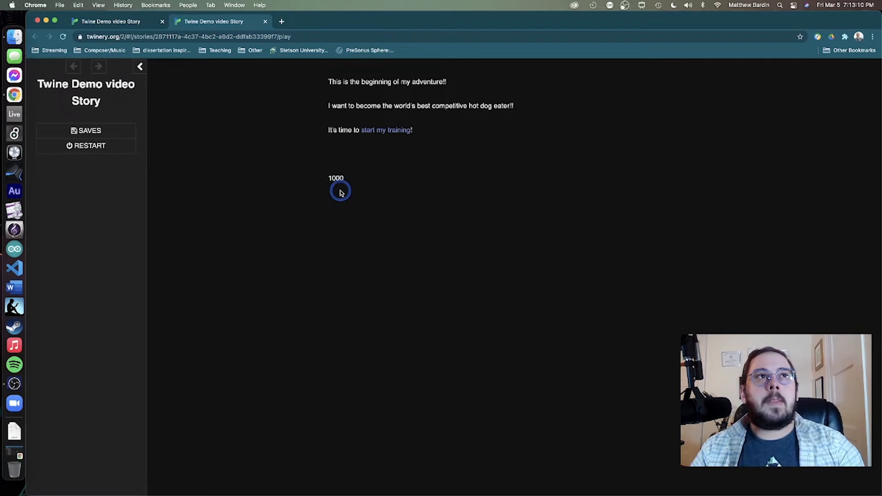
{"action": "left_click", "coordinate": [266, 22]}
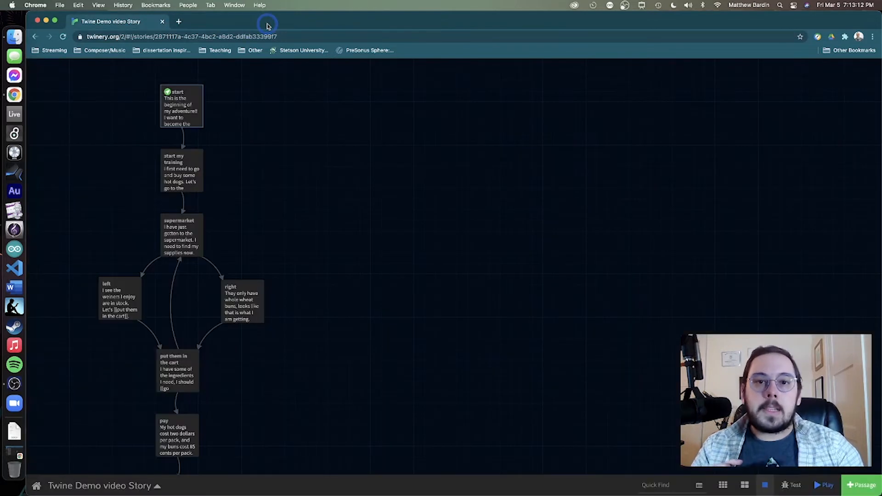
- Reopen the "start" passage and replace the "$money" line with the macro "<<set $hotdogsAte to 0>>" directly below the money macro
{"action": "double_click", "coordinate": [182, 110]}
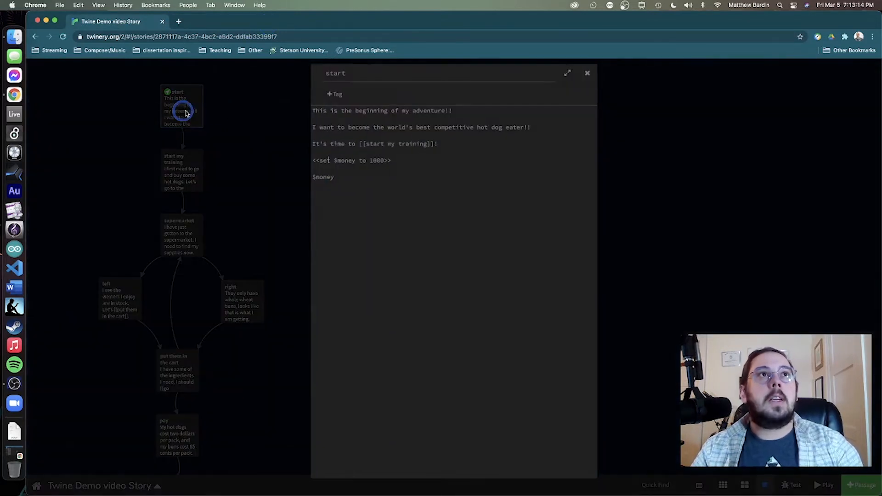
{"action": "left_click_drag", "start_coordinate": [331, 180], "coordinate": [301, 184]}
{"action": "key", "text": "BackSpace"}
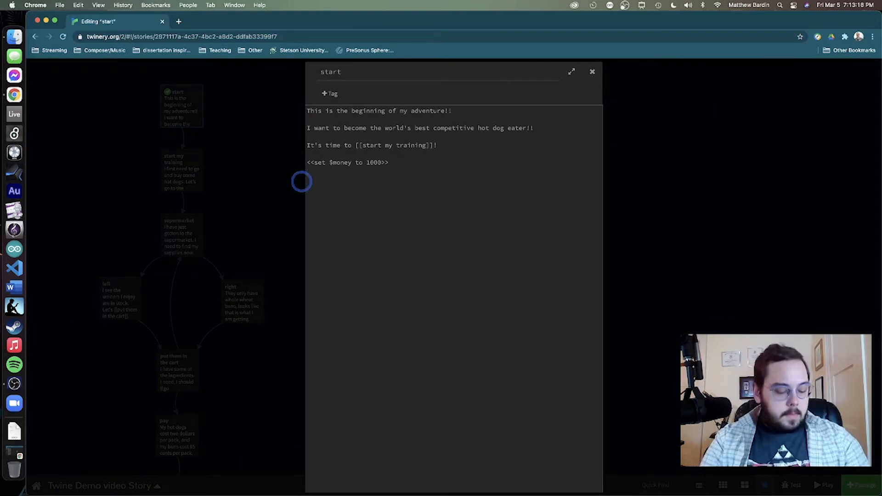
{"action": "type", "text": "<<"}
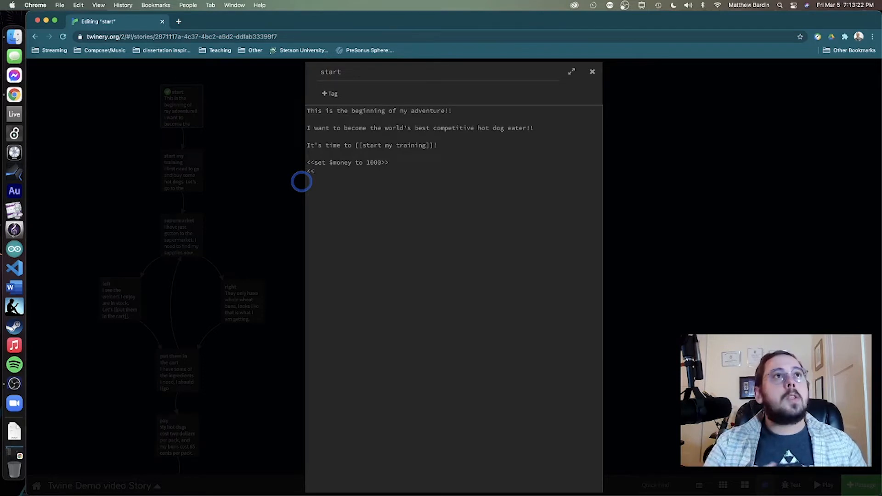
{"action": "type", "text": "set "}
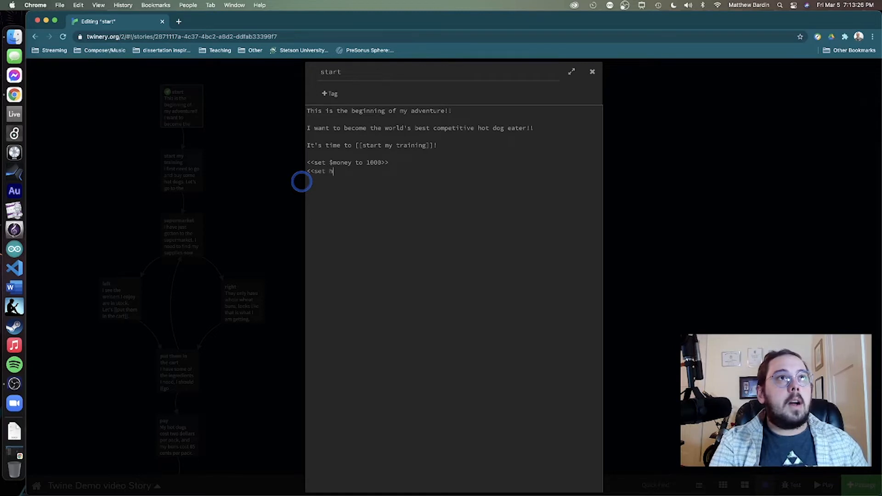
{"action": "type", "text": "$ho"}
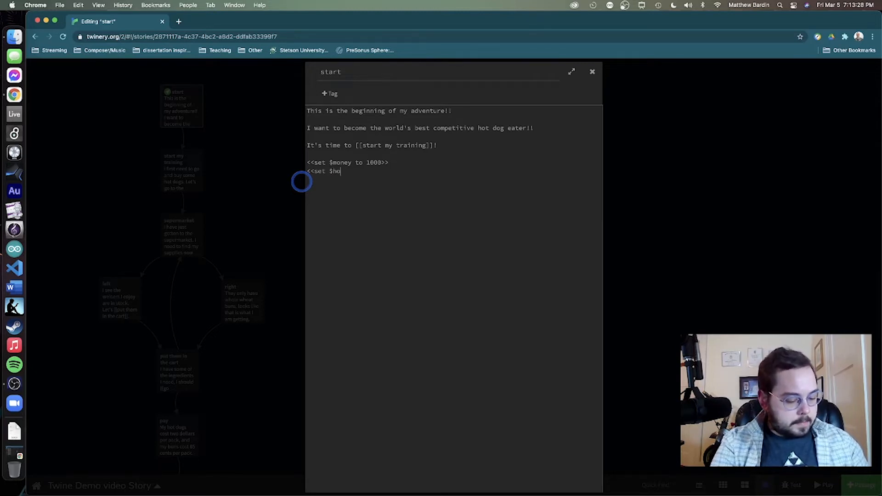
{"action": "type", "text": "tdogs"}
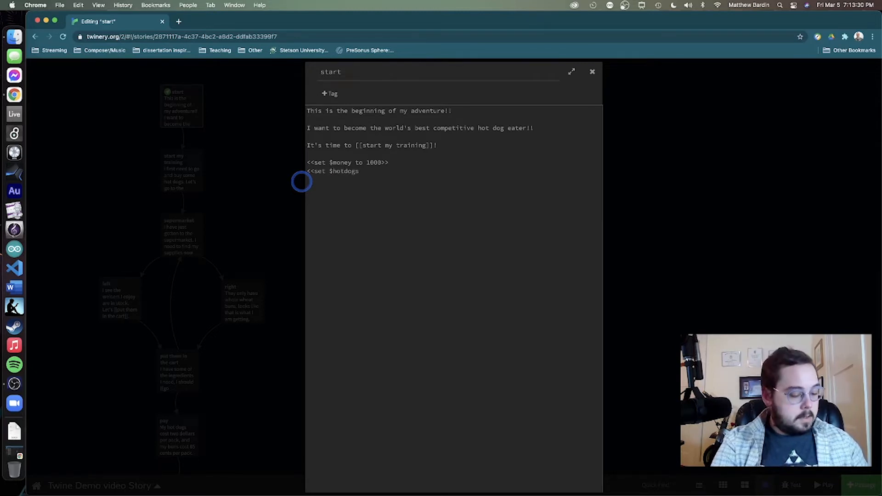
{"action": "type", "text": "Ate"}
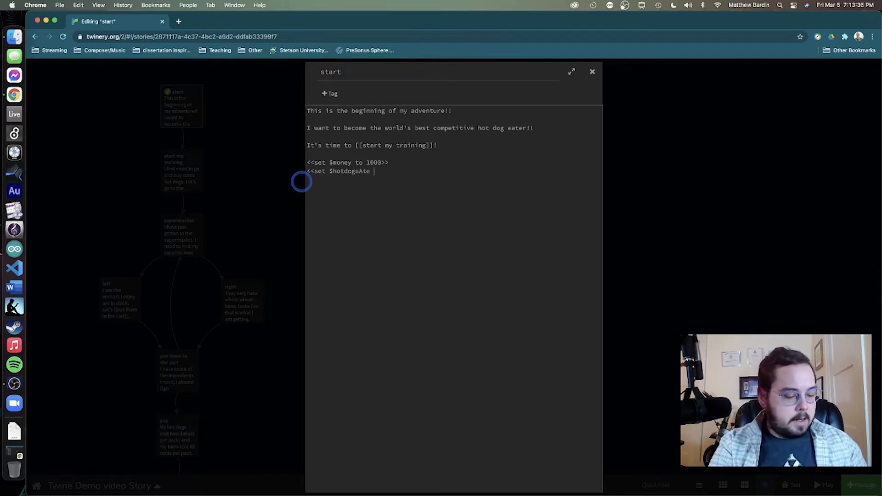
{"action": "type", "text": " to"}
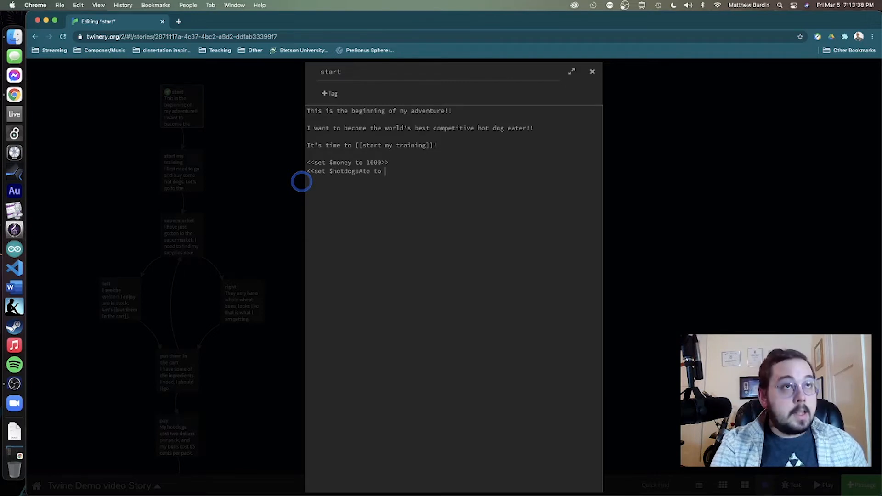
{"action": "type", "text": " 0>>"}
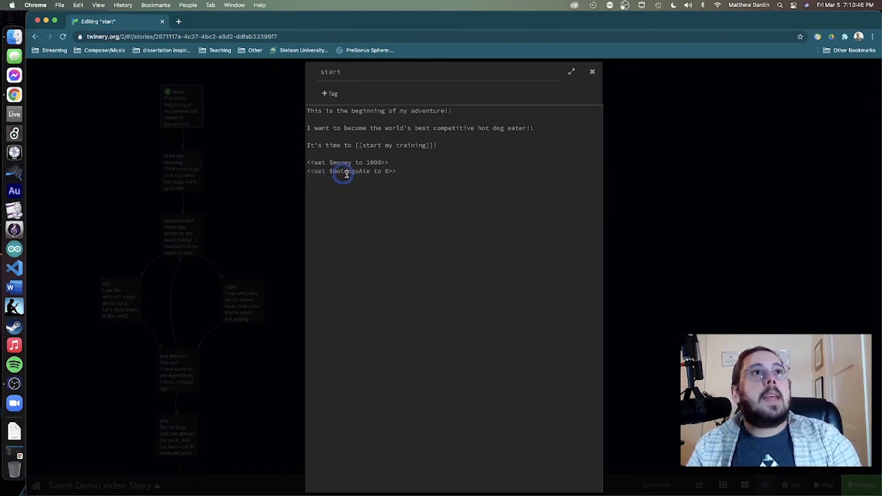
- Try a space between "hotdogs" and "Ate" in the second macro's variable name, and restore the name to "$hotdogsAte"
{"action": "left_click_drag", "start_coordinate": [370, 172], "coordinate": [335, 171]}
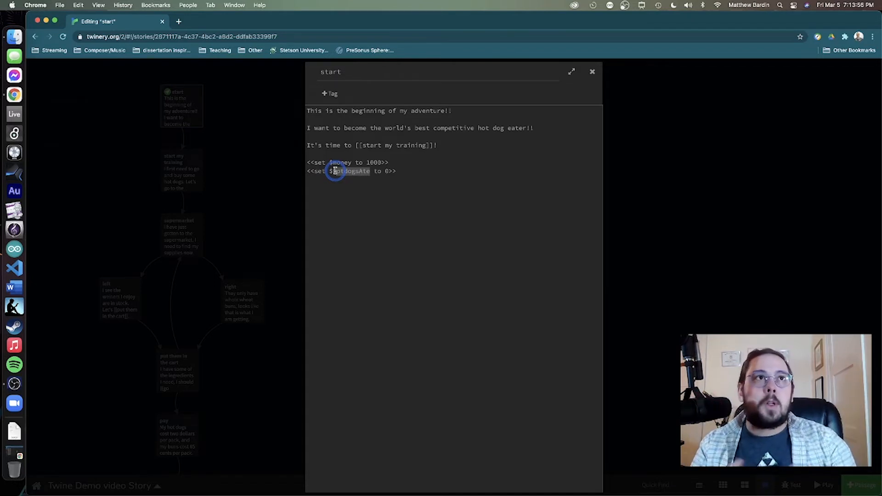
{"action": "left_click", "coordinate": [333, 172]}
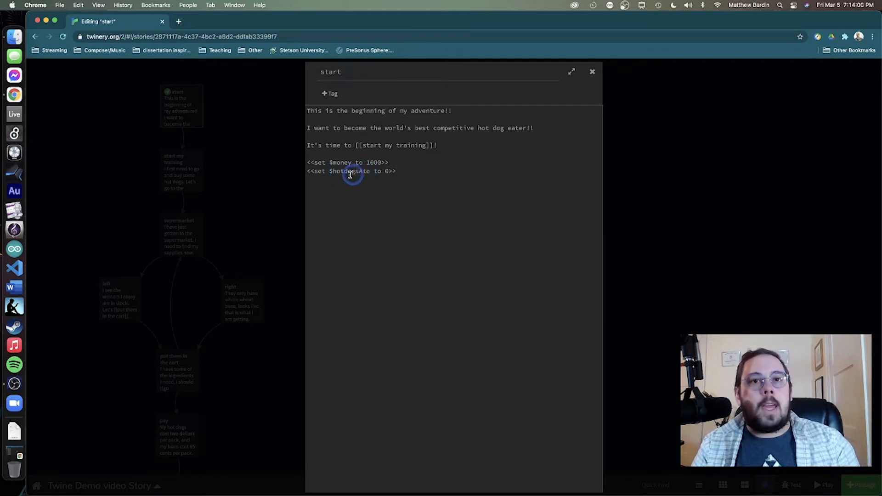
{"action": "left_click_drag", "start_coordinate": [331, 174], "coordinate": [357, 173]}
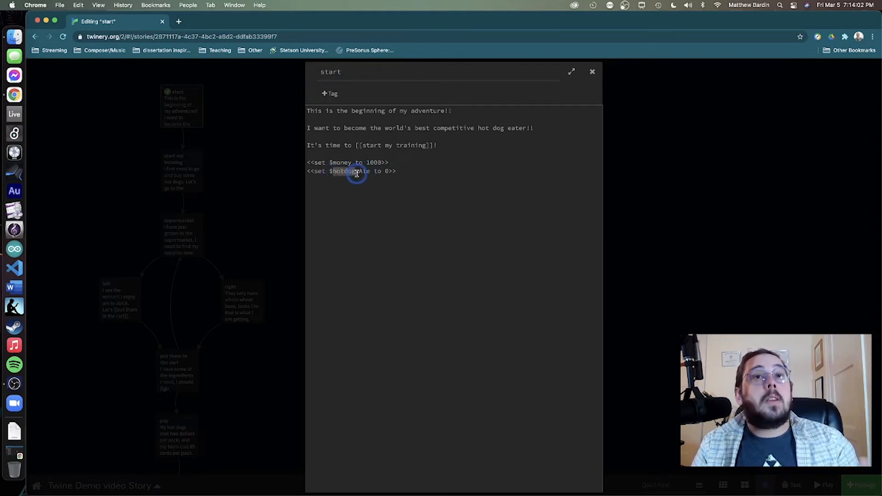
{"action": "left_click", "coordinate": [377, 184]}
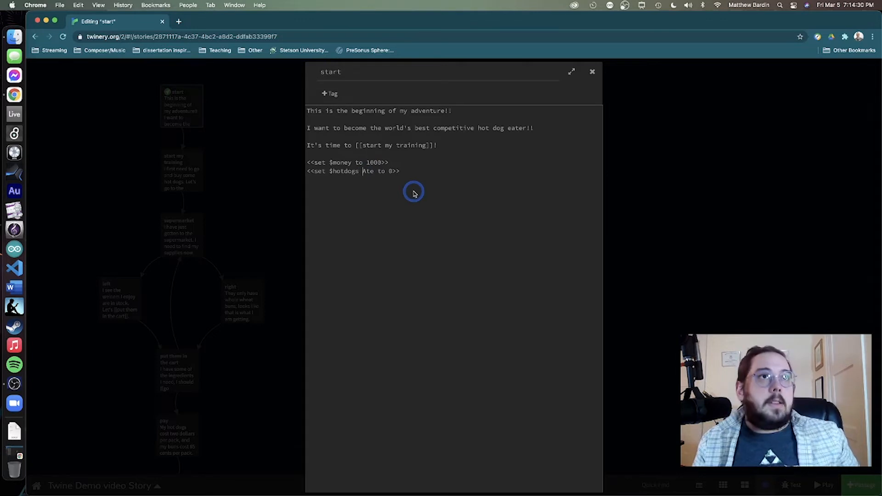
{"action": "left_click", "coordinate": [435, 171]}
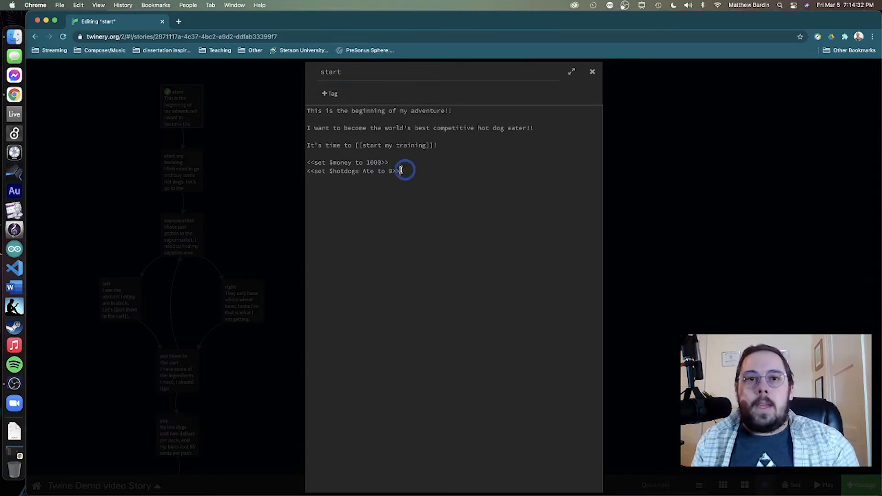
{"action": "left_click_drag", "start_coordinate": [364, 170], "coordinate": [372, 169]}
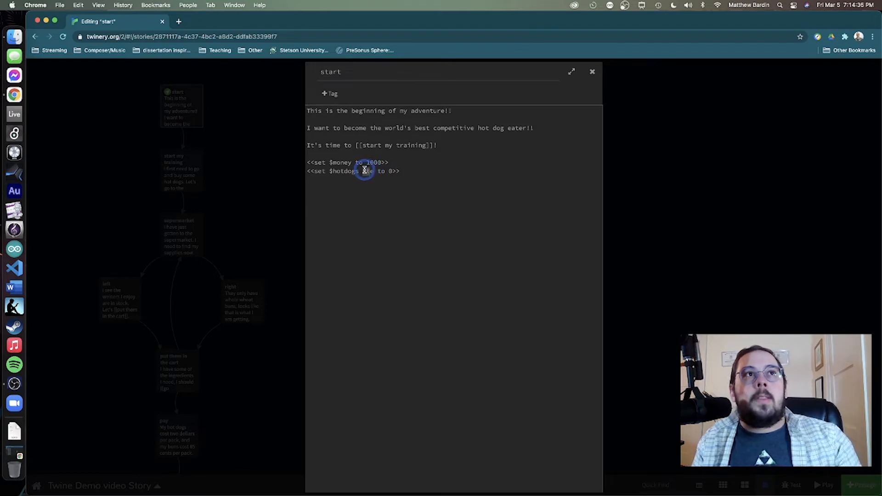
{"action": "left_click", "coordinate": [364, 171]}
{"action": "key", "text": "BackSpace"}
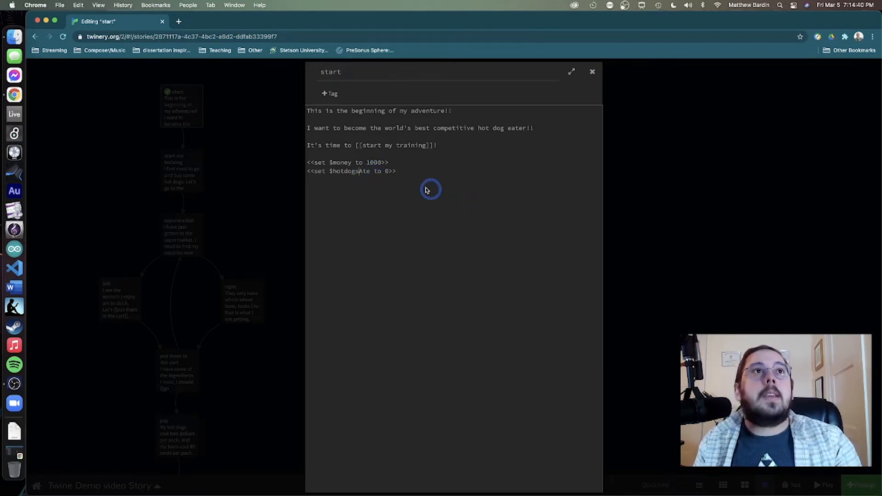
- Add the macro <<set $mood to "excited">> on a new line below the hotdogsAte macro in the "start" passage
{"action": "left_click", "coordinate": [409, 172]}
{"action": "key", "text": "Return"}
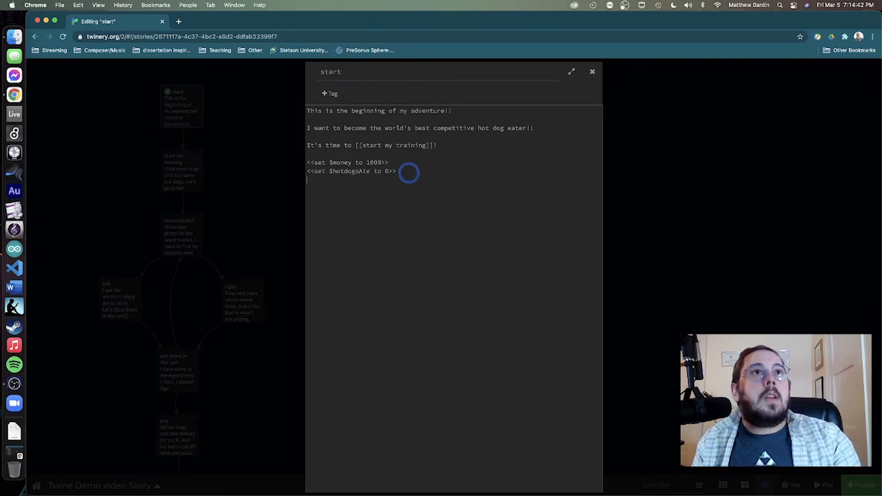
{"action": "type", "text": "<"}
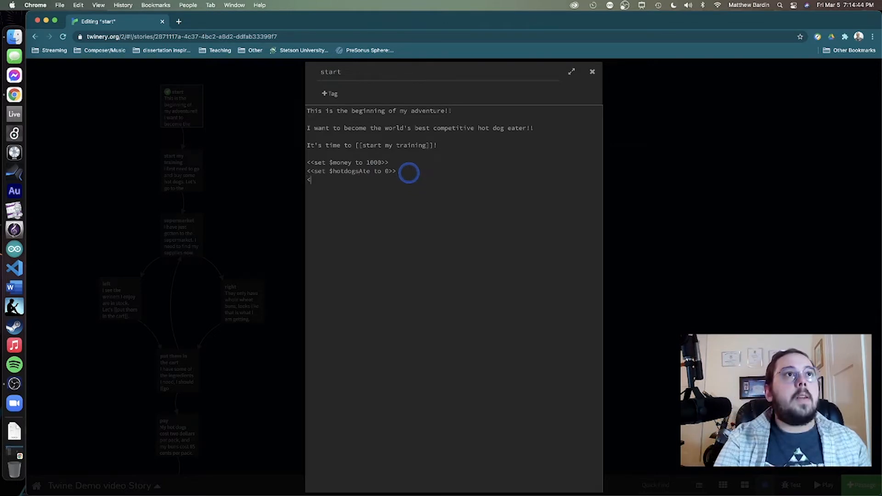
{"action": "type", "text": "<set"}
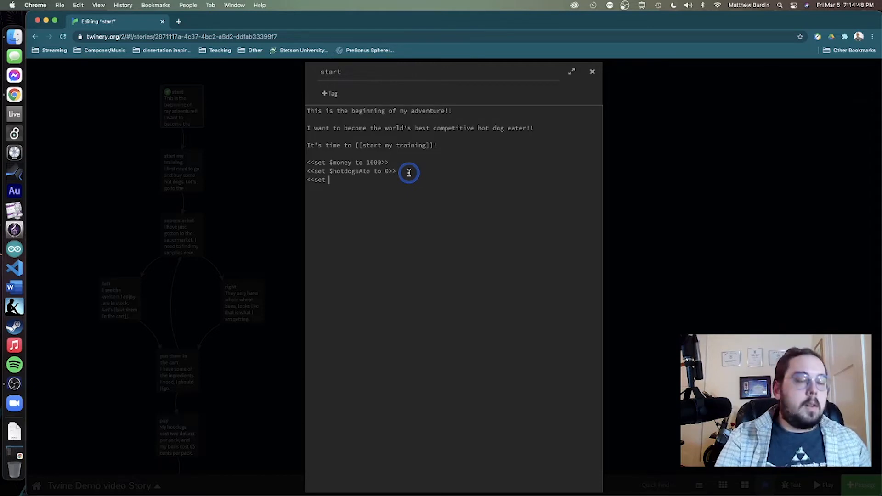
{"action": "type", "text": " $"}
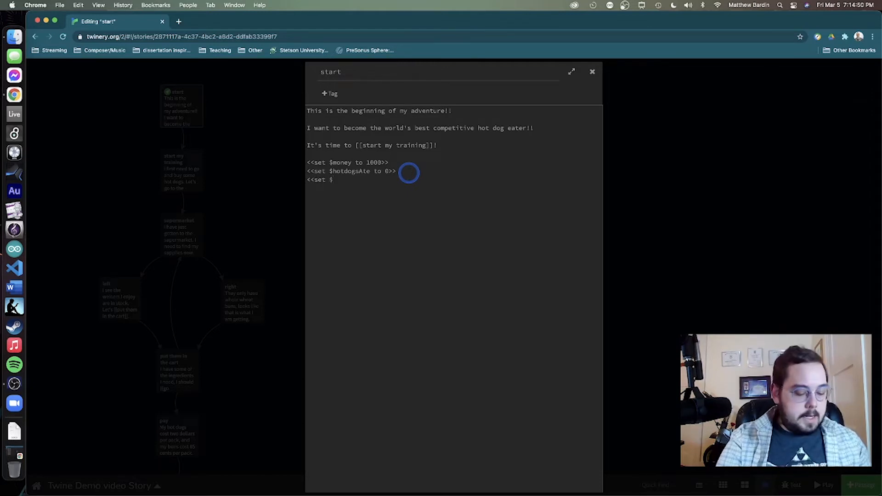
{"action": "type", "text": "moo"}
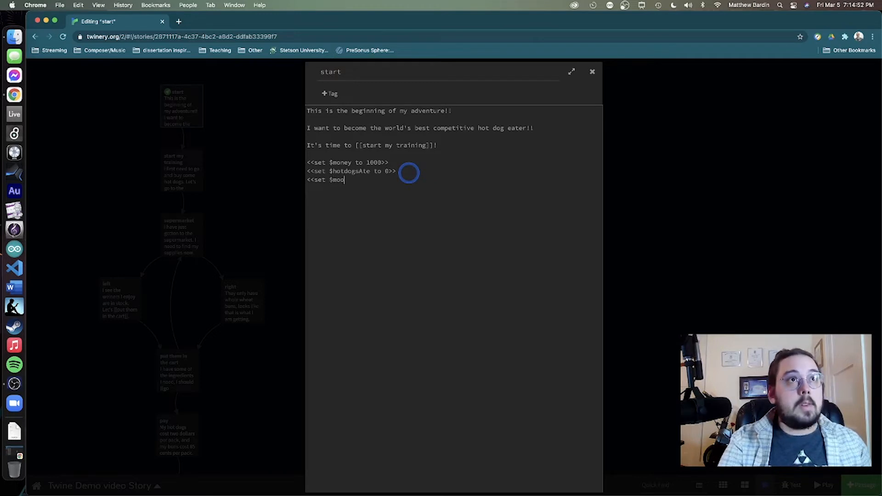
{"action": "type", "text": "d to "}
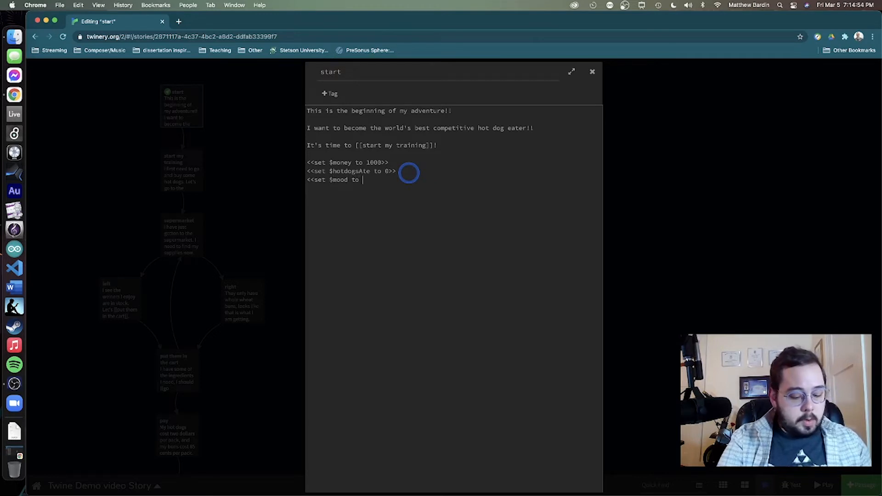
{"action": "type", "text": "\""}
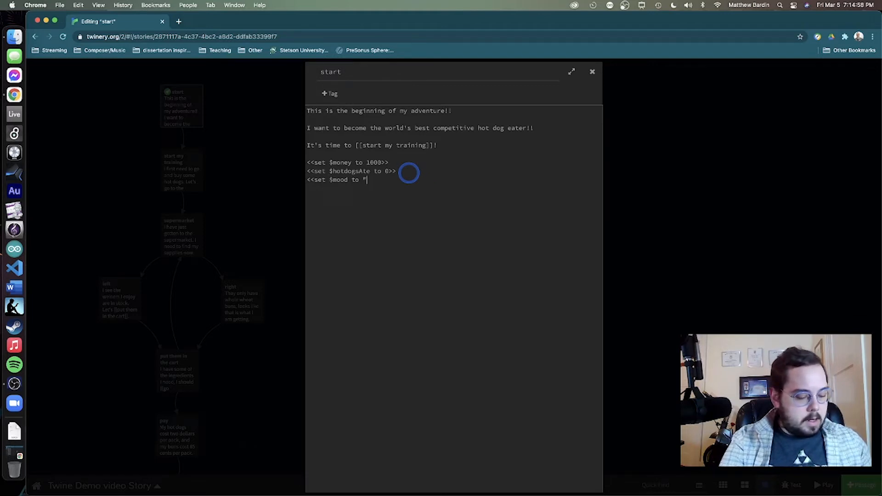
{"action": "type", "text": "eag"}
{"action": "key", "text": "BackSpace"}
{"action": "key", "text": "BackSpace"}
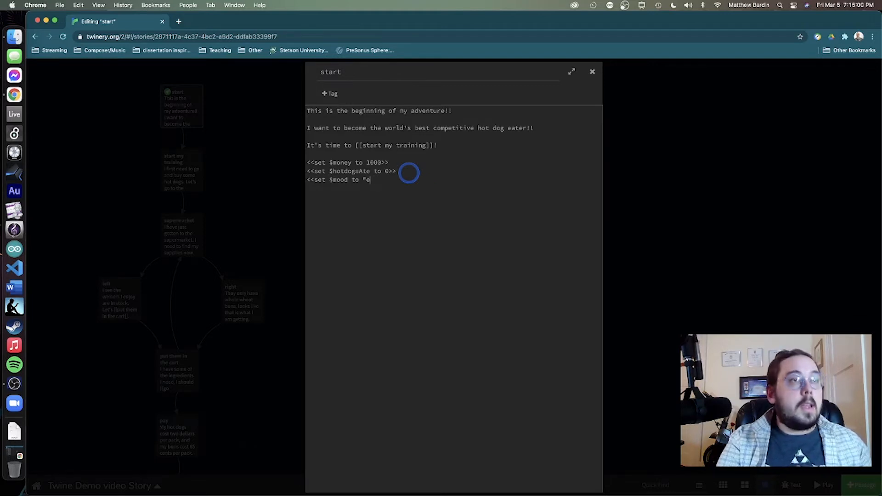
{"action": "type", "text": "xcited"}
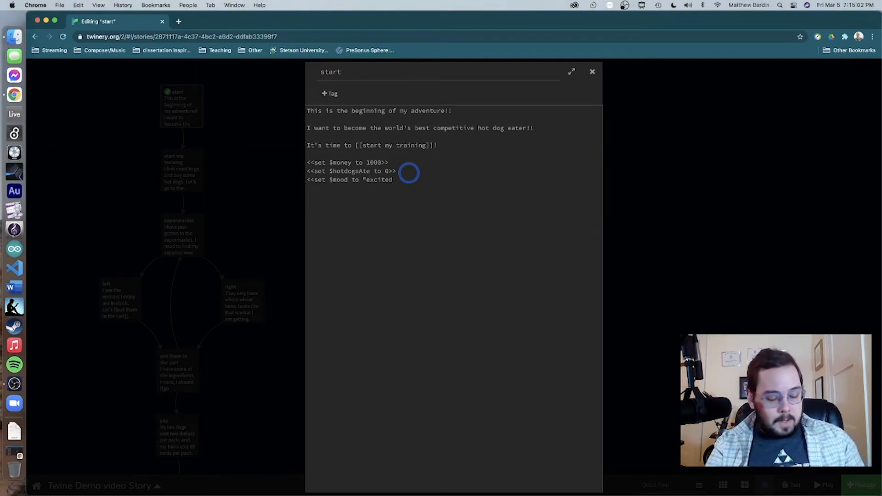
{"action": "type", "text": "\">>"}
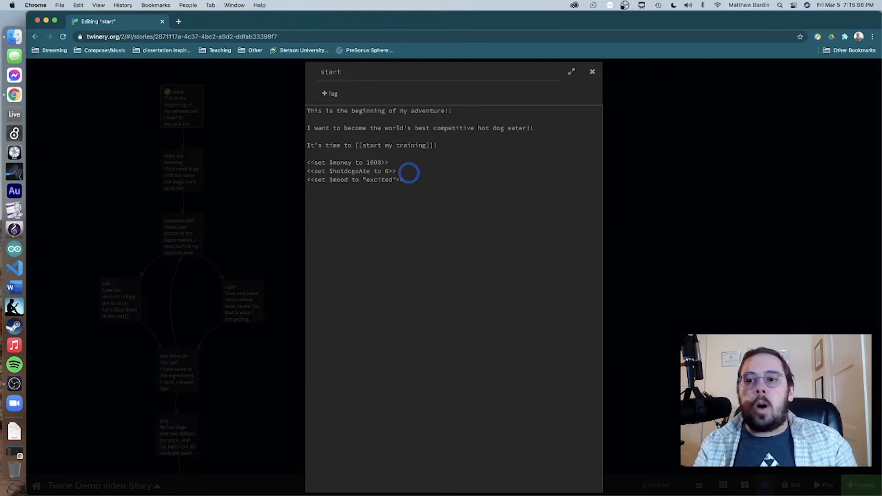
{"action": "left_click", "coordinate": [402, 171]}
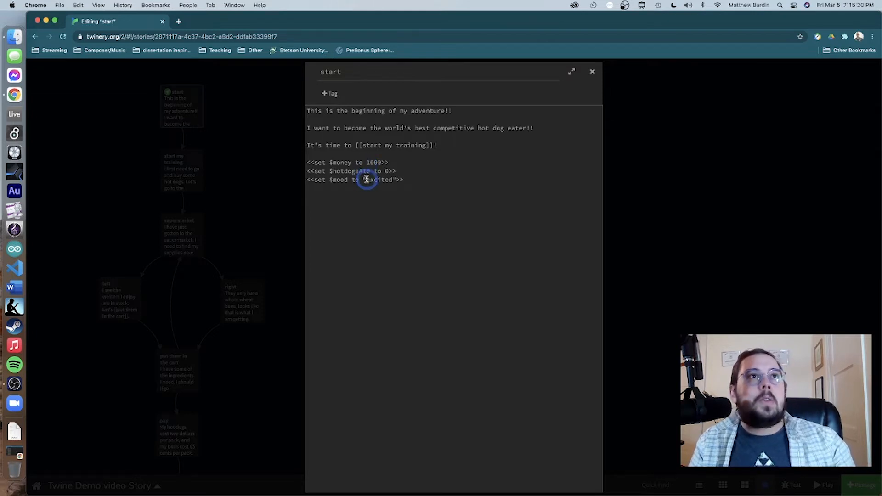
{"action": "left_click_drag", "start_coordinate": [367, 180], "coordinate": [394, 181]}
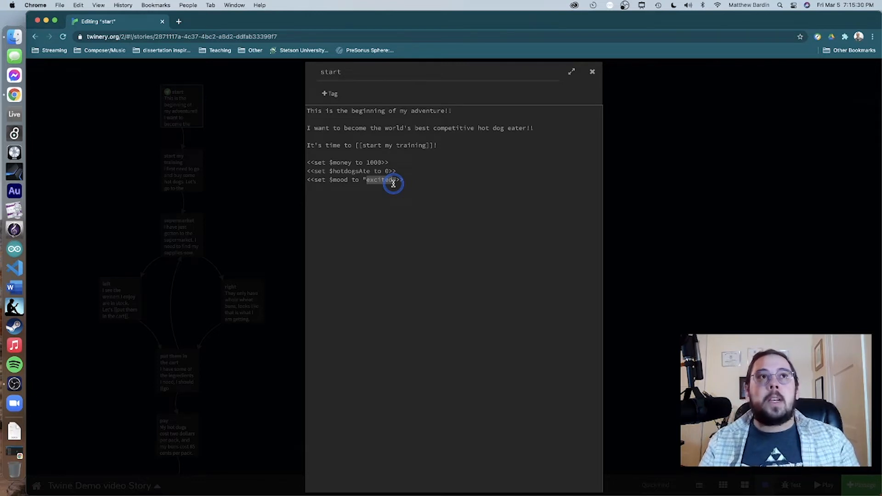
{"action": "left_click", "coordinate": [351, 180]}
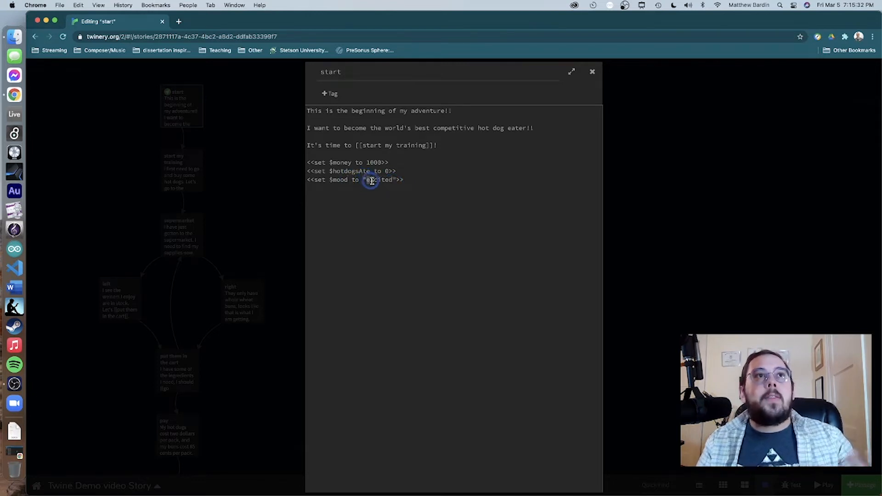
{"action": "left_click_drag", "start_coordinate": [372, 180], "coordinate": [392, 184]}
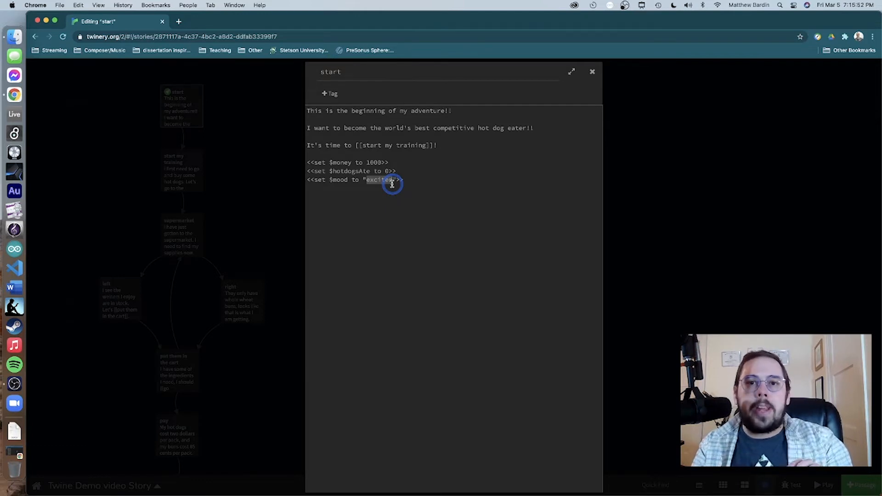
{"action": "left_click", "coordinate": [445, 220]}
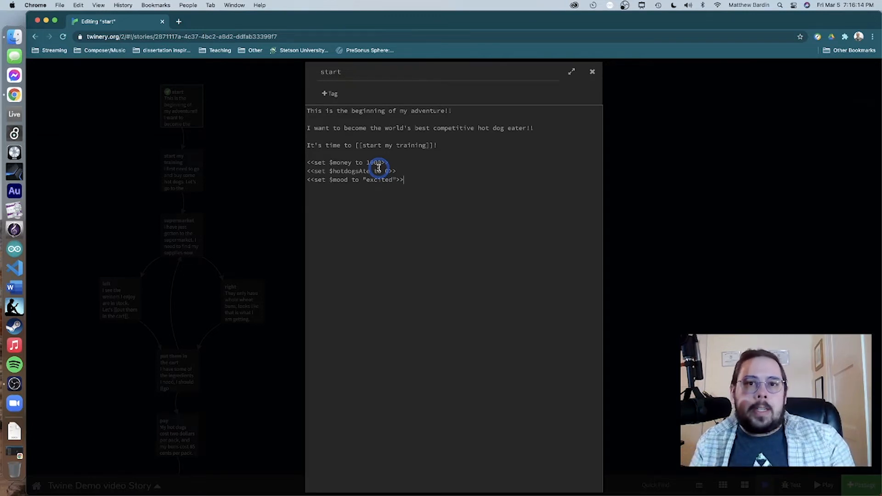
- Close the "start" passage and review the text of the "start my training", "supermarket" and "start" passages in turn
{"action": "left_click", "coordinate": [637, 205]}
{"action": "double_click", "coordinate": [182, 172]}
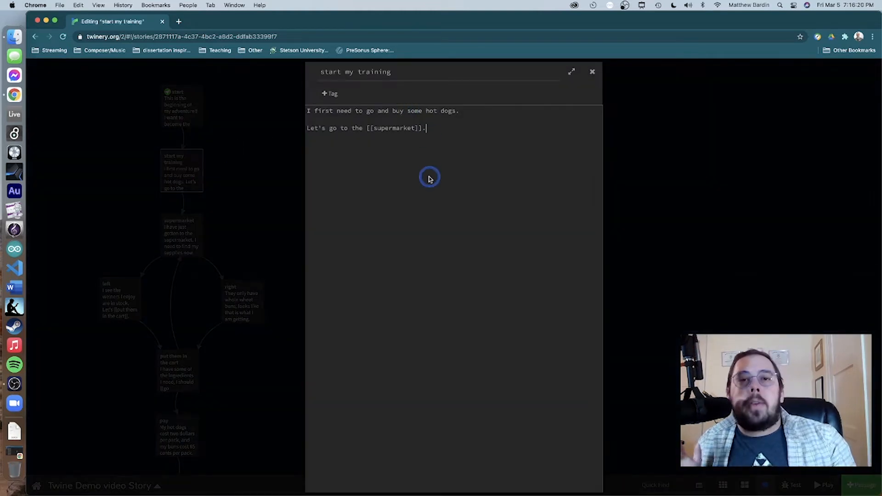
{"action": "left_click", "coordinate": [592, 74]}
{"action": "double_click", "coordinate": [170, 233]}
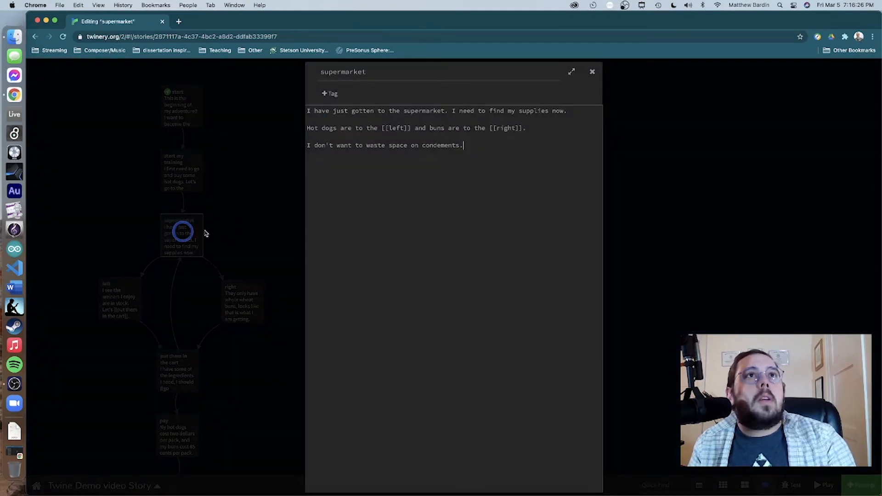
{"action": "left_click", "coordinate": [619, 215]}
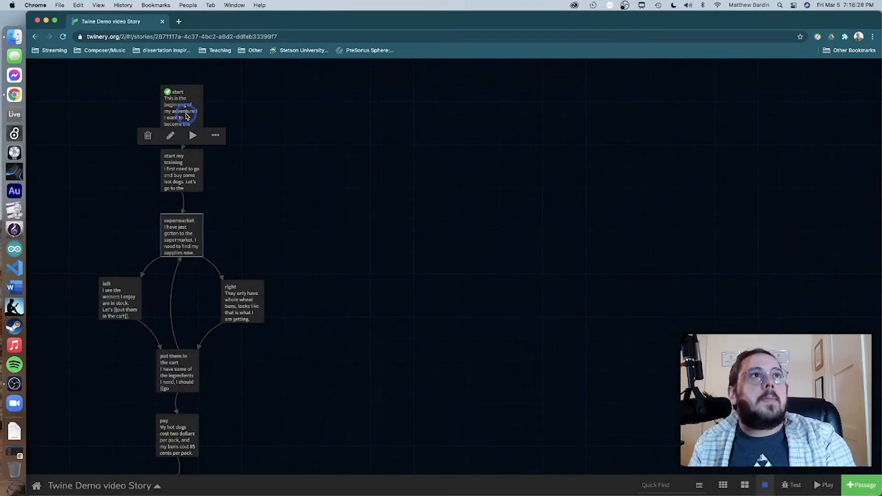
{"action": "double_click", "coordinate": [183, 114]}
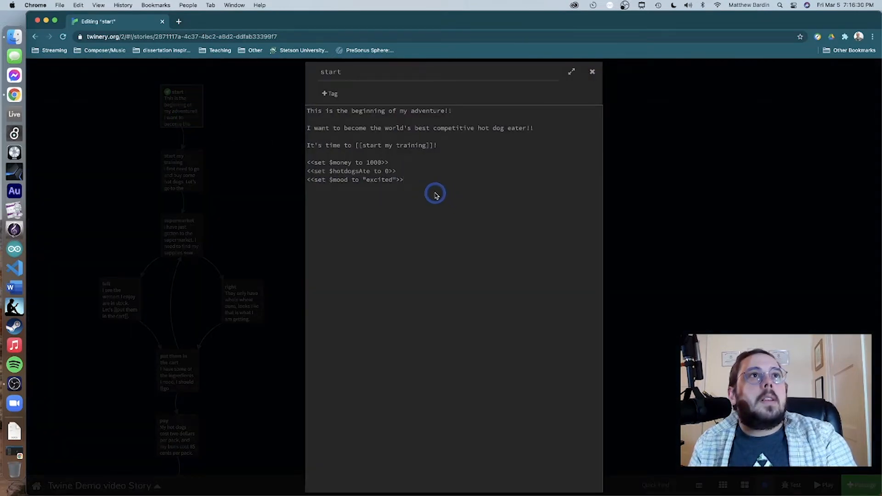
{"action": "left_click", "coordinate": [593, 72]}
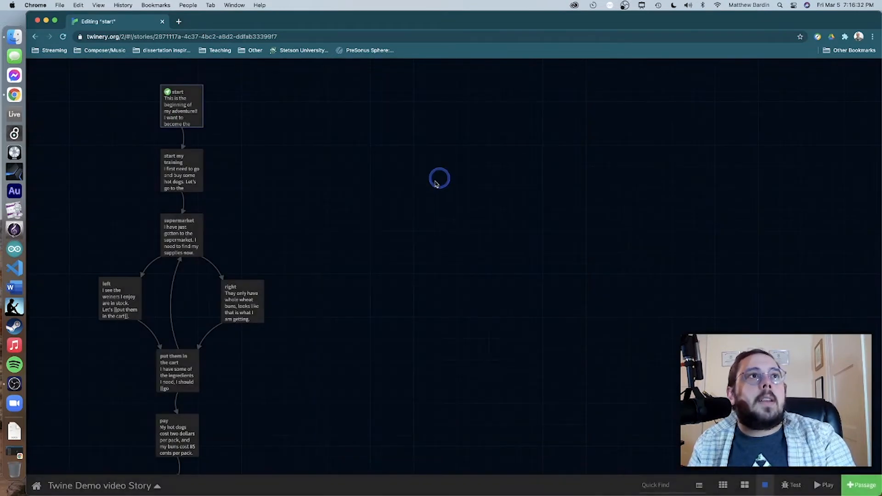
- Open the "supermarket" passage and begin a set macro for the variable $dogPrice as a new paragraph below the existing text
{"action": "double_click", "coordinate": [194, 232]}
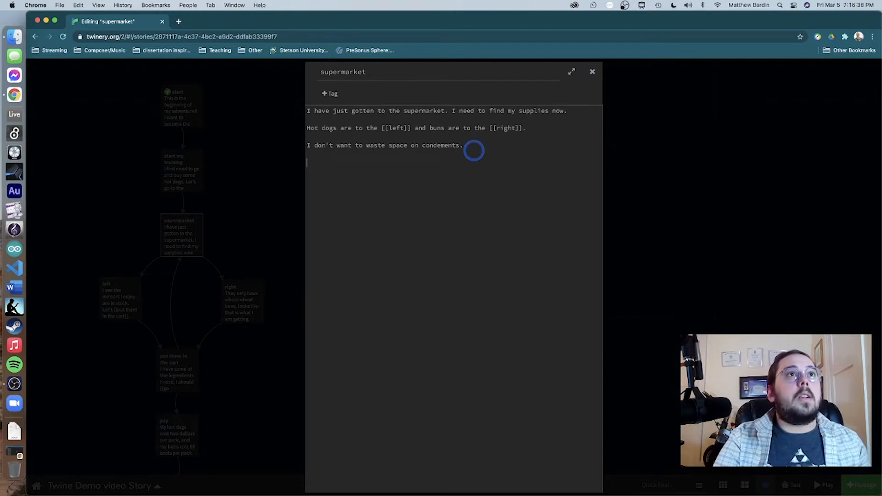
{"action": "type", "text": "<<set"}
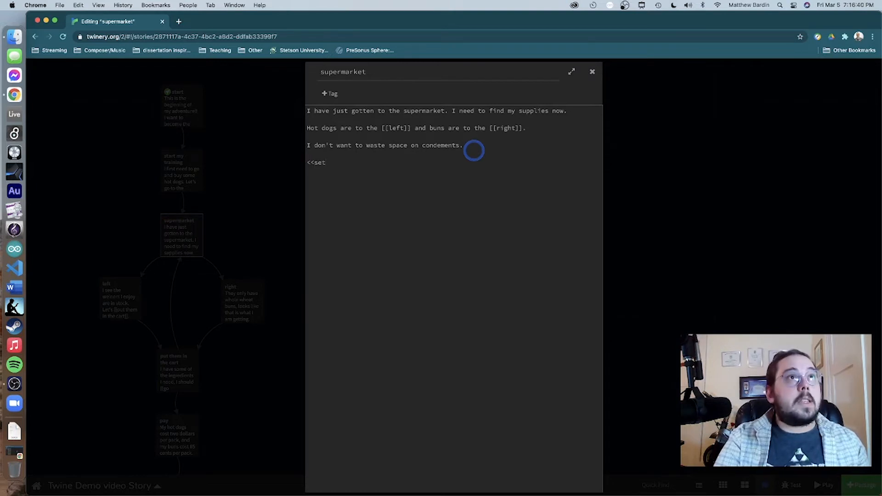
{"action": "type", "text": " $"}
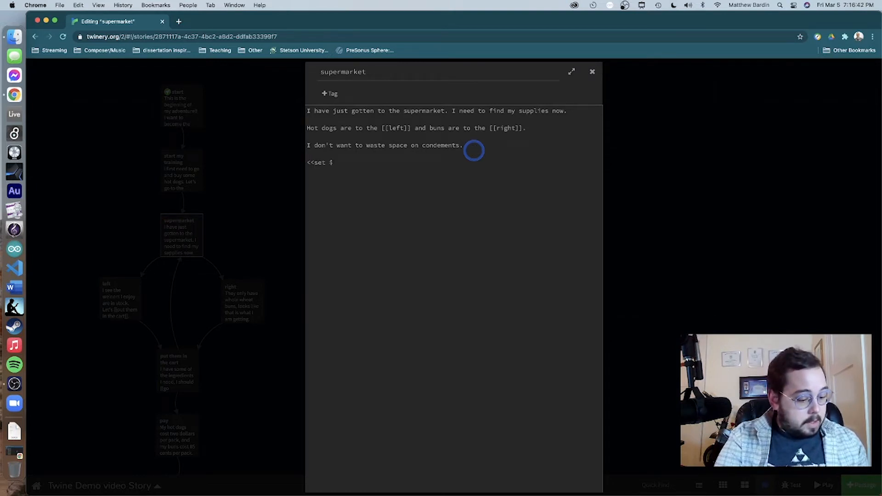
{"action": "type", "text": "dogP"}
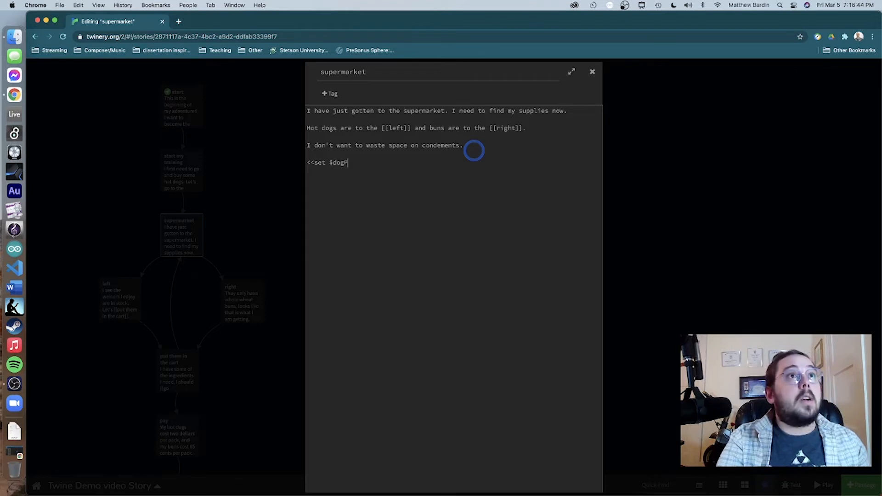
{"action": "type", "text": "rice "}
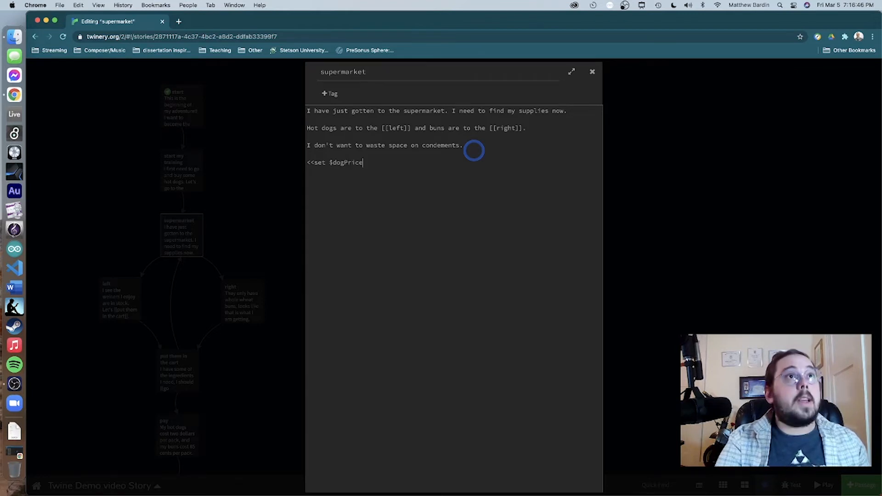
- Complete the macro in the supermarket passage as <<set $dogPrice to 2>> and start a new line below it
{"action": "type", "text": "to "}
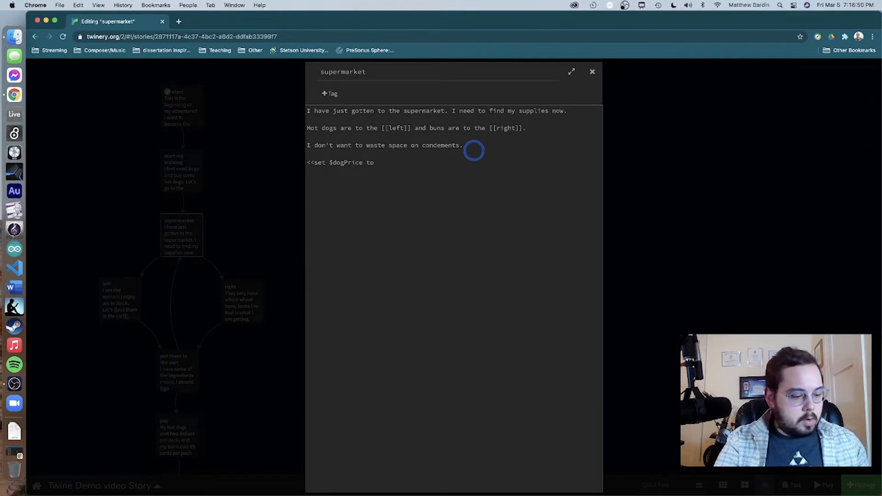
{"action": "type", "text": "2"}
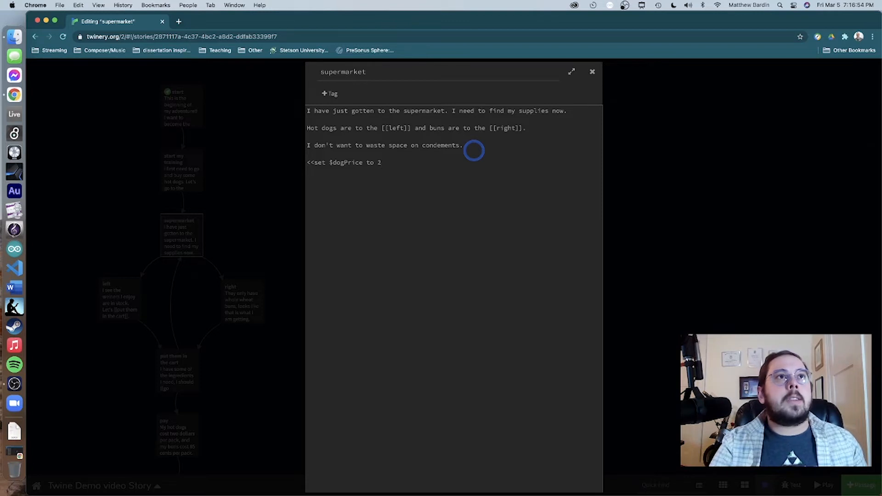
{"action": "type", "text": ">>"}
{"action": "key", "text": "Return"}
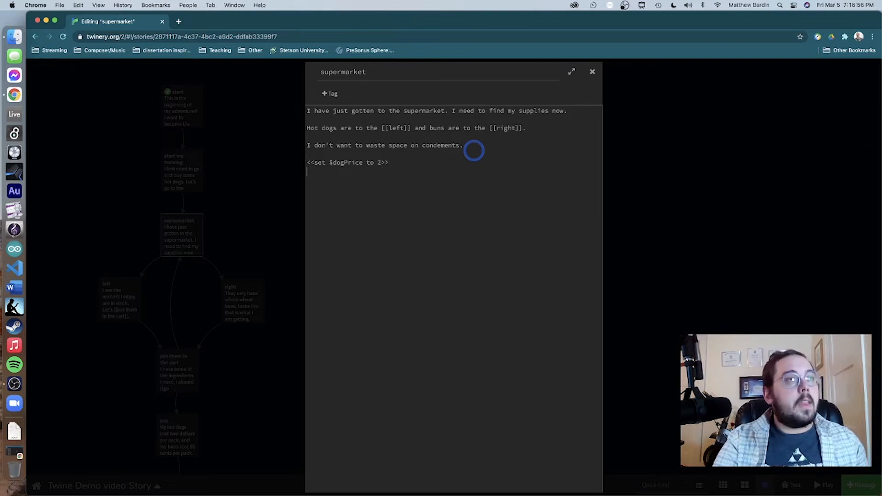
- Add the macro <<set $bunPrice to 0.85>> below the hot dog price and close the supermarket passage
{"action": "type", "text": "<<set"}
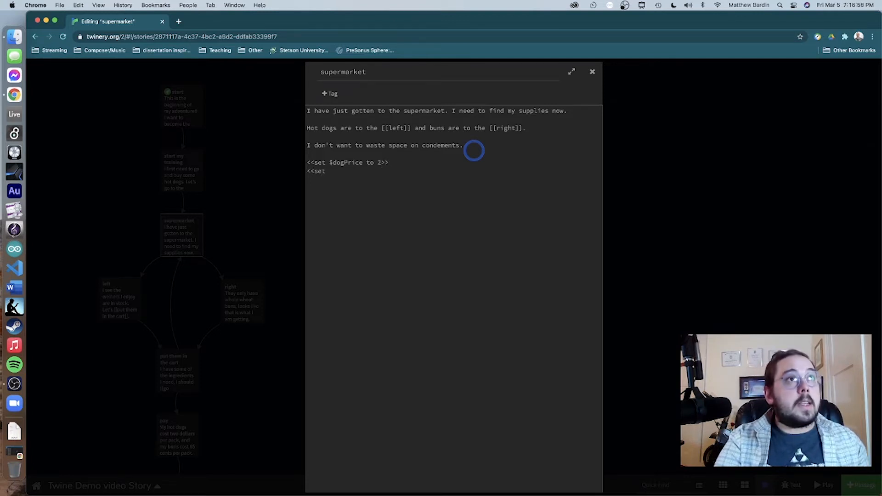
{"action": "type", "text": " $bu"}
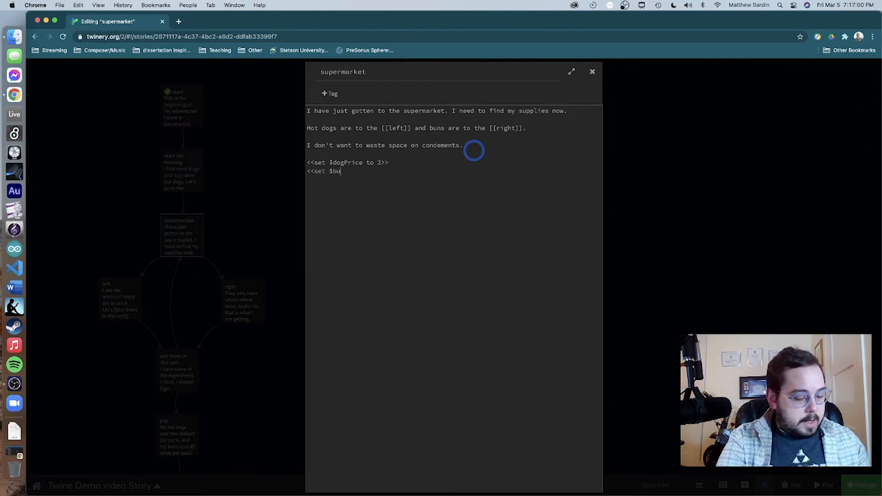
{"action": "type", "text": "nPrice "}
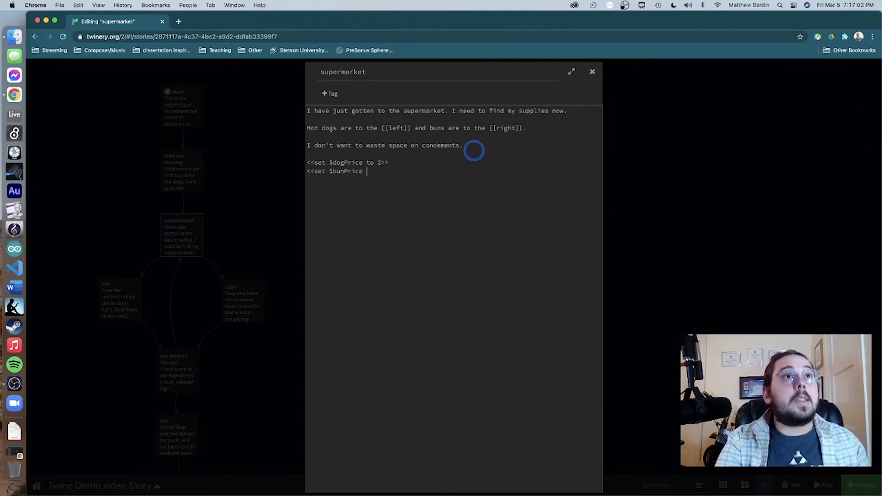
{"action": "type", "text": "to "}
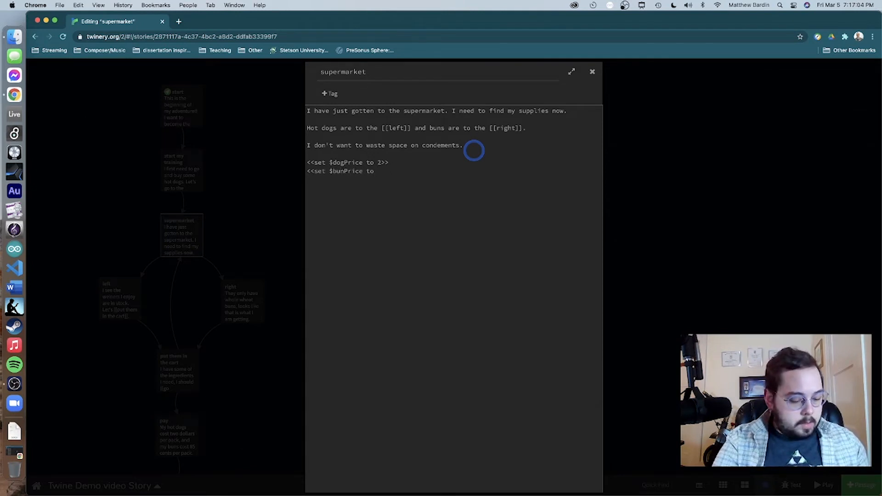
{"action": "type", "text": "0.8"}
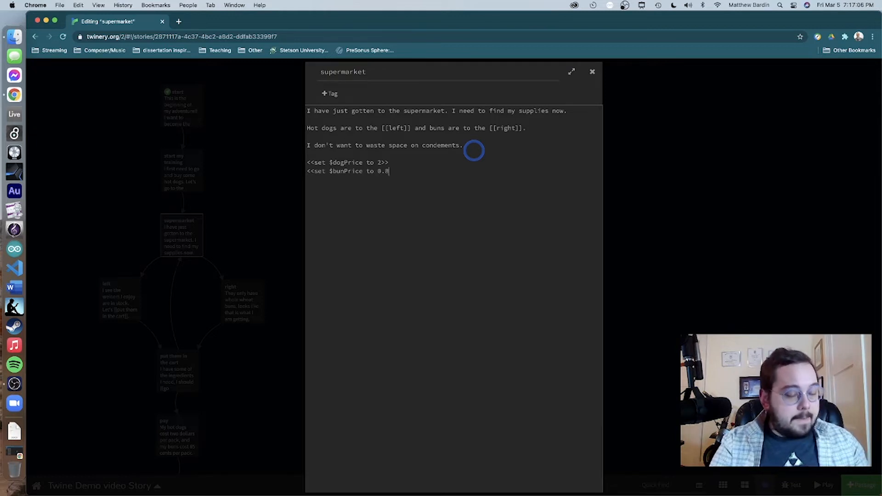
{"action": "type", "text": "5>>"}
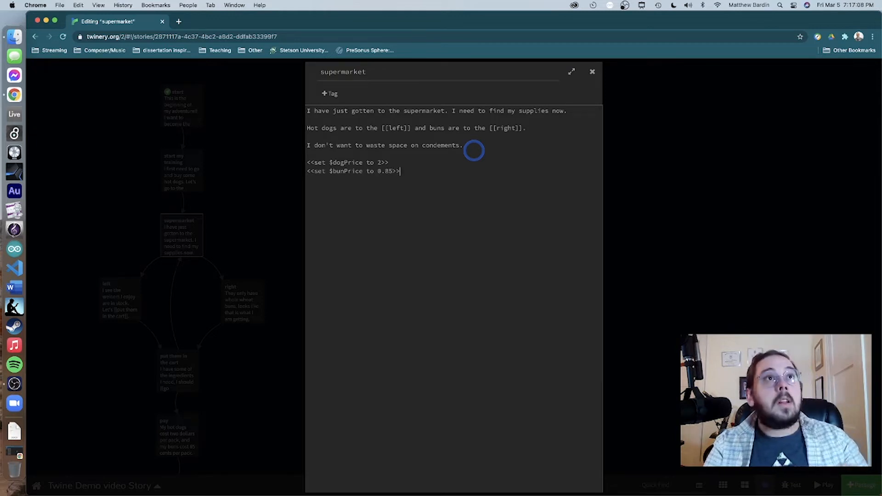
{"action": "left_click", "coordinate": [690, 240]}
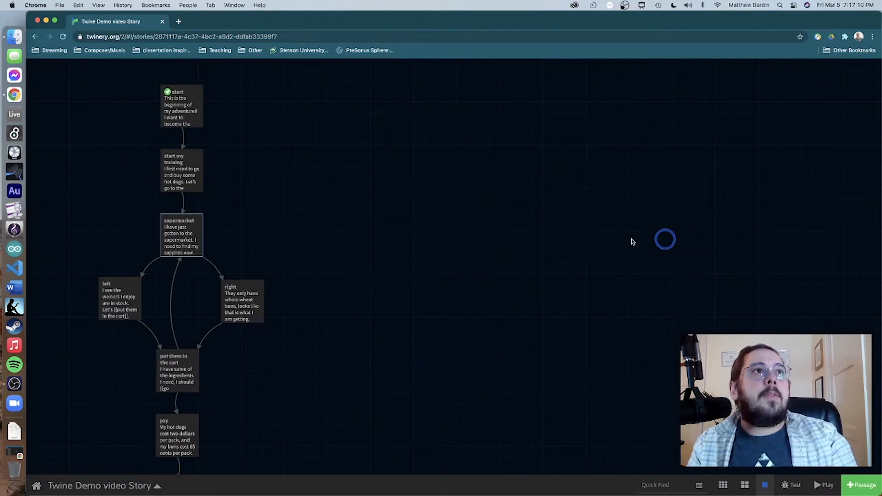
- In the pay passage, replace the word "two" in the hot dog cost with the variable $dogPrice
{"action": "scroll", "coordinate": [131, 374], "scroll_direction": "down", "scroll_amount": 3}
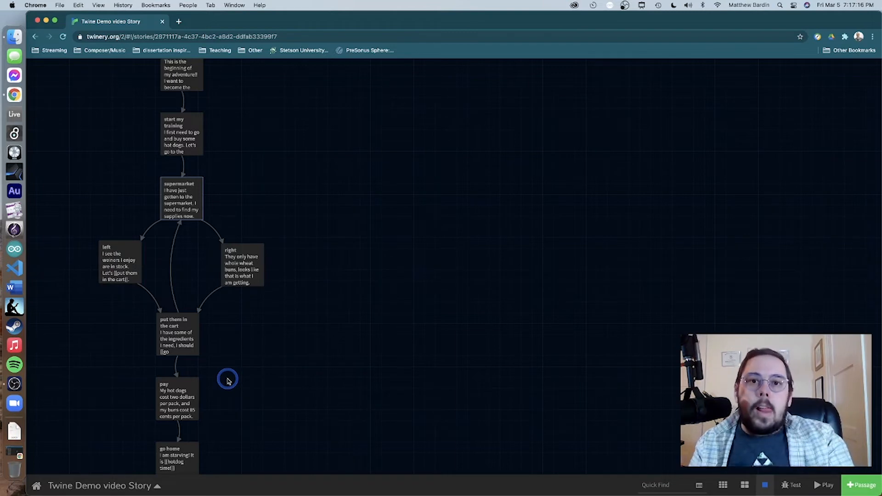
{"action": "double_click", "coordinate": [175, 386]}
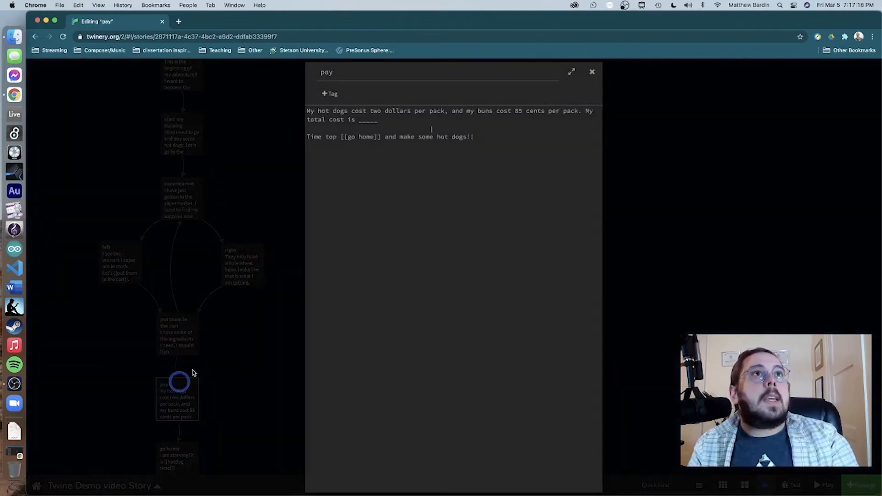
{"action": "left_click_drag", "start_coordinate": [411, 111], "coordinate": [369, 111]}
{"action": "left_click", "coordinate": [370, 111]}
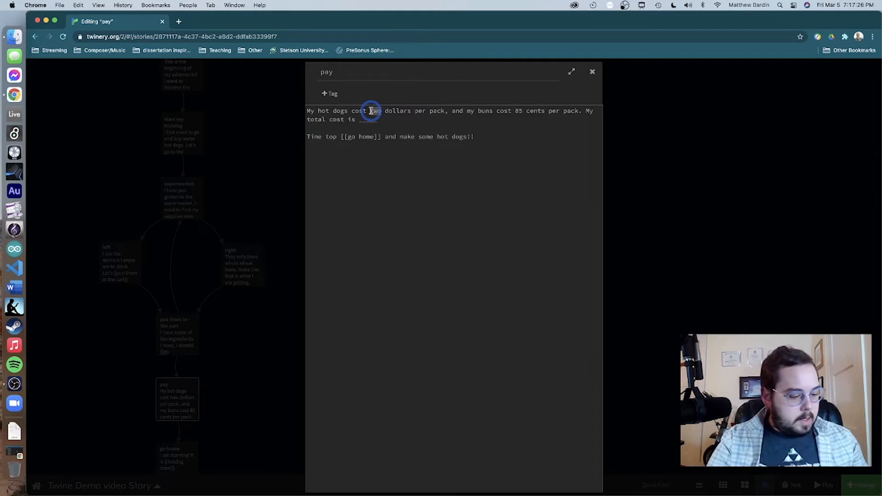
{"action": "type", "text": "$dogPrice"}
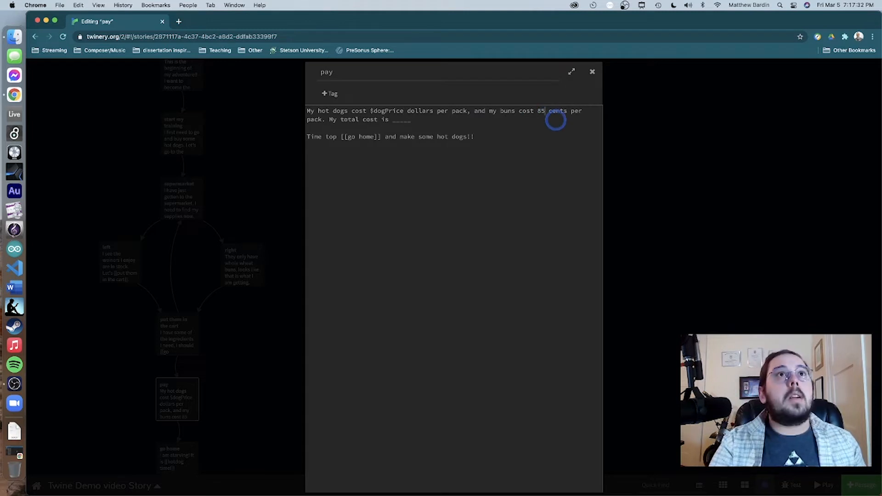
- Replace "85 cents" in the bun cost with "$bunPrice dollars" and close the pay passage
{"action": "key", "text": "BackSpace"}
{"action": "key", "text": "BackSpace"}
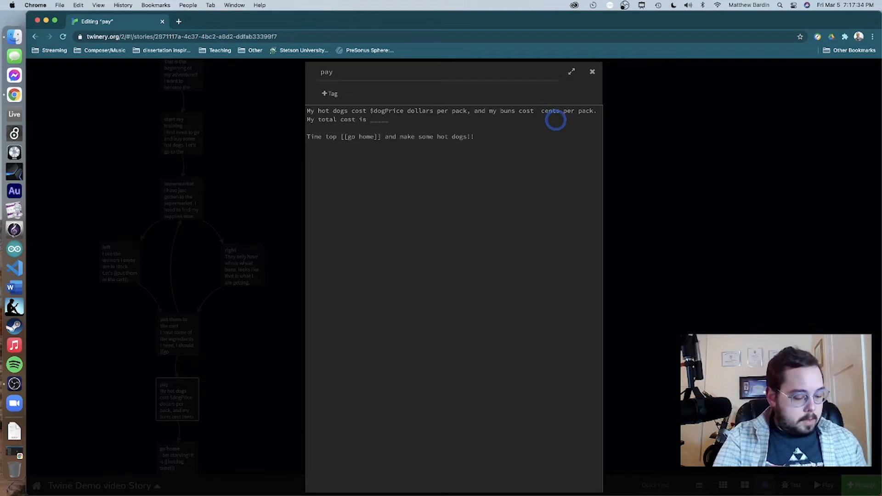
{"action": "type", "text": "$bun"}
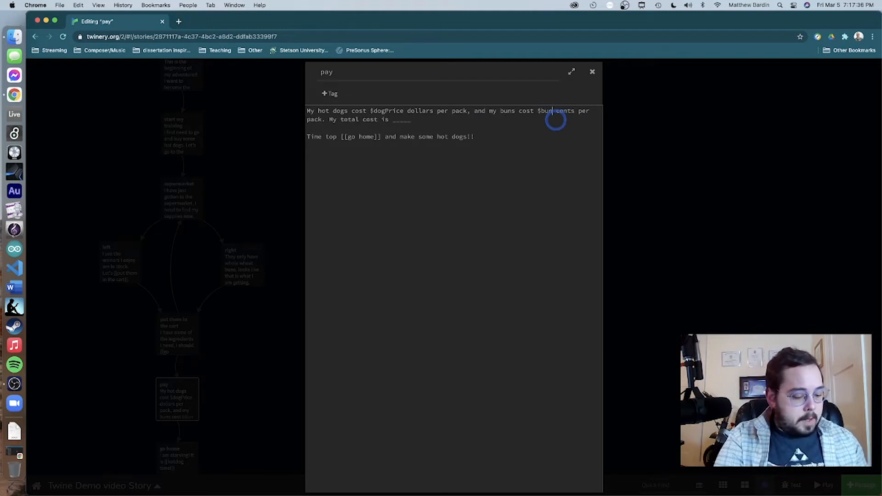
{"action": "type", "text": "Price "}
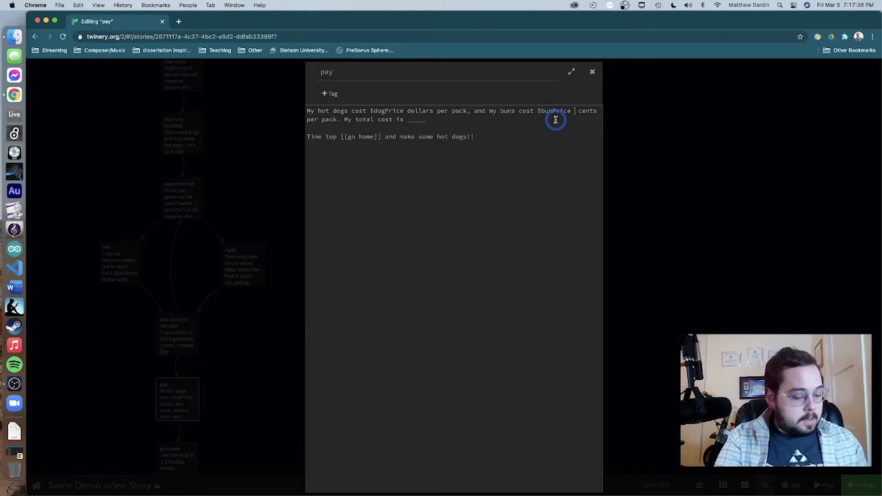
{"action": "type", "text": "dollars"}
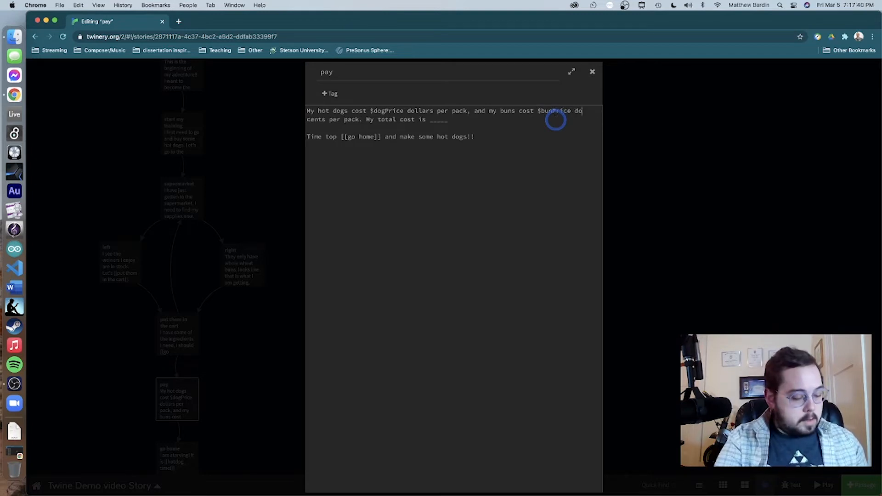
{"action": "key", "text": "Delete"}
{"action": "key", "text": "Delete"}
{"action": "key", "text": "Delete"}
{"action": "key", "text": "Delete"}
{"action": "key", "text": "Delete"}
{"action": "key", "text": "Delete"}
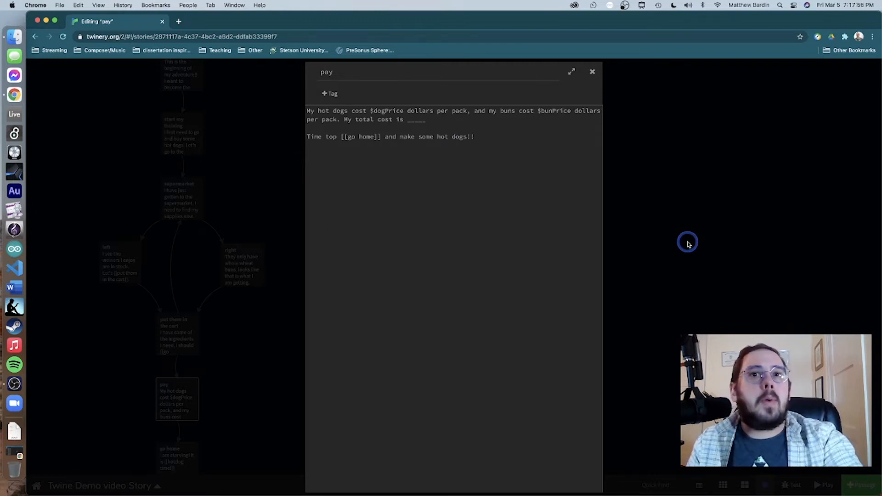
{"action": "left_click", "coordinate": [688, 242]}
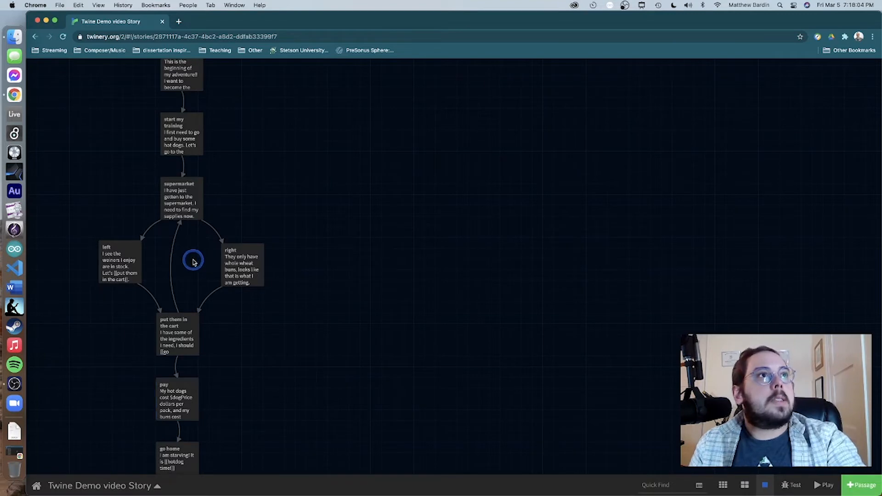
- In the left passage, add the macro <<set $dogs to 0>> on its own line after a blank line below the text
{"action": "left_click", "coordinate": [109, 270]}
{"action": "double_click", "coordinate": [109, 270]}
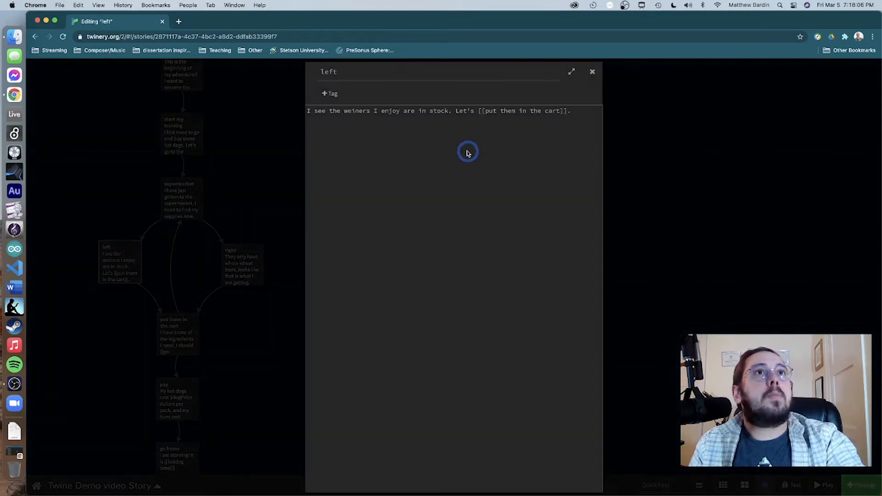
{"action": "left_click", "coordinate": [578, 117]}
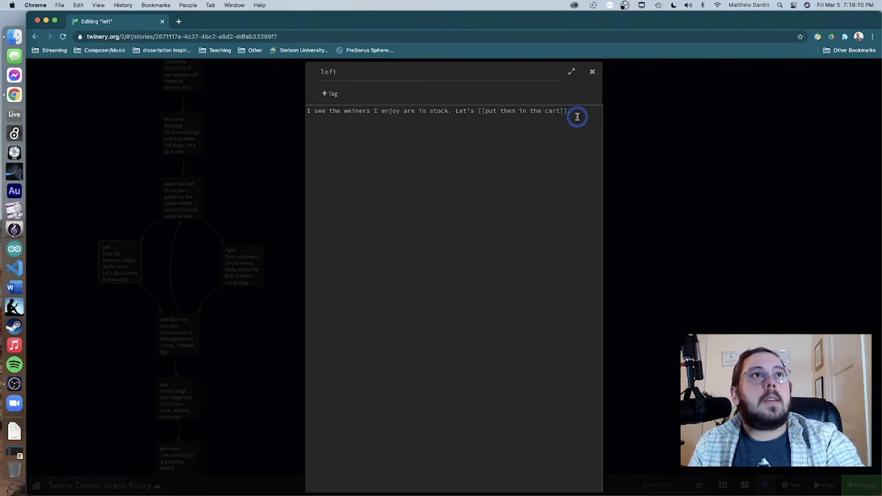
{"action": "key", "text": "Return"}
{"action": "key", "text": "Return"}
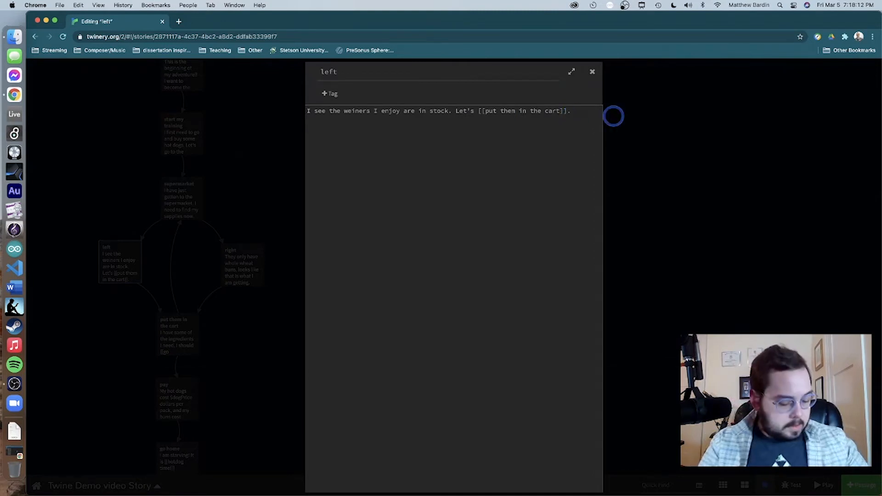
{"action": "type", "text": "<<set"}
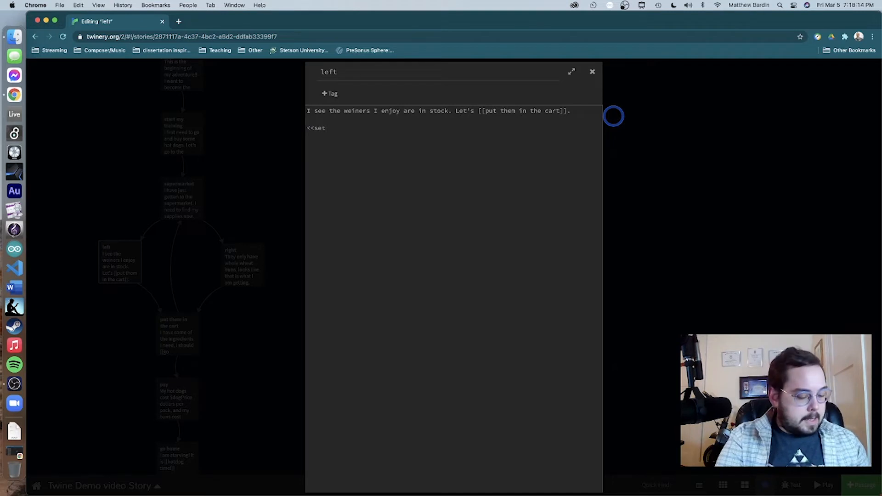
{"action": "type", "text": " $"}
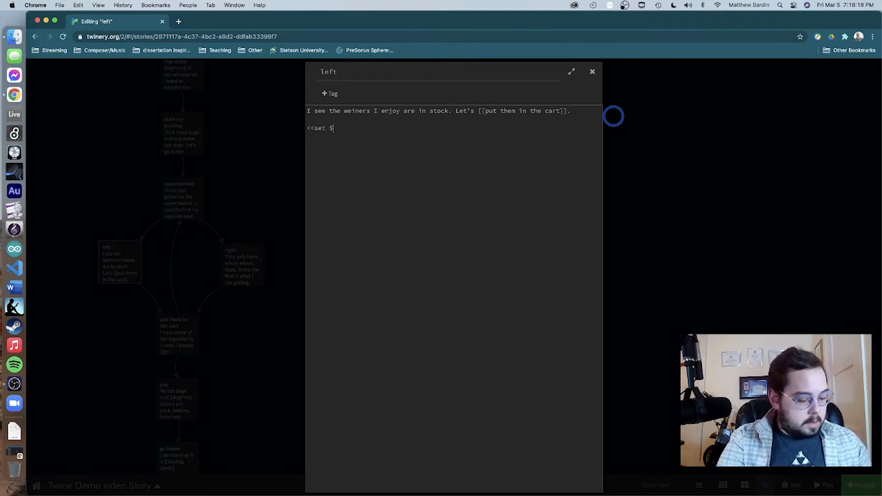
{"action": "type", "text": "dogd"}
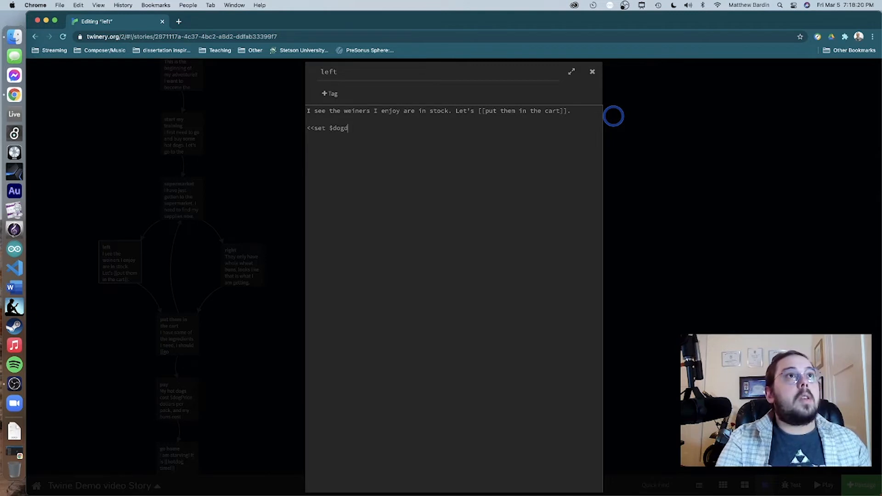
{"action": "key", "text": "BackSpace"}
{"action": "type", "text": "s to0"}
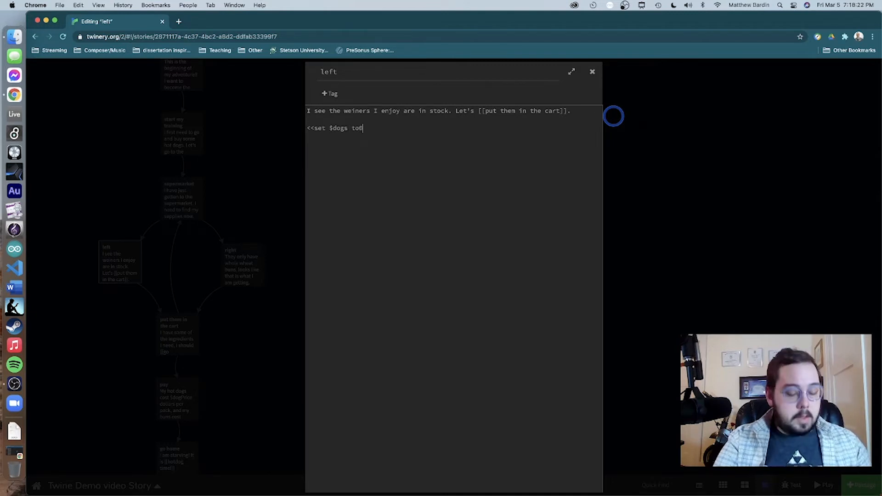
{"action": "key", "text": "BackSpace"}
{"action": "type", "text": "0"}
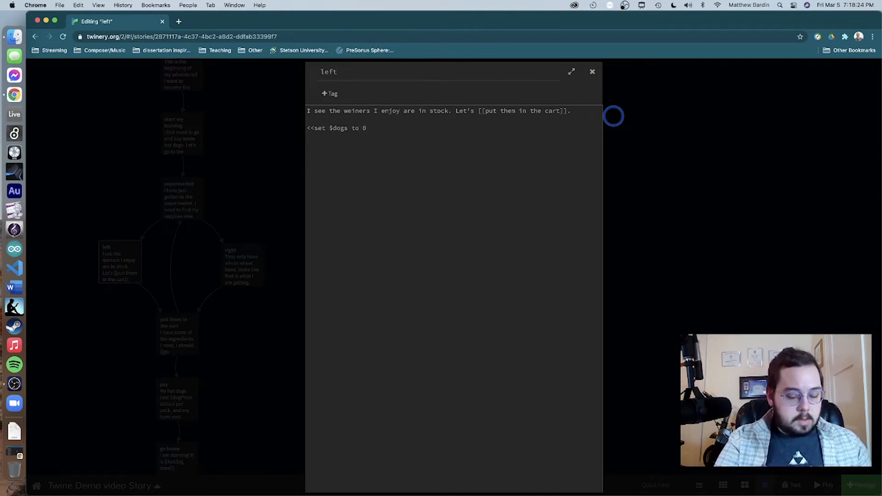
{"action": "type", "text": ">> "}
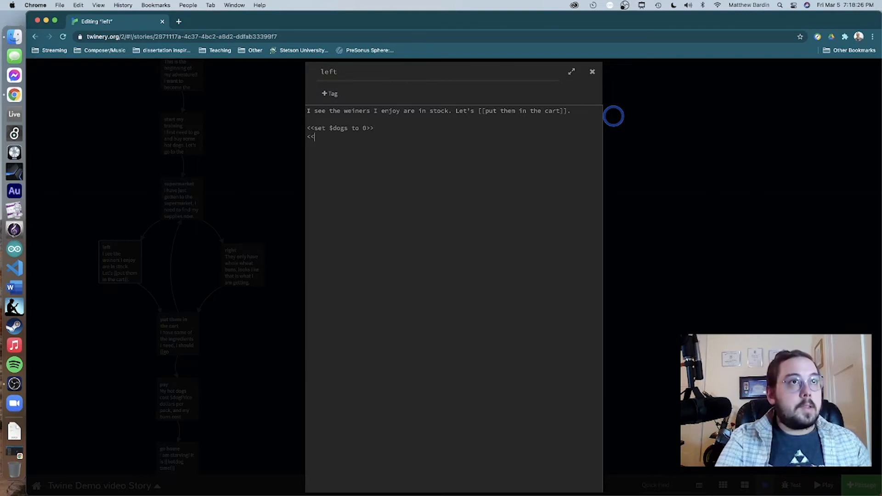
- Add the macro <<set $dogs += 5>> on the line below <<set $dogs to 0>>
{"action": "type", "text": "<<set "}
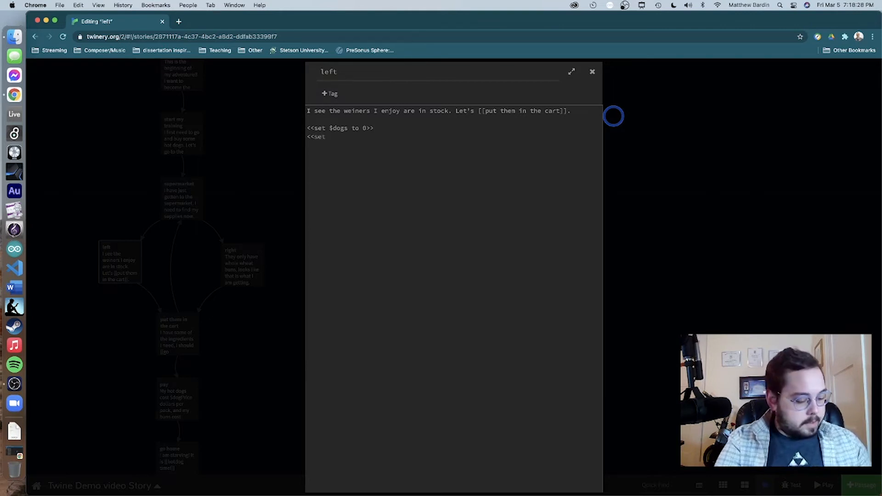
{"action": "type", "text": "$doghs"}
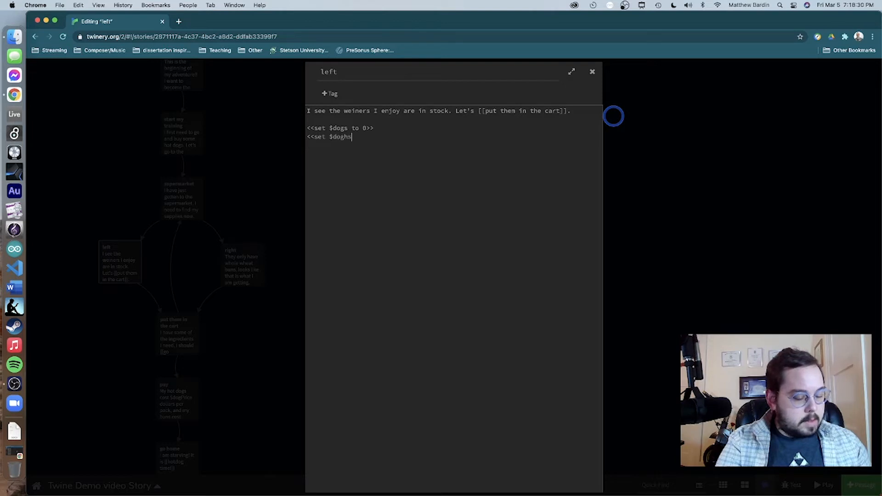
{"action": "key", "text": "BackSpace"}
{"action": "key", "text": "BackSpace"}
{"action": "type", "text": "s"}
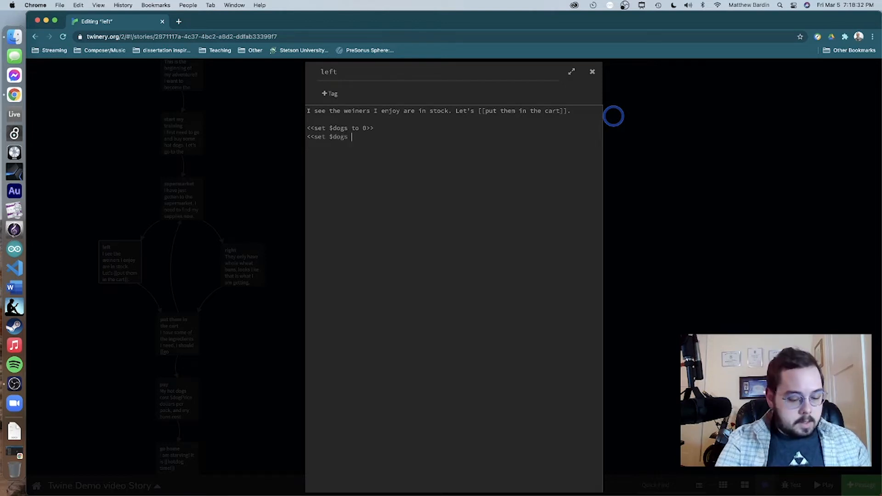
{"action": "type", "text": " +="}
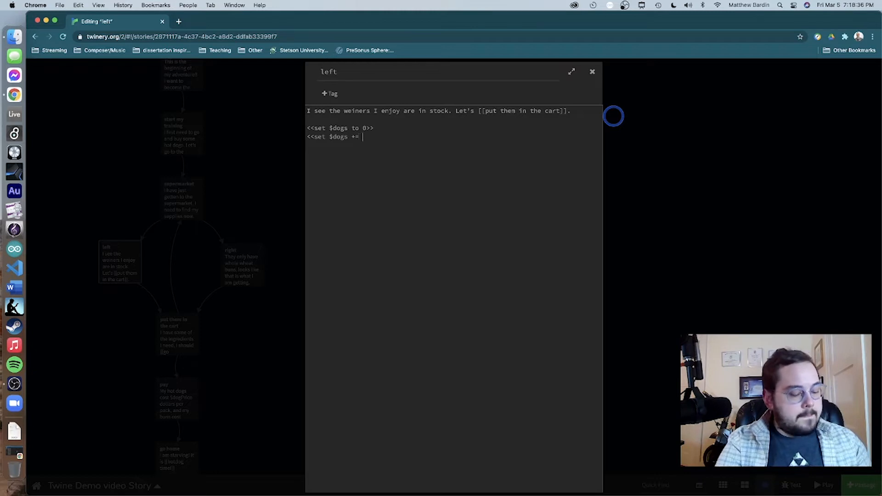
{"action": "type", "text": " 5>>"}
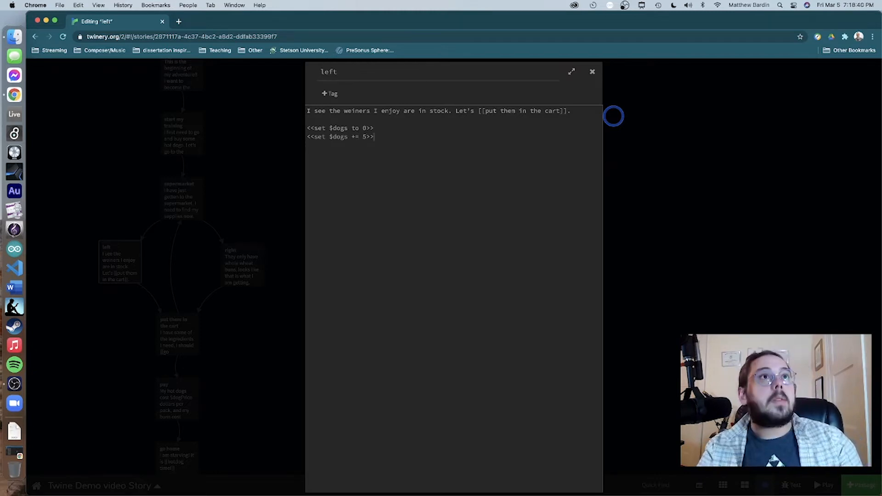
- Copy the macro <<set $dogs to 0>> in the left passage, delete its line there, and close the passage
{"action": "left_click_drag", "start_coordinate": [374, 129], "coordinate": [307, 127]}
{"action": "key", "text": "super+c"}
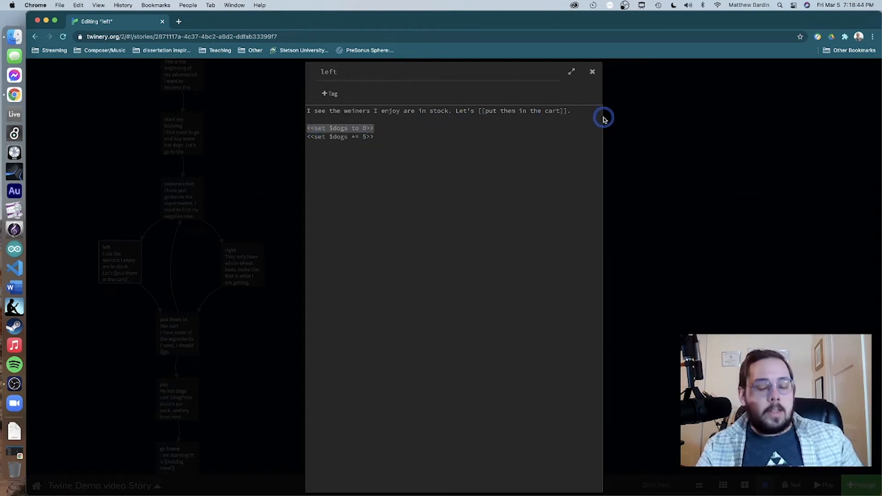
{"action": "key", "text": "BackSpace"}
{"action": "key", "text": "BackSpace"}
{"action": "left_click", "coordinate": [592, 74]}
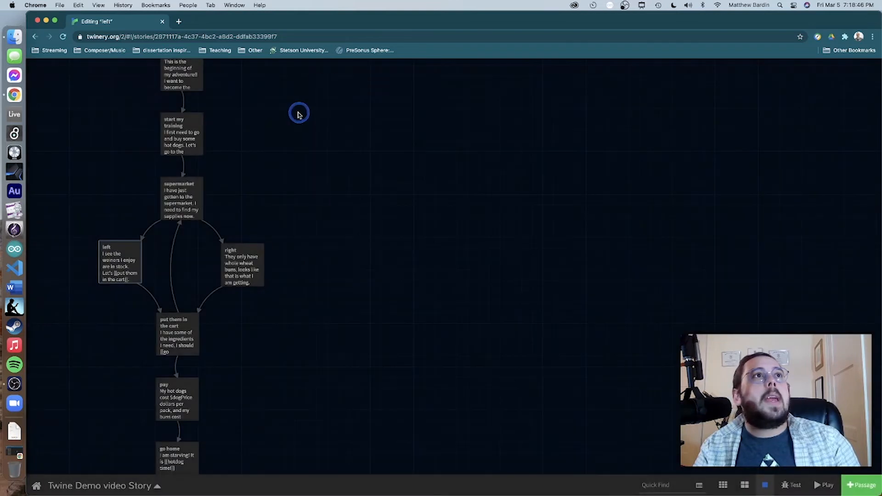
- Paste <<set $dogs to 0>> below the supermarket line in the "start my training" passage and close the passage
{"action": "left_click", "coordinate": [174, 149]}
{"action": "double_click", "coordinate": [173, 149]}
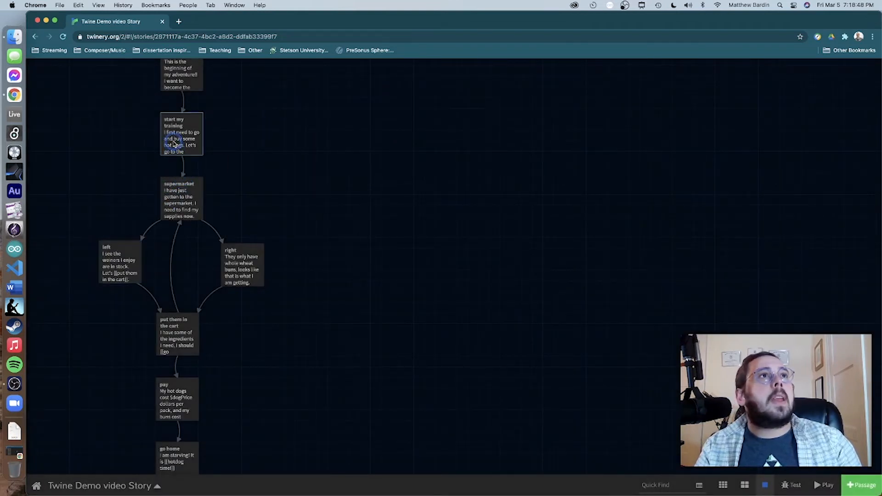
{"action": "key", "text": "Return"}
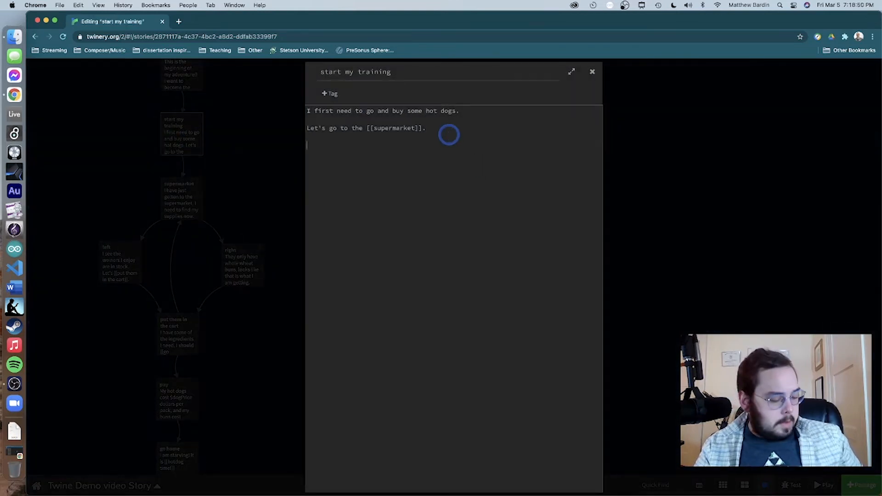
{"action": "key", "text": "super+v"}
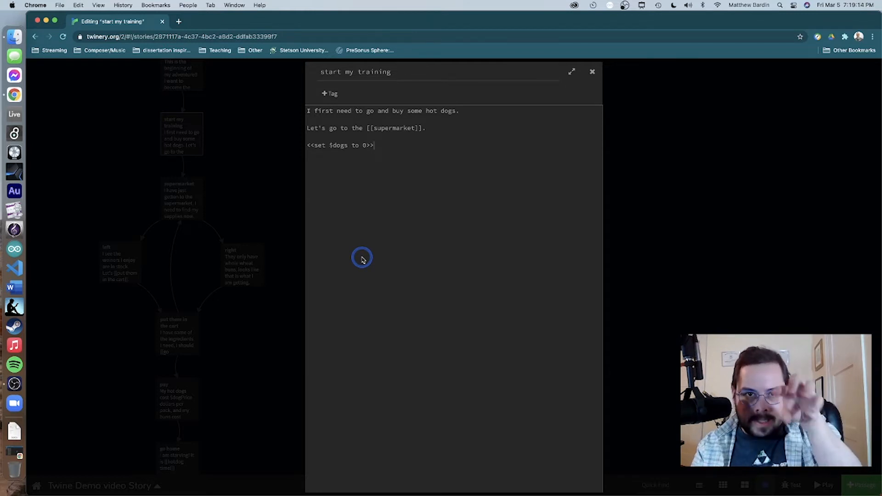
{"action": "left_click", "coordinate": [652, 235]}
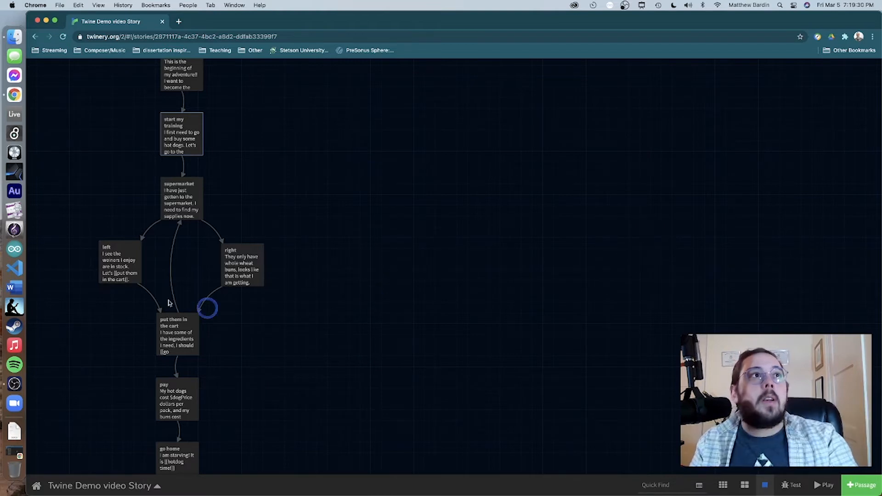
- In the left passage, add the variable $dogs on its own line below <<set $dogs += 5>> and close the passage
{"action": "double_click", "coordinate": [110, 263]}
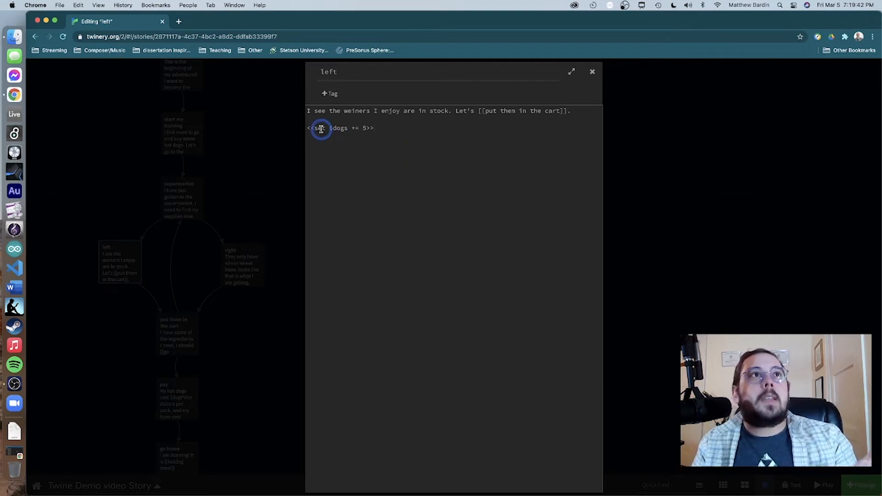
{"action": "left_click_drag", "start_coordinate": [334, 128], "coordinate": [352, 129]}
{"action": "left_click", "coordinate": [351, 129]}
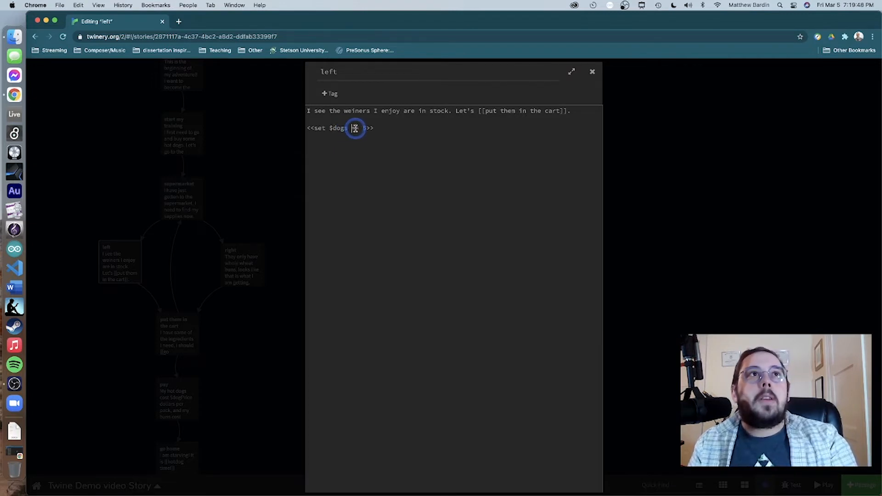
{"action": "left_click", "coordinate": [399, 139]}
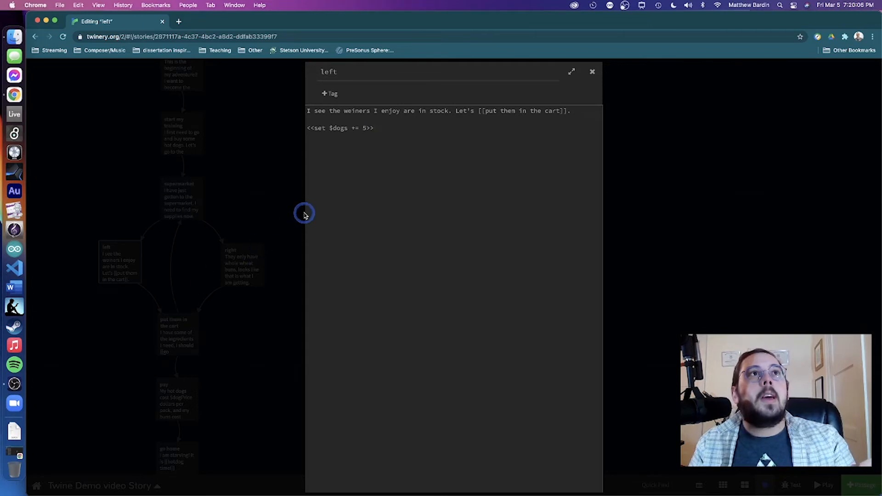
{"action": "key", "text": "Return"}
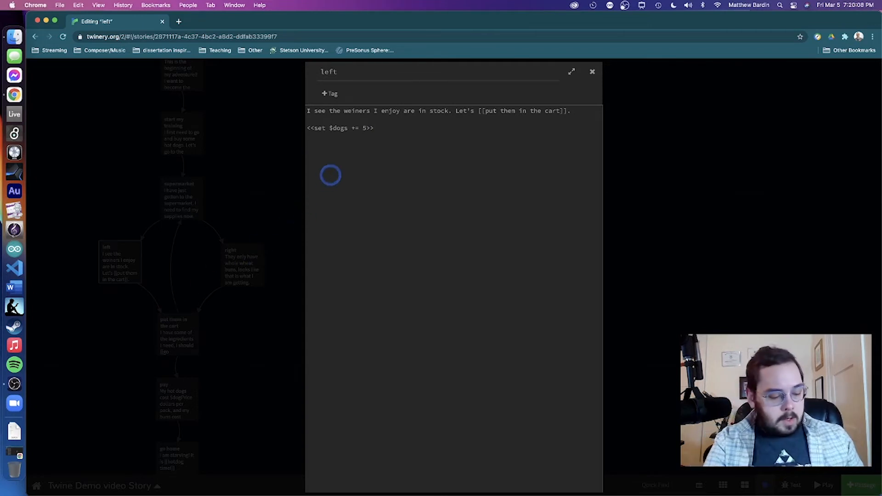
{"action": "type", "text": "$dogs"}
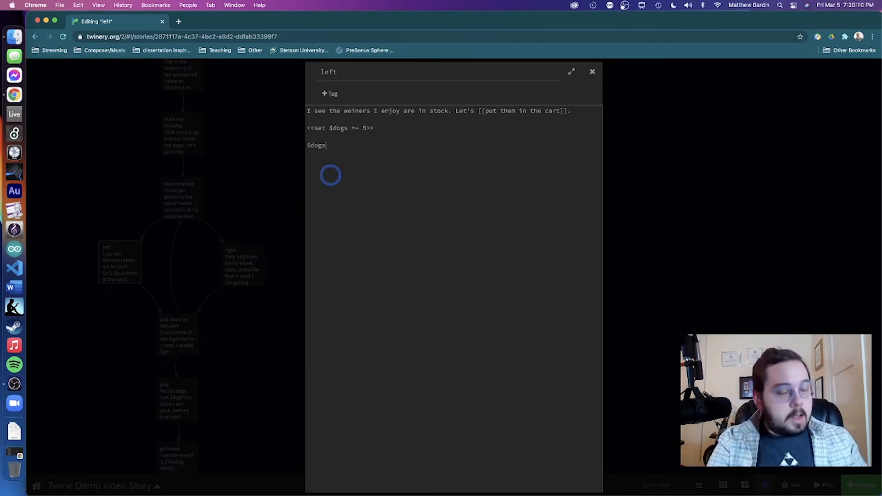
{"action": "left_click", "coordinate": [658, 153]}
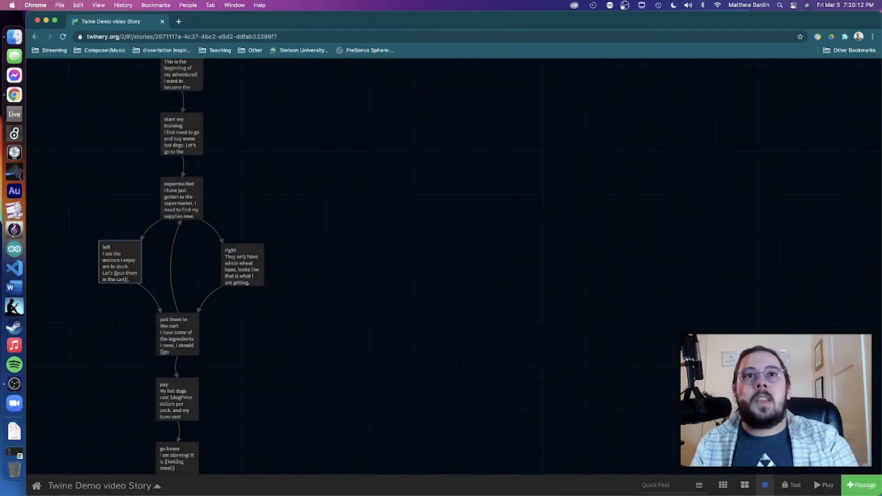
- Play the story, visit the left passage three times by going back from the cart to check the $dogs count, and close the playthrough
{"action": "left_click", "coordinate": [826, 491]}
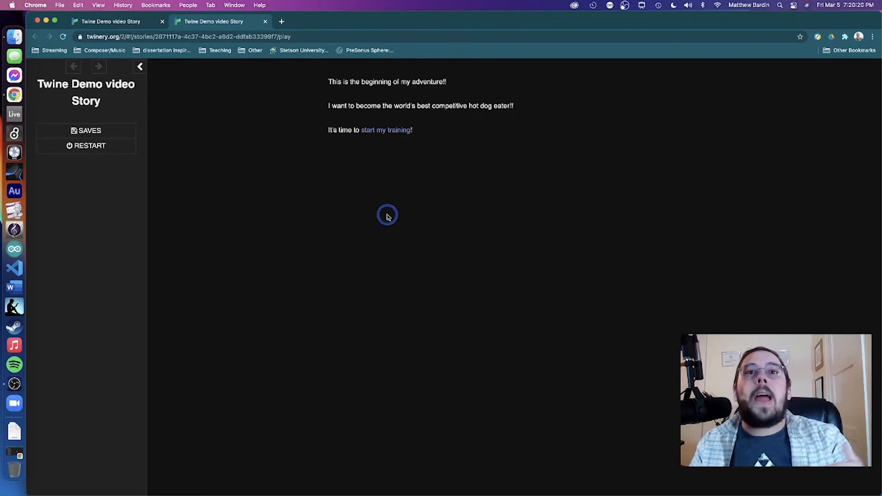
{"action": "left_click", "coordinate": [388, 130]}
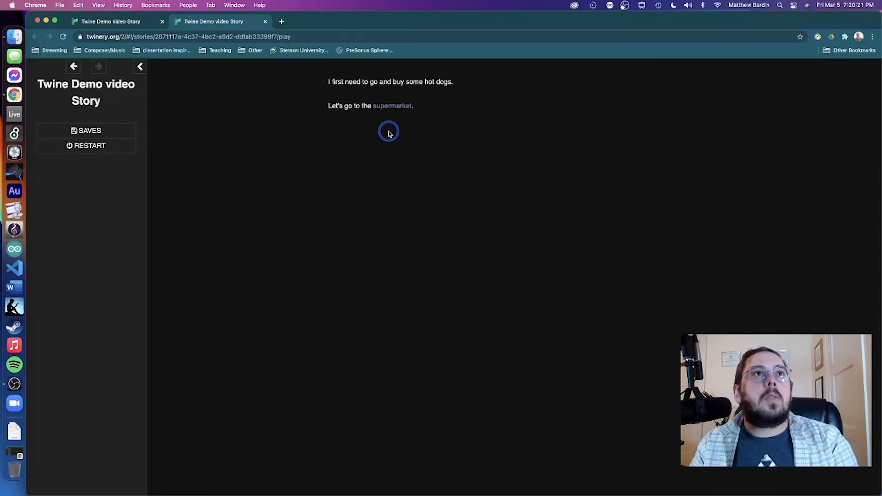
{"action": "left_click", "coordinate": [380, 105]}
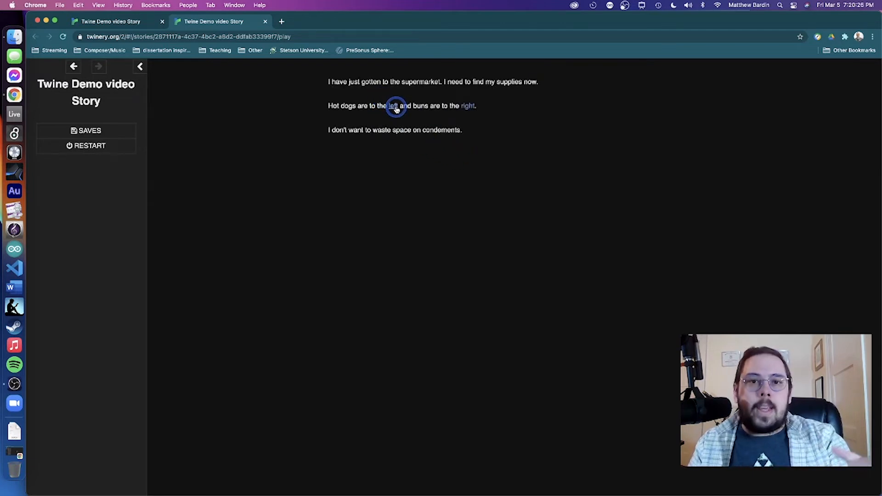
{"action": "left_click", "coordinate": [395, 108]}
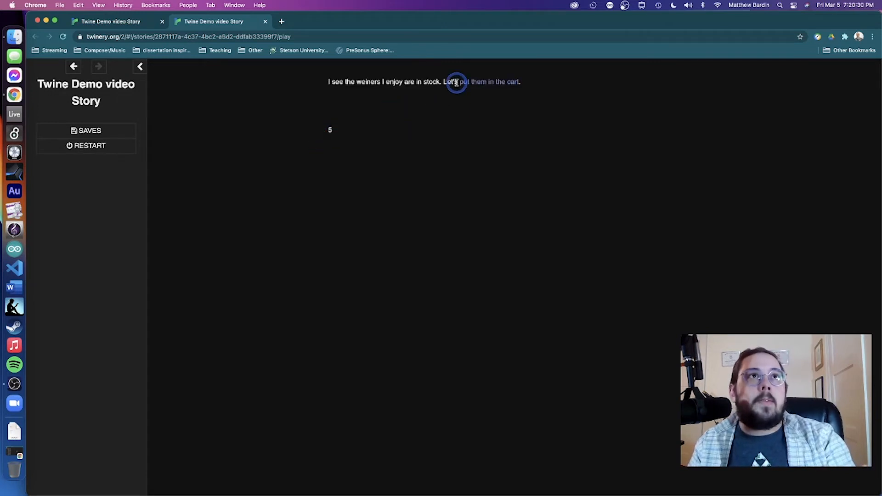
{"action": "left_click", "coordinate": [497, 87]}
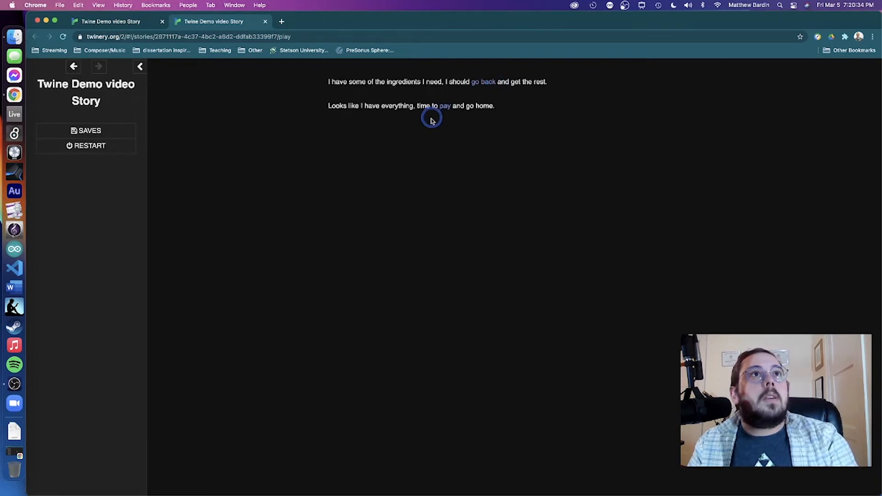
{"action": "left_click", "coordinate": [487, 83]}
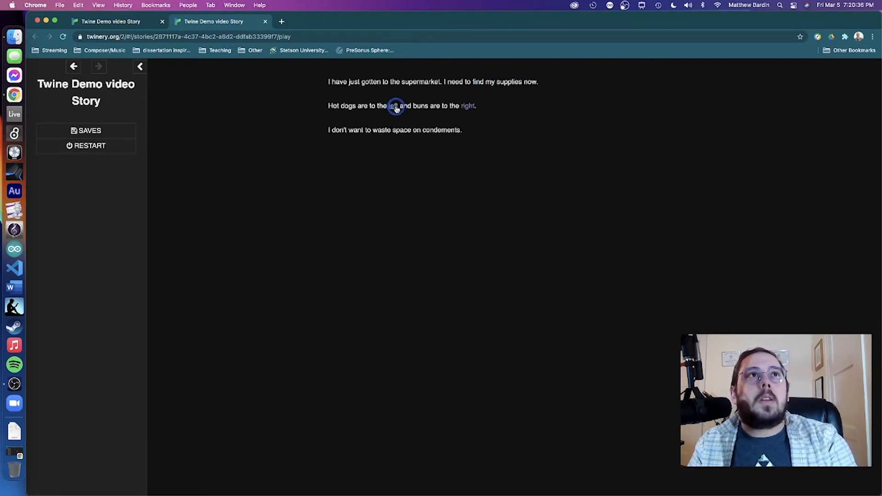
{"action": "left_click", "coordinate": [395, 107]}
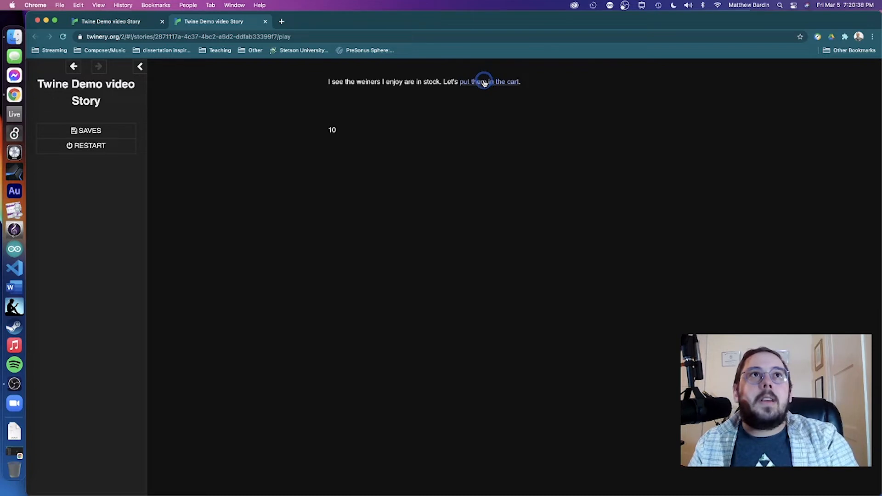
{"action": "left_click", "coordinate": [484, 84]}
{"action": "left_click", "coordinate": [478, 82]}
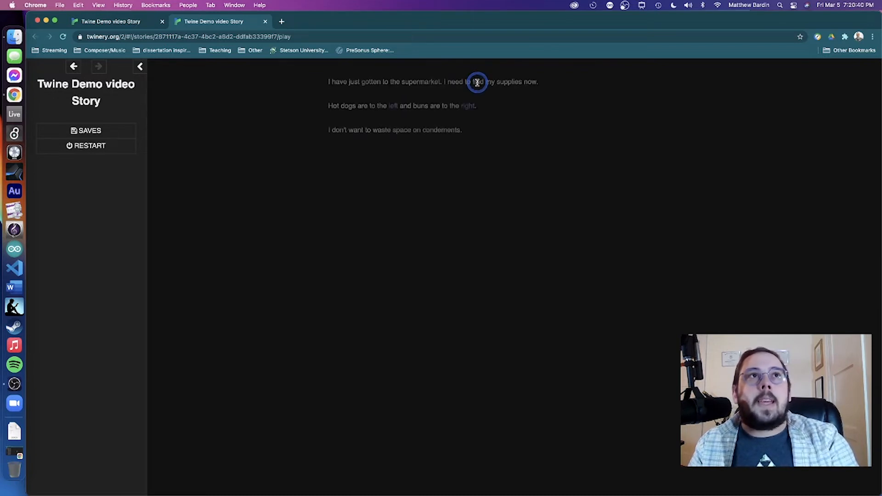
{"action": "left_click", "coordinate": [394, 105]}
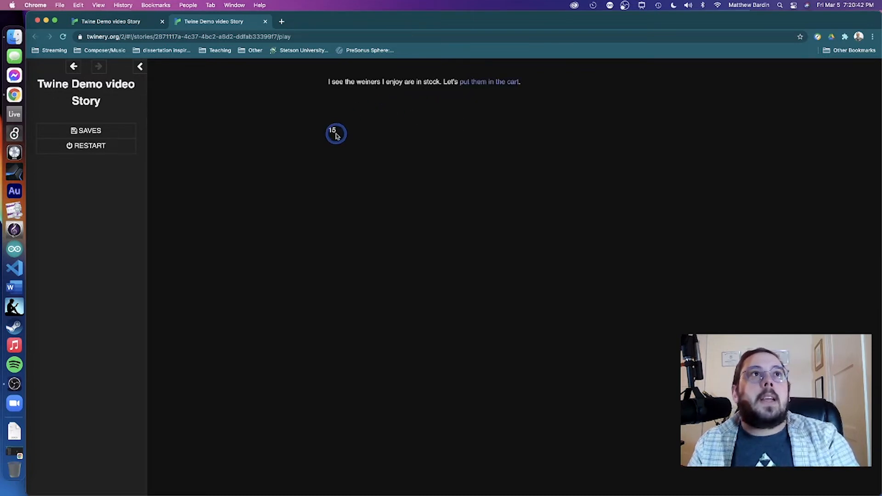
{"action": "left_click", "coordinate": [265, 22]}
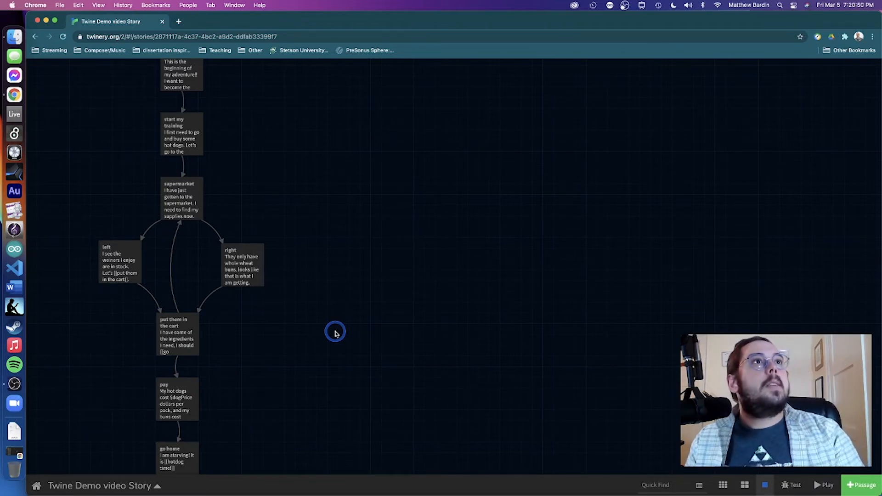
- Remove the $dogs display line from the left passage, keeping the <<set $dogs += 5>> macro, and close the passage
{"action": "mouse_move", "coordinate": [248, 269]}
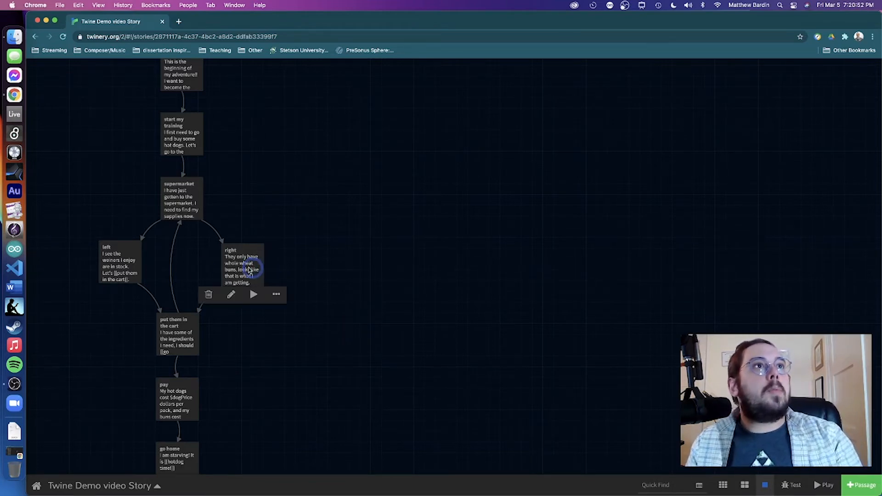
{"action": "double_click", "coordinate": [116, 269]}
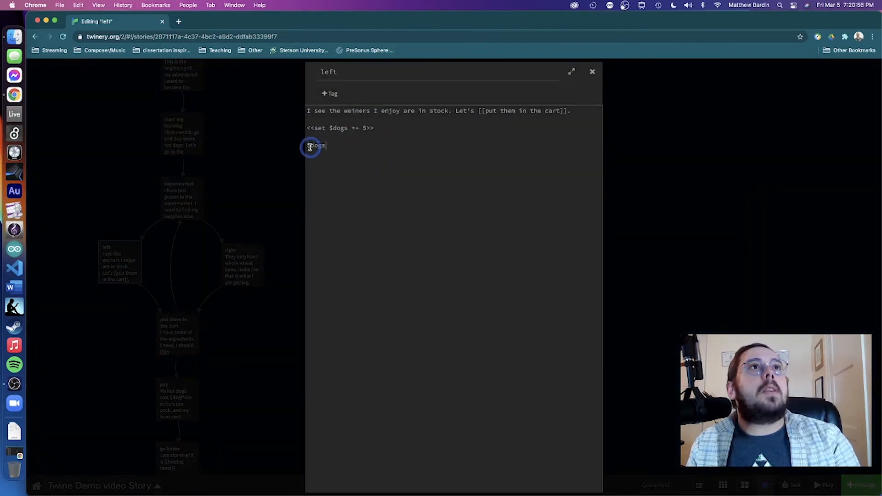
{"action": "left_click_drag", "start_coordinate": [311, 146], "coordinate": [308, 146]}
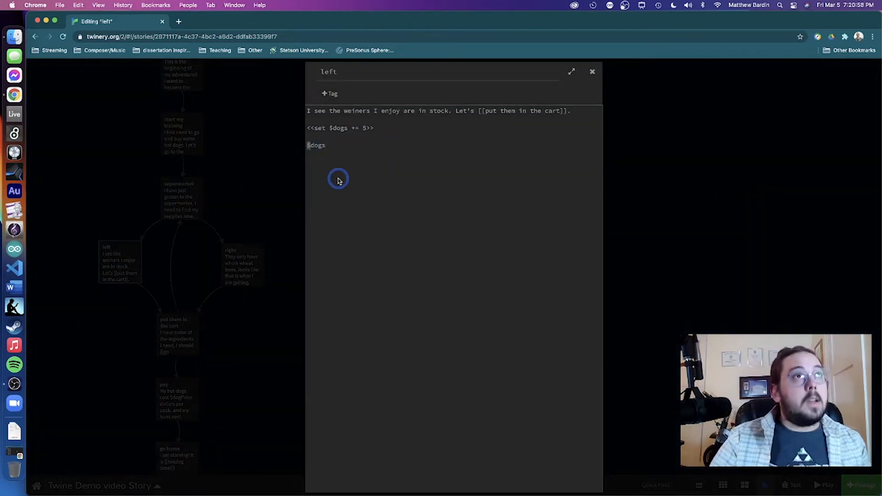
{"action": "type", "text": "I ha"}
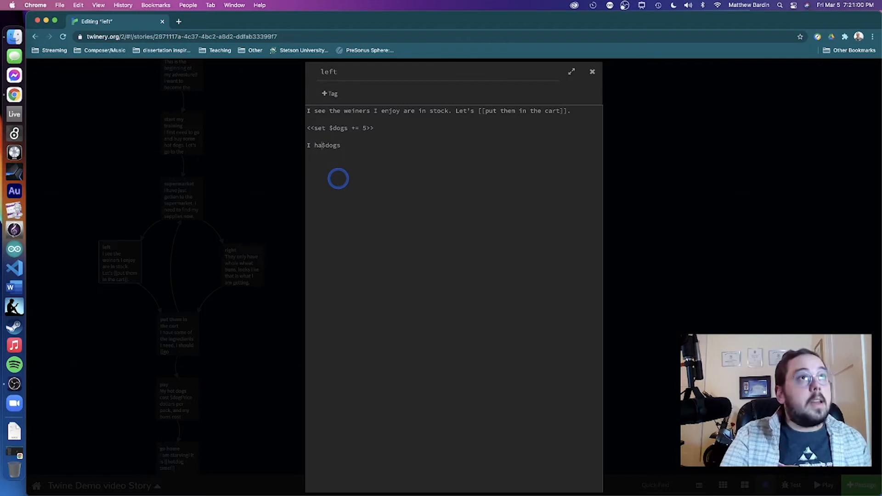
{"action": "key", "text": "BackSpace"}
{"action": "key", "text": "BackSpace"}
{"action": "key", "text": "BackSpace"}
{"action": "key", "text": "BackSpace"}
{"action": "key", "text": "Delete"}
{"action": "key", "text": "Delete"}
{"action": "key", "text": "Delete"}
{"action": "key", "text": "Delete"}
{"action": "key", "text": "Delete"}
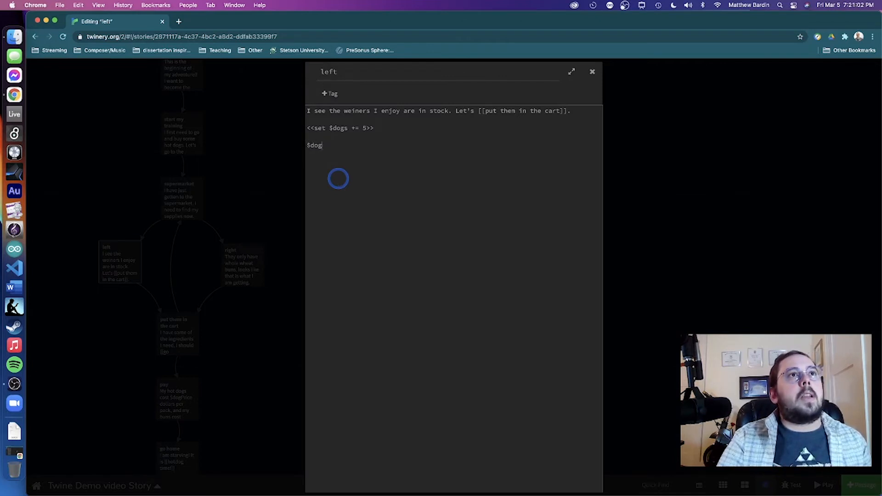
{"action": "left_click", "coordinate": [656, 249]}
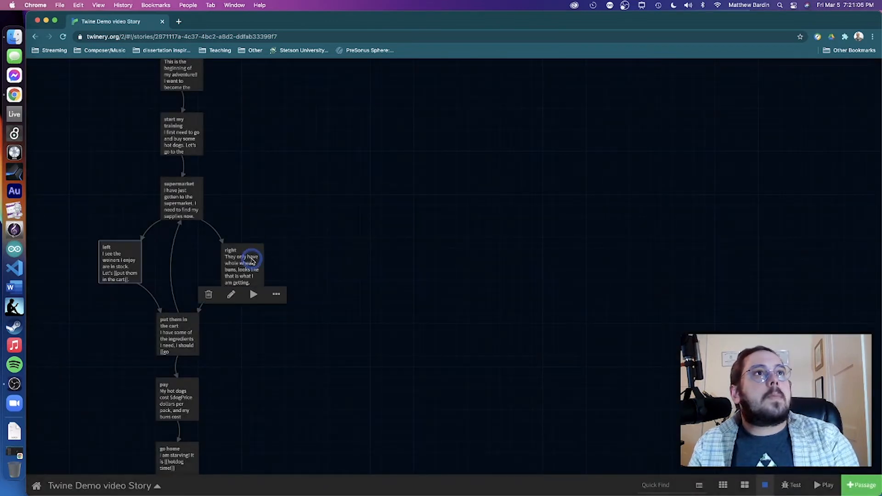
- In the right passage, add the macro <<set $buns += 5>> after a blank line below the text and close the passage
{"action": "double_click", "coordinate": [252, 260]}
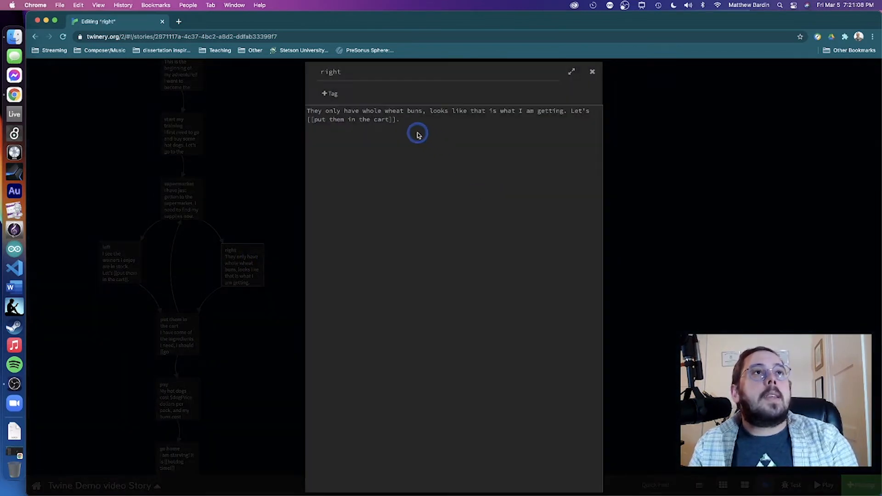
{"action": "key", "text": "Return"}
{"action": "key", "text": "Return"}
{"action": "type", "text": "<"}
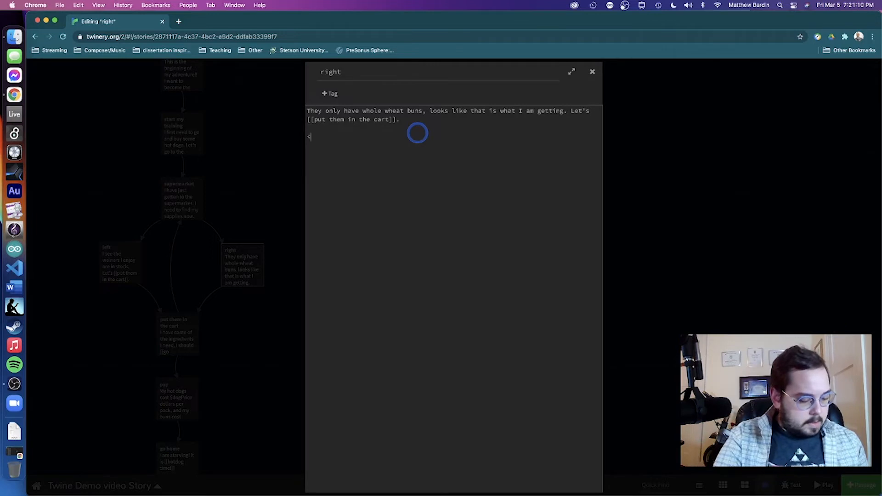
{"action": "type", "text": "<set $buns"}
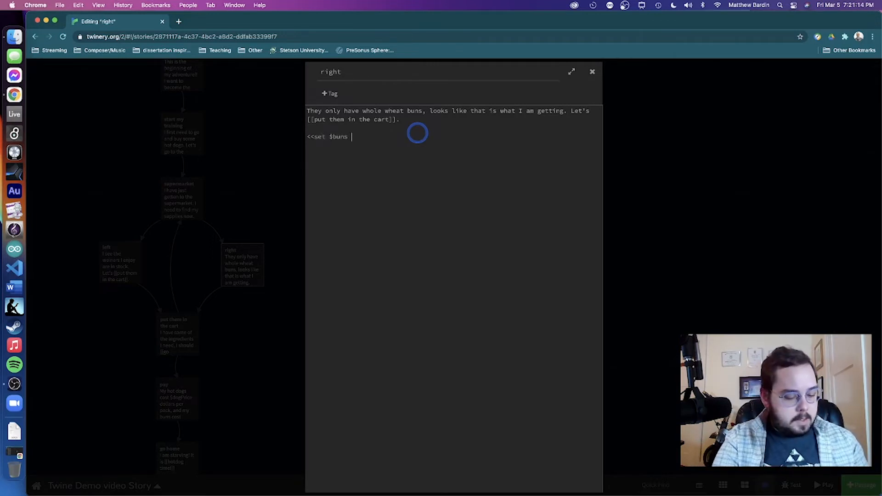
{"action": "type", "text": " +="}
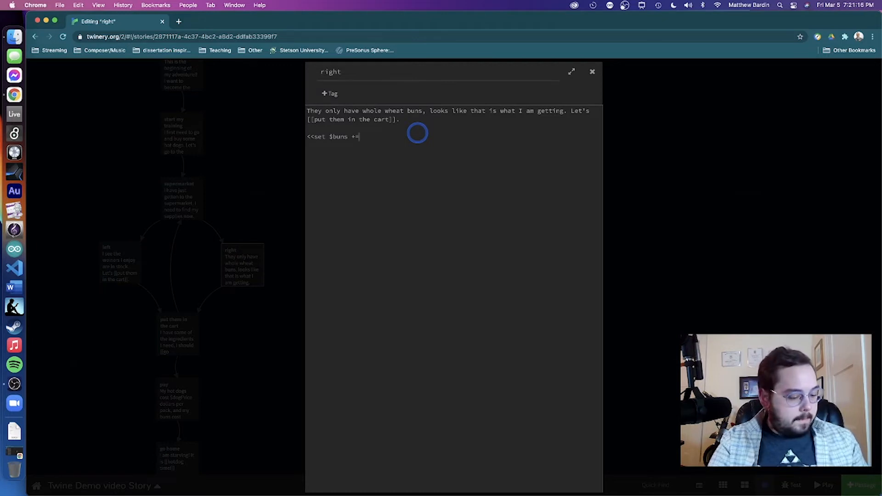
{"action": "type", "text": " 5>>"}
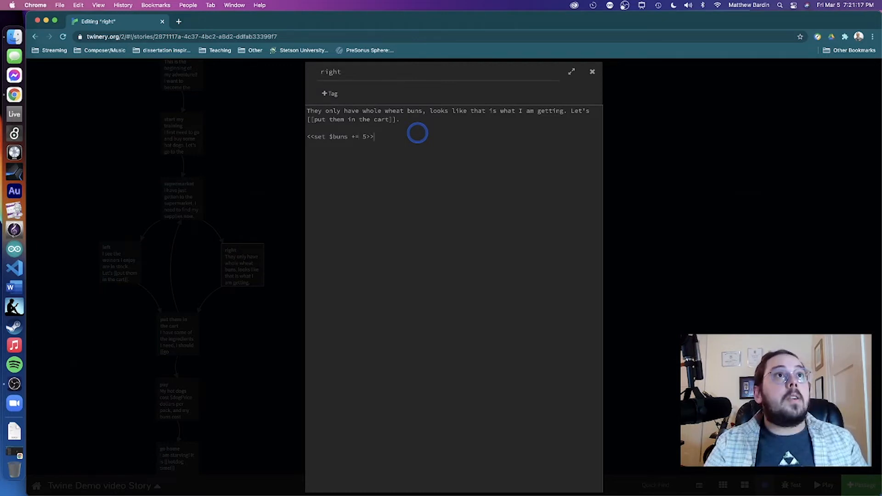
{"action": "left_click", "coordinate": [655, 241]}
- In the "start my training" passage, add the macro <<set $buns to 0>> below <<set $dogs to 0>> and close the passage
{"action": "double_click", "coordinate": [173, 143]}
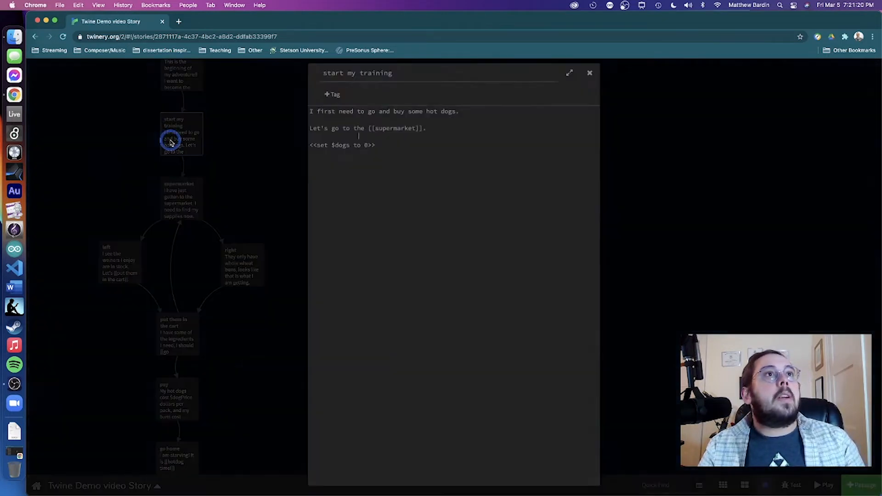
{"action": "left_click", "coordinate": [359, 155]}
{"action": "left_click", "coordinate": [379, 147]}
{"action": "key", "text": "Return"}
{"action": "type", "text": "<"}
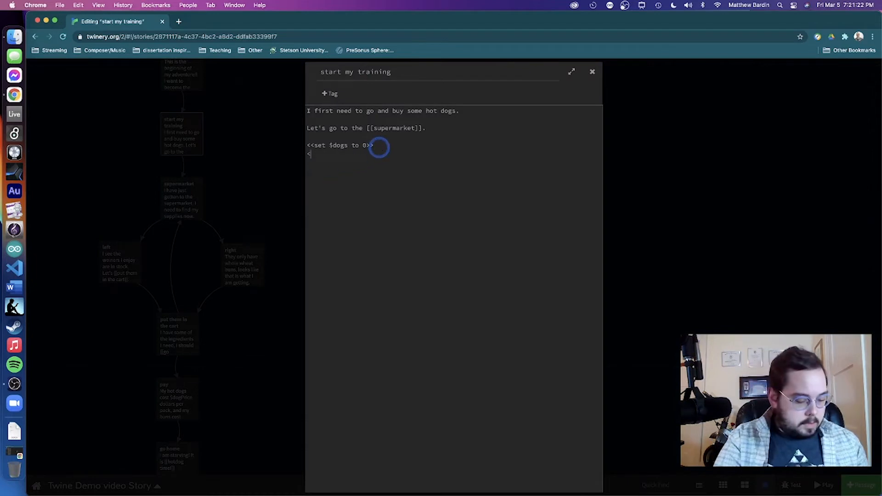
{"action": "type", "text": "<set $"}
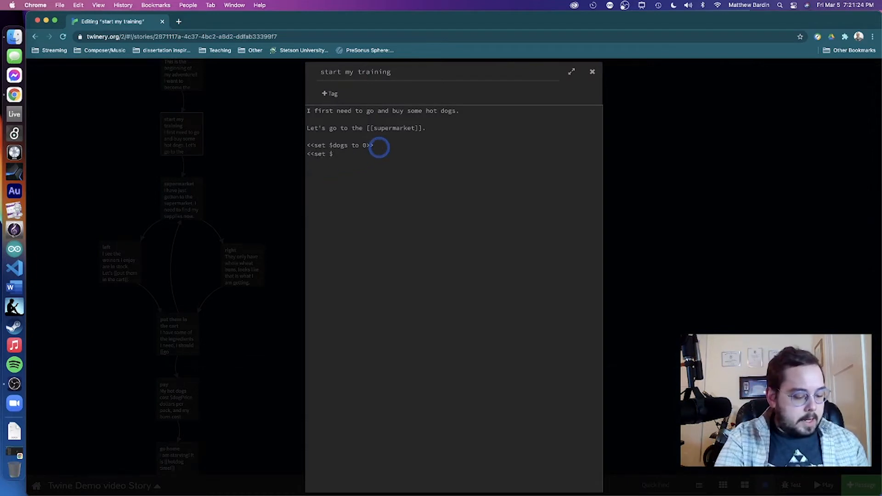
{"action": "type", "text": "bun"}
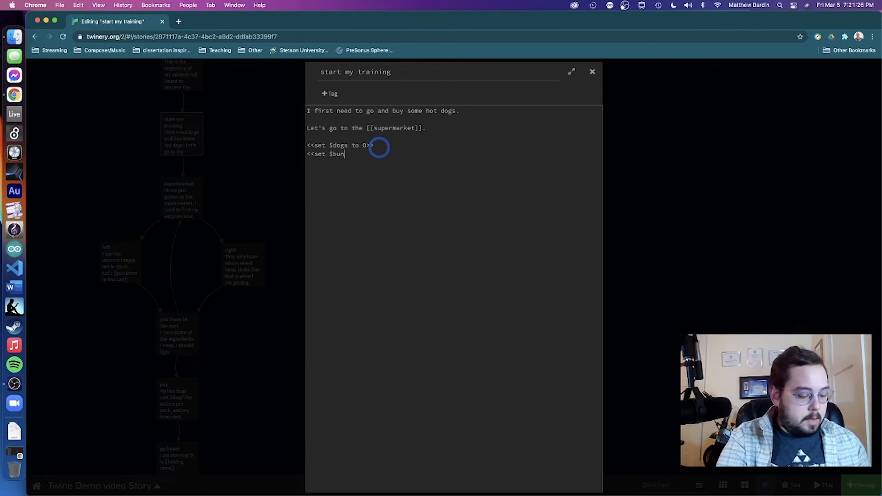
{"action": "type", "text": "s to 0>>"}
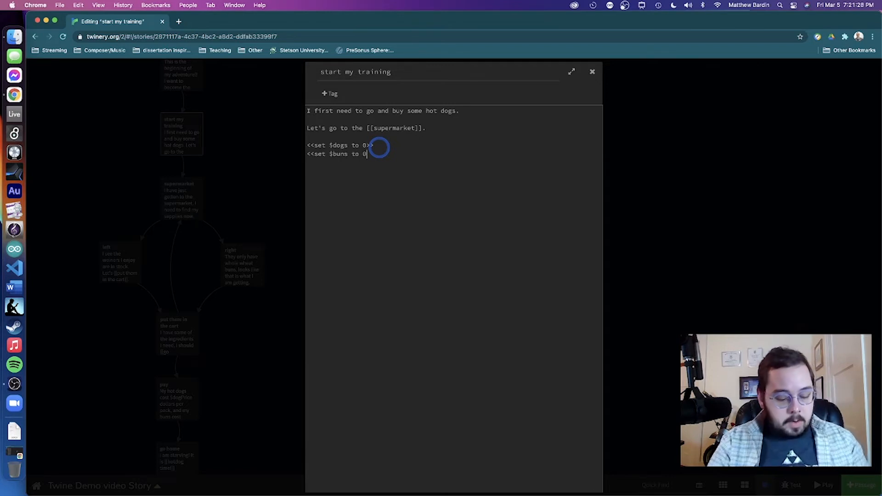
{"action": "left_click", "coordinate": [698, 279]}
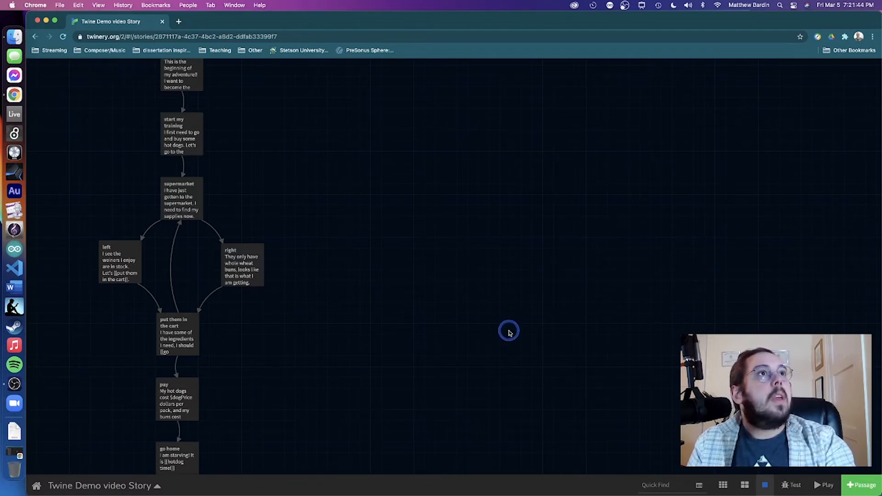
- Open the "put them in the cart" passage for editing
{"action": "scroll", "coordinate": [508, 331], "scroll_direction": "down", "scroll_amount": 3}
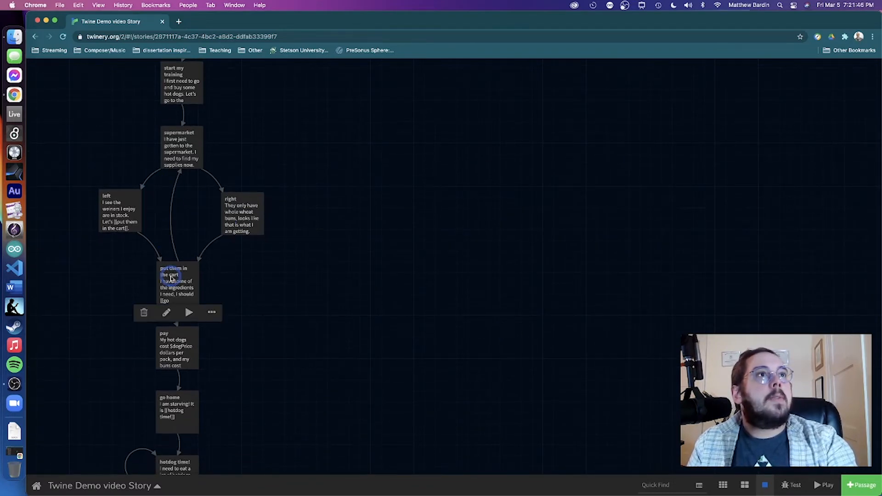
{"action": "double_click", "coordinate": [176, 281]}
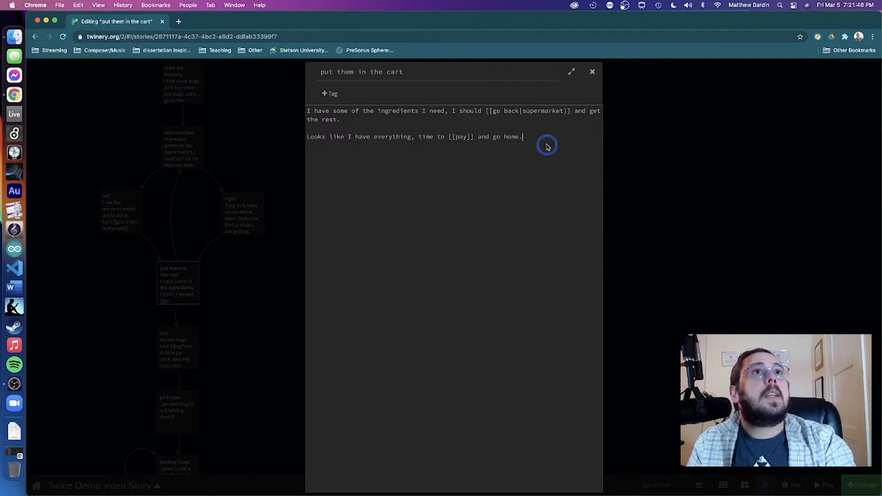
{"action": "left_click", "coordinate": [369, 120]}
{"action": "key", "text": "Return"}
{"action": "key", "text": "Return"}
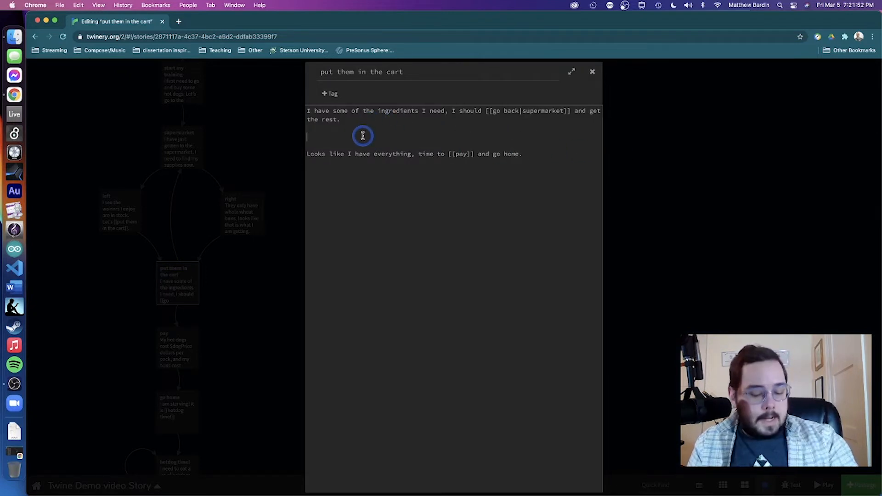
{"action": "key", "text": "BackSpace"}
{"action": "key", "text": "BackSpace"}
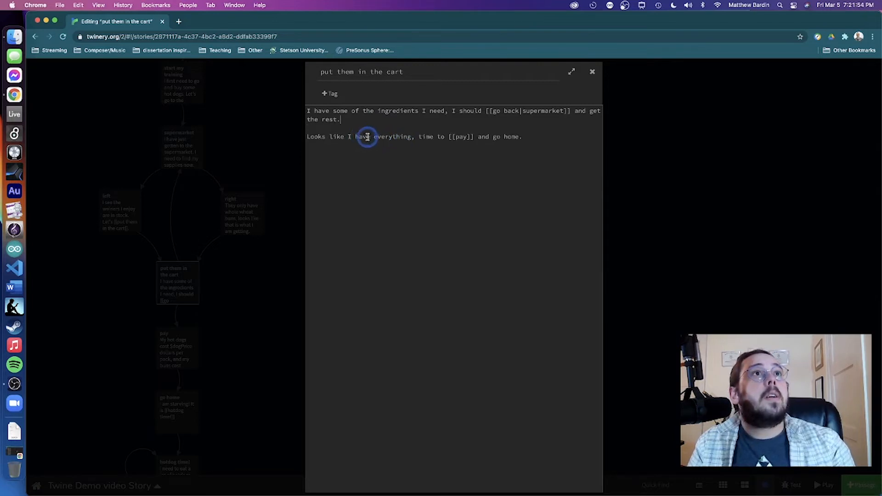
- Replace the word "everything" in the passage's last sentence with "$buns buns and $dogs weiners" and close the passage
{"action": "left_click_drag", "start_coordinate": [370, 137], "coordinate": [411, 140]}
{"action": "key", "text": "BackSpace"}
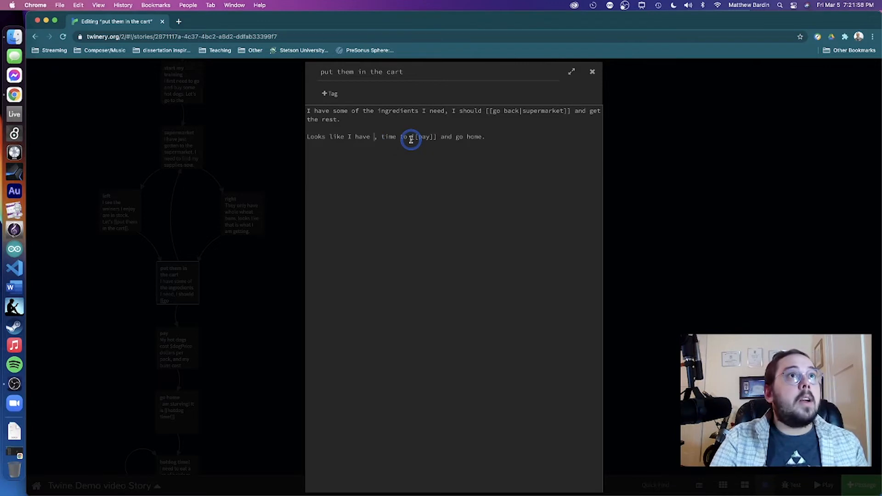
{"action": "type", "text": "$bu"}
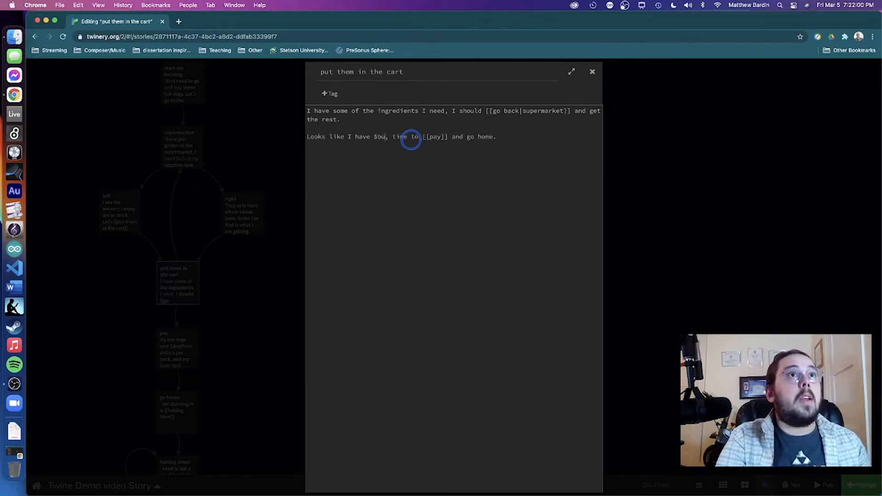
{"action": "type", "text": "ns "}
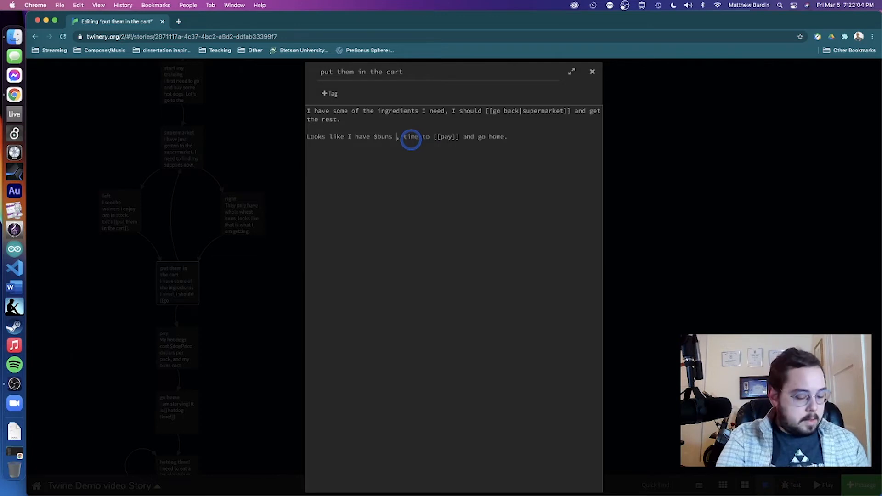
{"action": "type", "text": "buns and "}
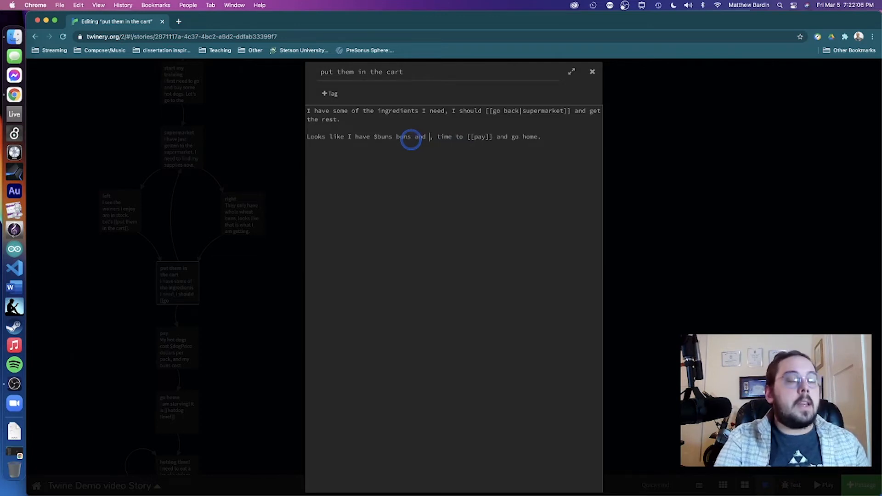
{"action": "type", "text": "$"}
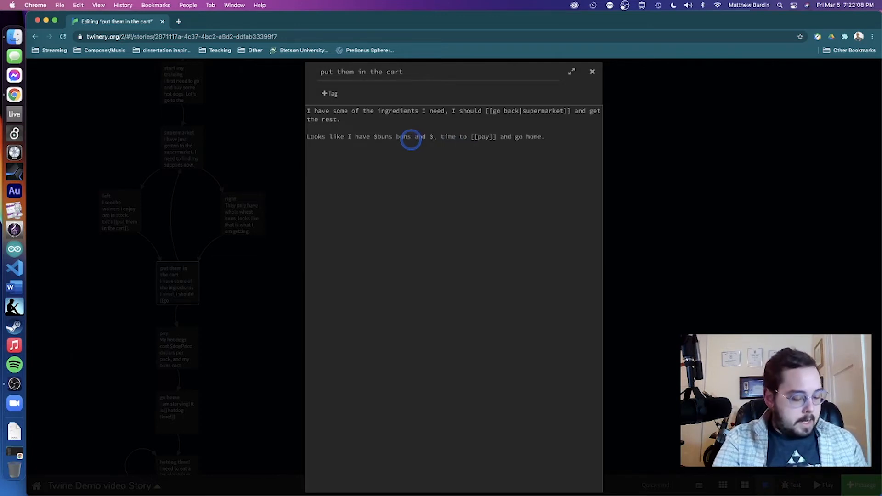
{"action": "type", "text": "dogs"}
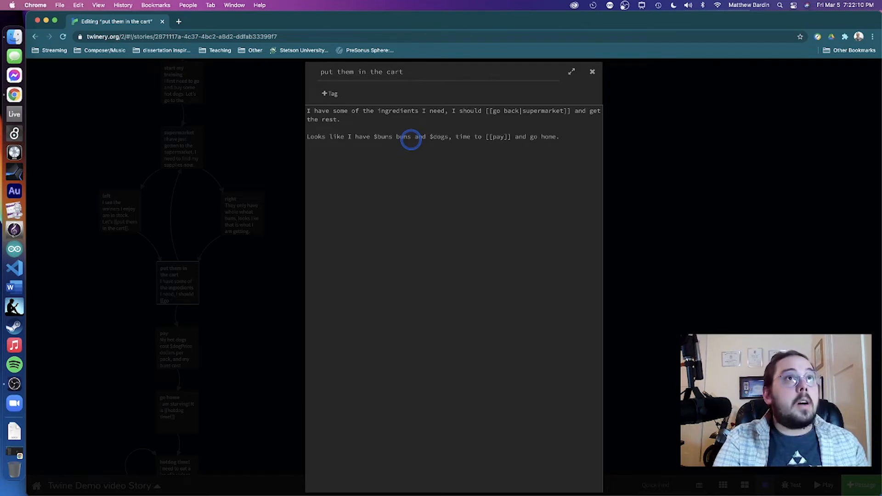
{"action": "type", "text": " weiners"}
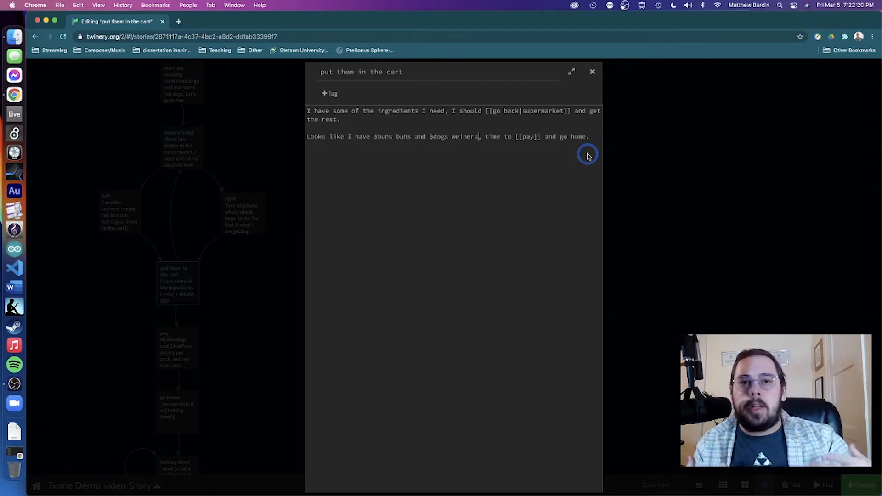
{"action": "left_click", "coordinate": [626, 183]}
- Open the pay passage, check its price variables and the total cost blank, and close it
{"action": "left_click", "coordinate": [178, 342]}
{"action": "double_click", "coordinate": [179, 343]}
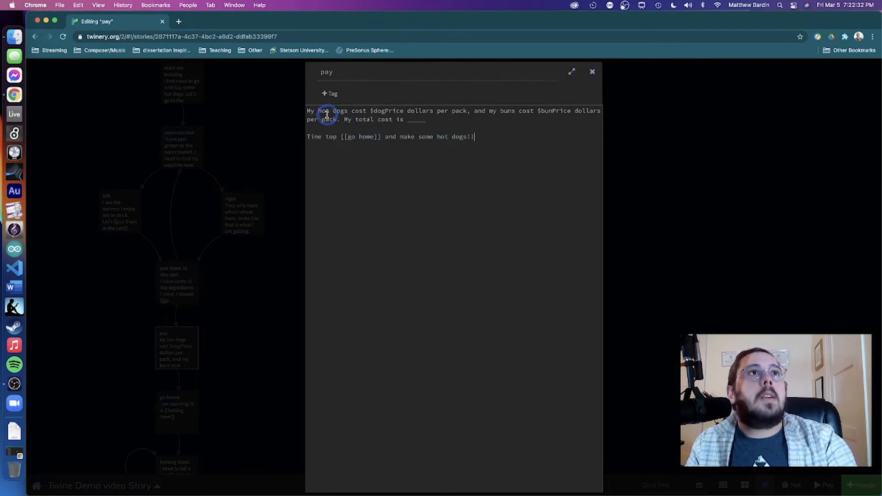
{"action": "left_click", "coordinate": [592, 72]}
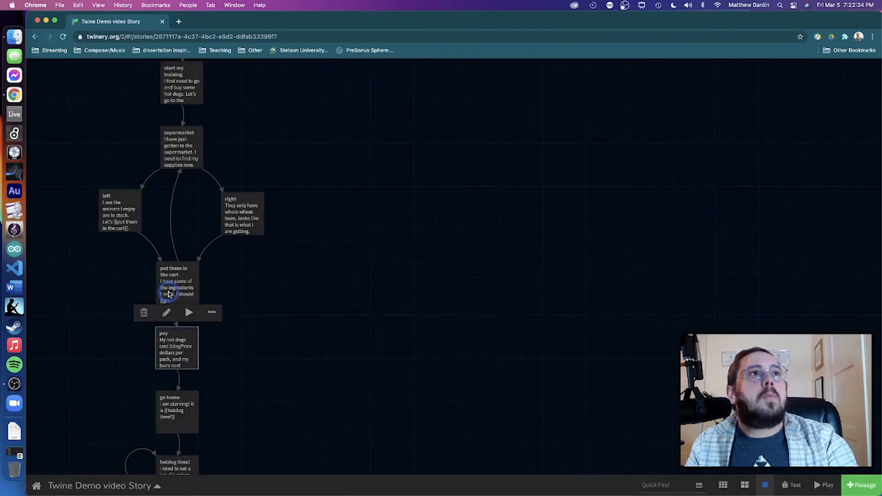
- In the "put them in the cart" passage, add the macro <<set $totalCost to 0>> after a blank line below the text
{"action": "double_click", "coordinate": [169, 291]}
{"action": "left_click", "coordinate": [606, 145]}
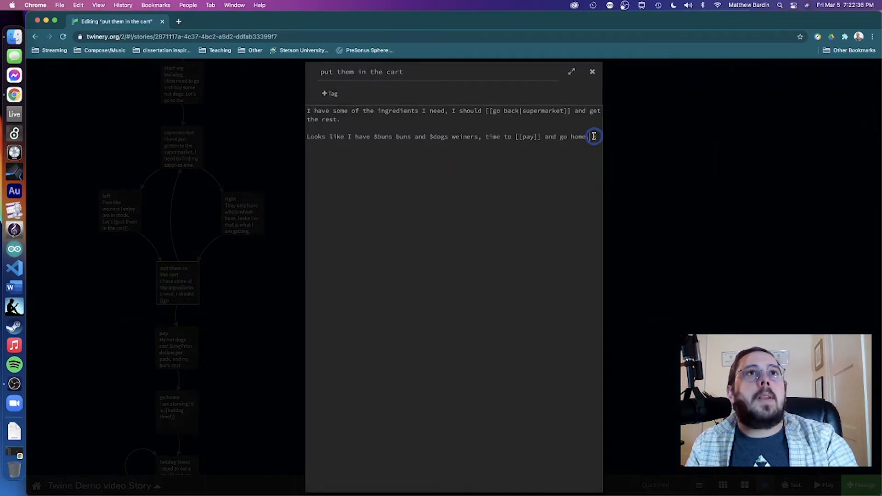
{"action": "type", "text": "<<set "}
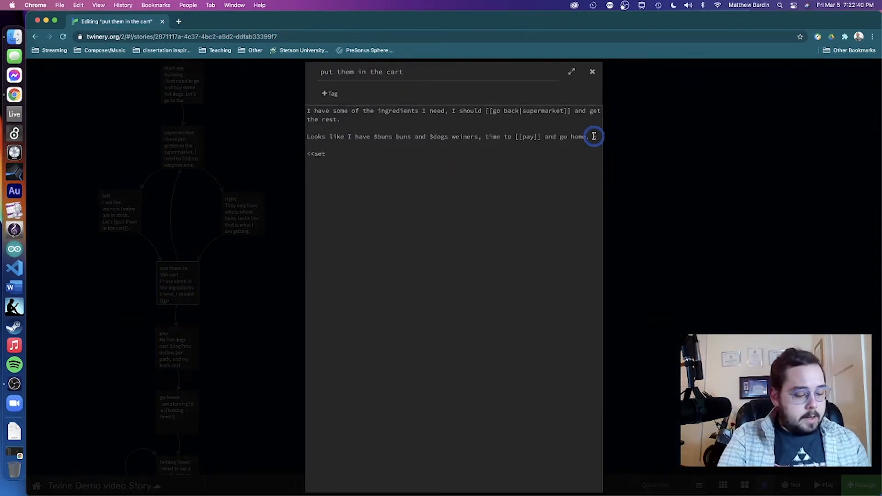
{"action": "type", "text": "$to"}
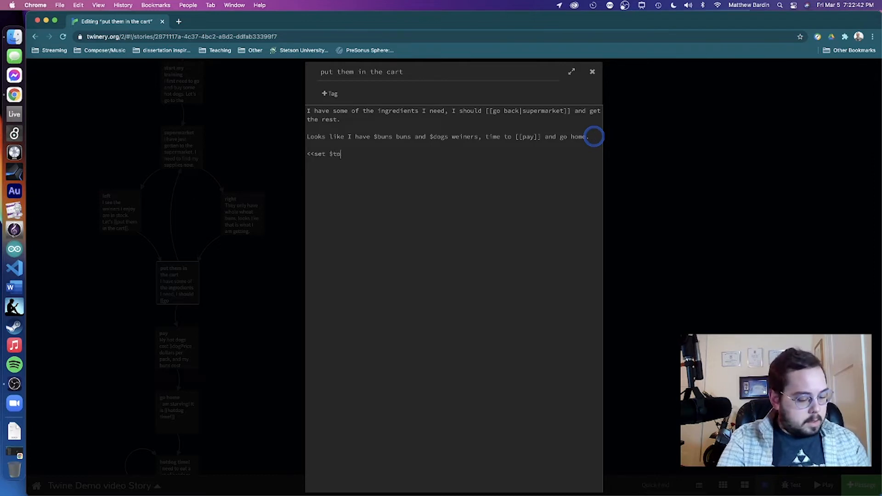
{"action": "type", "text": "talCost to "}
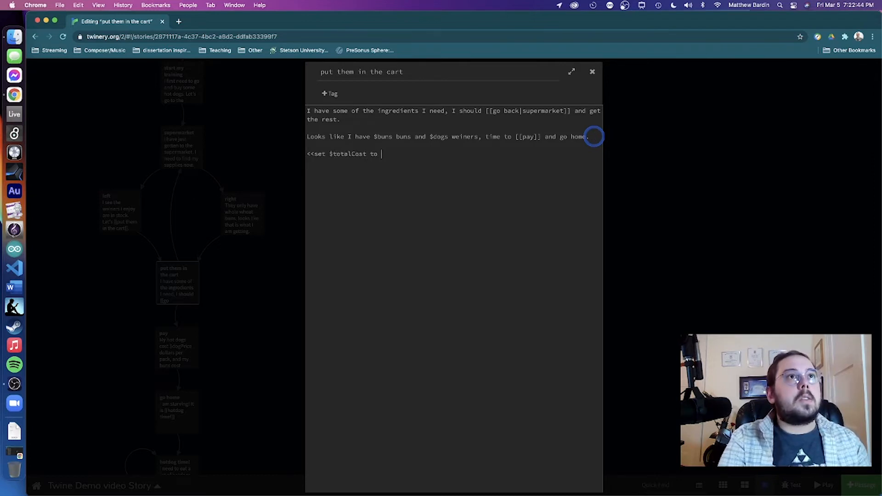
{"action": "type", "text": "0>>"}
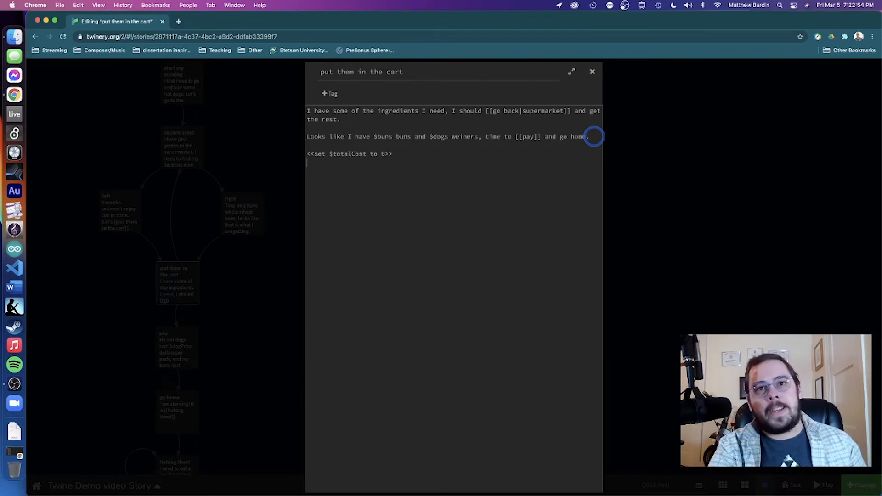
- On the line below the $totalCost macro, enter the partial macro "<<set $totalCost to ($buns * " and close the passage
{"action": "key", "text": "Return"}
{"action": "type", "text": "<<"}
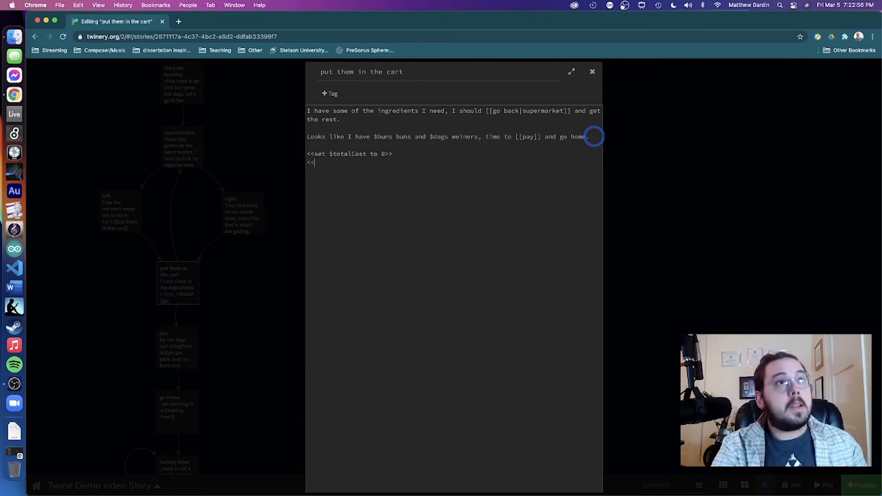
{"action": "type", "text": "s"}
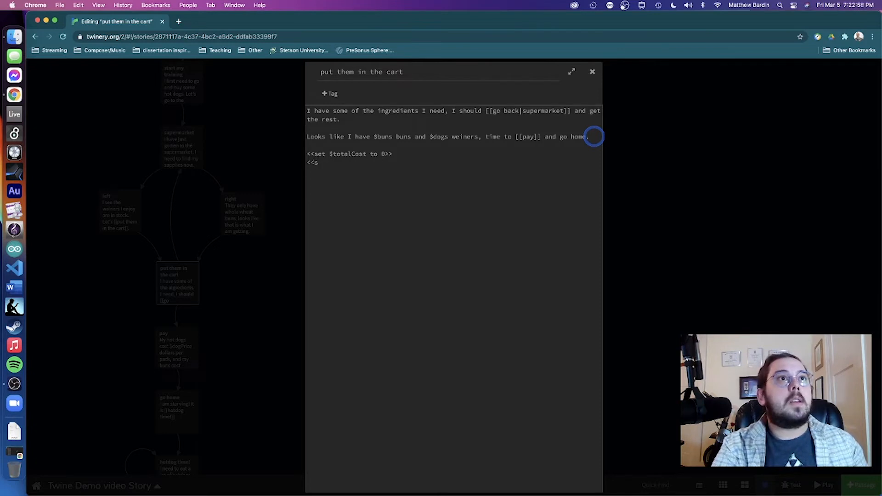
{"action": "type", "text": "et $"}
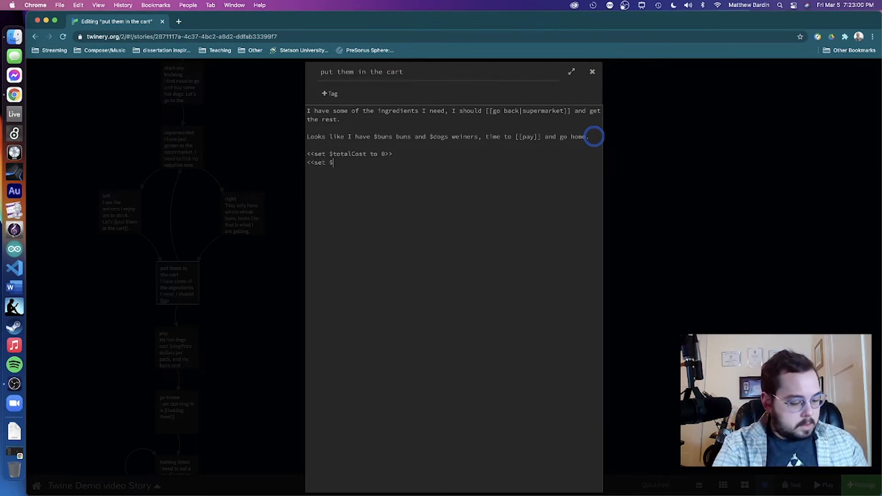
{"action": "type", "text": "totalCost to"}
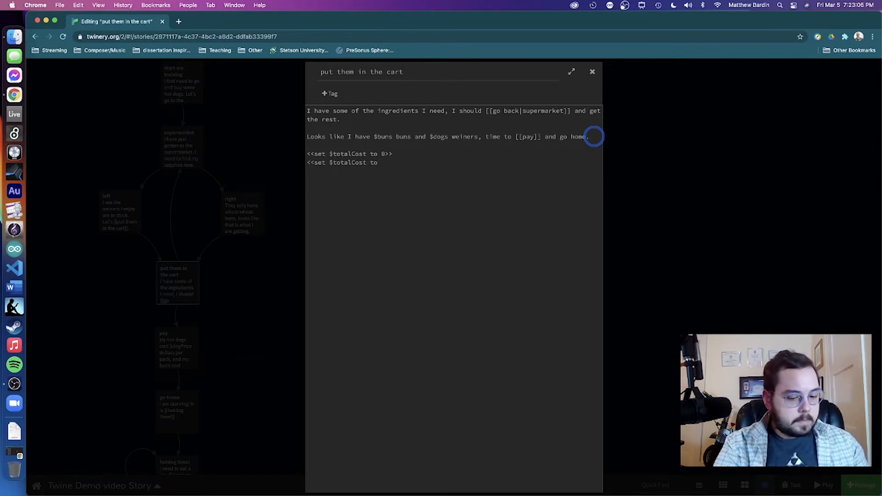
{"action": "type", "text": "($"}
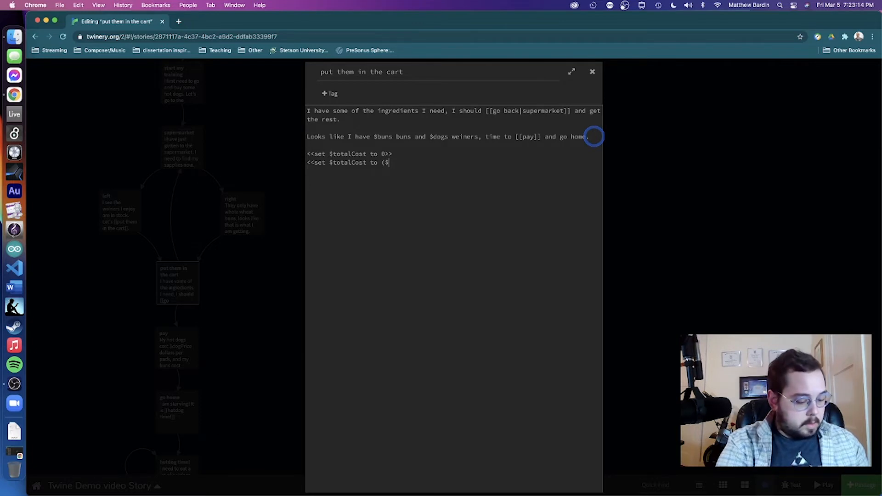
{"action": "type", "text": "buns *"}
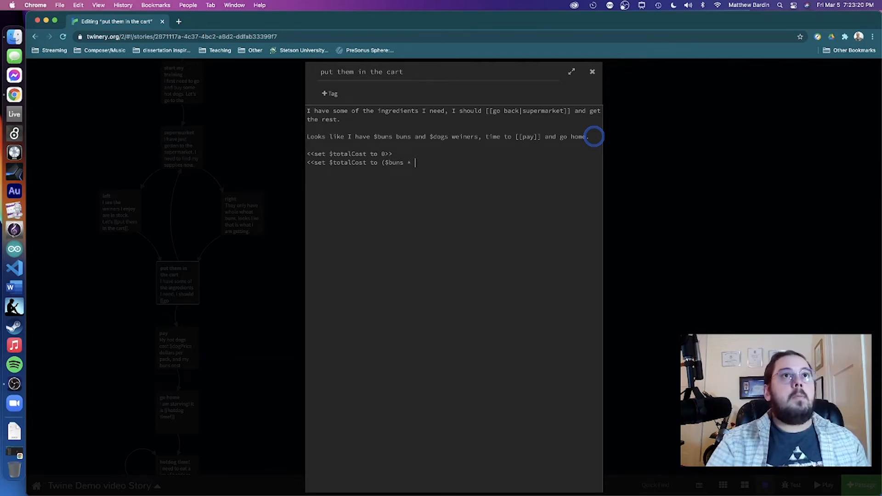
{"action": "left_click", "coordinate": [630, 165]}
- Check the variable macros in the right and supermarket passages, closing each passage after viewing it
{"action": "mouse_move", "coordinate": [221, 215]}
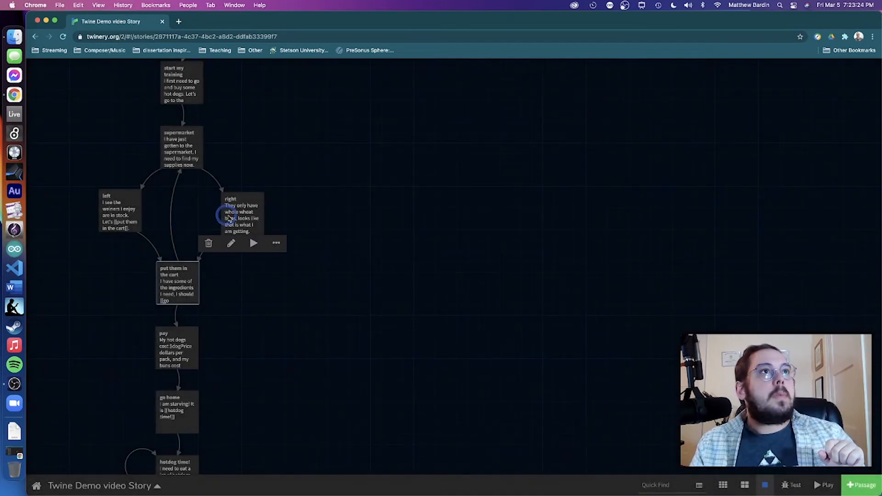
{"action": "double_click", "coordinate": [237, 223]}
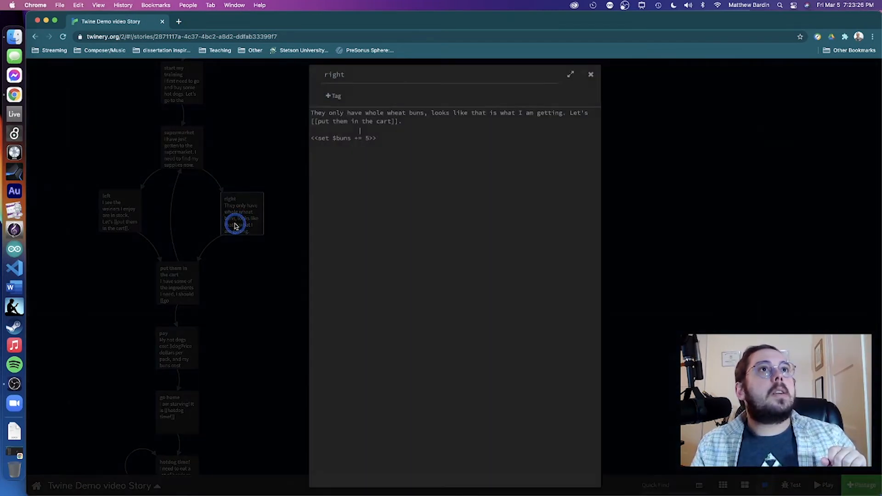
{"action": "left_click", "coordinate": [593, 72]}
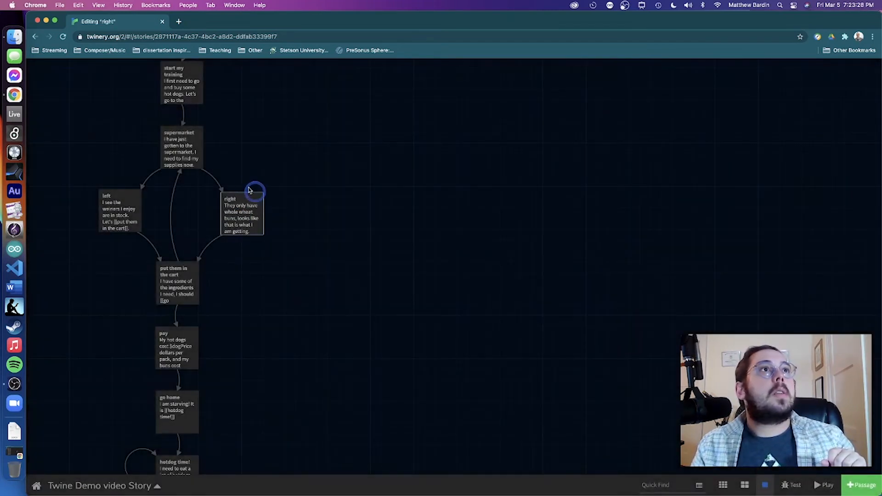
{"action": "double_click", "coordinate": [183, 153]}
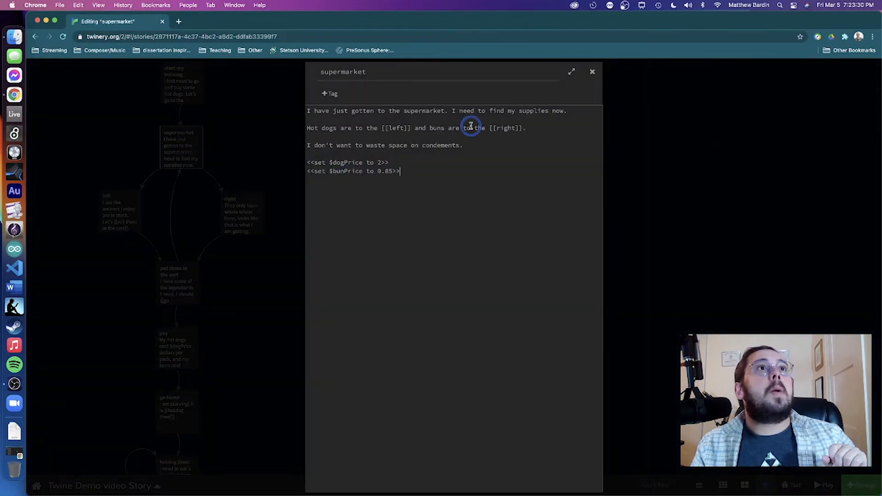
{"action": "left_click", "coordinate": [614, 148]}
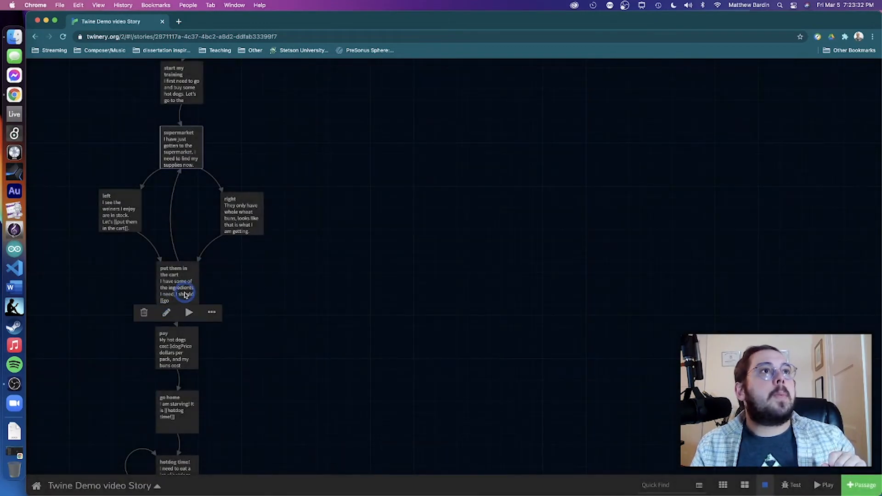
- In the "put them in the cart" passage, extend the unfinished $totalCost formula with "$bunPrice) + "
{"action": "mouse_move", "coordinate": [184, 342]}
{"action": "double_click", "coordinate": [173, 299]}
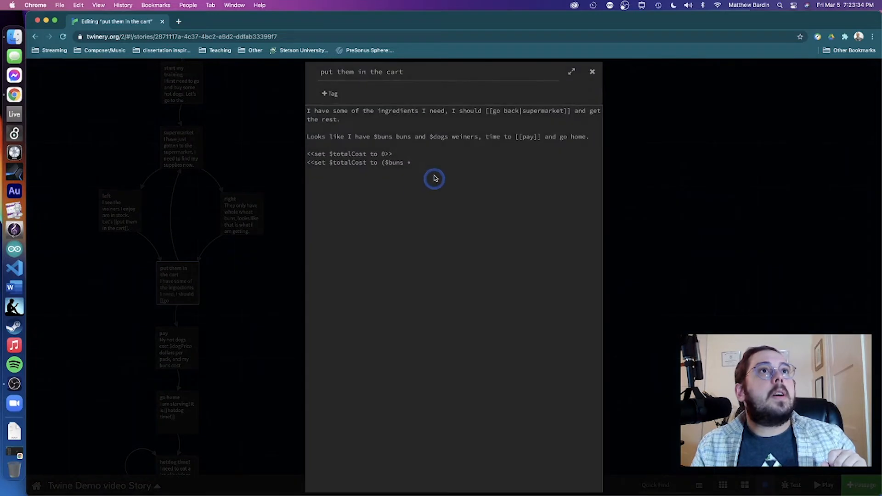
{"action": "type", "text": "$bunPri"}
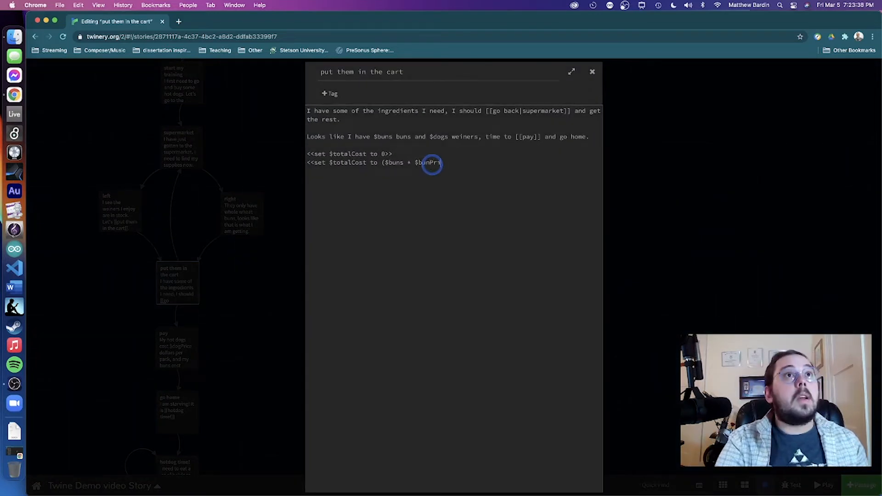
{"action": "type", "text": "ce) "}
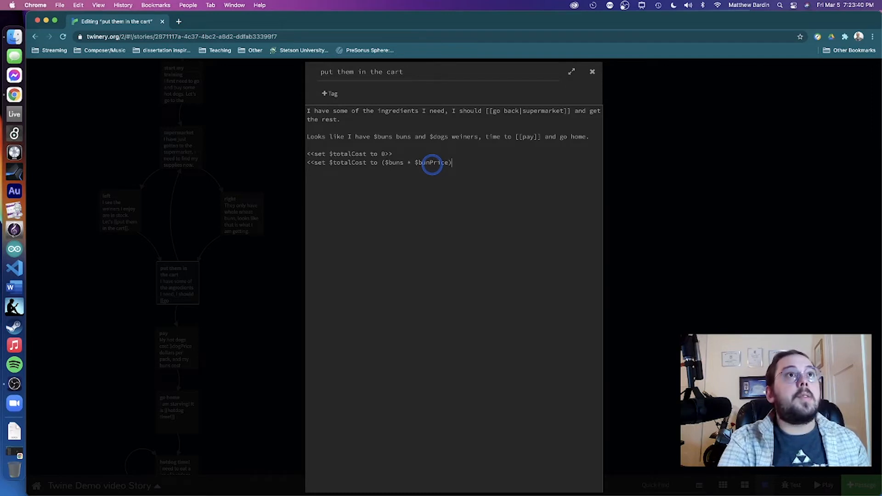
{"action": "type", "text": "+ "}
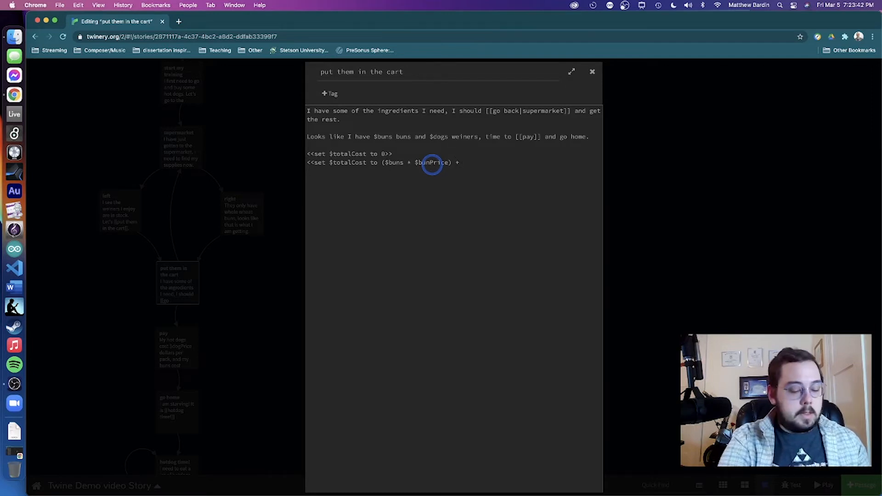
- Finish the $totalCost formula with "($dogs * $dogPrice)>>" and close the passage
{"action": "type", "text": "($"}
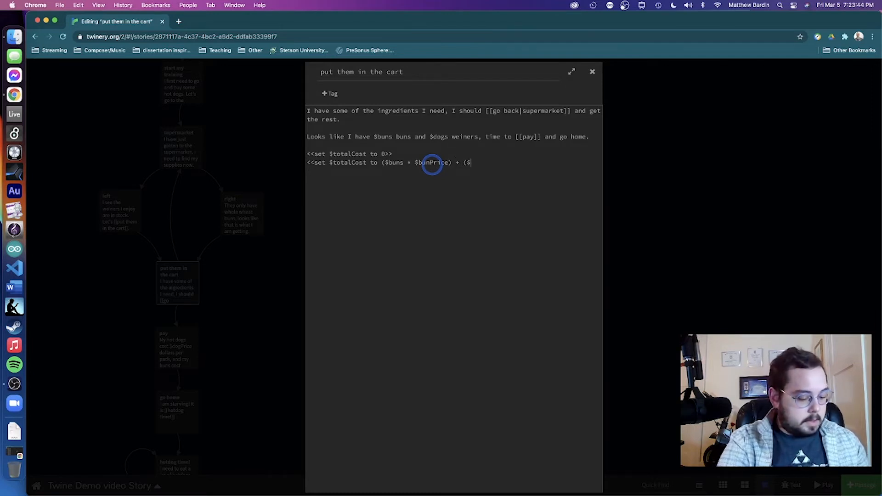
{"action": "type", "text": "dog"}
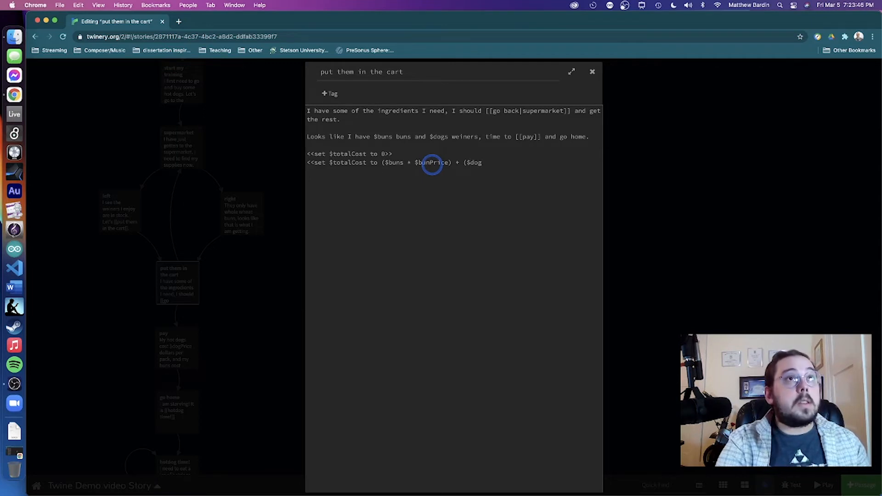
{"action": "type", "text": "s"}
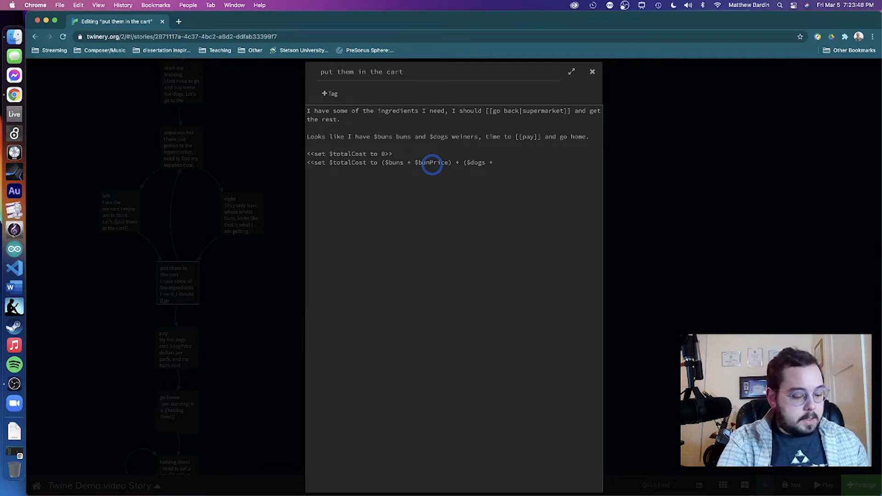
{"action": "type", "text": " + $dogPr"}
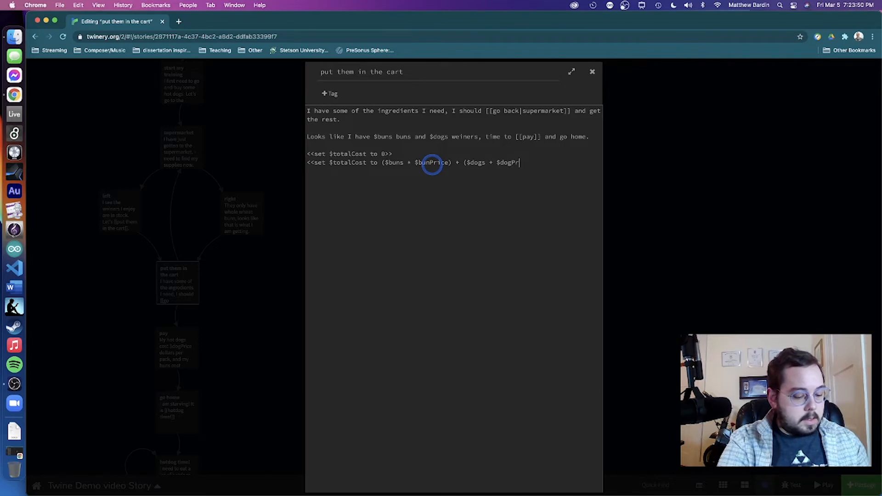
{"action": "type", "text": "ice"}
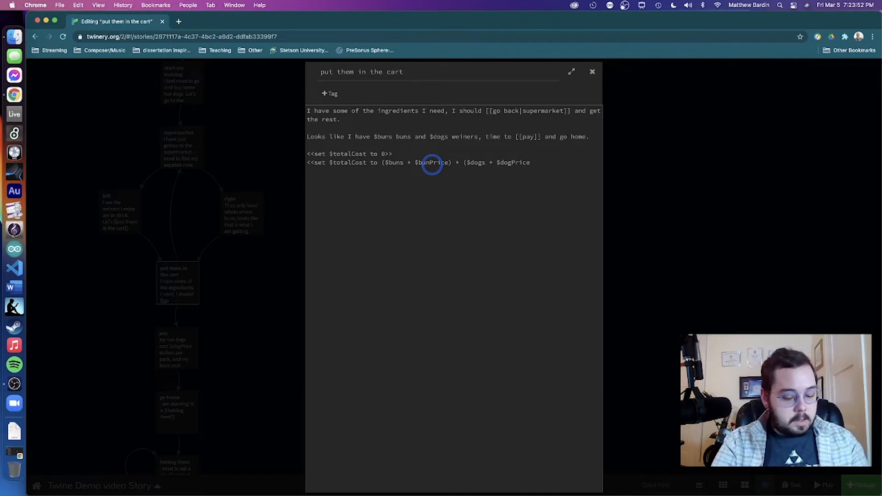
{"action": "type", "text": ")("}
{"action": "key", "text": "BackSpace"}
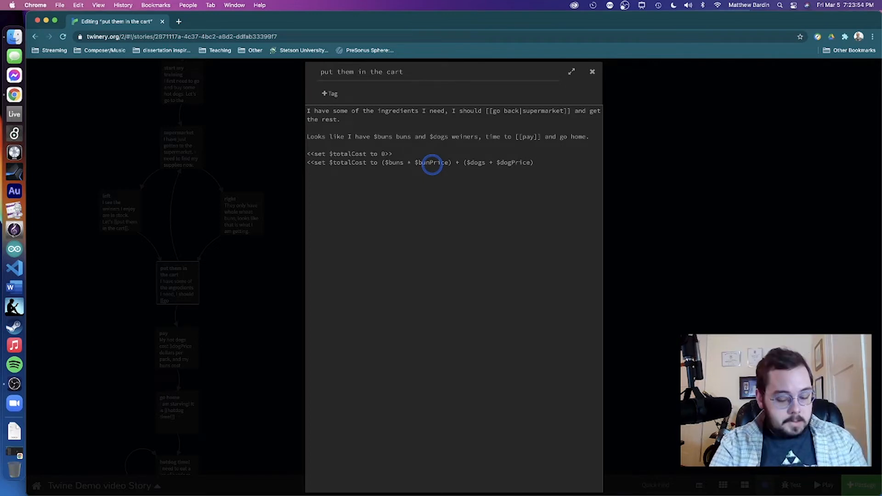
{"action": "type", "text": ">>"}
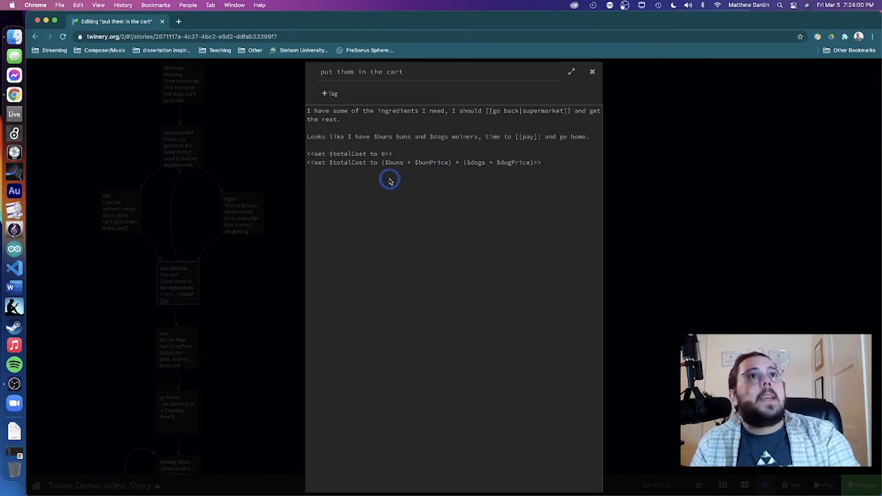
{"action": "left_click", "coordinate": [493, 163]}
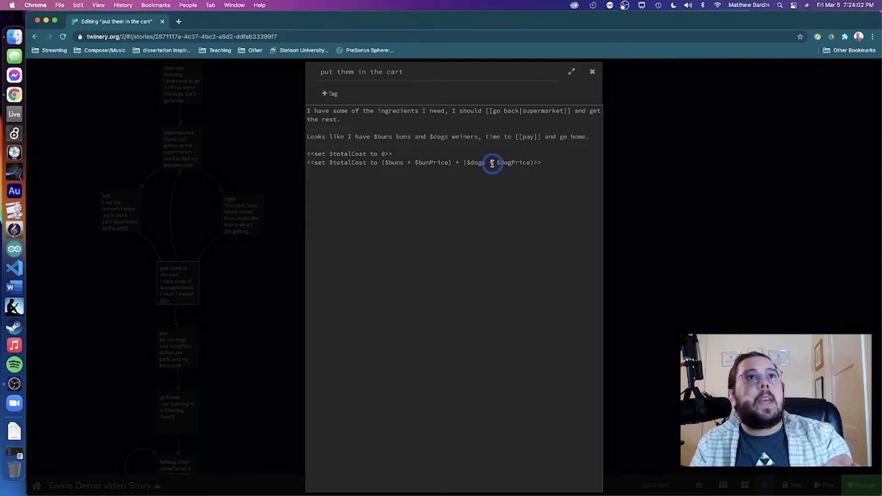
{"action": "key", "text": "BackSpace"}
{"action": "type", "text": "*"}
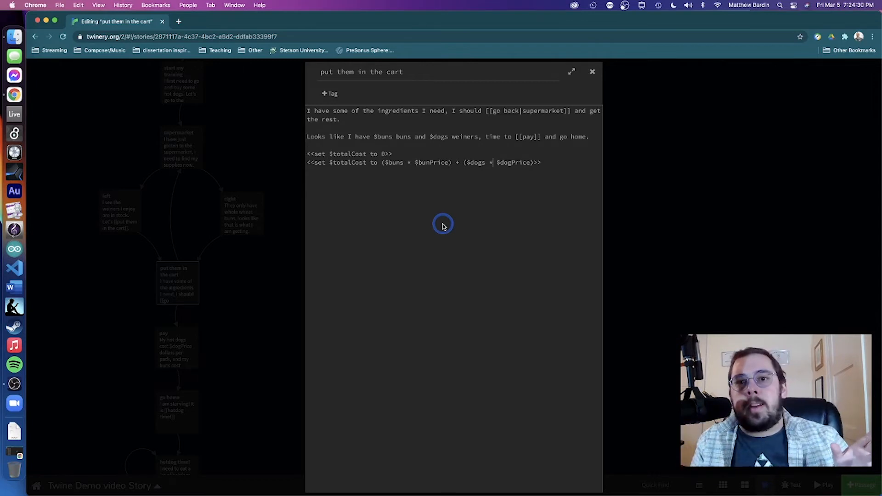
{"action": "left_click", "coordinate": [593, 77]}
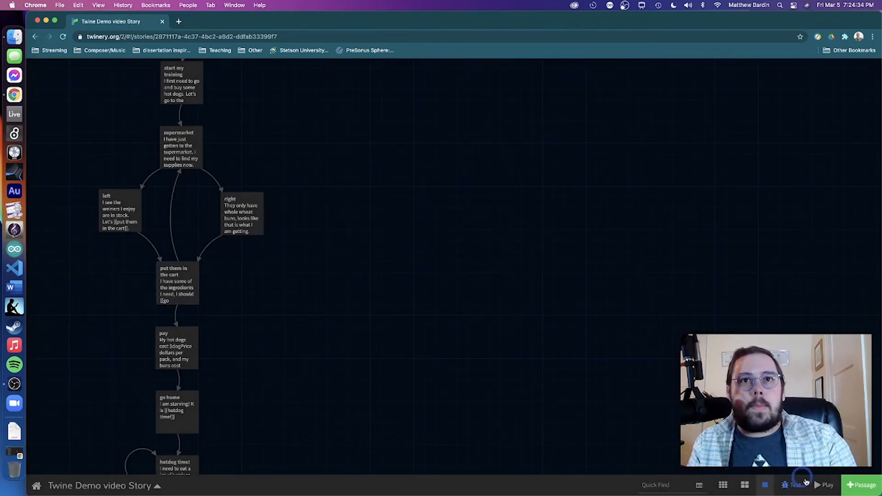
- Play the story through to the supermarket and put the hot dogs in the cart twice
{"action": "left_click", "coordinate": [816, 484]}
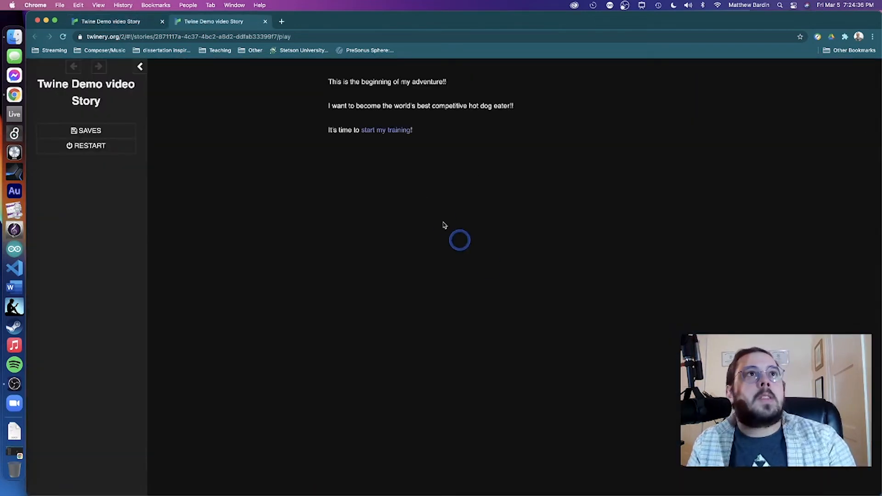
{"action": "left_click", "coordinate": [378, 132]}
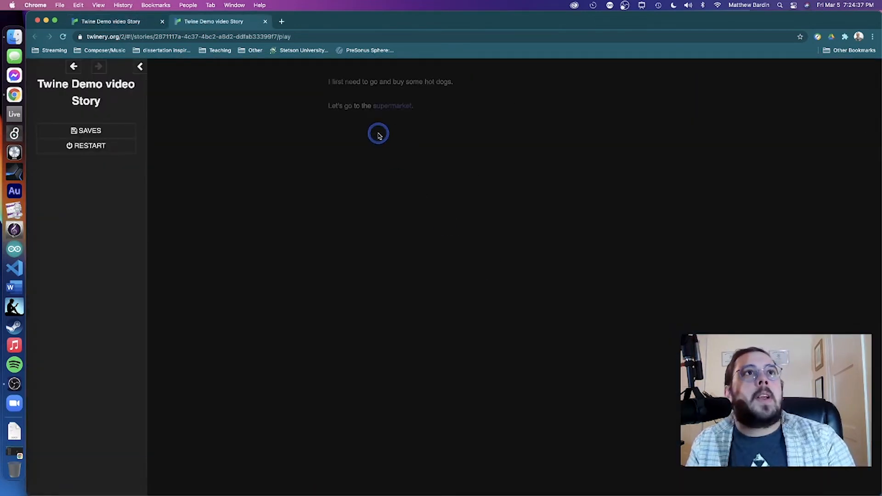
{"action": "left_click", "coordinate": [386, 107]}
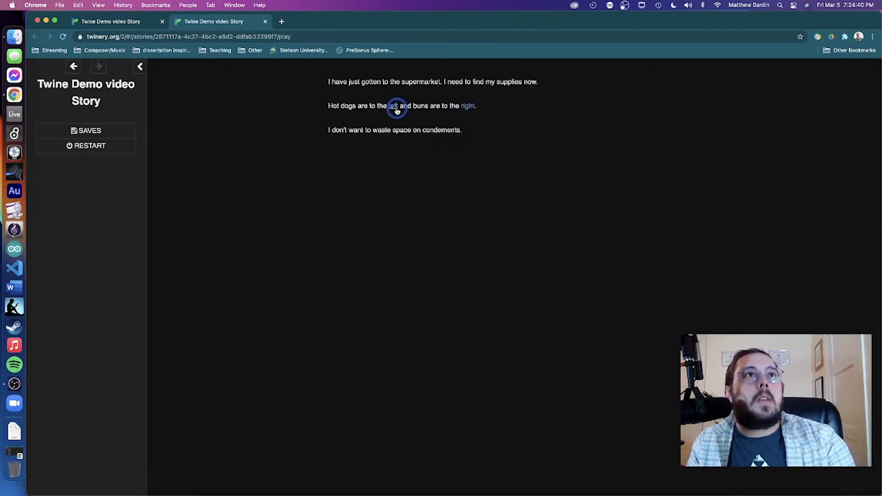
{"action": "left_click", "coordinate": [395, 107]}
{"action": "left_click", "coordinate": [470, 81]}
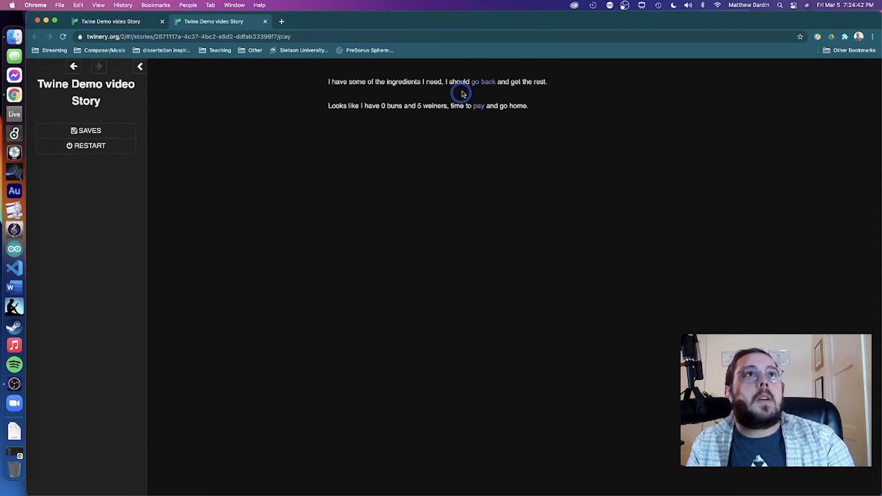
{"action": "left_click", "coordinate": [482, 85]}
{"action": "left_click", "coordinate": [394, 105]}
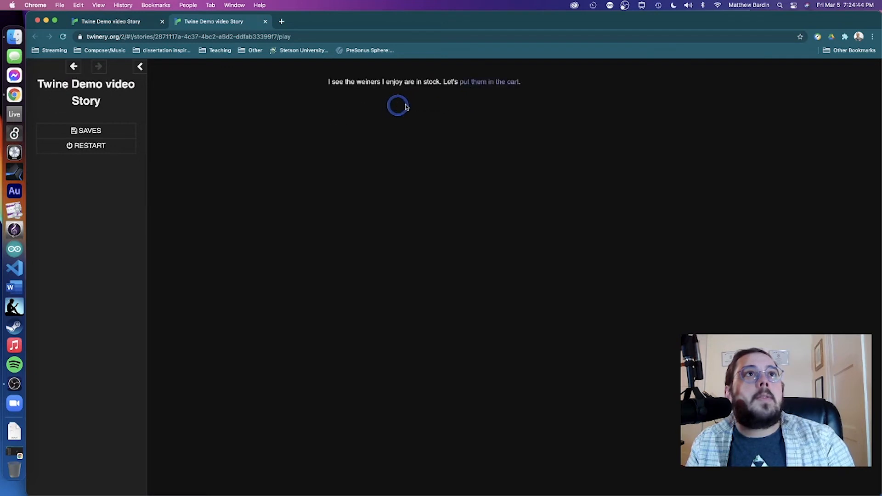
{"action": "left_click", "coordinate": [480, 79]}
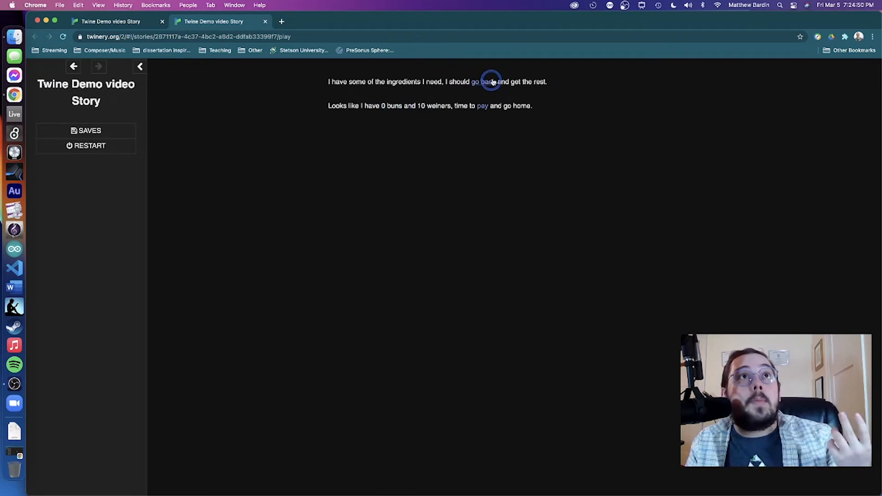
- Continue the playthrough by going back to the supermarket and putting buns in the cart three times
{"action": "left_click", "coordinate": [479, 82]}
{"action": "left_click", "coordinate": [467, 106]}
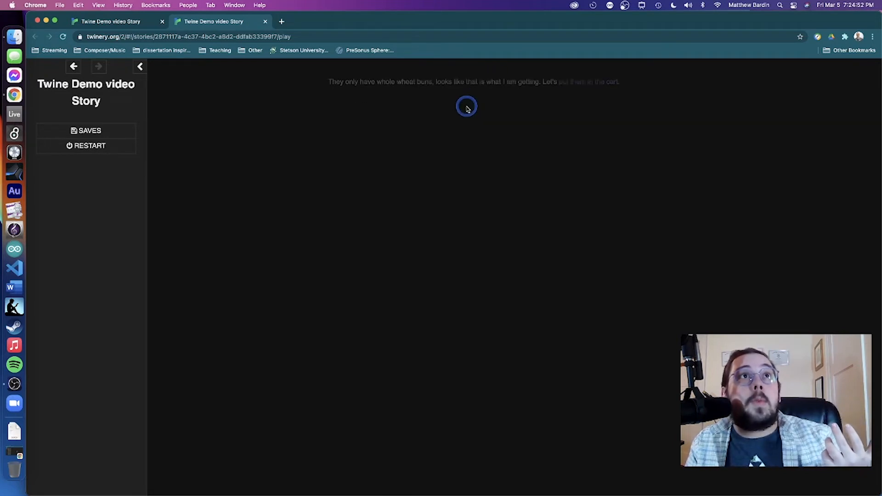
{"action": "left_click", "coordinate": [592, 83]}
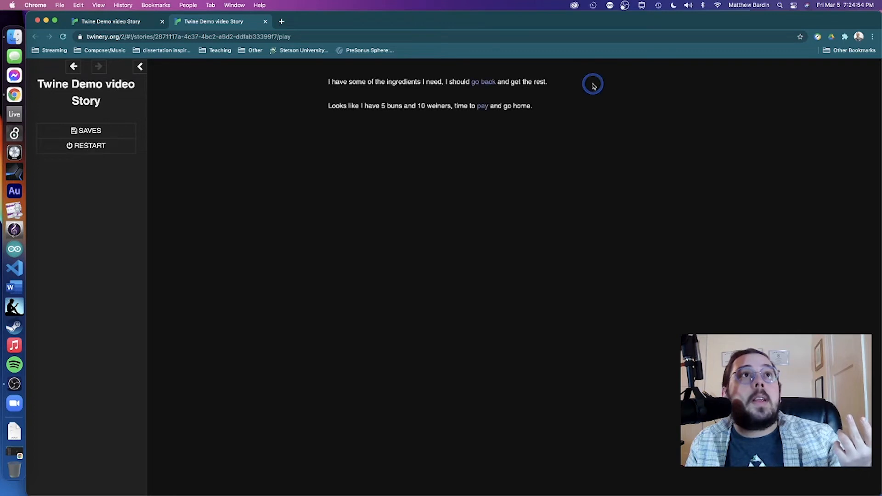
{"action": "left_click", "coordinate": [489, 82]}
{"action": "left_click", "coordinate": [467, 107]}
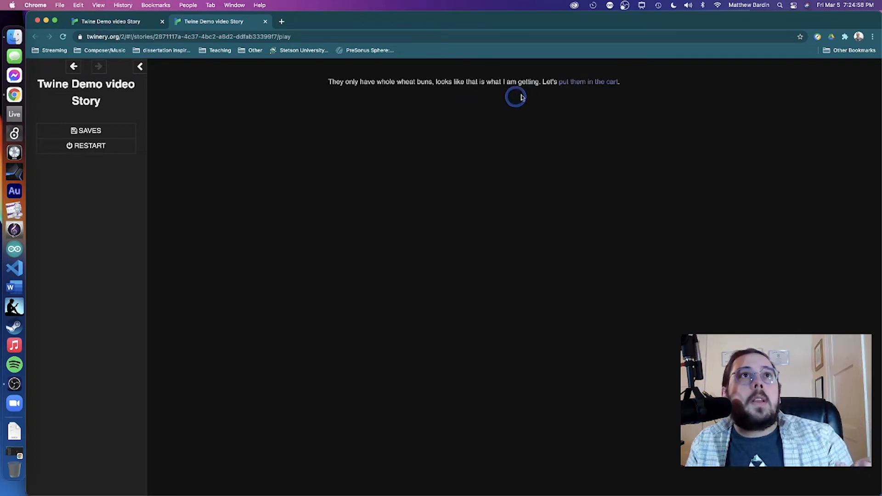
{"action": "left_click", "coordinate": [564, 84]}
{"action": "left_click", "coordinate": [486, 84]}
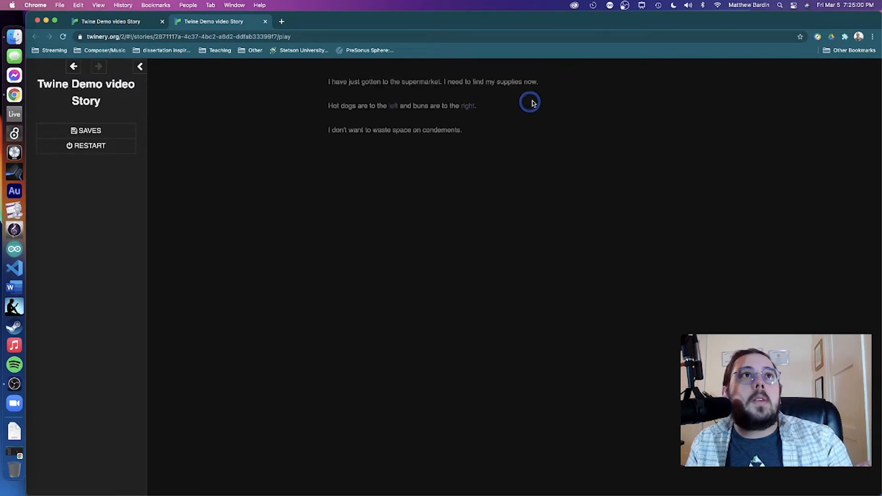
{"action": "left_click", "coordinate": [471, 108]}
{"action": "left_click", "coordinate": [579, 83]}
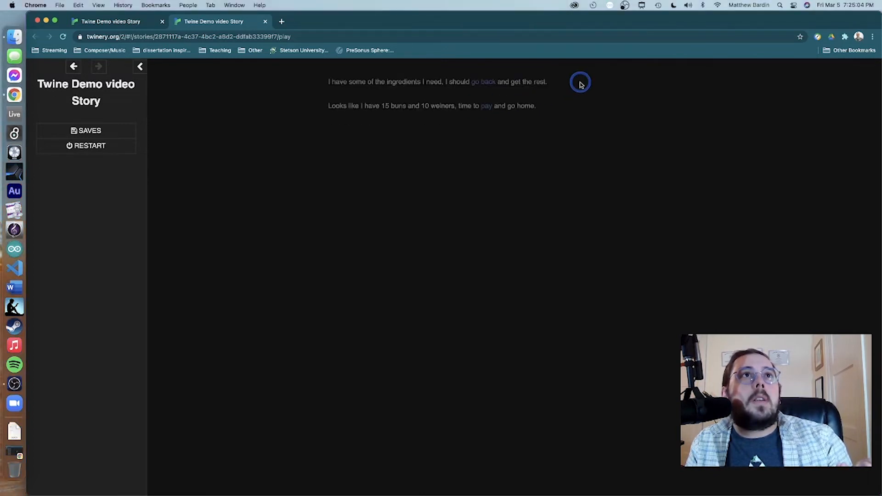
- Return to the story map, check the total cost blank in the pay passage, and close the passage
{"action": "left_click", "coordinate": [112, 21]}
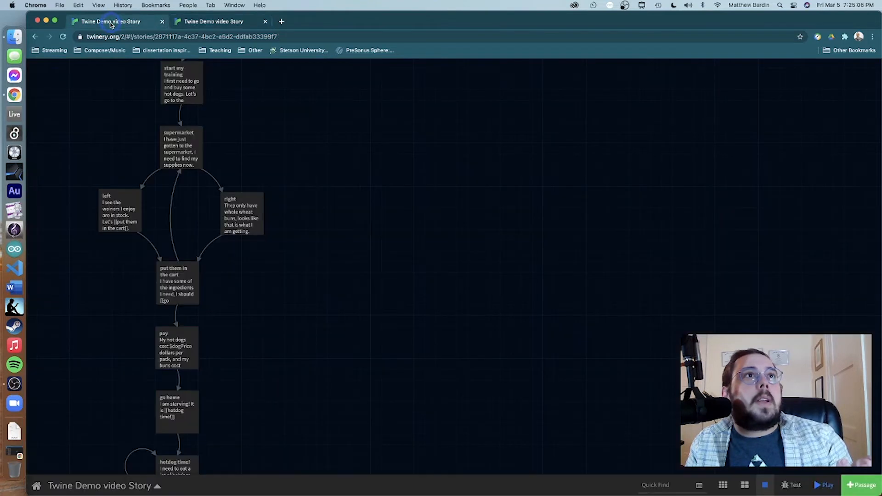
{"action": "double_click", "coordinate": [175, 348]}
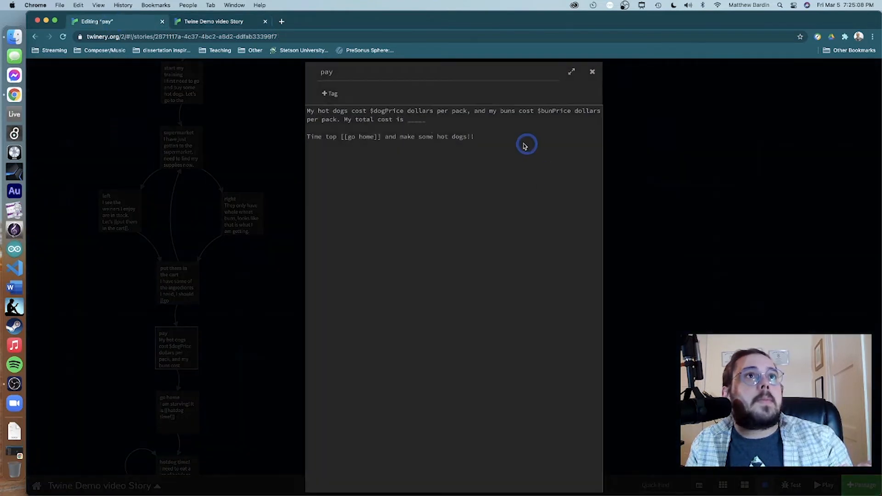
{"action": "left_click", "coordinate": [475, 138]}
{"action": "left_click", "coordinate": [592, 72]}
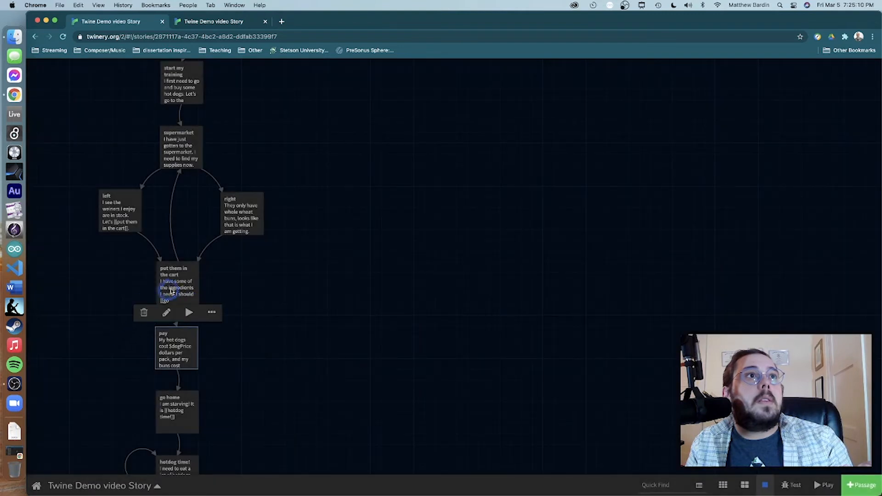
{"action": "double_click", "coordinate": [174, 290]}
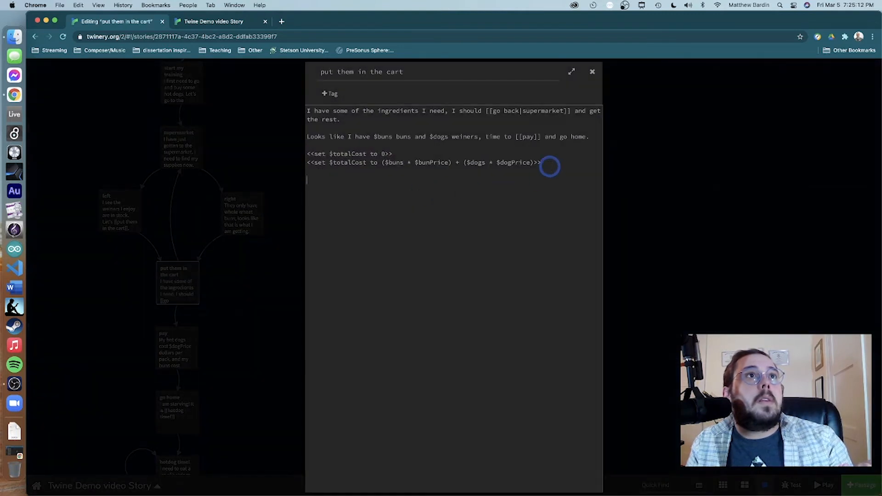
{"action": "type", "text": "$"}
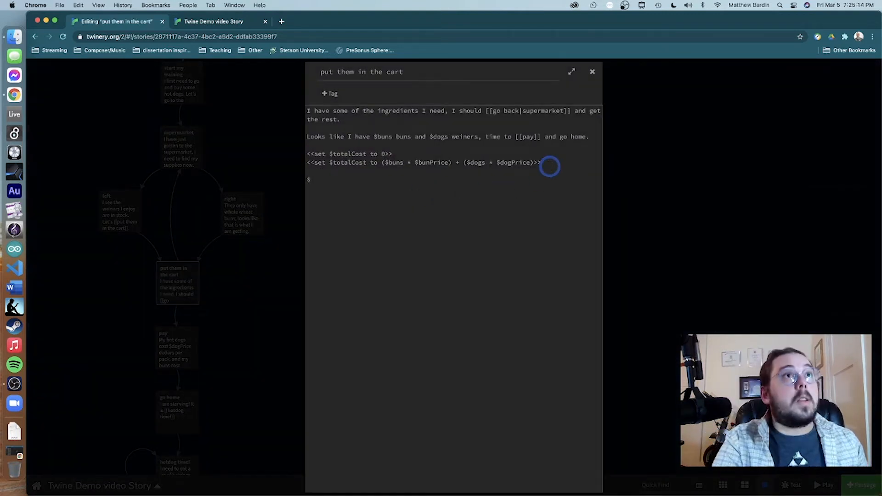
{"action": "type", "text": "tot"}
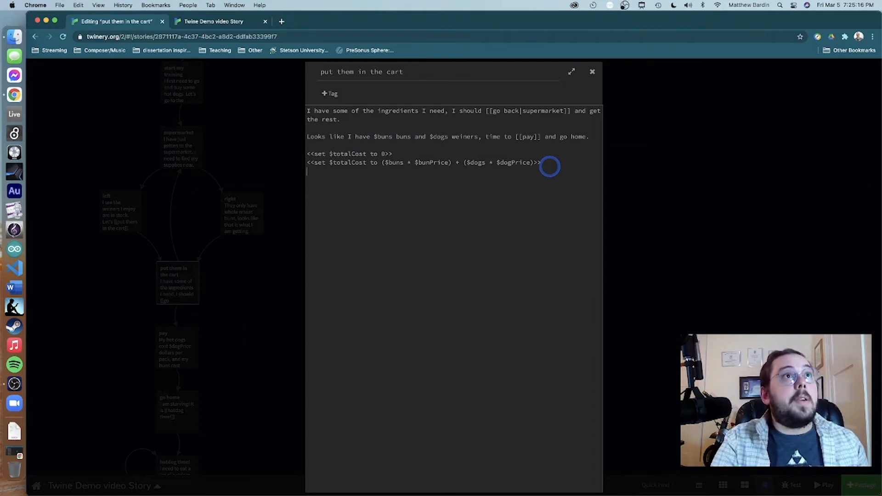
{"action": "left_click", "coordinate": [760, 234]}
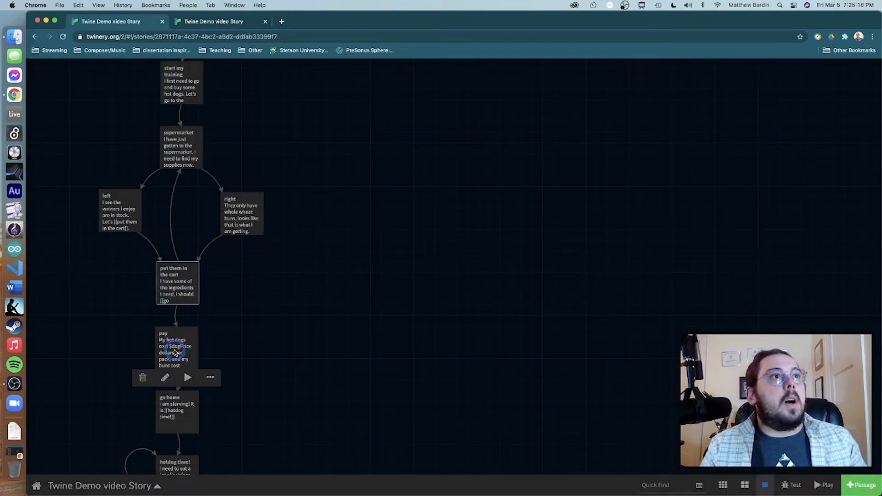
- In the pay passage, replace the blank after "My total cost is" with the variable $totalCost
{"action": "double_click", "coordinate": [175, 362]}
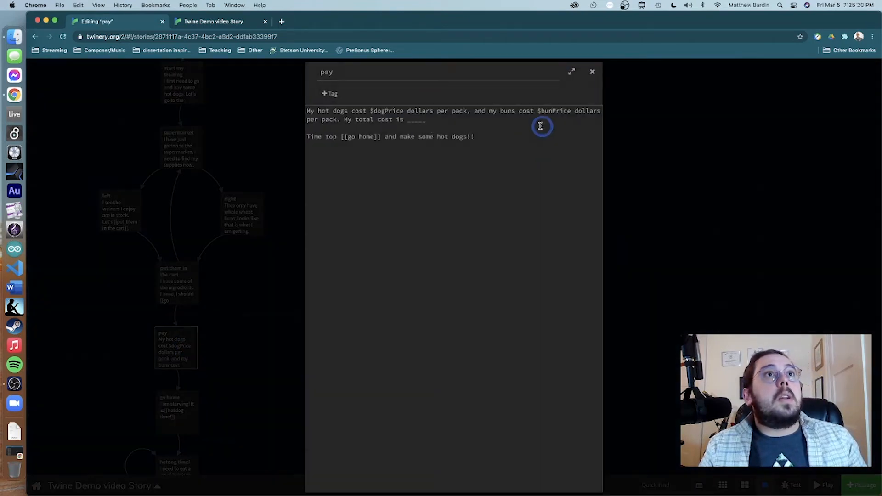
{"action": "left_click", "coordinate": [430, 120]}
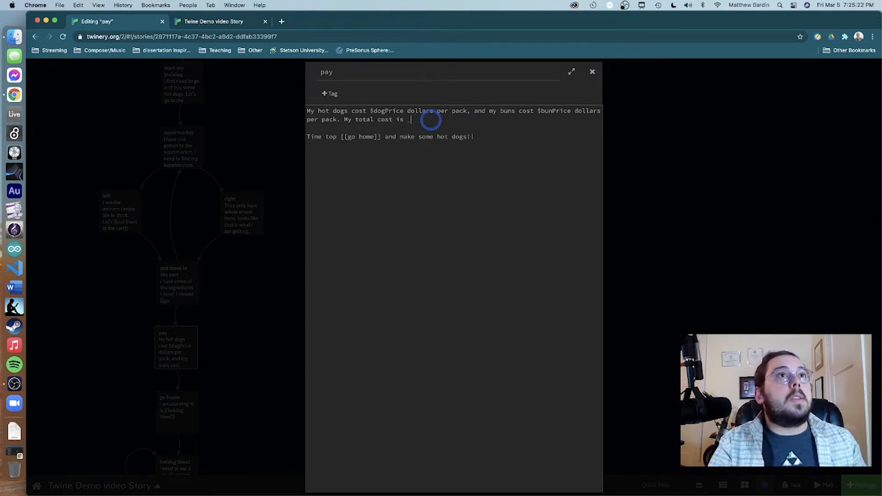
{"action": "key", "text": "BackSpace"}
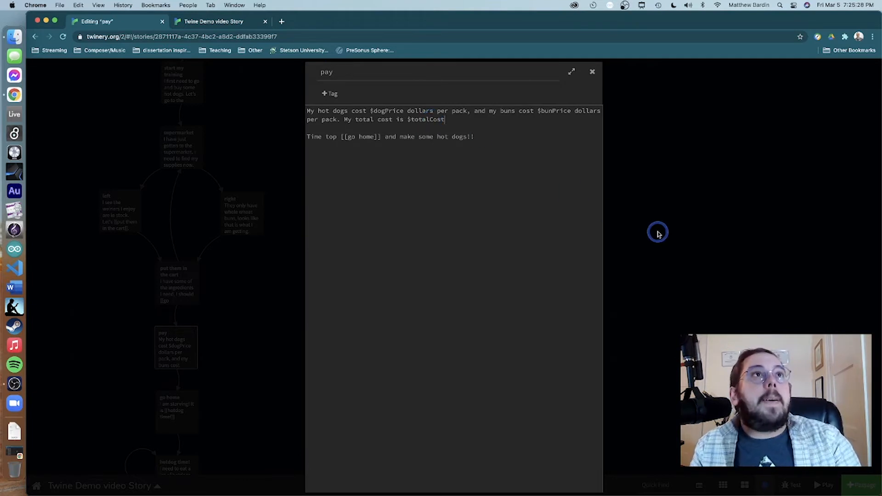
- Correct "Time top" to "Time to" in the pay passage and close the passage
{"action": "left_click", "coordinate": [337, 138]}
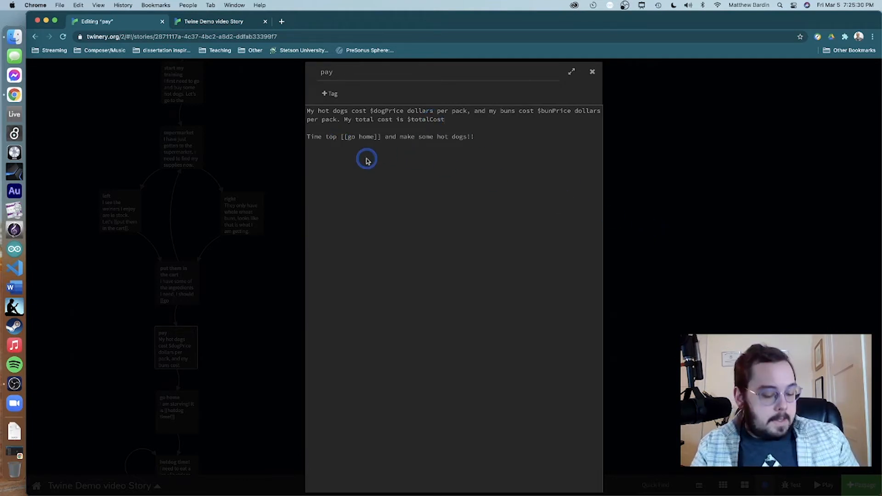
{"action": "key", "text": "BackSpace"}
{"action": "left_click", "coordinate": [659, 243]}
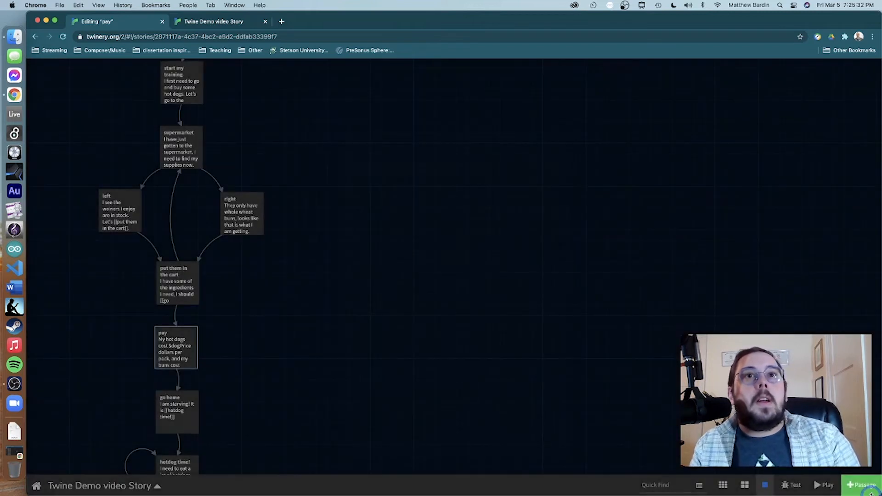
- Go to the pay page in the running playthrough to check the total cost, and restart the story
{"action": "left_click", "coordinate": [232, 22]}
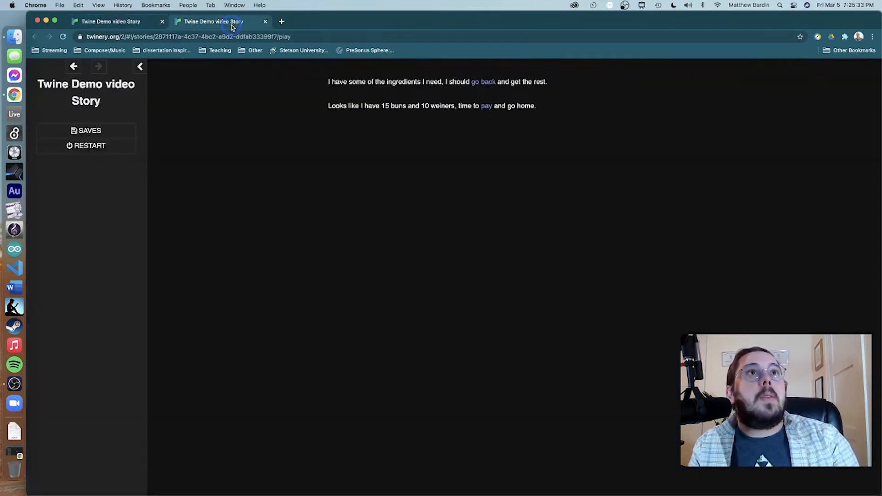
{"action": "left_click", "coordinate": [488, 107]}
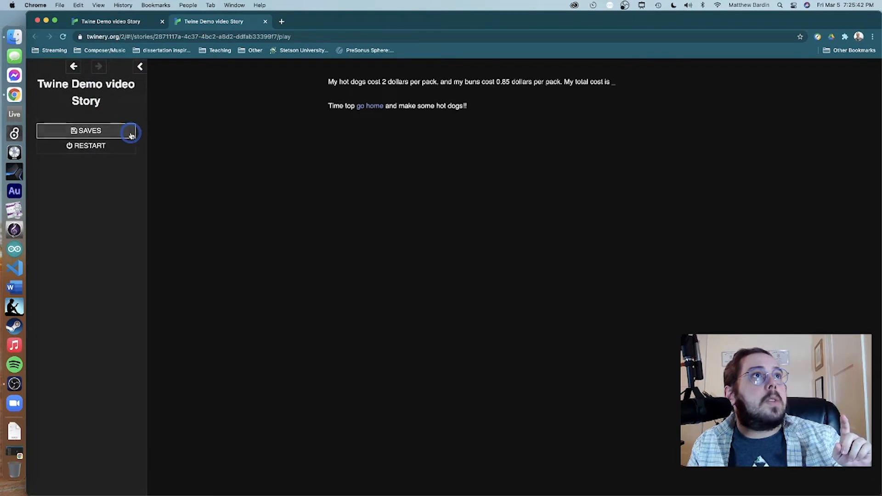
{"action": "left_click", "coordinate": [112, 148]}
{"action": "left_click", "coordinate": [357, 128]}
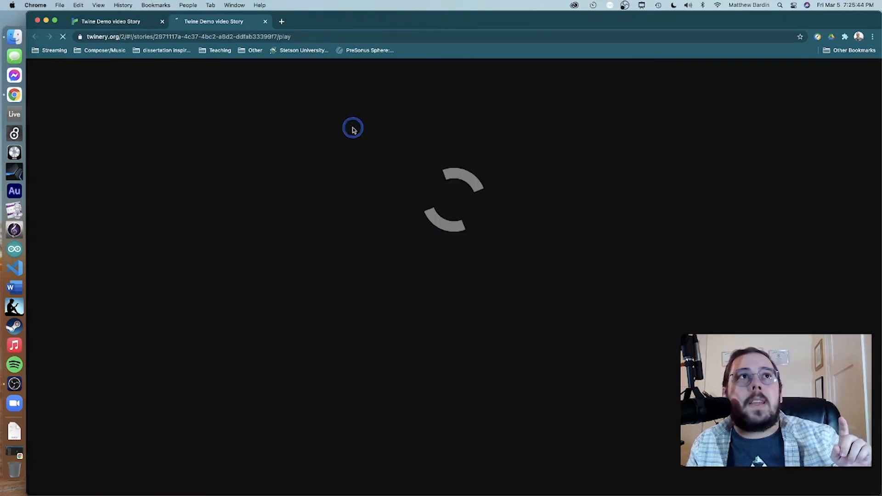
- Play the restarted story through the supermarket, put hot dogs and buns in the cart once each, and continue to pay
{"action": "left_click", "coordinate": [376, 131]}
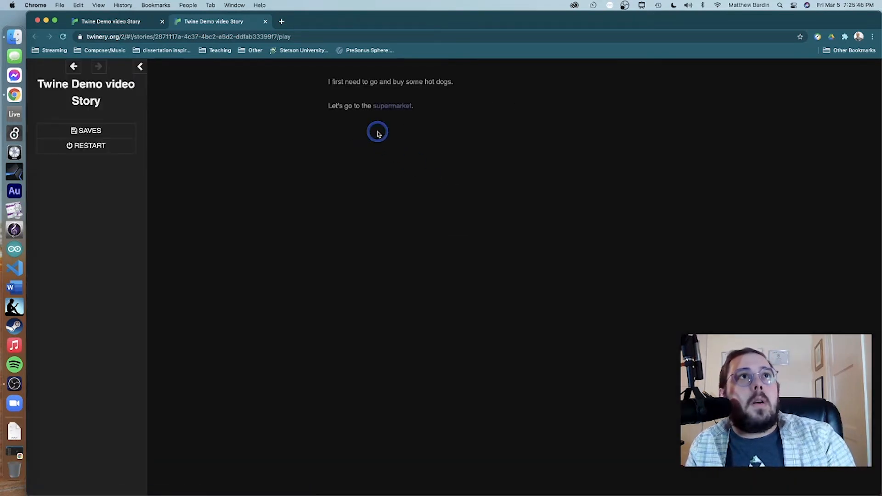
{"action": "left_click", "coordinate": [378, 107]}
{"action": "left_click", "coordinate": [394, 107]}
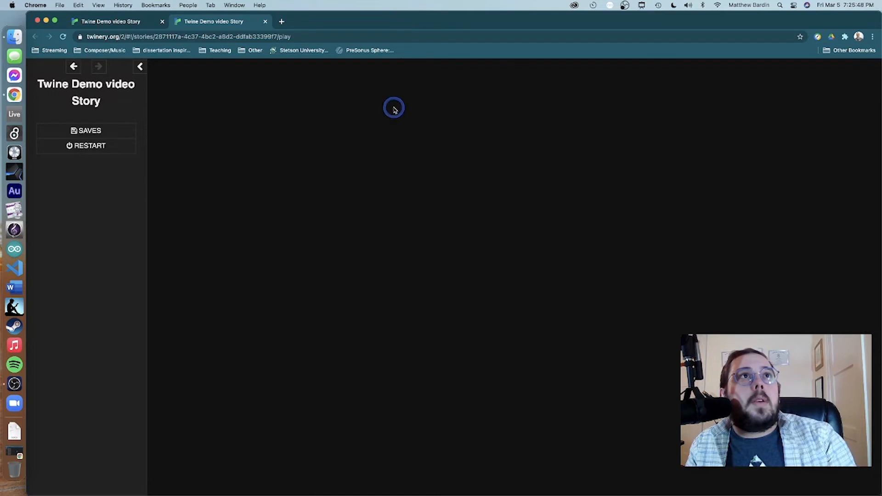
{"action": "left_click", "coordinate": [476, 86]}
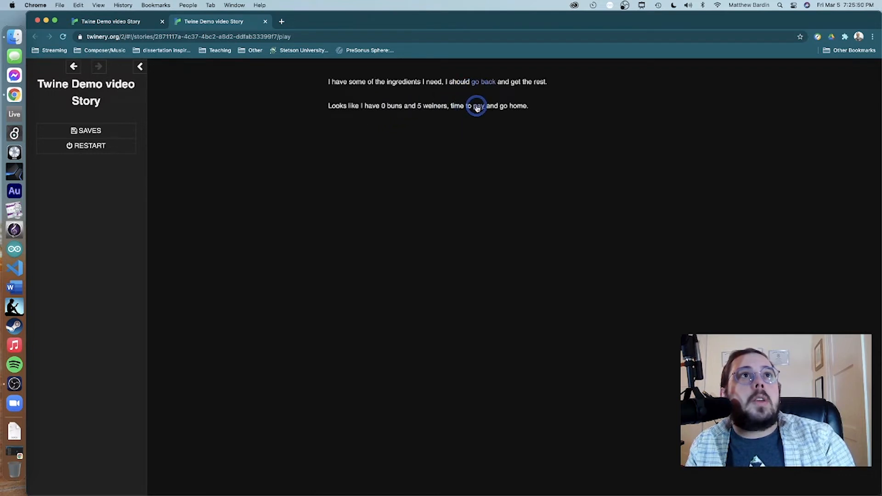
{"action": "left_click", "coordinate": [480, 81]}
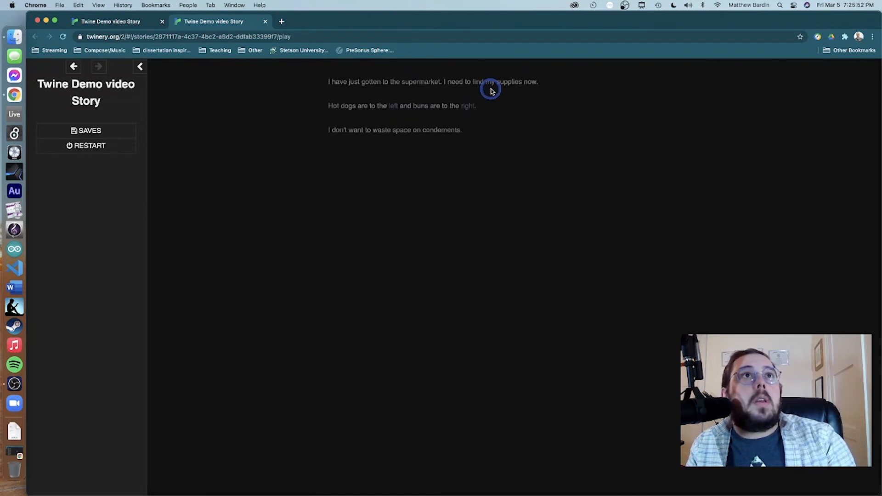
{"action": "left_click", "coordinate": [467, 108]}
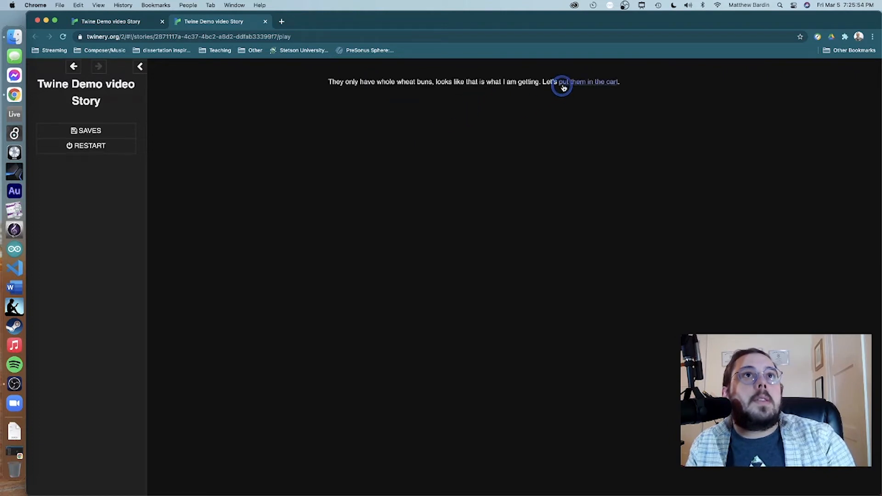
{"action": "left_click", "coordinate": [564, 83]}
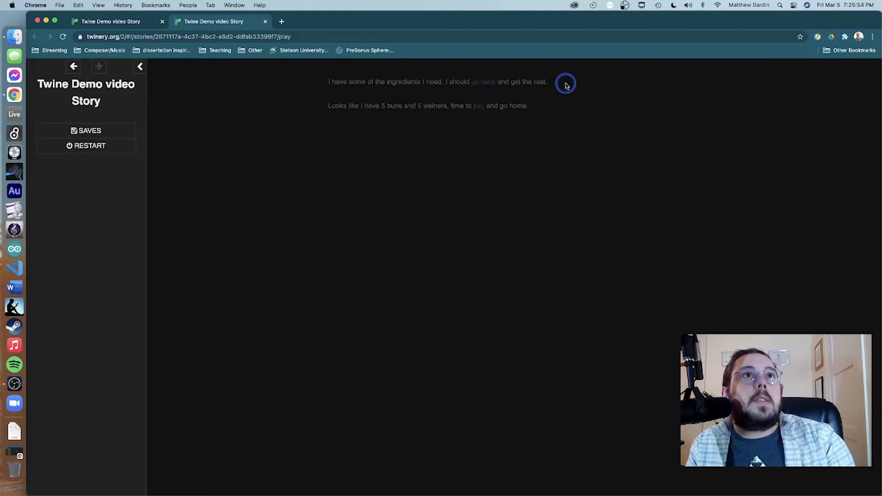
{"action": "left_click", "coordinate": [478, 108]}
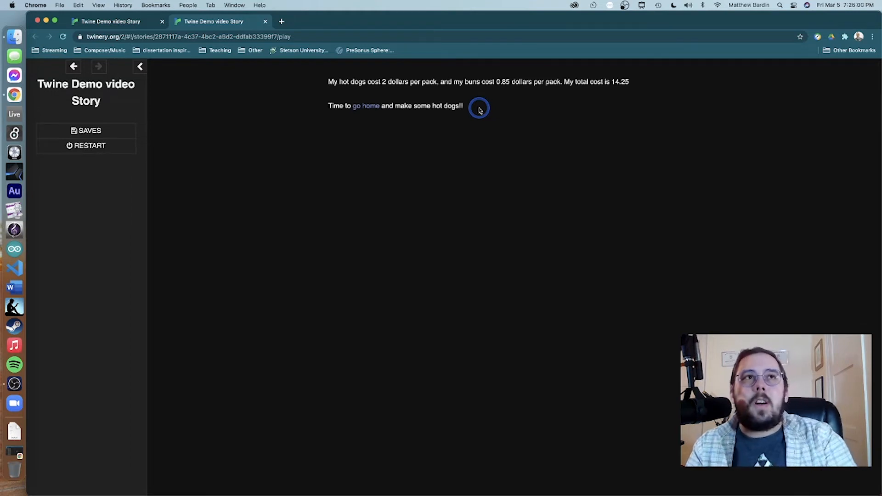
- Return to the story map, open the pay passage to check its text, and close it
{"action": "left_click", "coordinate": [118, 26]}
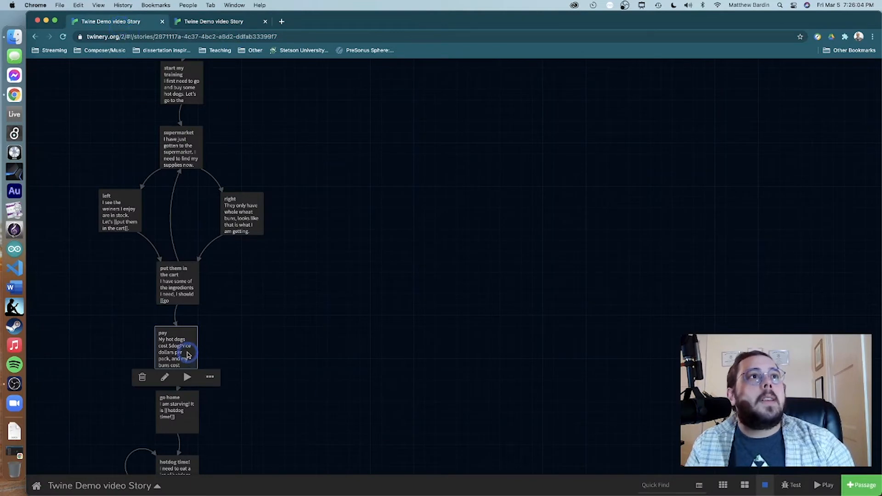
{"action": "double_click", "coordinate": [177, 340]}
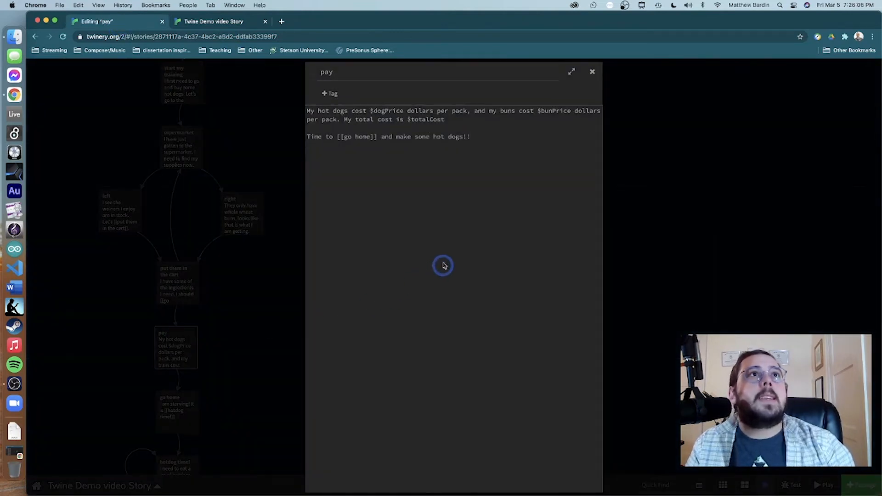
{"action": "left_click", "coordinate": [591, 73]}
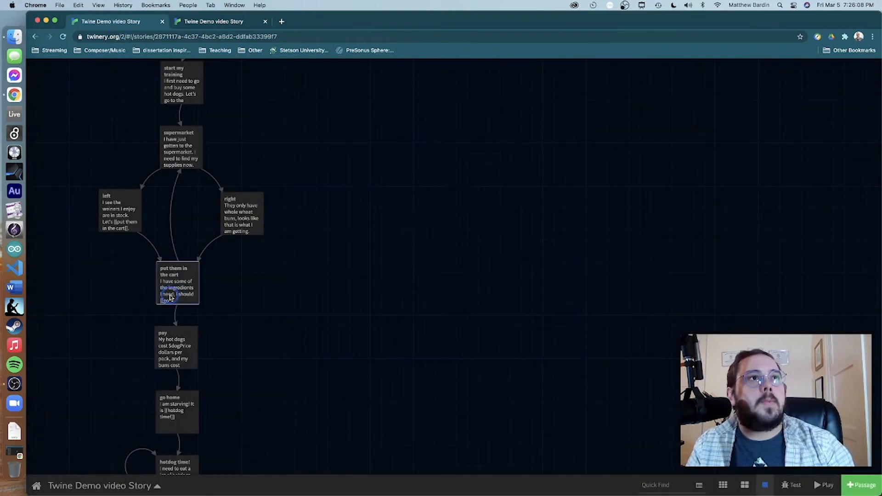
- Open the "put them in the cart" passage and examine the quantity and price variables in the $totalCost formula
{"action": "double_click", "coordinate": [170, 296]}
{"action": "left_click", "coordinate": [395, 155]}
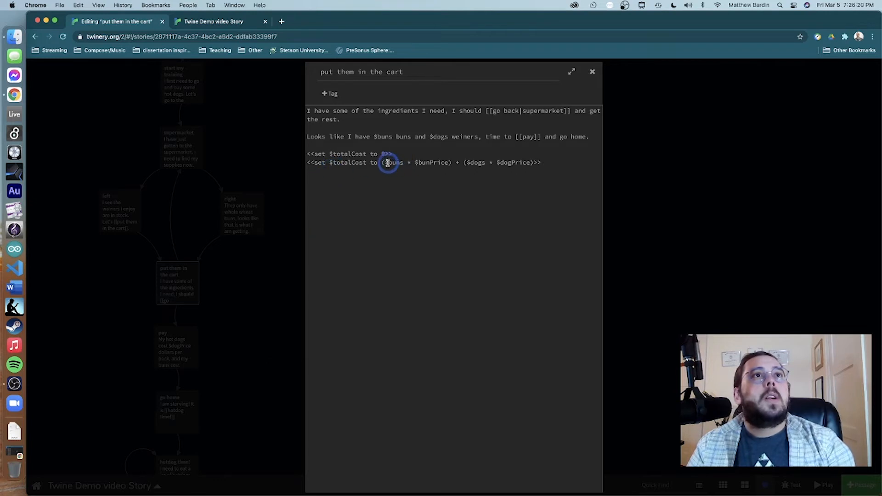
{"action": "left_click_drag", "start_coordinate": [384, 163], "coordinate": [403, 163]}
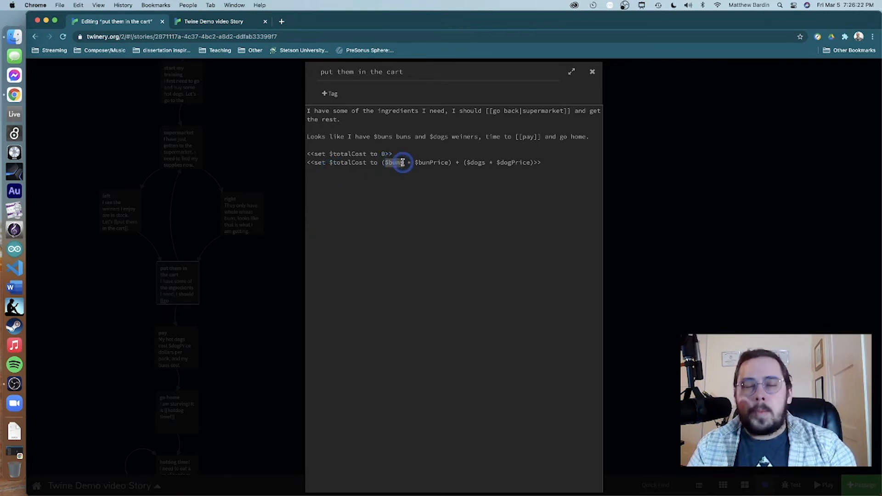
{"action": "left_click", "coordinate": [413, 163]}
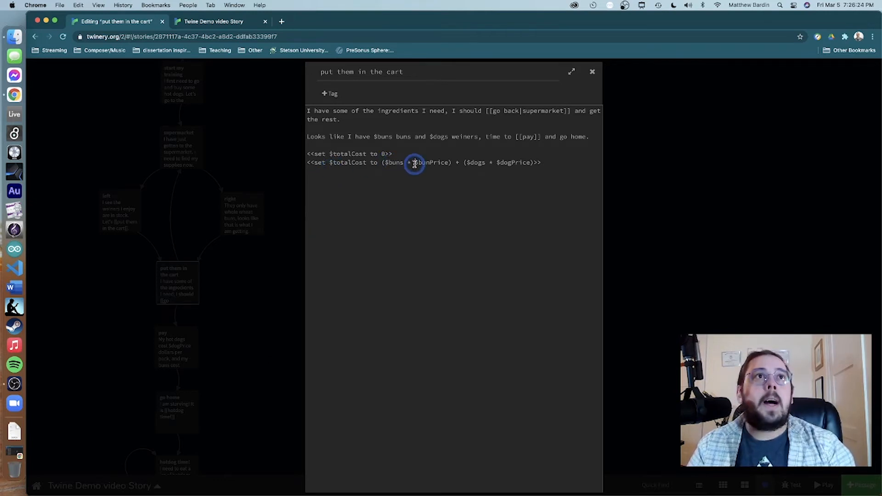
{"action": "left_click_drag", "start_coordinate": [421, 164], "coordinate": [449, 165]}
{"action": "left_click", "coordinate": [427, 216]}
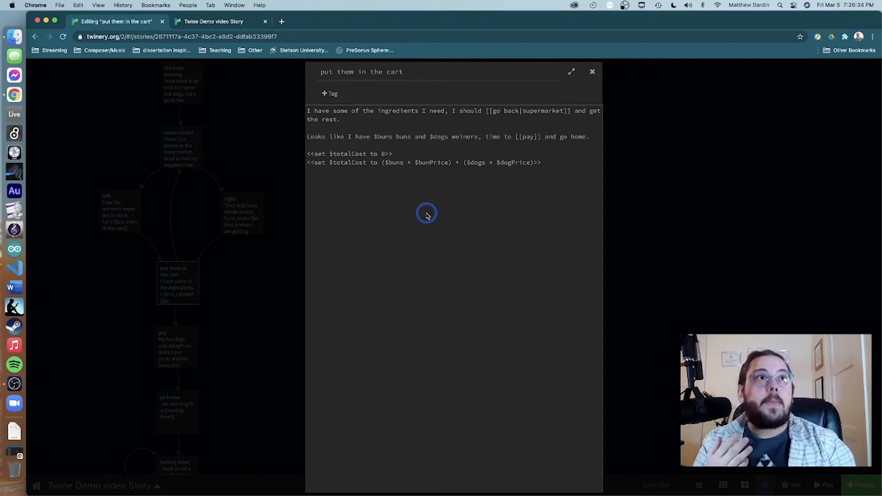
{"action": "double_click", "coordinate": [479, 164]}
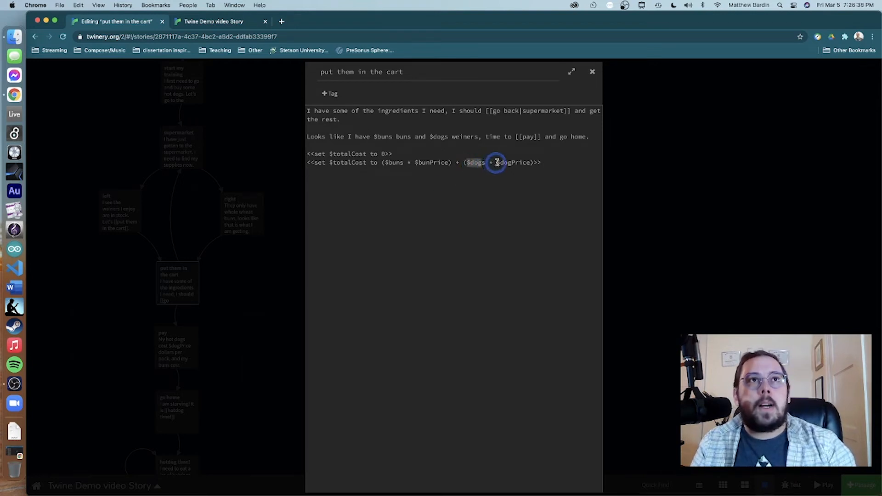
{"action": "left_click_drag", "start_coordinate": [497, 163], "coordinate": [531, 164]}
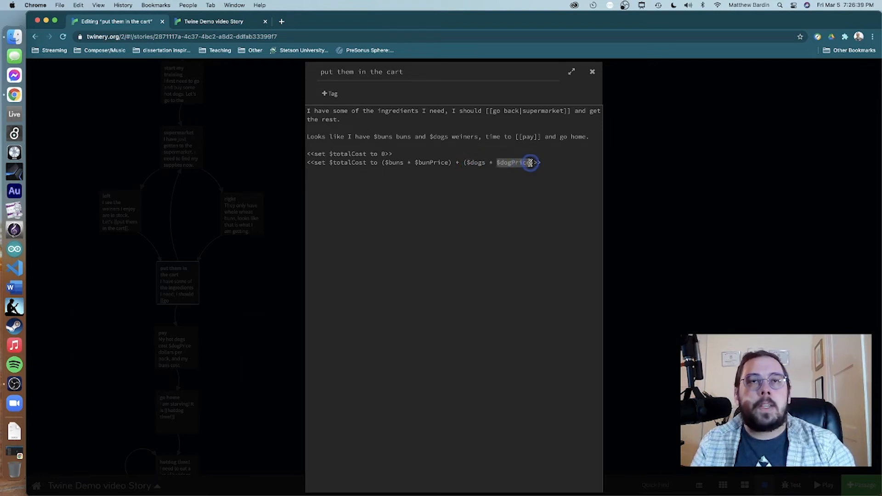
{"action": "left_click", "coordinate": [551, 189]}
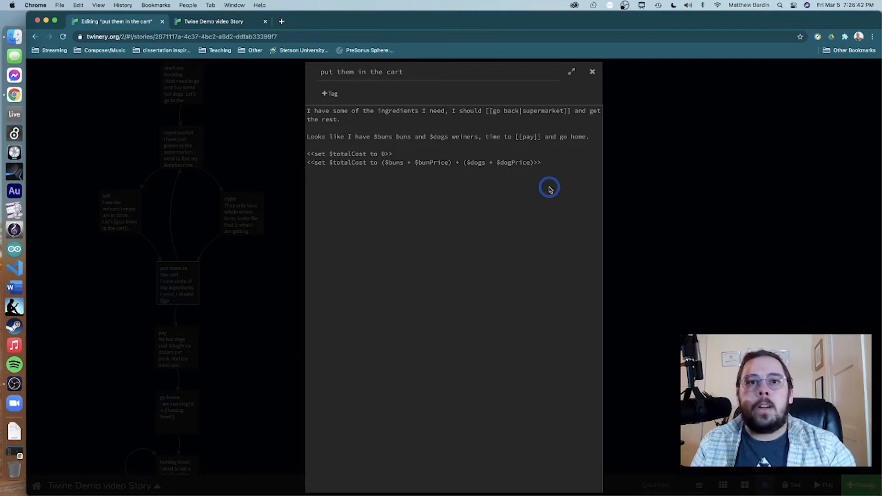
- Reword the cart passage to read "$buns packs of buns and $dogs packs of weiners" and close it
{"action": "left_click", "coordinate": [402, 137]}
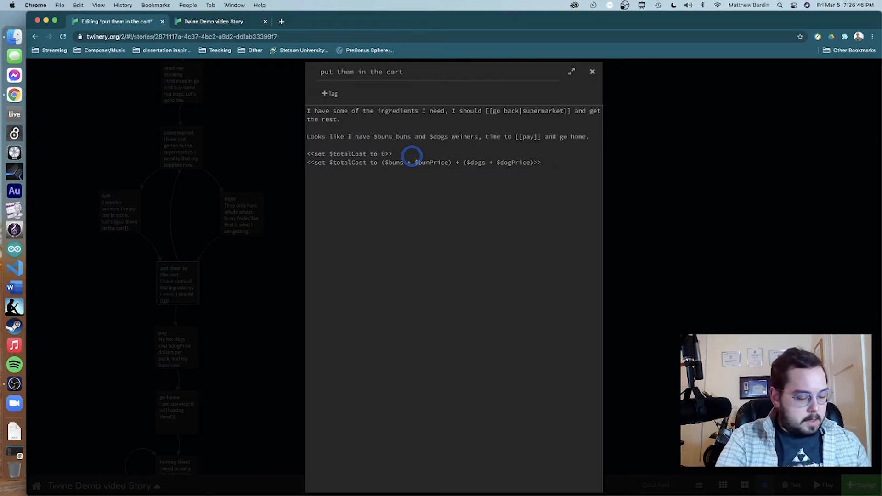
{"action": "type", "text": "packs of buns"}
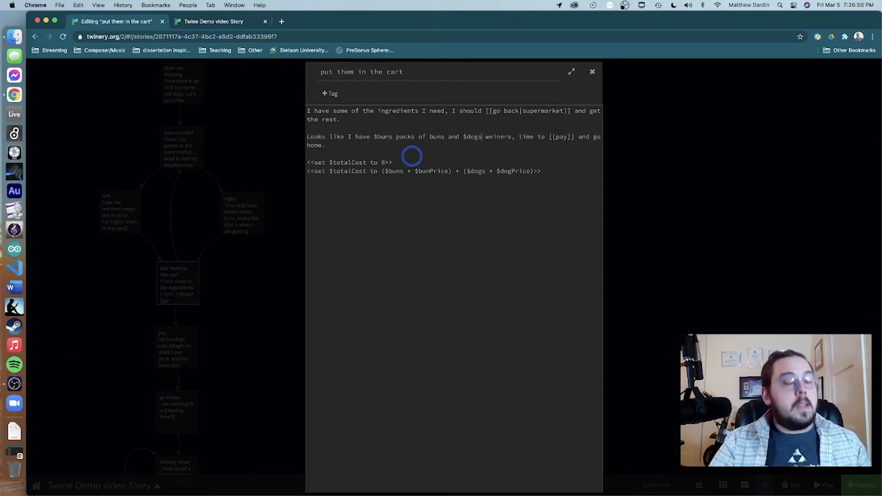
{"action": "type", "text": " and $dogs packs of"}
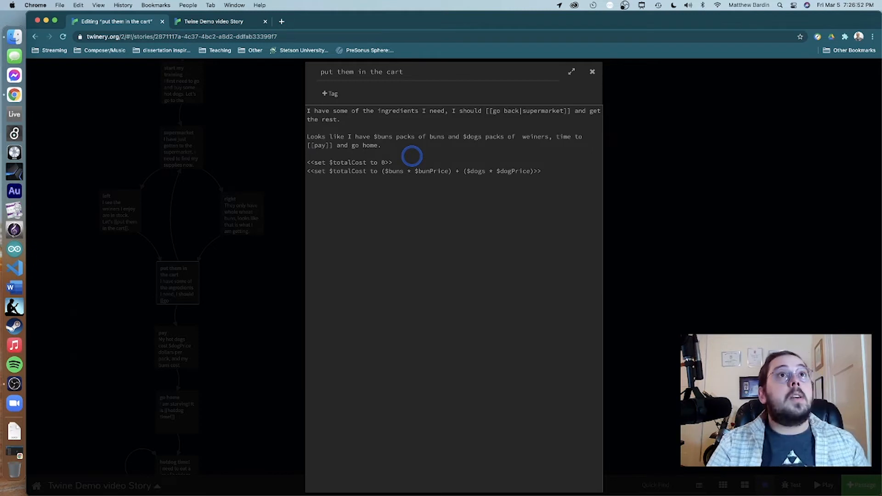
{"action": "key", "text": "BackSpace"}
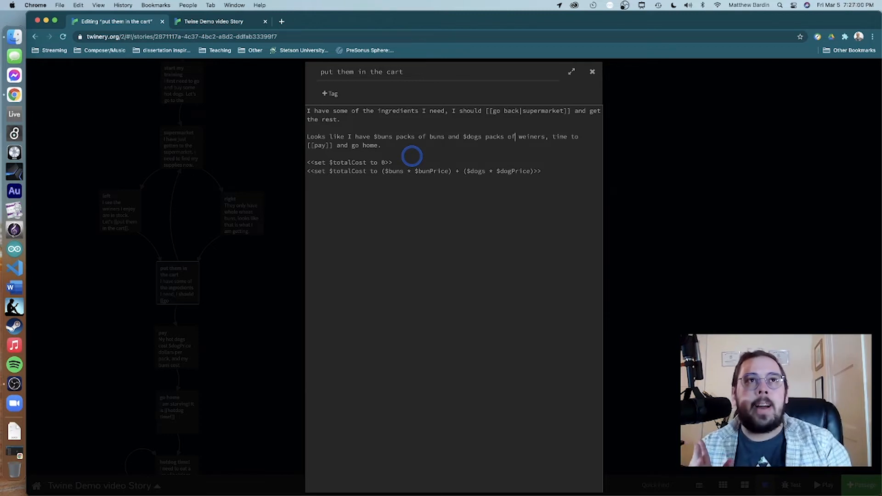
{"action": "left_click", "coordinate": [593, 73]}
- In the pay passage, add the line <<set $money -= $totalCost>> below the total cost sentence
{"action": "scroll", "coordinate": [264, 364], "scroll_direction": "down", "scroll_amount": 2}
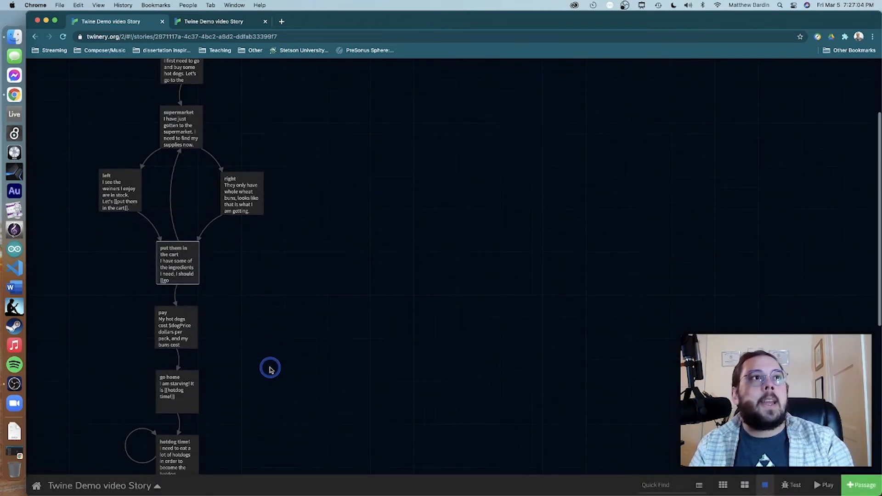
{"action": "double_click", "coordinate": [186, 323]}
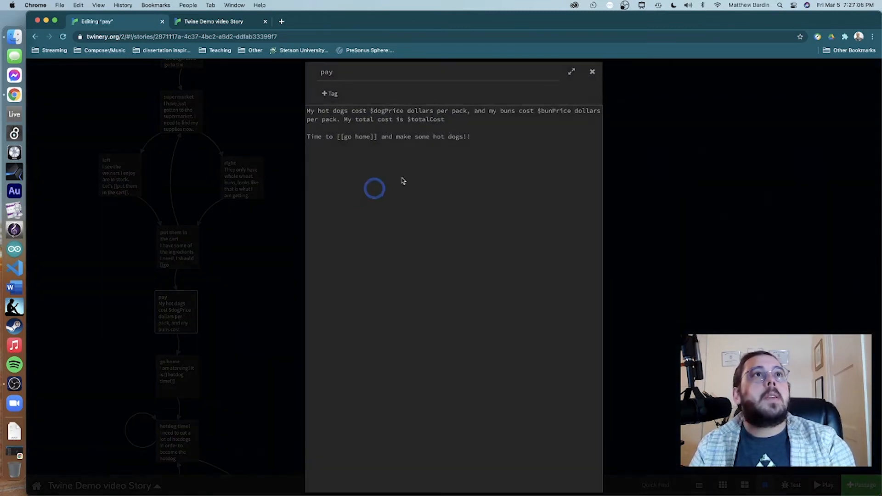
{"action": "left_click", "coordinate": [452, 121]}
{"action": "key", "text": "Return"}
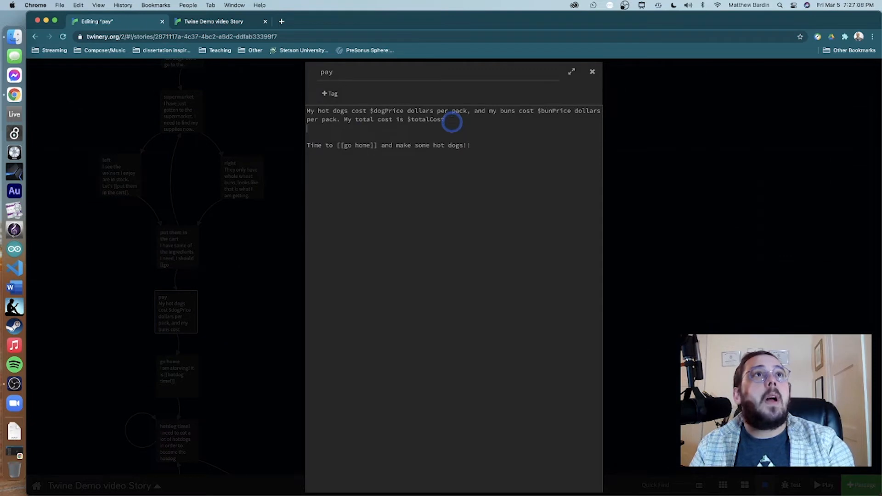
{"action": "key", "text": "Return"}
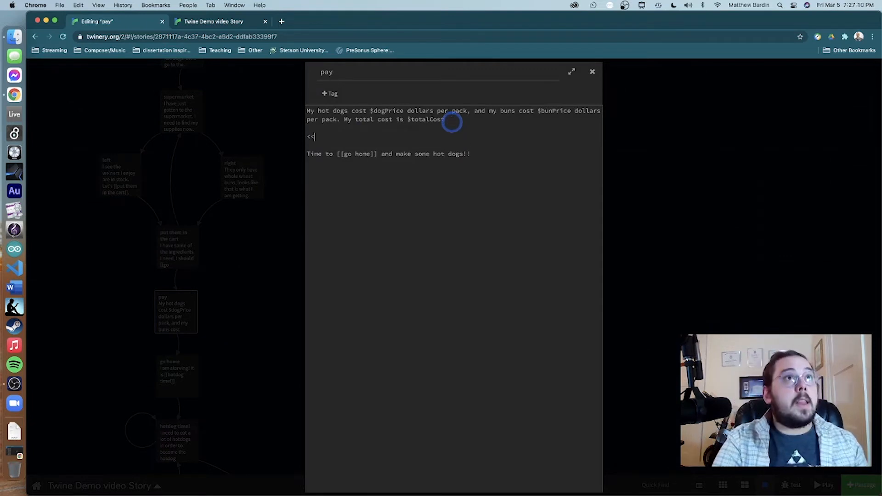
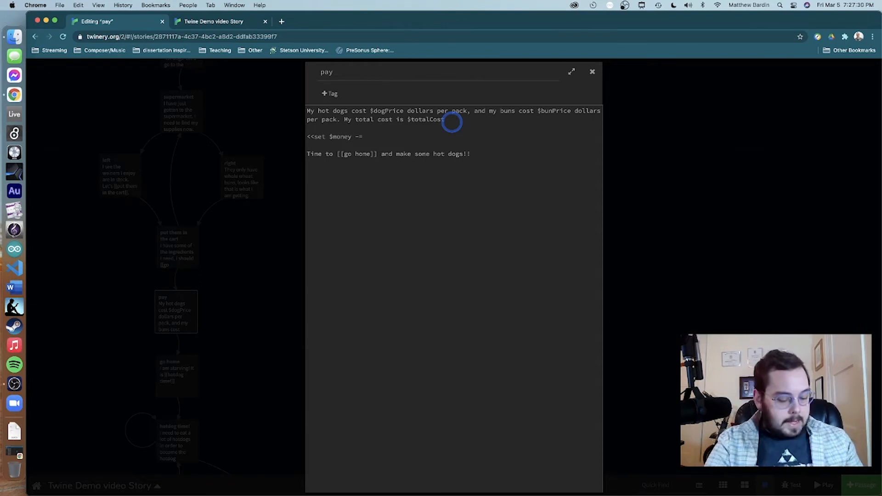
{"action": "type", "text": "$totasl"}
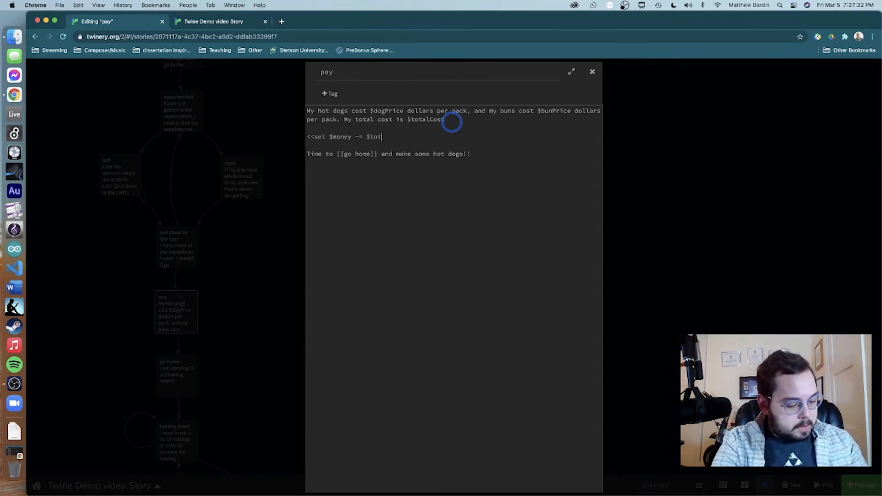
{"action": "key", "text": "BackSpace"}
{"action": "key", "text": "BackSpace"}
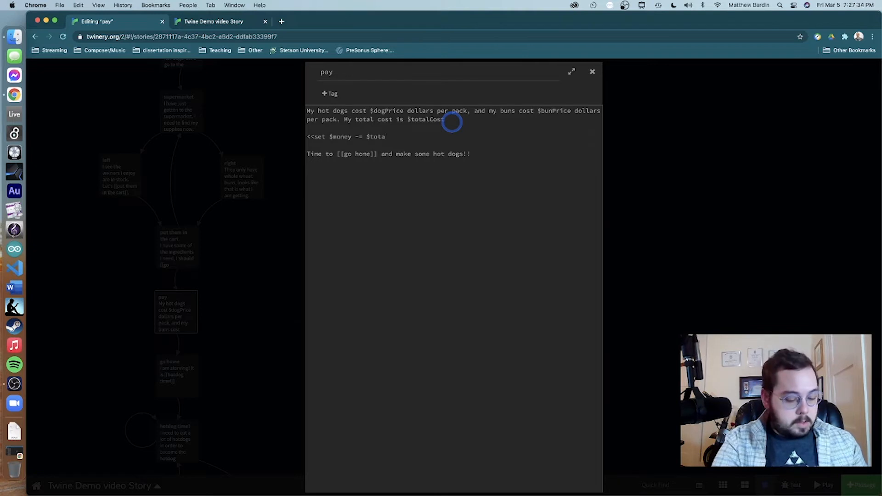
{"action": "type", "text": "lCost>"}
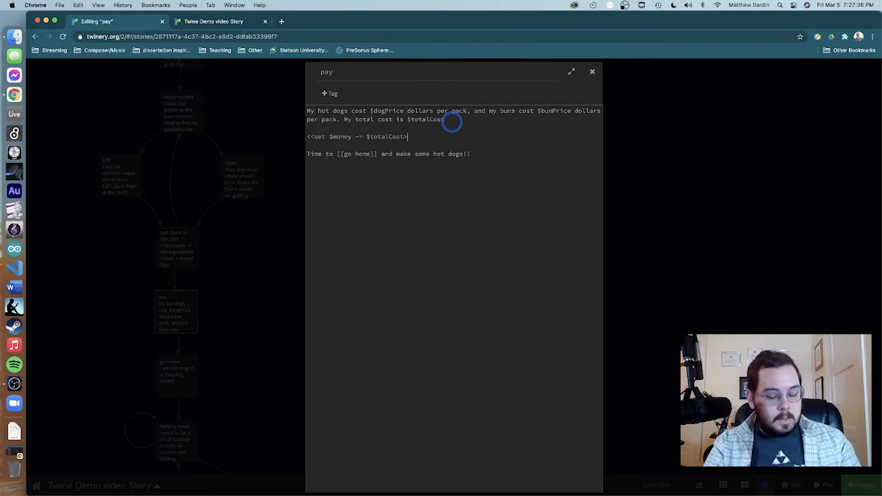
{"action": "type", "text": ">"}
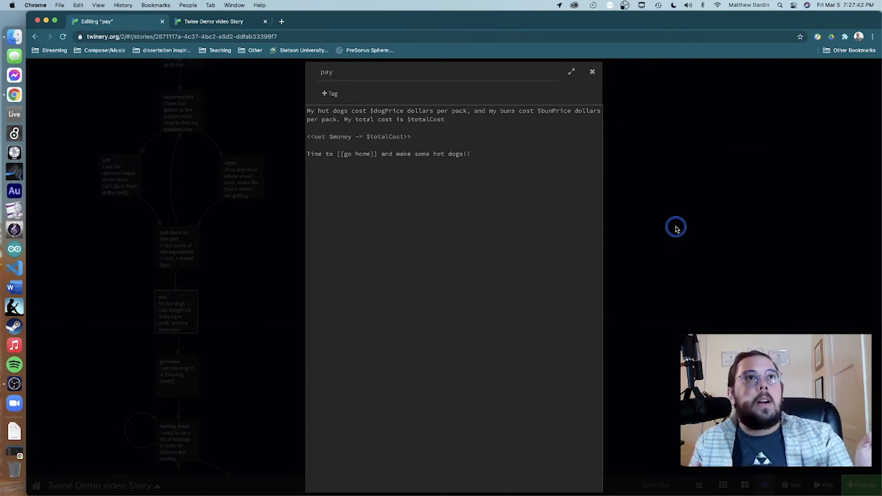
- Close the pay passage, open the "go home" passage to check its text, and close it
{"action": "left_click", "coordinate": [592, 78]}
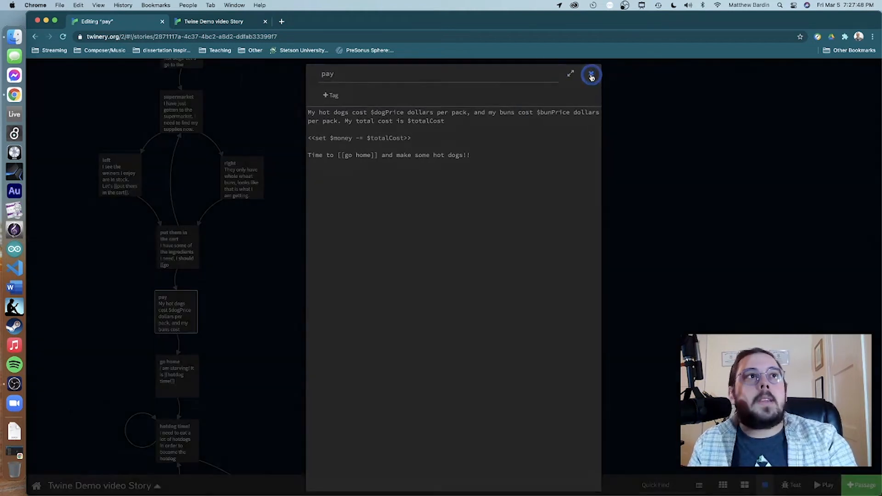
{"action": "scroll", "coordinate": [397, 342], "scroll_direction": "down", "scroll_amount": 3}
{"action": "double_click", "coordinate": [184, 308]}
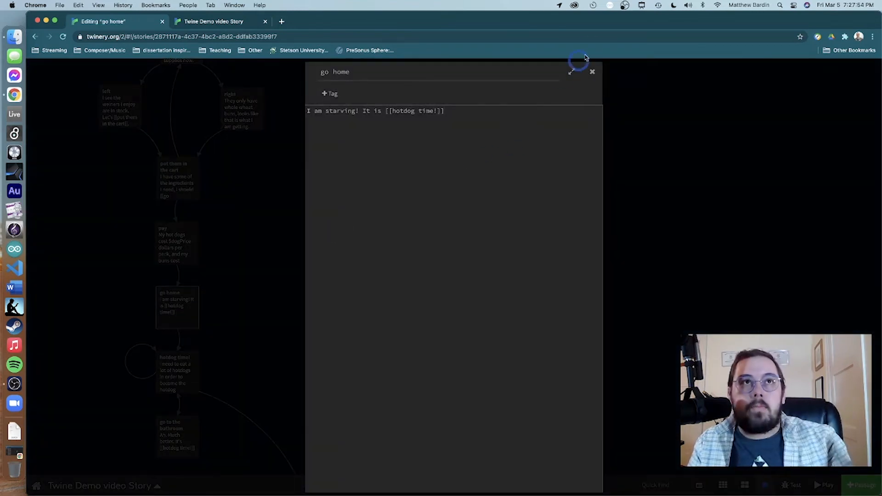
{"action": "left_click", "coordinate": [593, 72]}
{"action": "scroll", "coordinate": [324, 314], "scroll_direction": "down", "scroll_amount": 2}
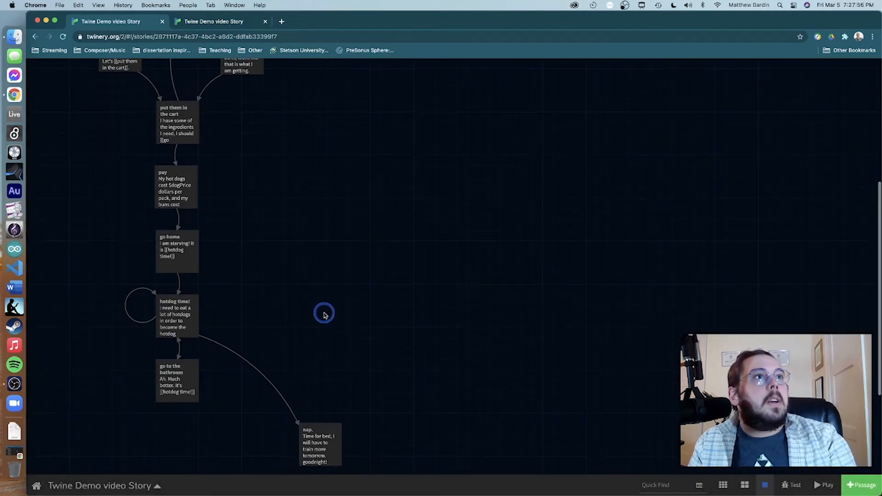
- In the "hotdog time!" passage, replace the blank after "So far I have eaten" with "$hotdogsAte hotdogs"
{"action": "double_click", "coordinate": [177, 315]}
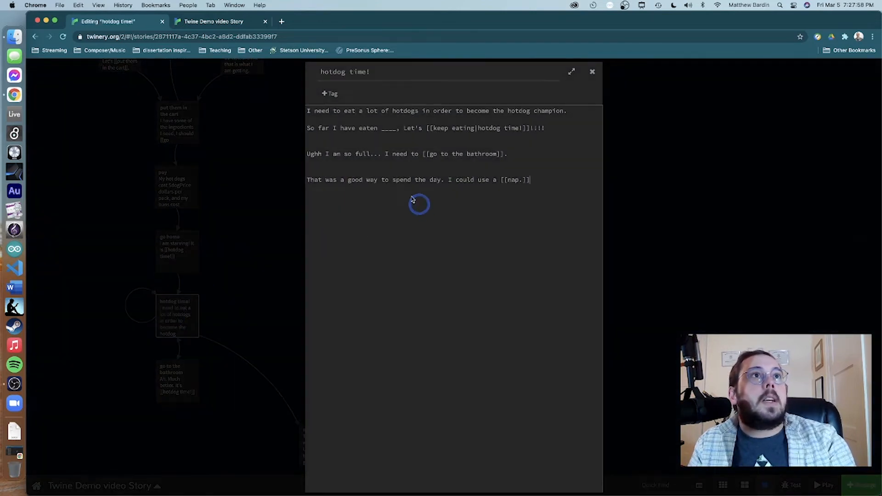
{"action": "left_click", "coordinate": [396, 128]}
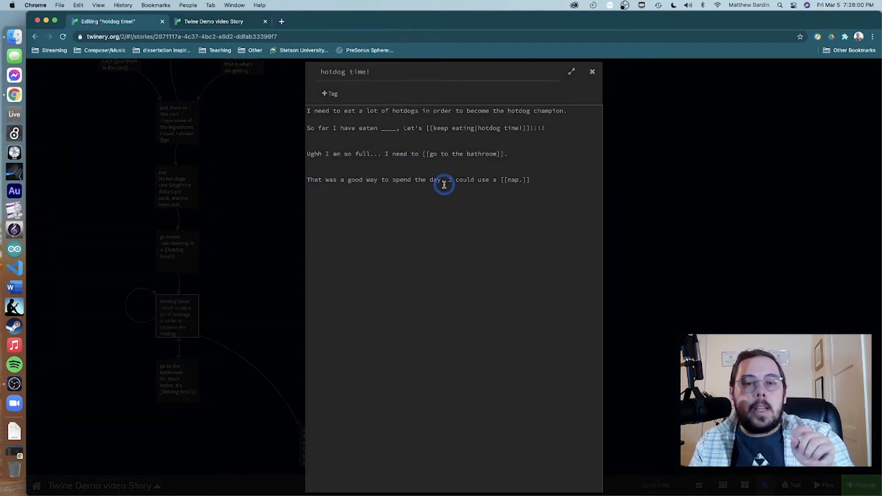
{"action": "key", "text": "BackSpace"}
{"action": "key", "text": "BackSpace"}
{"action": "key", "text": "BackSpace"}
{"action": "key", "text": "BackSpace"}
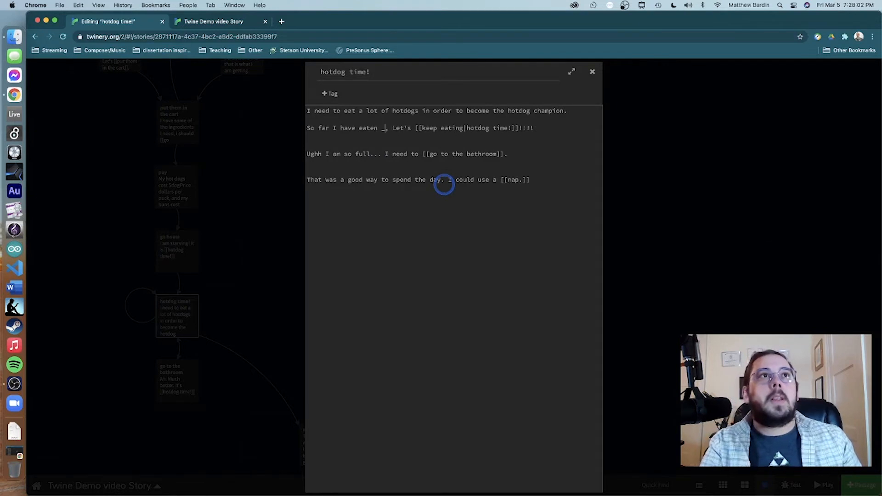
{"action": "type", "text": "$"}
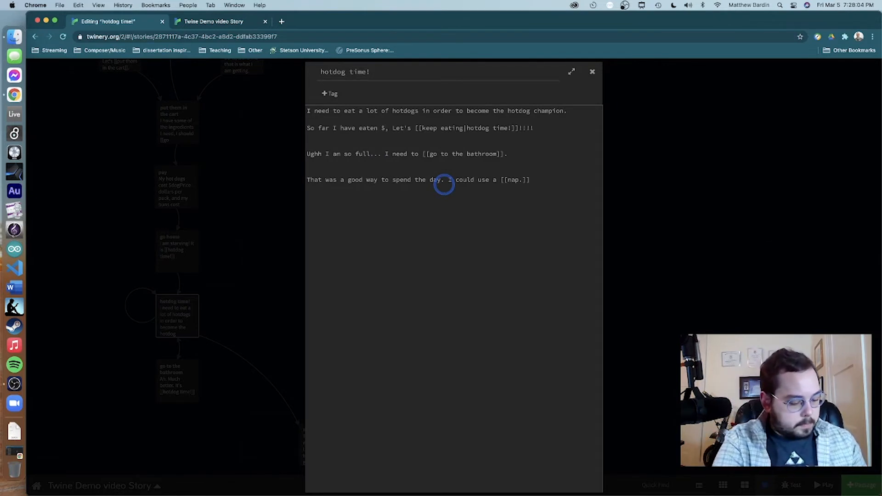
{"action": "type", "text": "hotdogs"}
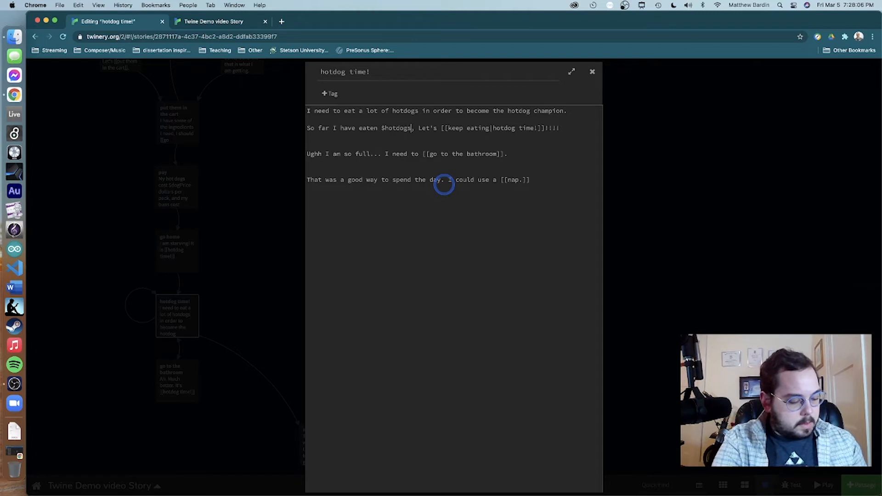
{"action": "type", "text": "Ate"}
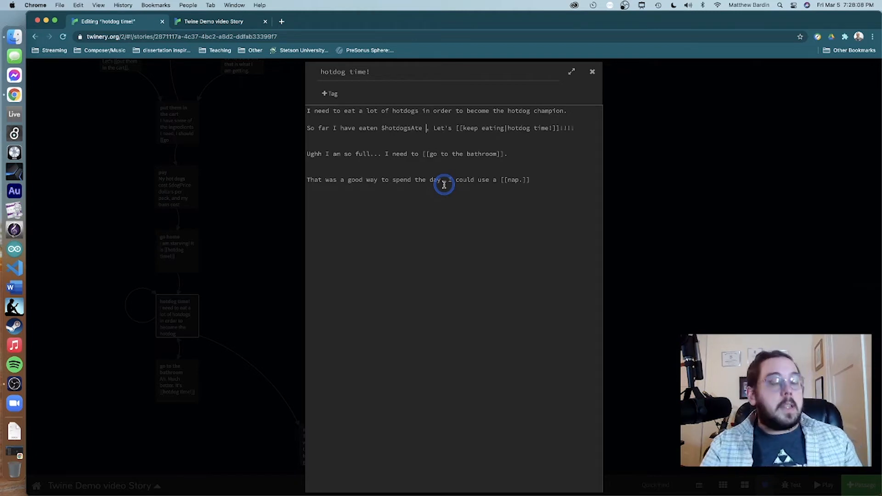
{"action": "type", "text": " hotd"}
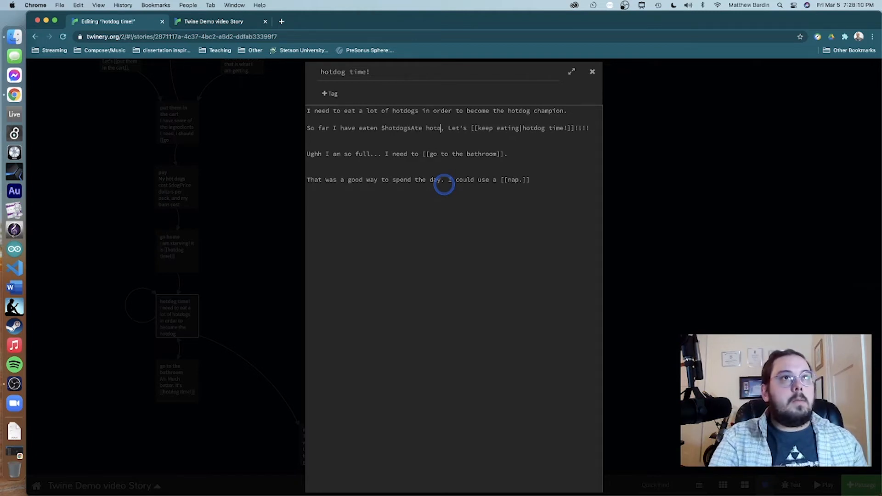
{"action": "type", "text": "ogs"}
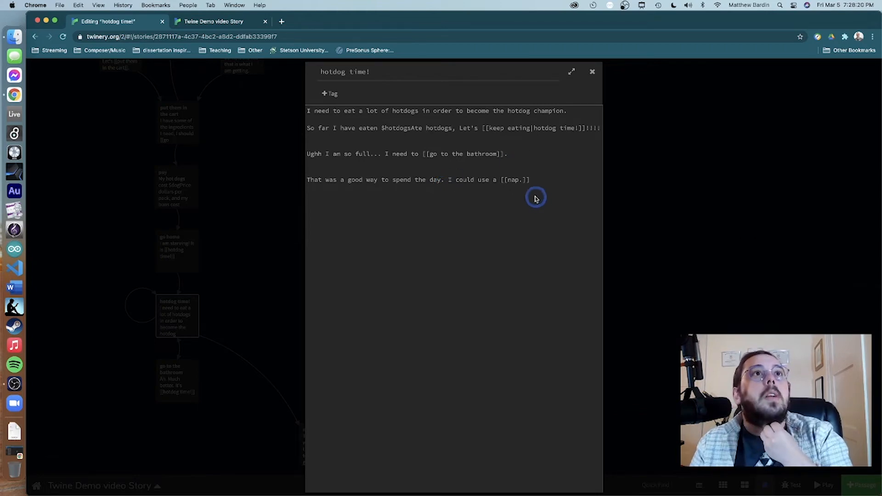
- Add the line <<set $hotdogsAte += 2>> below the "keep eating" sentence and close the passage
{"action": "left_click", "coordinate": [322, 142]}
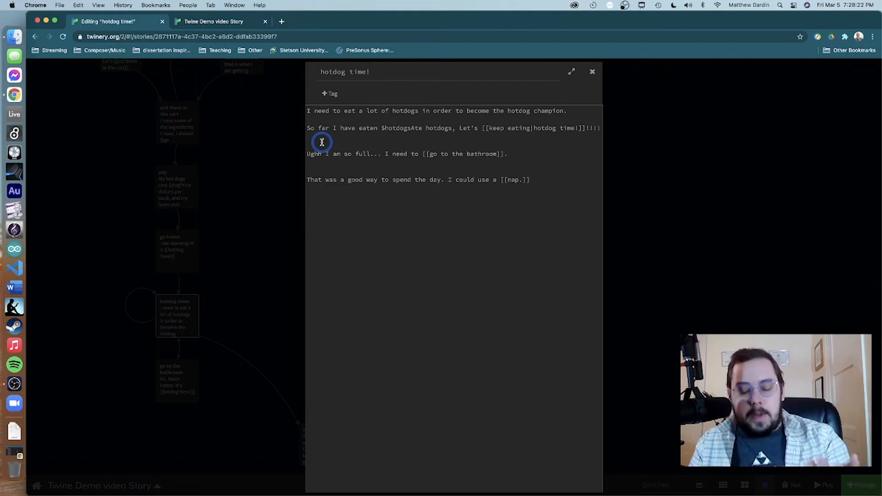
{"action": "key", "text": "Return"}
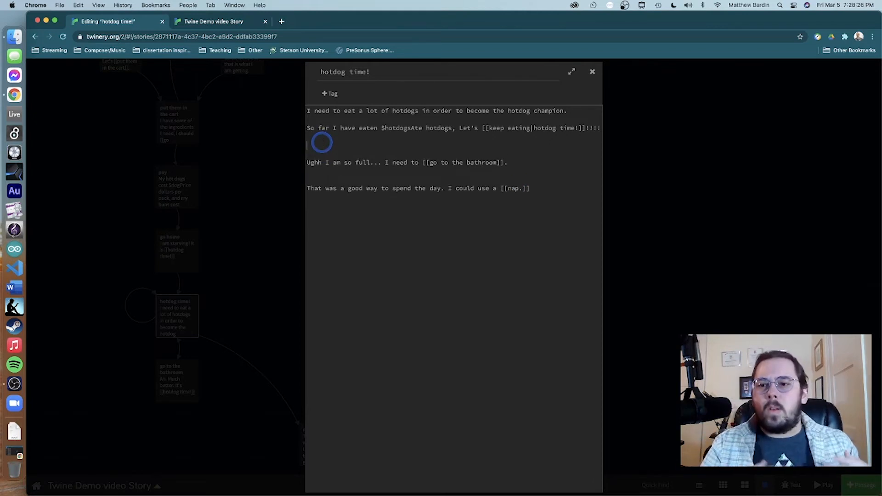
{"action": "type", "text": "<"}
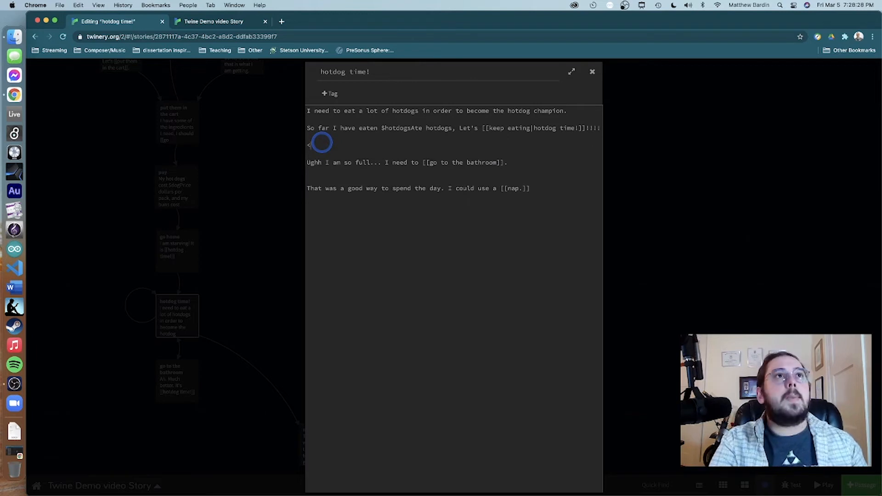
{"action": "type", "text": "<"}
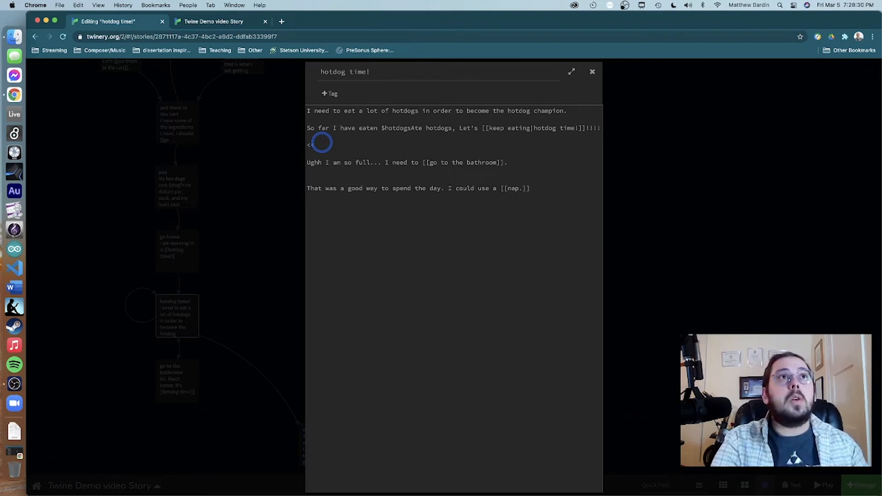
{"action": "type", "text": "set "}
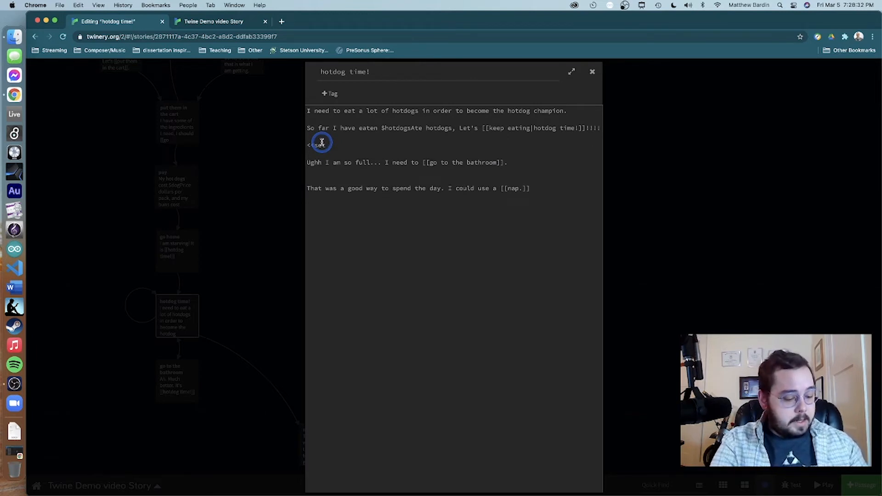
{"action": "type", "text": "$hot"}
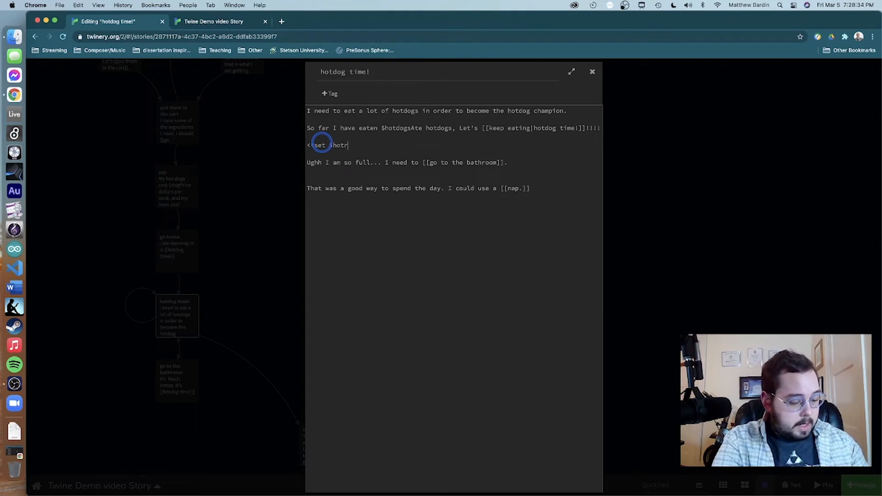
{"action": "type", "text": "dogsAte"}
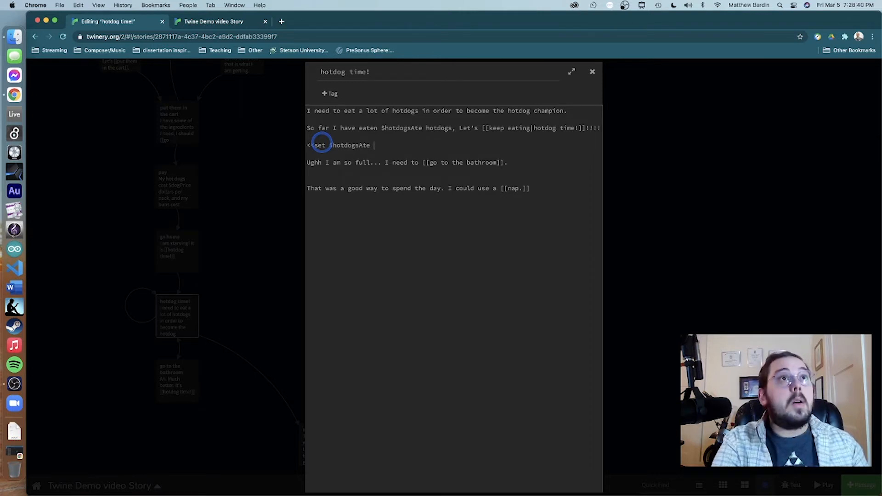
{"action": "type", "text": " +="}
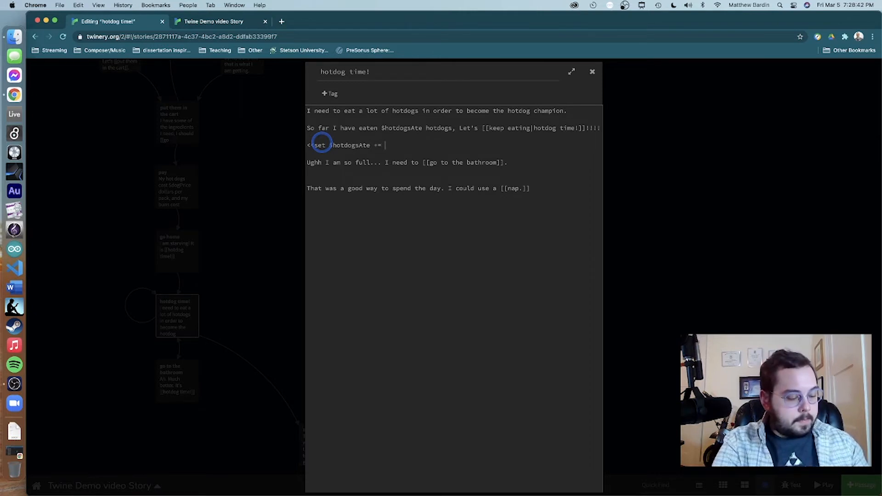
{"action": "type", "text": " 2"}
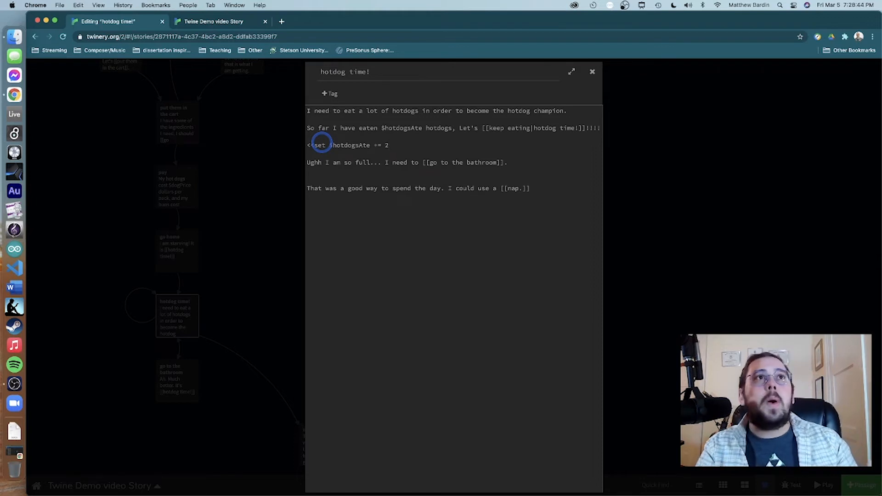
{"action": "type", "text": ">>"}
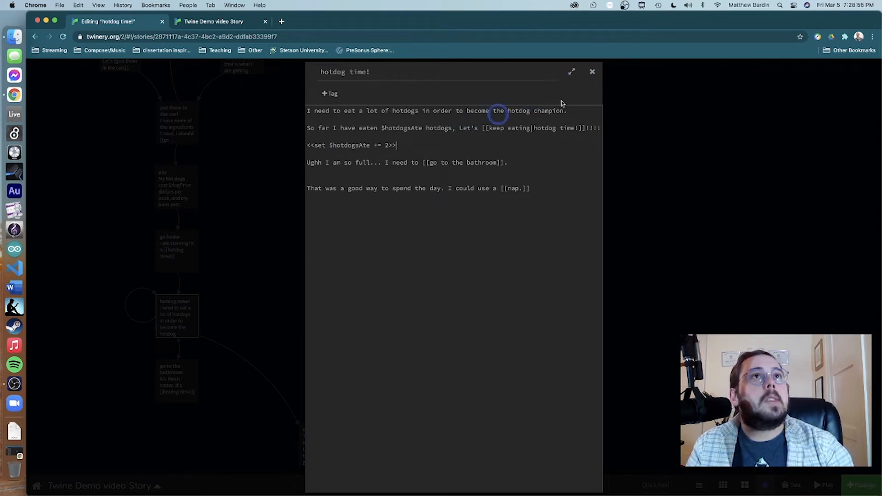
{"action": "left_click", "coordinate": [592, 72]}
- In the "go home" passage, add the line <<set $dogsLeft to $dogs>> below the "I am starving!" sentence
{"action": "scroll", "coordinate": [396, 318], "scroll_direction": "down", "scroll_amount": 2}
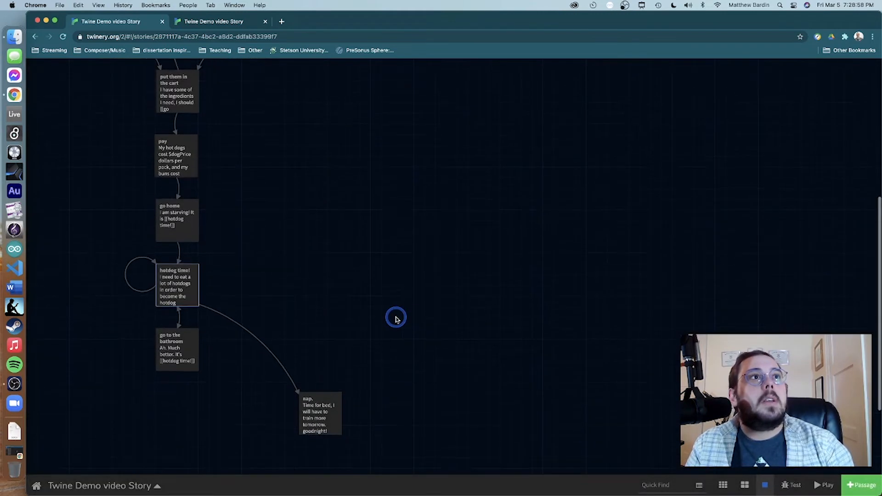
{"action": "scroll", "coordinate": [395, 317], "scroll_direction": "up", "scroll_amount": 3}
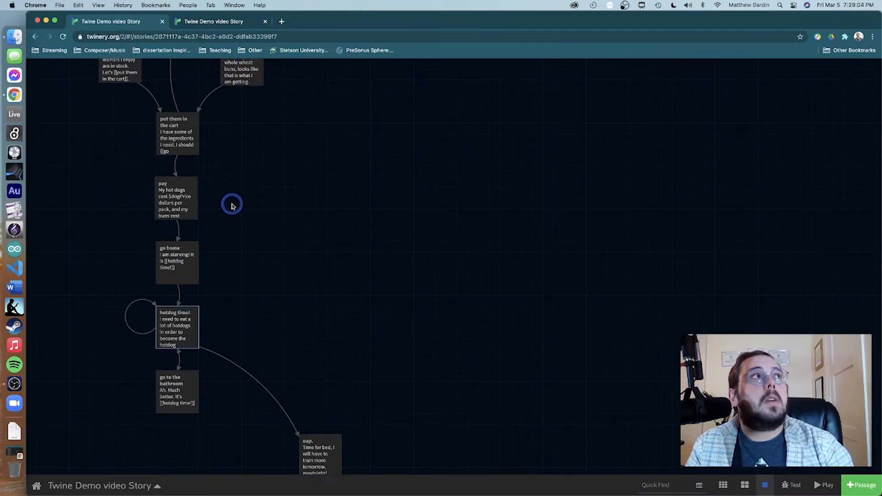
{"action": "mouse_move", "coordinate": [191, 252]}
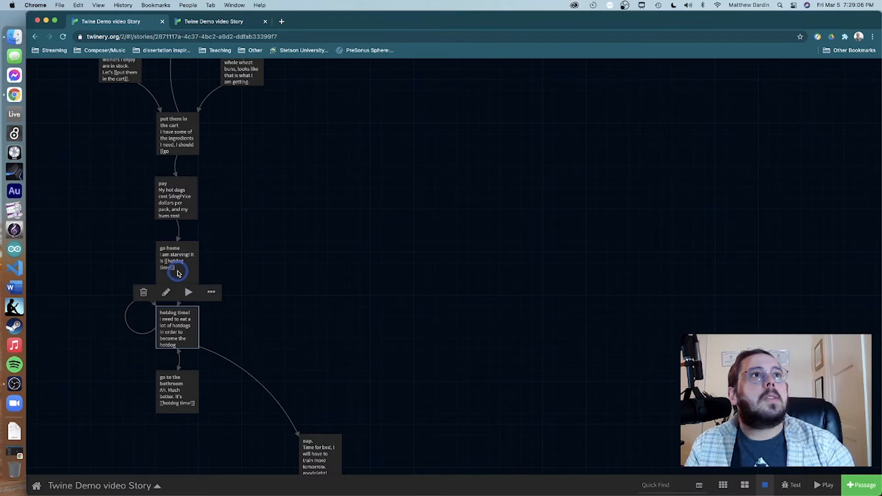
{"action": "double_click", "coordinate": [178, 274]}
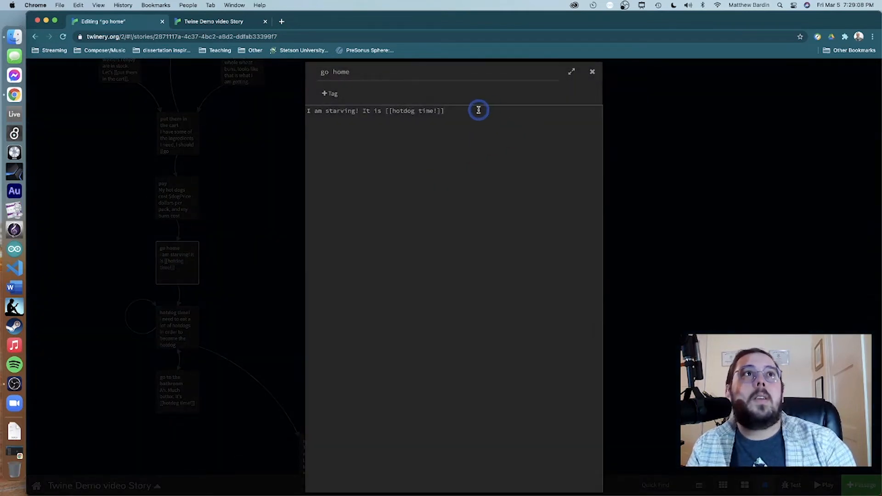
{"action": "key", "text": "Return"}
{"action": "type", "text": "S"}
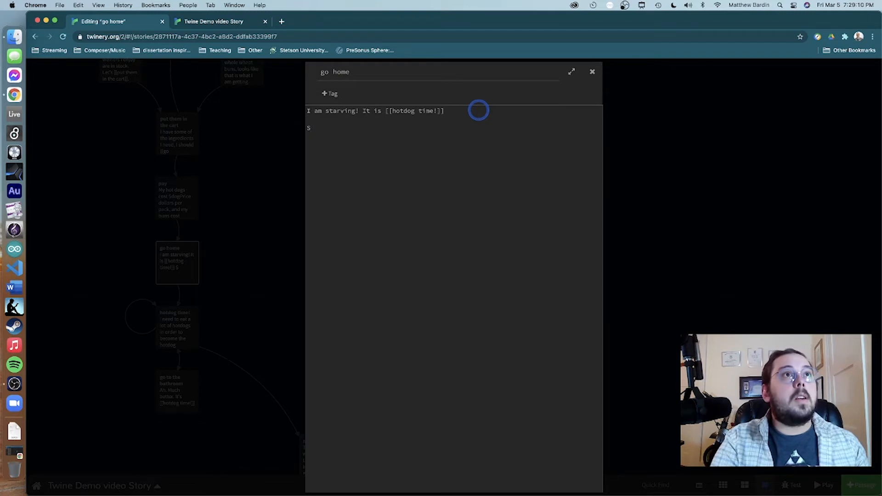
{"action": "key", "text": "BackSpace"}
{"action": "type", "text": "<<set"}
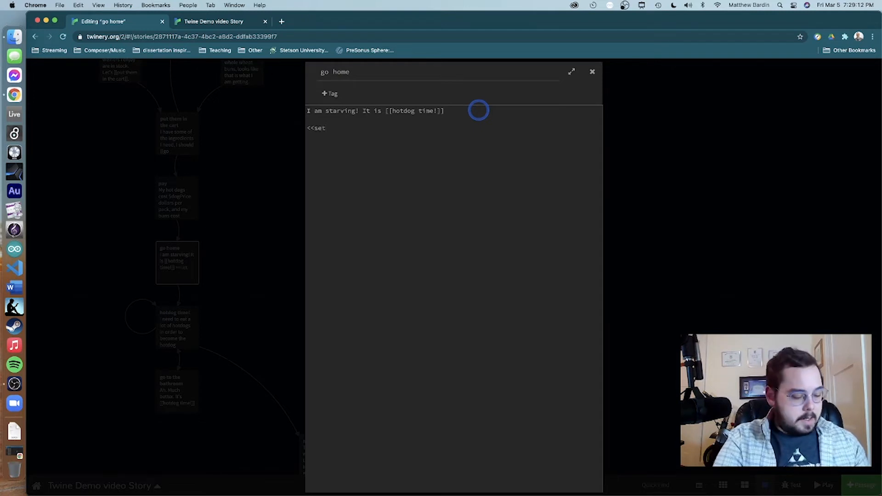
{"action": "type", "text": " $"}
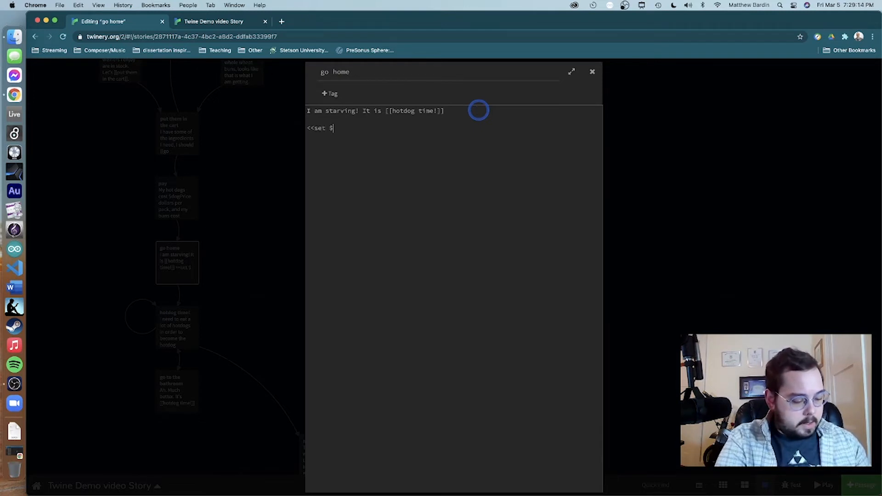
{"action": "type", "text": "dogsLeft to"}
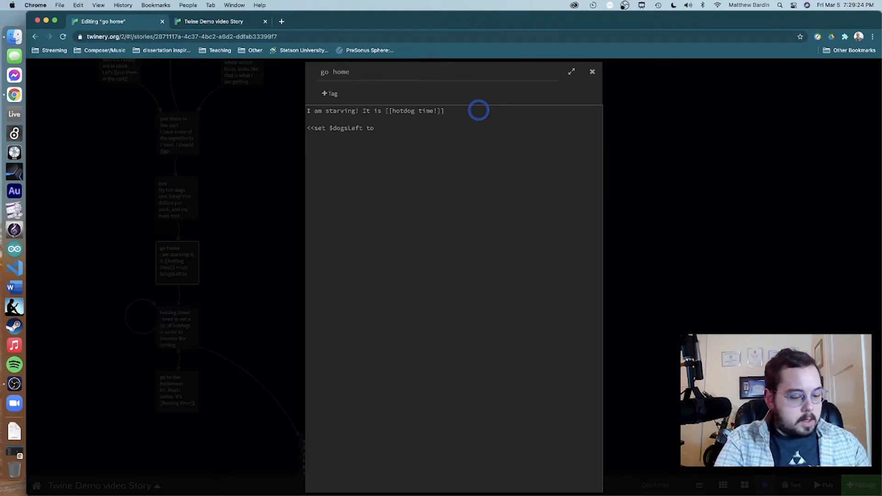
{"action": "type", "text": "$"}
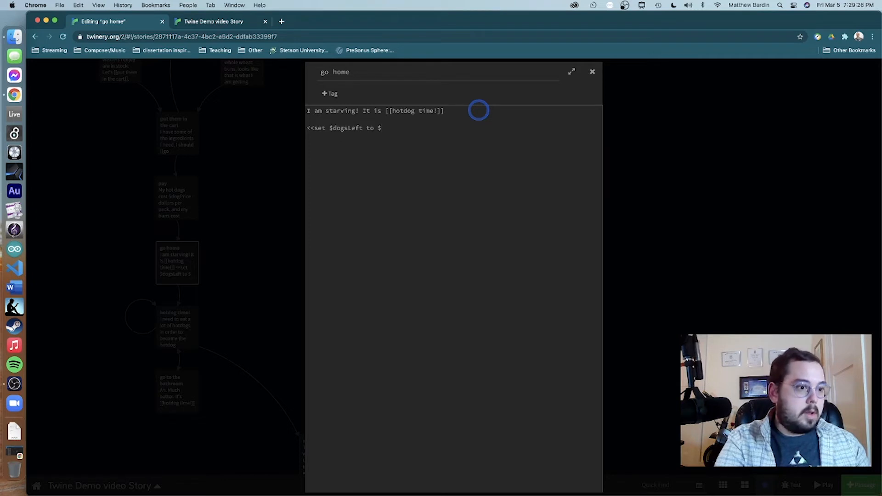
{"action": "type", "text": "dogs"}
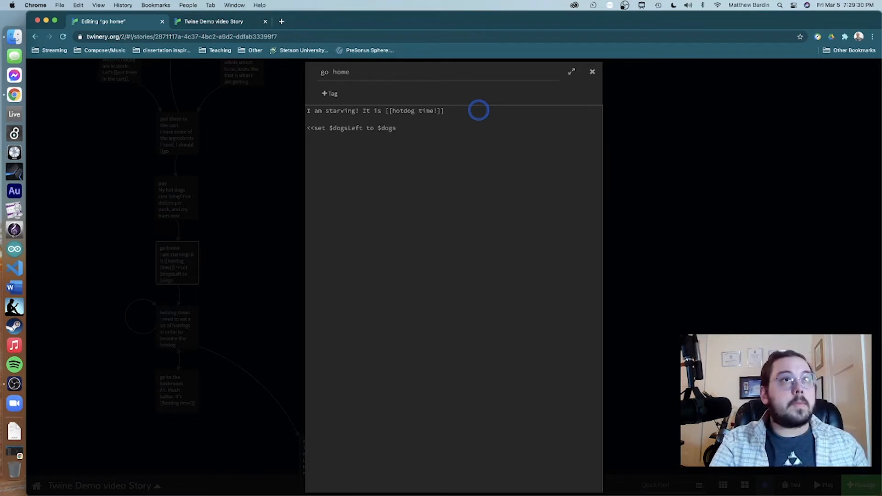
{"action": "type", "text": ">>"}
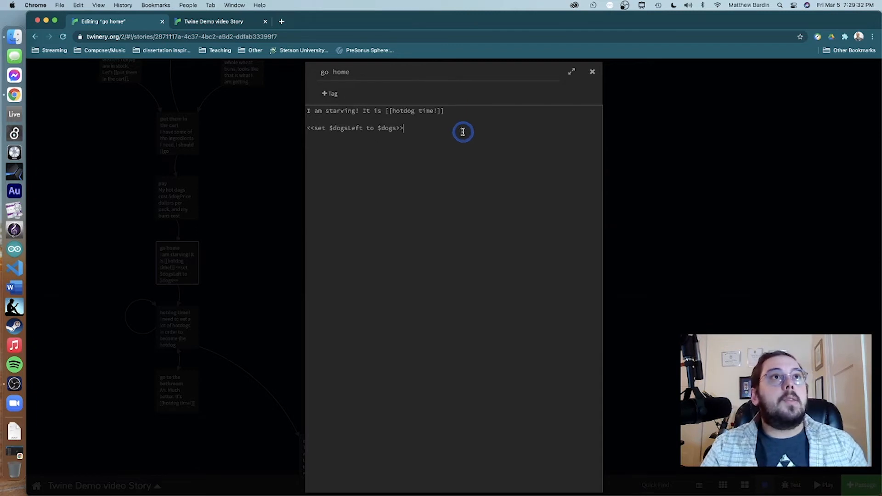
- Add the line "We have $dogsLeft hotdogs to eat!!" below the set macro in the "go home" passage and close the passage
{"action": "key", "text": "Return"}
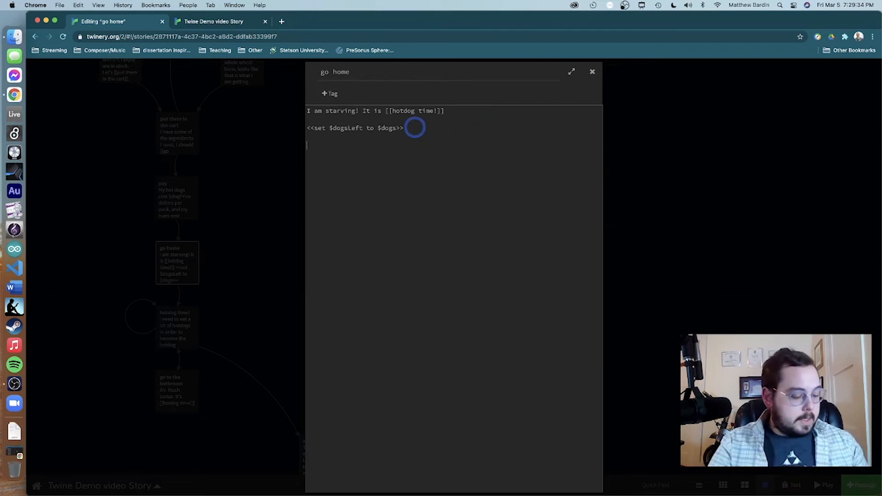
{"action": "type", "text": "We are"}
{"action": "key", "text": "BackSpace"}
{"action": "key", "text": "BackSpace"}
{"action": "key", "text": "BackSpace"}
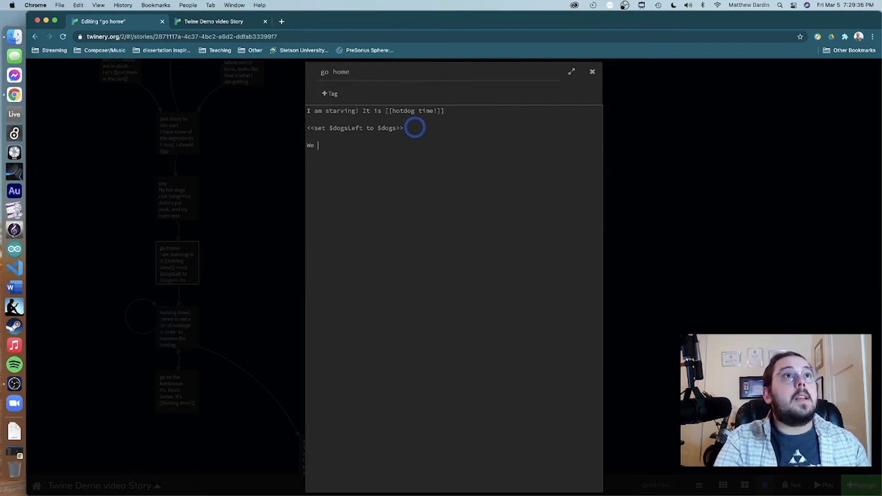
{"action": "key", "text": "BackSpace"}
{"action": "type", "text": "Aft"}
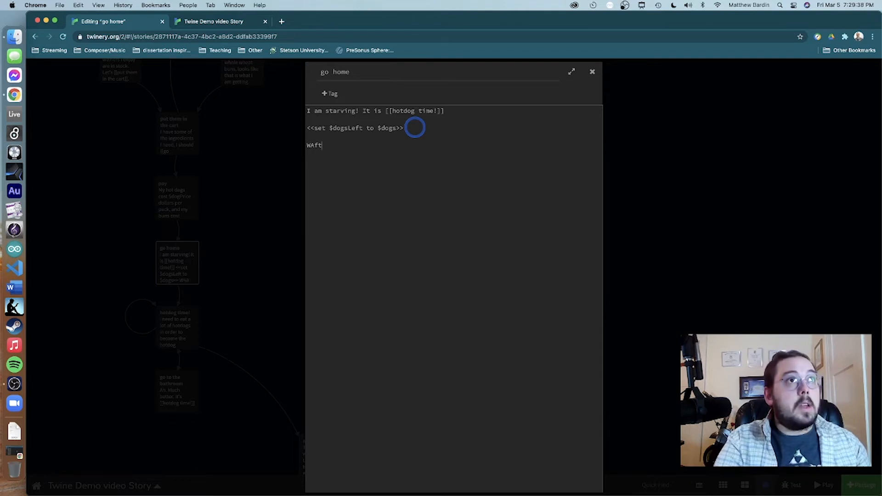
{"action": "key", "text": "BackSpace"}
{"action": "key", "text": "BackSpace"}
{"action": "key", "text": "BackSpace"}
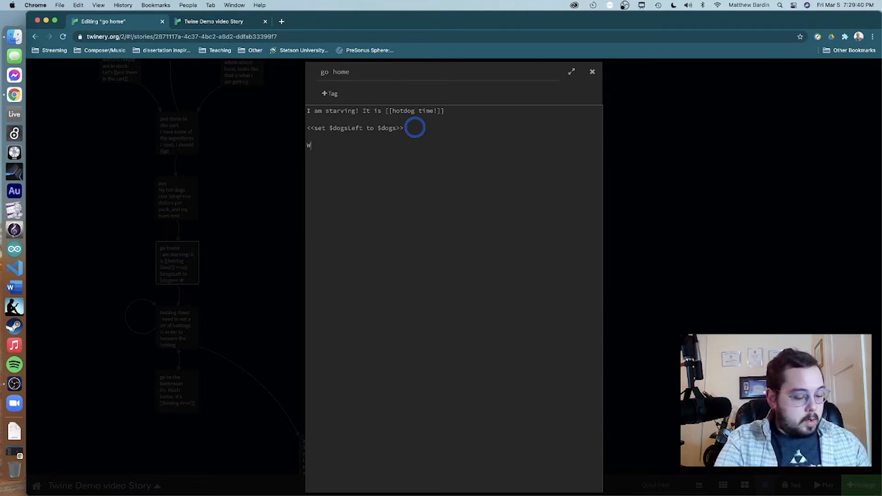
{"action": "type", "text": "e have "}
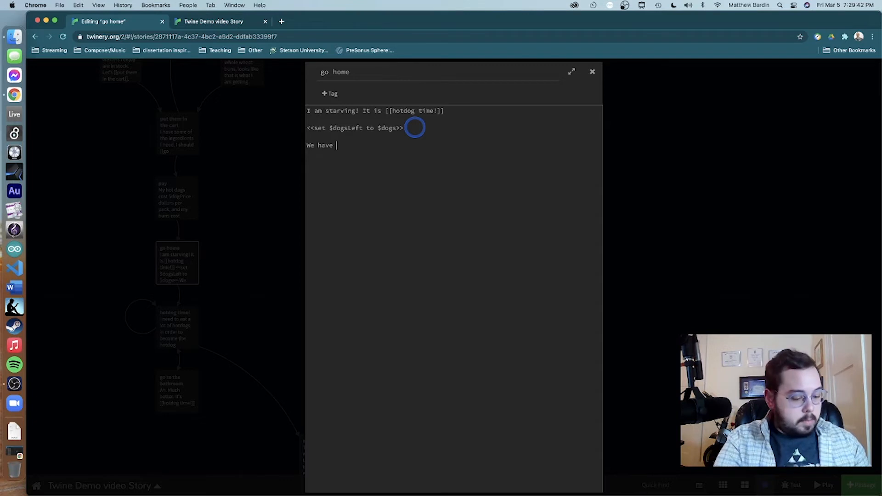
{"action": "type", "text": "$dogsLeft"}
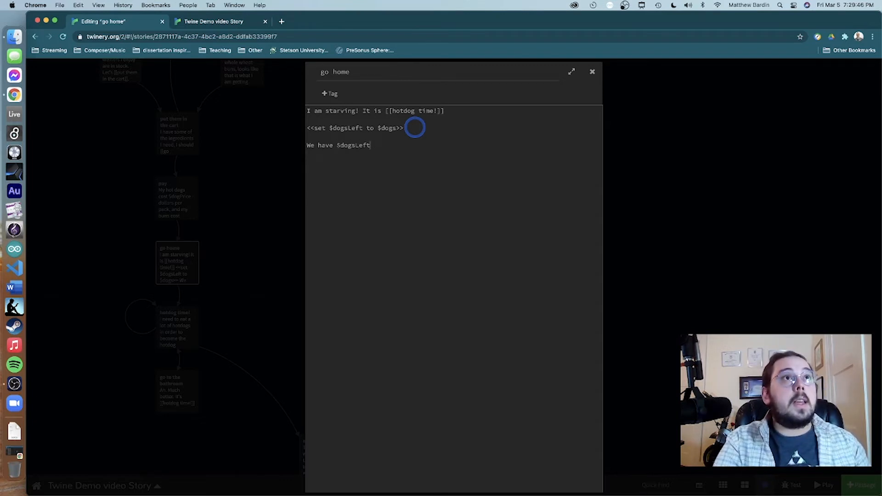
{"action": "type", "text": " hotdogs"}
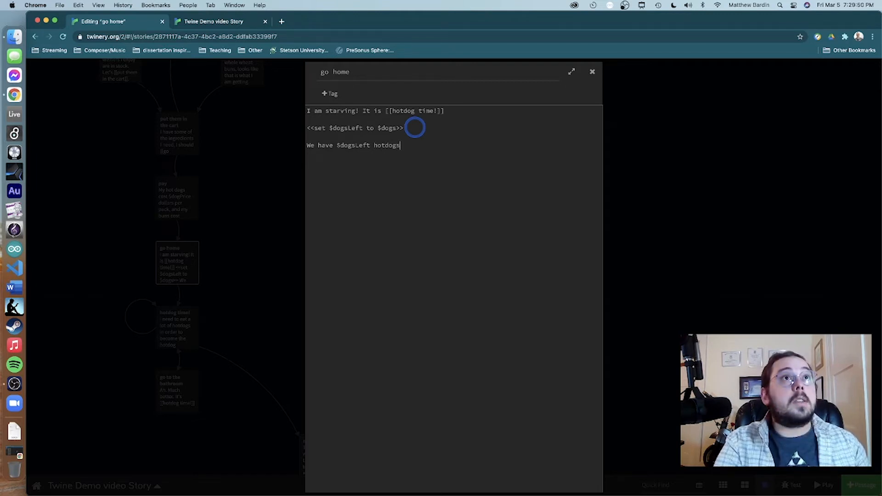
{"action": "type", "text": "dto eat"}
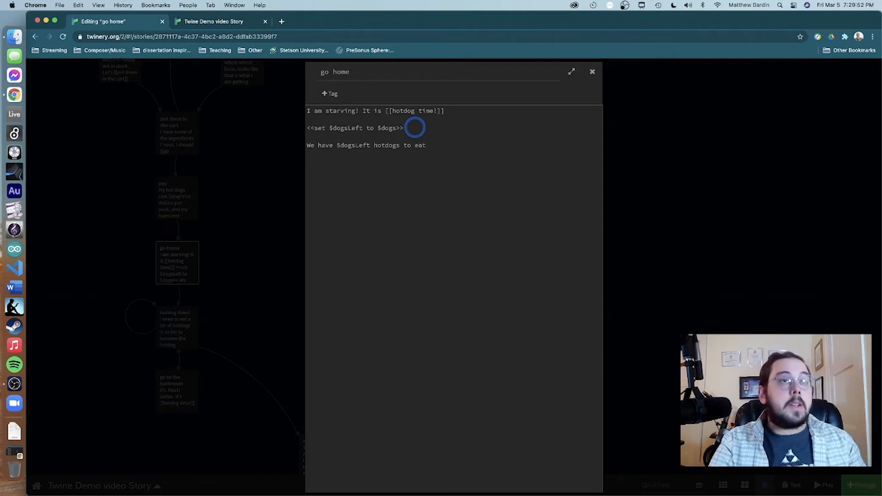
{"action": "type", "text": "!!"}
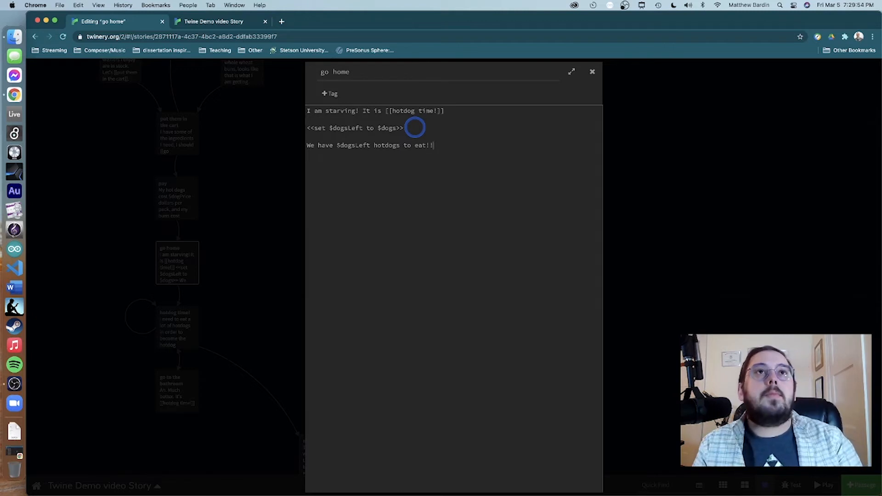
{"action": "left_click", "coordinate": [703, 173]}
- In the "hotdog time!" passage, add the line <<set $dogsLEft -= 2>> directly below the $hotdogsAte macro
{"action": "scroll", "coordinate": [531, 281], "scroll_direction": "down", "scroll_amount": 2}
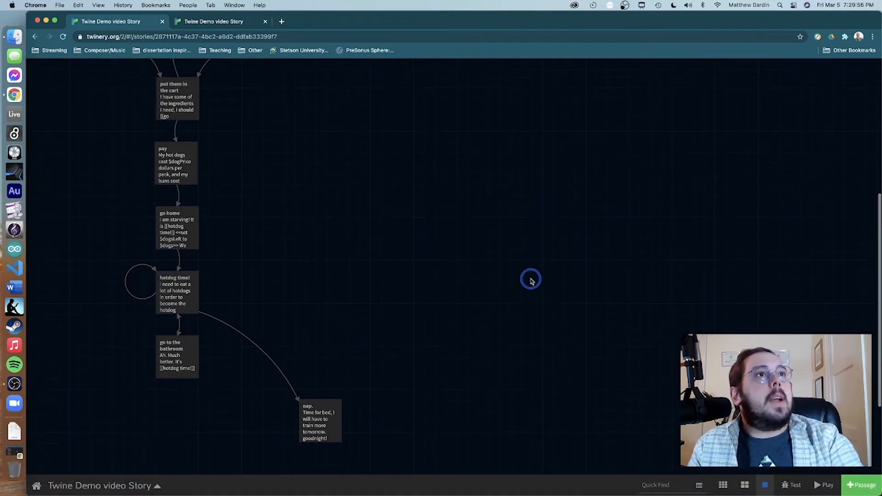
{"action": "double_click", "coordinate": [184, 290]}
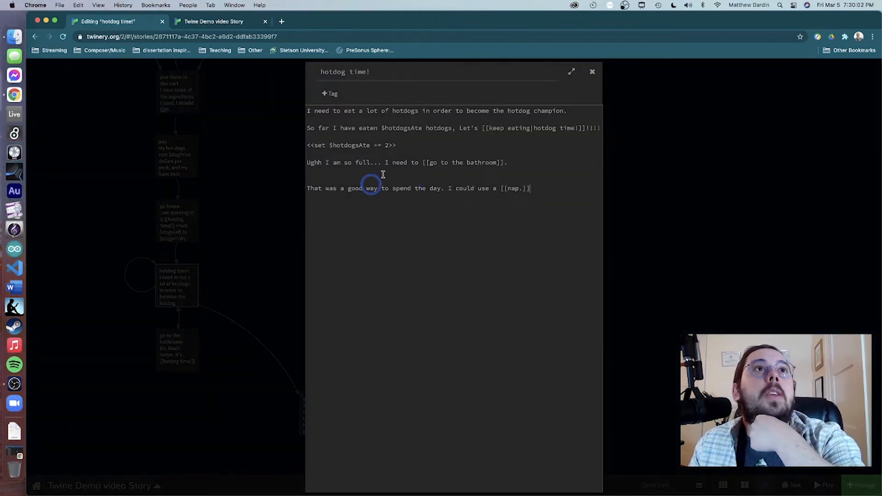
{"action": "key", "text": "Return"}
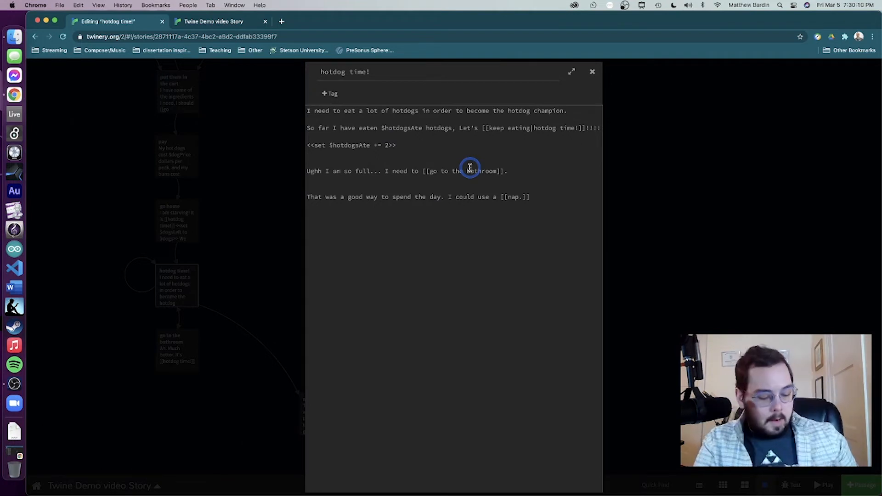
{"action": "type", "text": "<<set "}
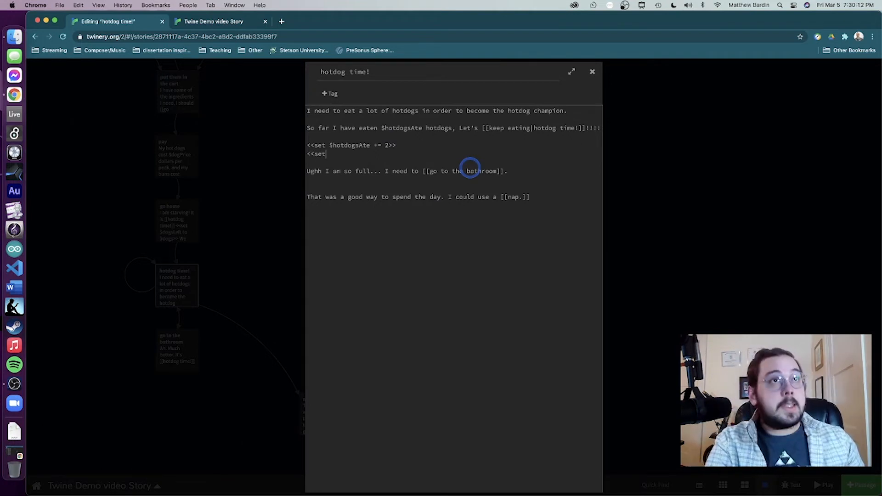
{"action": "type", "text": "$"}
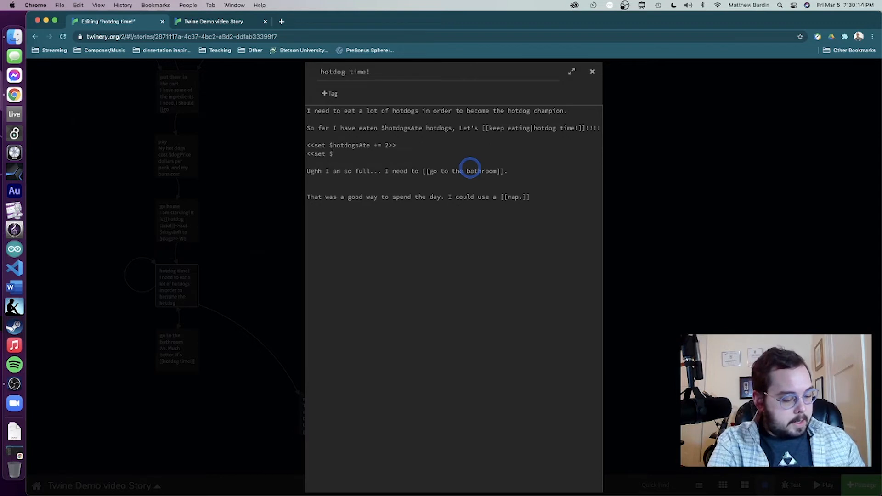
{"action": "type", "text": "dogsLEft ="}
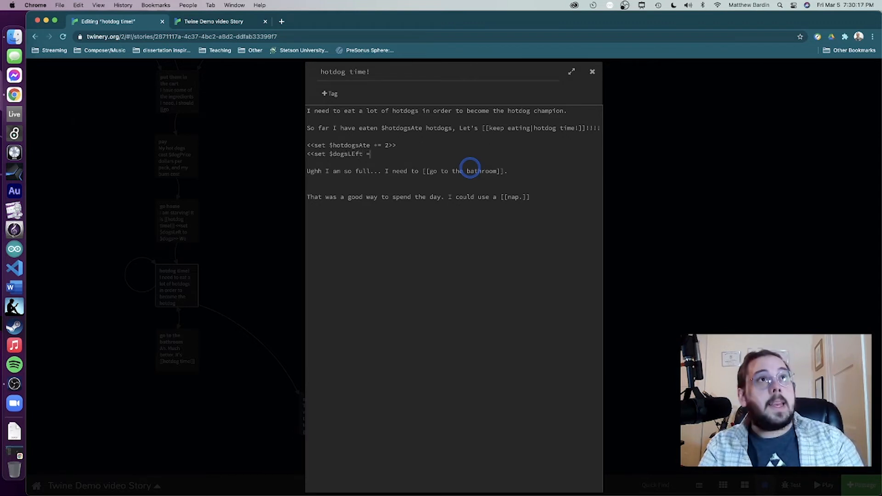
{"action": "key", "text": "BackSpace"}
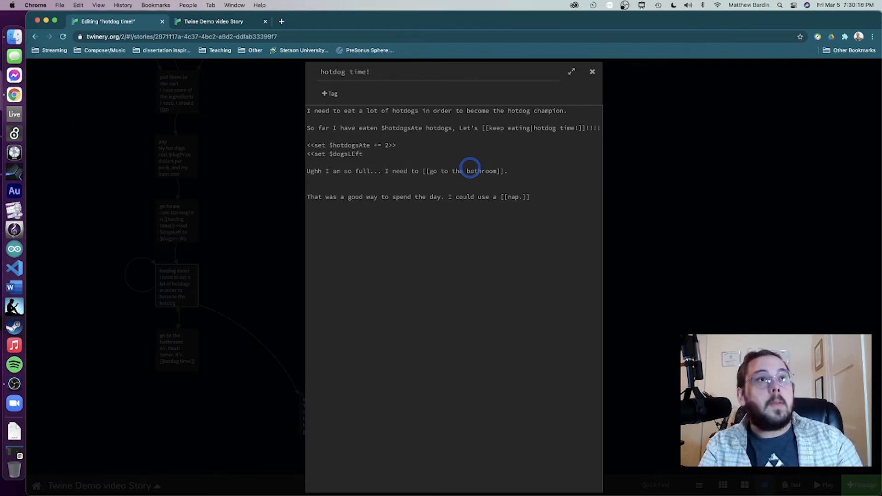
{"action": "type", "text": "-="}
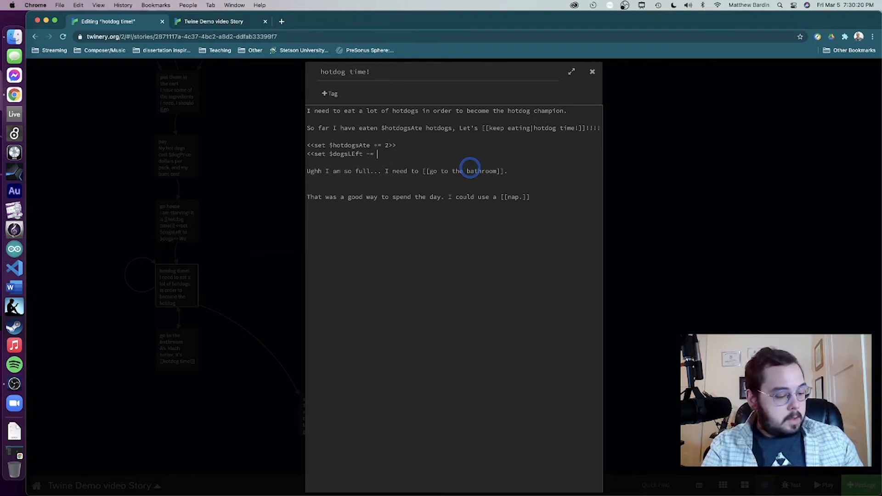
{"action": "type", "text": " 2>>"}
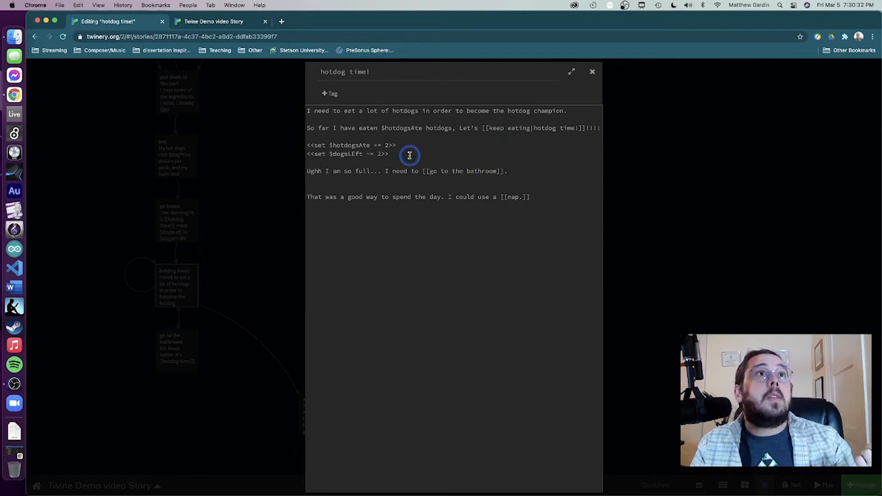
- Add the sentence "I have $dogsLeft left to eat!" below the two set macros and close the passage
{"action": "key", "text": "Return"}
{"action": "key", "text": "Return"}
{"action": "type", "text": "I have"}
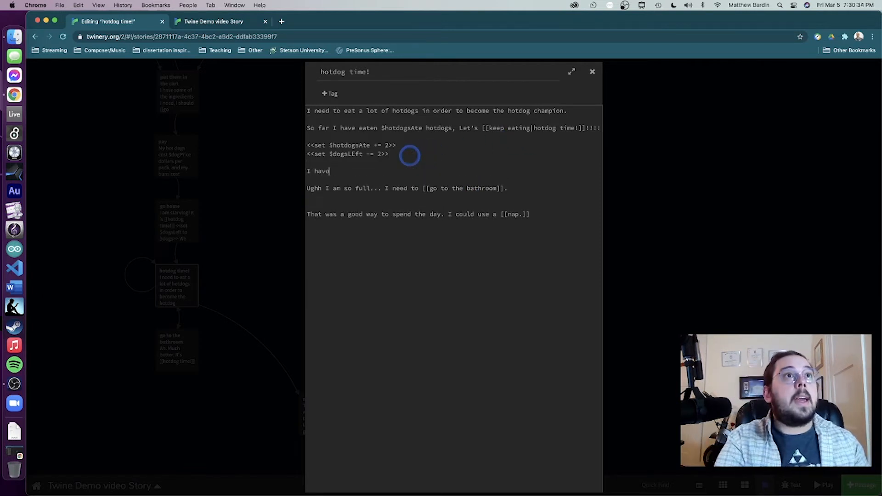
{"action": "type", "text": " $"}
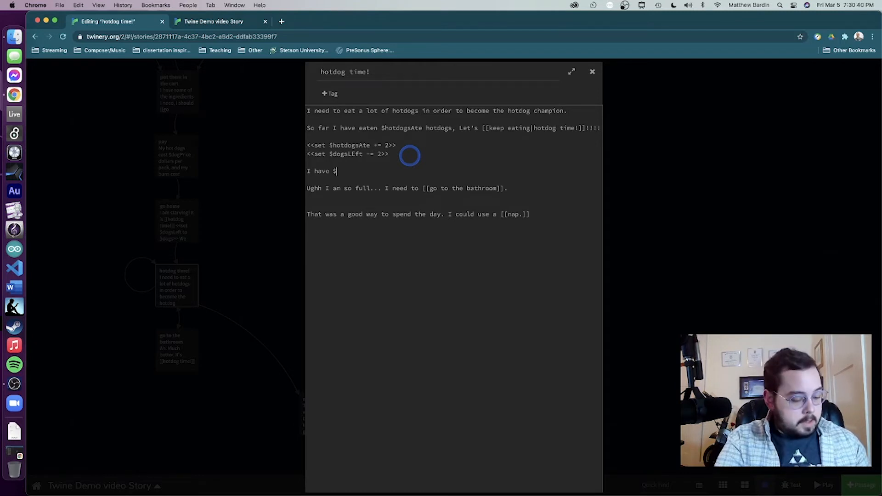
{"action": "type", "text": "dogds"}
{"action": "key", "text": "BackSpace"}
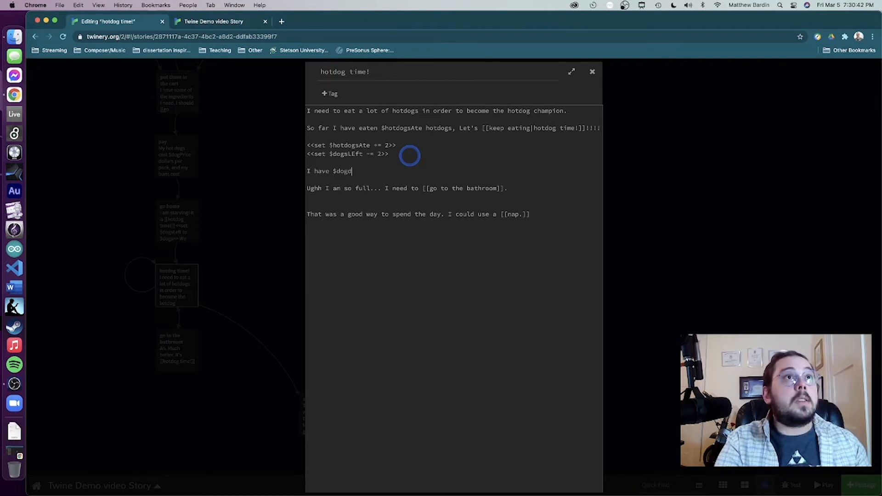
{"action": "type", "text": "Left"}
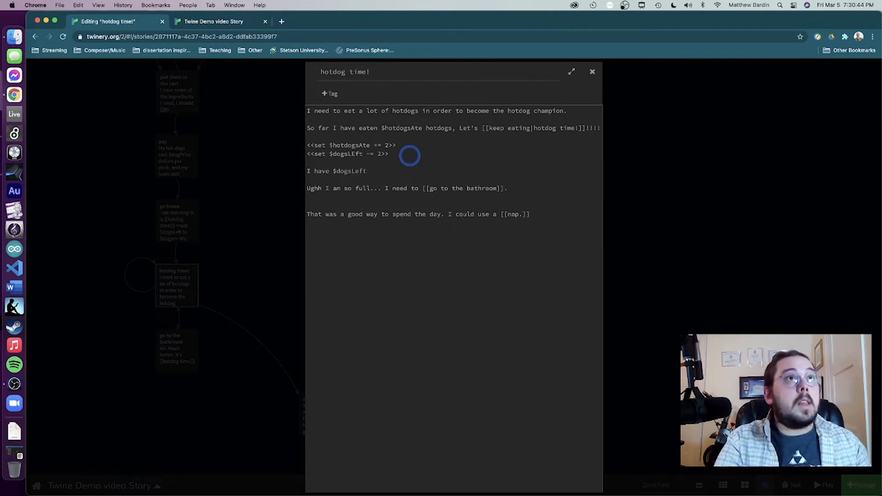
{"action": "type", "text": "t to "}
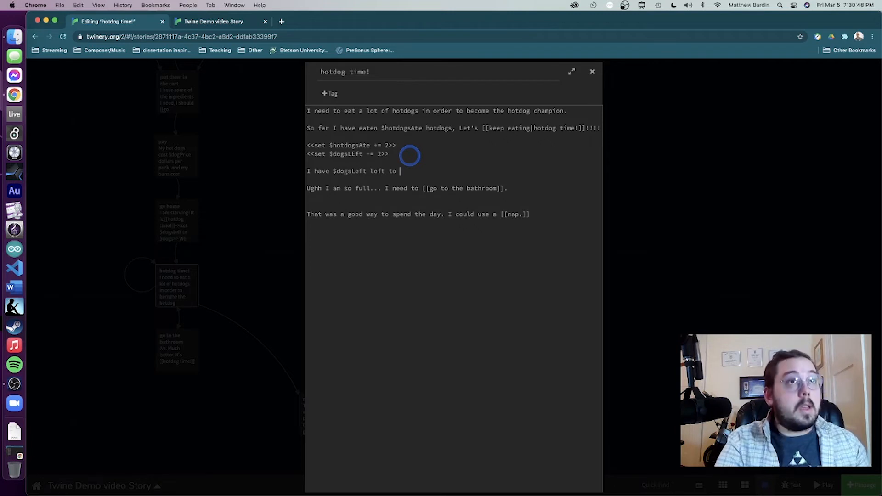
{"action": "type", "text": "eat!"}
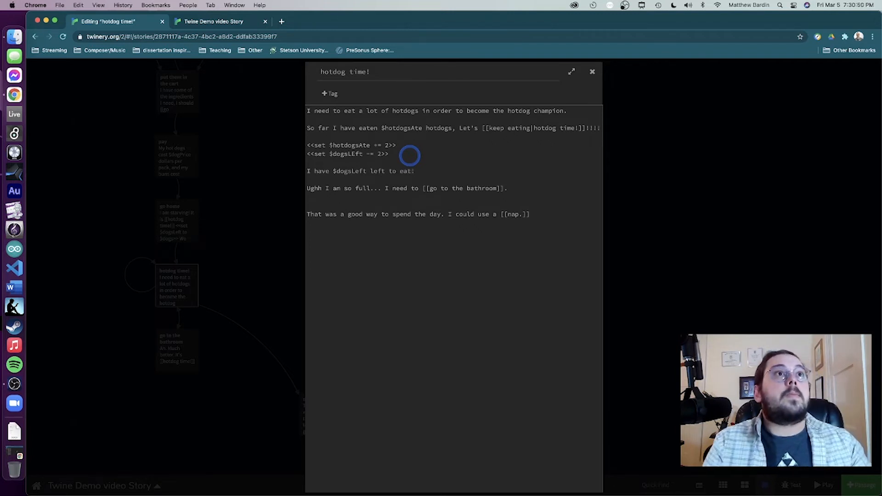
{"action": "left_click", "coordinate": [593, 72]}
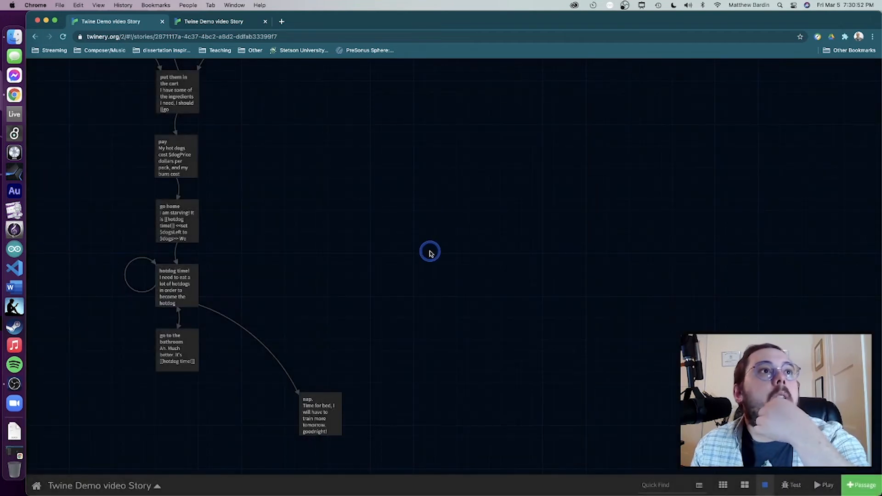
- In the "go to the bathroom" passage, add the line <<set $hotdogsAte to 0>> below "Ah. Much better." and close the passage
{"action": "scroll", "coordinate": [431, 252], "scroll_direction": "down", "scroll_amount": 2}
{"action": "double_click", "coordinate": [173, 313]}
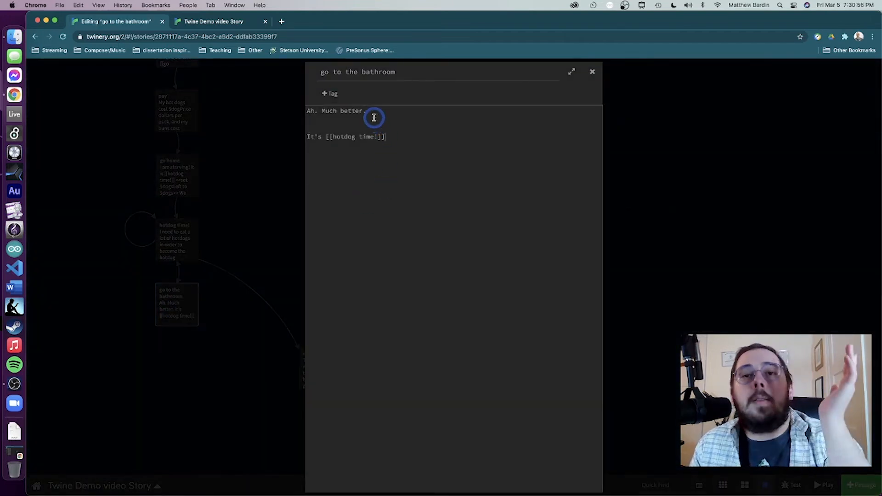
{"action": "left_click", "coordinate": [350, 118]}
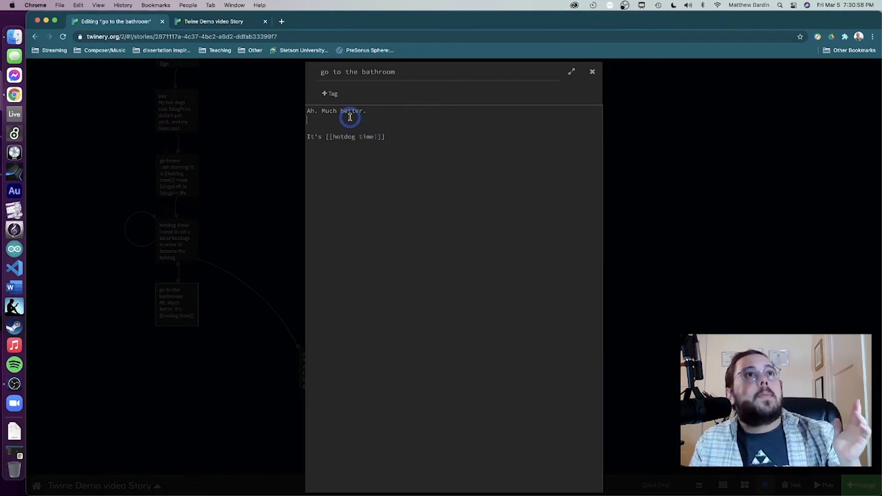
{"action": "type", "text": "<<set"}
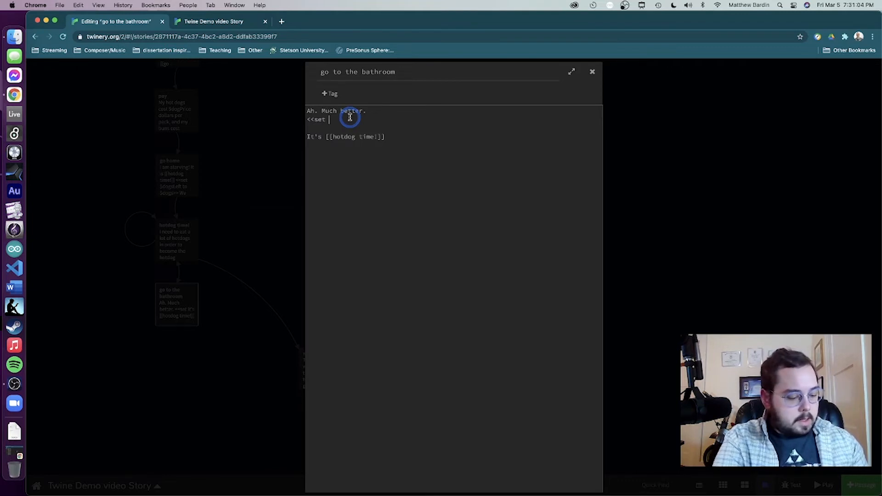
{"action": "type", "text": " $hotgo"}
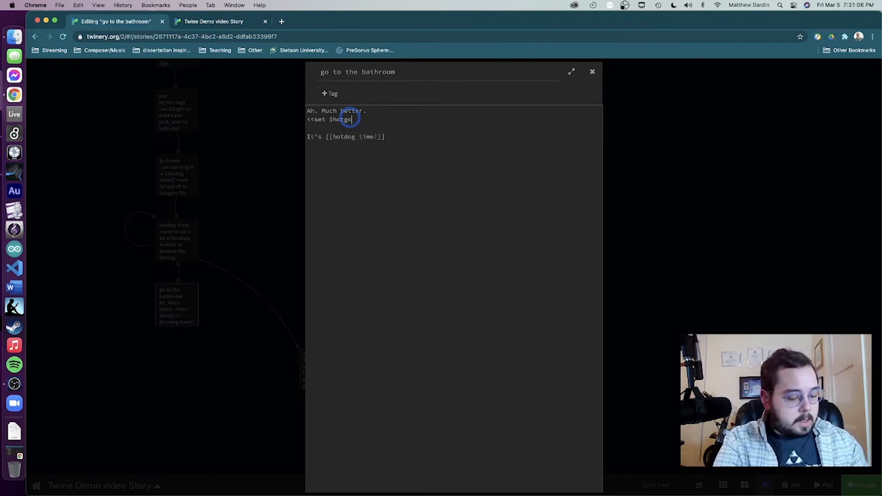
{"action": "key", "text": "BackSpace"}
{"action": "key", "text": "BackSpace"}
{"action": "type", "text": "d"}
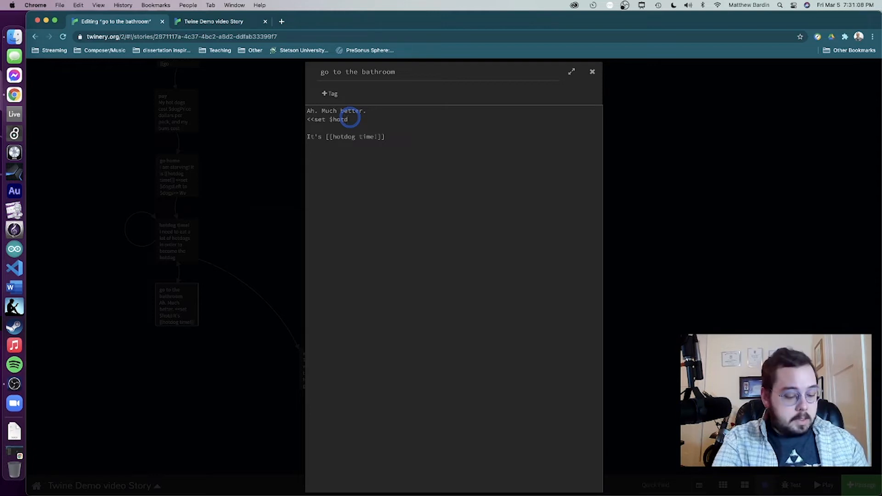
{"action": "type", "text": "ogsAte to 0"}
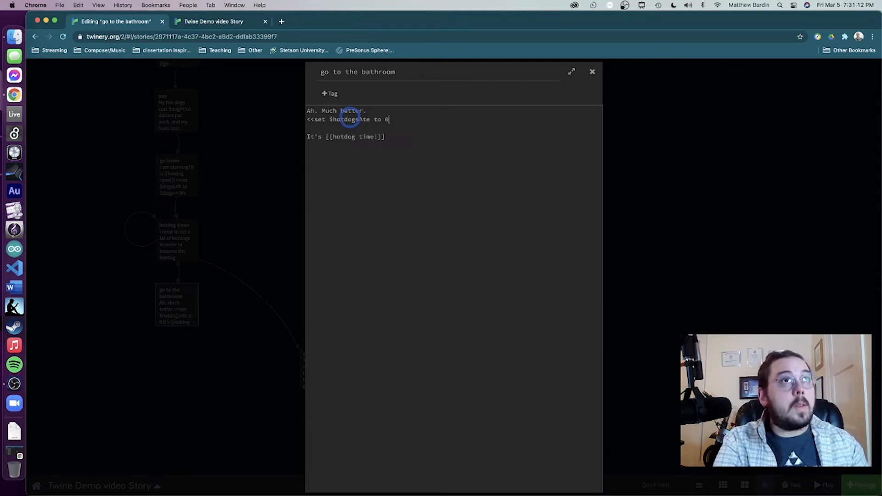
{"action": "type", "text": ">>"}
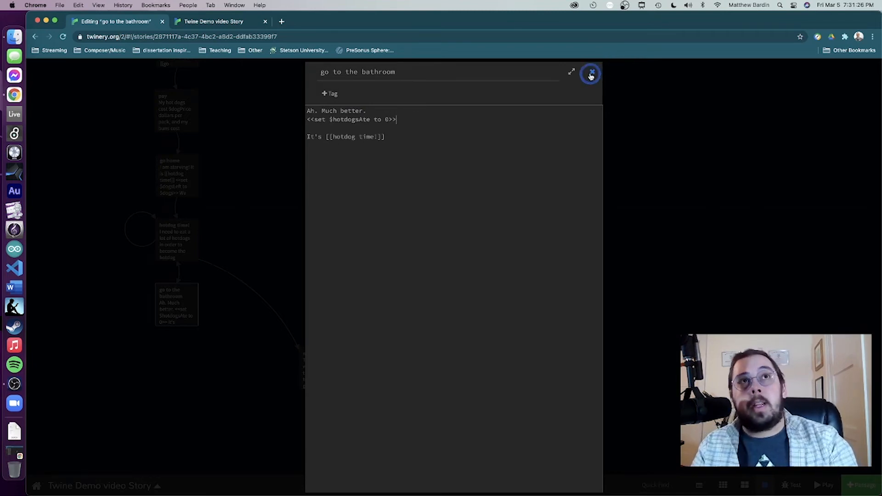
{"action": "left_click", "coordinate": [592, 74]}
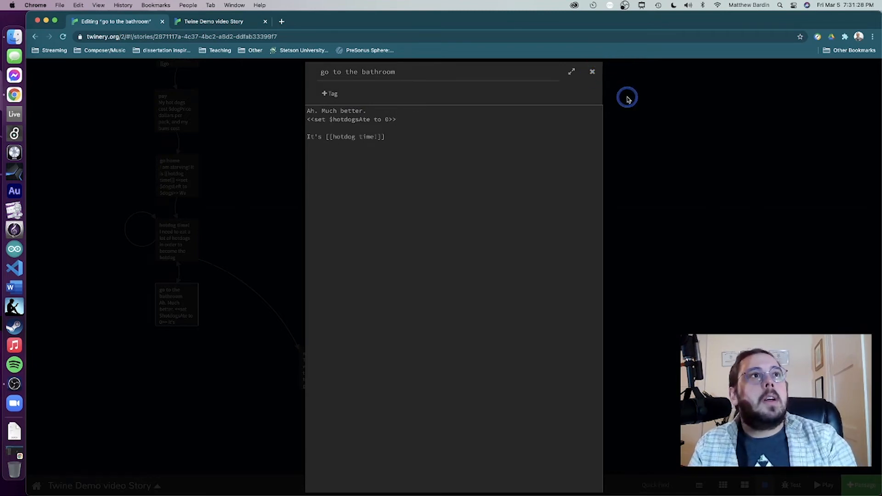
{"action": "scroll", "coordinate": [364, 303], "scroll_direction": "up", "scroll_amount": 5}
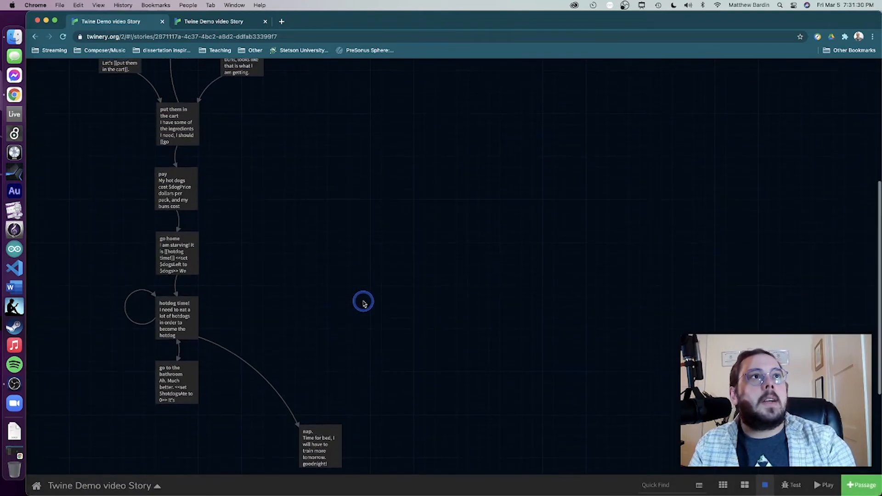
{"action": "scroll", "coordinate": [203, 325], "scroll_direction": "down", "scroll_amount": 1}
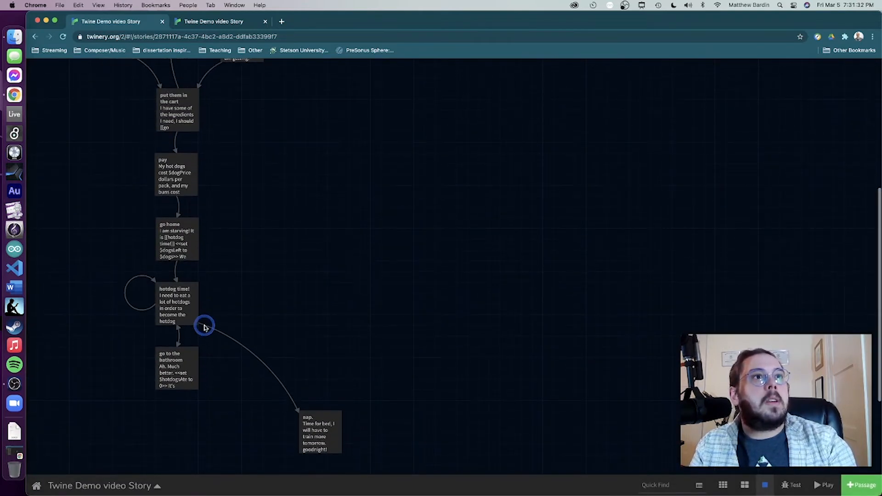
- In the "hotdog time!" passage, add the sentence "Oh No!! I ran out of hotdogs but I am still hungy" below the nap line
{"action": "double_click", "coordinate": [191, 322]}
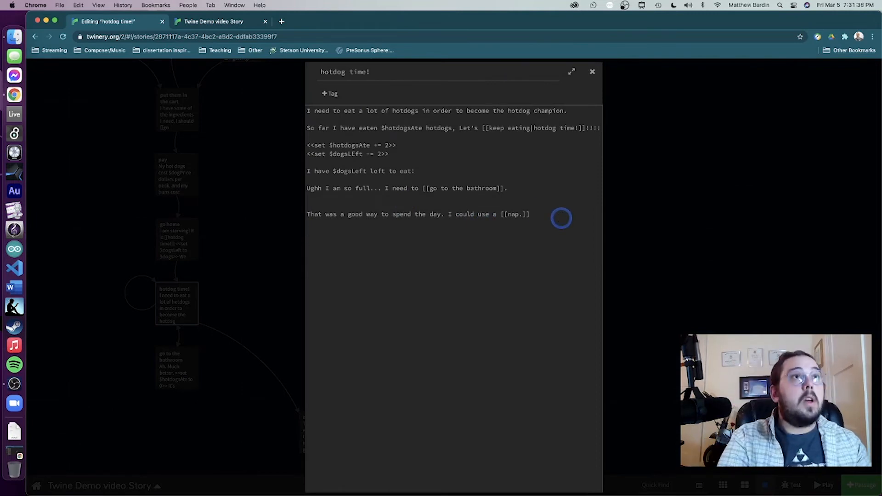
{"action": "type", "text": "Oh No"}
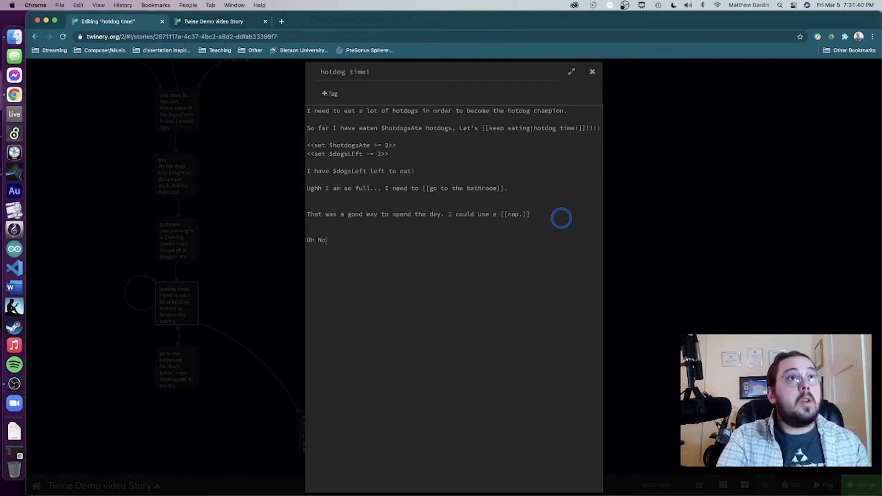
{"action": "type", "text": "!! IU "}
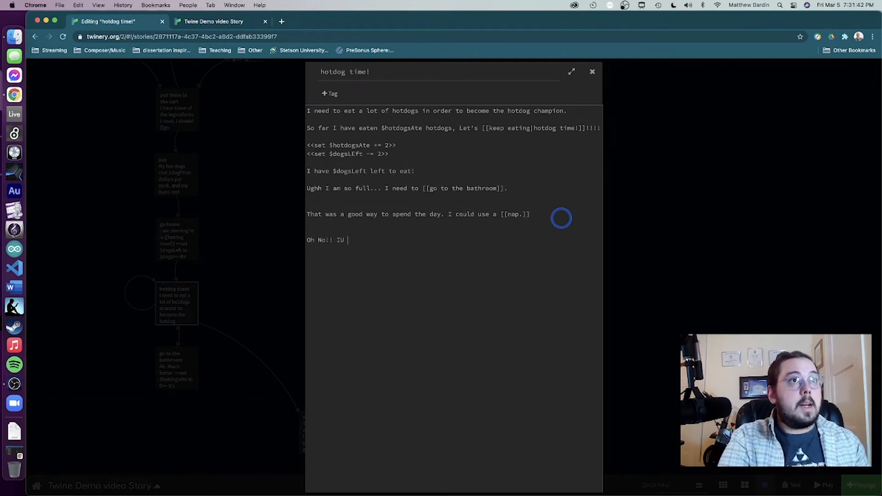
{"action": "key", "text": "BackSpace"}
{"action": "key", "text": "BackSpace"}
{"action": "type", "text": " ran out"}
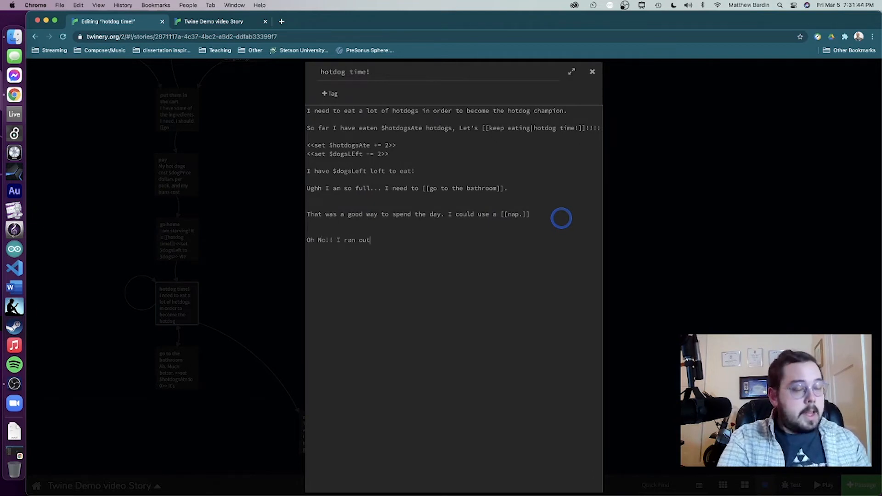
{"action": "type", "text": " of hot"}
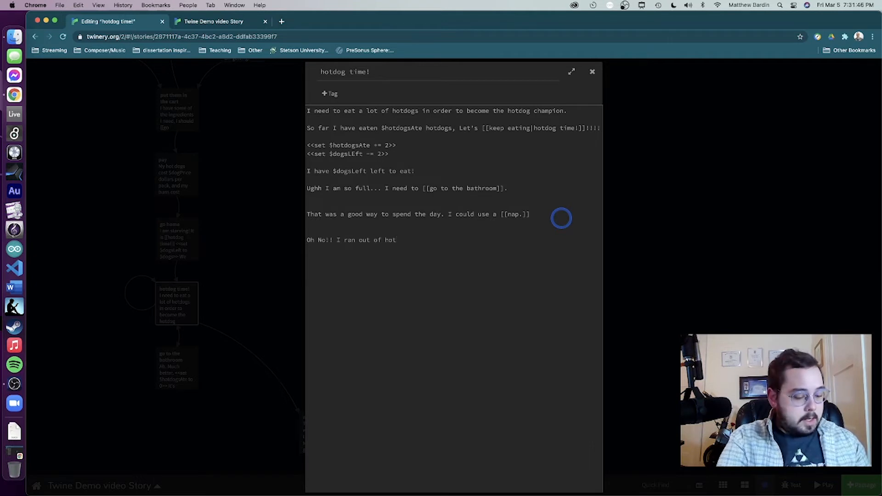
{"action": "type", "text": "god"}
{"action": "key", "text": "BackSpace"}
{"action": "key", "text": "BackSpace"}
{"action": "key", "text": "BackSpace"}
{"action": "type", "text": "dogs"}
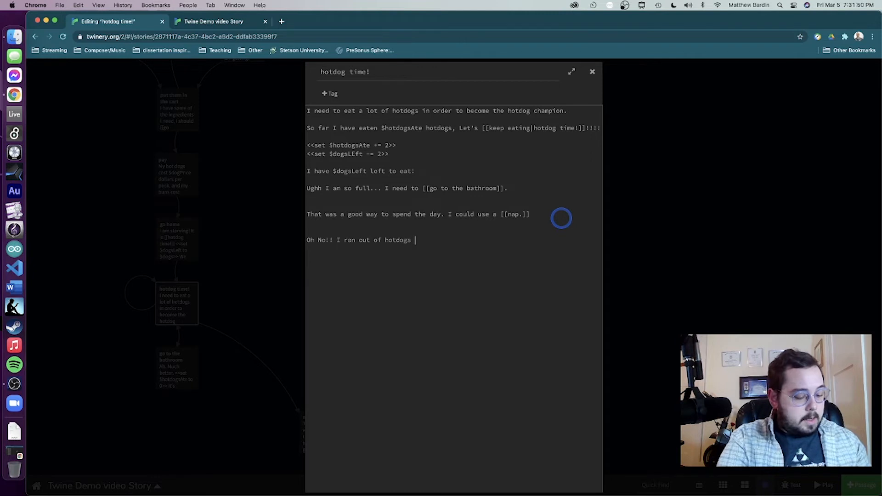
{"action": "type", "text": " but I am sti"}
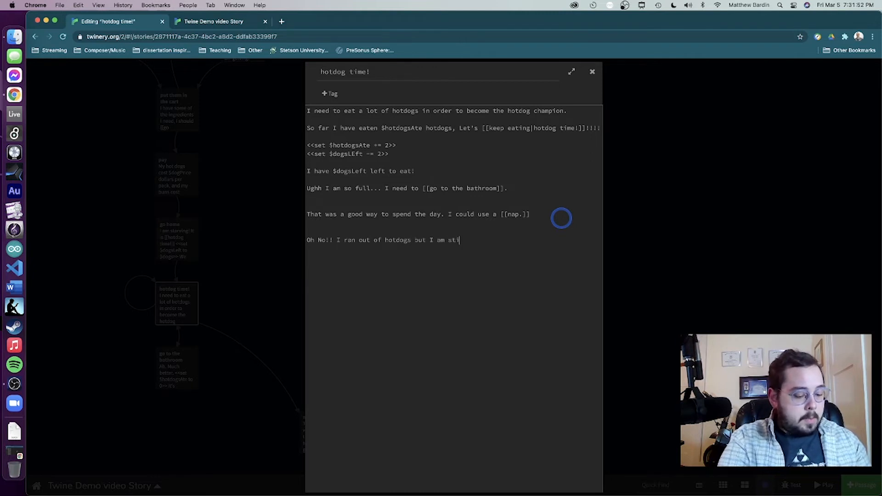
{"action": "type", "text": "ll hungy [["}
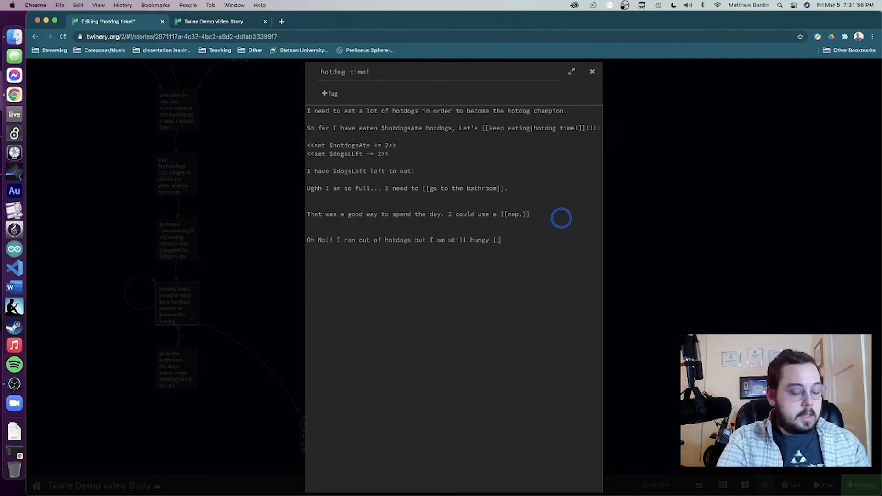
- End the new sentence with the link [[Back to the store|supermarket]]! and close the passage
{"action": "type", "text": "Back to the "}
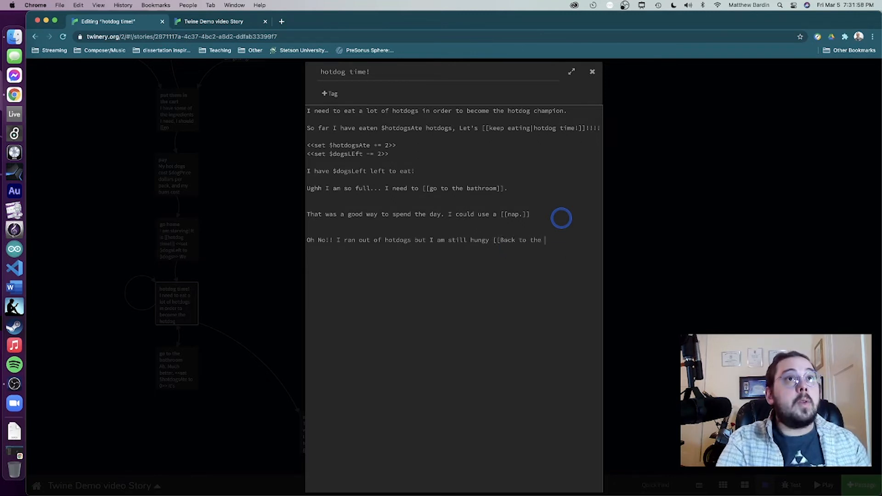
{"action": "type", "text": "store"}
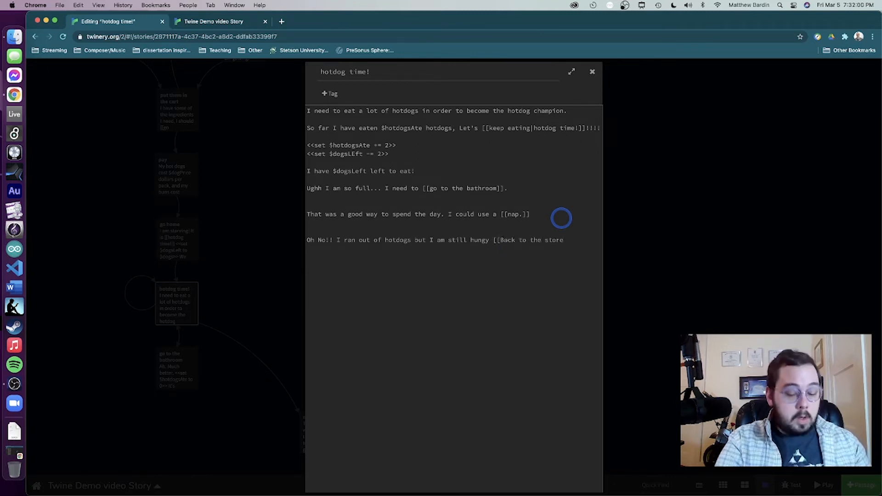
{"action": "type", "text": "|super"}
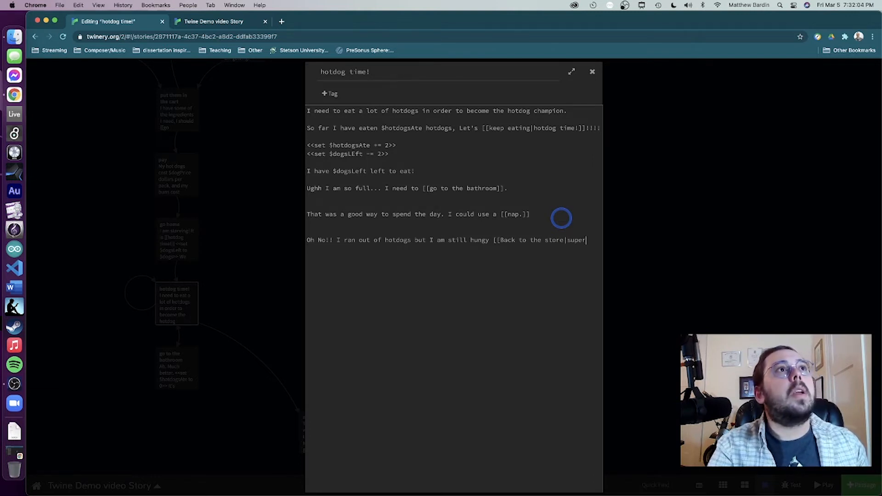
{"action": "type", "text": "market"}
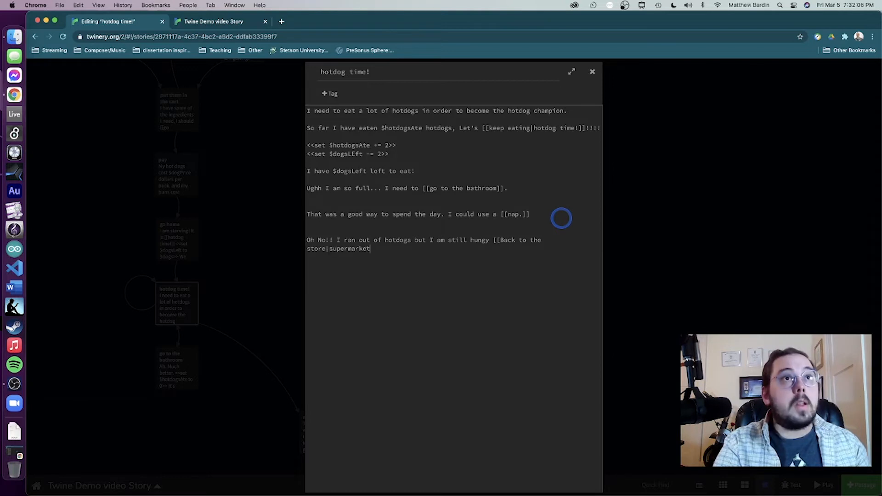
{"action": "type", "text": "]]!"}
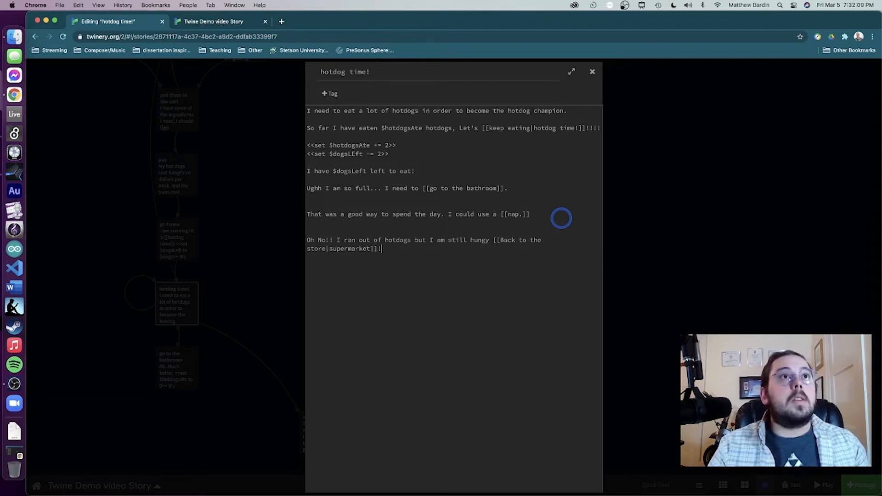
{"action": "left_click", "coordinate": [620, 249]}
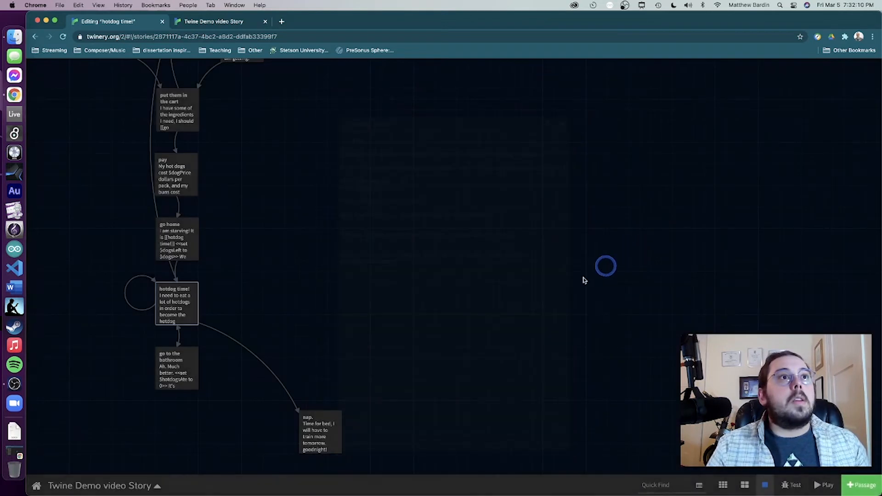
- Open the "start my training" passage to check its title and set macros, and close it
{"action": "scroll", "coordinate": [353, 307], "scroll_direction": "up", "scroll_amount": 2}
{"action": "scroll", "coordinate": [353, 307], "scroll_direction": "up", "scroll_amount": 6}
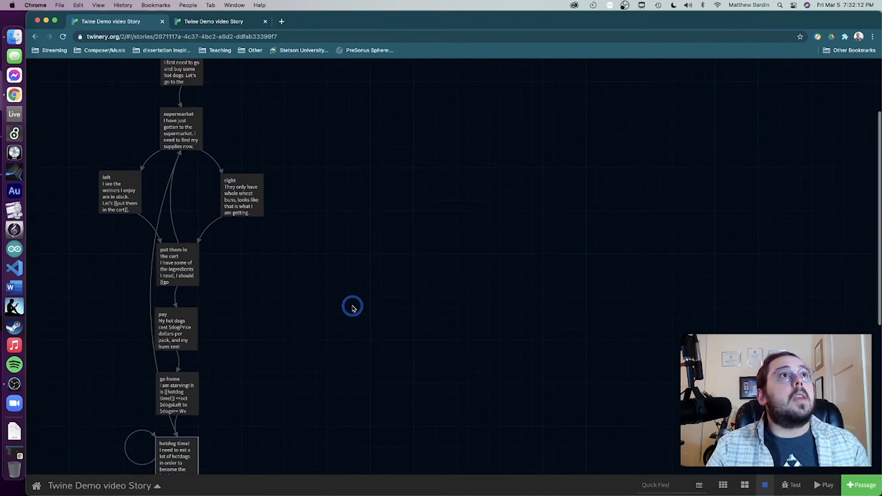
{"action": "double_click", "coordinate": [189, 134]}
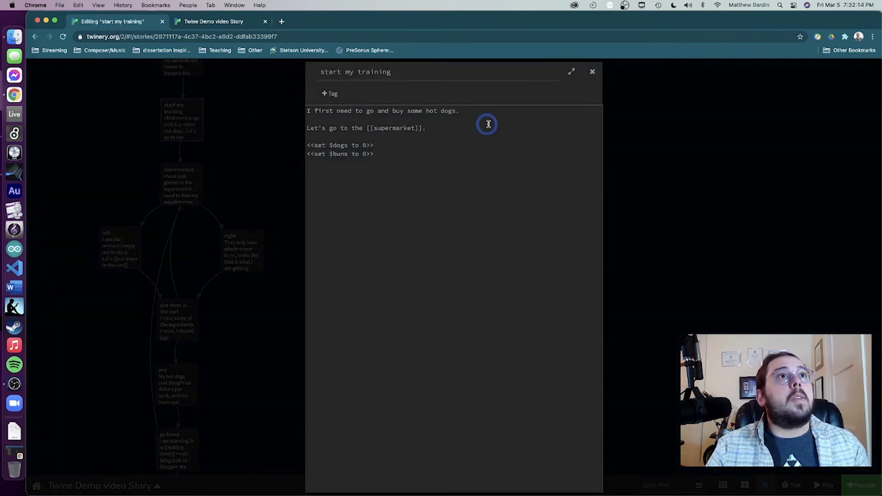
{"action": "left_click", "coordinate": [590, 74]}
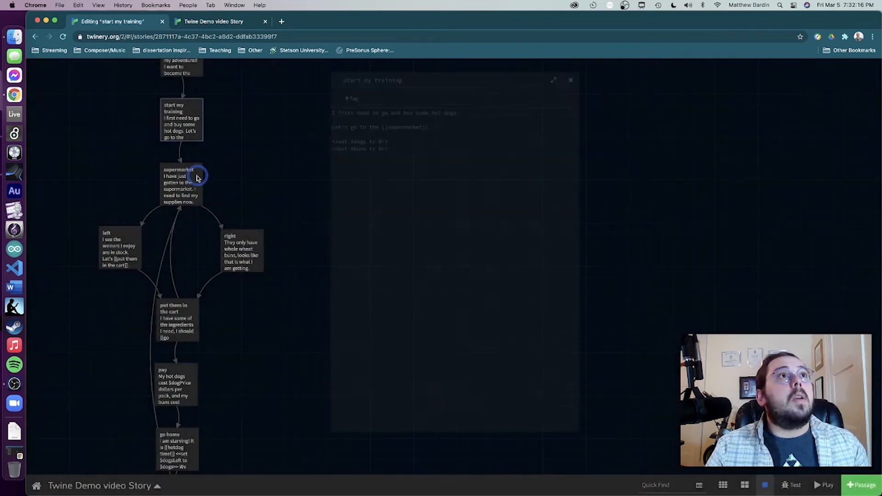
- In the "hotdog time!" passage, change the supermarket link's display text to "I need to get some more"
{"action": "mouse_move", "coordinate": [174, 140]}
{"action": "scroll", "coordinate": [248, 358], "scroll_direction": "down", "scroll_amount": 4}
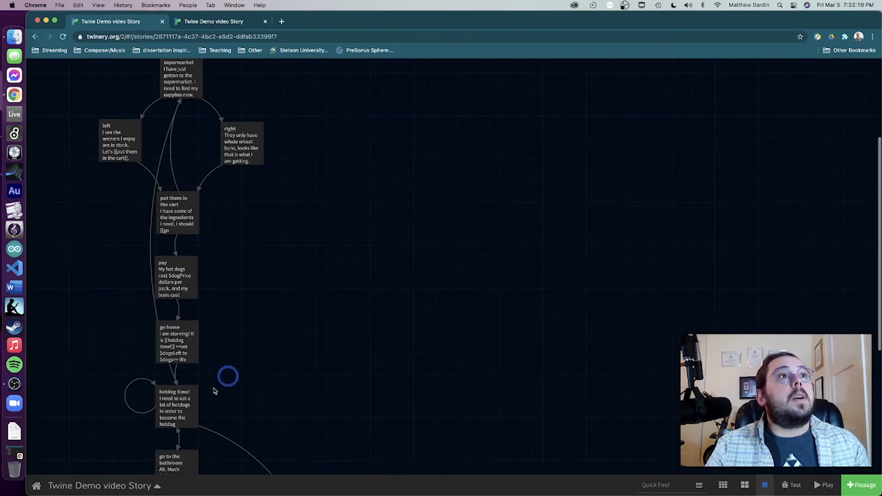
{"action": "double_click", "coordinate": [177, 395]}
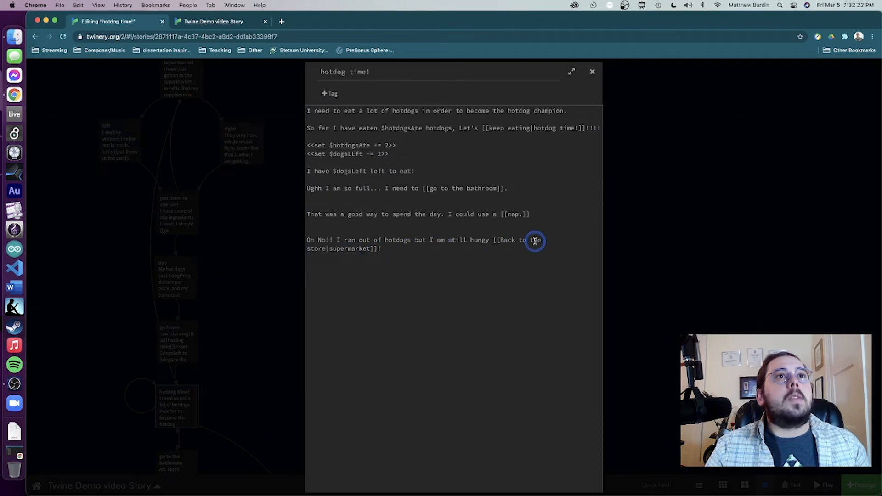
{"action": "left_click_drag", "start_coordinate": [500, 241], "coordinate": [325, 249]}
{"action": "type", "text": "I need to get some "}
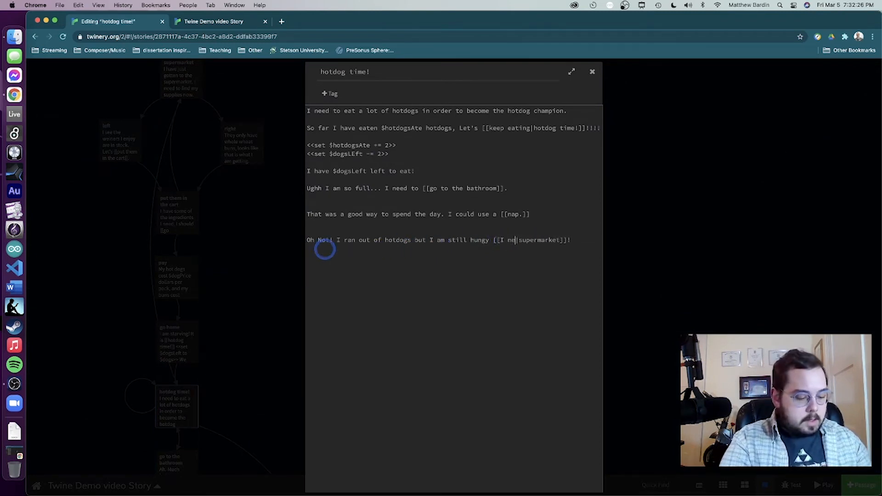
{"action": "type", "text": "more"}
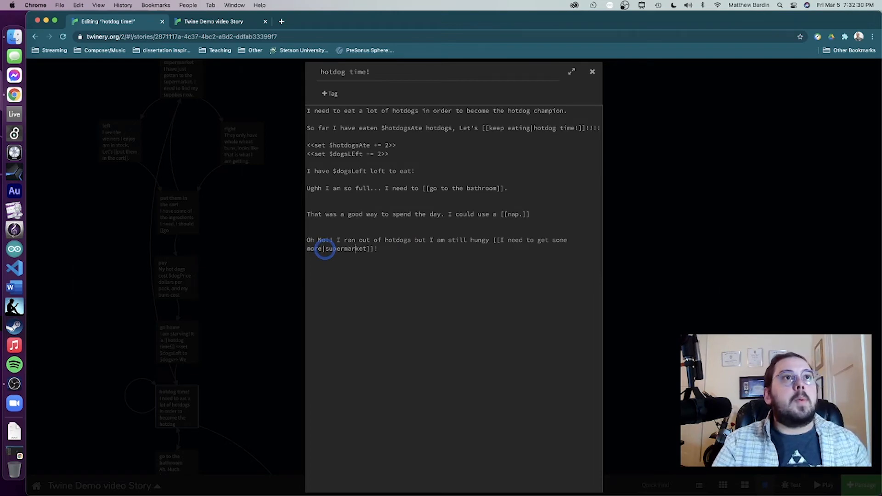
- Retarget the "I need to get some more" link to the "start my training" passage and close the editor
{"action": "key", "text": "BackSpace"}
{"action": "key", "text": "BackSpace"}
{"action": "key", "text": "BackSpace"}
{"action": "key", "text": "BackSpace"}
{"action": "key", "text": "BackSpace"}
{"action": "key", "text": "BackSpace"}
{"action": "key", "text": "BackSpace"}
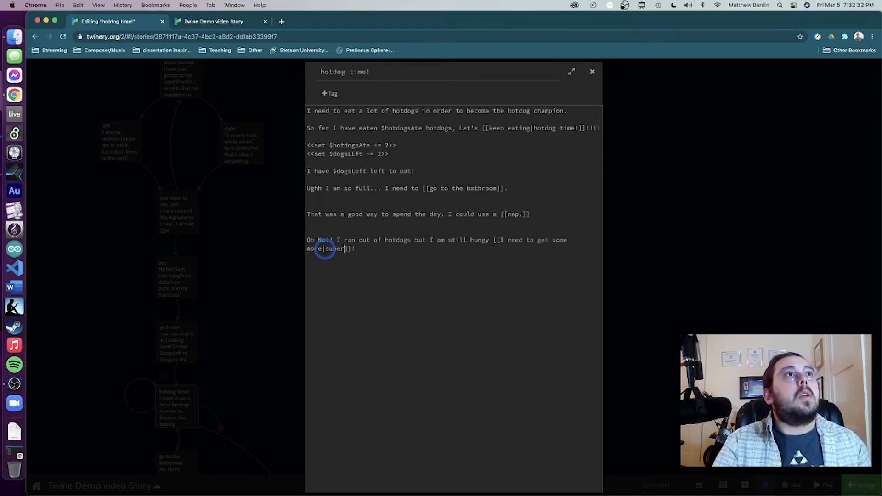
{"action": "key", "text": "BackSpace"}
{"action": "key", "text": "BackSpace"}
{"action": "key", "text": "BackSpace"}
{"action": "type", "text": "tart"}
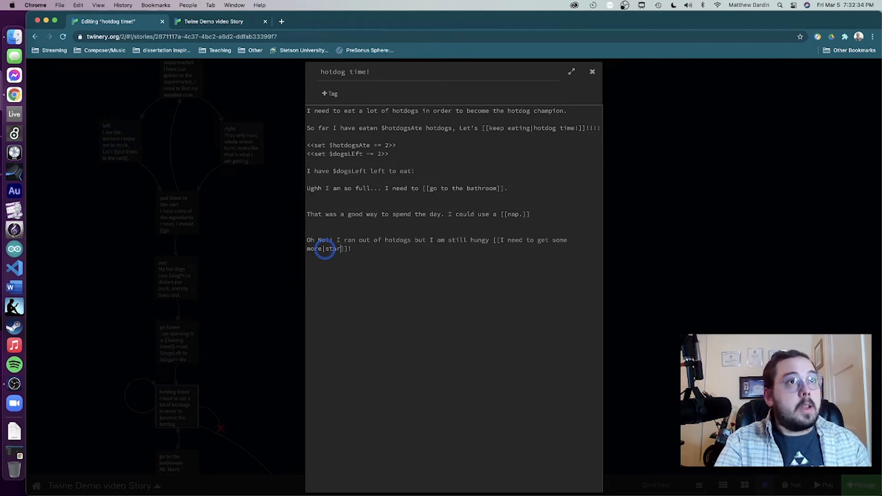
{"action": "type", "text": " my training"}
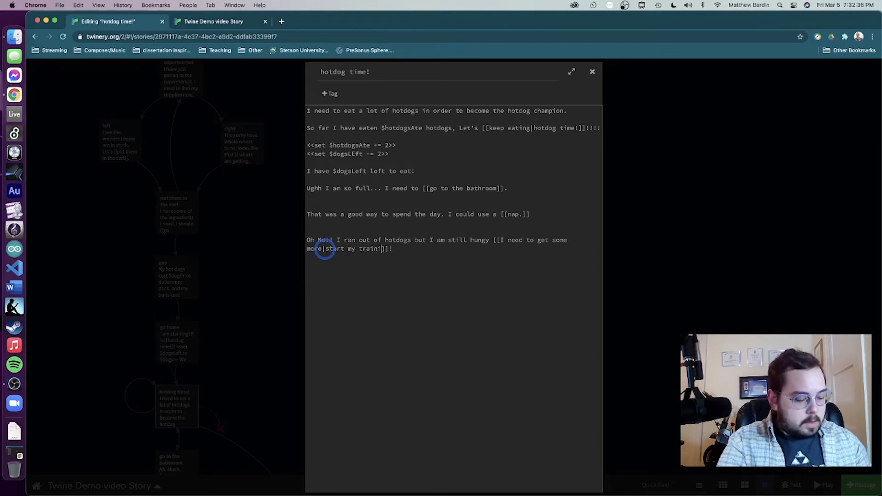
{"action": "left_click", "coordinate": [673, 340]}
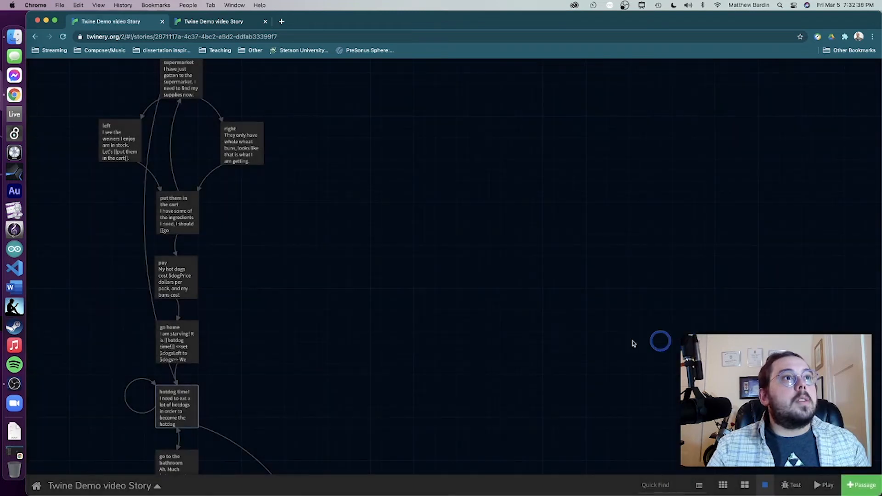
- Move the "pay", "go home" and "hotdog time!" passages out of the column into a diagonal running down to the right
{"action": "scroll", "coordinate": [459, 338], "scroll_direction": "up", "scroll_amount": 5}
{"action": "scroll", "coordinate": [459, 338], "scroll_direction": "down", "scroll_amount": 3}
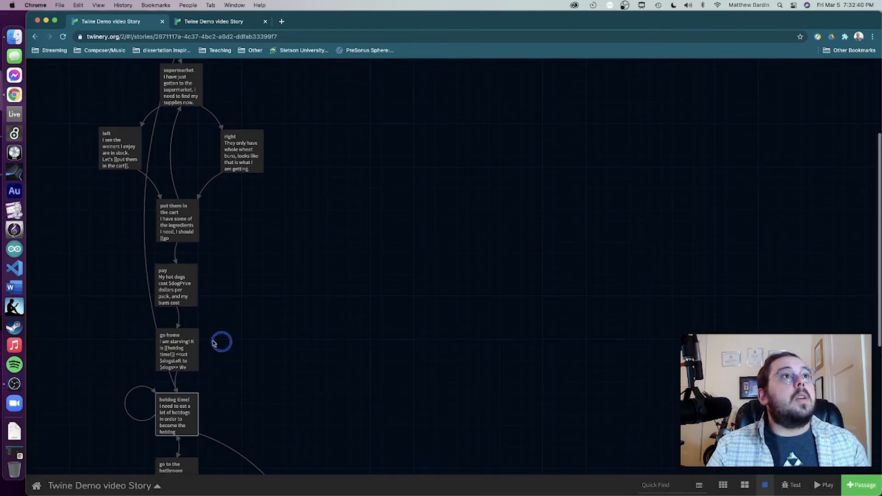
{"action": "left_click_drag", "start_coordinate": [169, 282], "coordinate": [282, 279]}
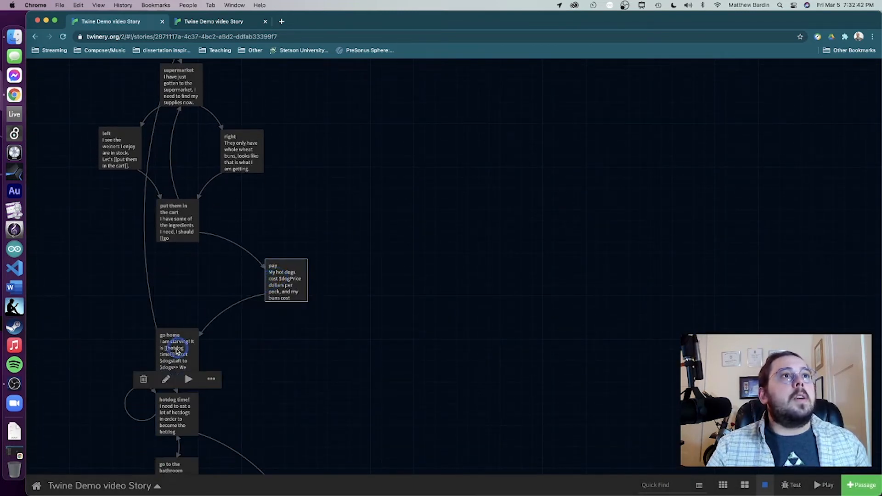
{"action": "left_click_drag", "start_coordinate": [177, 351], "coordinate": [312, 347]}
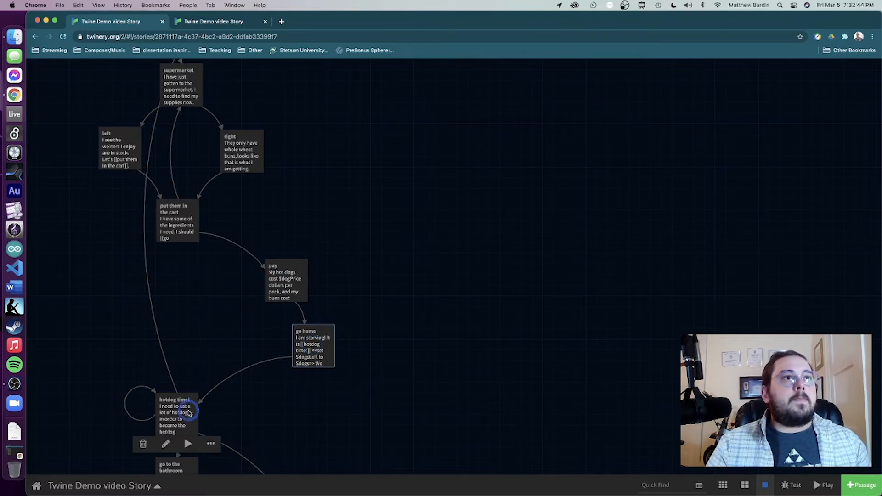
{"action": "left_click_drag", "start_coordinate": [190, 414], "coordinate": [395, 403]}
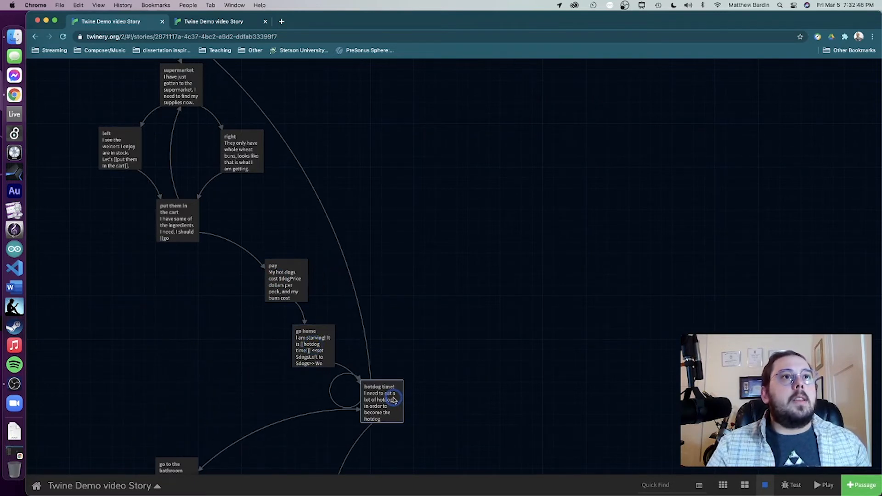
{"action": "scroll", "coordinate": [394, 398], "scroll_direction": "down", "scroll_amount": 2}
{"action": "left_click_drag", "start_coordinate": [325, 318], "coordinate": [330, 291]}
- Move the "go to the bathroom" and "nap." passages to the lower right of "hotdog time!"
{"action": "left_click", "coordinate": [184, 436]}
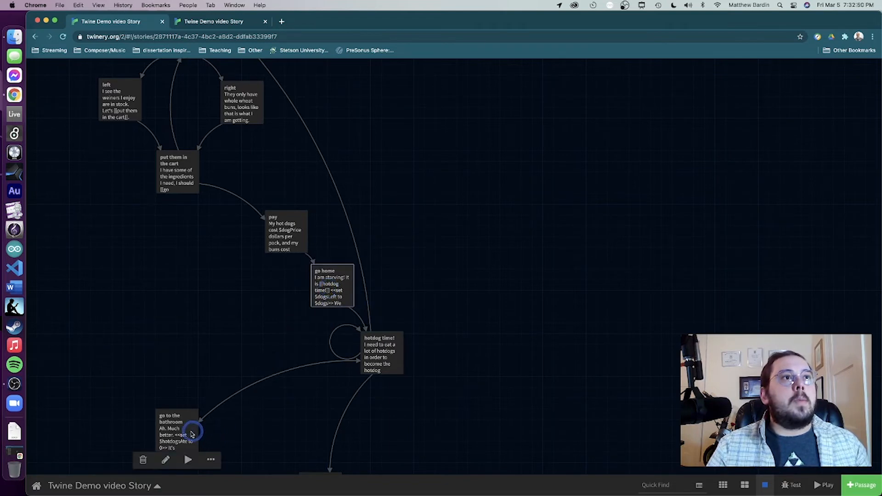
{"action": "left_click_drag", "start_coordinate": [183, 436], "coordinate": [491, 435]}
{"action": "scroll", "coordinate": [386, 461], "scroll_direction": "down", "scroll_amount": 1}
{"action": "left_click_drag", "start_coordinate": [317, 465], "coordinate": [550, 379]}
- Show the whole story map with passage titles only, and clear the passage selection to review the flow
{"action": "scroll", "coordinate": [252, 378], "scroll_direction": "up", "scroll_amount": 7}
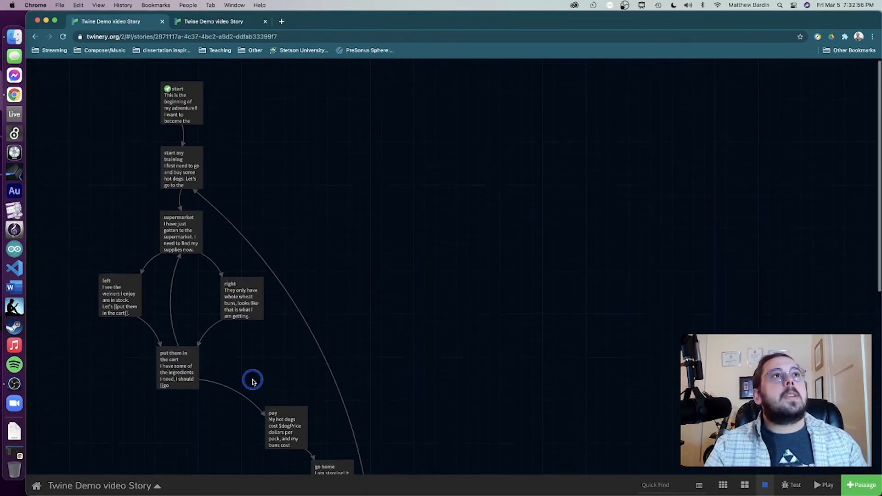
{"action": "left_click", "coordinate": [741, 488]}
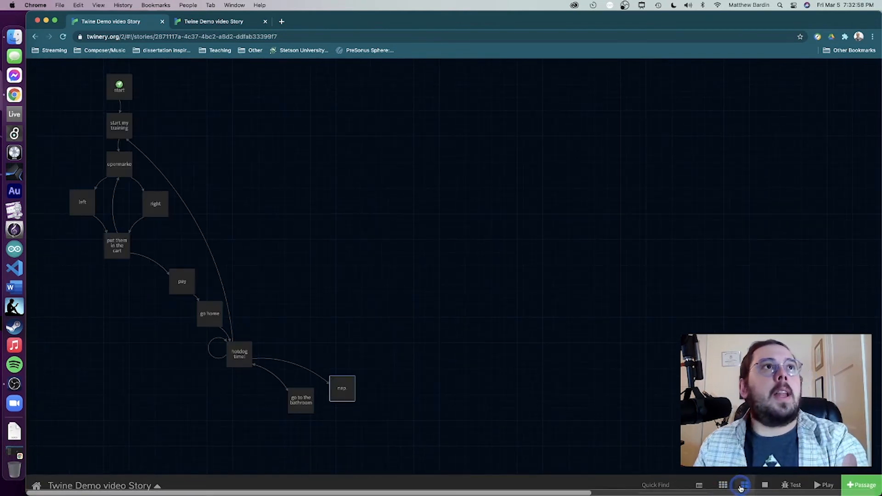
{"action": "left_click", "coordinate": [309, 252]}
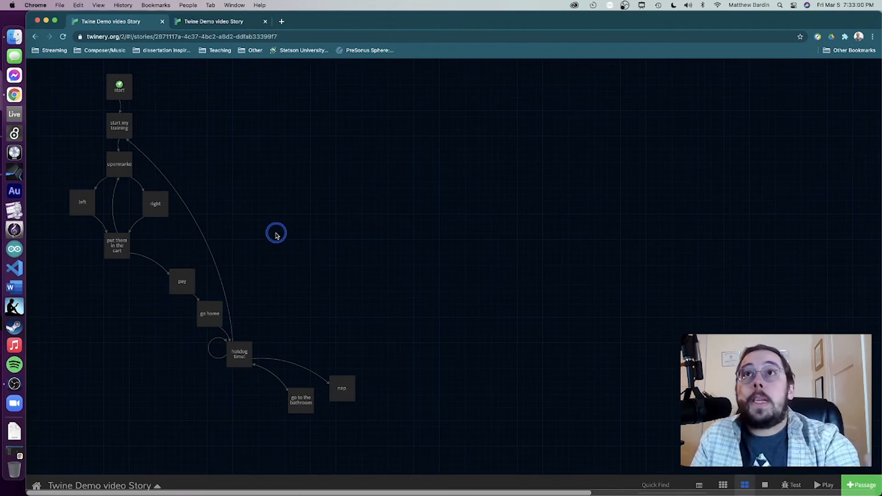
{"action": "mouse_move", "coordinate": [118, 102]}
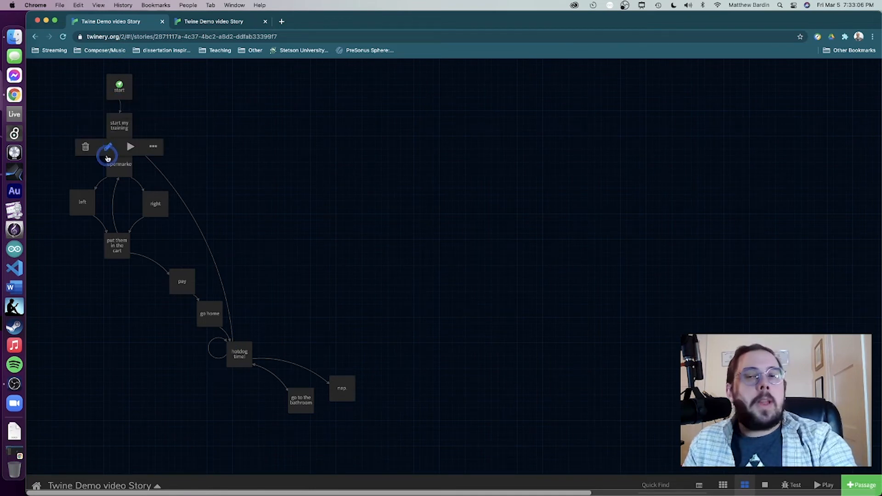
{"action": "mouse_move", "coordinate": [107, 159]}
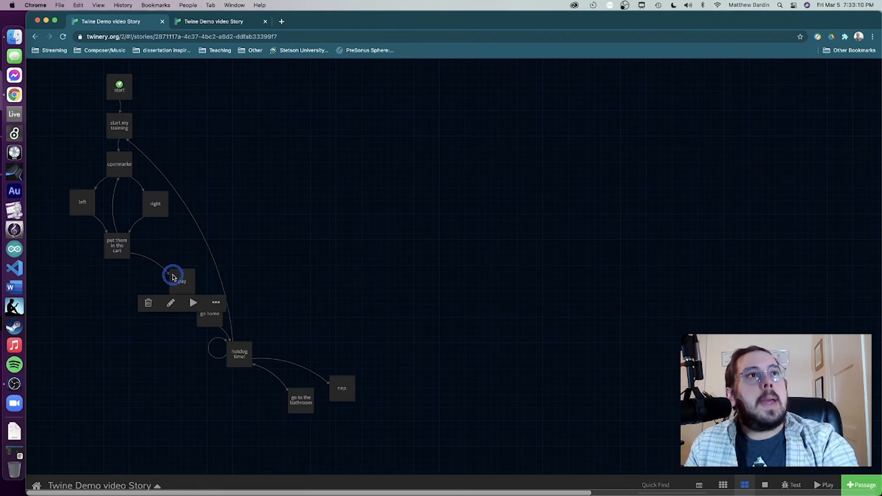
- Replace the old playthrough with a fresh play of the story and follow the links through "start my training" to the supermarket
{"action": "mouse_move", "coordinate": [237, 356]}
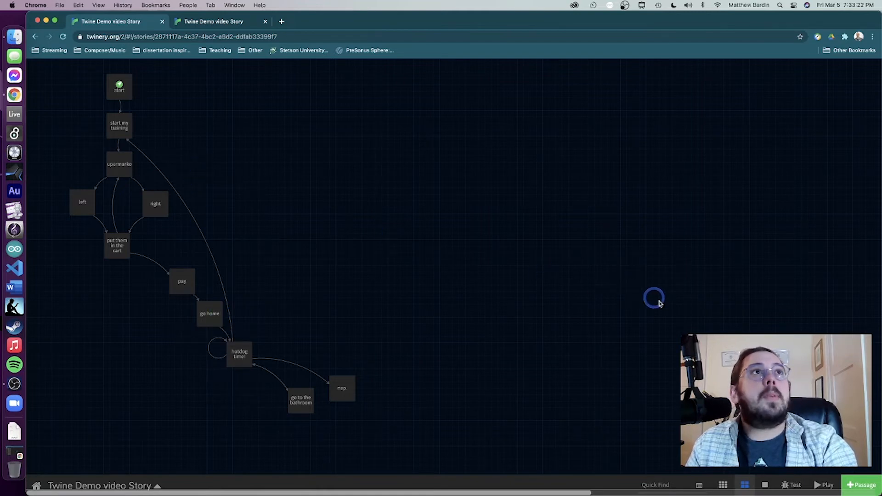
{"action": "left_click", "coordinate": [257, 23]}
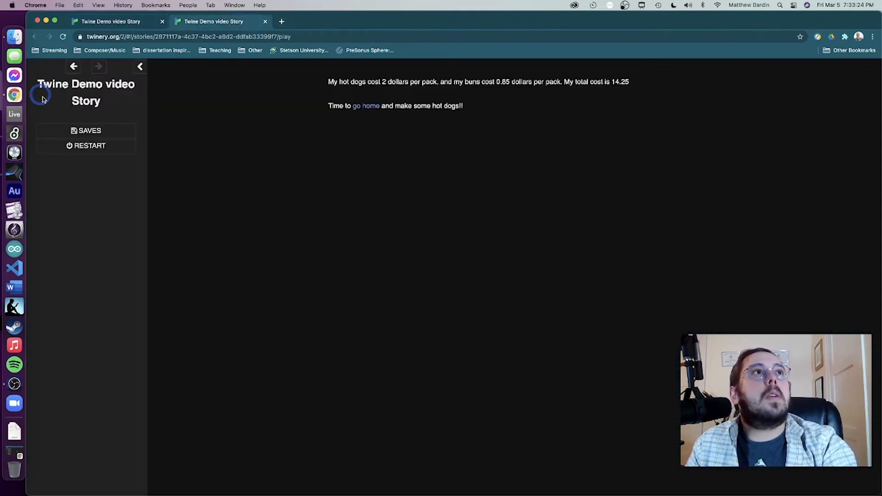
{"action": "left_click", "coordinate": [265, 21]}
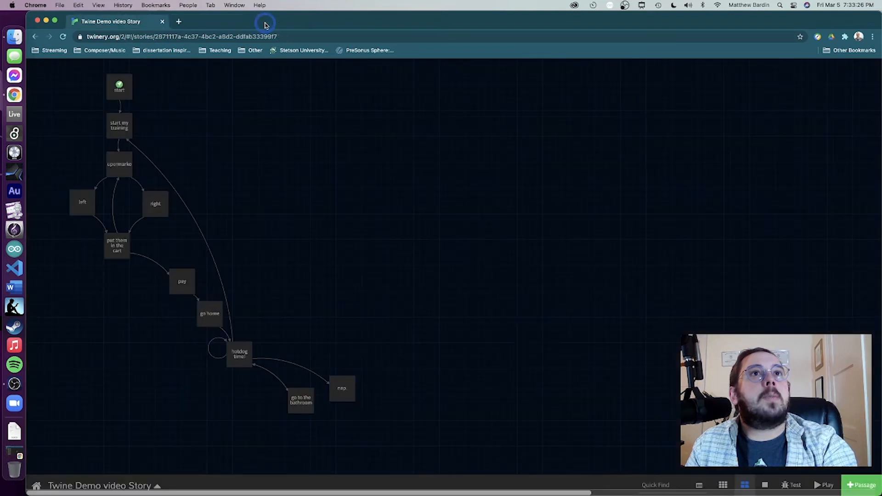
{"action": "left_click", "coordinate": [814, 481]}
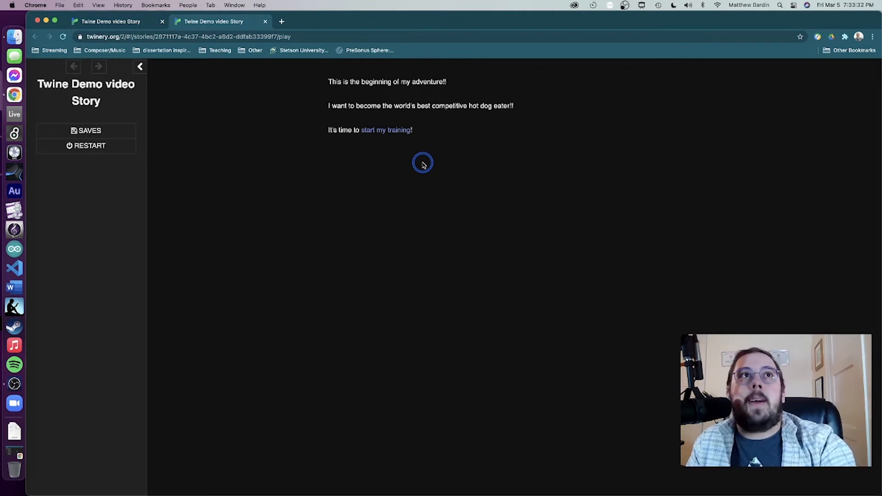
{"action": "left_click", "coordinate": [403, 131]}
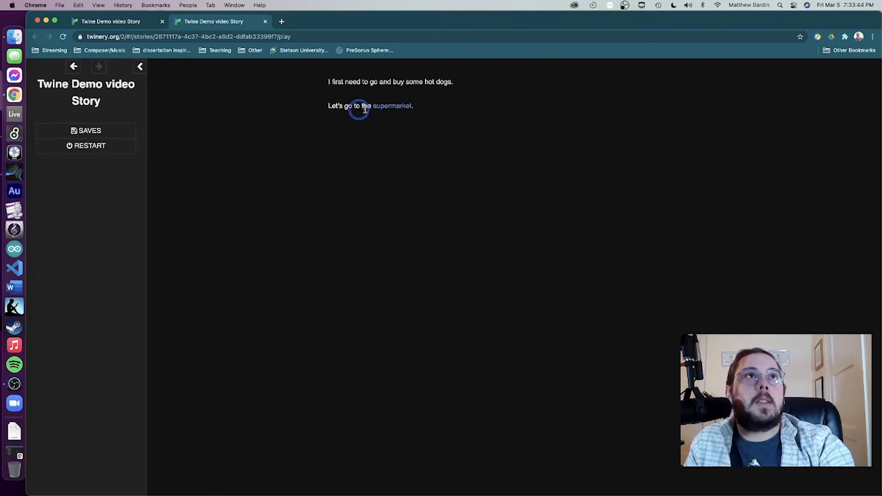
{"action": "left_click", "coordinate": [394, 108]}
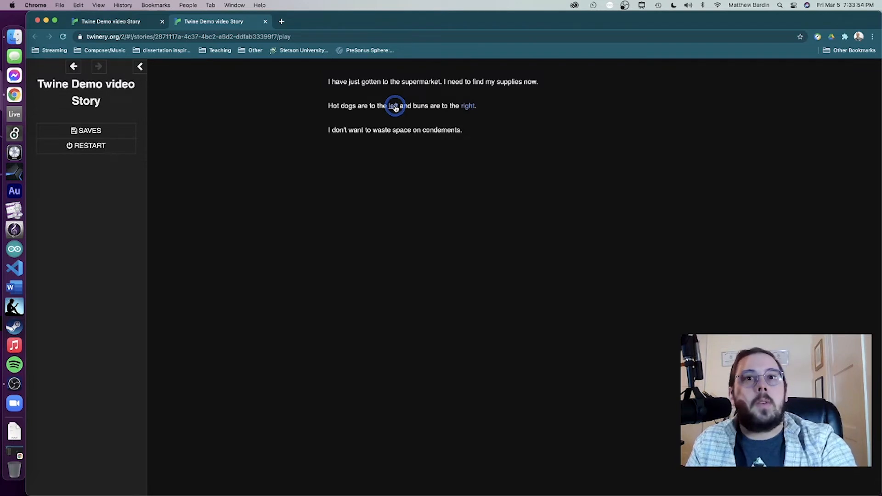
- Put hot dogs in the cart twice in the playthrough, going back to the supermarket in between
{"action": "left_click", "coordinate": [394, 107]}
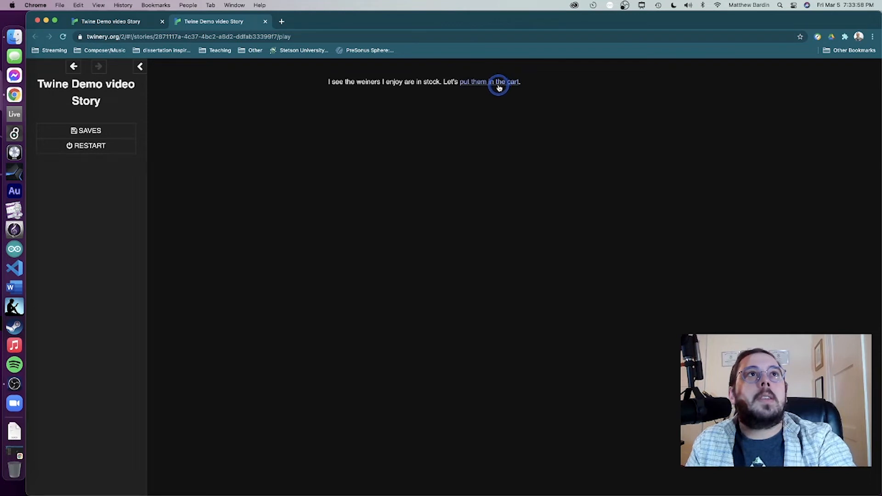
{"action": "left_click", "coordinate": [498, 83]}
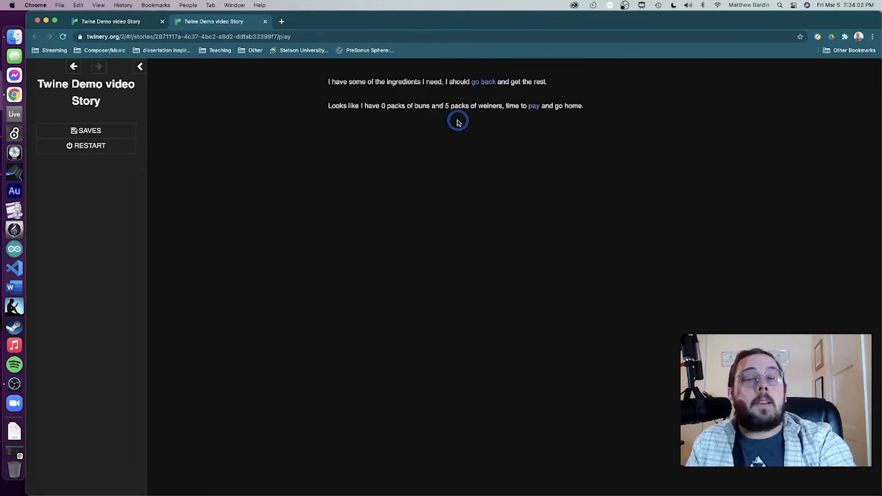
{"action": "left_click", "coordinate": [482, 83]}
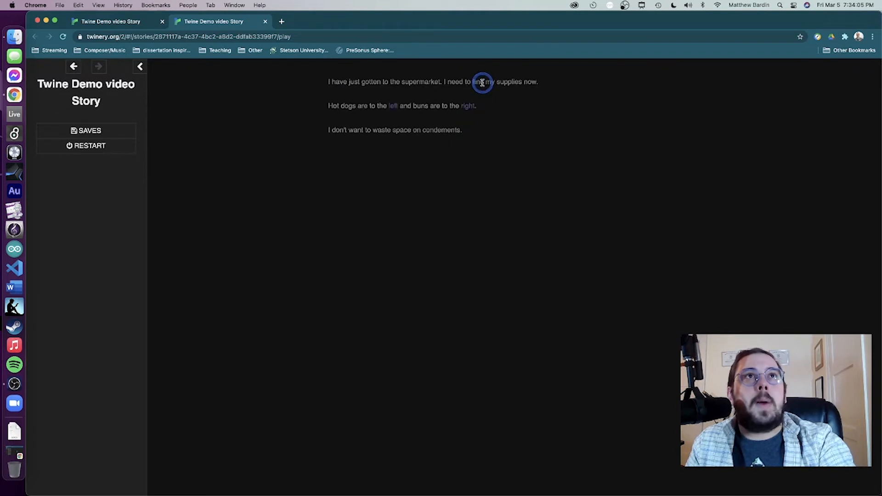
{"action": "left_click", "coordinate": [394, 105]}
{"action": "left_click", "coordinate": [478, 84]}
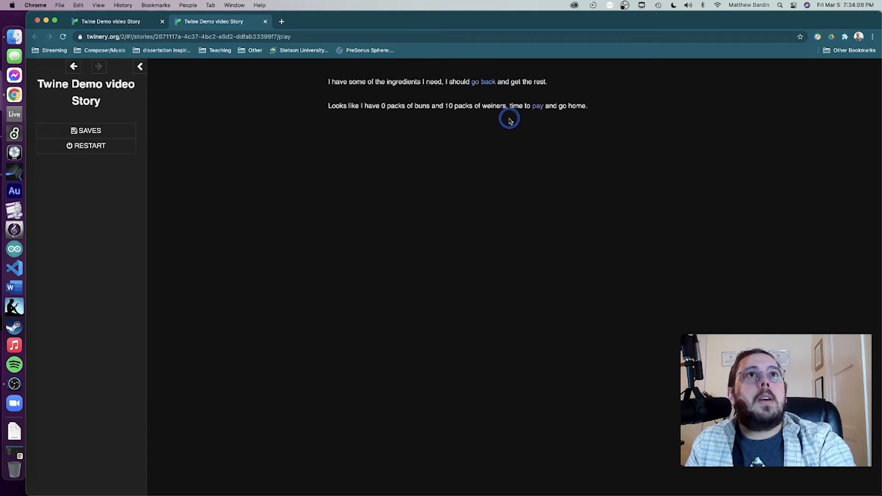
- Go back to the supermarket and put buns in the cart twice to test the bun counter
{"action": "left_click", "coordinate": [483, 82]}
{"action": "left_click", "coordinate": [464, 107]}
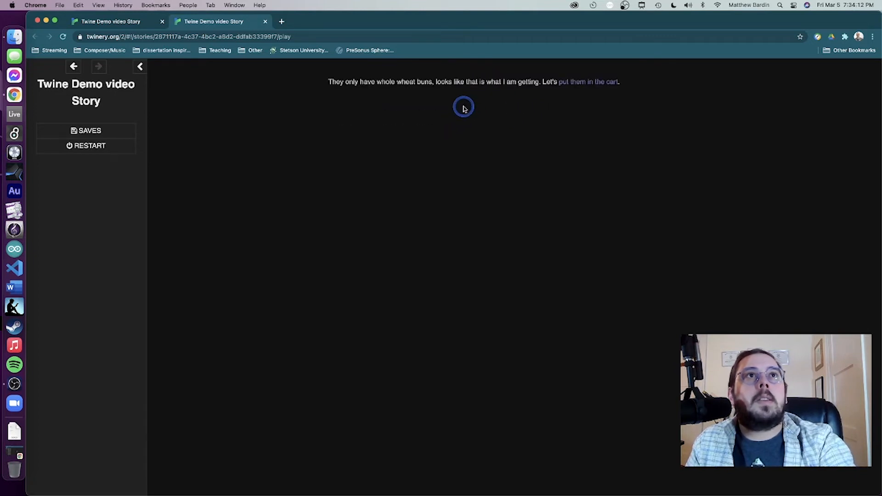
{"action": "left_click", "coordinate": [562, 84]}
{"action": "left_click", "coordinate": [482, 81]}
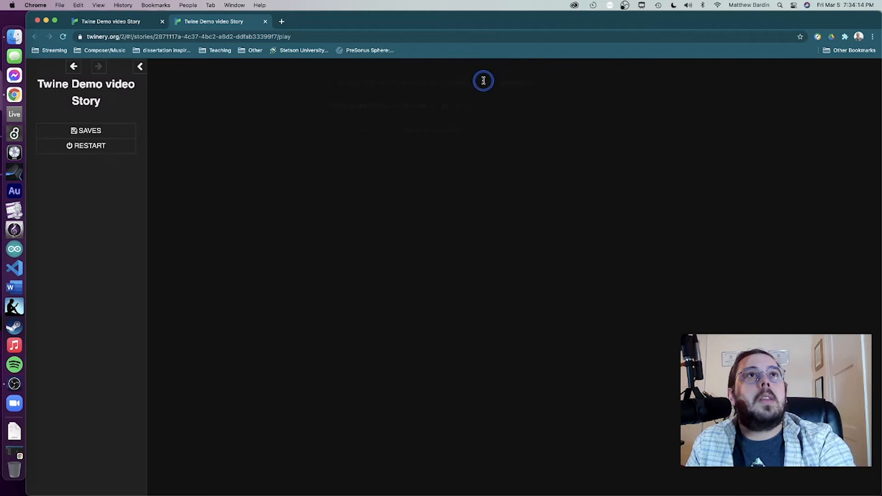
{"action": "left_click", "coordinate": [473, 106]}
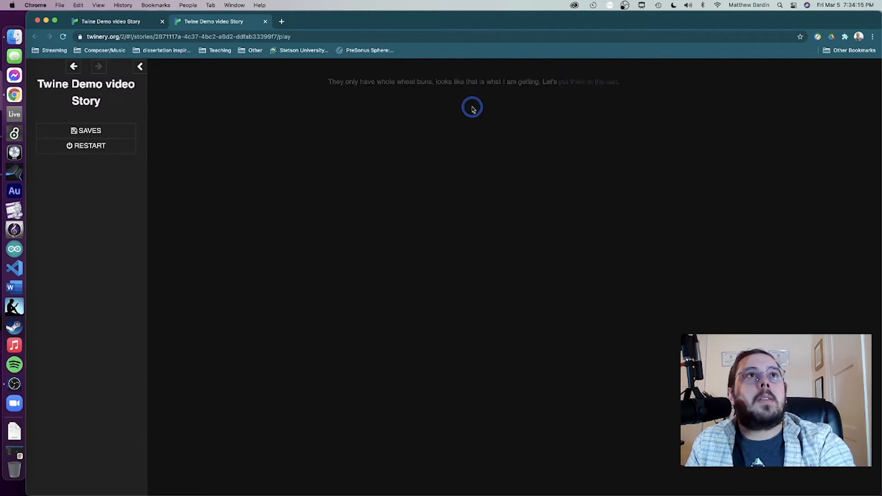
{"action": "left_click", "coordinate": [604, 82]}
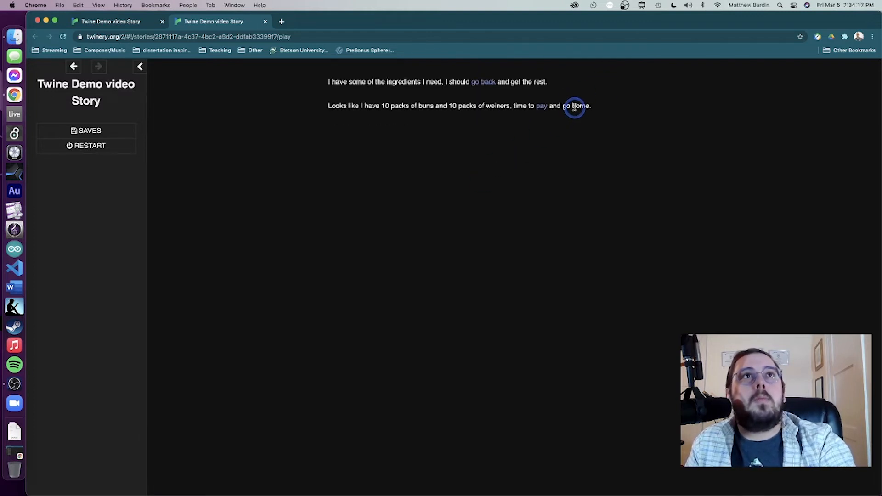
- Pay for the groceries, go home and continue to "hotdog time!" in the playthrough
{"action": "left_click", "coordinate": [543, 106]}
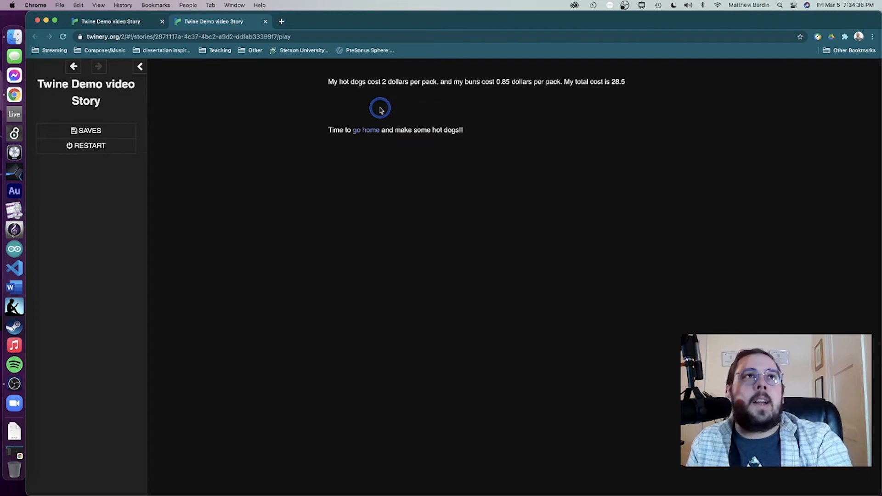
{"action": "left_click", "coordinate": [367, 131]}
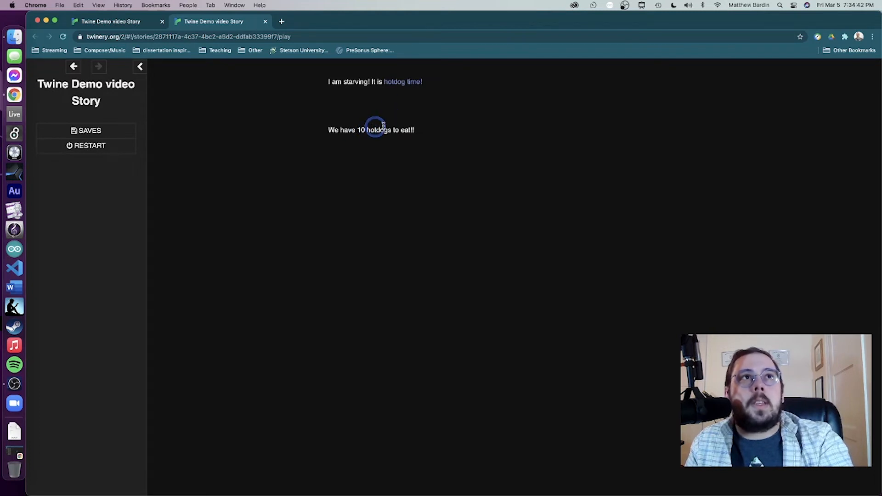
{"action": "left_click", "coordinate": [394, 82]}
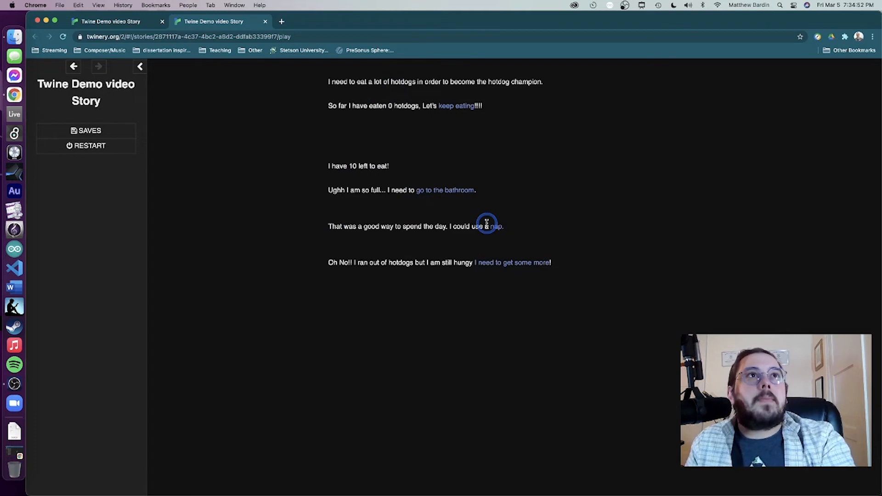
- Keep eating repeatedly in "hotdog time!" to check the eaten and left-to-eat counters
{"action": "left_click", "coordinate": [458, 106]}
{"action": "left_click", "coordinate": [458, 106]}
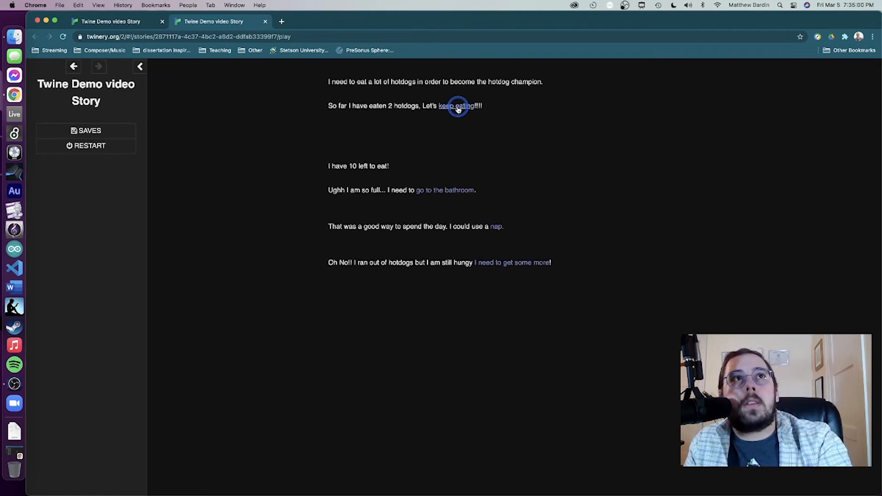
{"action": "left_click", "coordinate": [458, 107]}
{"action": "left_click", "coordinate": [458, 107]}
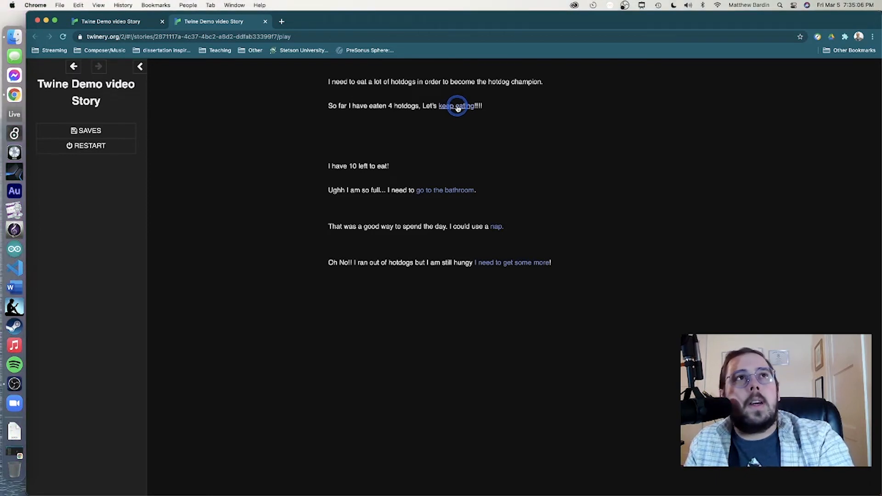
{"action": "left_click", "coordinate": [458, 107]}
{"action": "left_click", "coordinate": [459, 106]}
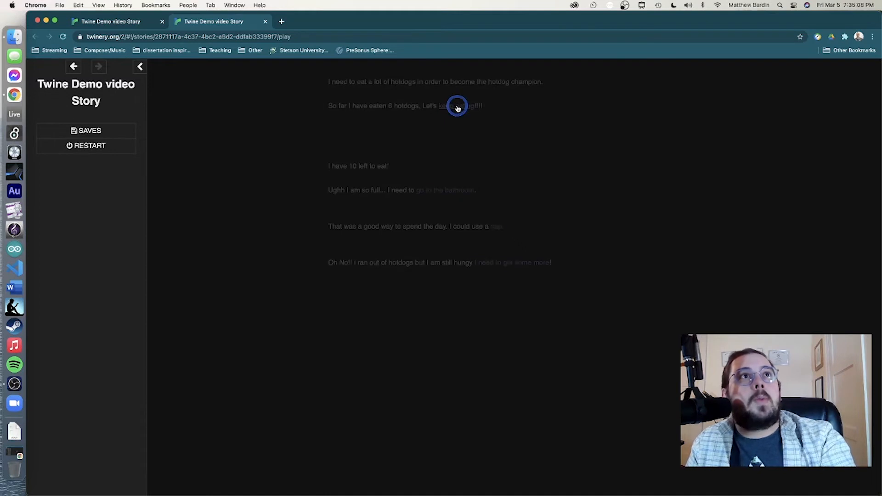
{"action": "left_click", "coordinate": [458, 107]}
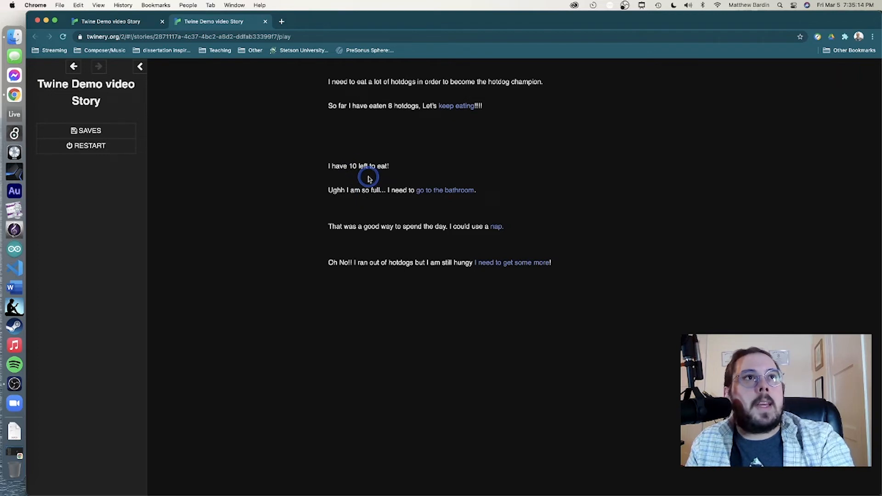
- Go to the bathroom, return to "hotdog time!" and check the eaten count and the left-to-eat line
{"action": "left_click", "coordinate": [454, 191]}
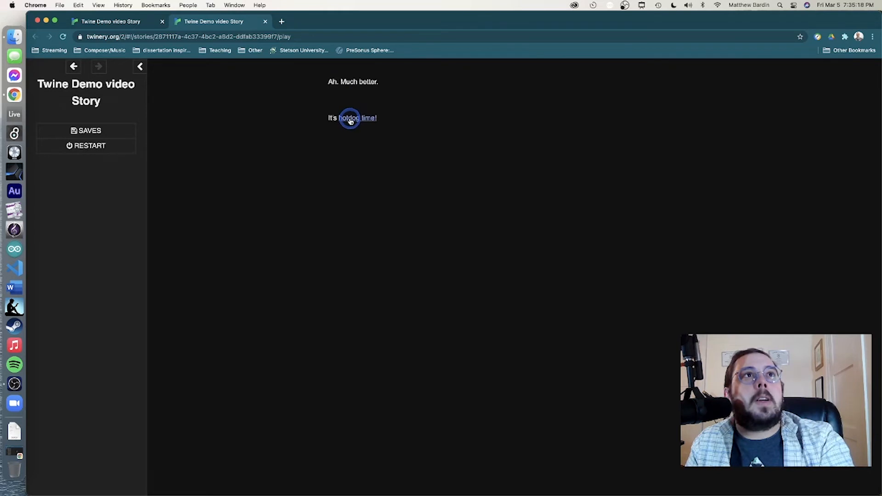
{"action": "left_click", "coordinate": [349, 118]}
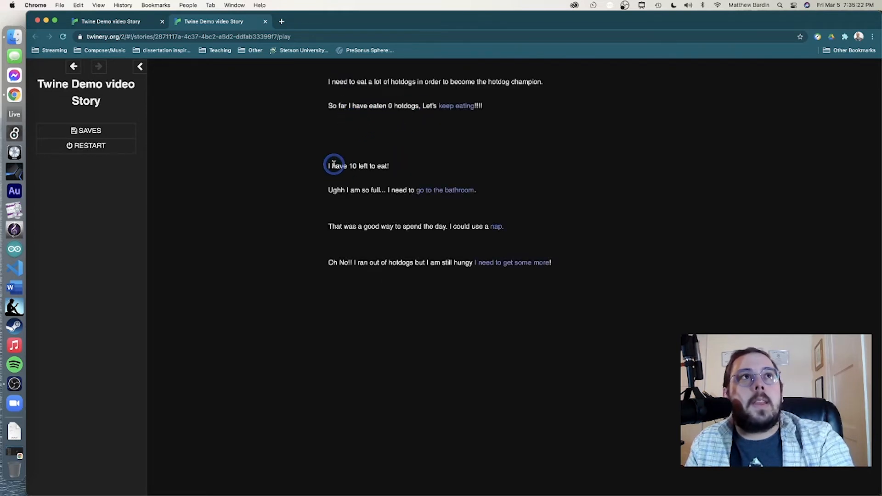
{"action": "left_click_drag", "start_coordinate": [322, 165], "coordinate": [393, 167]}
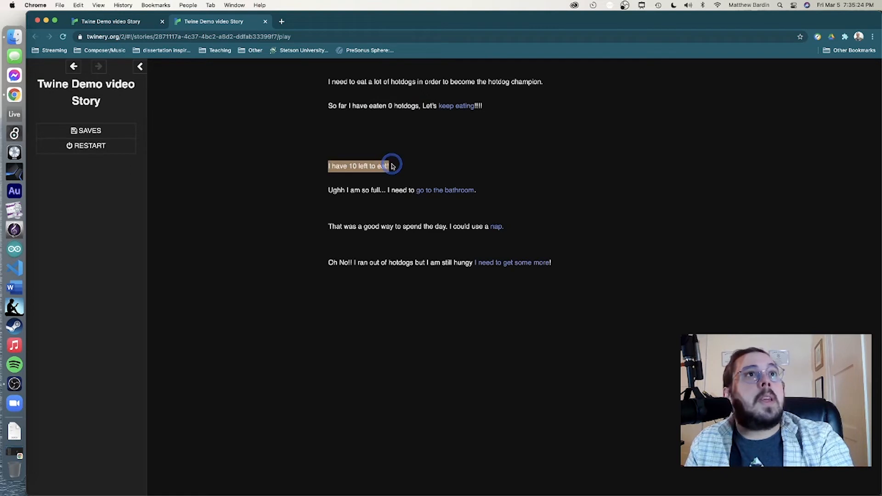
{"action": "left_click", "coordinate": [515, 316]}
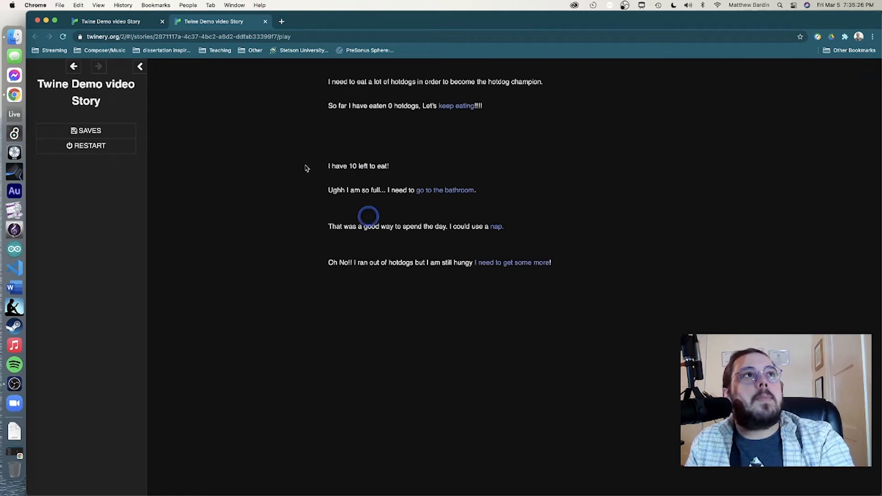
- Return to the story map, review the variable code in the "hotdog time!" passage and close it
{"action": "left_click", "coordinate": [105, 23]}
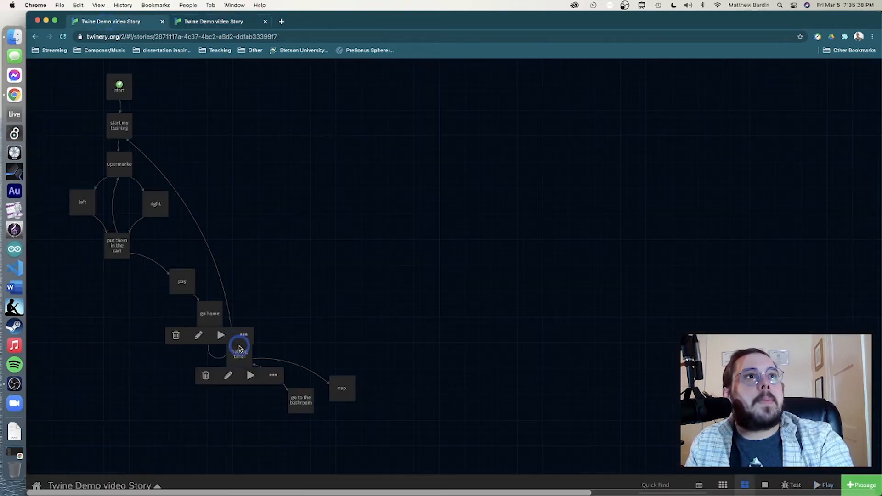
{"action": "double_click", "coordinate": [238, 352]}
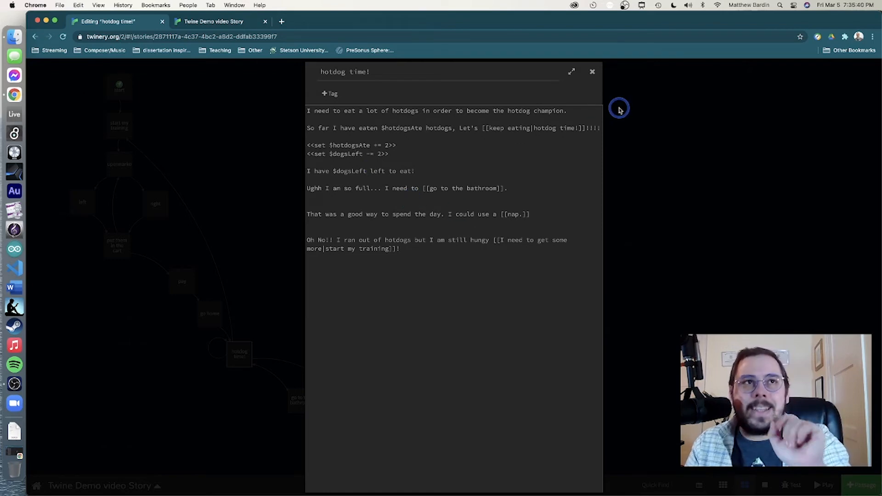
{"action": "left_click", "coordinate": [673, 240]}
- Test the story starting from the "pay" passage and inspect its set macro and "go home" link in the debug view
{"action": "mouse_move", "coordinate": [193, 325]}
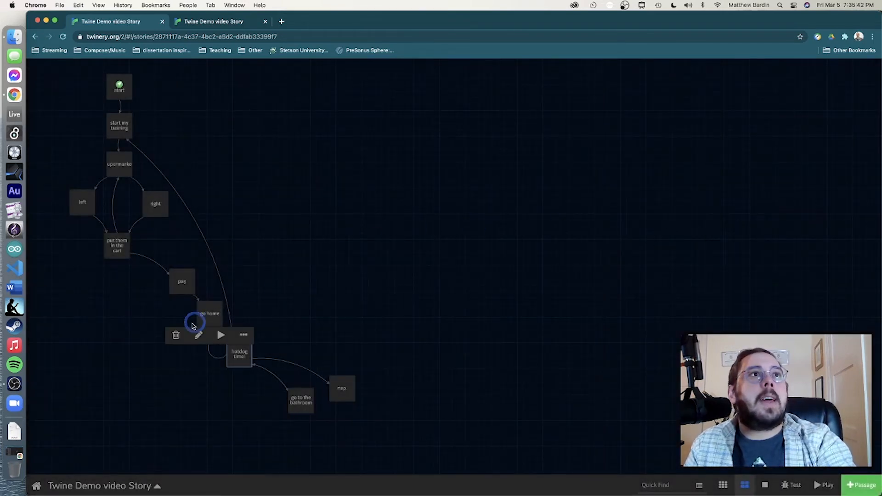
{"action": "left_click", "coordinate": [184, 288]}
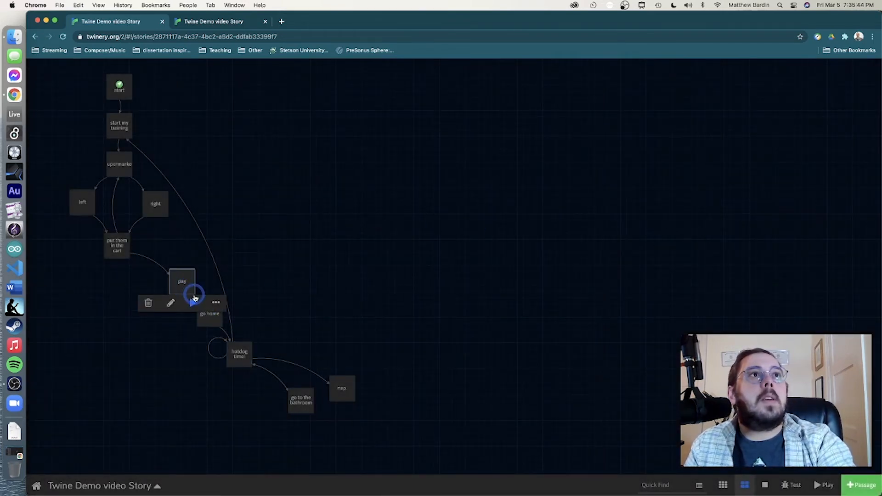
{"action": "left_click", "coordinate": [194, 300]}
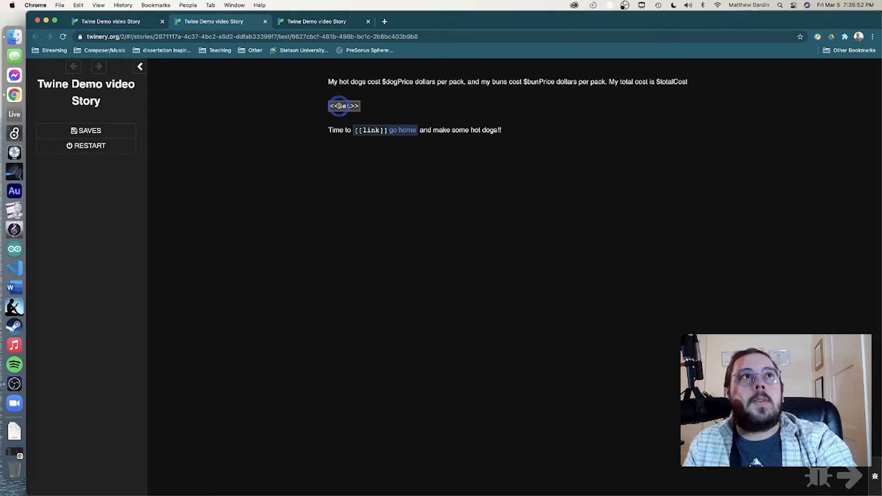
{"action": "mouse_move", "coordinate": [339, 106]}
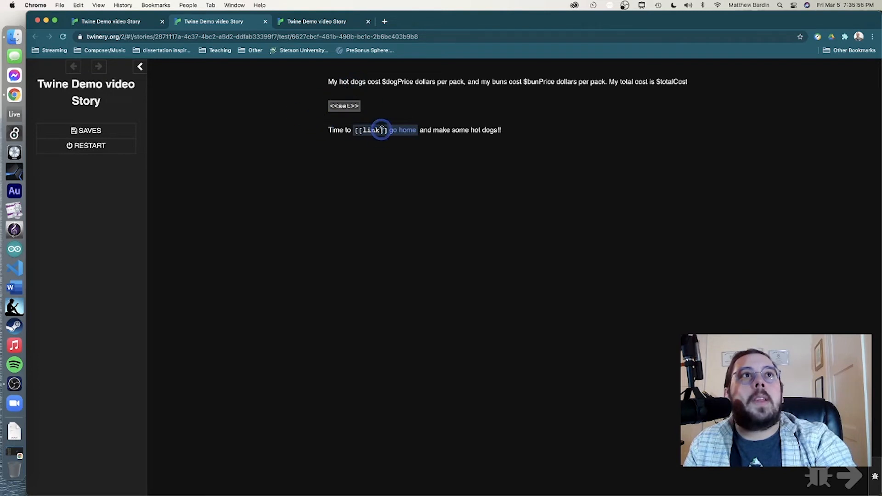
{"action": "mouse_move", "coordinate": [384, 130]}
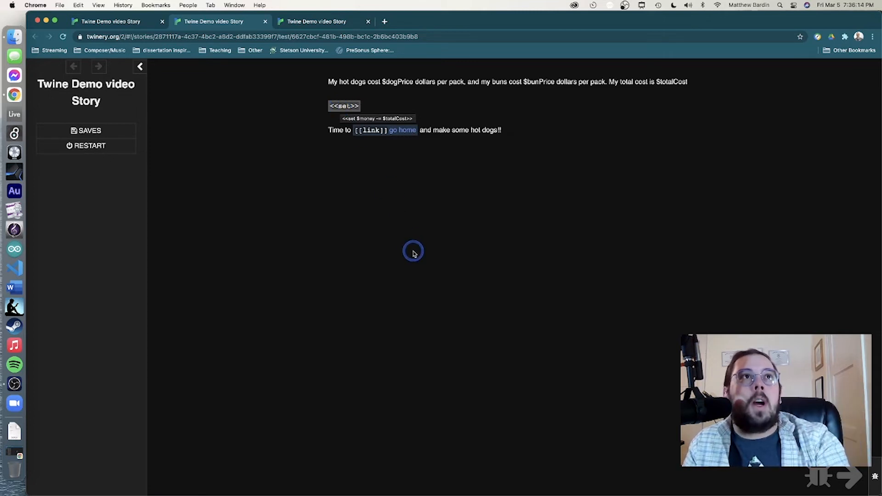
- Return to the story map, clear the "pay" selection and close a test playthrough
{"action": "left_click", "coordinate": [92, 22]}
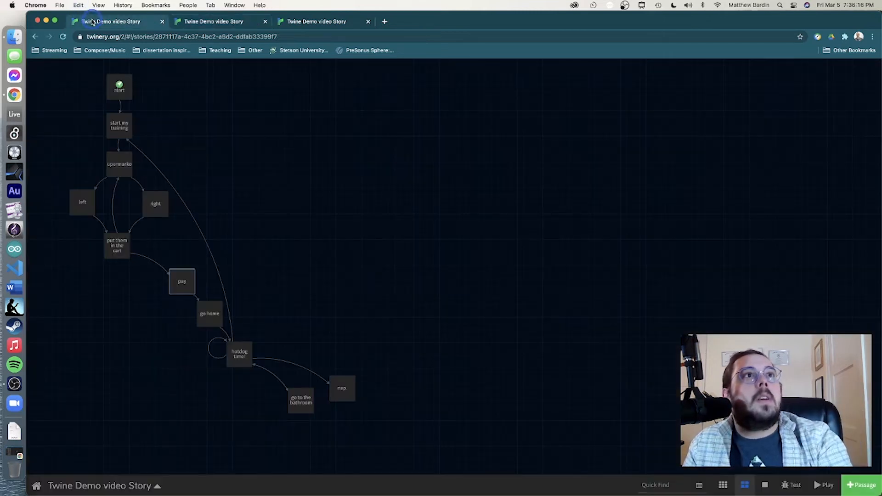
{"action": "left_click", "coordinate": [502, 330]}
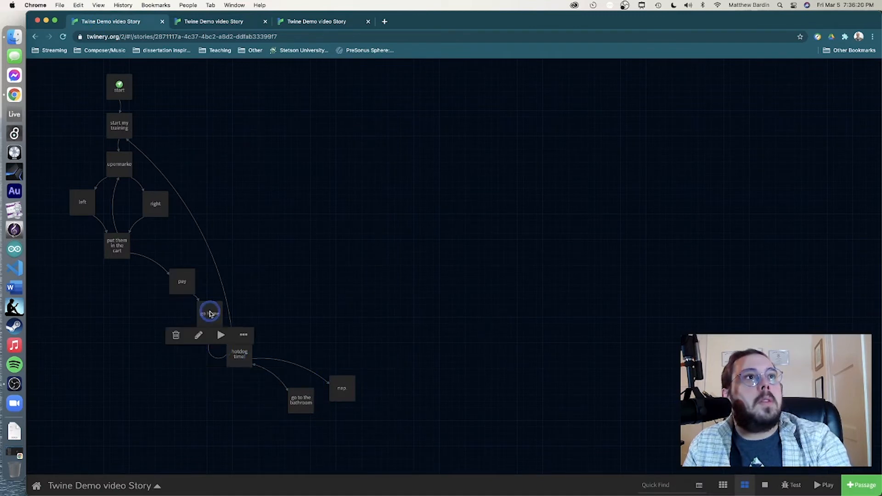
{"action": "left_click", "coordinate": [265, 21]}
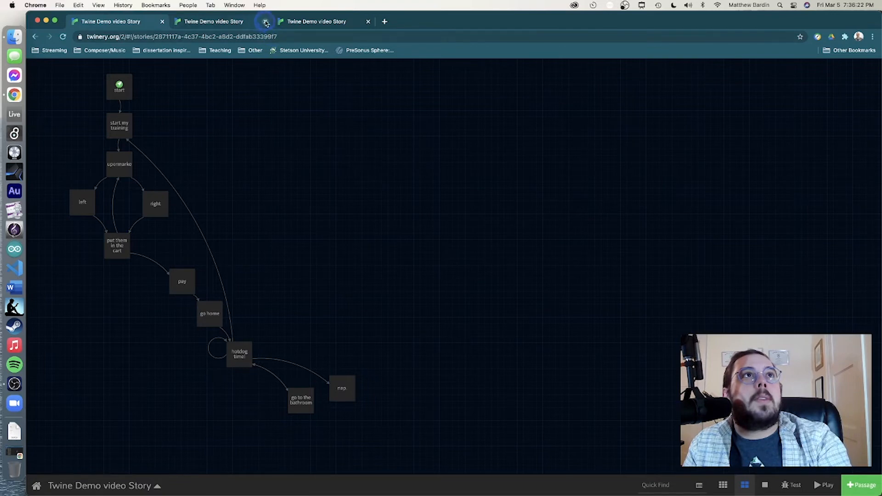
- Close the leftover test playthroughs of the story
{"action": "left_click", "coordinate": [265, 21]}
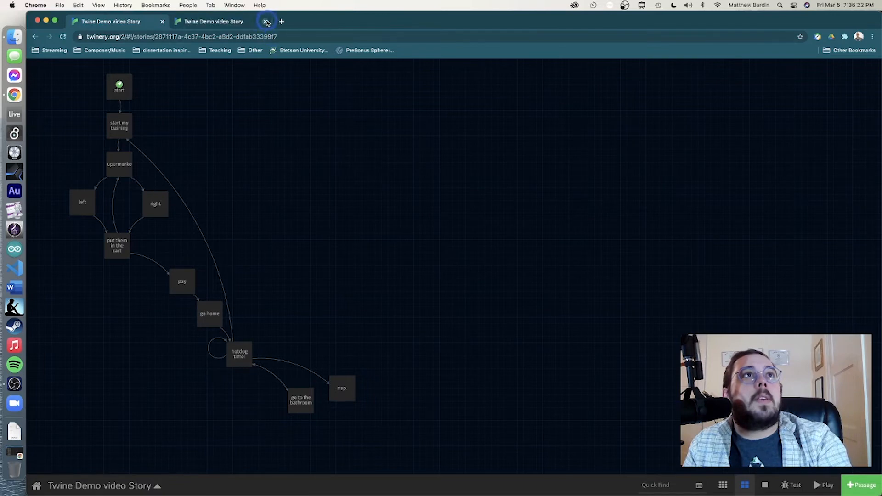
{"action": "left_click", "coordinate": [862, 484]}
{"action": "mouse_move", "coordinate": [435, 270]}
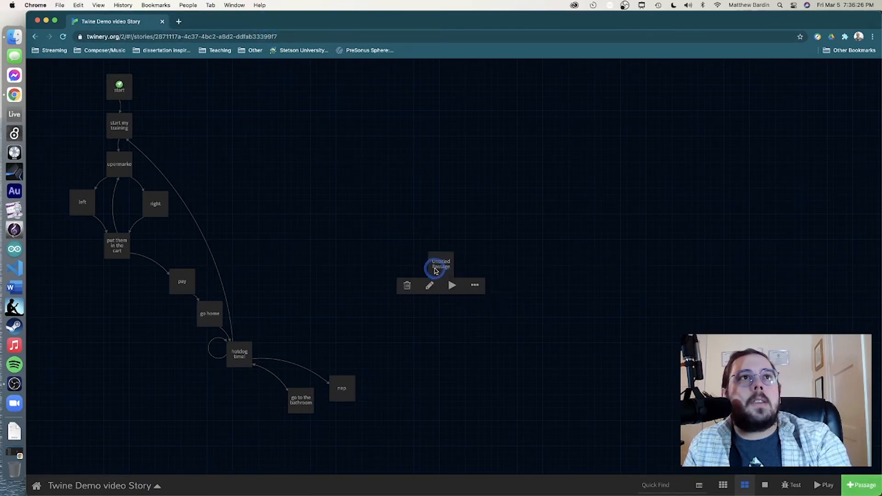
{"action": "left_click", "coordinate": [408, 286]}
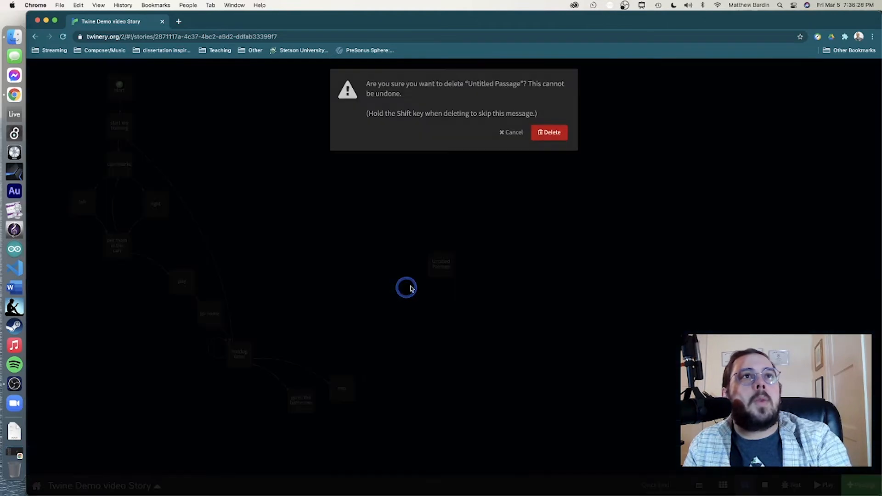
{"action": "left_click", "coordinate": [549, 133]}
- Test the story from the "pay" passage through to "hotdog time!", inspect its first set macro and close the test
{"action": "mouse_move", "coordinate": [189, 286]}
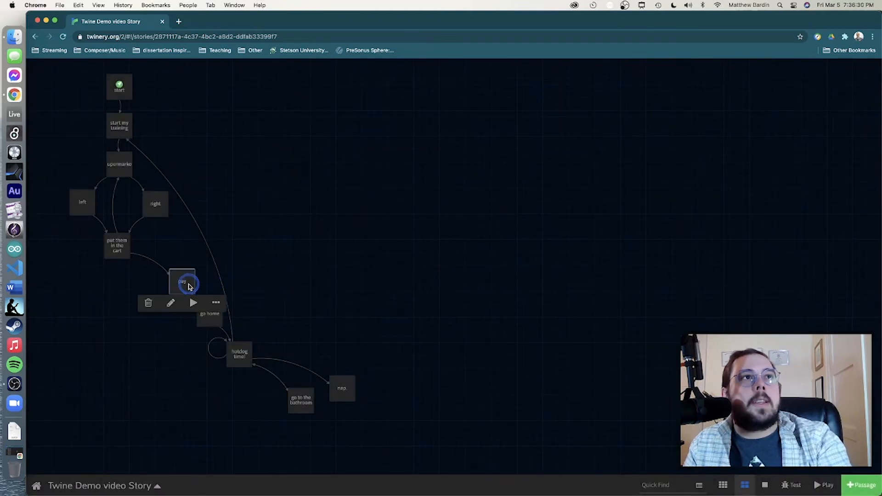
{"action": "left_click", "coordinate": [193, 302]}
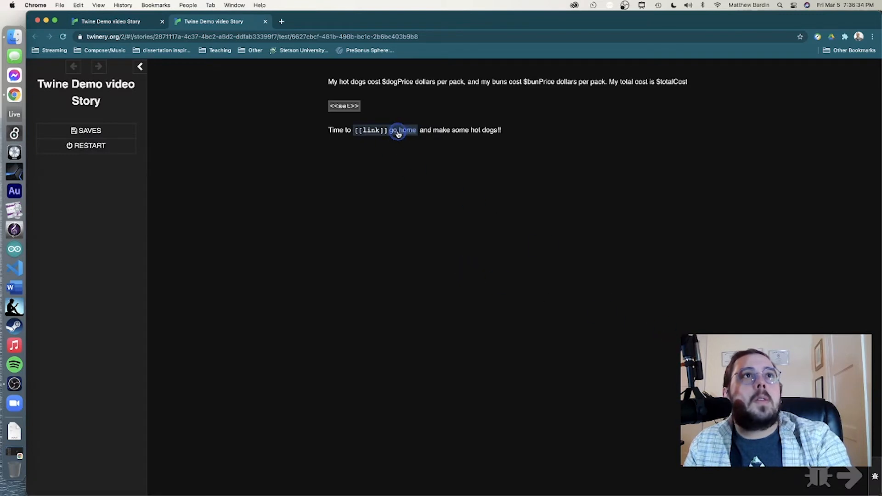
{"action": "left_click", "coordinate": [399, 133]}
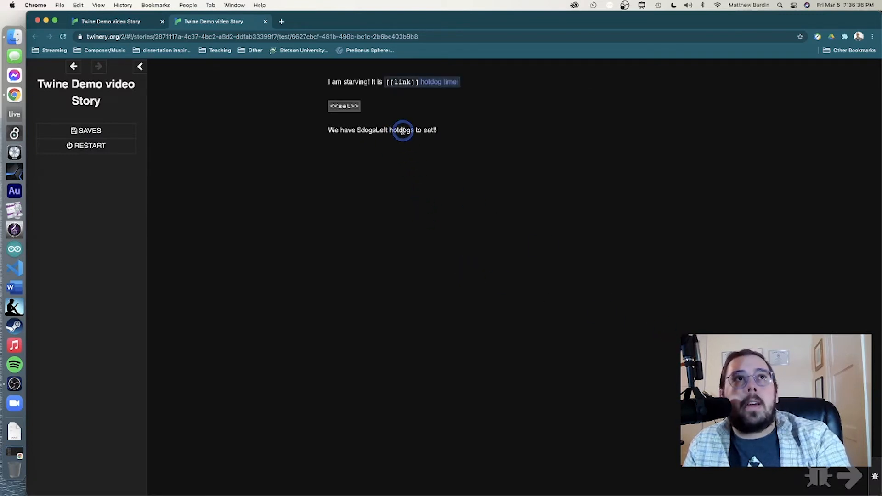
{"action": "left_click", "coordinate": [432, 87]}
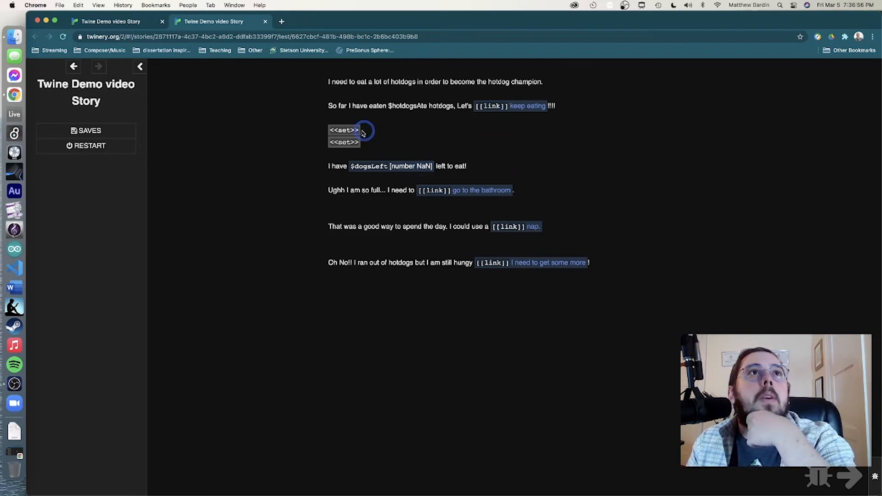
{"action": "mouse_move", "coordinate": [353, 130]}
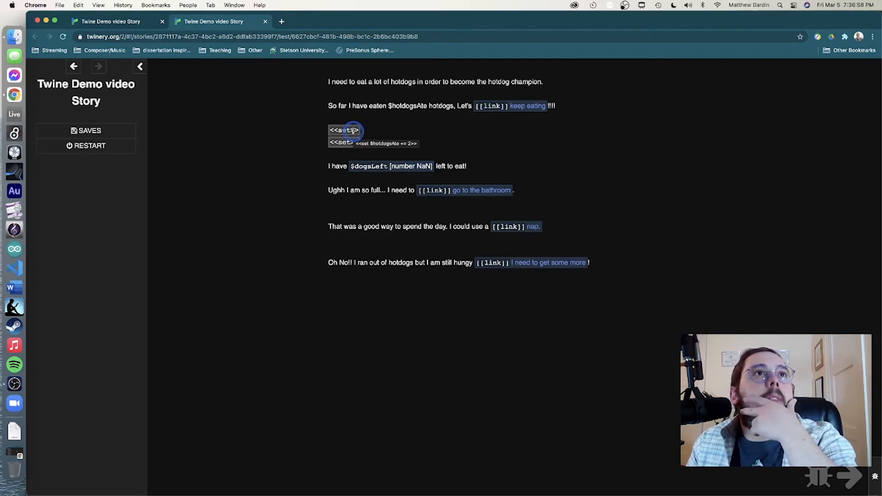
{"action": "left_click", "coordinate": [265, 22]}
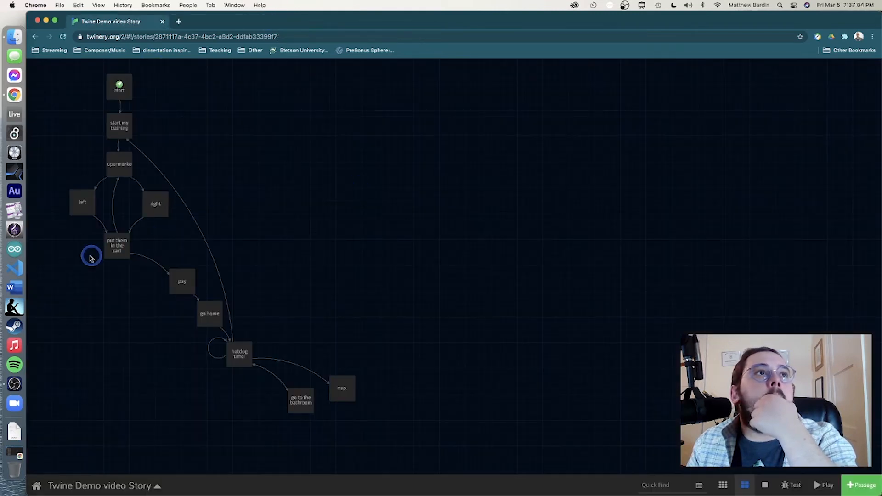
- Review the variable code in the "put them in the cart" and "pay" passages
{"action": "double_click", "coordinate": [112, 244]}
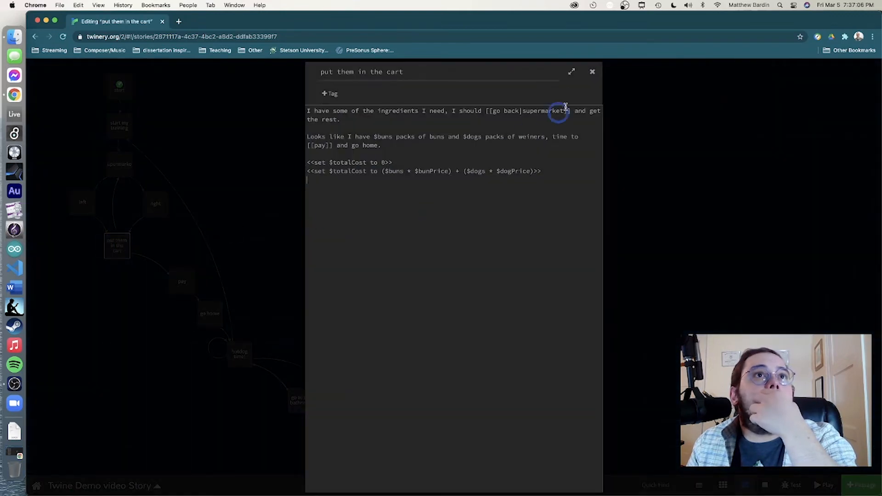
{"action": "left_click", "coordinate": [592, 72]}
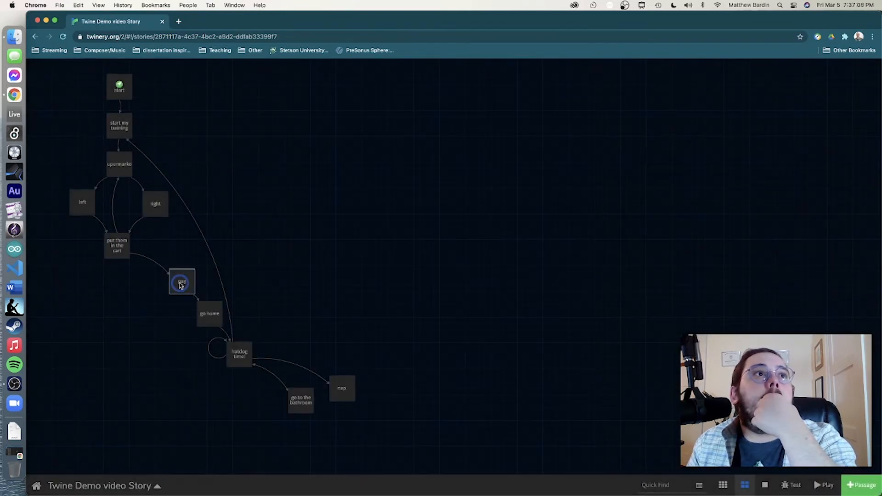
{"action": "double_click", "coordinate": [182, 281]}
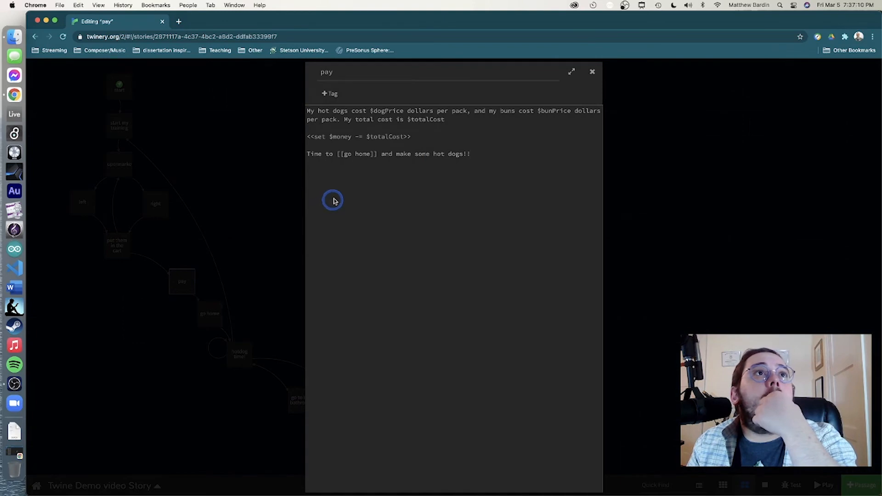
{"action": "left_click", "coordinate": [593, 72]}
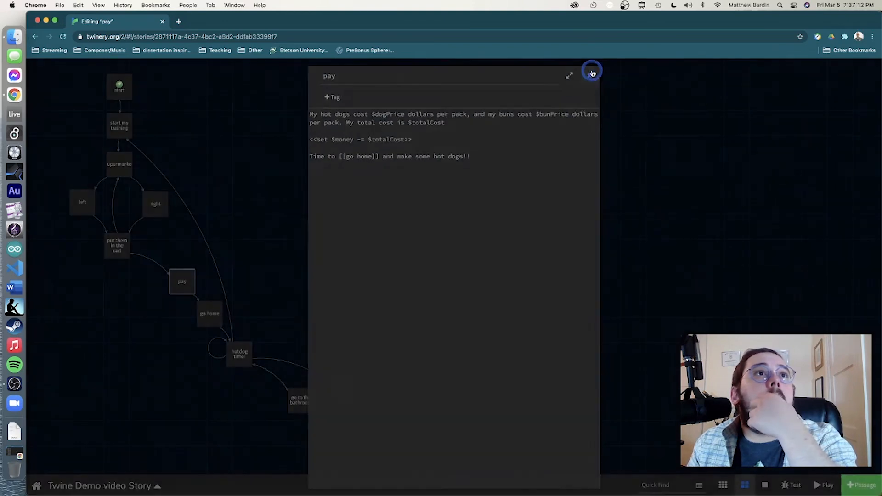
- Review the "go home" passage's code, then test the story from that passage and inspect its set macro
{"action": "double_click", "coordinate": [198, 317]}
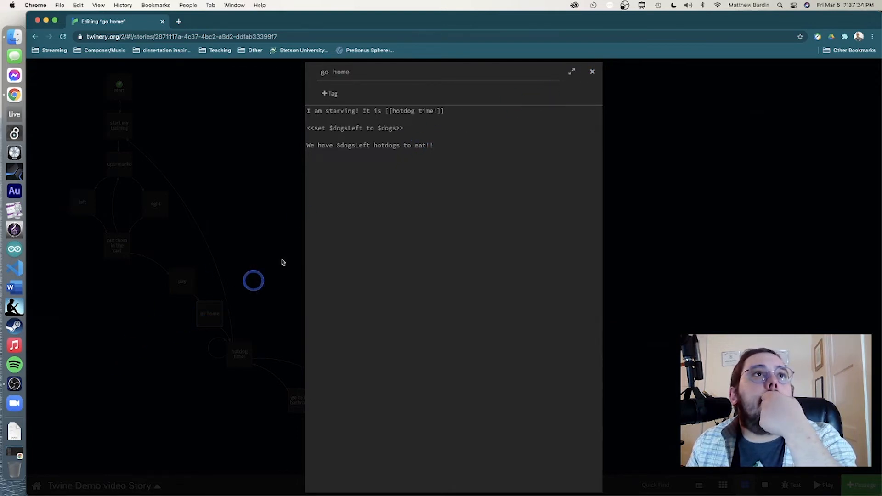
{"action": "left_click", "coordinate": [211, 317]}
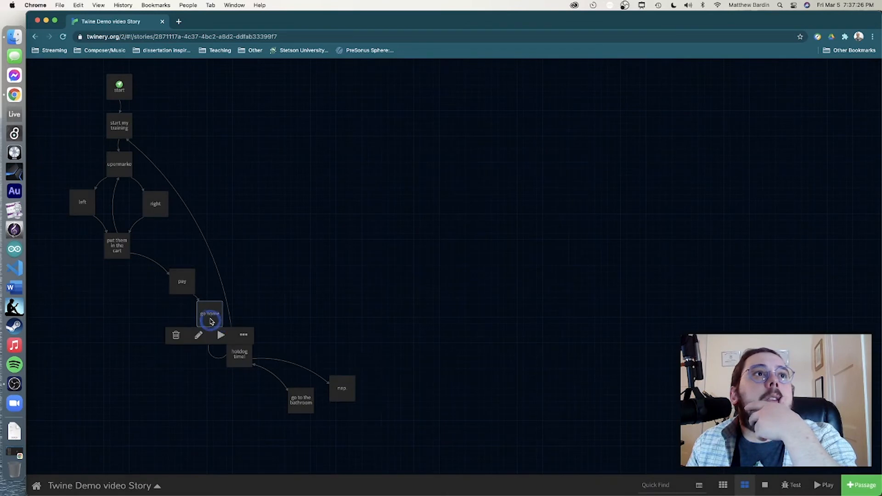
{"action": "left_click", "coordinate": [197, 337]}
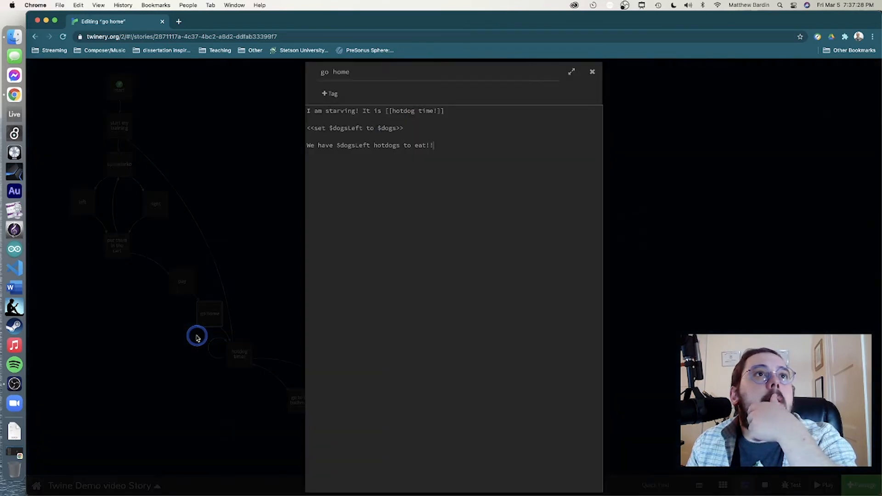
{"action": "left_click", "coordinate": [589, 74]}
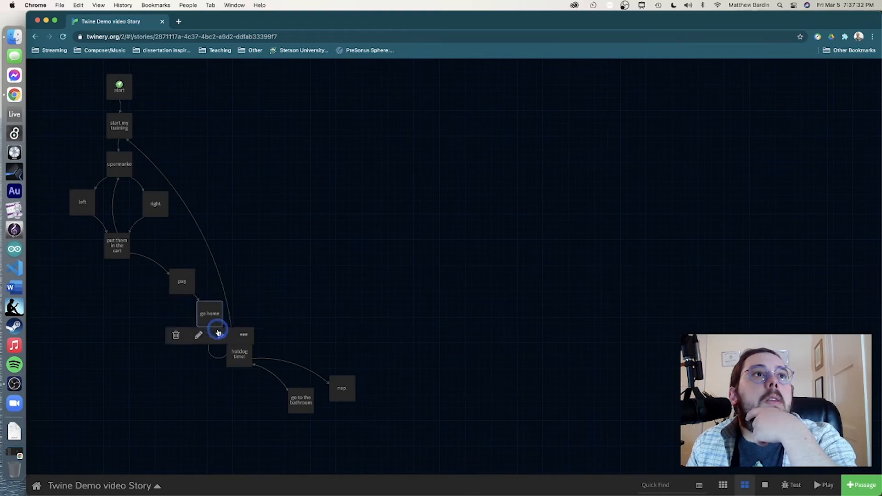
{"action": "left_click", "coordinate": [221, 335]}
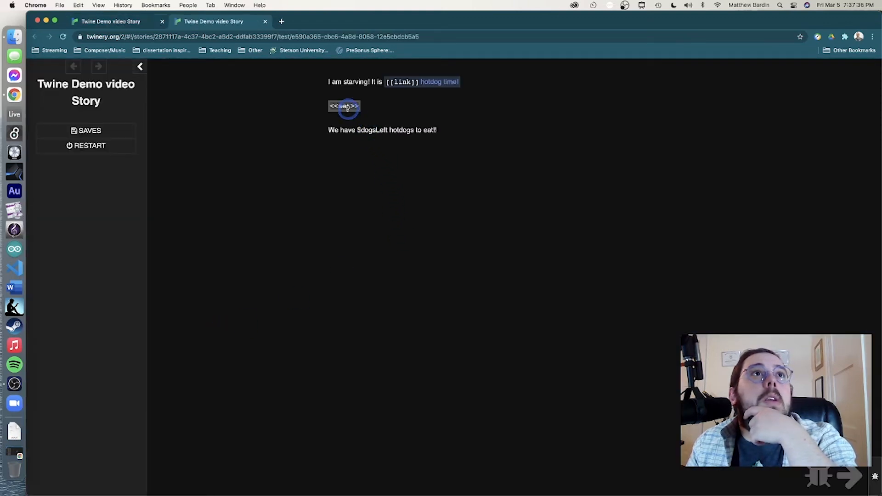
{"action": "mouse_move", "coordinate": [347, 107]}
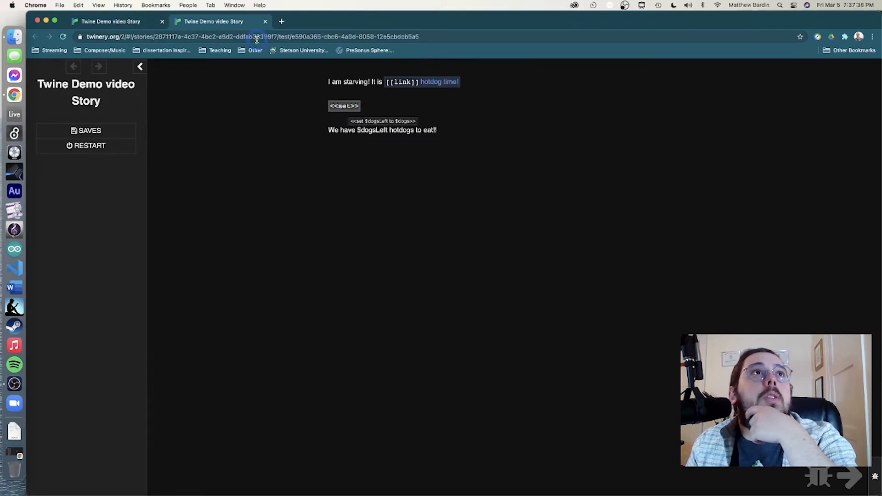
{"action": "left_click", "coordinate": [265, 21]}
- Play the story from the beginning and put both buns and weiners in the cart at the supermarket
{"action": "left_click", "coordinate": [827, 486]}
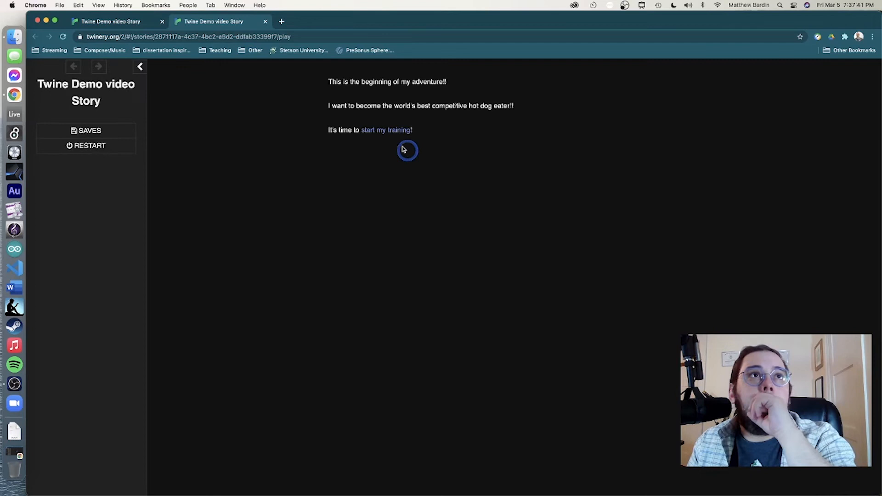
{"action": "left_click", "coordinate": [378, 130]}
{"action": "left_click", "coordinate": [379, 107]}
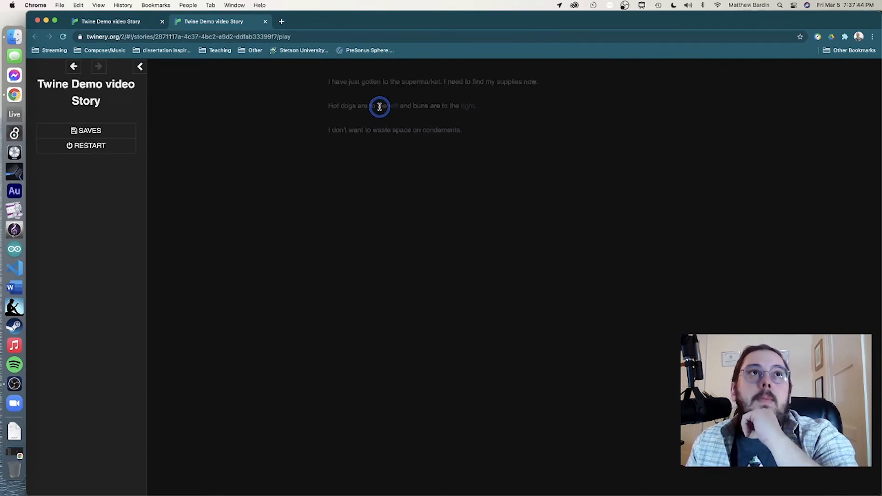
{"action": "left_click", "coordinate": [468, 106]}
{"action": "left_click", "coordinate": [570, 84]}
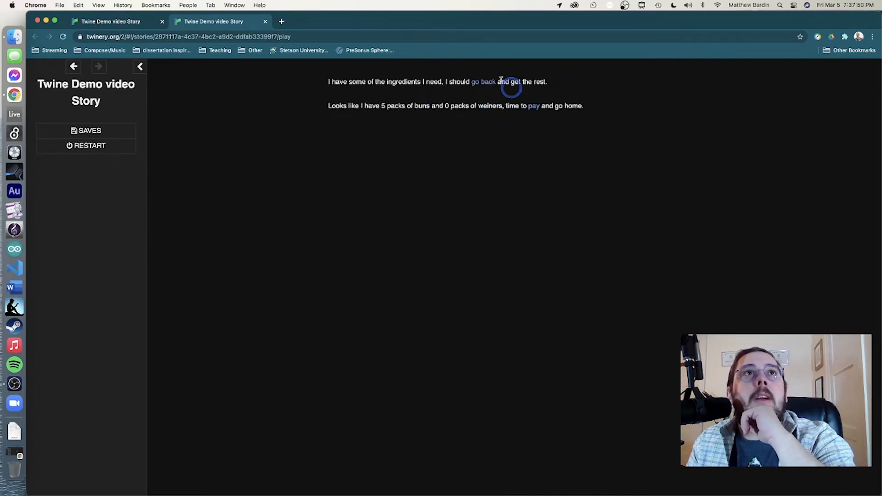
{"action": "left_click", "coordinate": [480, 82]}
{"action": "left_click", "coordinate": [393, 109]}
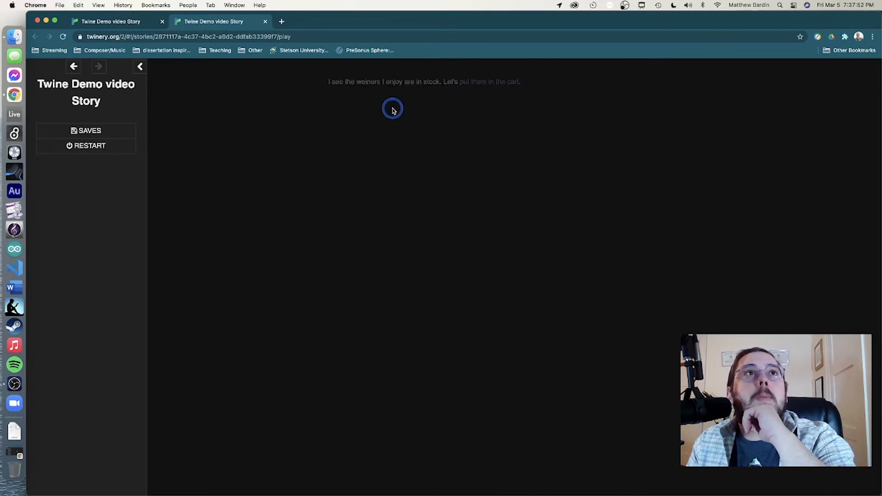
{"action": "left_click", "coordinate": [468, 83]}
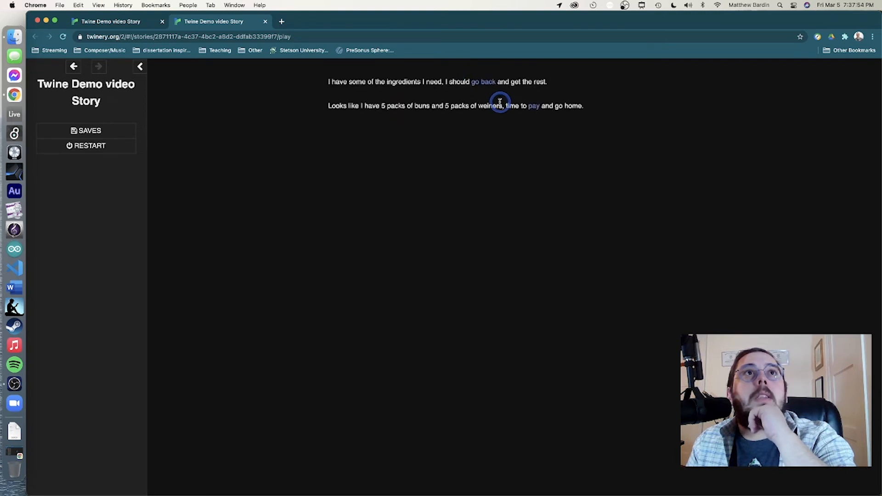
- Pay, go home and continue to "hotdog time!" to check the total cost and the hotdog counters
{"action": "left_click", "coordinate": [531, 106]}
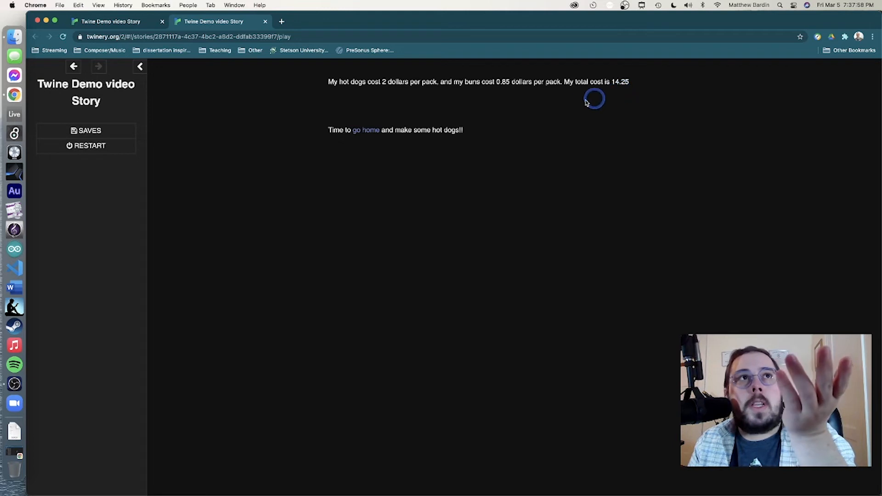
{"action": "left_click", "coordinate": [359, 130]}
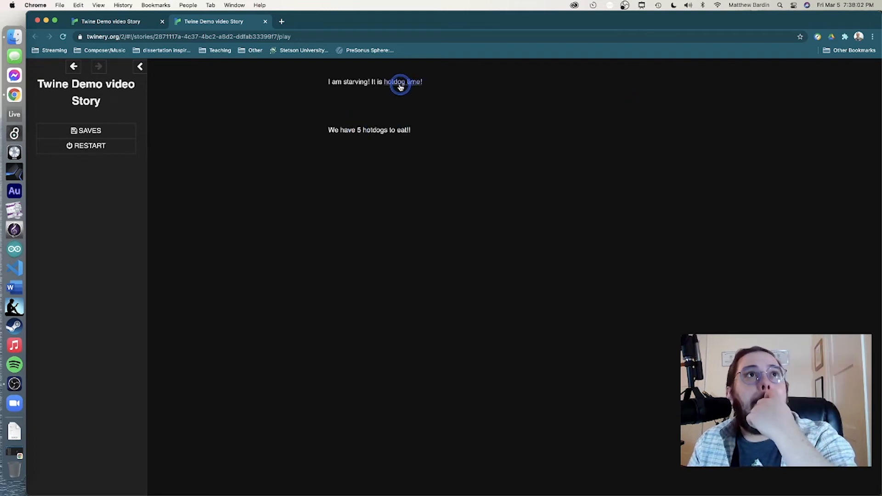
{"action": "left_click", "coordinate": [400, 85]}
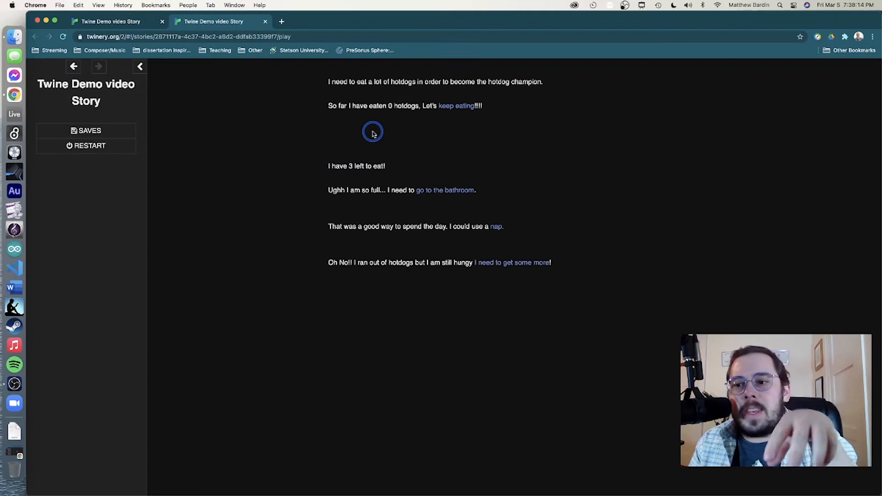
- In the "hotdog time!" passage, move the line "I have $dogsLeft left to eat!" above the two set macros and close the passage
{"action": "left_click", "coordinate": [122, 21]}
{"action": "mouse_move", "coordinate": [260, 387]}
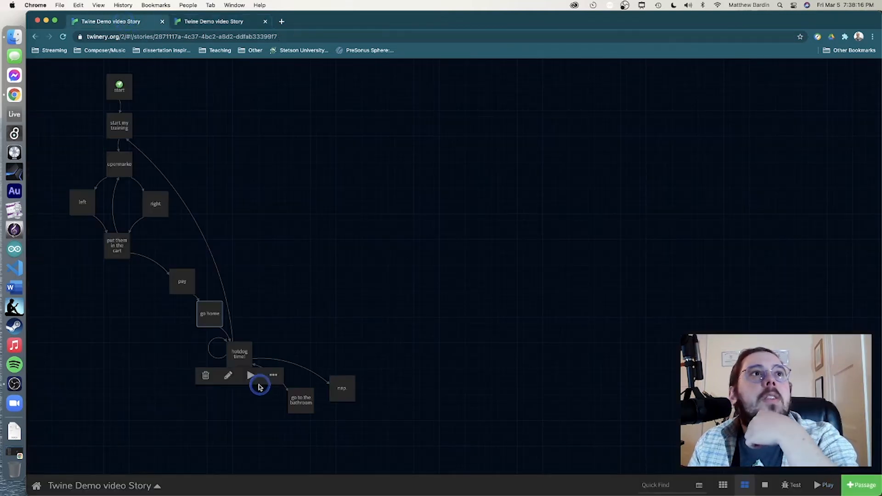
{"action": "double_click", "coordinate": [239, 357]}
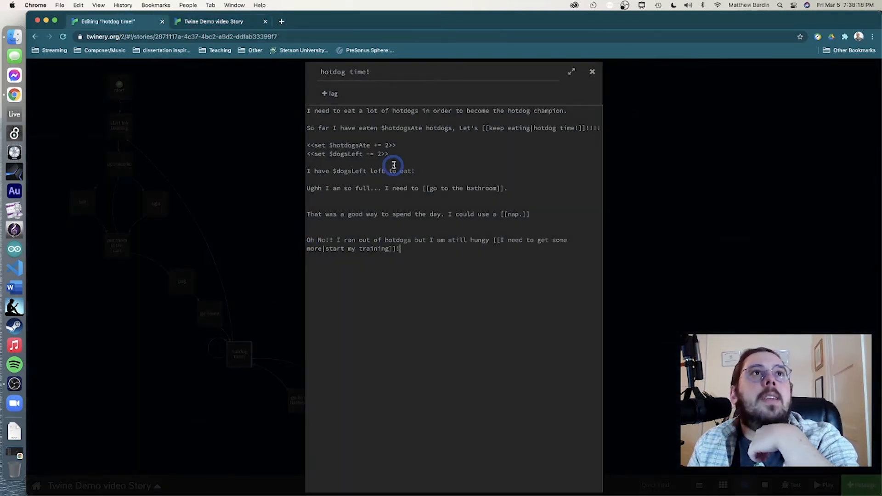
{"action": "left_click_drag", "start_coordinate": [417, 171], "coordinate": [305, 171]}
{"action": "key", "text": "super+c"}
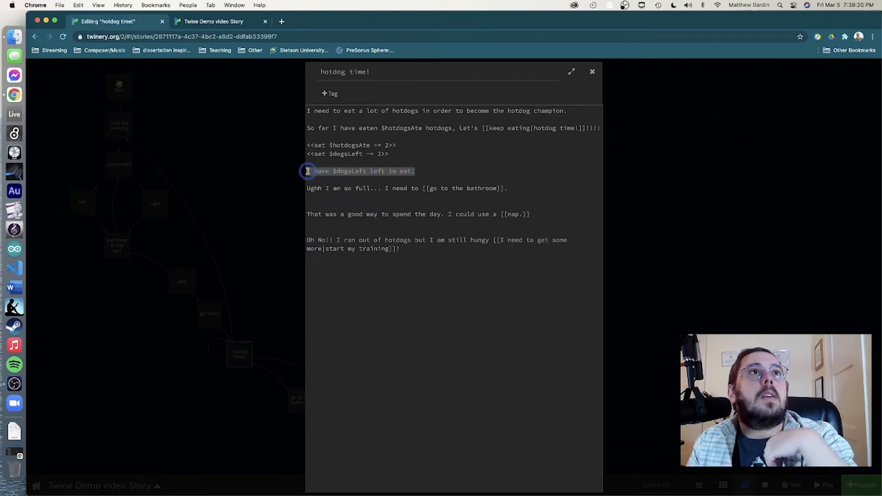
{"action": "left_click", "coordinate": [310, 137]}
{"action": "key", "text": "super+v"}
{"action": "left_click_drag", "start_coordinate": [415, 172], "coordinate": [305, 171]}
{"action": "key", "text": "BackSpace"}
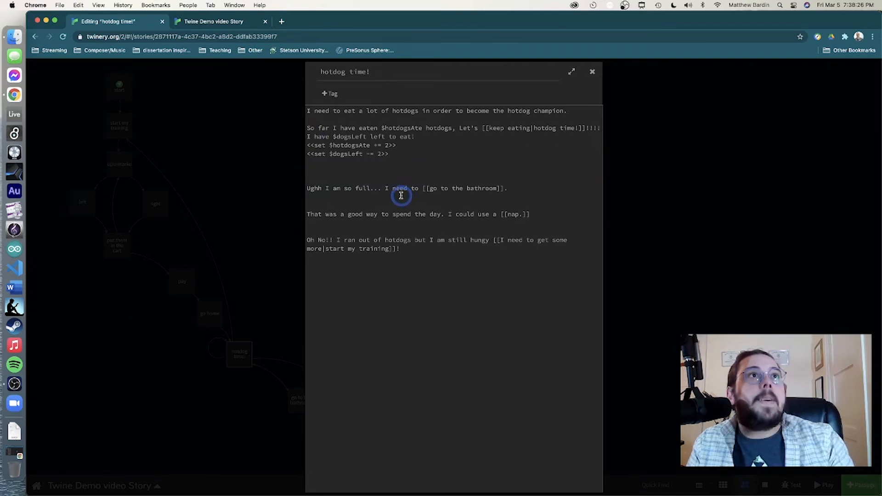
{"action": "key", "text": "BackSpace"}
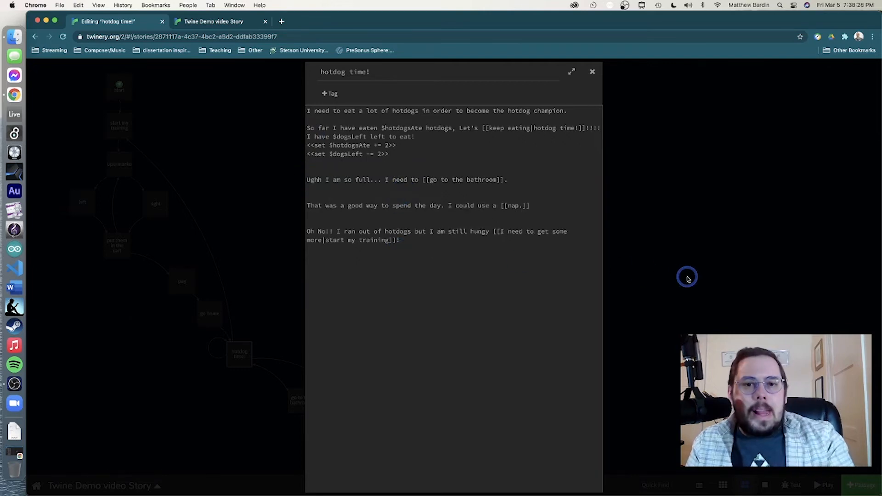
{"action": "left_click", "coordinate": [669, 256]}
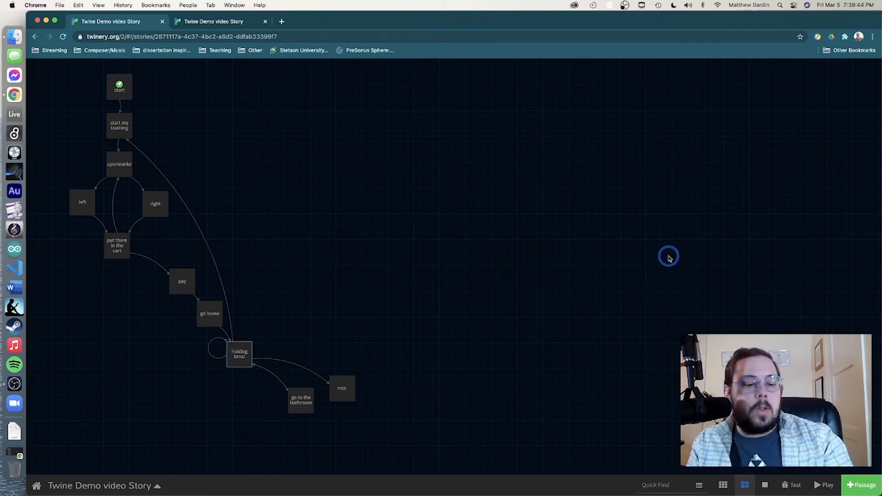
- Review the code of the "put them in the cart" and "hotdog time!" passages, closing each one
{"action": "mouse_move", "coordinate": [232, 355]}
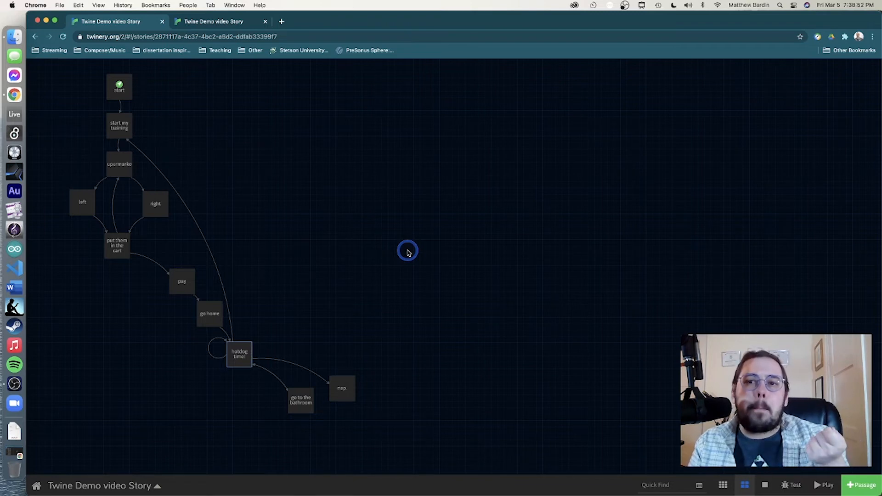
{"action": "double_click", "coordinate": [117, 245]}
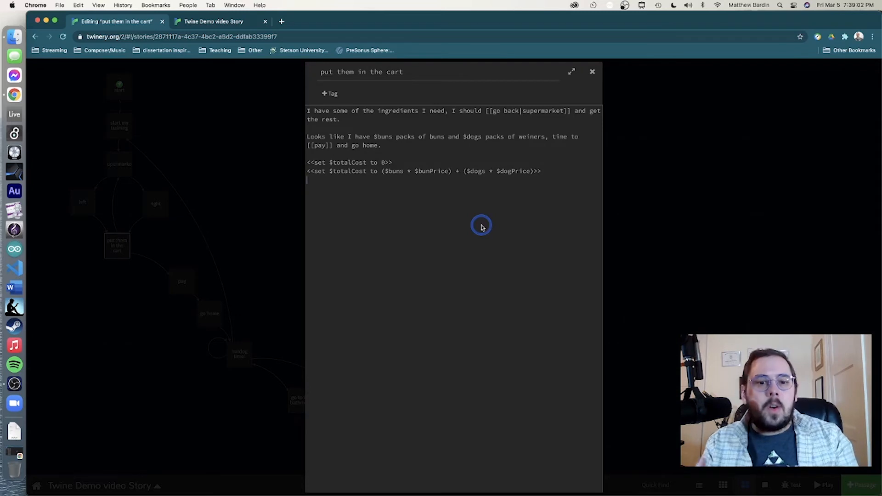
{"action": "left_click", "coordinate": [592, 72]}
{"action": "double_click", "coordinate": [240, 353]}
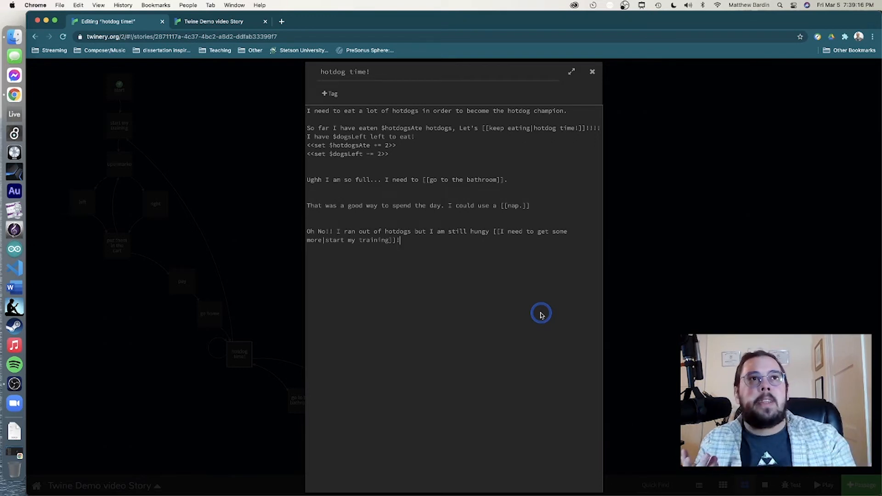
{"action": "left_click", "coordinate": [627, 284]}
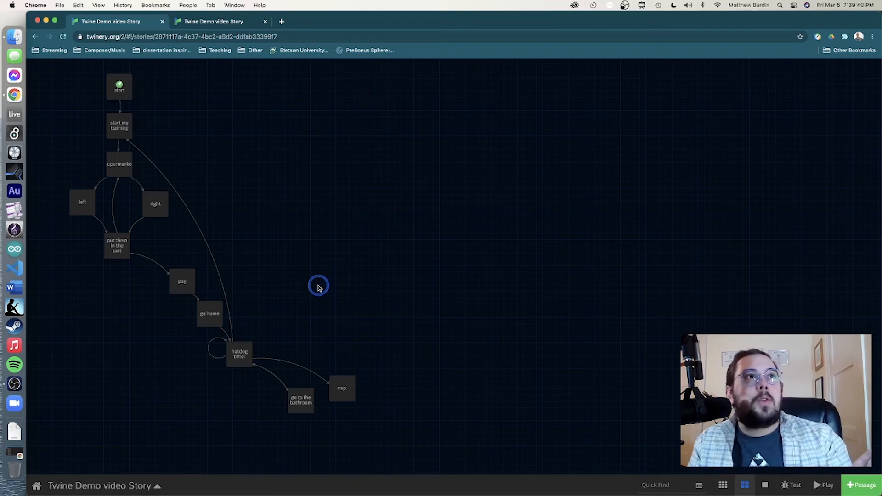
- In the "put them in the cart" passage, insert <<if $dogs >= 5>> on the line above "Looks like I have $buns packs of buns"
{"action": "double_click", "coordinate": [109, 247]}
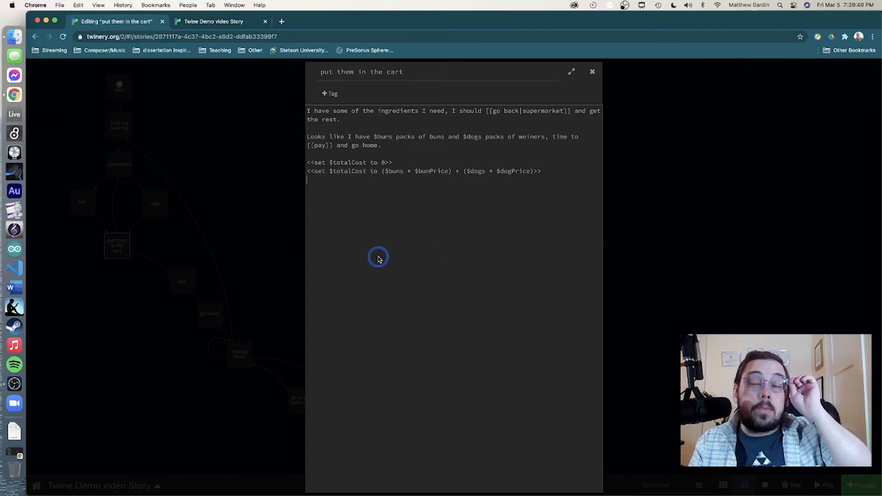
{"action": "left_click", "coordinate": [351, 128]}
{"action": "key", "text": "Return"}
{"action": "key", "text": "Return"}
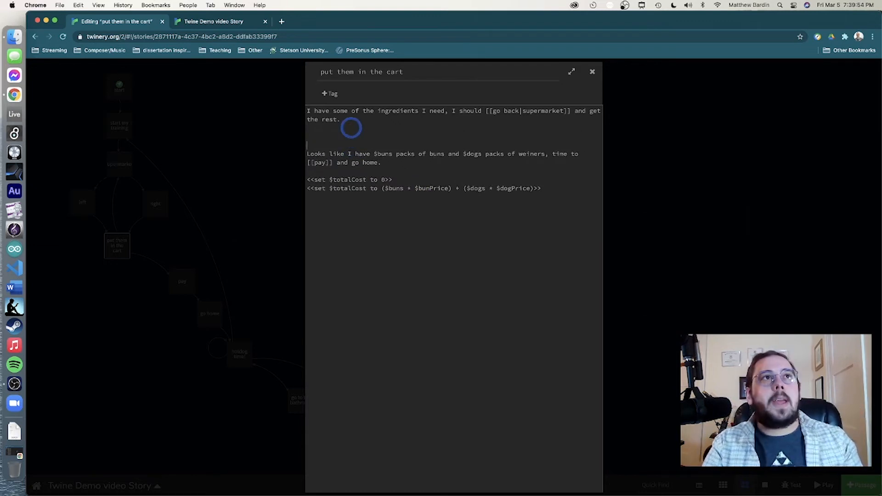
{"action": "type", "text": "<<"}
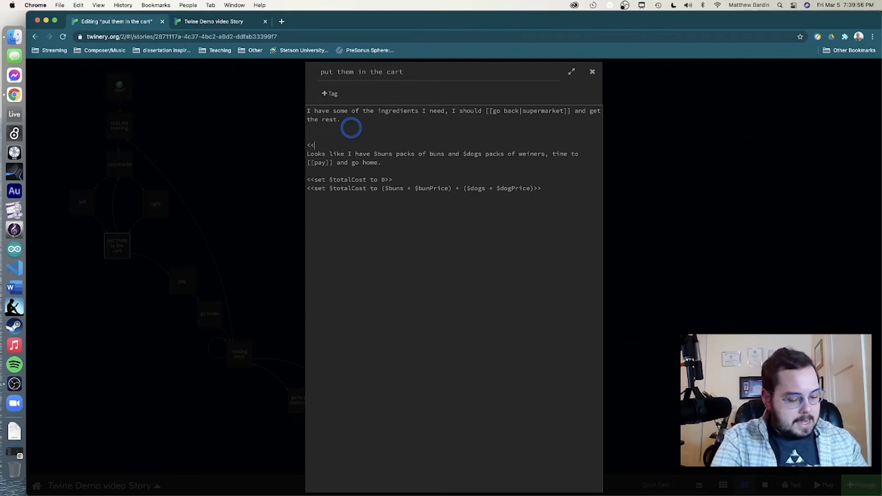
{"action": "type", "text": "if"}
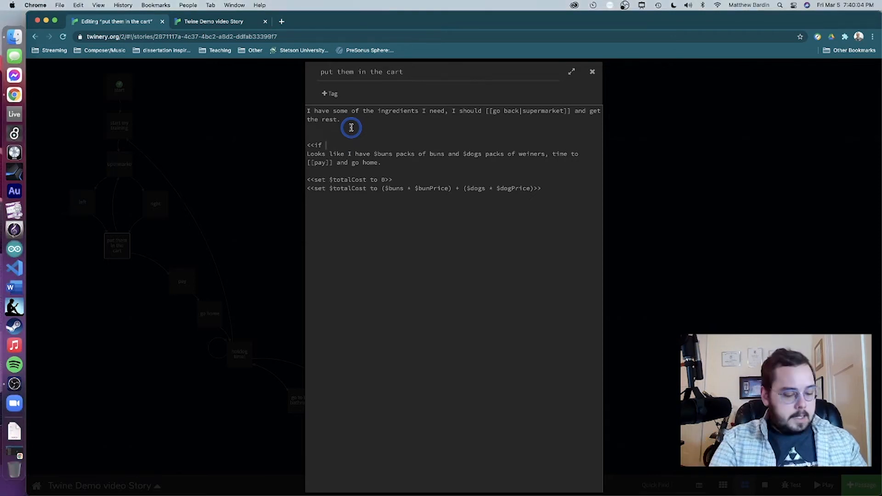
{"action": "type", "text": "$"}
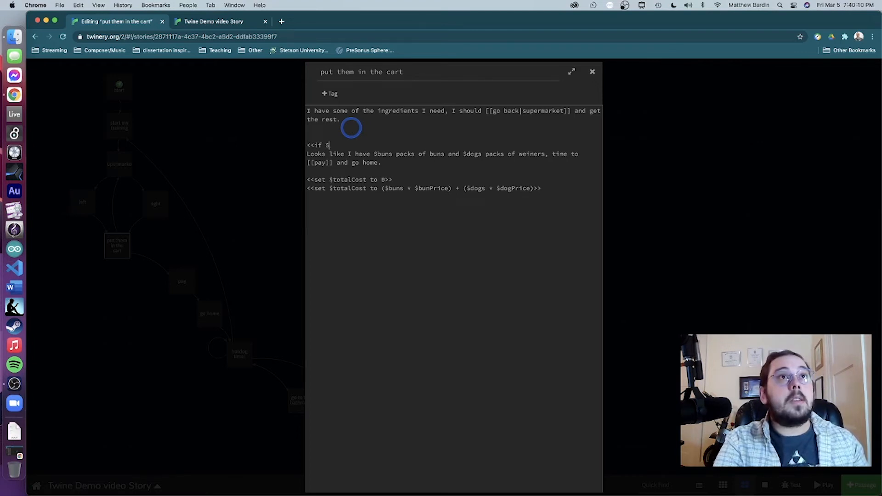
{"action": "type", "text": "dogs"}
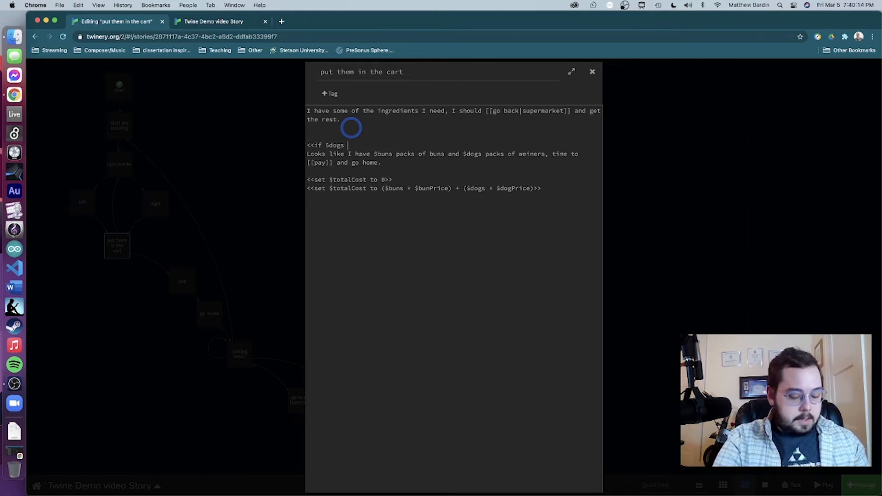
{"action": "type", "text": " >"}
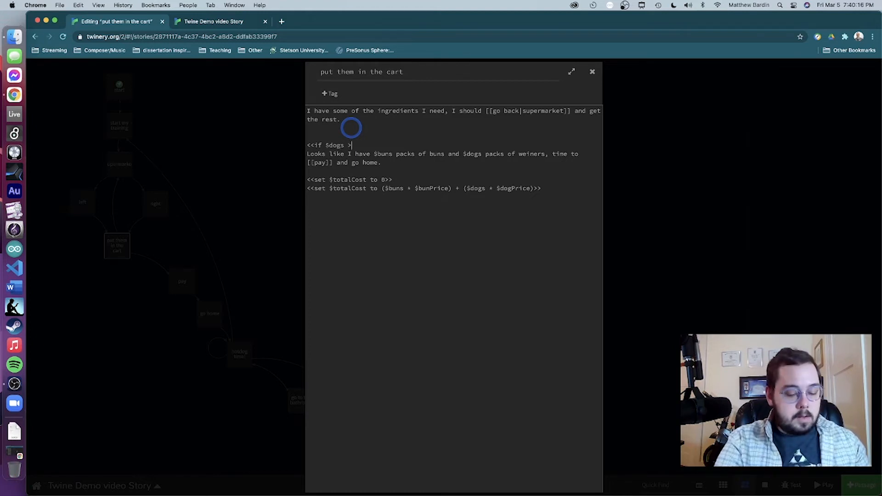
{"action": "type", "text": "="}
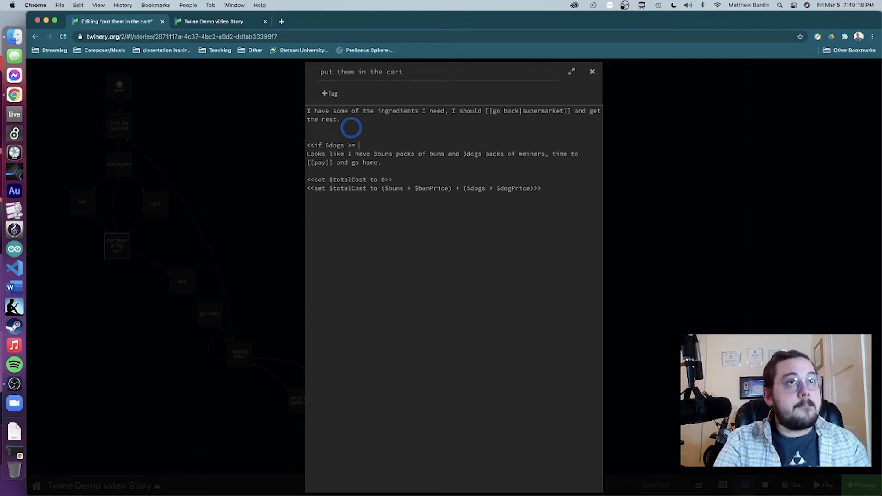
{"action": "type", "text": " 5>>"}
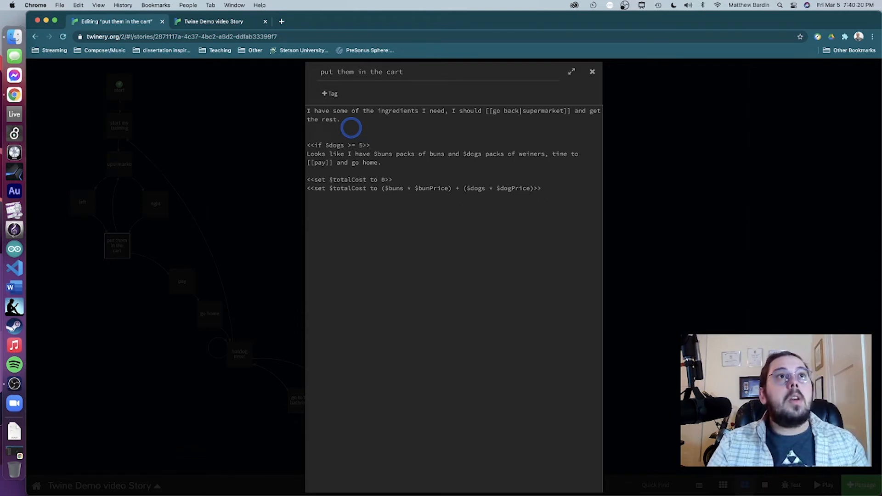
- Close the conditional with <</if>> on a new line after "[[pay]] and go home."
{"action": "left_click", "coordinate": [392, 163]}
{"action": "key", "text": "Return"}
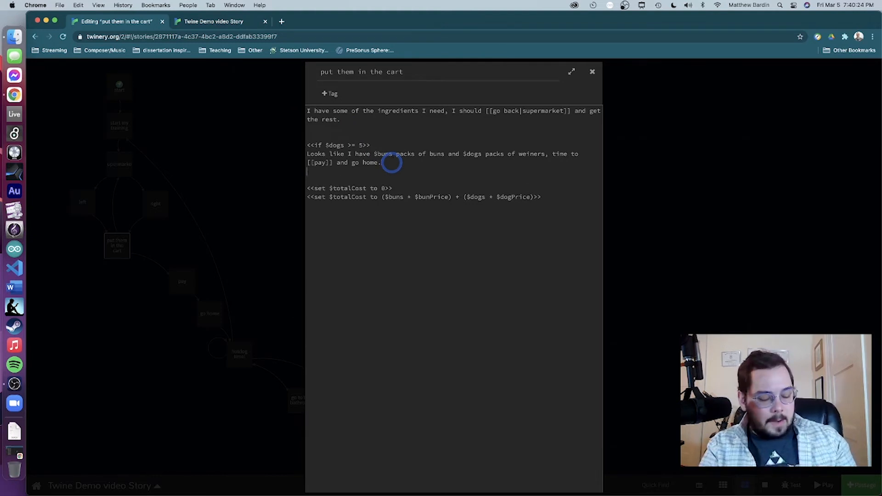
{"action": "type", "text": "<<"}
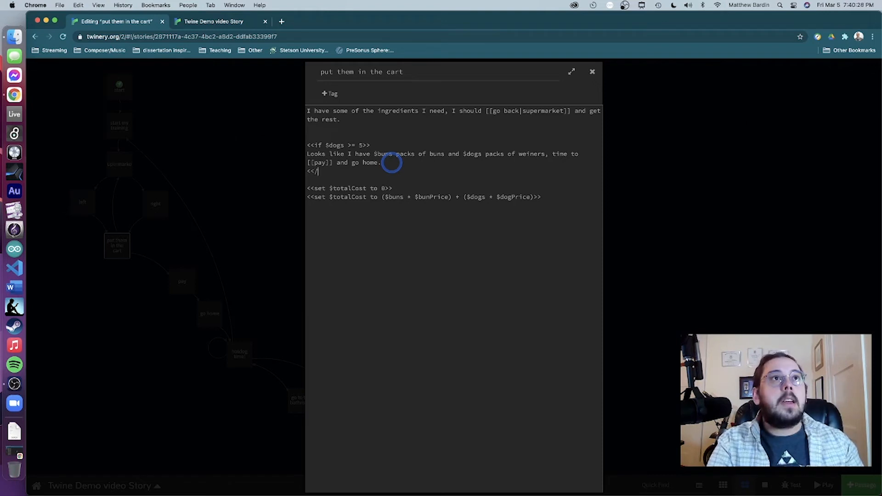
{"action": "type", "text": "/if"}
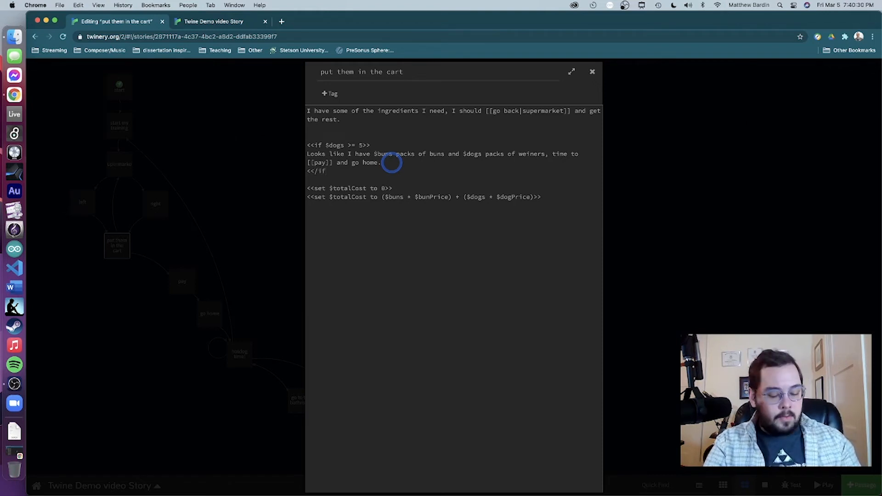
{"action": "type", "text": ">>"}
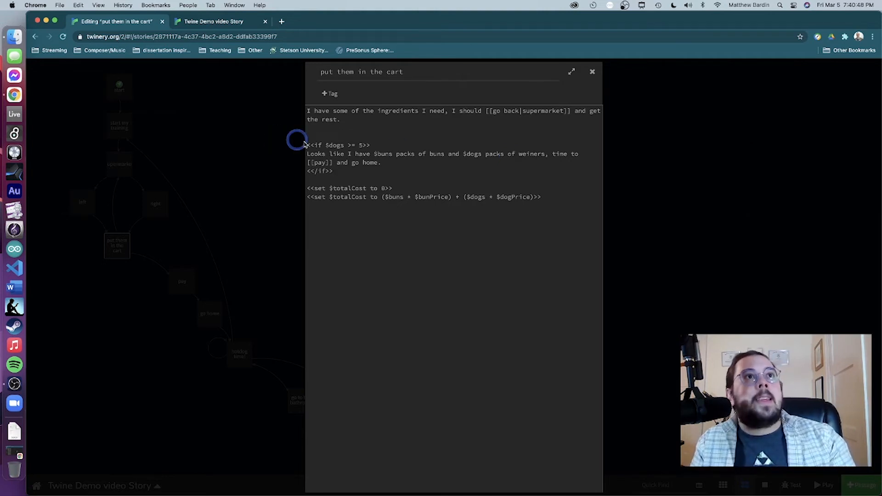
- Look over the parts of the conditional, remove the extra blank line above the if macro, and close the passage
{"action": "double_click", "coordinate": [332, 145]}
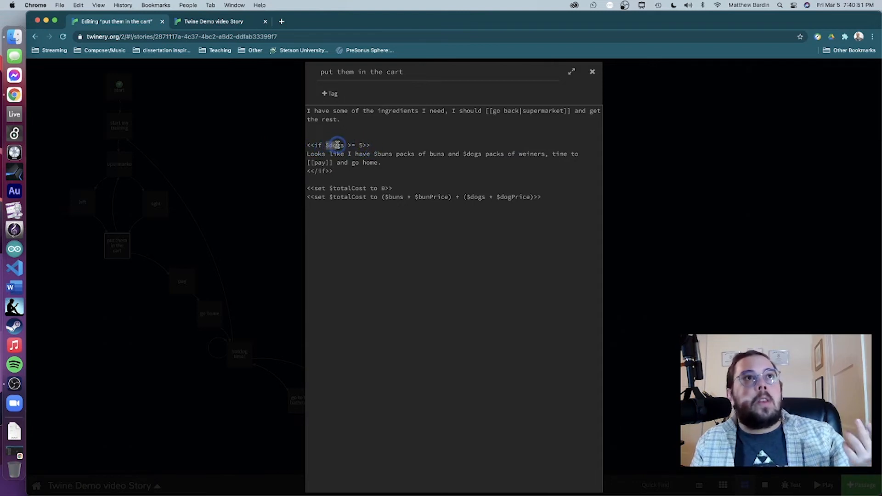
{"action": "left_click", "coordinate": [360, 145]}
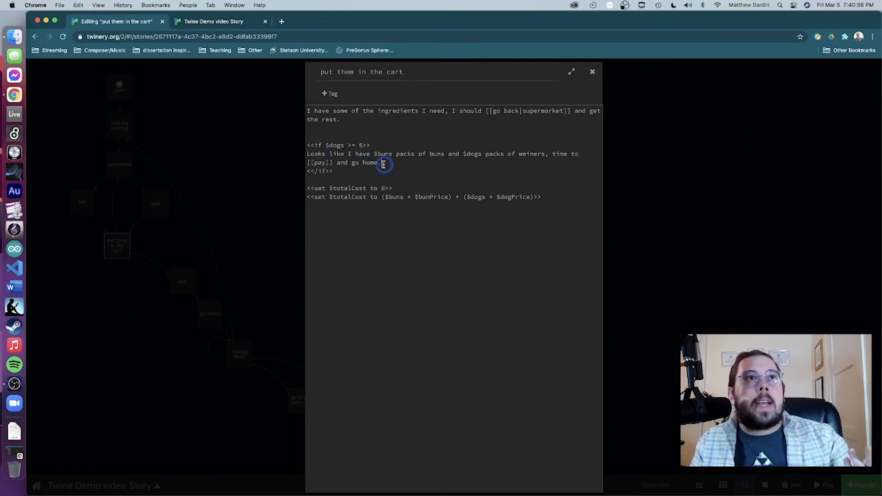
{"action": "left_click_drag", "start_coordinate": [382, 163], "coordinate": [308, 170]}
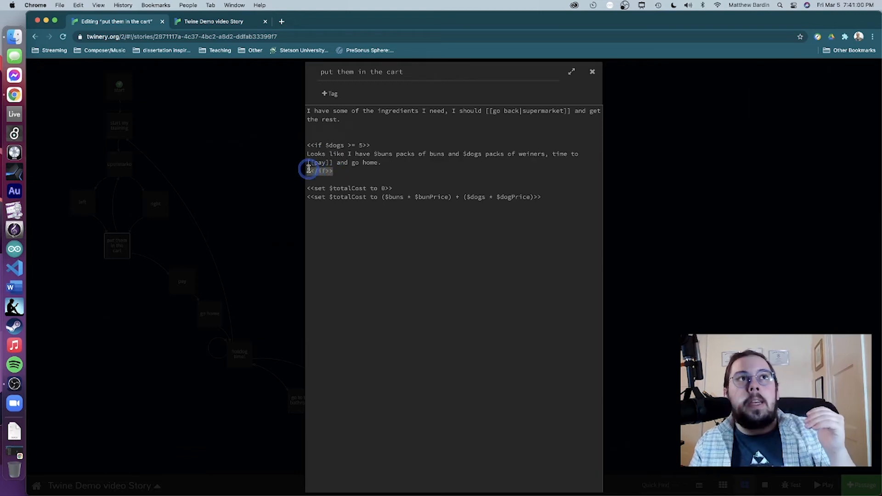
{"action": "left_click", "coordinate": [360, 183]}
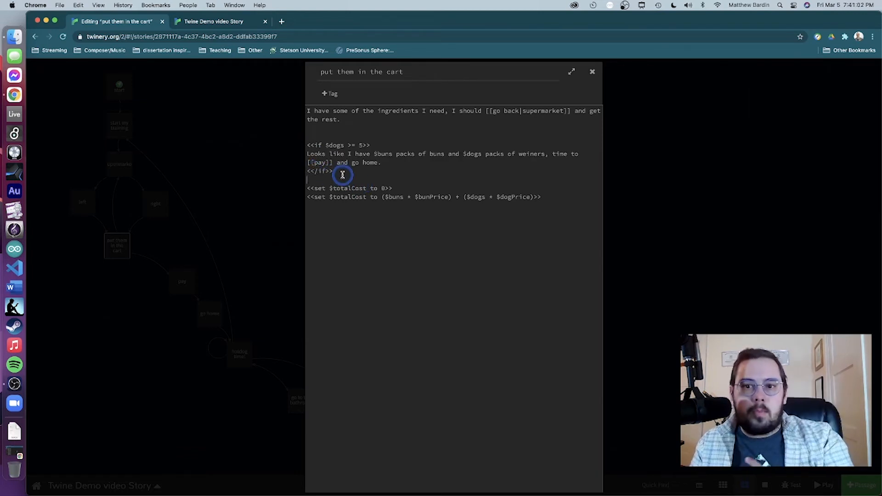
{"action": "left_click", "coordinate": [310, 135]}
{"action": "key", "text": "BackSpace"}
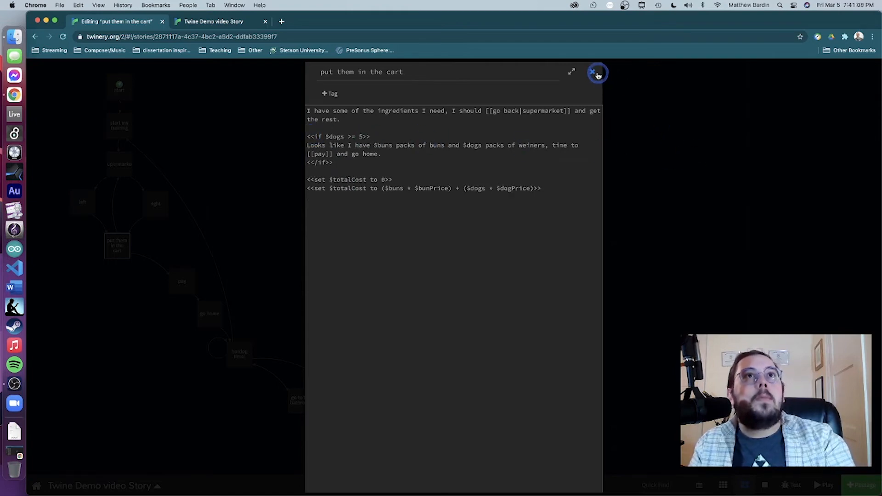
{"action": "left_click", "coordinate": [592, 72]}
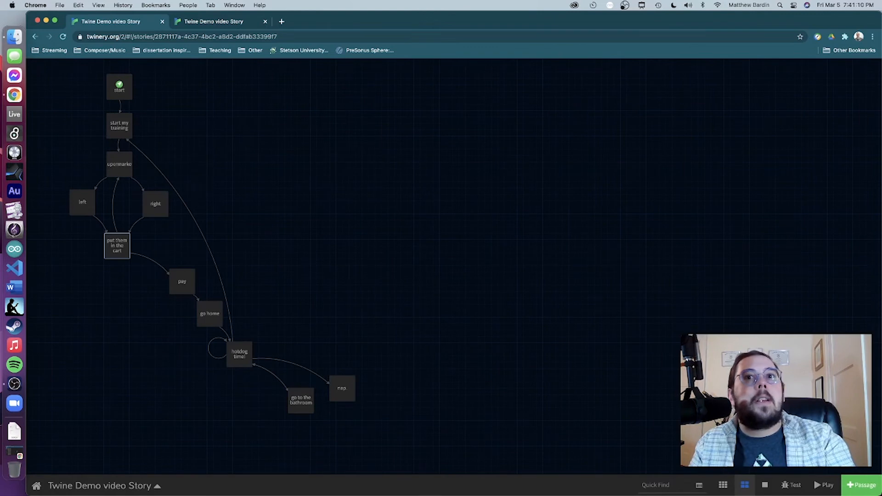
- Play the story, restart it from the beginning, and put only the buns in the cart to test the conditional
{"action": "left_click", "coordinate": [833, 485]}
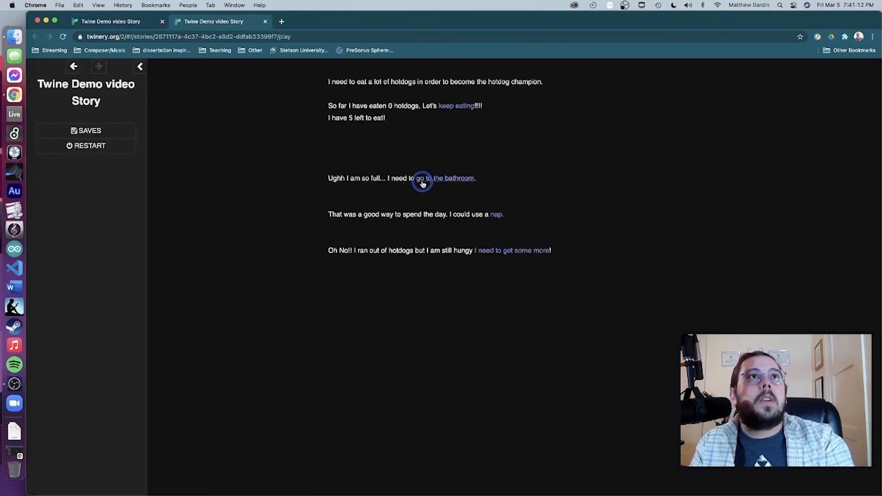
{"action": "left_click", "coordinate": [107, 145]}
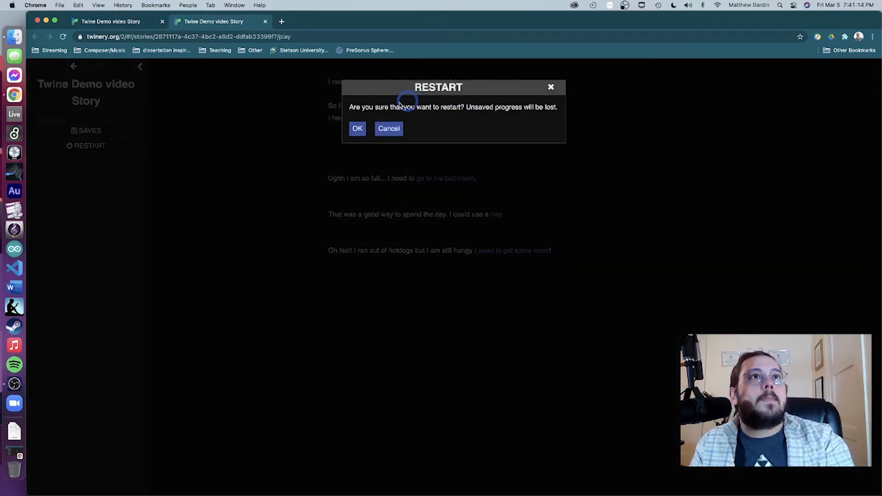
{"action": "left_click", "coordinate": [359, 128]}
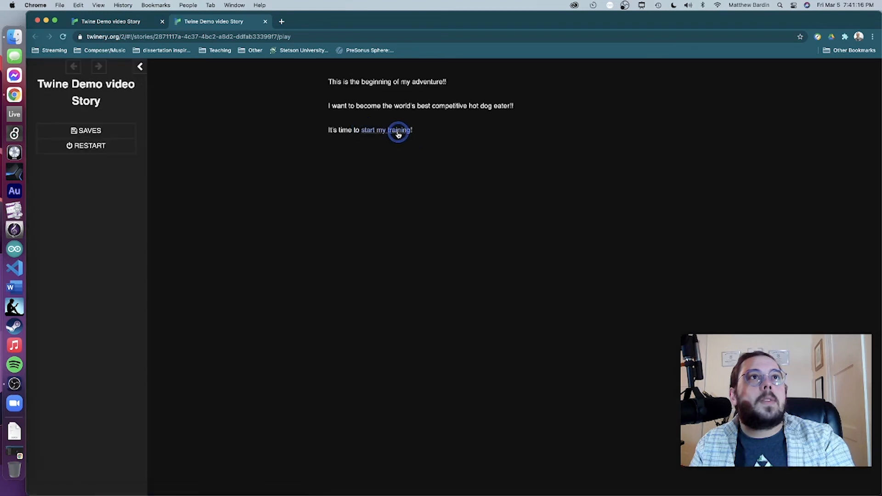
{"action": "left_click", "coordinate": [398, 133]}
{"action": "left_click", "coordinate": [380, 108]}
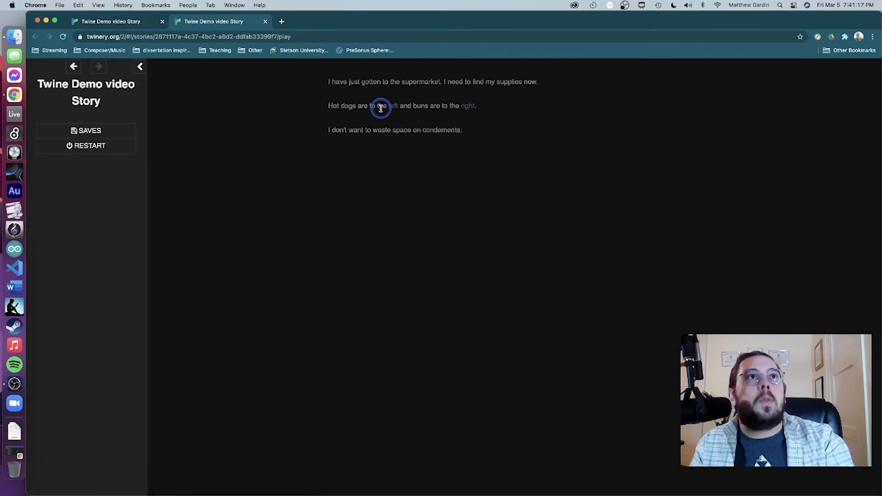
{"action": "left_click", "coordinate": [472, 110]}
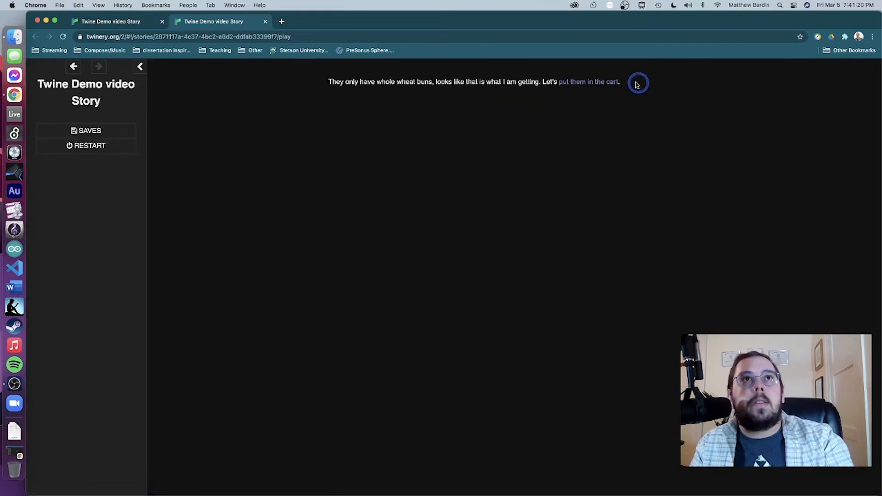
{"action": "left_click", "coordinate": [610, 82]}
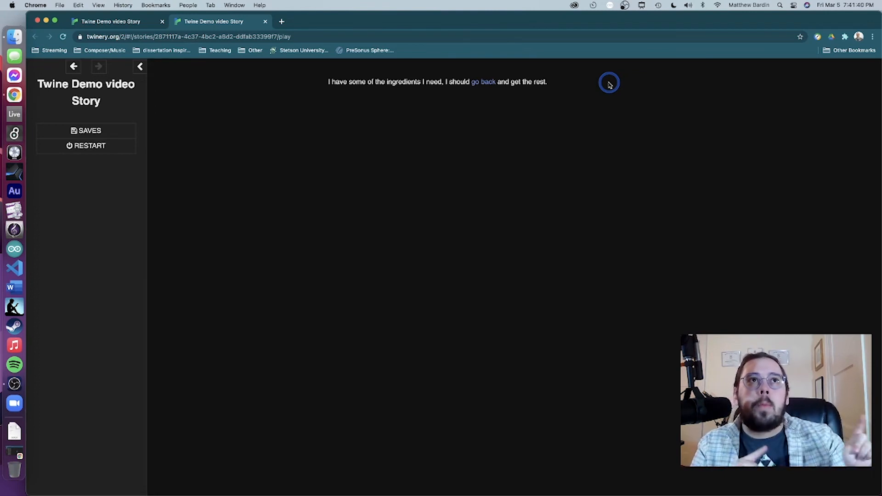
- Go back to the supermarket and put the weiners in the cart to check the conditional pay line
{"action": "left_click", "coordinate": [484, 82]}
{"action": "left_click", "coordinate": [394, 105]}
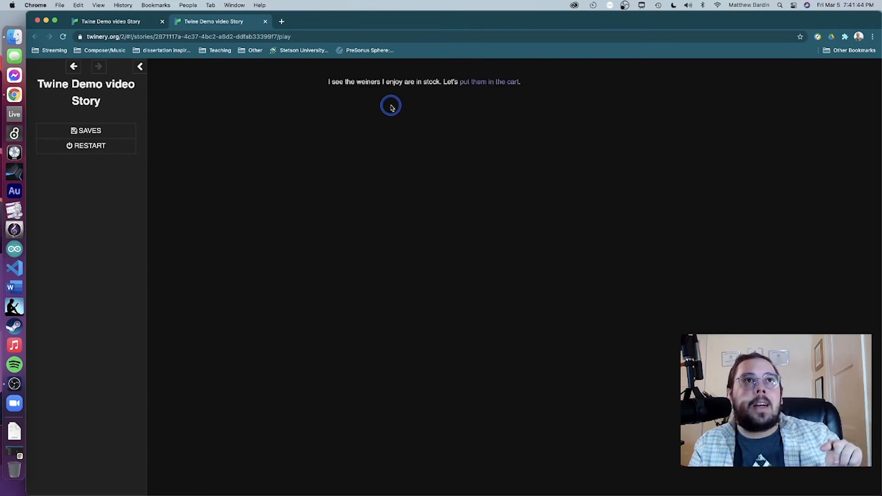
{"action": "left_click", "coordinate": [463, 83]}
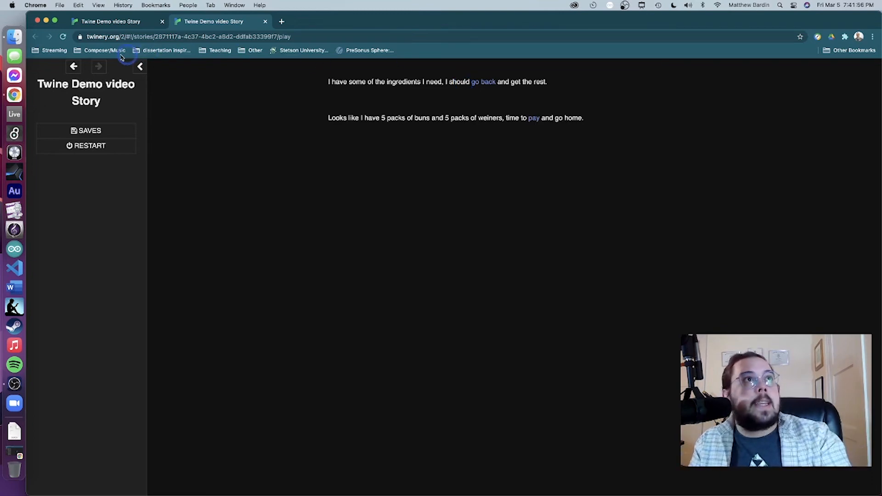
- Return to the story map, close the playtest tab, and review the code of the "pay" passage
{"action": "left_click", "coordinate": [110, 23]}
{"action": "mouse_move", "coordinate": [179, 292]}
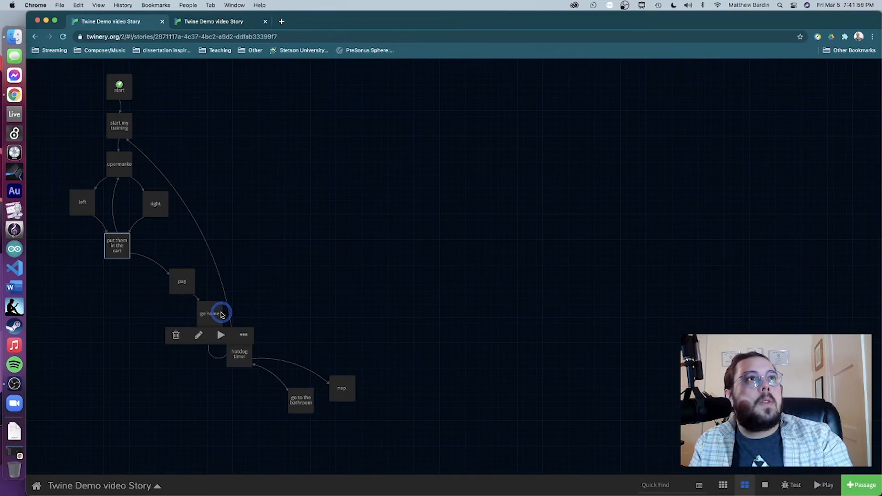
{"action": "left_click", "coordinate": [265, 21]}
{"action": "left_click", "coordinate": [186, 159]}
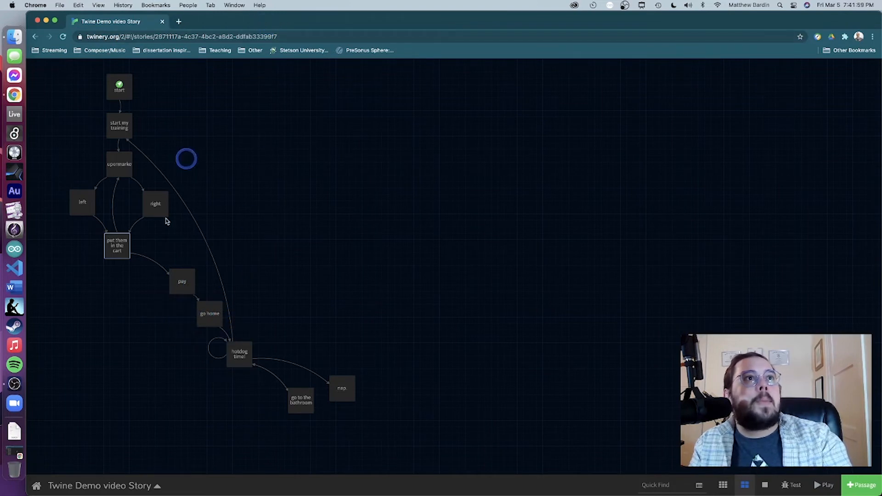
{"action": "double_click", "coordinate": [182, 286]}
{"action": "left_click", "coordinate": [405, 159]}
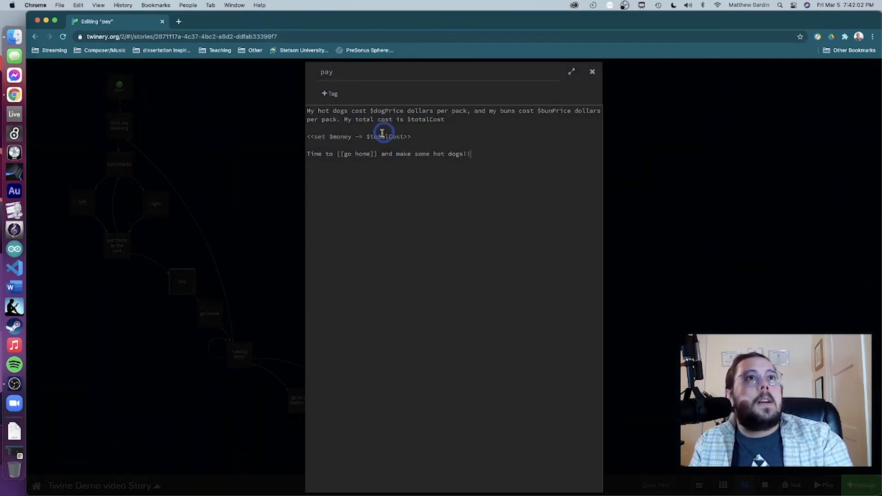
{"action": "left_click", "coordinate": [594, 74]}
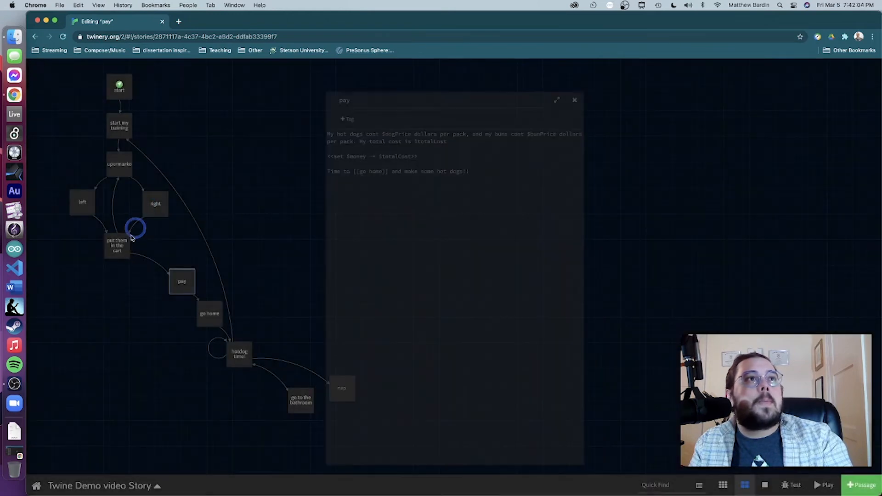
- In the "put them in the cart" passage, copy "Looks like I have $buns packs of buns and $dogs packs of weiners" onto the line above the if block
{"action": "double_click", "coordinate": [110, 246]}
{"action": "left_click", "coordinate": [326, 175]}
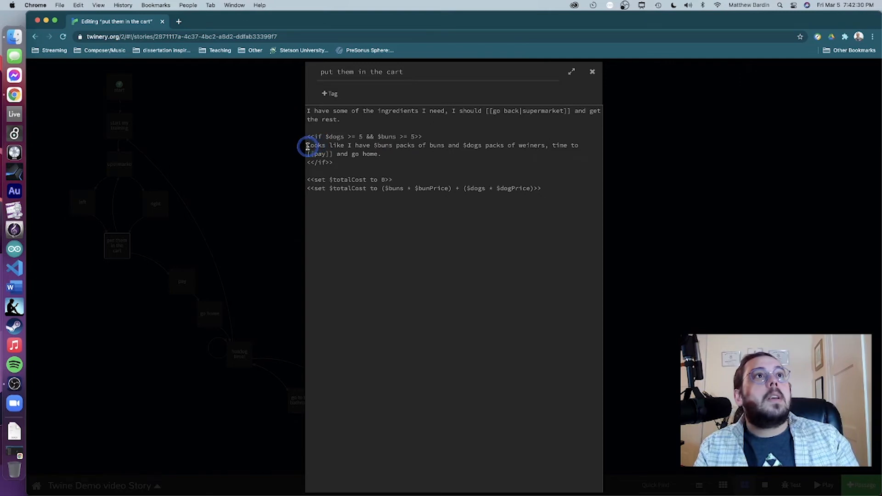
{"action": "left_click_drag", "start_coordinate": [307, 146], "coordinate": [546, 148]}
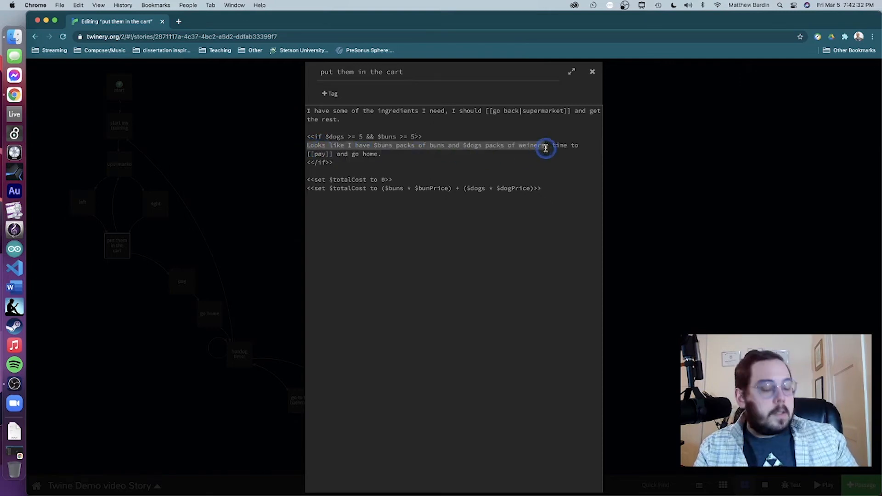
{"action": "key", "text": "BackSpace"}
{"action": "key", "text": "super+z"}
{"action": "key", "text": "super+c"}
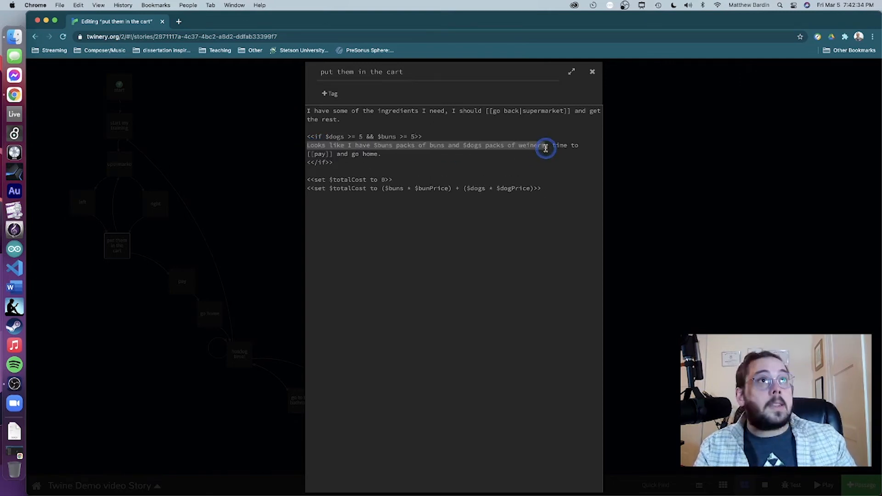
{"action": "left_click", "coordinate": [360, 127]}
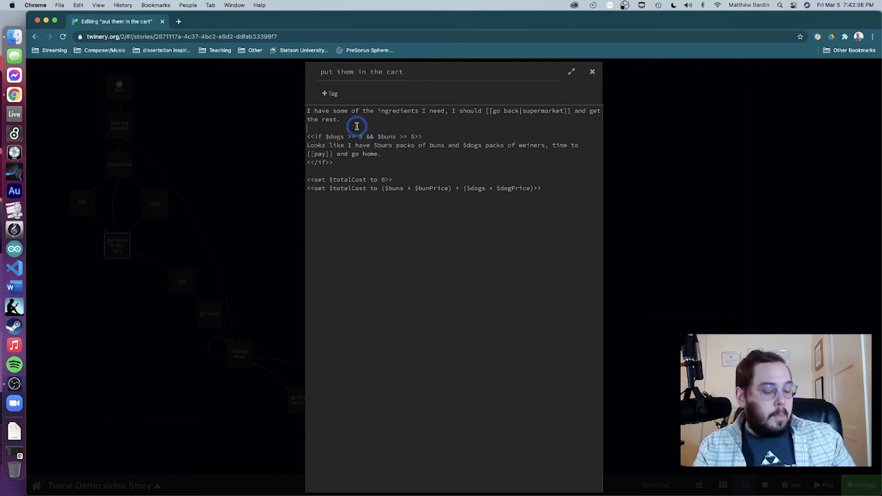
{"action": "key", "text": "super+v"}
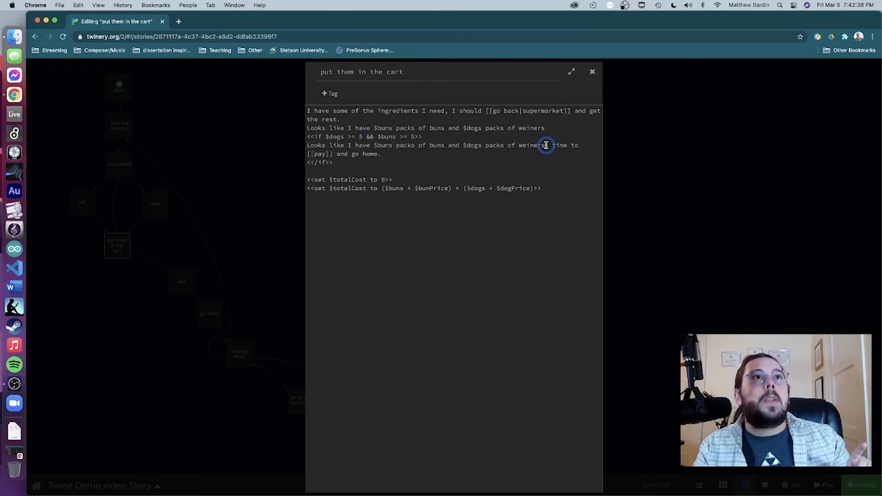
- Replace the duplicated inventory sentence inside the if block with "That's everything!", keeping "time to [[pay]] and go home.", and close the passage
{"action": "left_click_drag", "start_coordinate": [545, 145], "coordinate": [308, 146]}
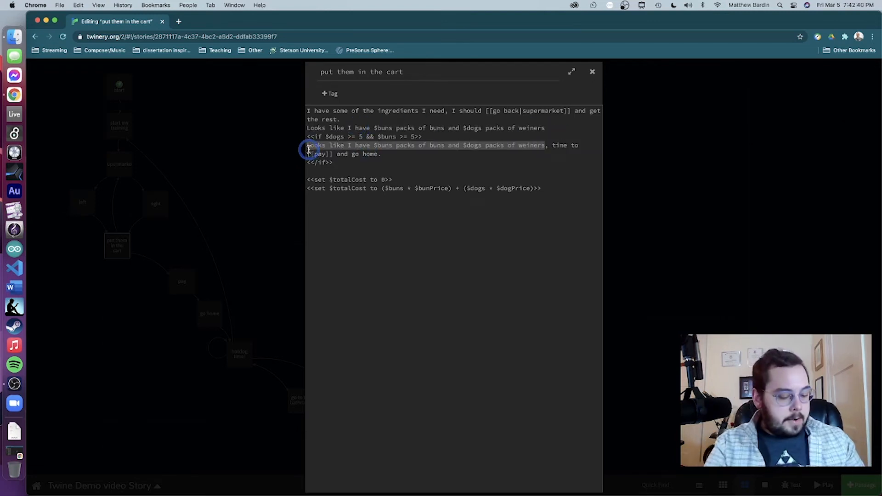
{"action": "type", "text": "That's "}
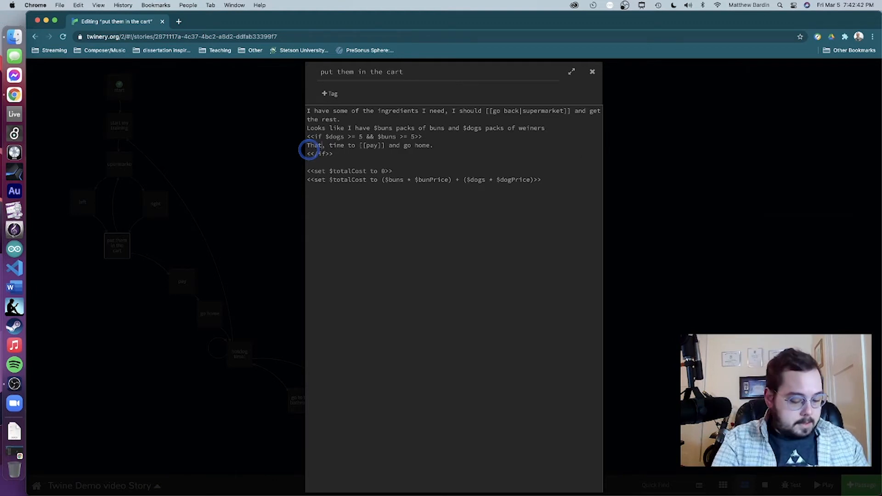
{"action": "type", "text": "Everything"}
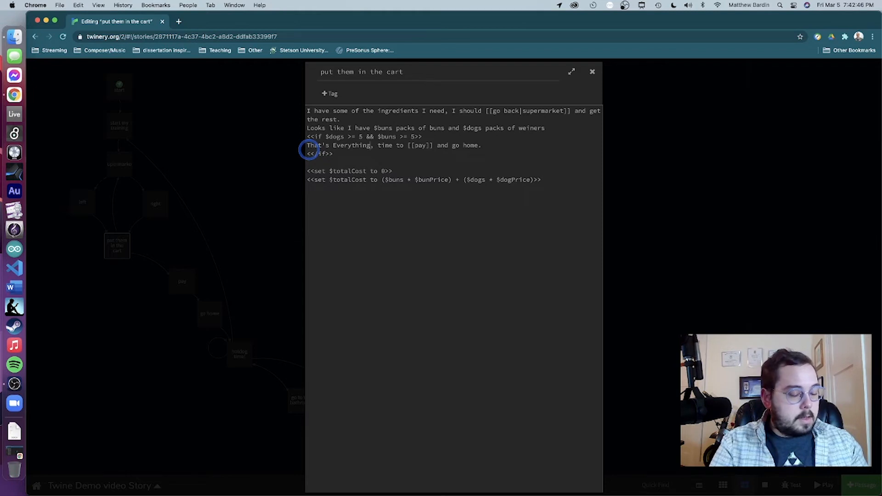
{"action": "type", "text": "!"}
{"action": "key", "text": "Delete"}
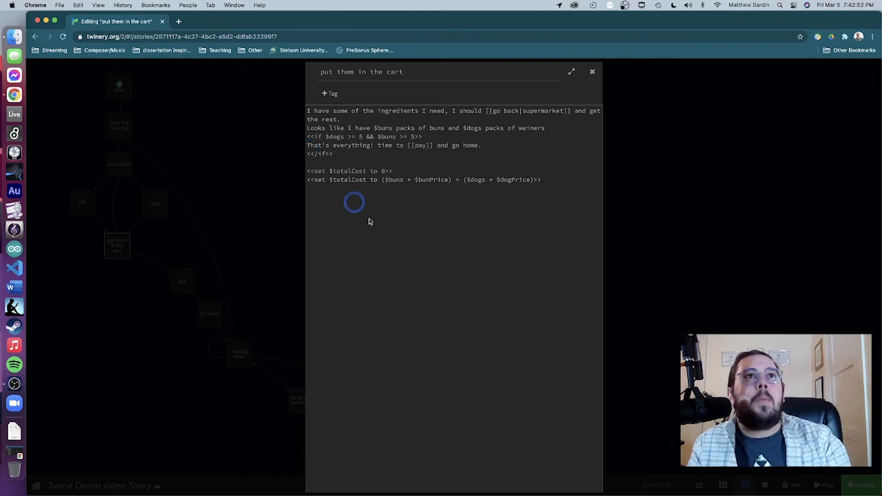
{"action": "left_click", "coordinate": [389, 238]}
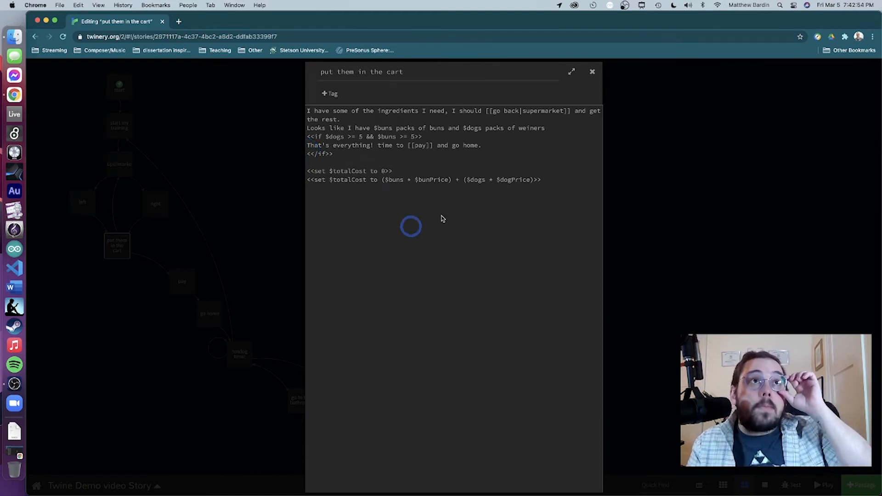
{"action": "left_click", "coordinate": [629, 124]}
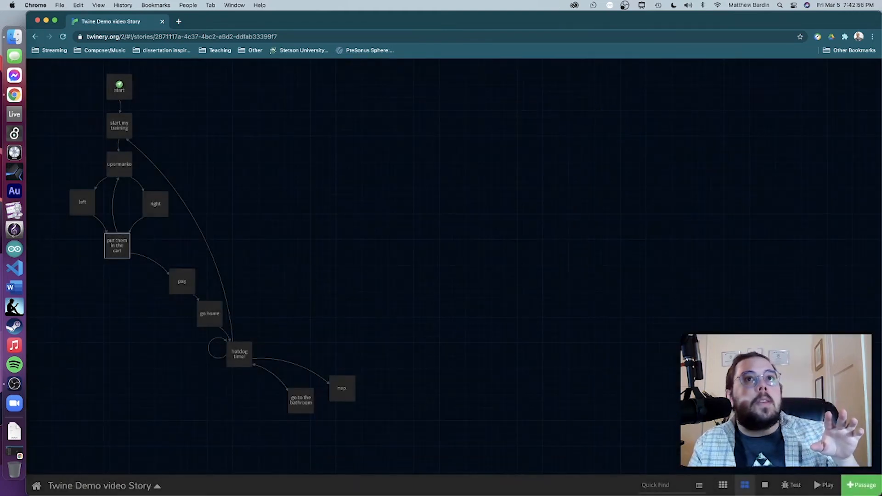
- Play the story from the start through training to the supermarket, choose the hot dogs and put them in the cart
{"action": "left_click", "coordinate": [822, 483]}
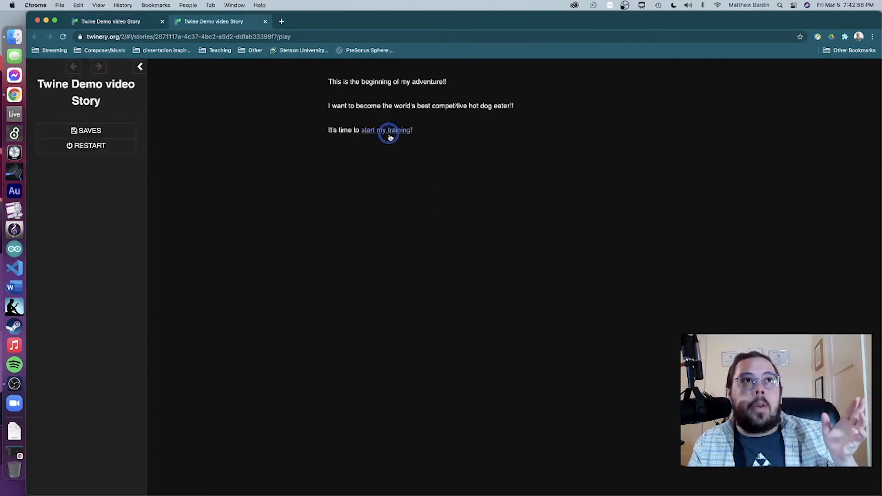
{"action": "left_click", "coordinate": [387, 131]}
{"action": "left_click", "coordinate": [384, 107]}
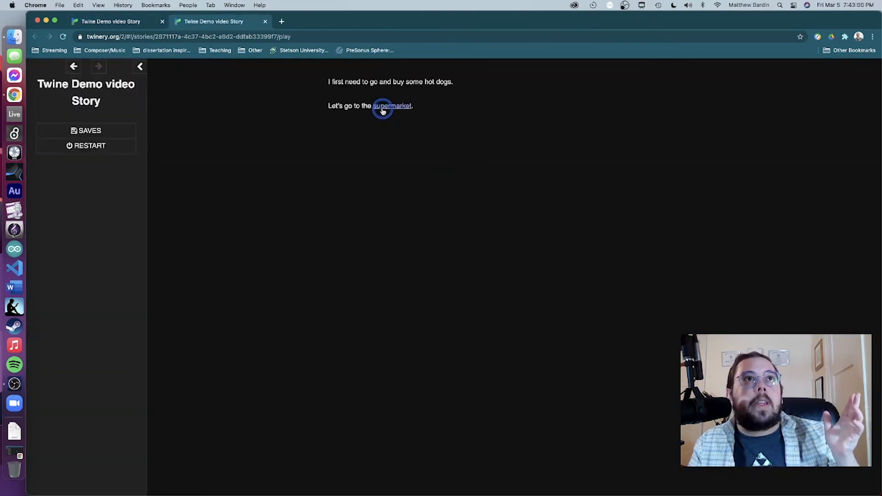
{"action": "left_click", "coordinate": [393, 106]}
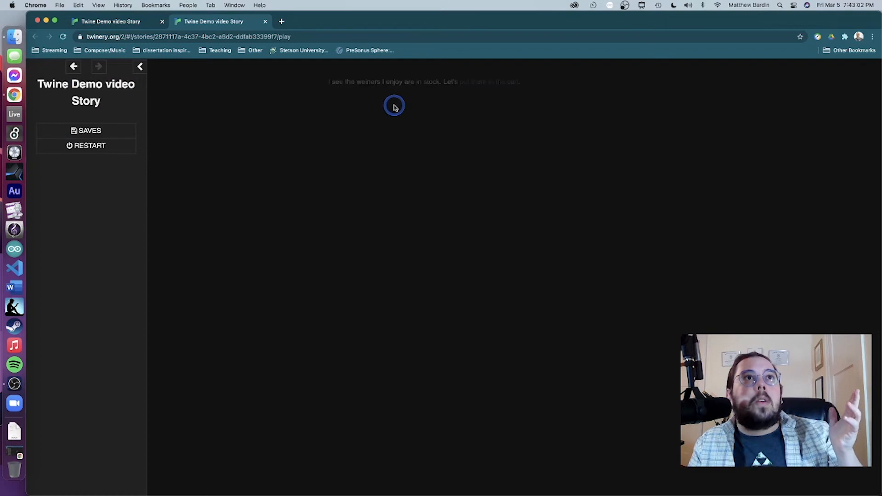
{"action": "left_click", "coordinate": [505, 83]}
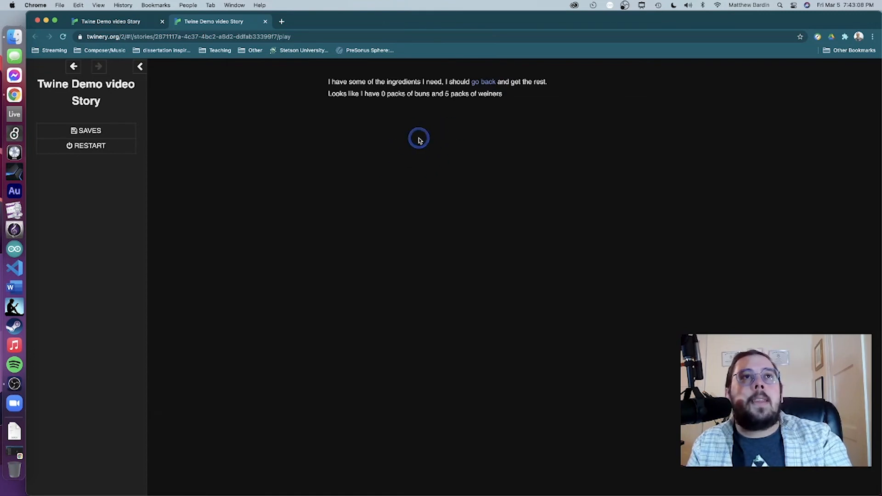
- Return to the supermarket in the played story and put hot dogs in the cart a second time
{"action": "left_click", "coordinate": [476, 83]}
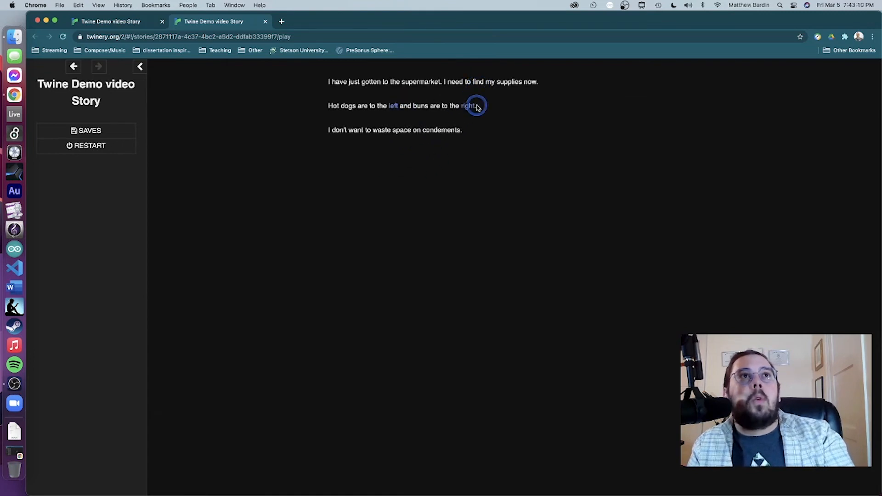
{"action": "left_click", "coordinate": [394, 108]}
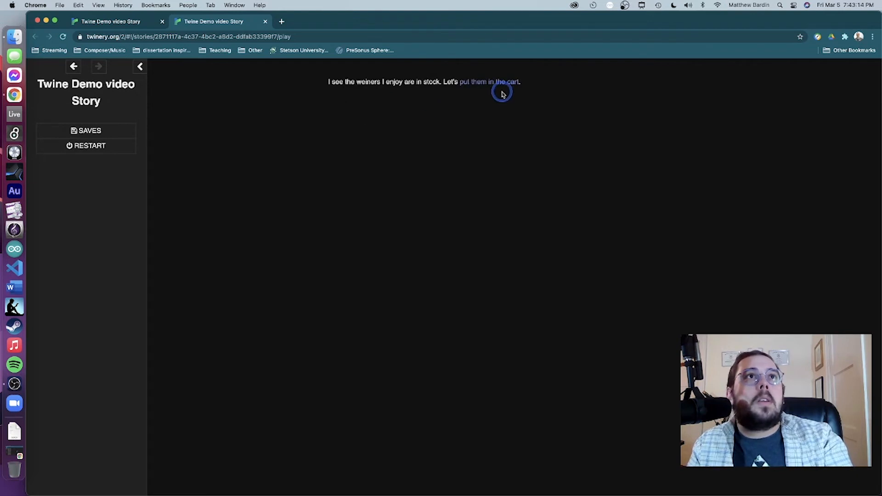
{"action": "left_click", "coordinate": [487, 82]}
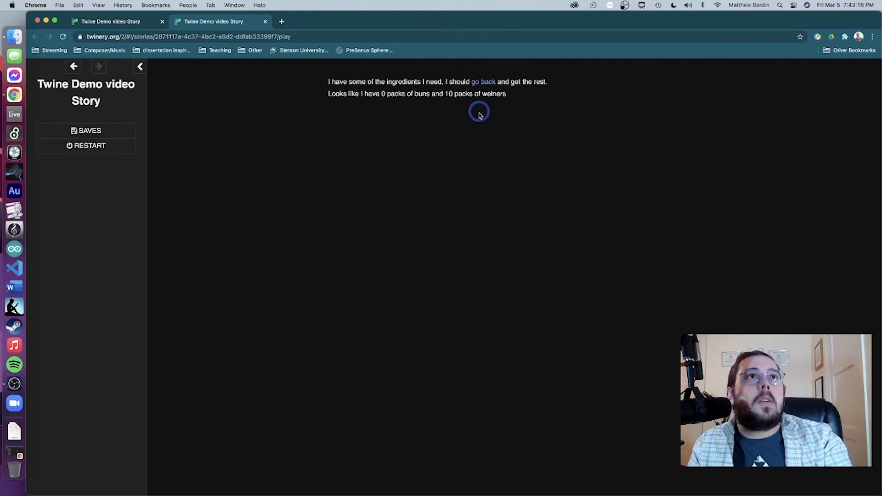
- Go back to the supermarket, put the buns in the cart and continue to the payment passage
{"action": "left_click", "coordinate": [488, 86]}
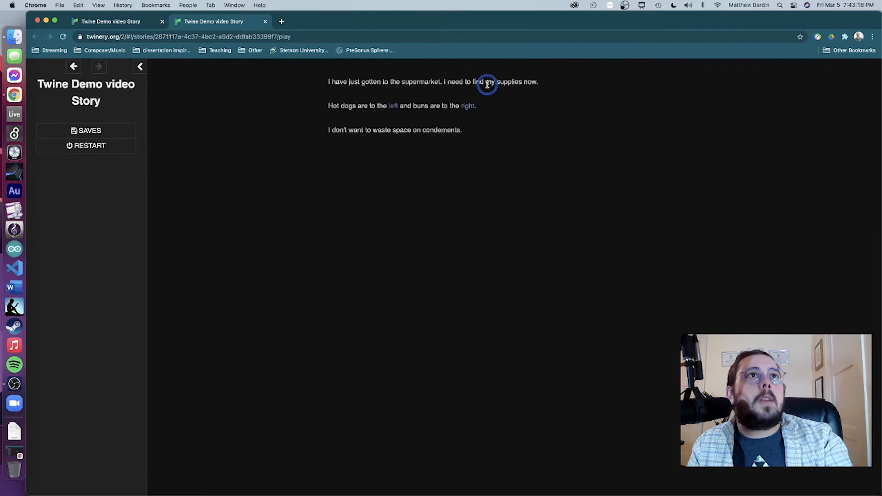
{"action": "left_click", "coordinate": [468, 107]}
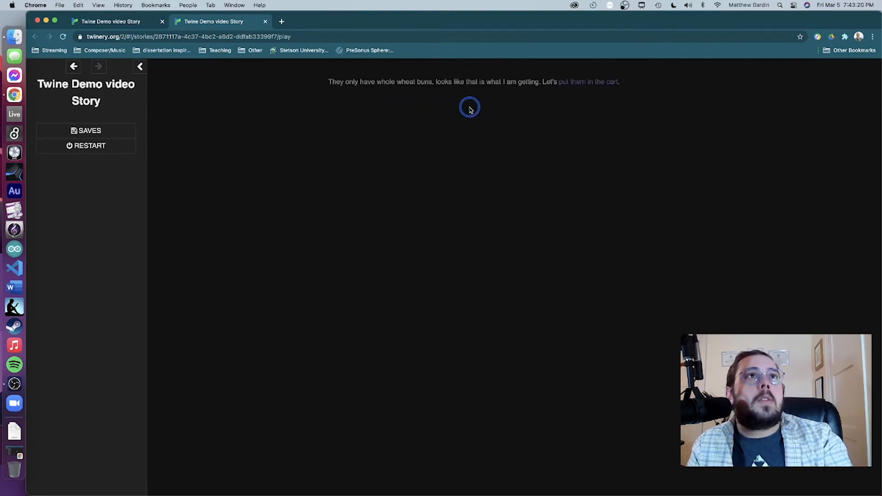
{"action": "left_click", "coordinate": [584, 87]}
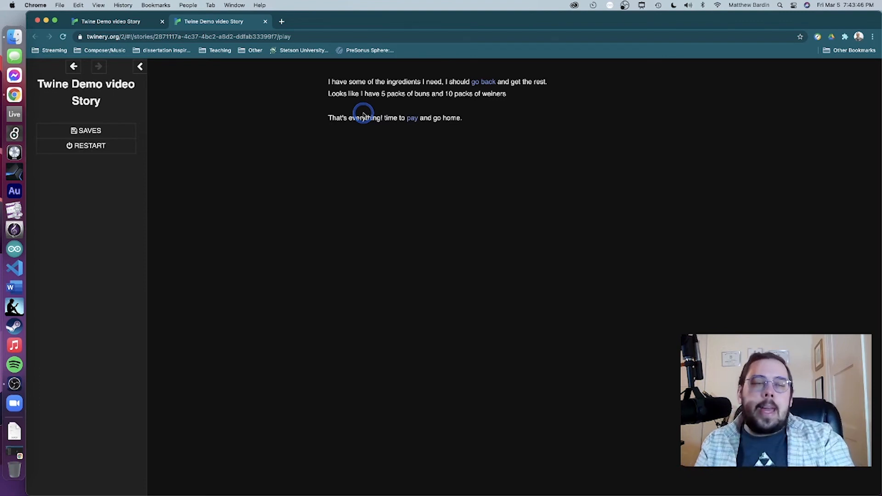
{"action": "left_click", "coordinate": [412, 118]}
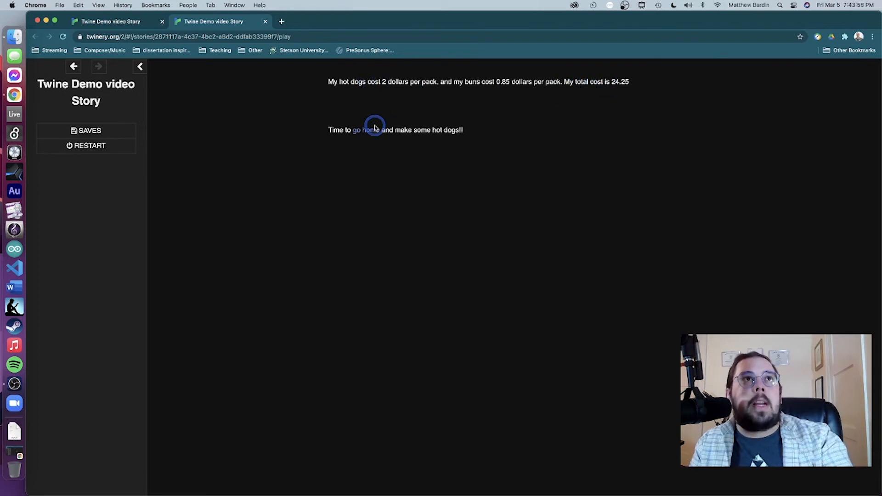
- Back in the story map, open the "hotdog time!" passage and add <<if $dogsLeft === 0>> directly above the "Oh No!!" text
{"action": "left_click", "coordinate": [92, 20]}
{"action": "mouse_move", "coordinate": [130, 263]}
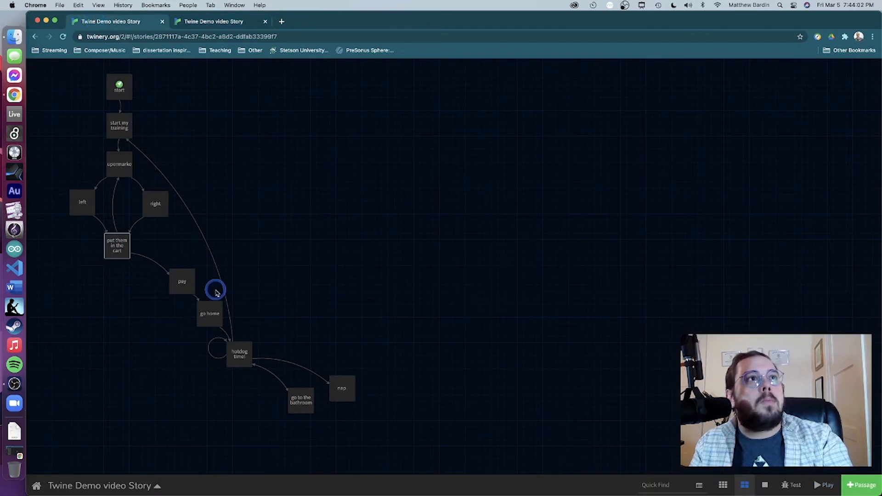
{"action": "double_click", "coordinate": [243, 349]}
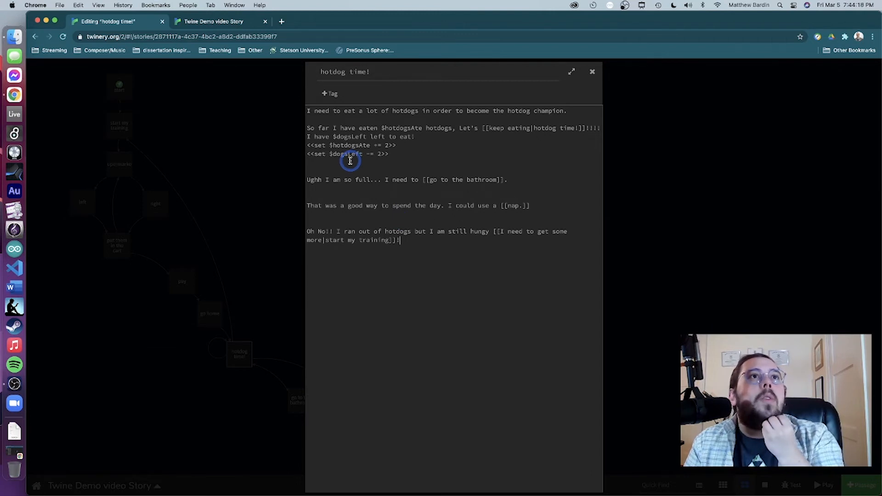
{"action": "left_click", "coordinate": [311, 223]}
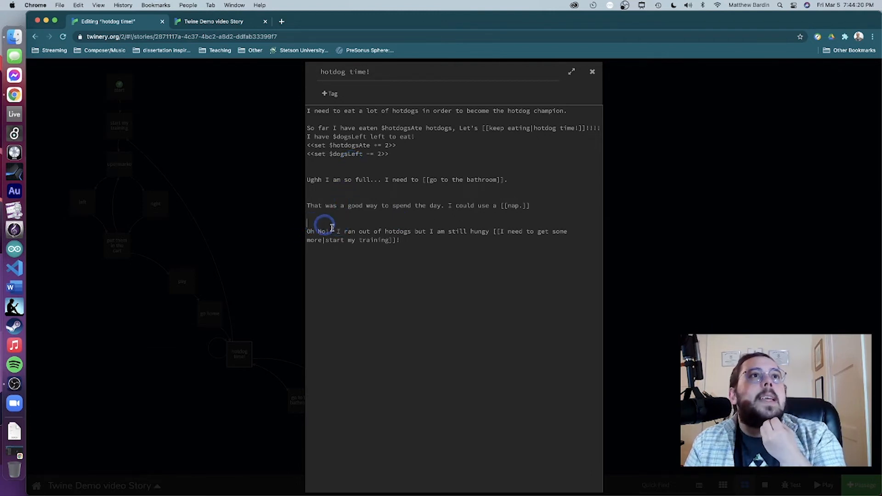
{"action": "left_click", "coordinate": [356, 242]}
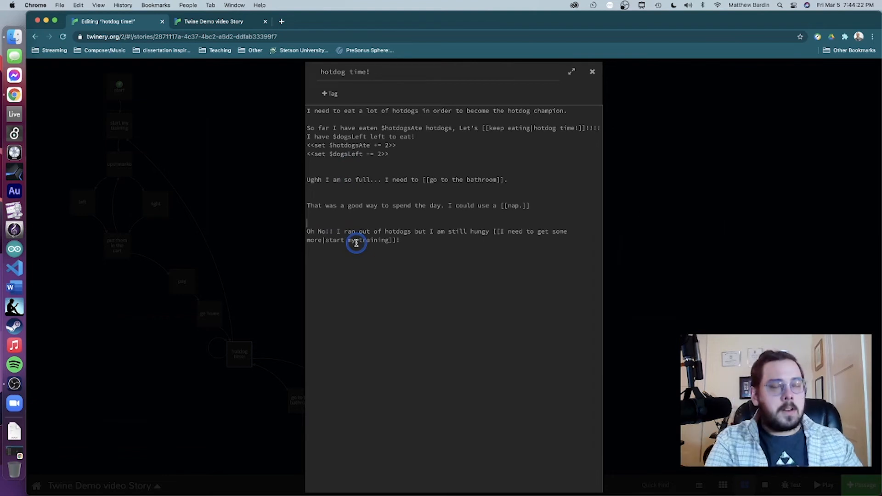
{"action": "type", "text": "<<if"}
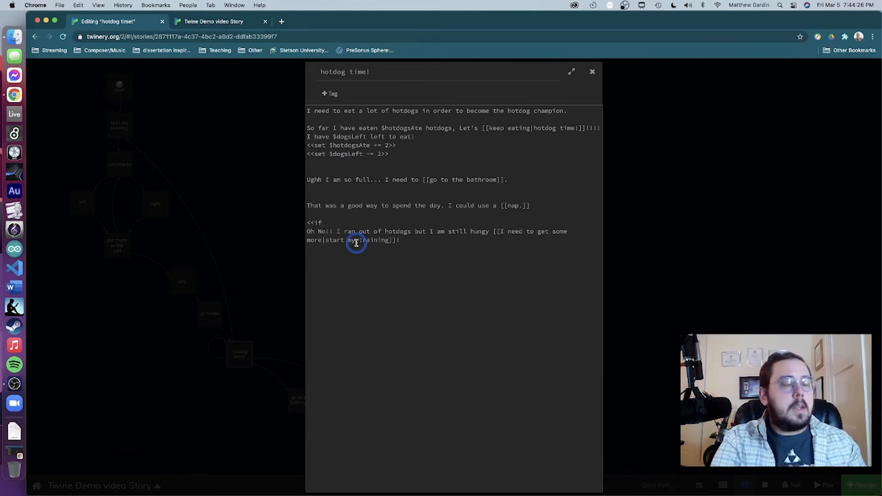
{"action": "type", "text": " $"}
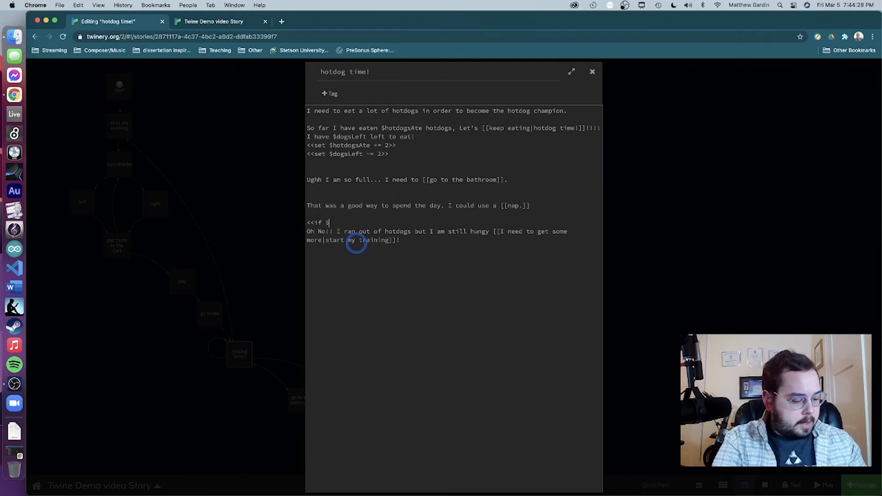
{"action": "type", "text": "dogs"}
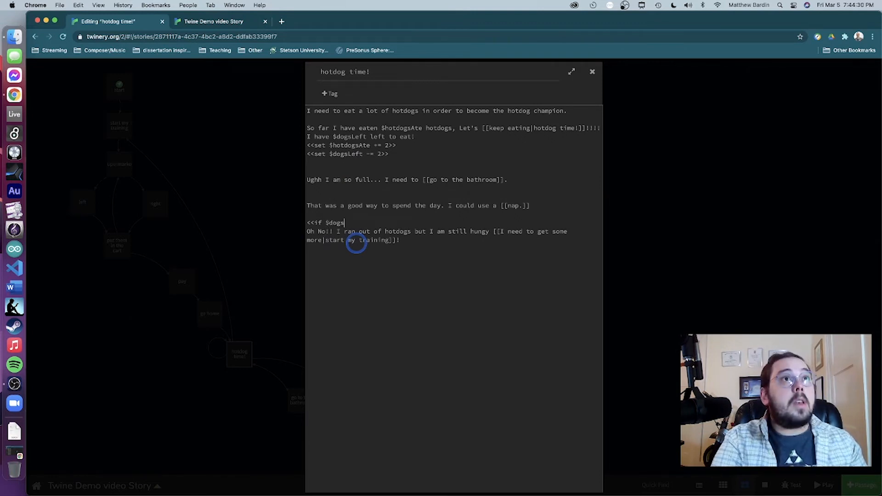
{"action": "type", "text": "Left"}
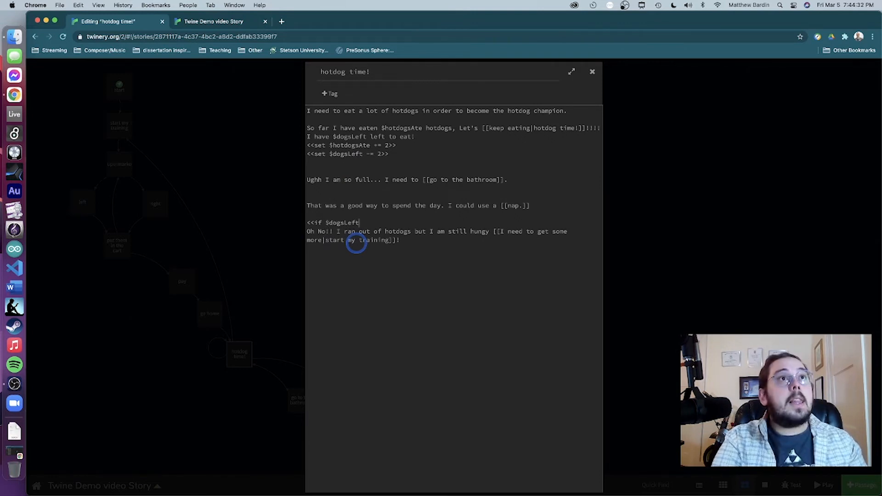
{"action": "type", "text": " ==="}
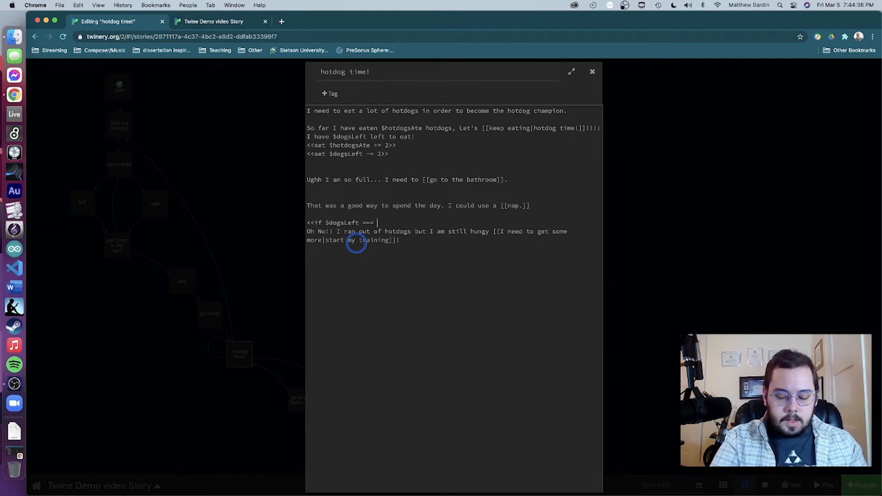
{"action": "type", "text": " 0"}
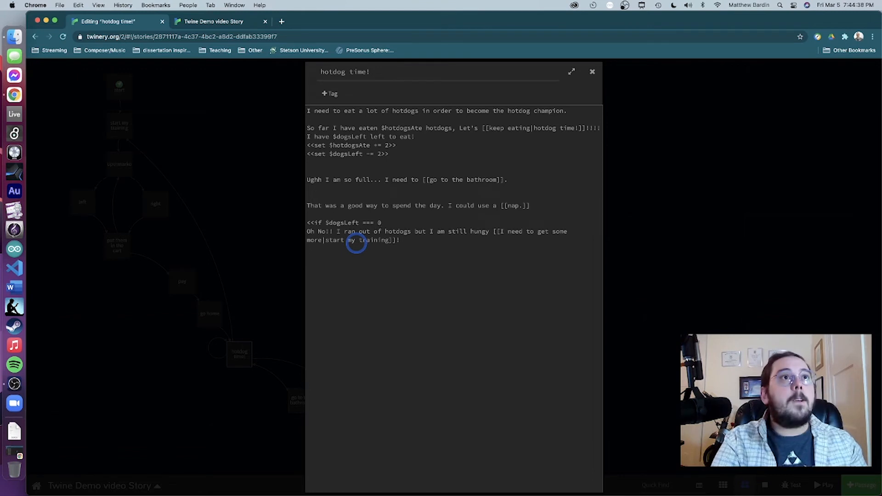
{"action": "type", "text": ">>"}
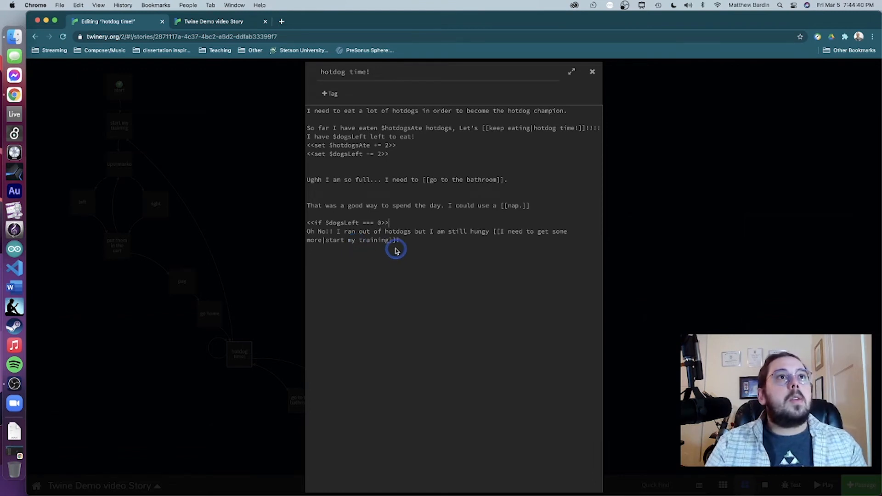
- Close the $dogsLeft condition with <</if>> on a new line directly below the "Oh No!!" text
{"action": "left_click", "coordinate": [410, 243]}
{"action": "key", "text": "Return"}
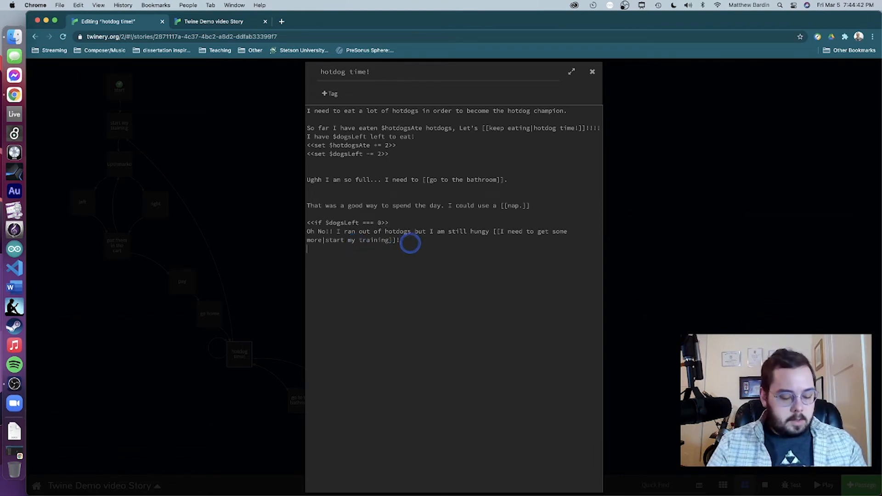
{"action": "type", "text": "<<"}
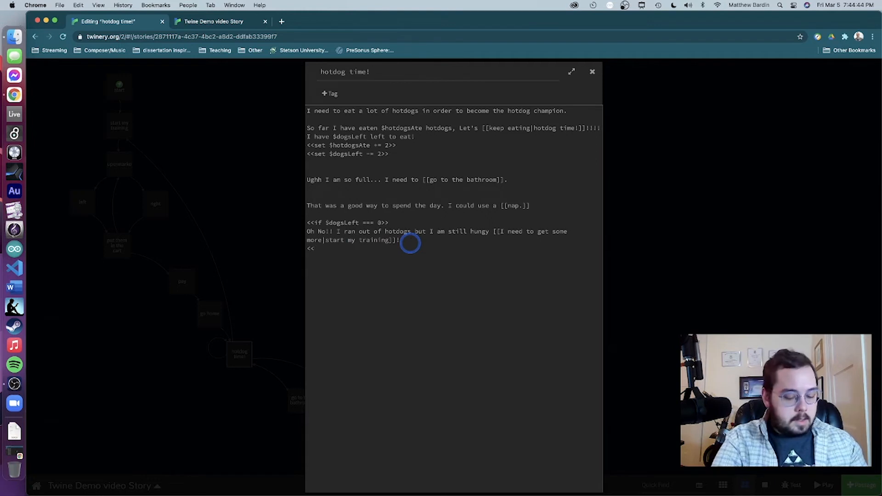
{"action": "type", "text": "/if"}
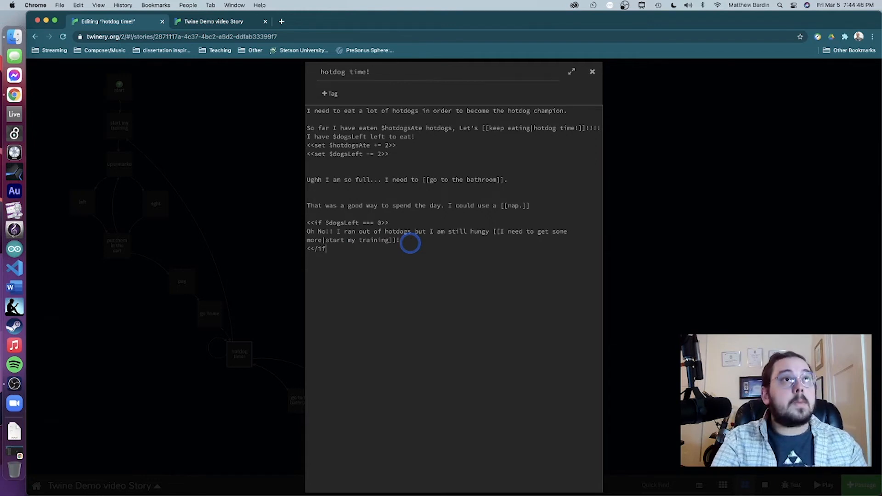
{"action": "type", "text": ">>"}
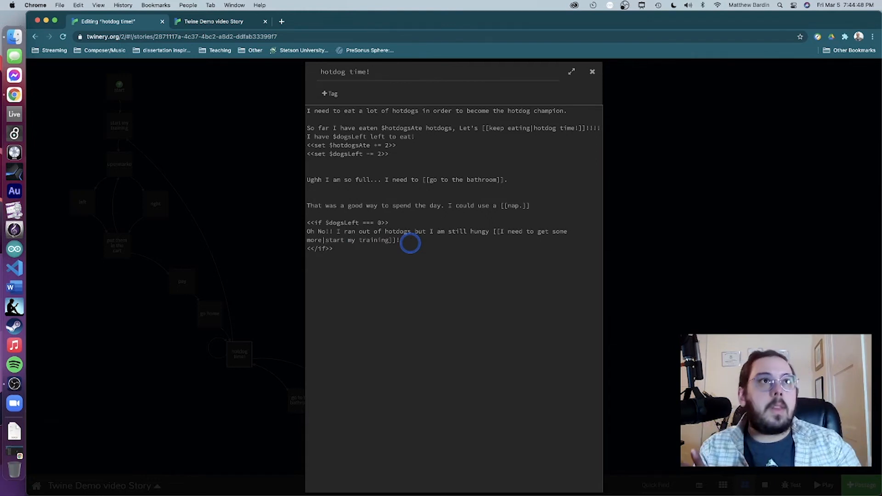
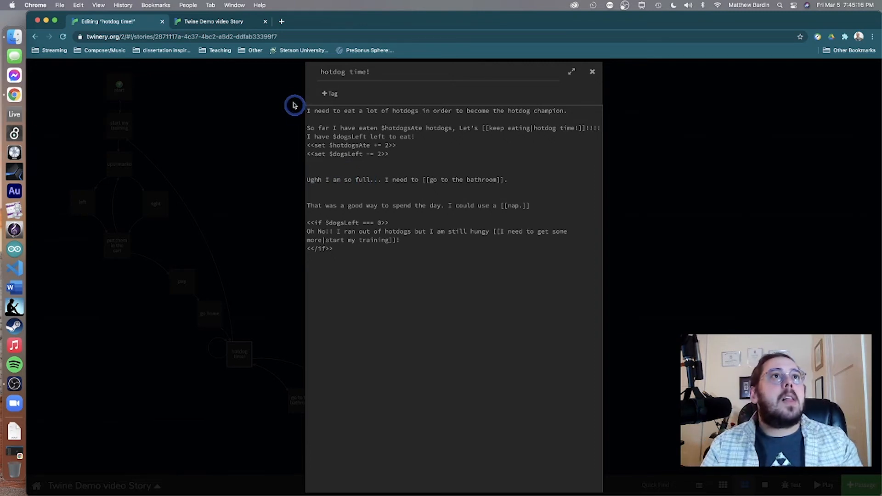
- Add <<if $hotdogsAte < 20>> on the line above the "So far I have eaten" text
{"action": "left_click", "coordinate": [311, 118]}
{"action": "type", "text": "<<if"}
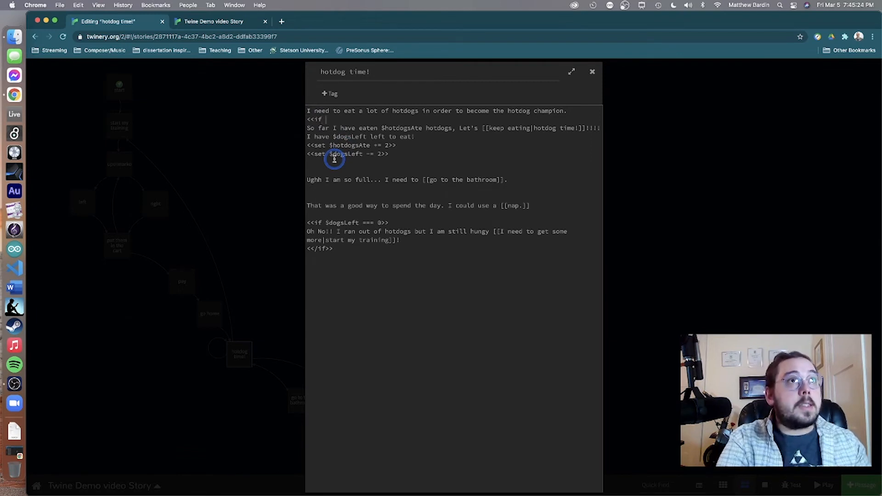
{"action": "type", "text": "$"}
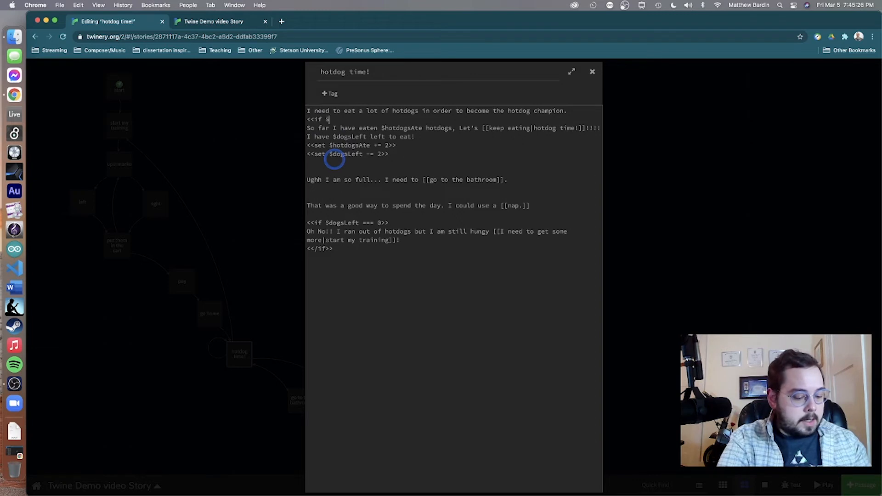
{"action": "type", "text": "hotd"}
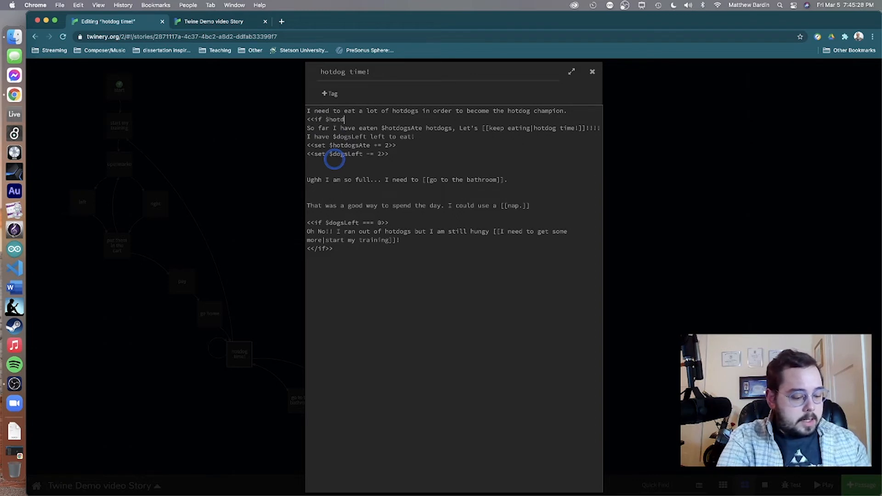
{"action": "type", "text": "ogsAte"}
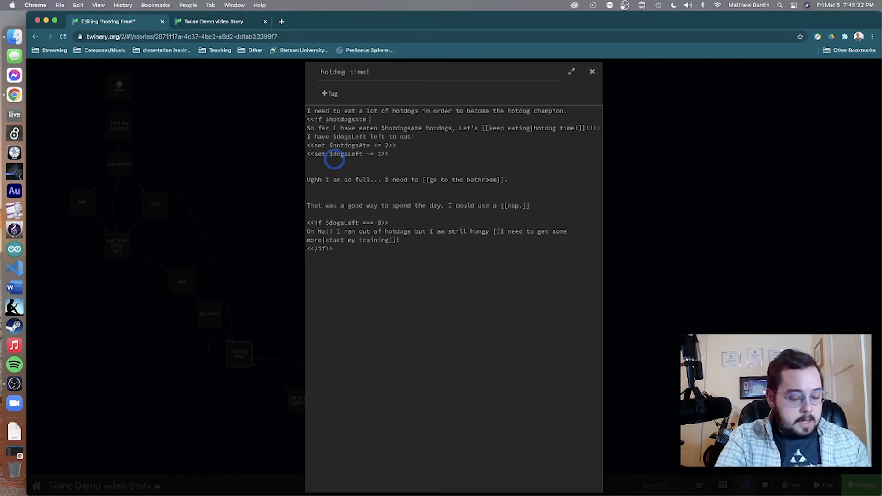
{"action": "type", "text": " <"}
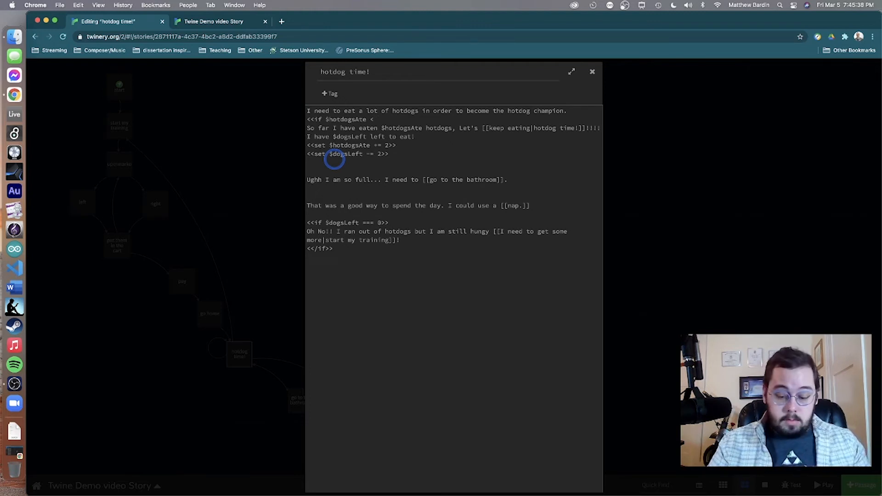
{"action": "type", "text": " 20"}
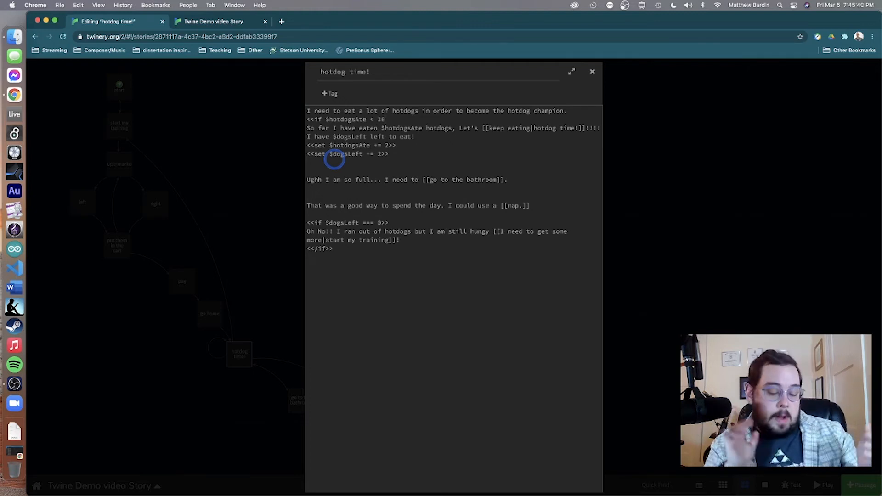
{"action": "type", "text": ">>"}
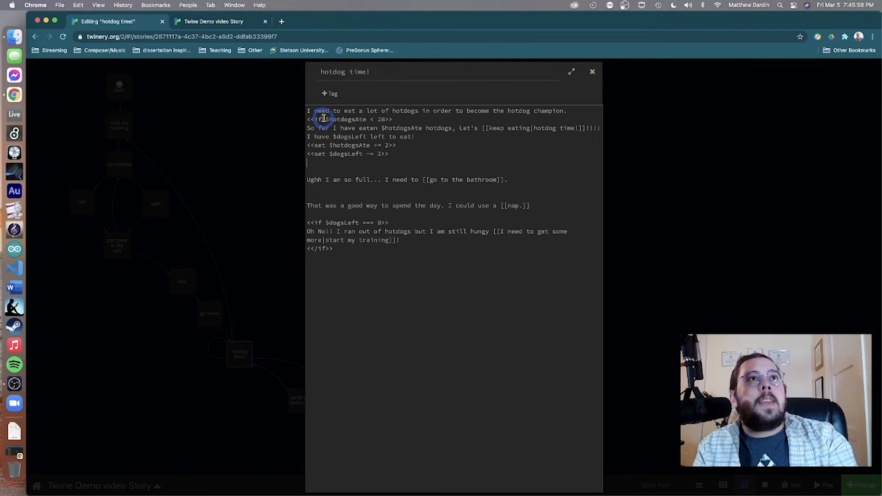
- Insert <<else>> directly above the "Ughh I am so full" line and close the condition with <</if>> below that line
{"action": "left_click_drag", "start_coordinate": [324, 119], "coordinate": [382, 120]}
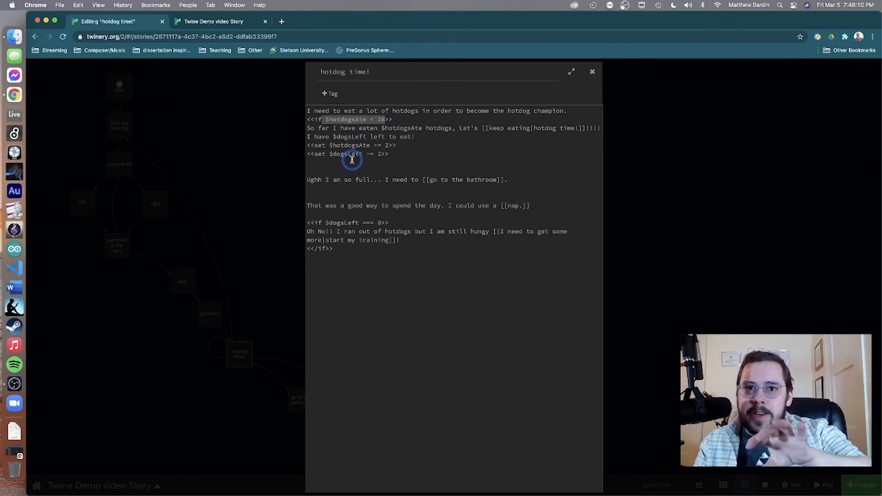
{"action": "left_click", "coordinate": [317, 162]}
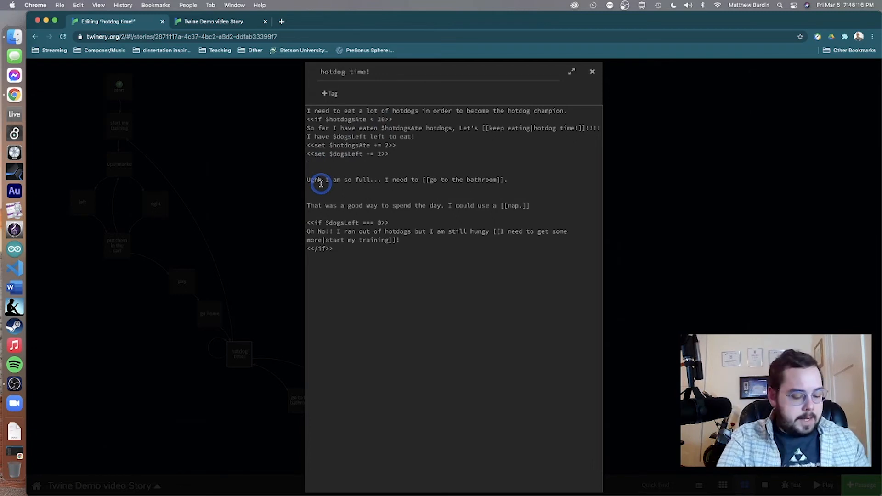
{"action": "type", "text": "<<else"}
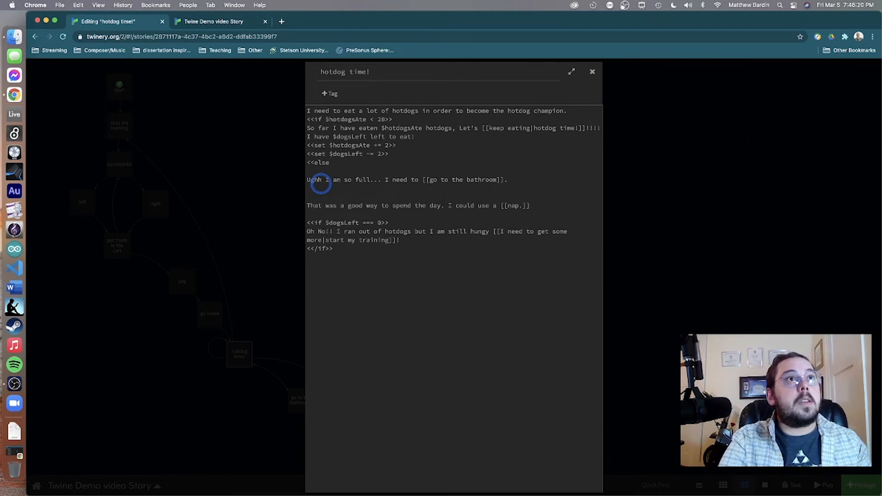
{"action": "type", "text": ">>"}
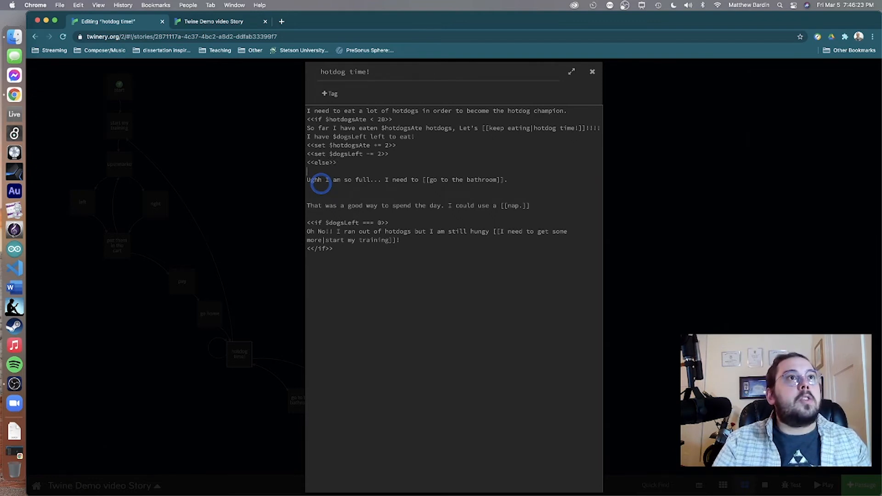
{"action": "key", "text": "BackSpace"}
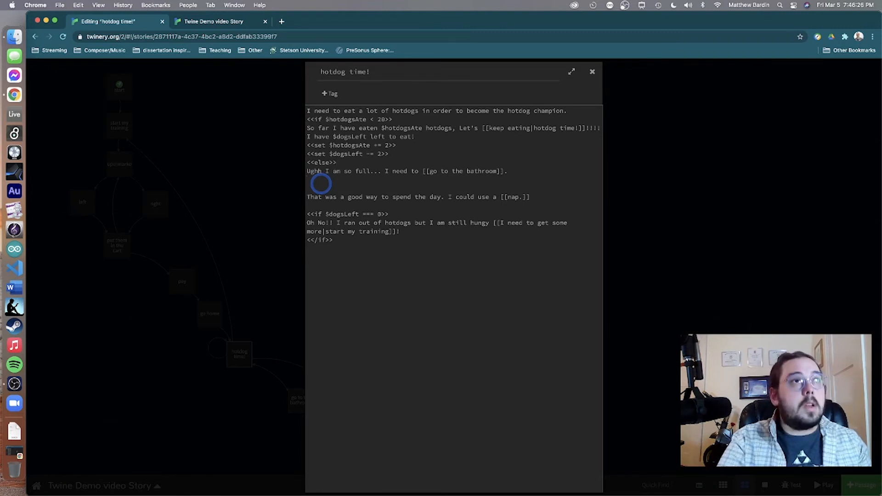
{"action": "type", "text": "<<"}
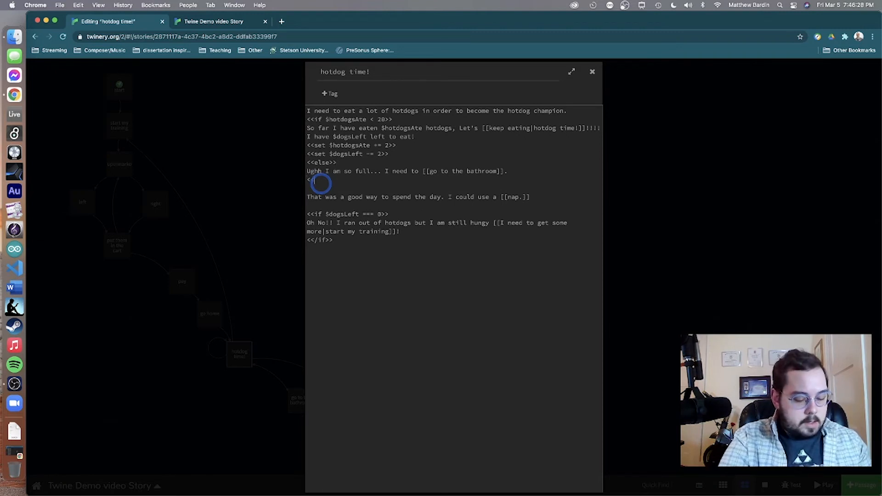
{"action": "type", "text": "/if>>"}
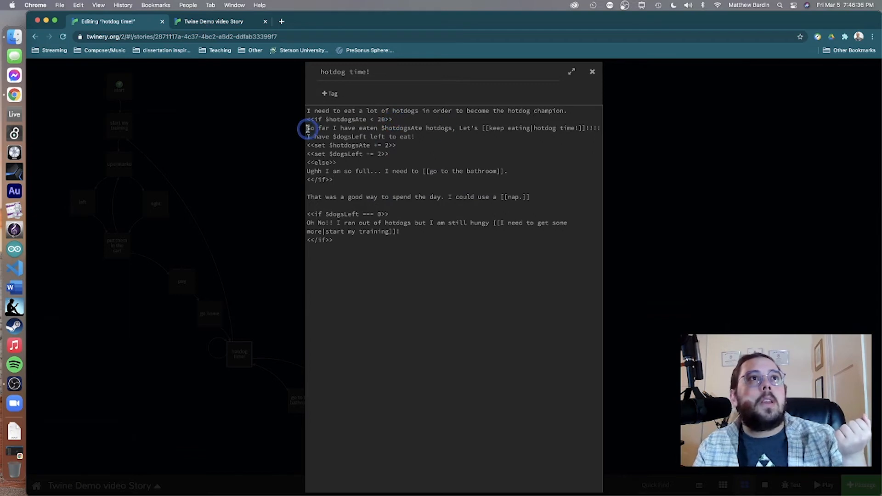
- Review the if and else branches of the $hotdogsAte condition and close the passage
{"action": "left_click_drag", "start_coordinate": [307, 128], "coordinate": [398, 152]}
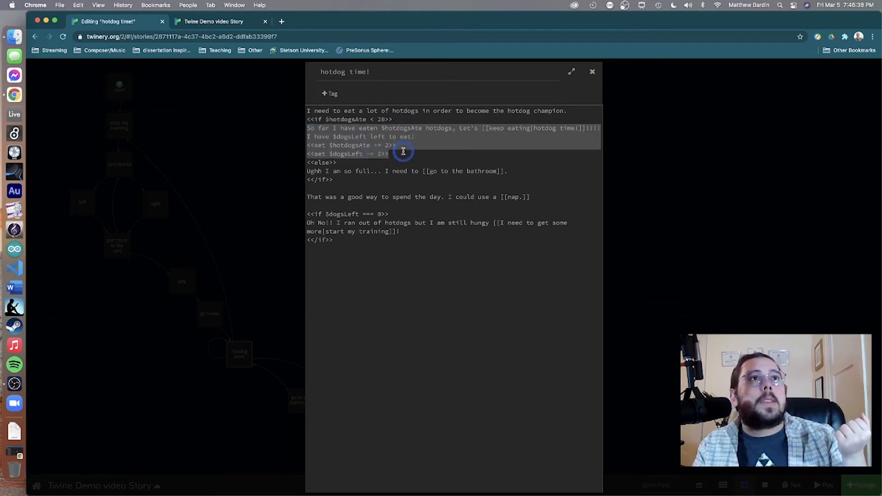
{"action": "left_click_drag", "start_coordinate": [338, 163], "coordinate": [300, 162]}
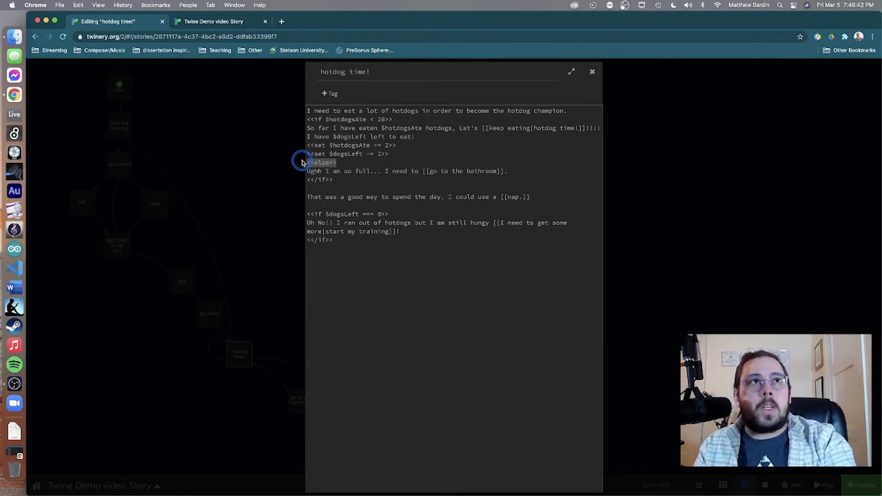
{"action": "left_click", "coordinate": [512, 173]}
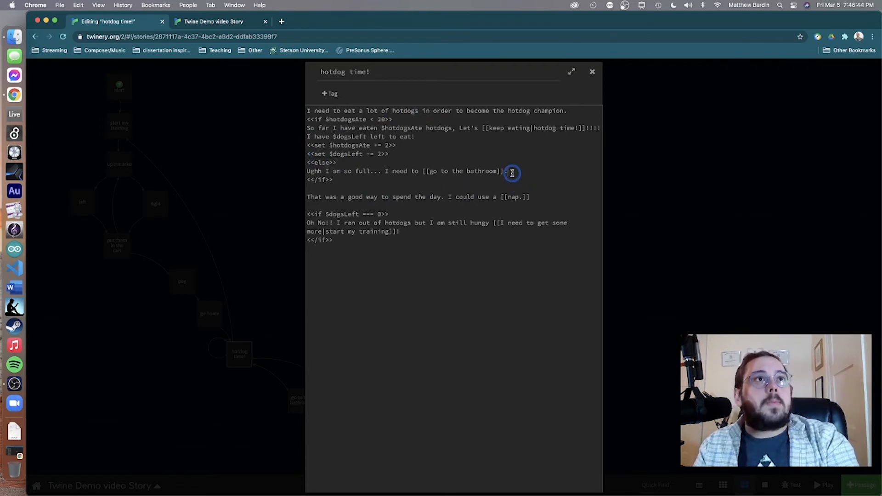
{"action": "left_click_drag", "start_coordinate": [502, 172], "coordinate": [304, 172]}
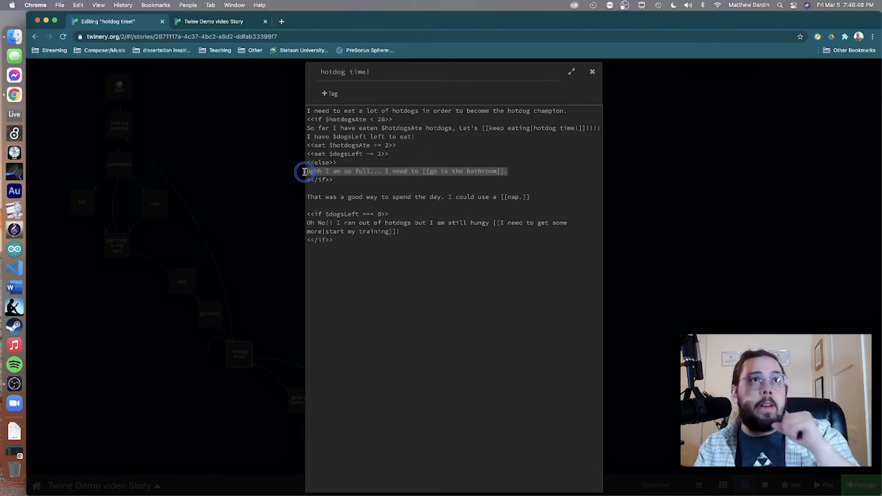
{"action": "left_click", "coordinate": [627, 183]}
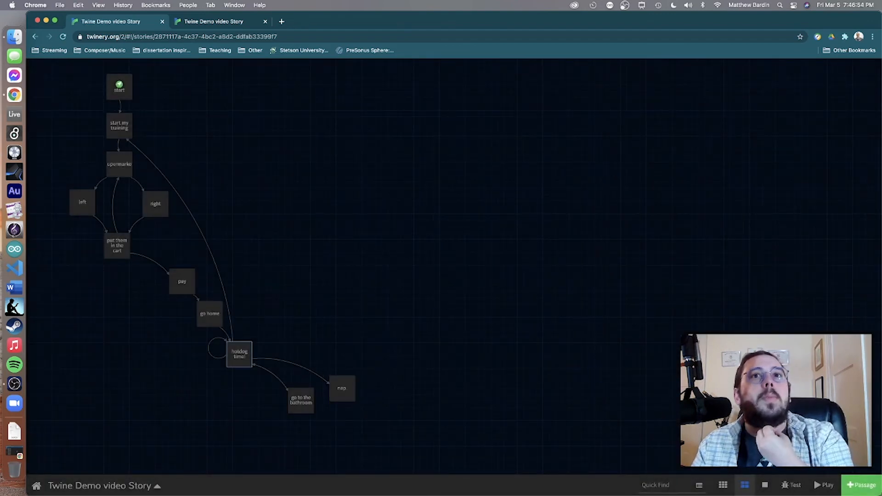
- Play the story and continue from the payment passage through going home to the hotdog eating passage
{"action": "left_click", "coordinate": [821, 486]}
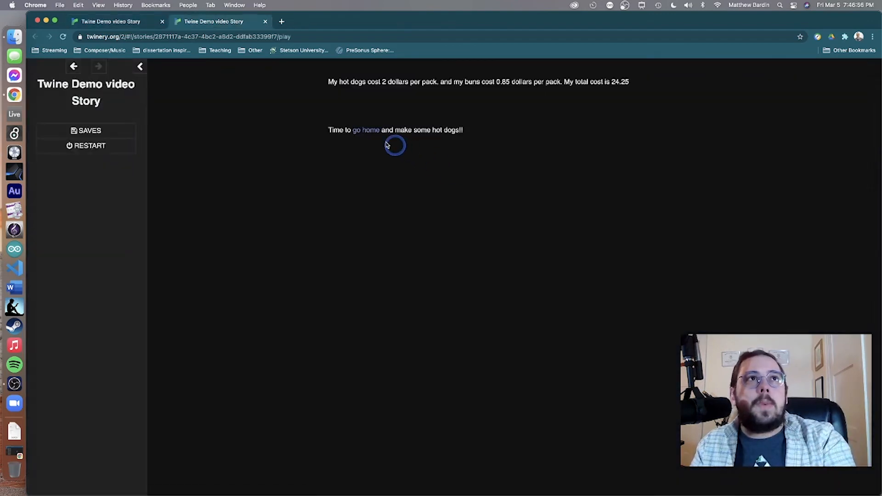
{"action": "left_click", "coordinate": [364, 131]}
{"action": "left_click", "coordinate": [394, 83]}
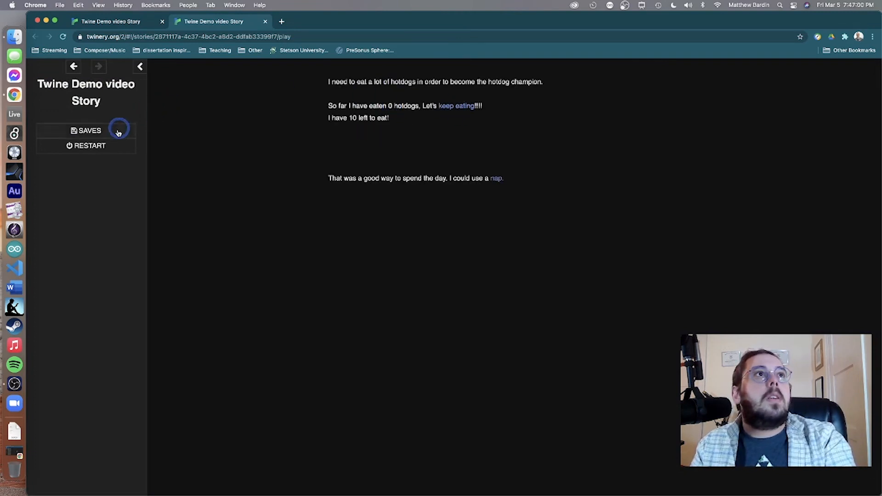
- Restart the played story, go through training to the supermarket, choose the hot dogs and put them in the cart
{"action": "left_click", "coordinate": [110, 146]}
{"action": "left_click", "coordinate": [358, 128]}
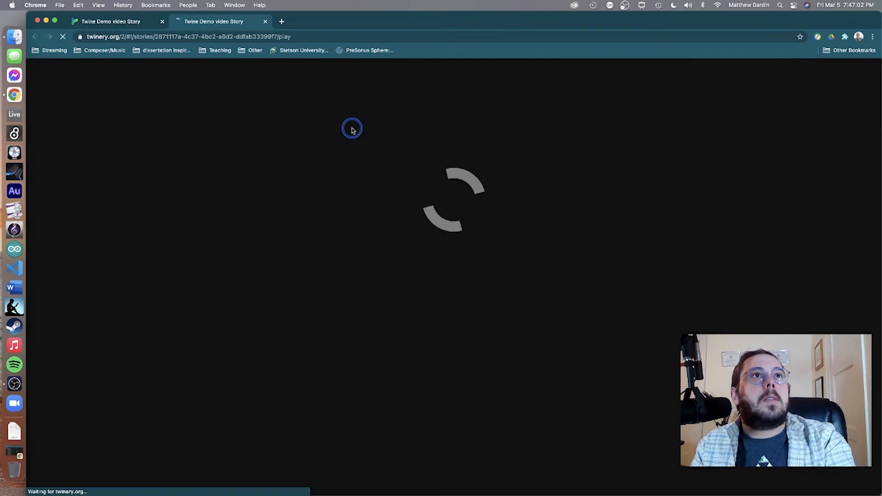
{"action": "left_click", "coordinate": [382, 130]}
{"action": "left_click", "coordinate": [381, 106]}
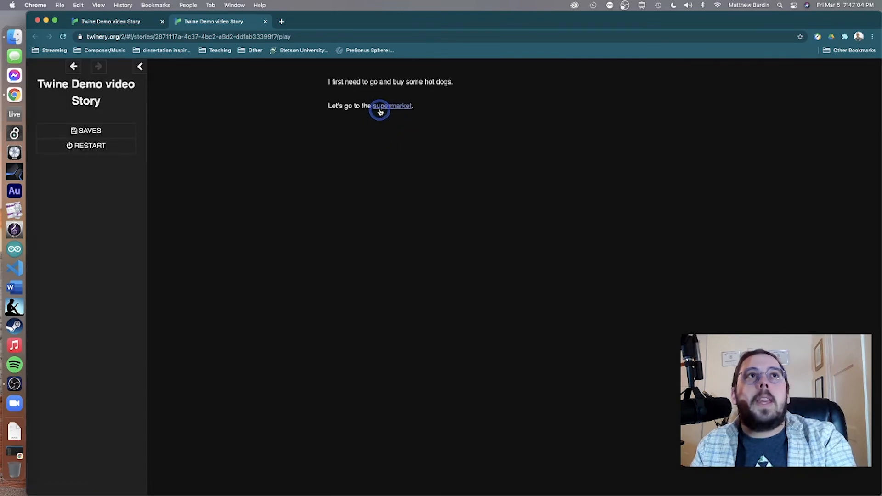
{"action": "left_click", "coordinate": [394, 108]}
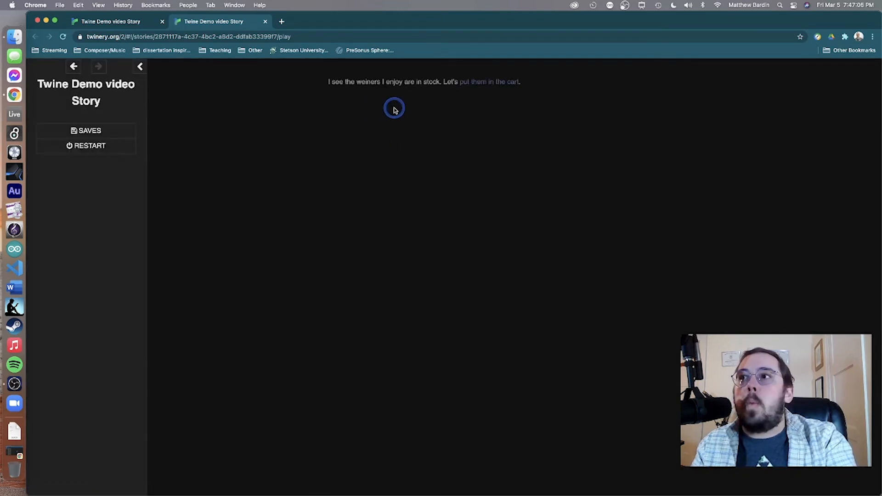
{"action": "left_click", "coordinate": [475, 82]}
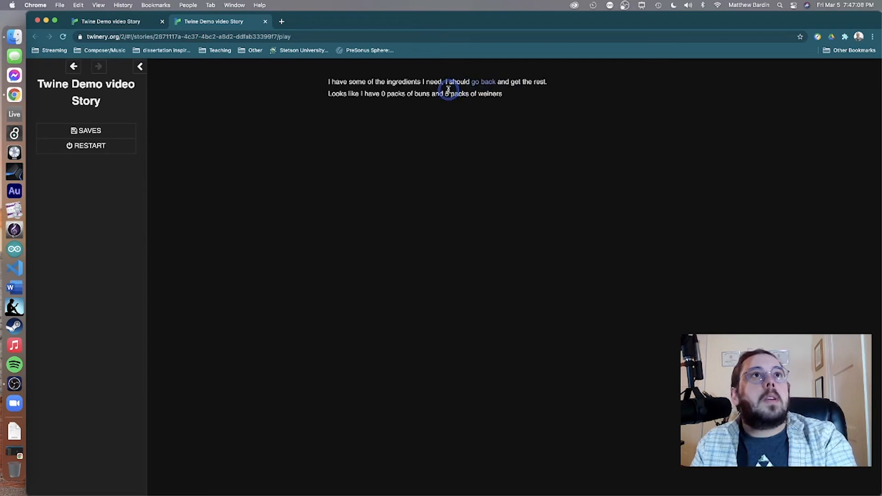
- Go back to the supermarket and add hot dogs to the cart a second time
{"action": "left_click", "coordinate": [477, 83]}
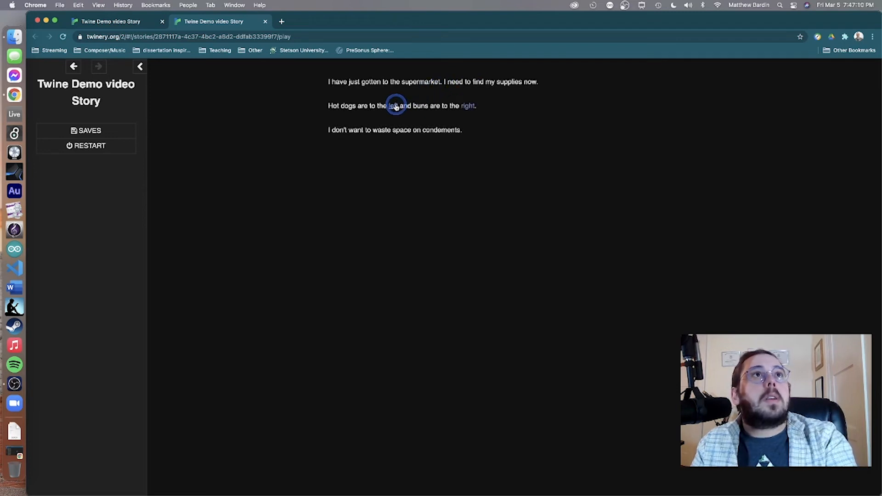
{"action": "left_click", "coordinate": [395, 105]}
{"action": "left_click", "coordinate": [486, 83]}
- Return to the supermarket for the buns, put them in the cart and proceed to pay
{"action": "left_click", "coordinate": [490, 83]}
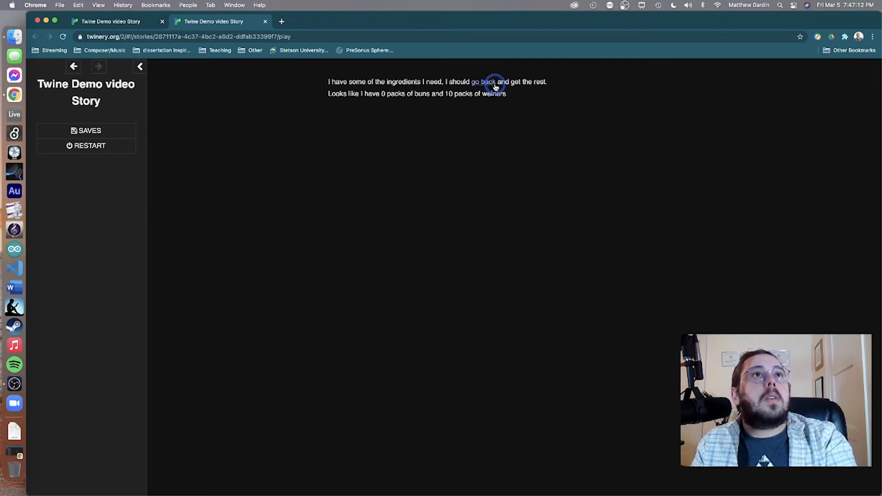
{"action": "left_click", "coordinate": [465, 106]}
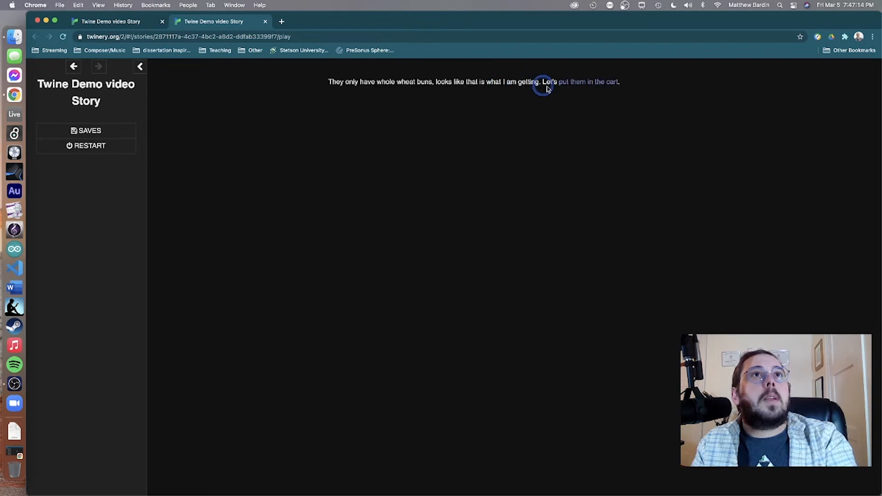
{"action": "left_click", "coordinate": [569, 85]}
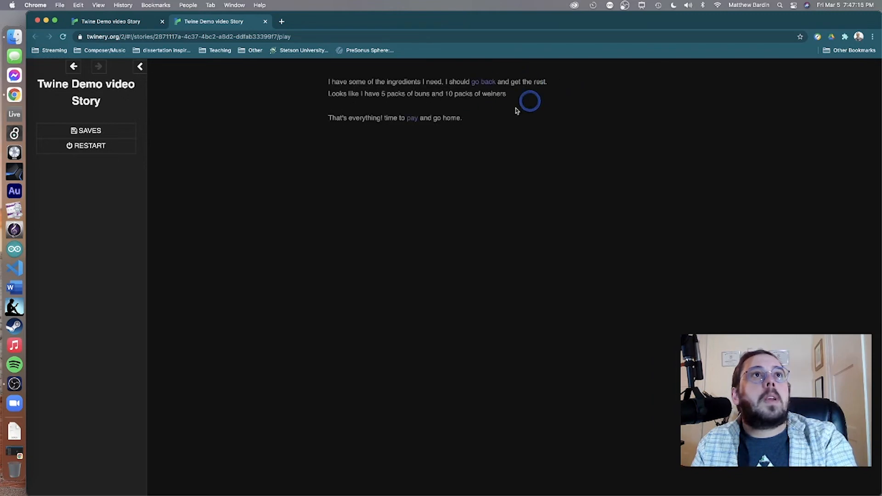
{"action": "left_click", "coordinate": [412, 119]}
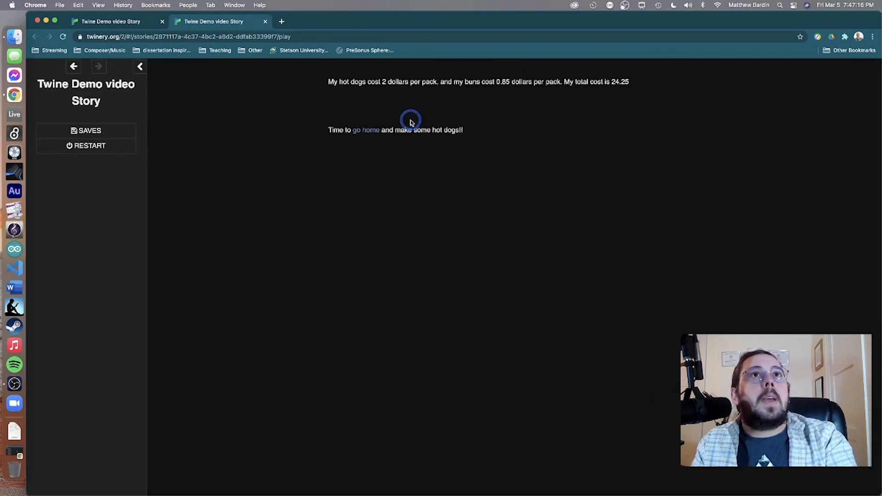
- Go home in the played story, start hotdog time and keep eating until the option to get more hotdogs is offered
{"action": "left_click", "coordinate": [360, 130]}
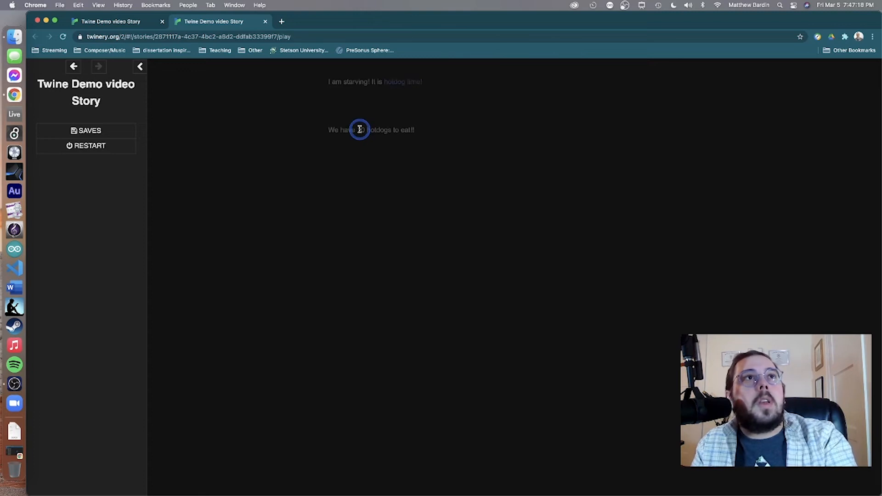
{"action": "left_click", "coordinate": [401, 84]}
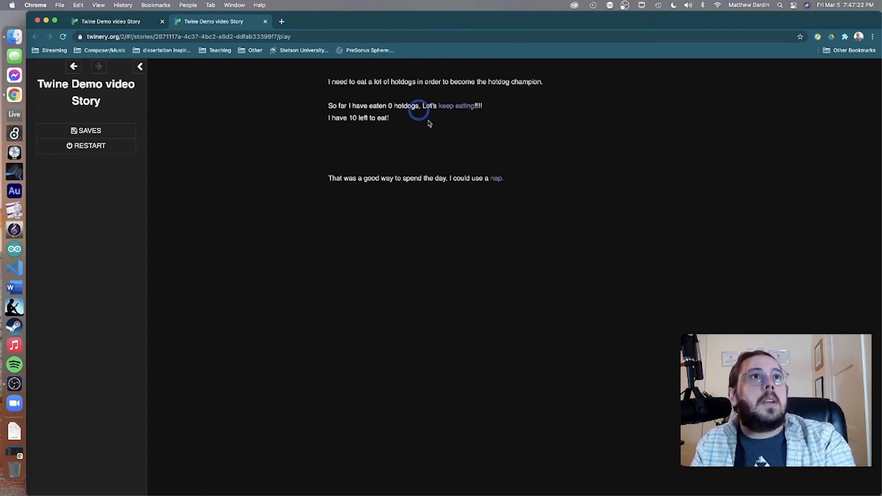
{"action": "double_click", "coordinate": [452, 109]}
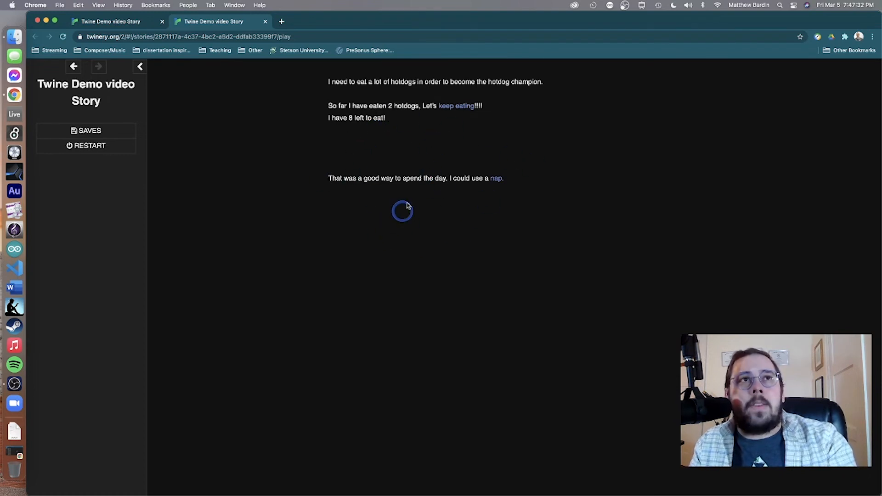
{"action": "double_click", "coordinate": [450, 107]}
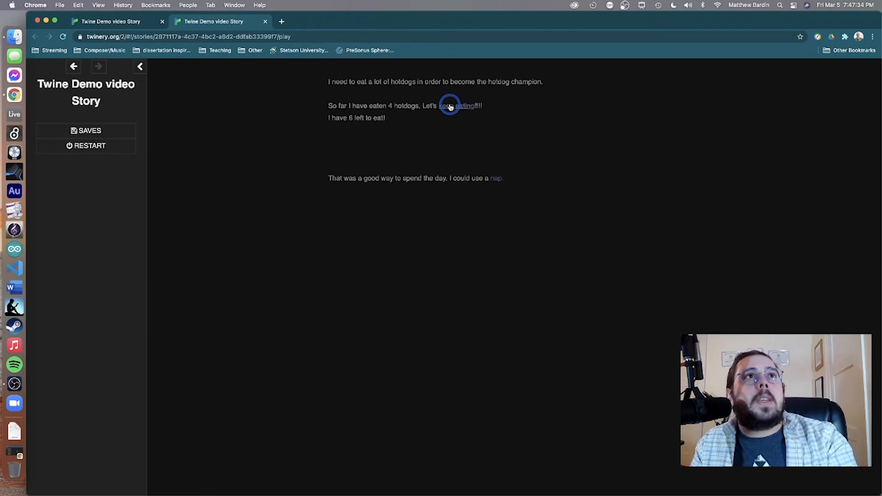
{"action": "double_click", "coordinate": [468, 107]}
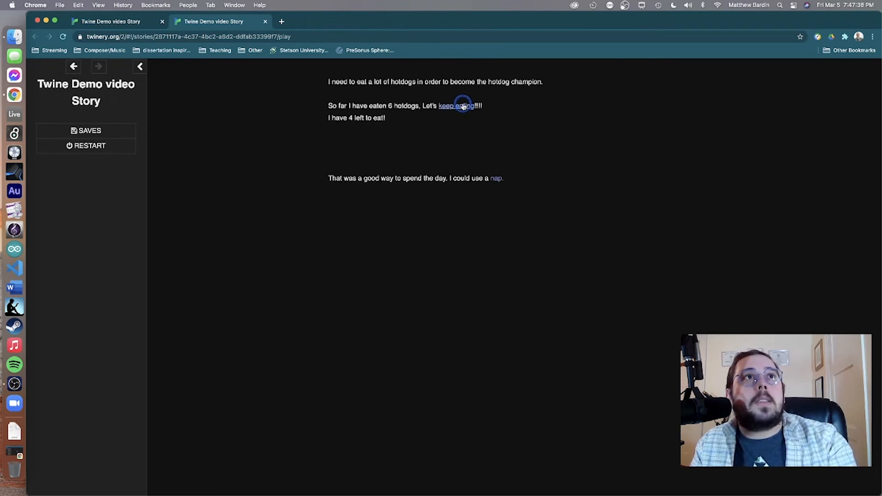
{"action": "double_click", "coordinate": [464, 106]}
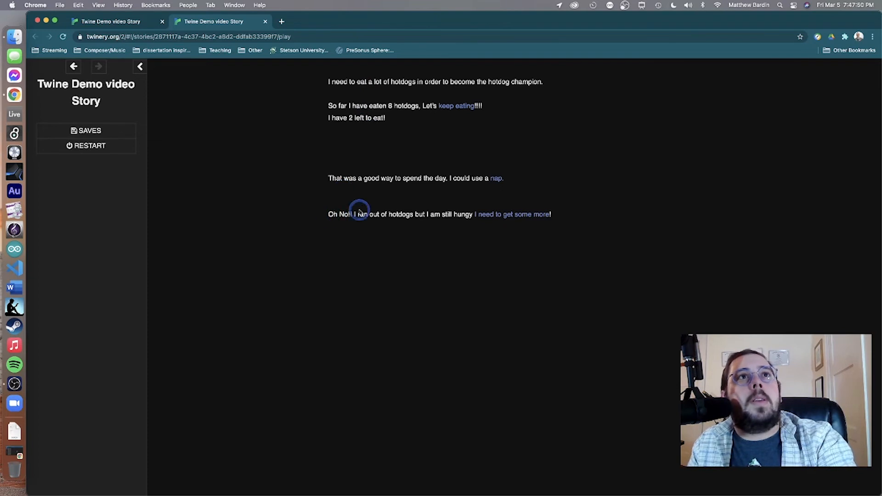
- Leave to get more hotdogs, return to the supermarket and put the buns in the cart
{"action": "left_click", "coordinate": [505, 217]}
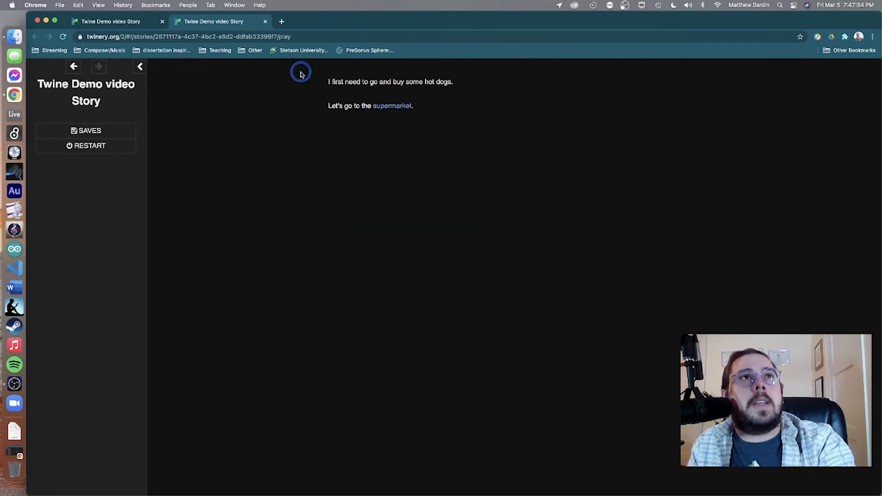
{"action": "left_click", "coordinate": [390, 111]}
{"action": "left_click", "coordinate": [463, 108]}
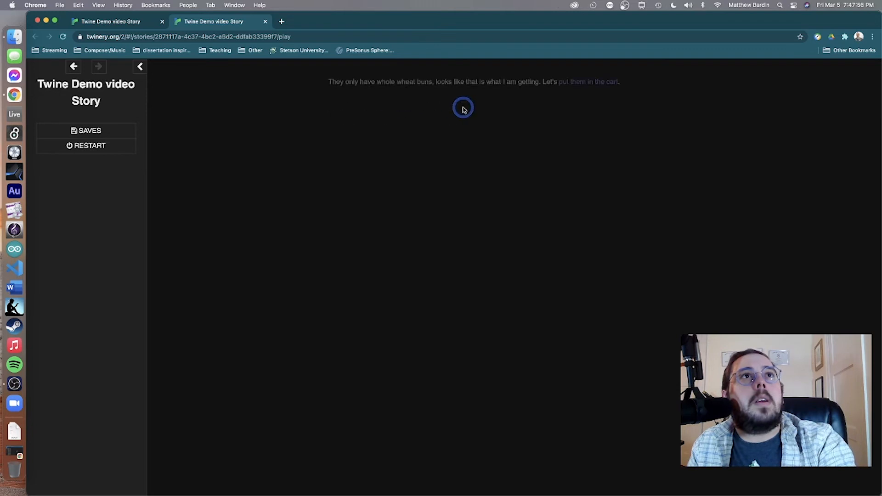
{"action": "left_click", "coordinate": [573, 85]}
- Go back to the supermarket twice, putting hot dogs in the cart on the first trip and buns on the second
{"action": "left_click", "coordinate": [478, 83]}
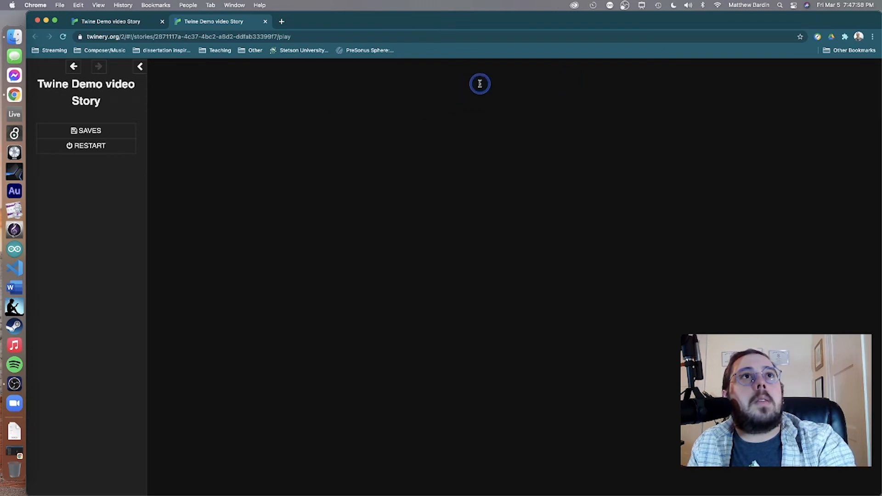
{"action": "left_click", "coordinate": [393, 107]}
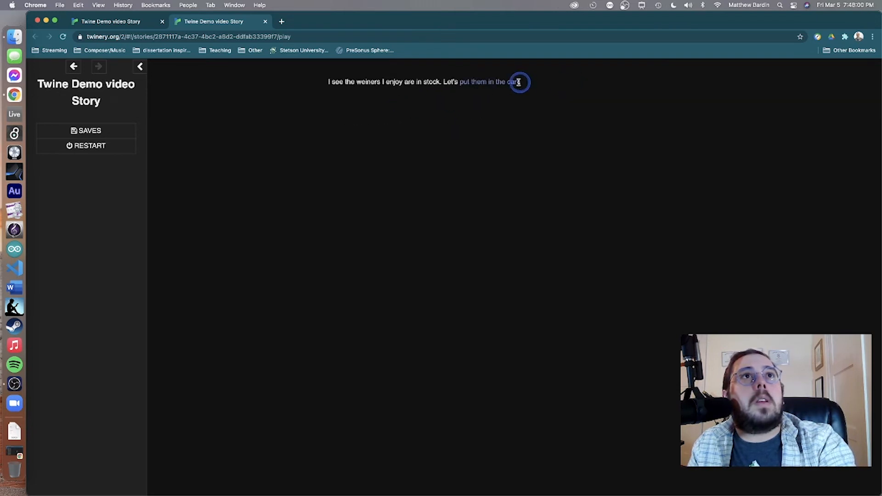
{"action": "left_click", "coordinate": [511, 84]}
{"action": "left_click", "coordinate": [478, 82]}
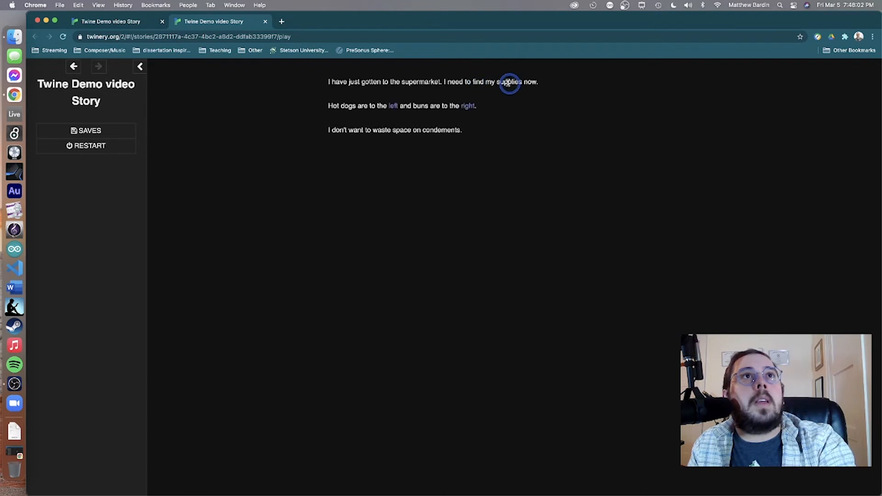
{"action": "left_click", "coordinate": [468, 107]}
{"action": "left_click", "coordinate": [564, 84]}
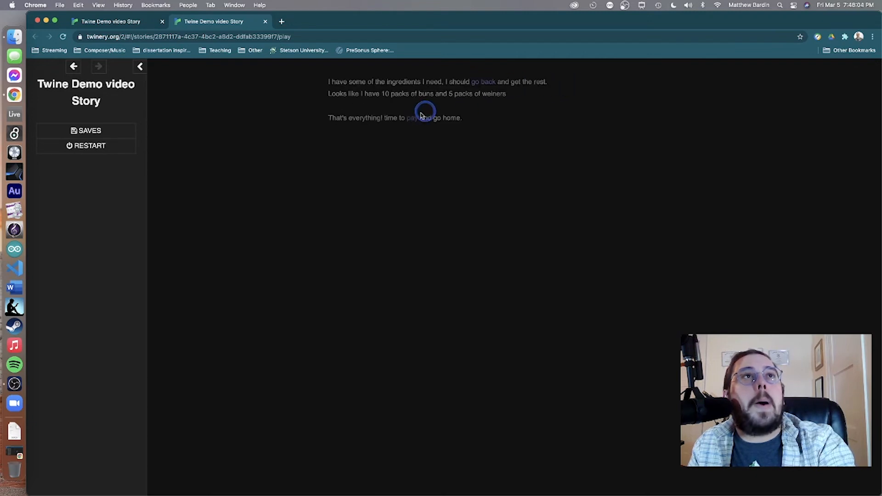
- Return to the supermarket once more and put a second lot of hot dogs in the cart
{"action": "left_click", "coordinate": [480, 82]}
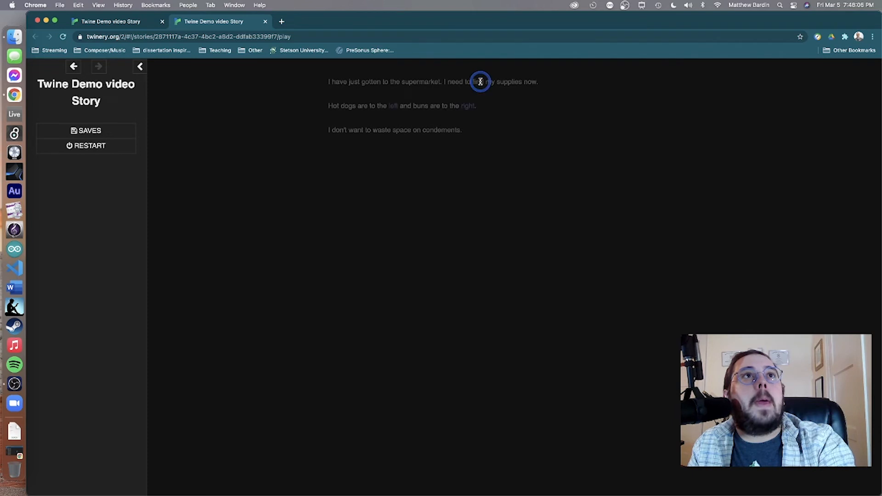
{"action": "left_click", "coordinate": [391, 115]}
{"action": "left_click", "coordinate": [490, 84]}
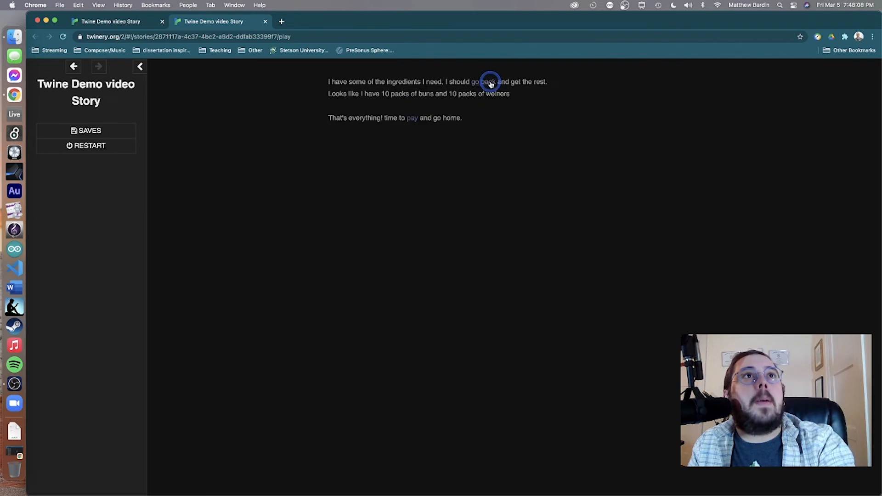
- Pay for the groceries, go home and continue to the hotdog eating passage
{"action": "left_click", "coordinate": [412, 118]}
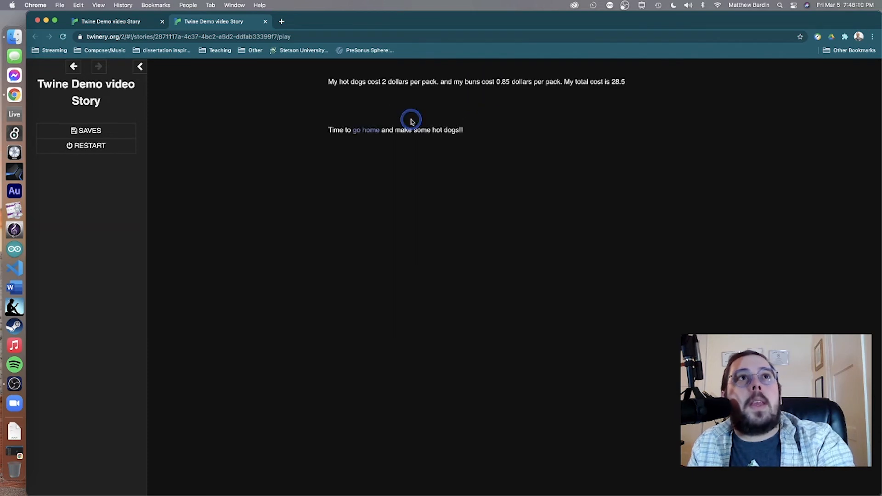
{"action": "left_click", "coordinate": [363, 131]}
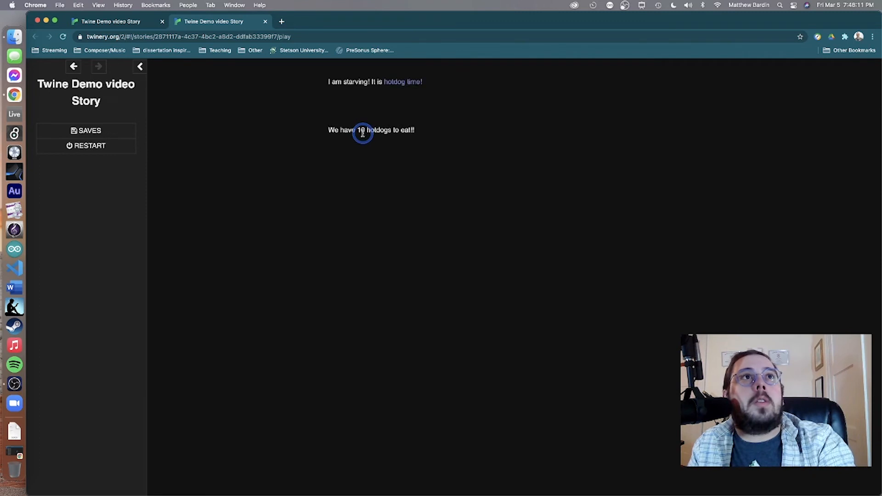
{"action": "left_click", "coordinate": [401, 86]}
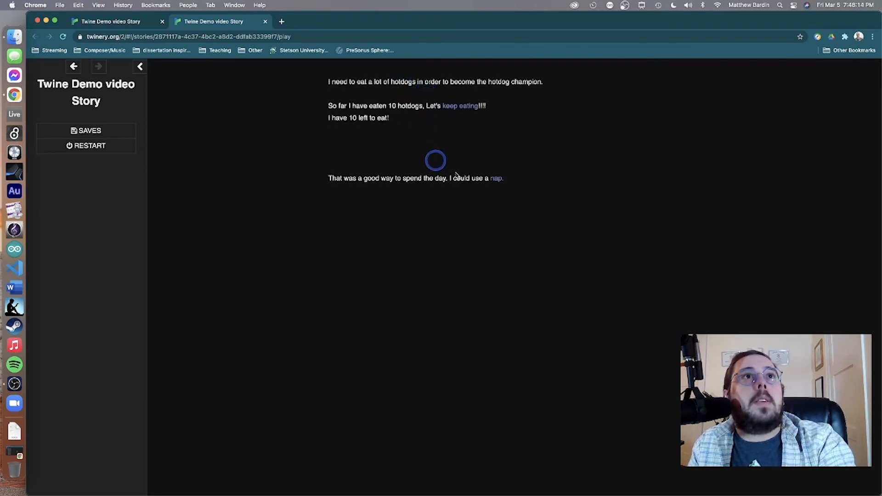
- Keep eating until the bathroom option is offered, go to the bathroom and return to hotdog time
{"action": "left_click", "coordinate": [456, 107]}
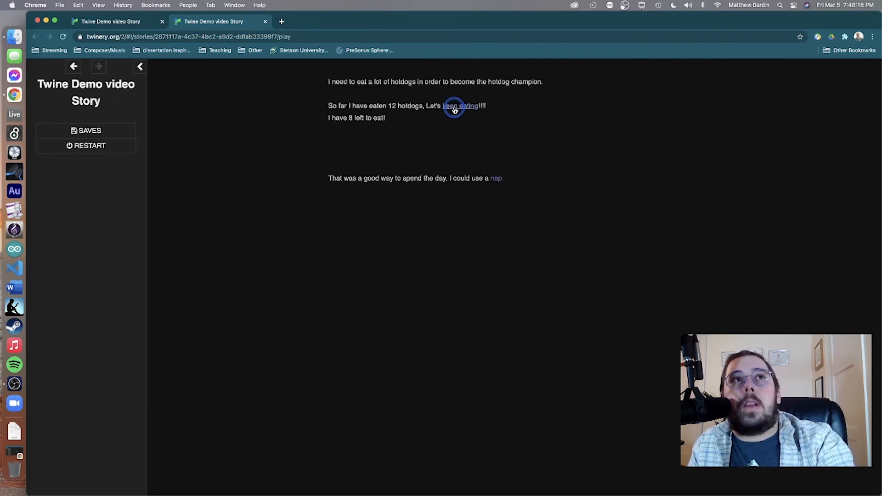
{"action": "left_click", "coordinate": [458, 107]}
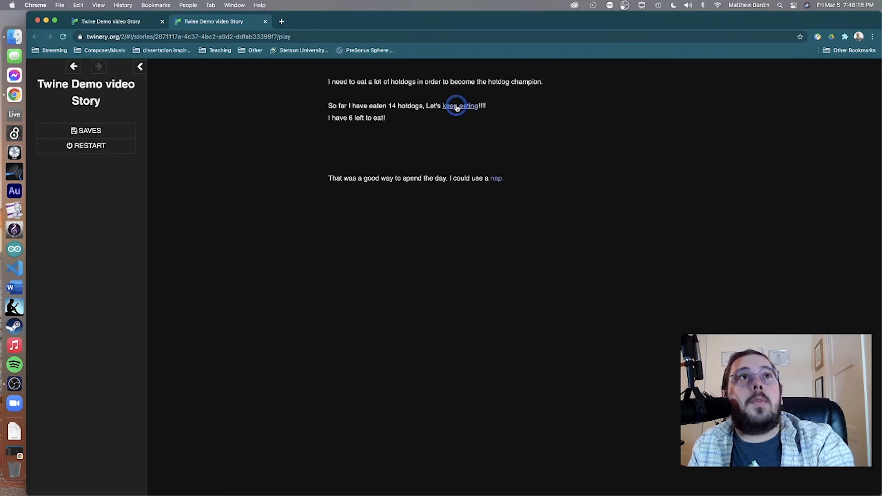
{"action": "left_click", "coordinate": [457, 108]}
{"action": "left_click", "coordinate": [456, 108]}
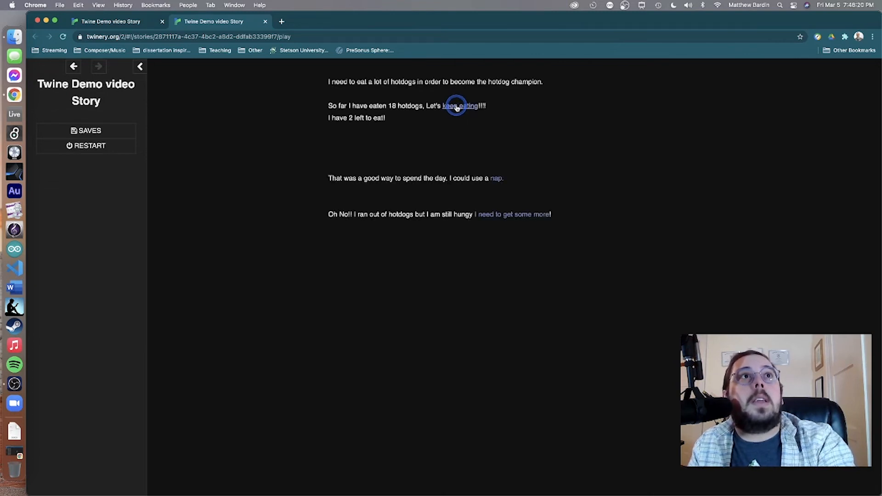
{"action": "left_click", "coordinate": [457, 107]}
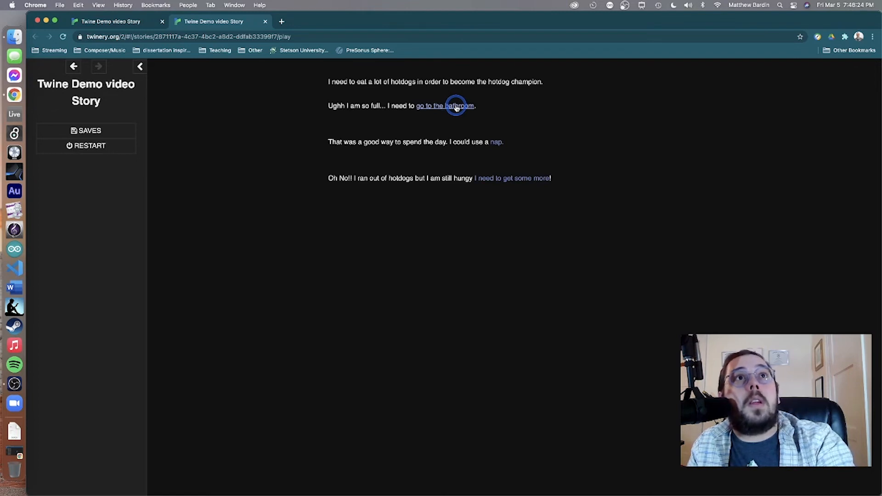
{"action": "left_click", "coordinate": [457, 108]}
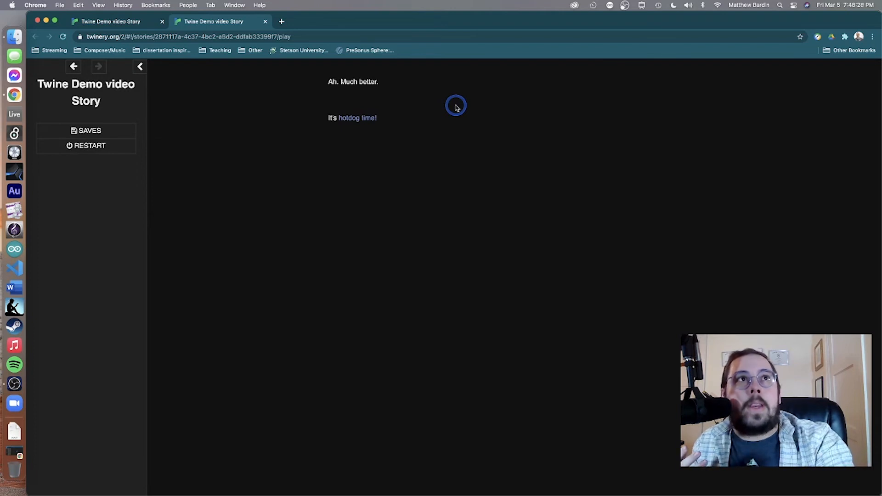
{"action": "left_click", "coordinate": [361, 120]}
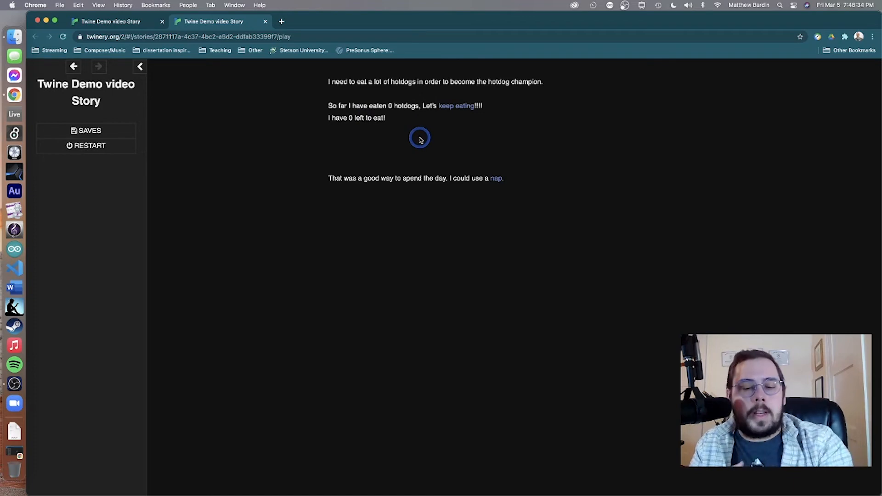
- In the story editor, change the "hotdog time!" passage's out-of-hotdogs condition to $dogsLeft >= 0
{"action": "left_click", "coordinate": [97, 23]}
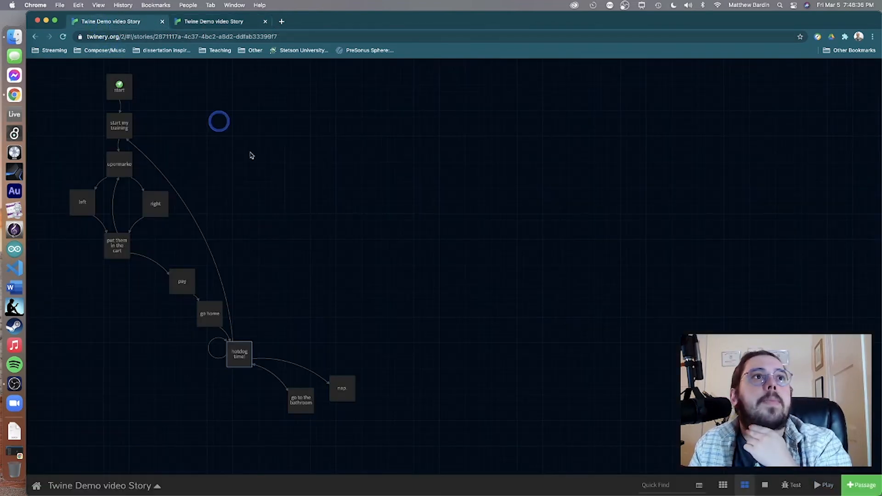
{"action": "double_click", "coordinate": [239, 356]}
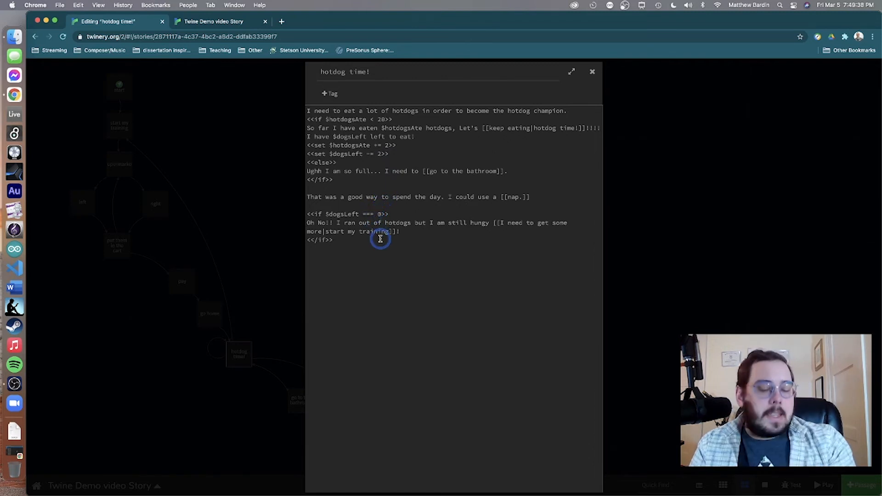
{"action": "key", "text": "BackSpace"}
{"action": "key", "text": "BackSpace"}
{"action": "key", "text": "BackSpace"}
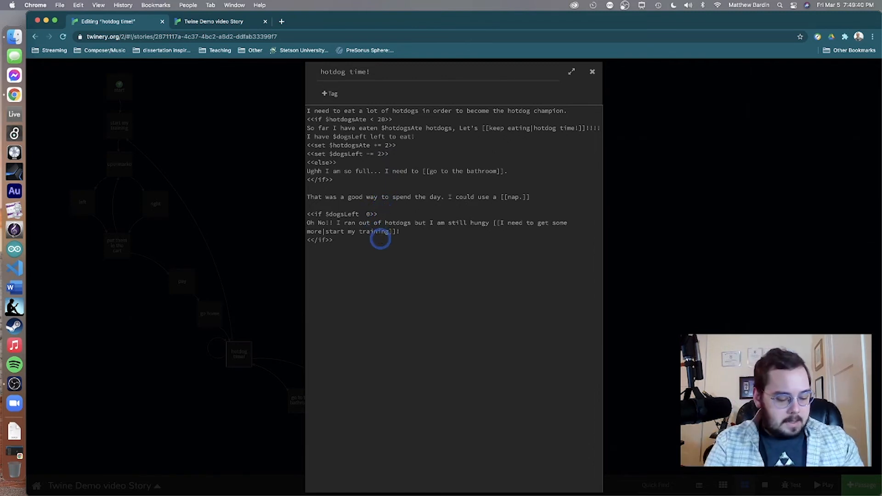
{"action": "type", "text": ">="}
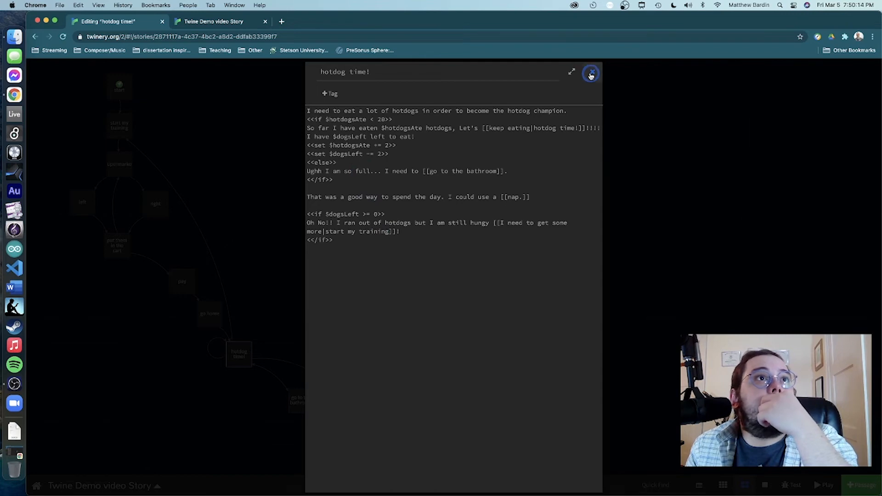
{"action": "left_click", "coordinate": [592, 72]}
- Add the line <<set $bathCounter +=1>> at the end of the "go to the bathroom" passage and close the passage
{"action": "double_click", "coordinate": [300, 400]}
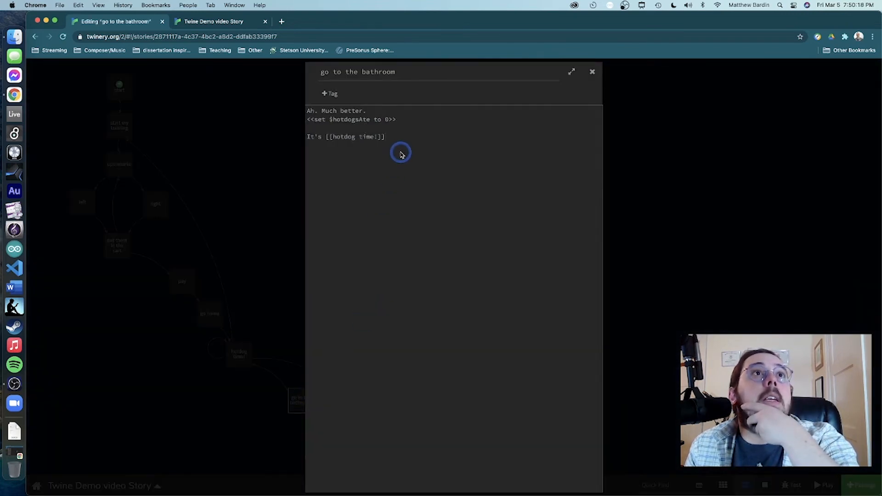
{"action": "key", "text": "Return"}
{"action": "type", "text": "<<"}
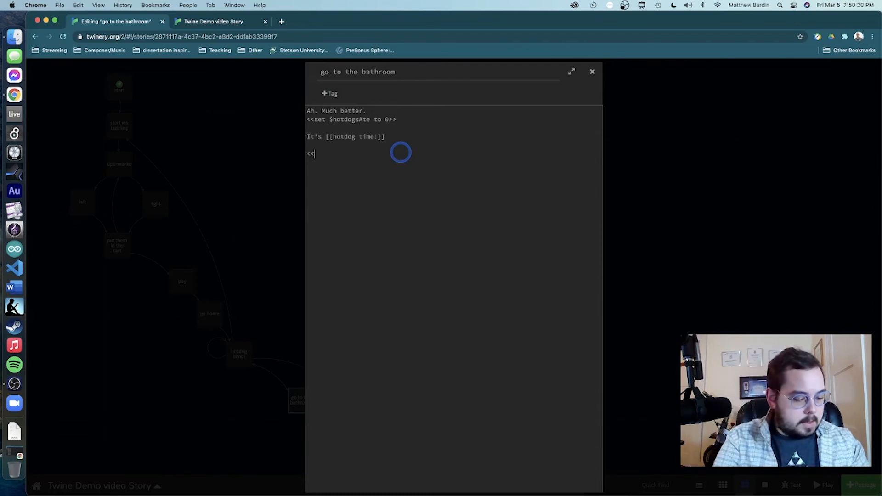
{"action": "type", "text": "set $"}
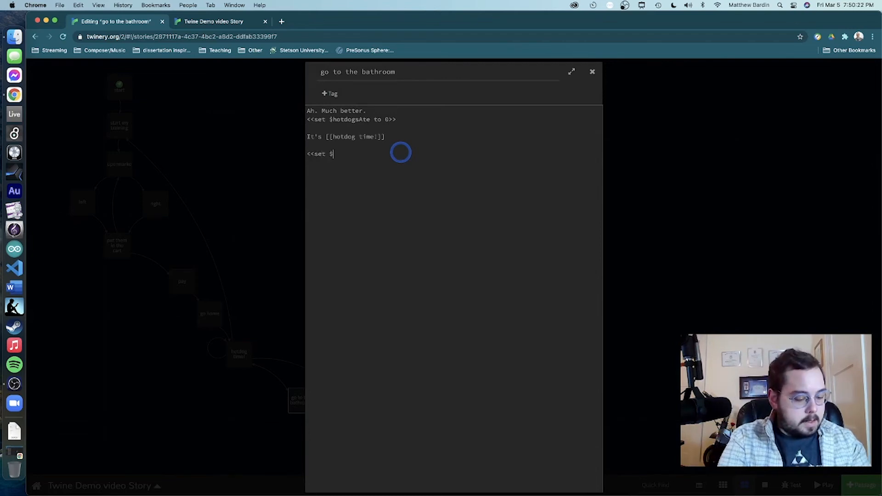
{"action": "type", "text": "bathCounter"}
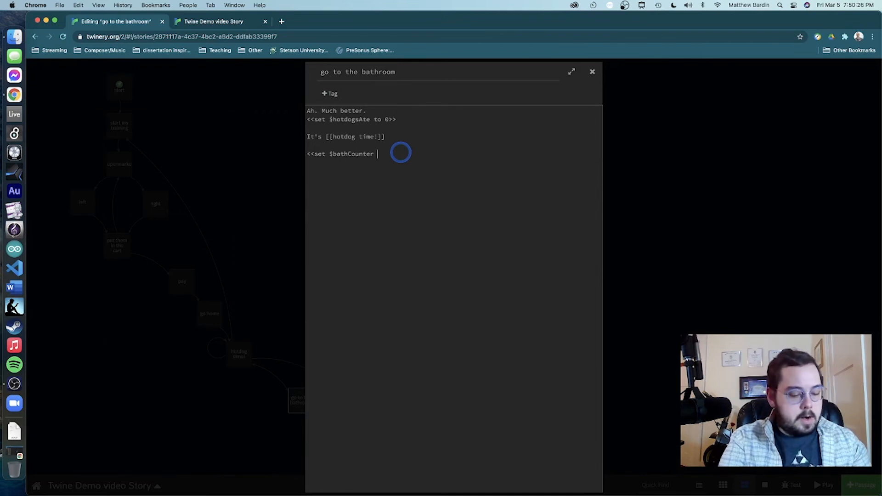
{"action": "type", "text": " to"}
{"action": "key", "text": "BackSpace"}
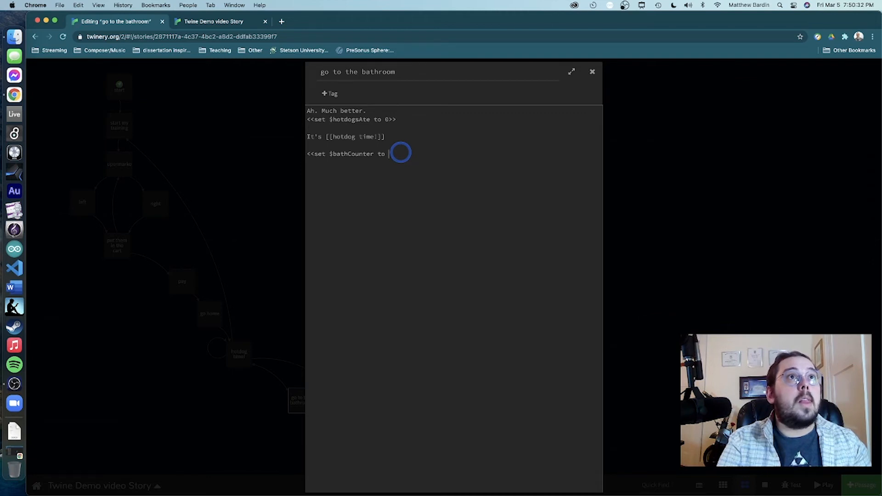
{"action": "key", "text": "BackSpace"}
{"action": "key", "text": "BackSpace"}
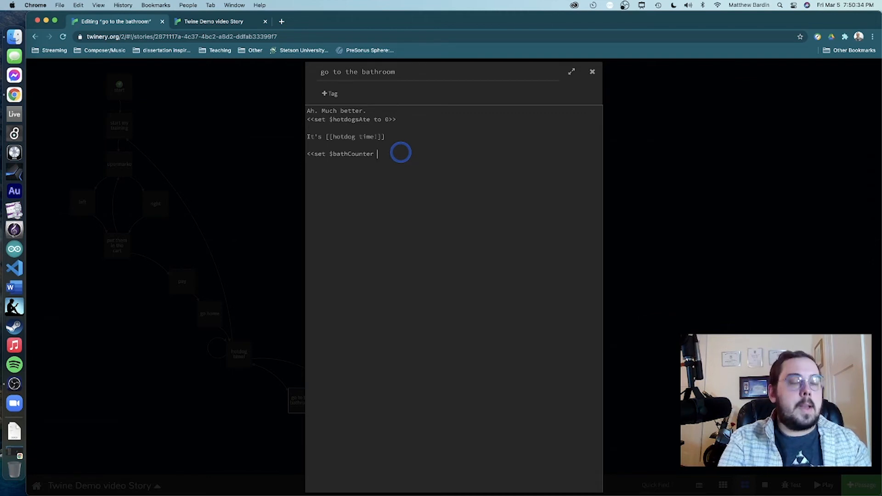
{"action": "type", "text": "+"}
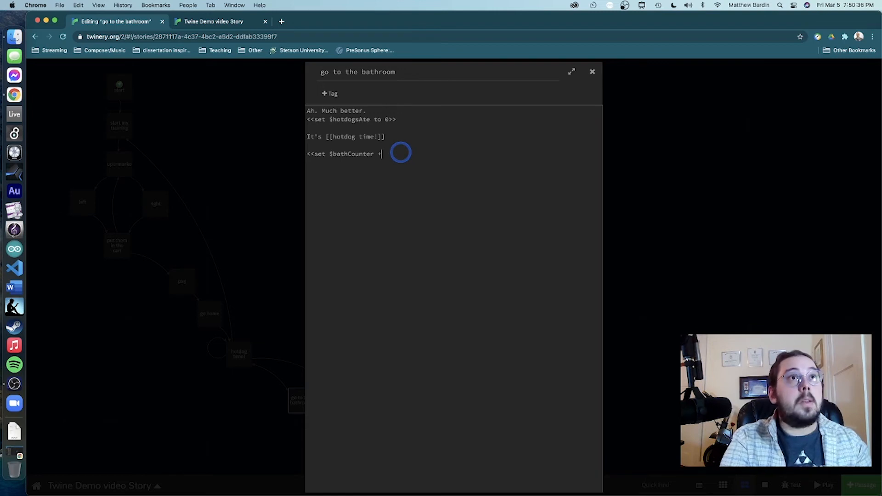
{"action": "type", "text": "=1"}
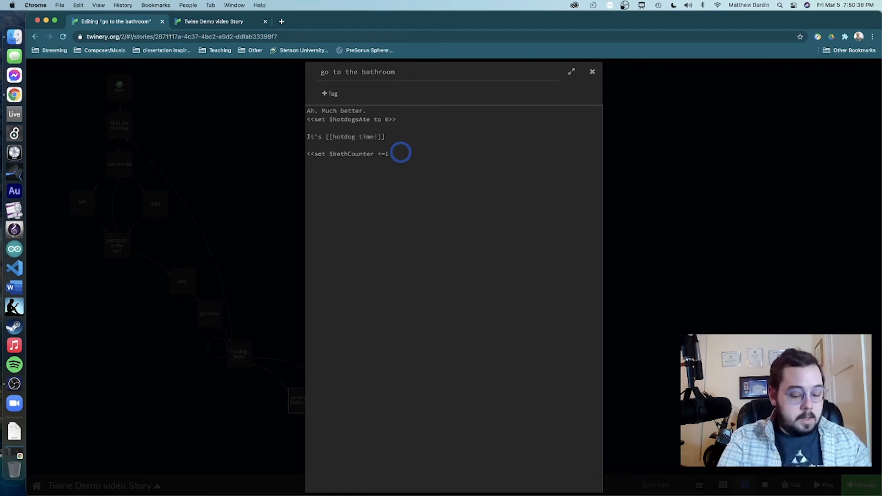
{"action": "type", "text": ">>"}
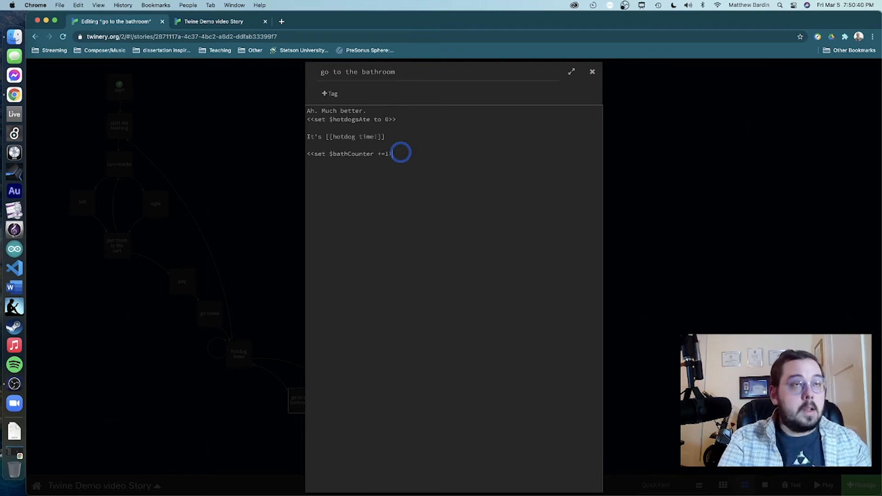
{"action": "left_click", "coordinate": [650, 242]}
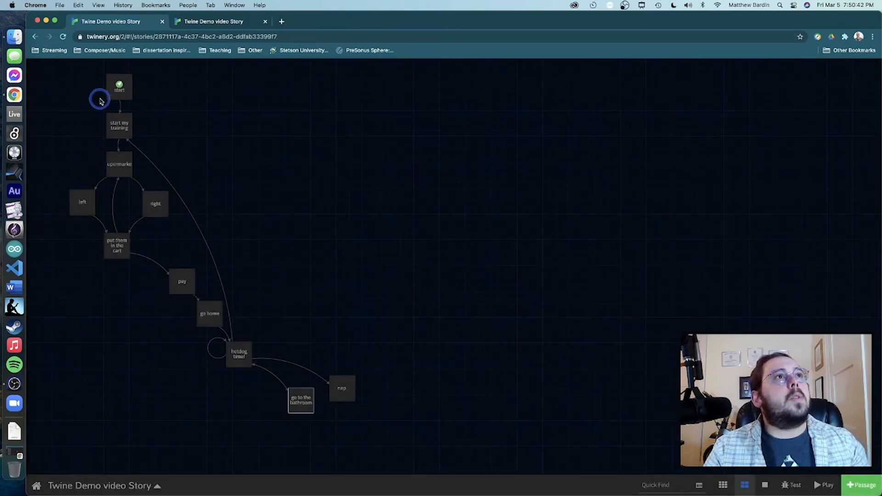
- In the "start" passage, replace the $mood assignment with <<set $bathCounter to 0>> and close the passage
{"action": "left_click", "coordinate": [110, 96]}
{"action": "double_click", "coordinate": [109, 95]}
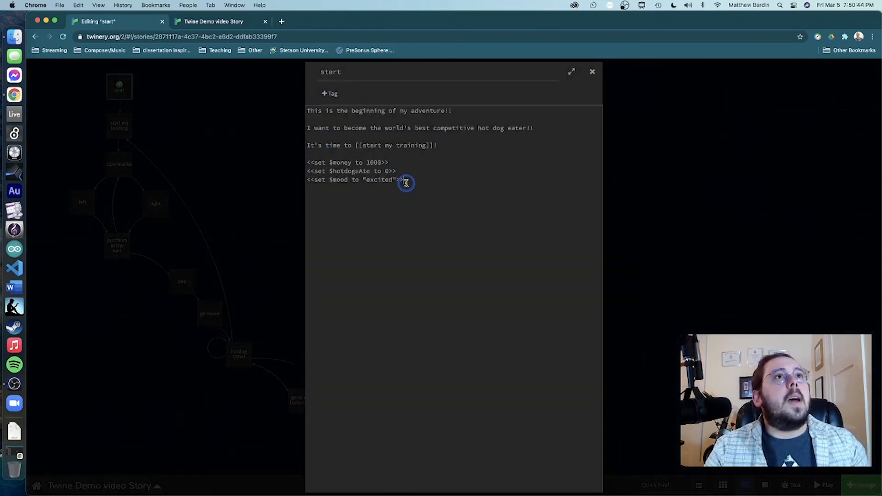
{"action": "left_click_drag", "start_coordinate": [404, 181], "coordinate": [314, 179]}
{"action": "left_click_drag", "start_coordinate": [308, 179], "coordinate": [331, 182]}
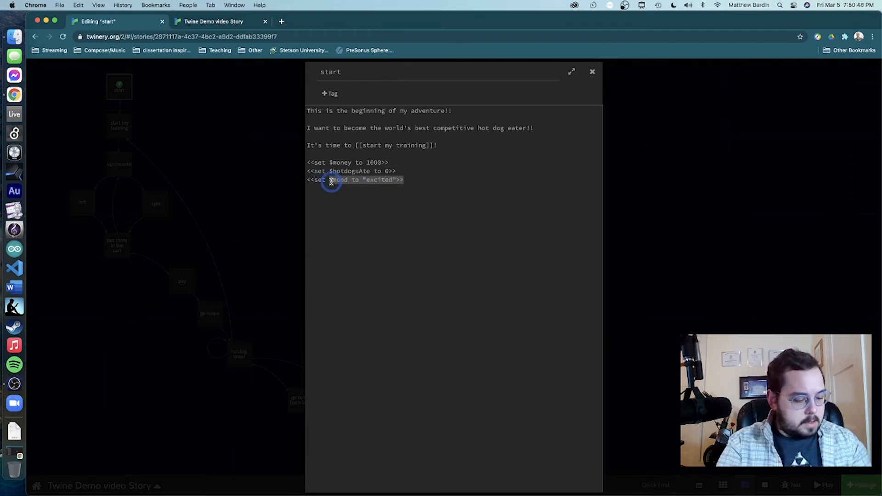
{"action": "type", "text": "$bathCounte"}
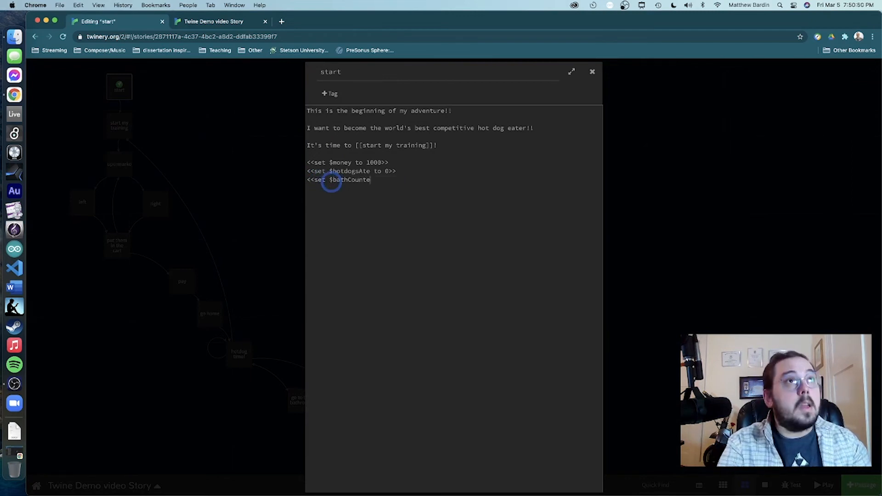
{"action": "type", "text": "r to 0"}
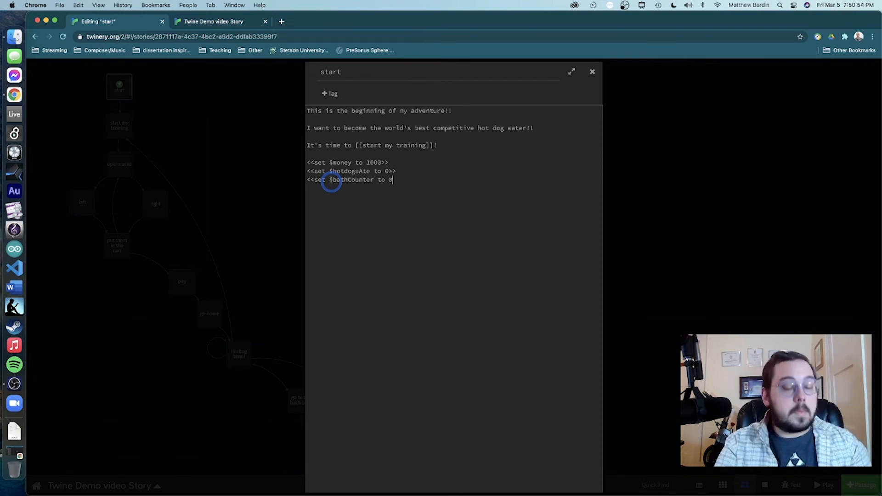
{"action": "type", "text": ">>"}
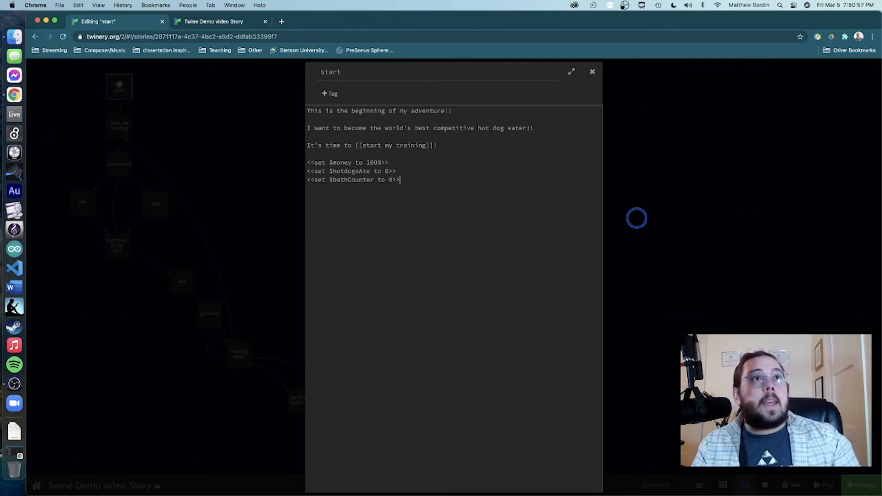
{"action": "left_click", "coordinate": [637, 218]}
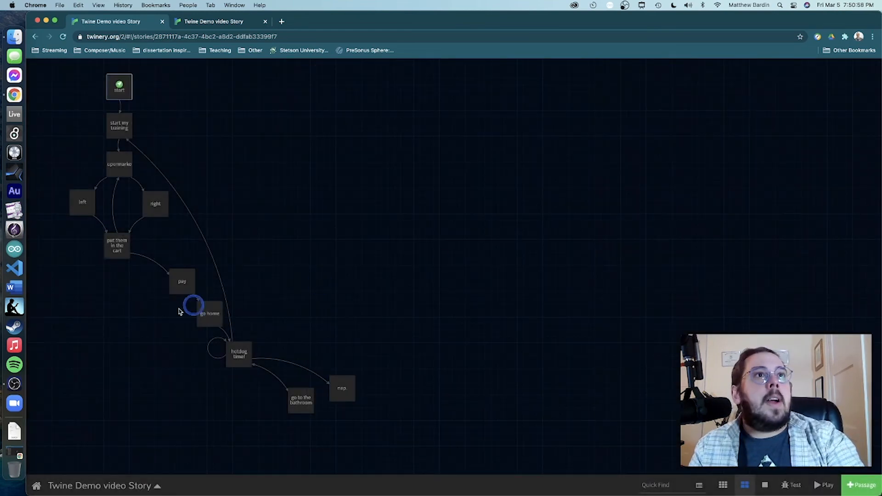
- In the "hotdog time!" passage, cut the <</if>> that closes the first condition after the bathroom link
{"action": "double_click", "coordinate": [229, 360]}
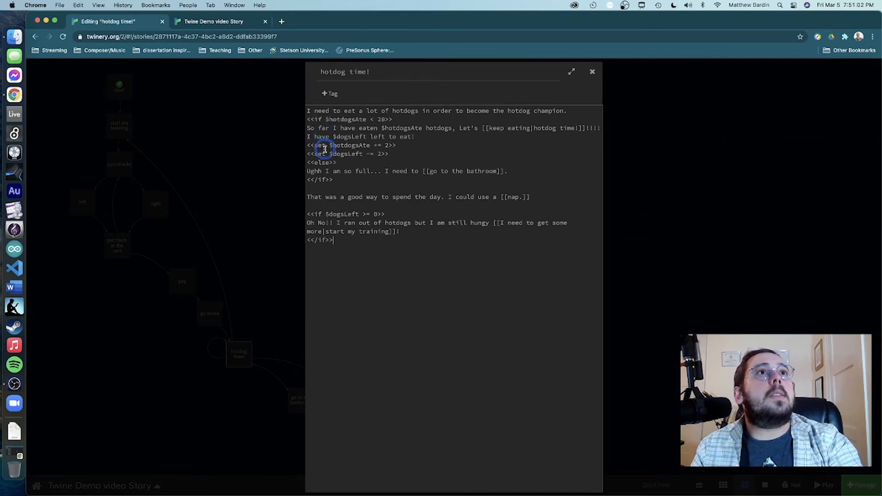
{"action": "left_click", "coordinate": [330, 163]}
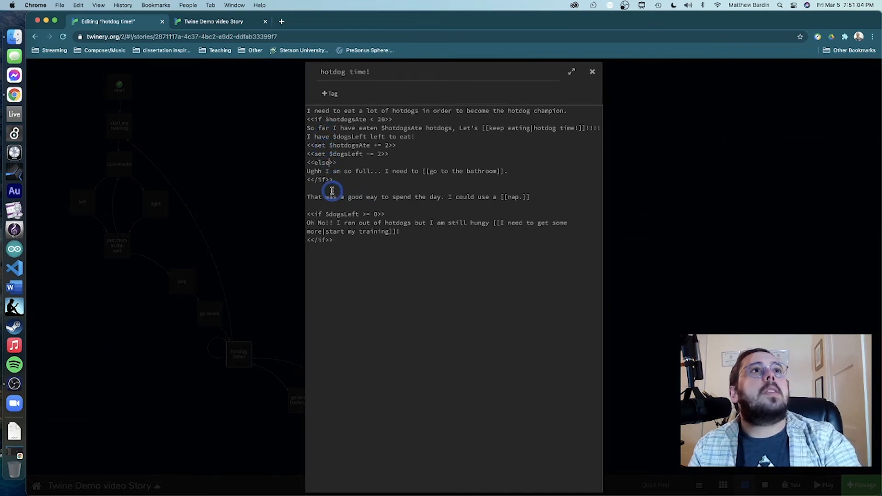
{"action": "left_click_drag", "start_coordinate": [335, 180], "coordinate": [307, 180]}
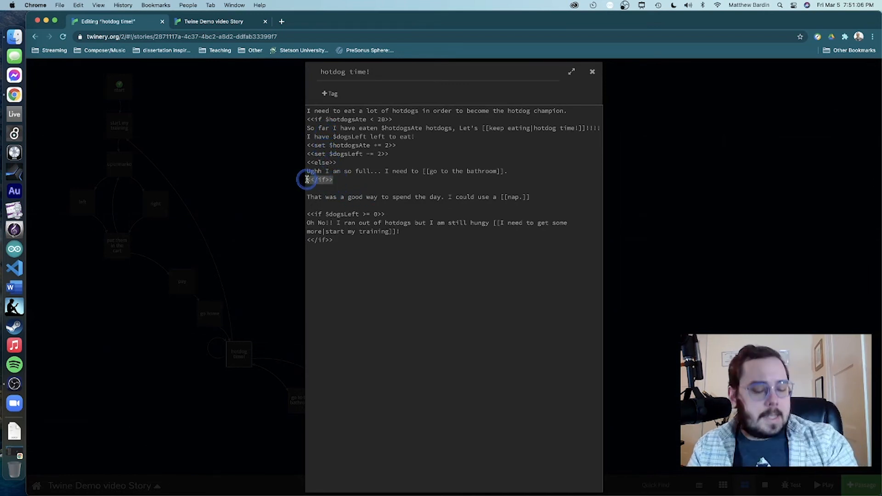
{"action": "key", "text": "super+x"}
- Change the <<else>> above the bathroom line to <<elseif $hotdogsAte <= 20>>
{"action": "left_click", "coordinate": [329, 162]}
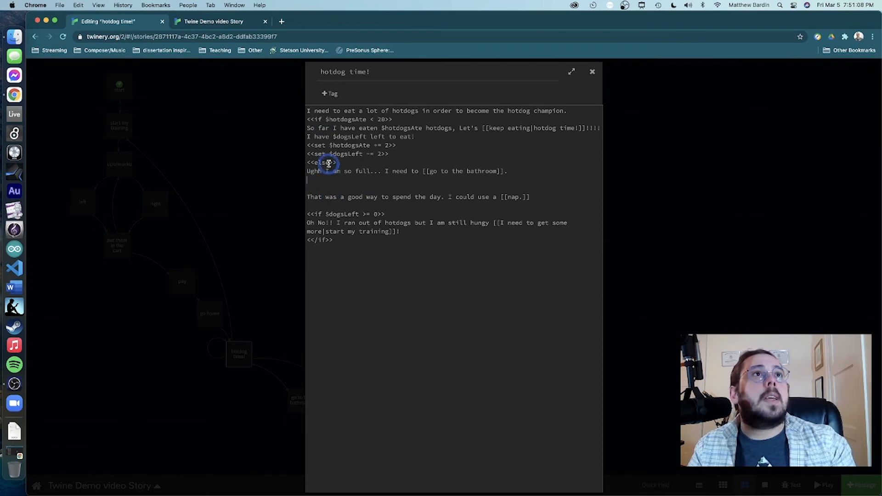
{"action": "type", "text": "if"}
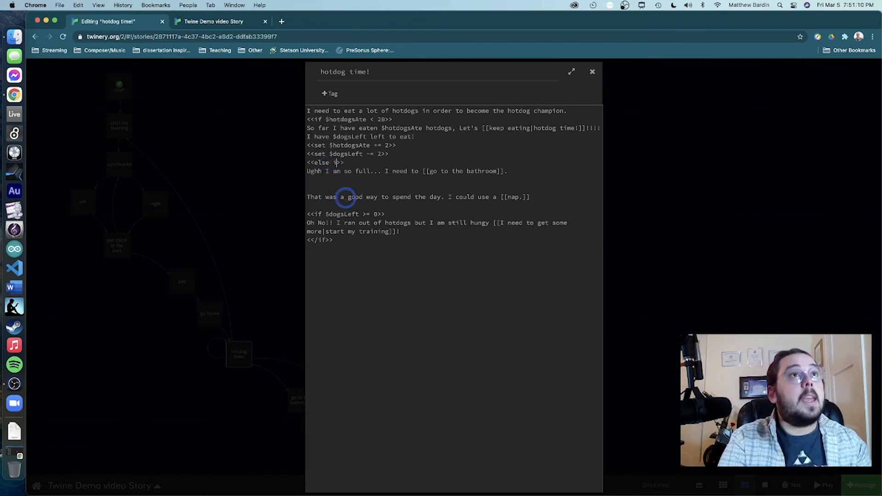
{"action": "key", "text": "BackSpace"}
{"action": "key", "text": "BackSpace"}
{"action": "key", "text": "BackSpace"}
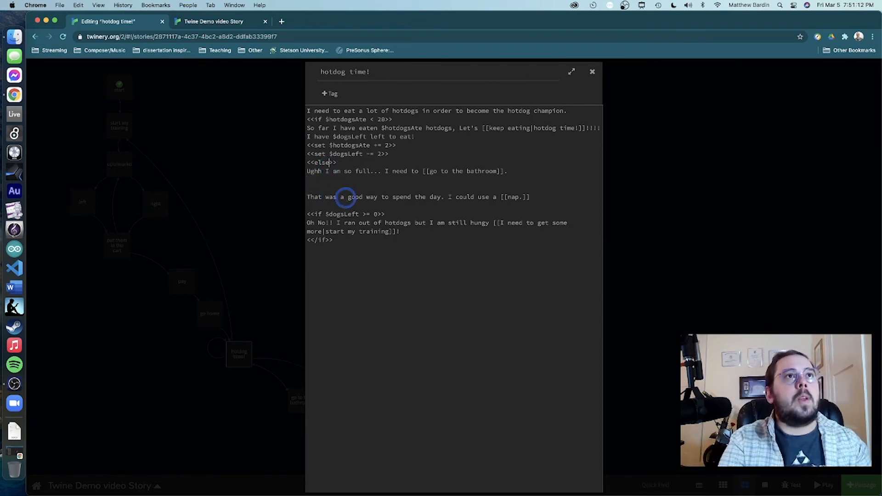
{"action": "type", "text": "if "}
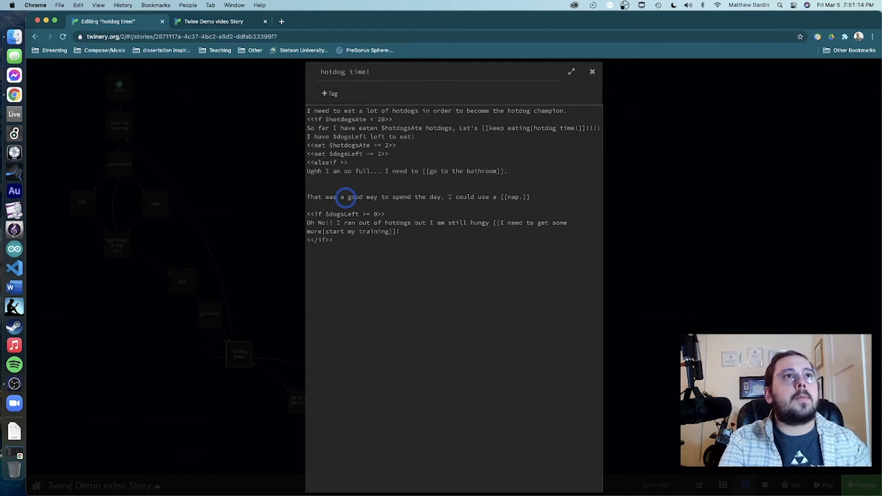
{"action": "type", "text": "$hot"}
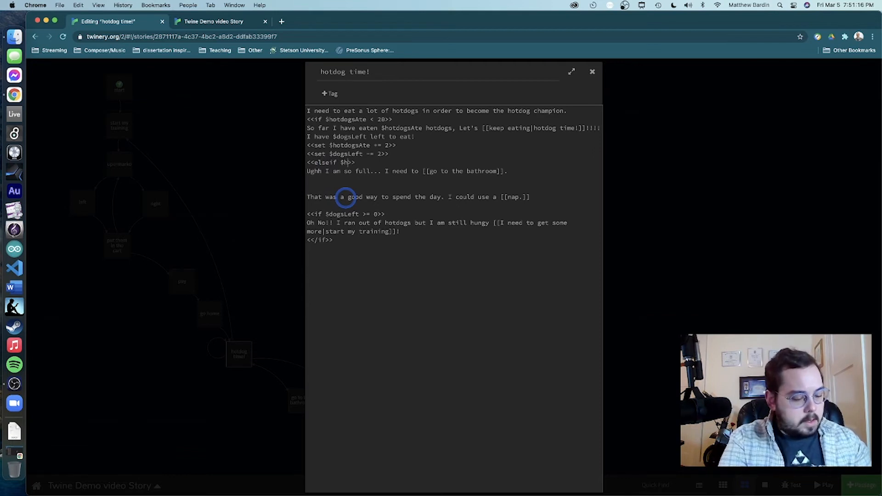
{"action": "type", "text": "dog"}
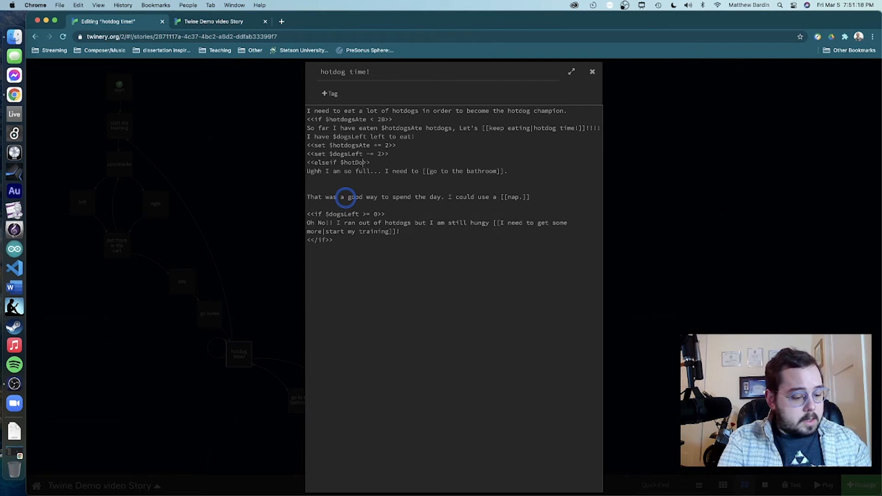
{"action": "key", "text": "BackSpace"}
{"action": "key", "text": "BackSpace"}
{"action": "key", "text": "BackSpace"}
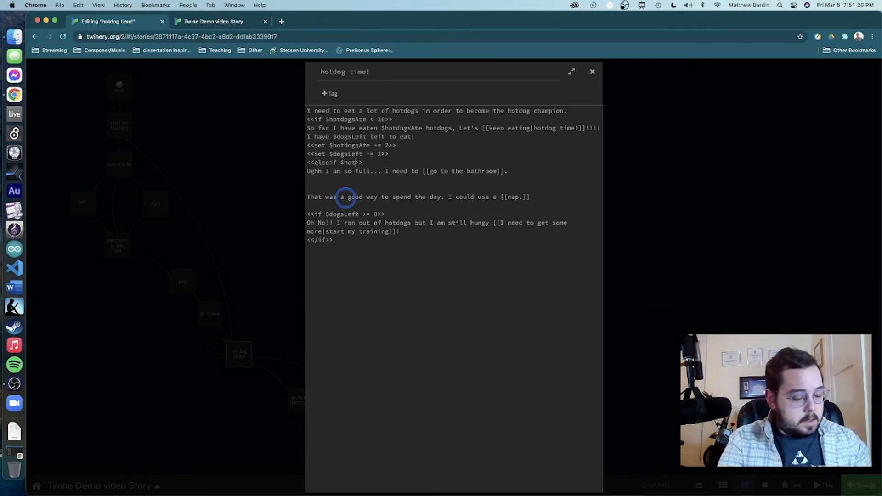
{"action": "type", "text": "dogsAte"}
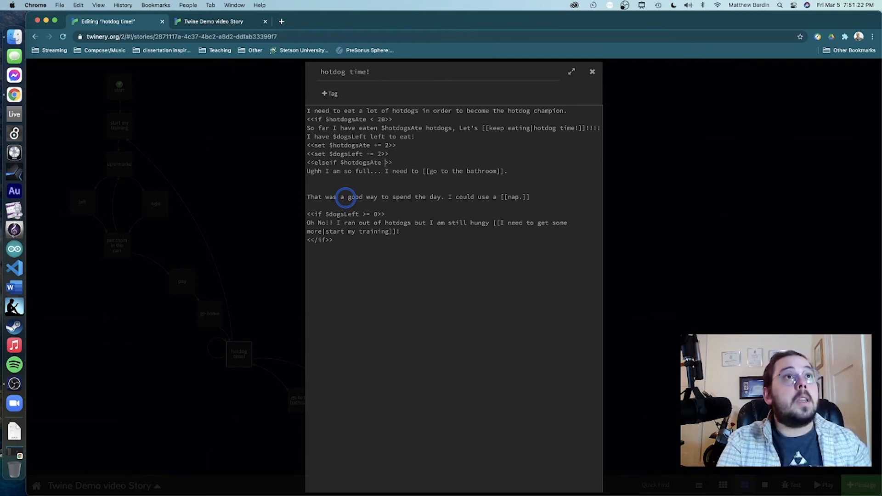
{"action": "type", "text": " <="}
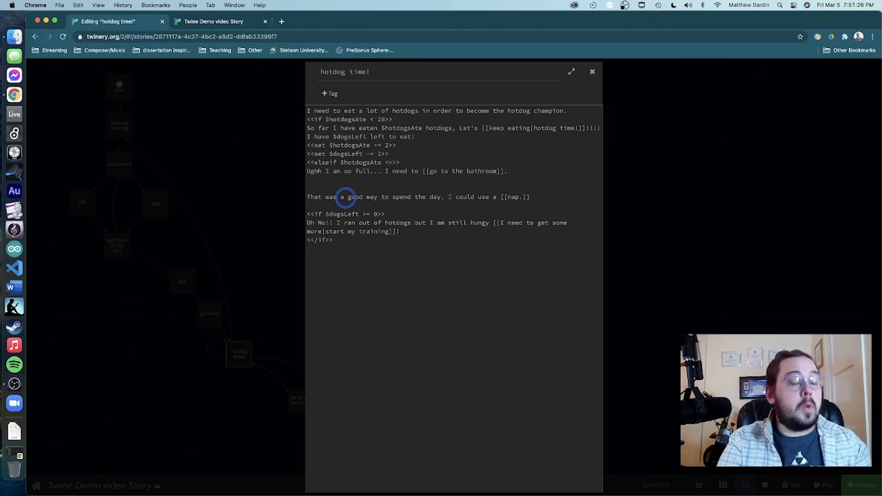
{"action": "type", "text": "20"}
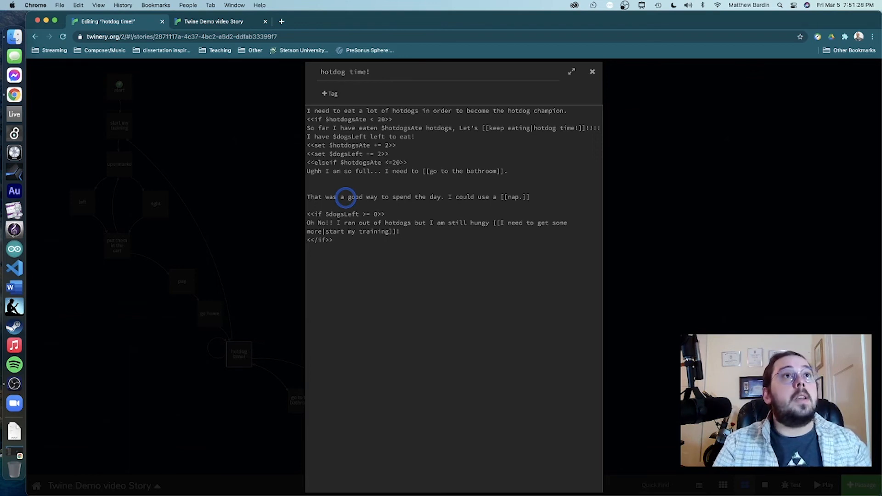
{"action": "key", "text": "Left"}
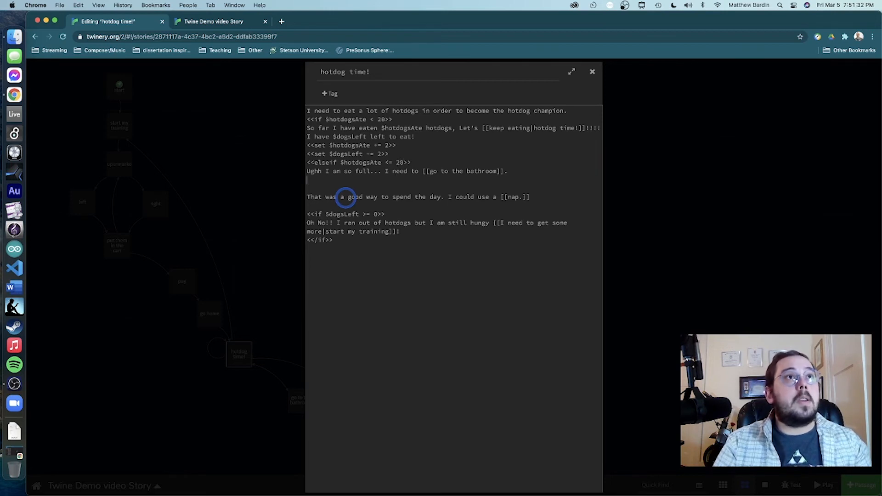
- Add the line <<elseif $bathCount > 3>> below the bathroom line in the "hotdog time!" passage
{"action": "type", "text": "<<"}
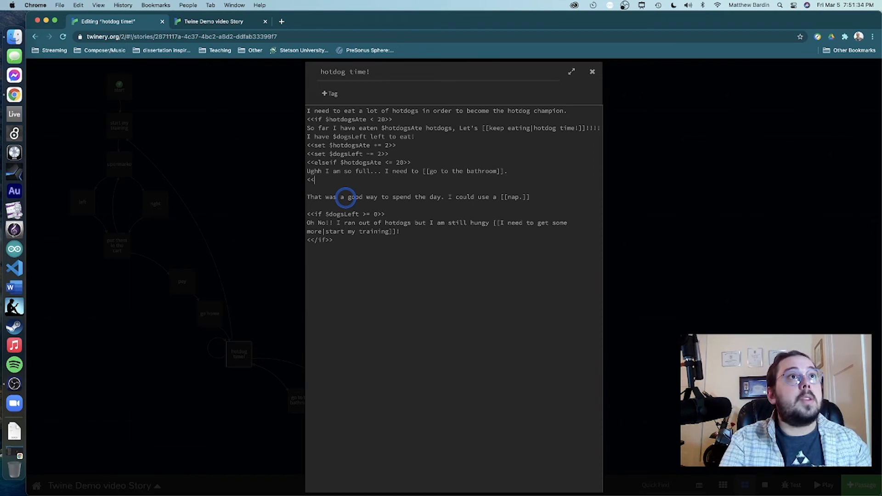
{"action": "type", "text": "else"}
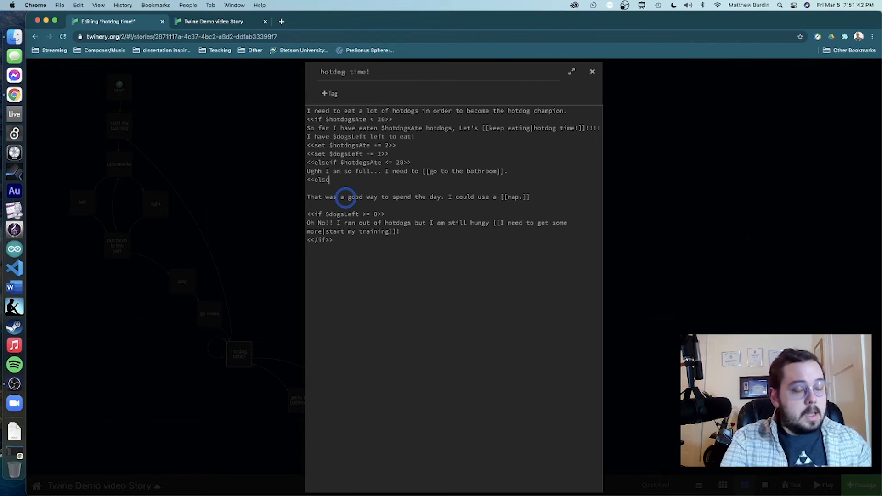
{"action": "type", "text": "if"}
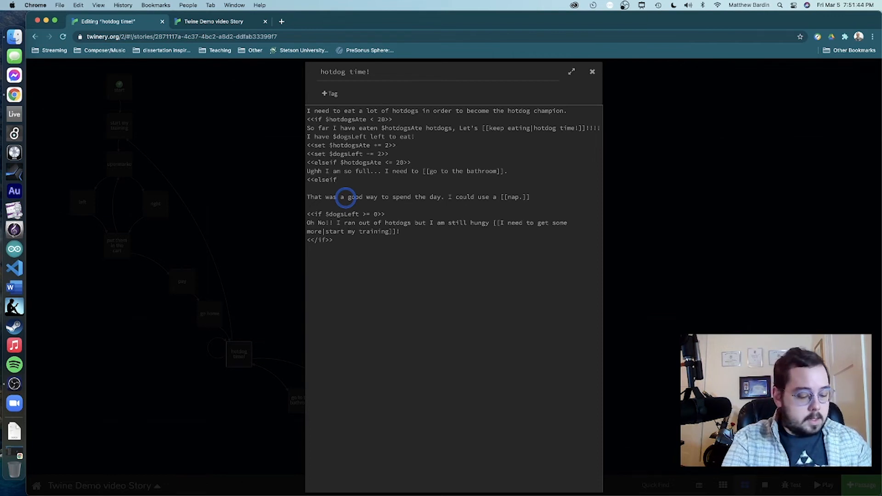
{"action": "type", "text": " $a"}
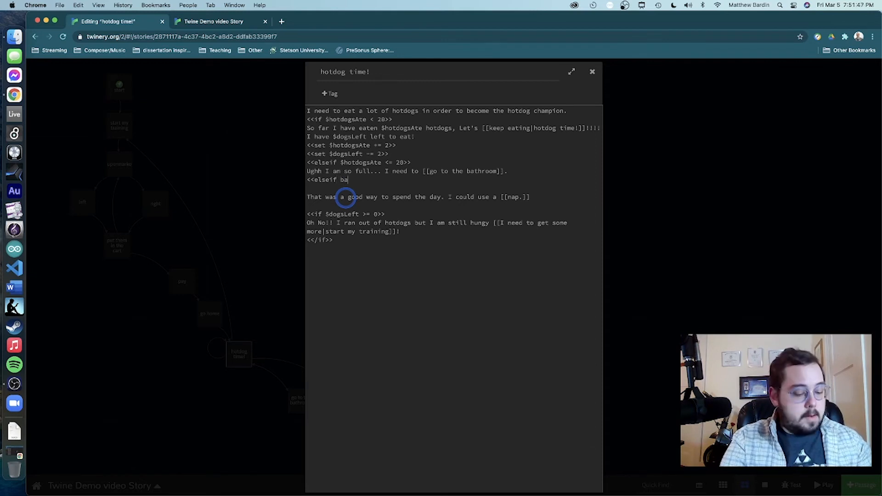
{"action": "key", "text": "BackSpace"}
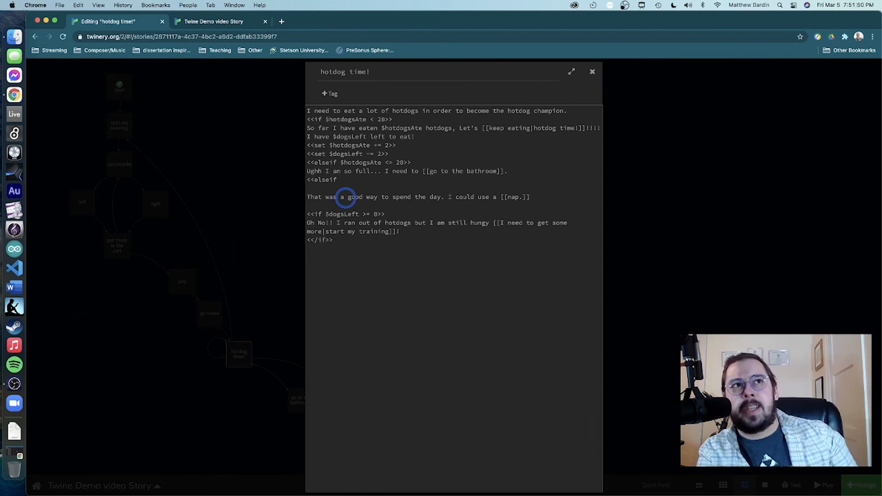
{"action": "type", "text": "$ba"}
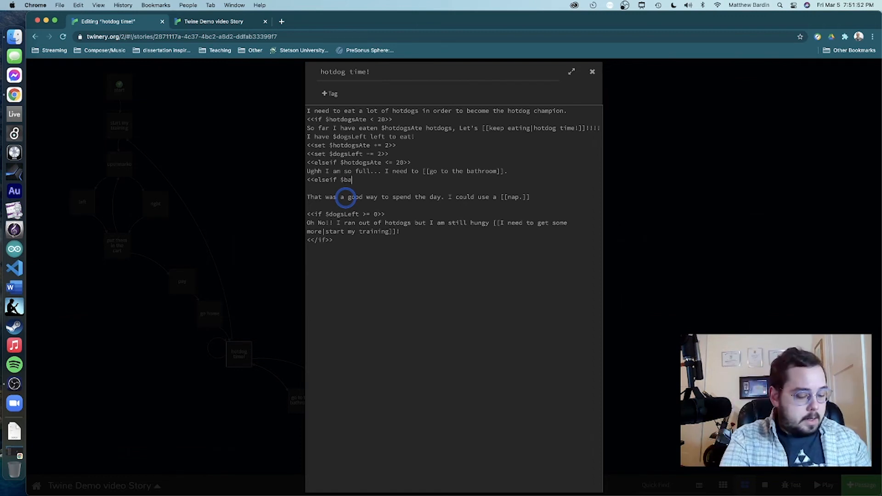
{"action": "type", "text": "th"}
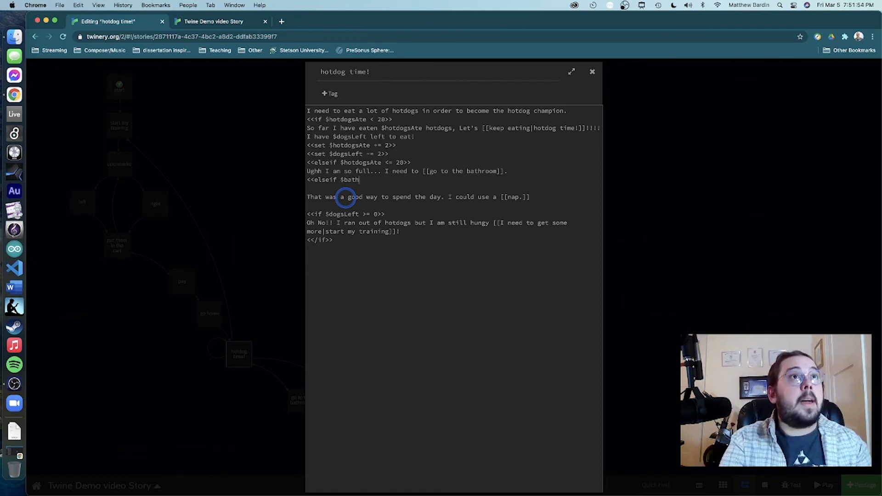
{"action": "type", "text": "C"}
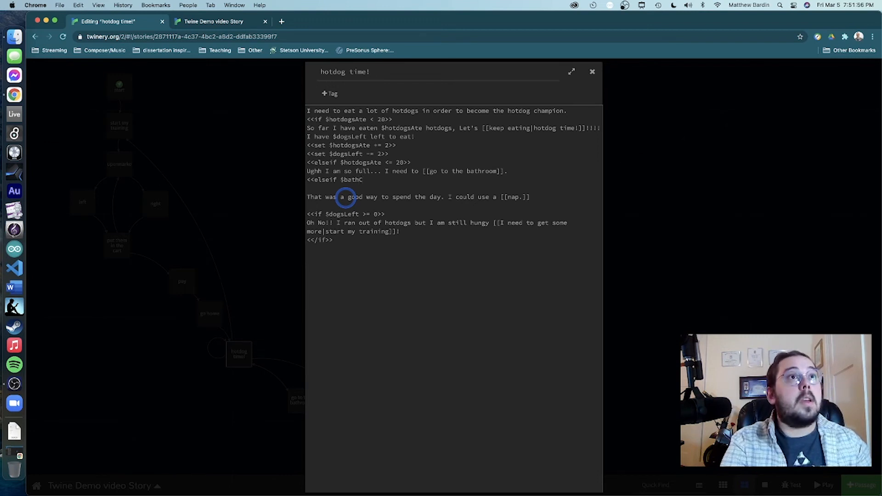
{"action": "type", "text": "ount"}
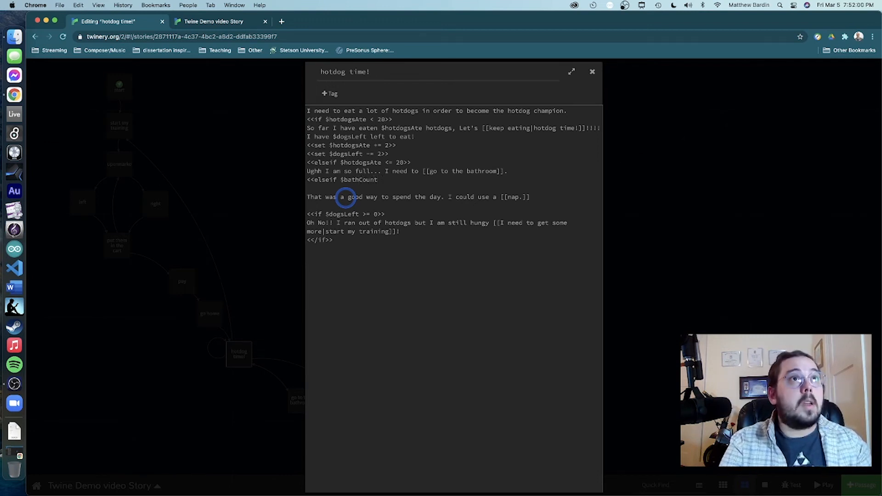
{"action": "type", "text": " > 3"}
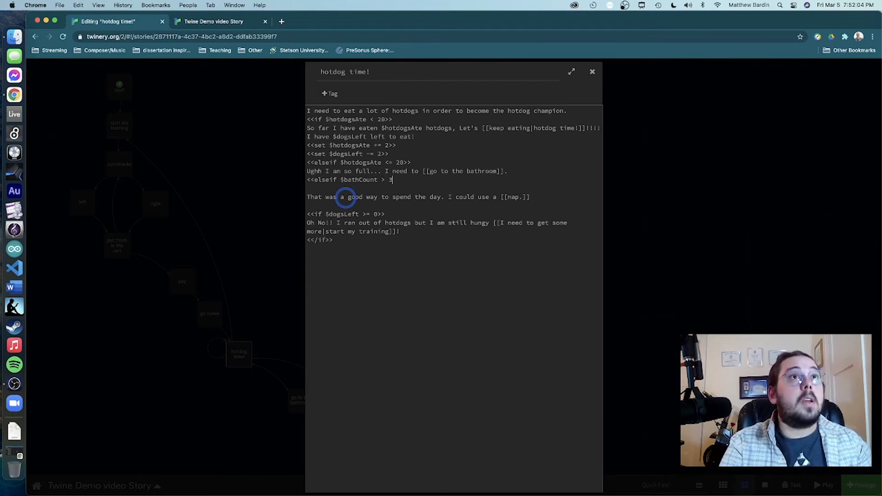
{"action": "type", "text": ">>"}
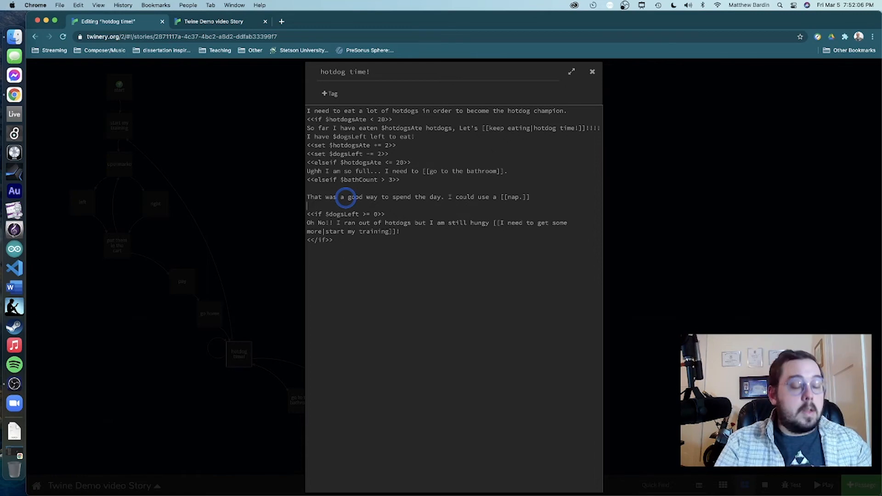
- Close the condition with <</if>> below the nap line and remove the blank line above the nap sentence
{"action": "type", "text": "<</i"}
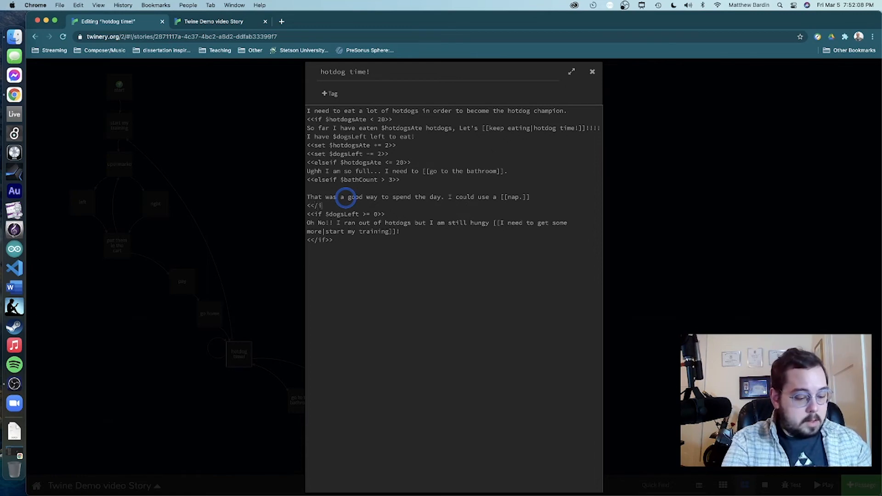
{"action": "type", "text": "f>>"}
{"action": "key", "text": "Return"}
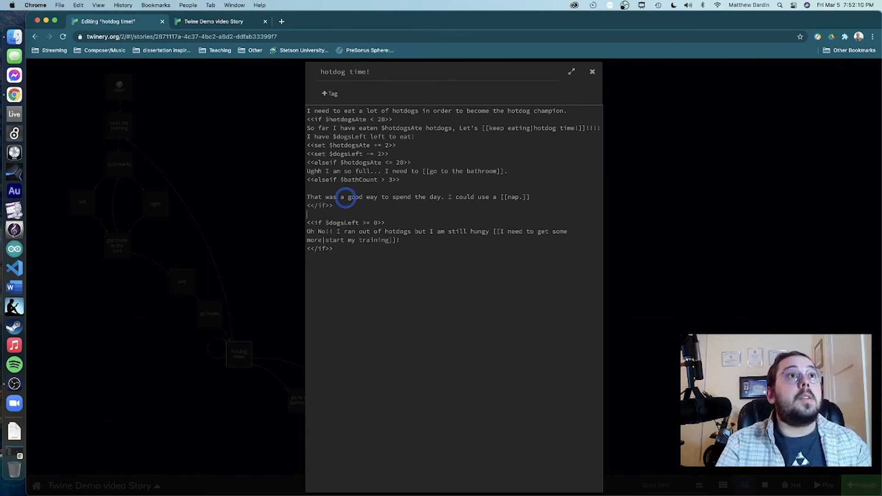
{"action": "left_click", "coordinate": [327, 191]}
{"action": "key", "text": "BackSpace"}
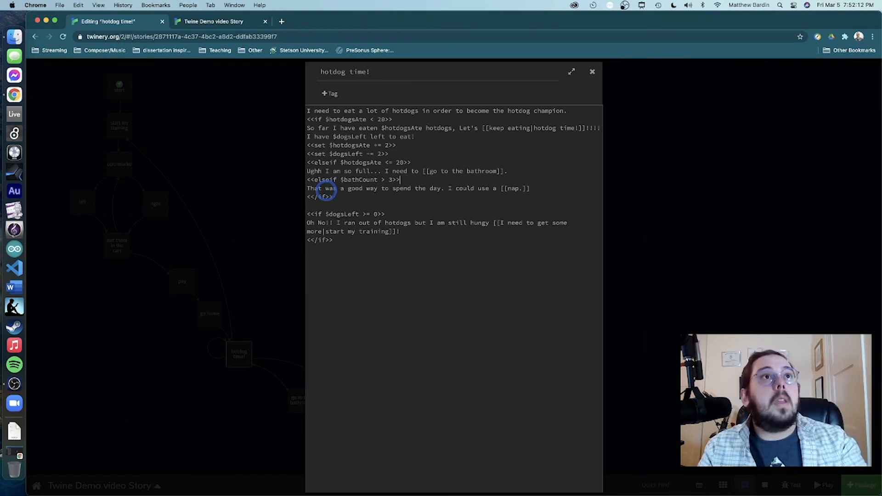
- Change the condition above the bathroom line to <<elseif $hotdogsAte >= 20 && $hotdogsAte <= 25>>
{"action": "left_click", "coordinate": [390, 178]}
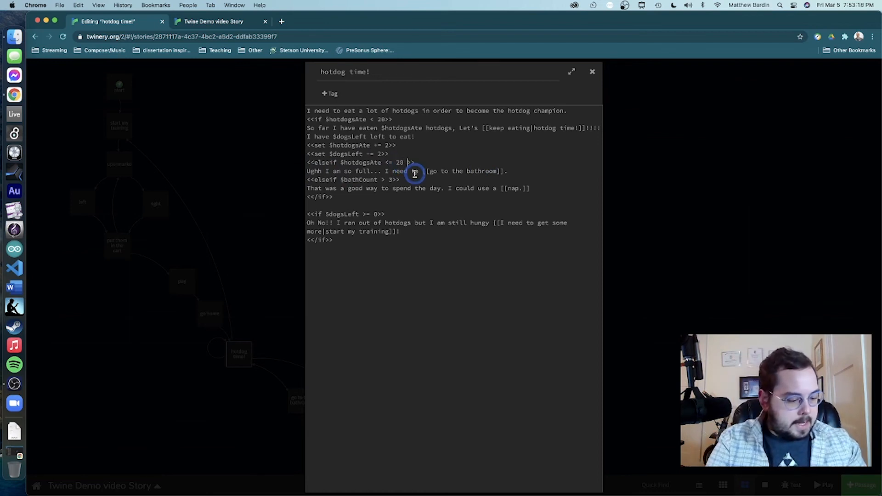
{"action": "type", "text": "&&"}
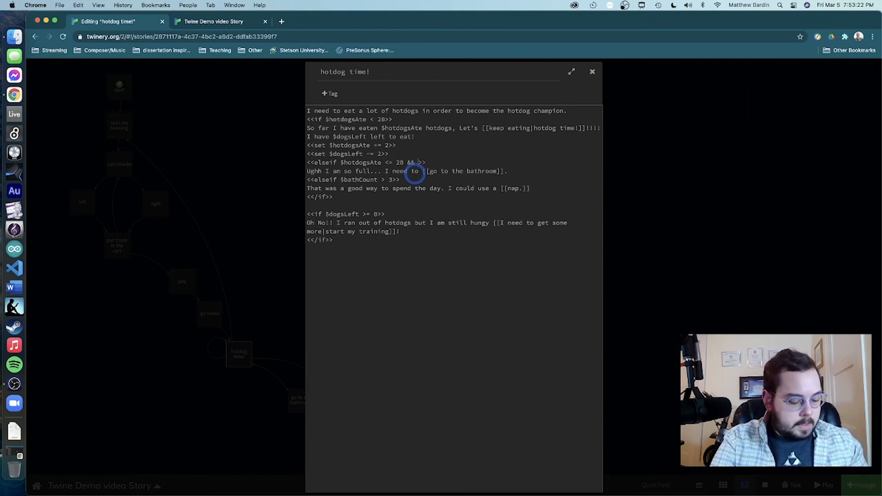
{"action": "type", "text": " $"}
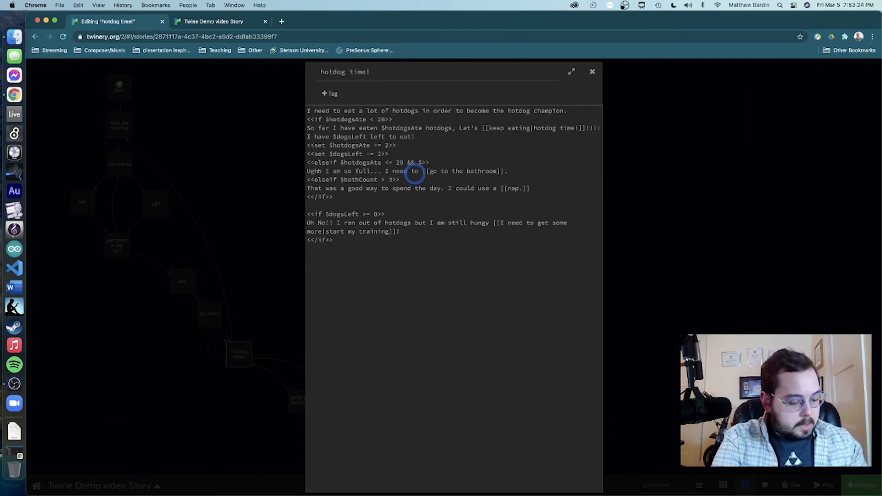
{"action": "type", "text": "hotdogsAte"}
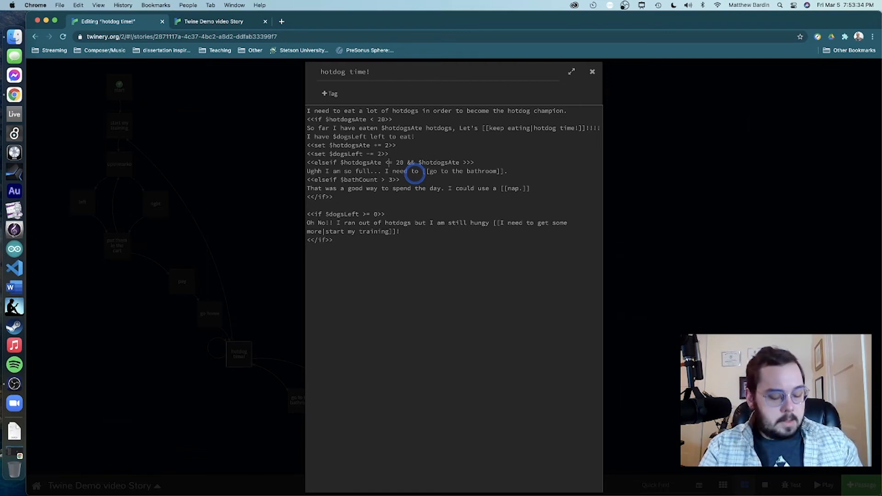
{"action": "key", "text": "BackSpace"}
{"action": "type", "text": ">"}
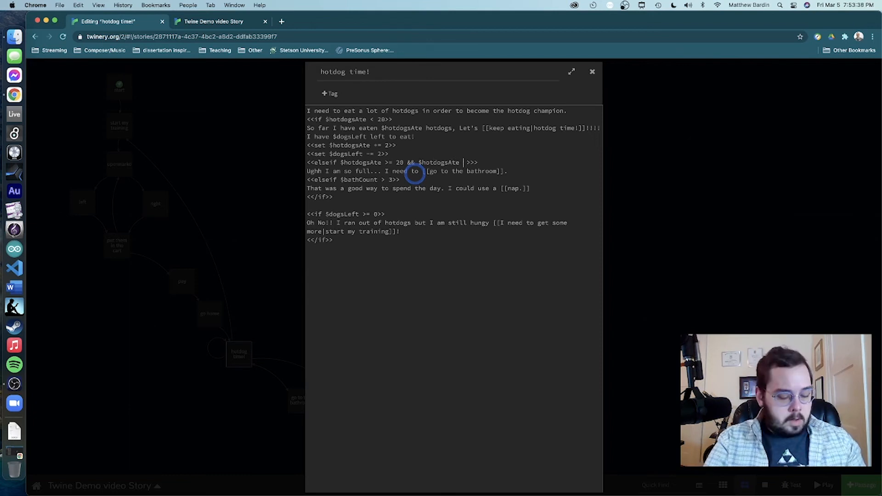
{"action": "type", "text": "<="}
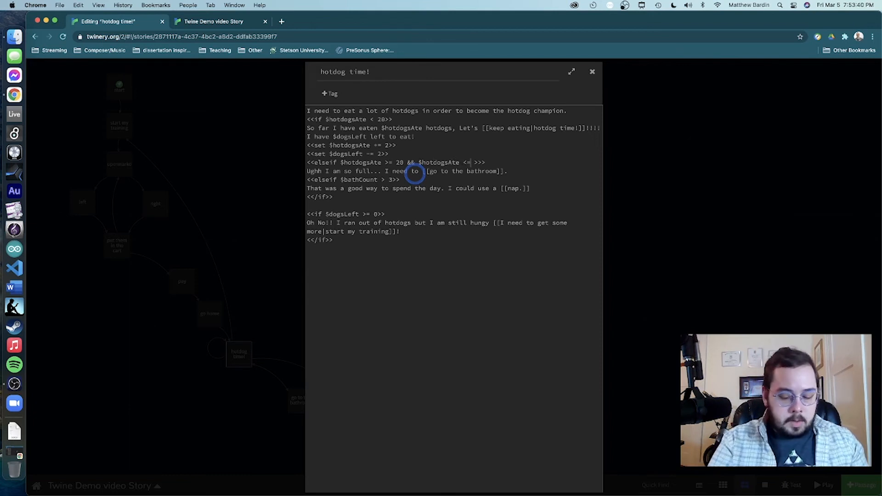
{"action": "type", "text": "60"}
{"action": "key", "text": "Right"}
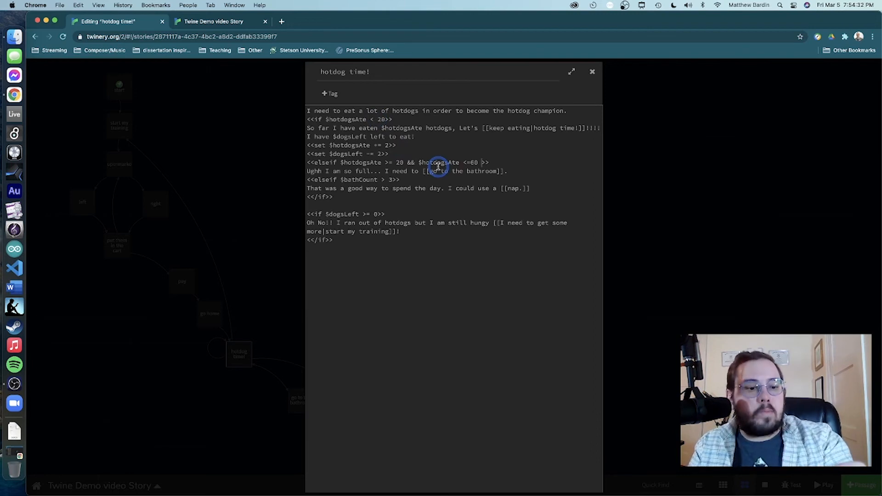
{"action": "left_click", "coordinate": [476, 162]}
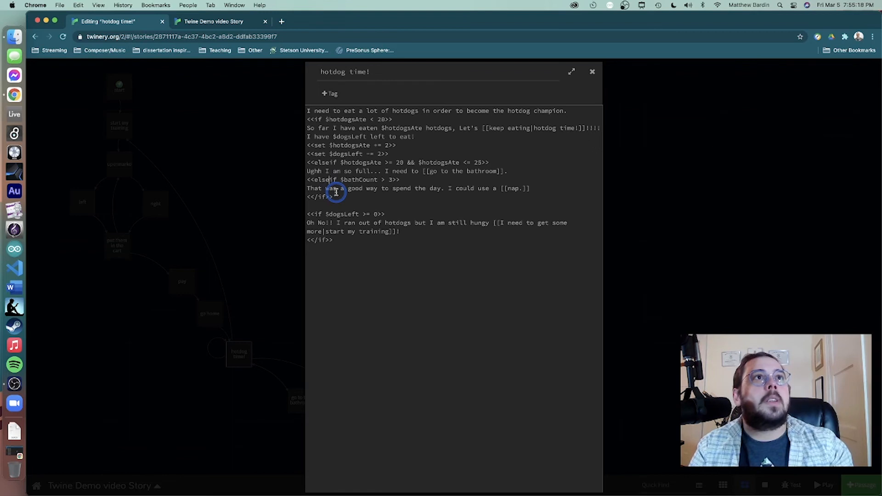
- Turn the $bathCount elseif into a separate <<if>>, ending the preceding condition with <</if>> and a blank line
{"action": "key", "text": "BackSpace"}
{"action": "key", "text": "BackSpace"}
{"action": "key", "text": "BackSpace"}
{"action": "key", "text": "BackSpace"}
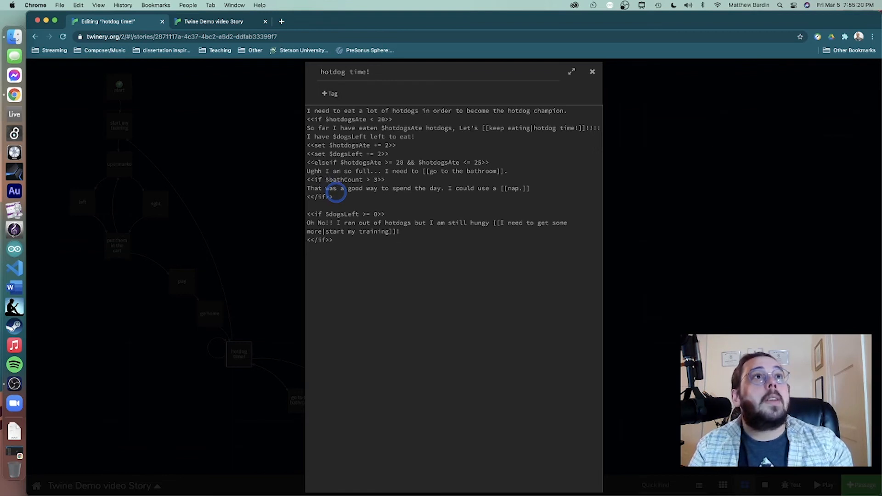
{"action": "left_click", "coordinate": [510, 171]}
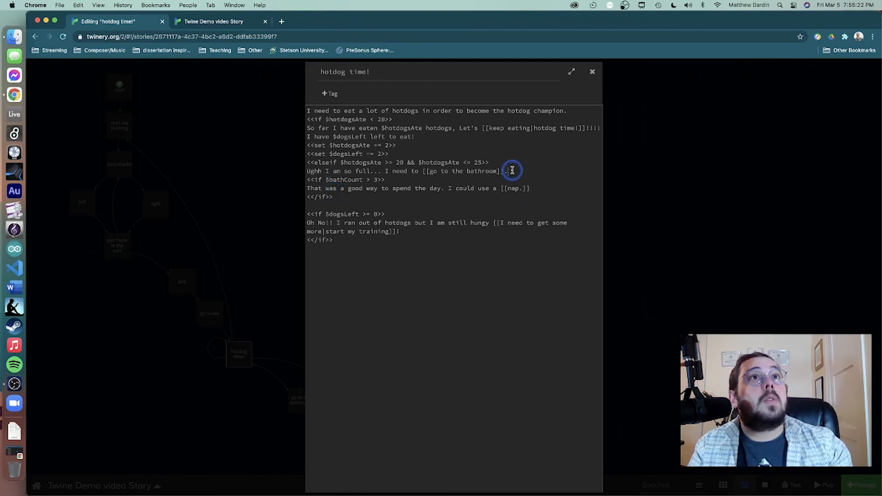
{"action": "key", "text": "Return"}
{"action": "type", "text": "<</"}
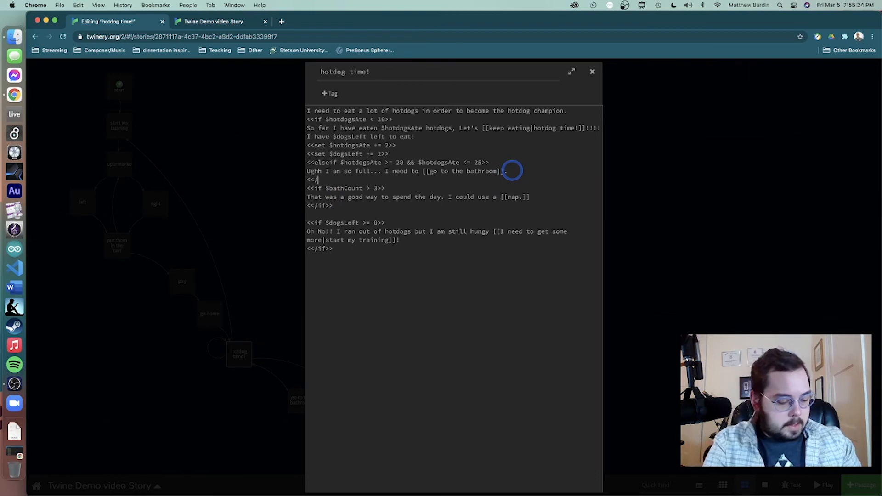
{"action": "type", "text": "if>>"}
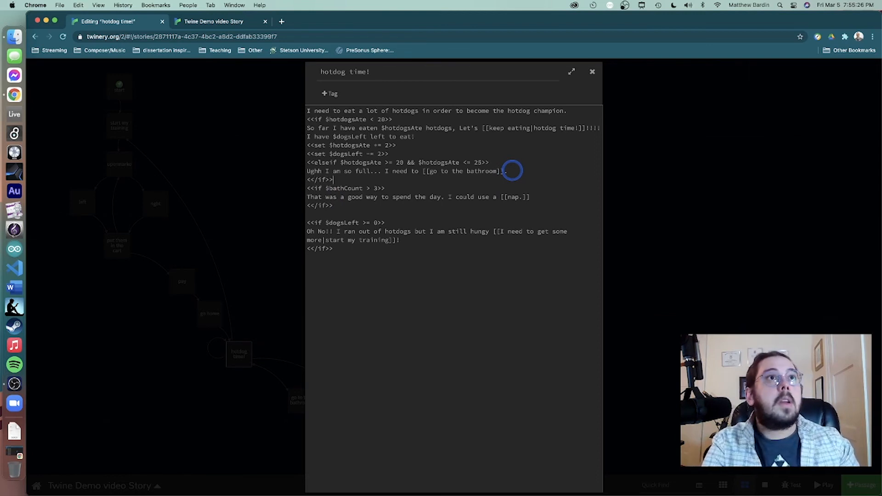
{"action": "key", "text": "Return"}
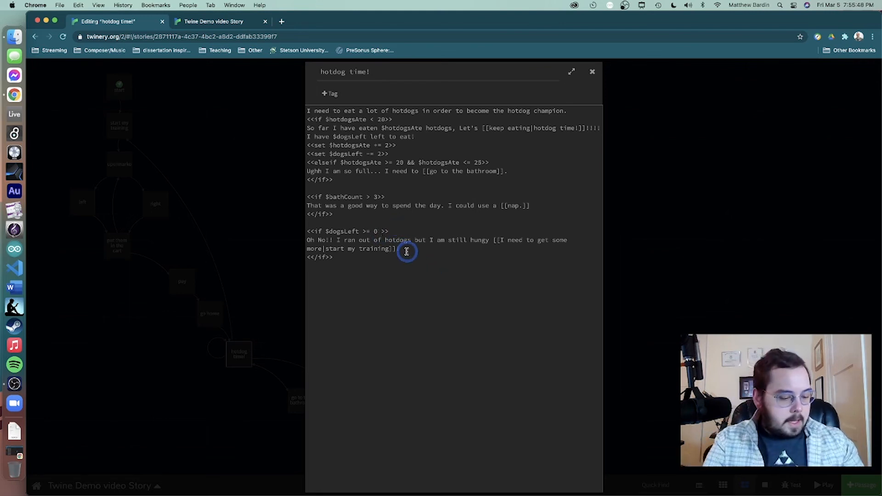
- Extend the $dogsLeft condition with && $money > 15
{"action": "type", "text": "&&"}
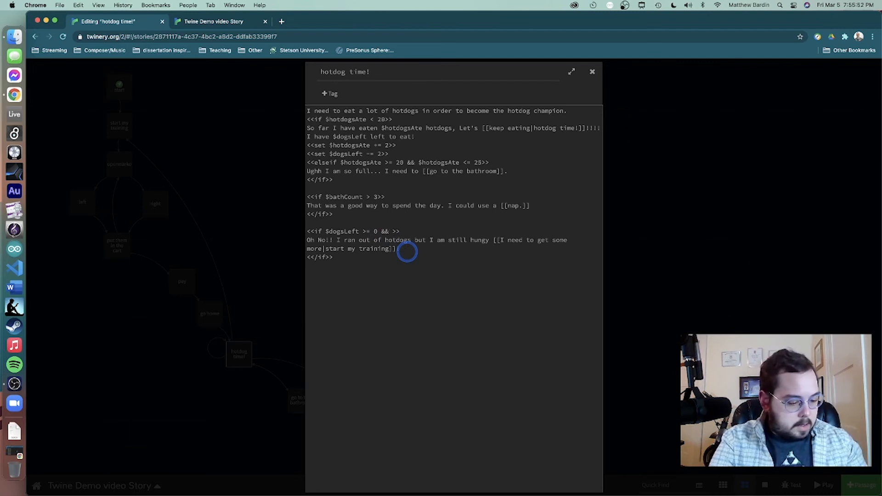
{"action": "type", "text": " $money "}
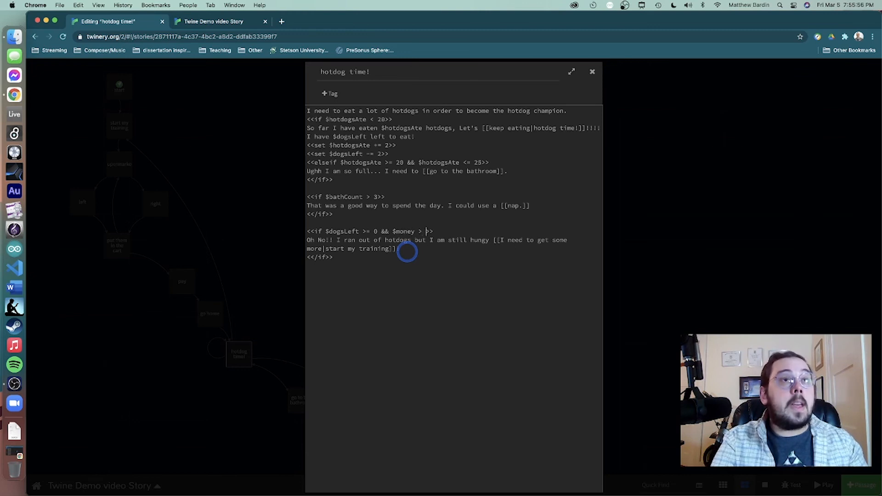
{"action": "type", "text": "> 15"}
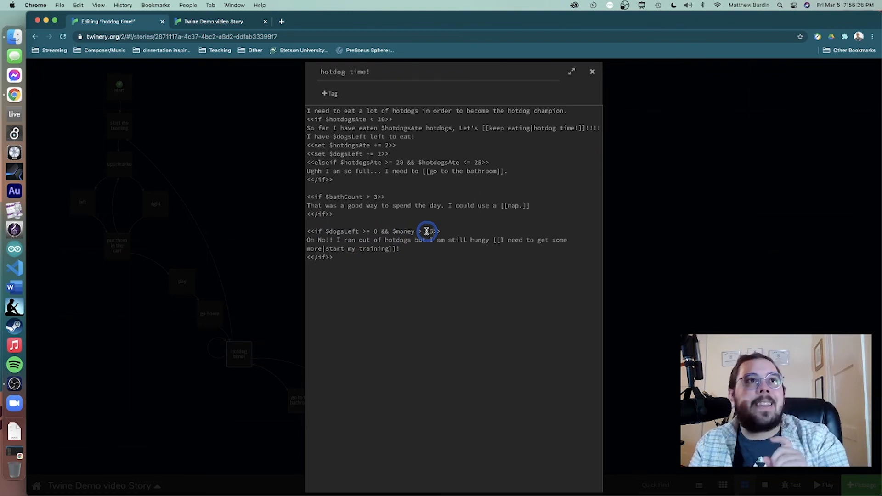
{"action": "double_click", "coordinate": [385, 231]}
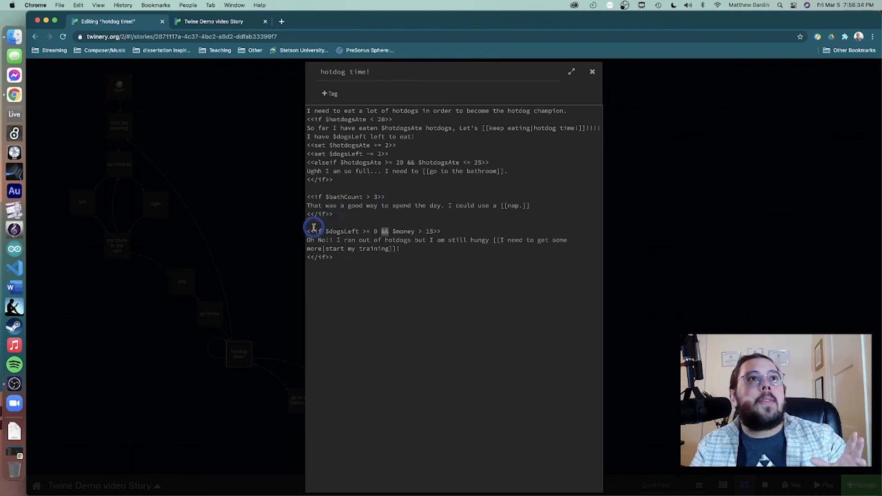
{"action": "left_click_drag", "start_coordinate": [325, 231], "coordinate": [433, 234]}
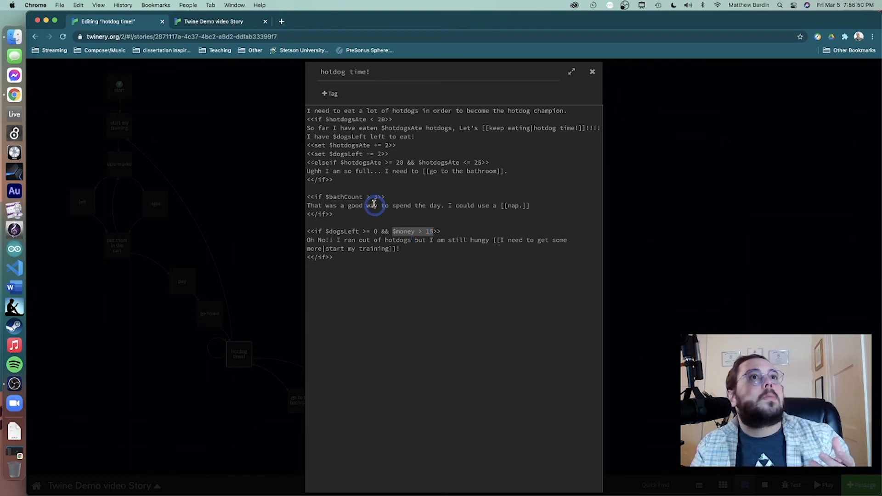
{"action": "left_click", "coordinate": [445, 287]}
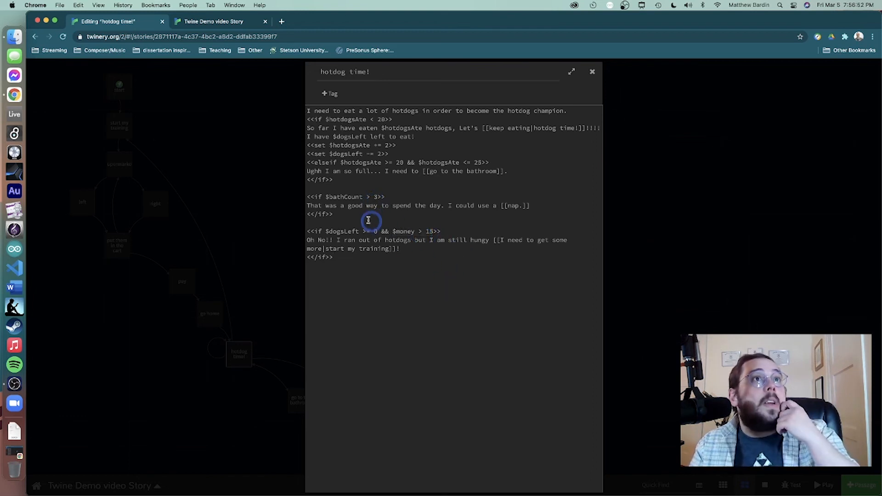
- Extend the $bathCount condition with || $money <=14, and close the passage and the old playtest
{"action": "left_click", "coordinate": [376, 196]}
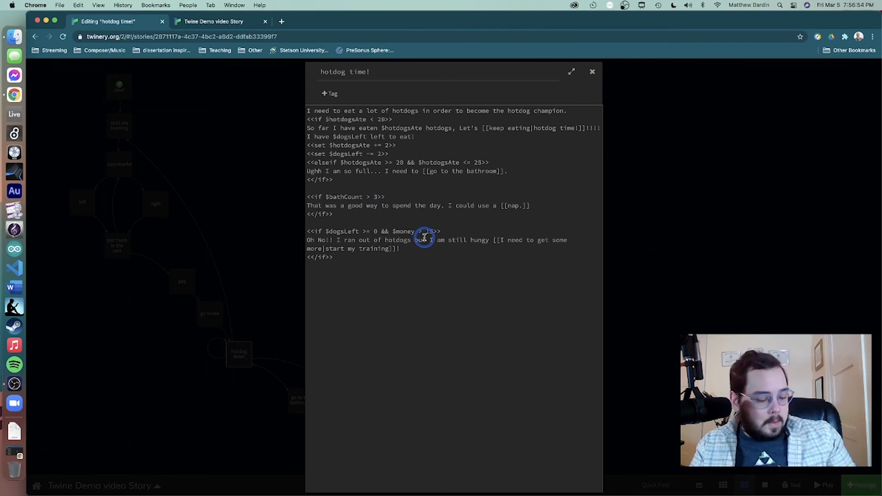
{"action": "type", "text": "||"}
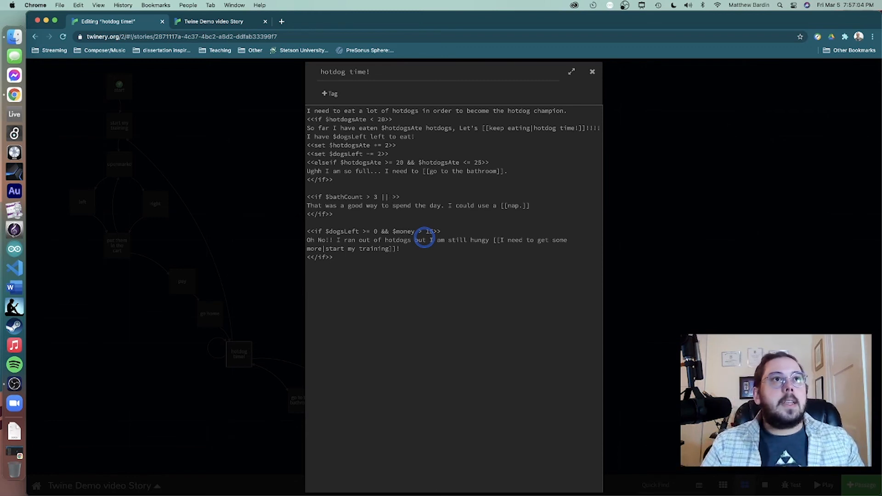
{"action": "type", "text": "Mone"}
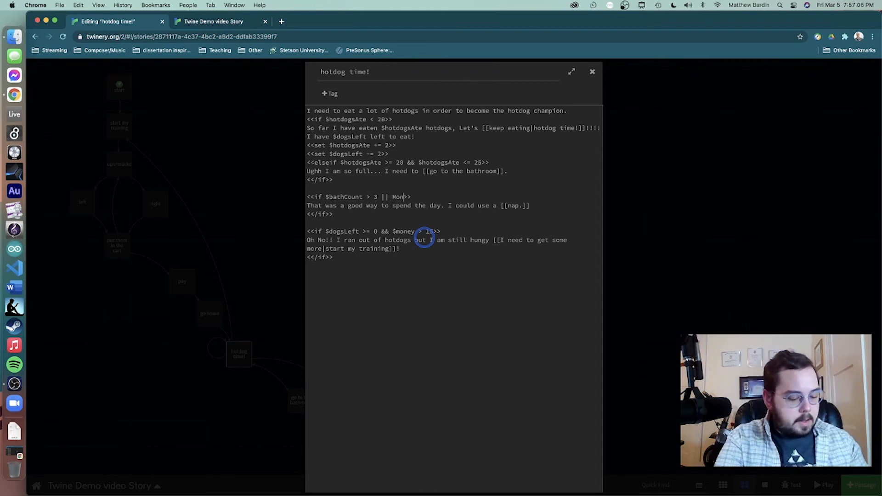
{"action": "key", "text": "BackSpace"}
{"action": "key", "text": "BackSpace"}
{"action": "key", "text": "BackSpace"}
{"action": "key", "text": "BackSpace"}
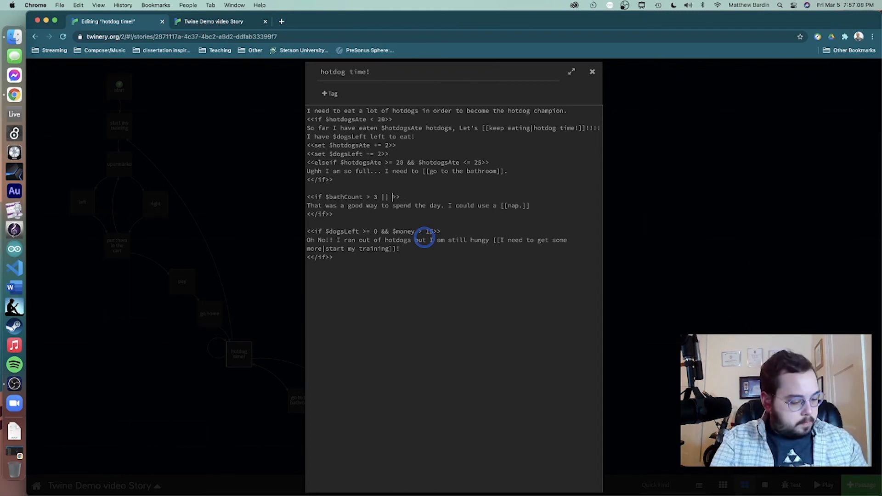
{"action": "type", "text": "$money "}
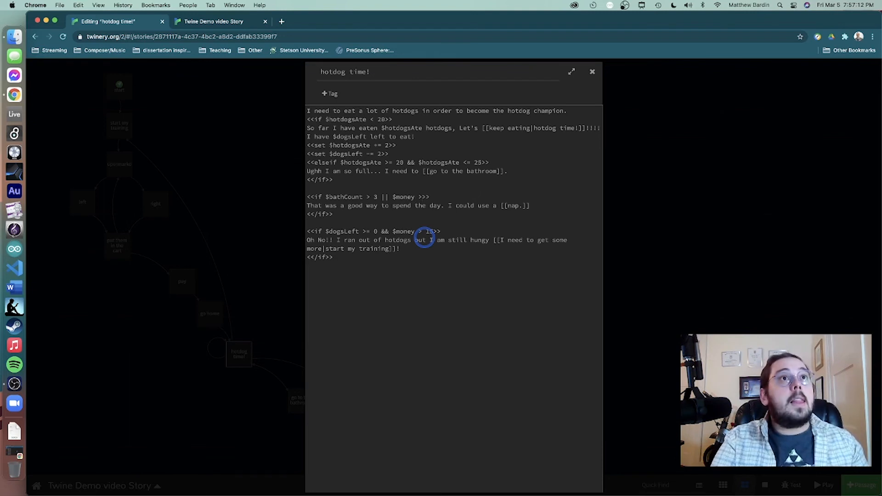
{"action": "type", "text": "<"}
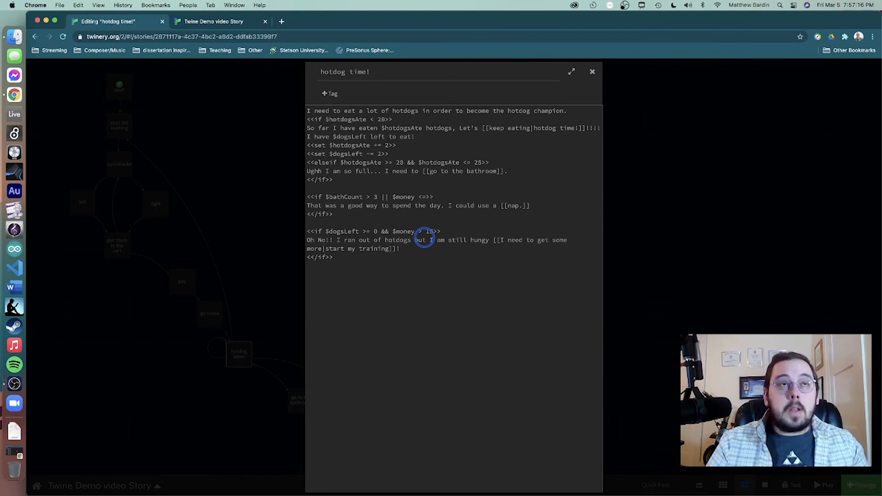
{"action": "type", "text": "=14"}
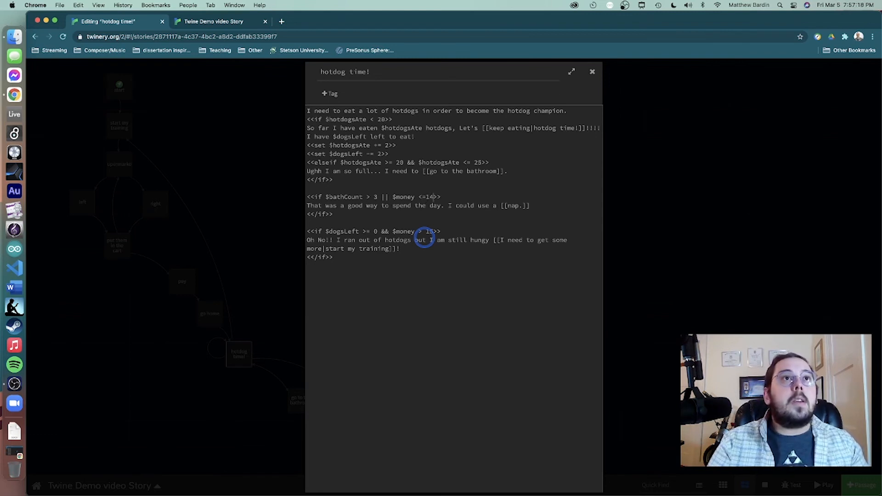
{"action": "type", "text": " ||"}
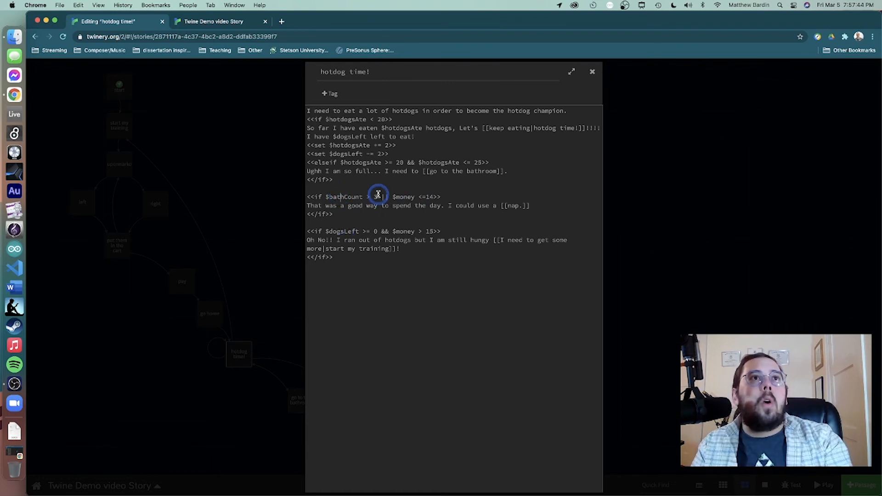
{"action": "left_click", "coordinate": [403, 191]}
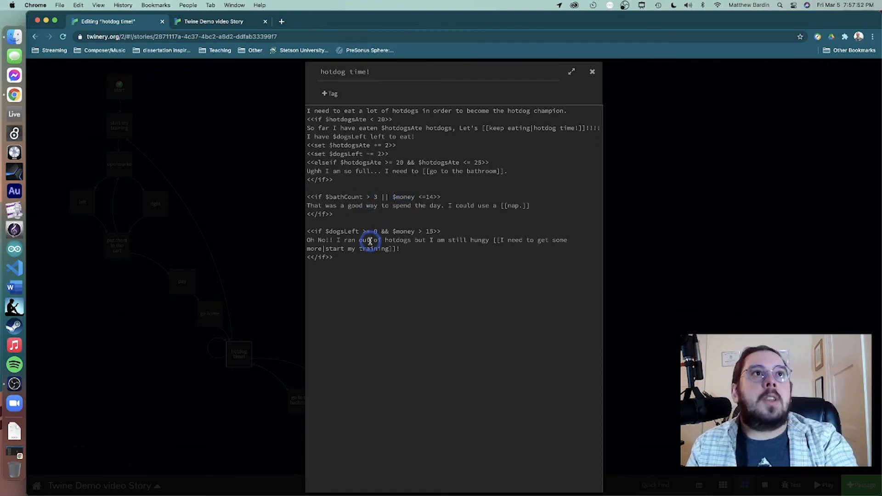
{"action": "left_click", "coordinate": [591, 81]}
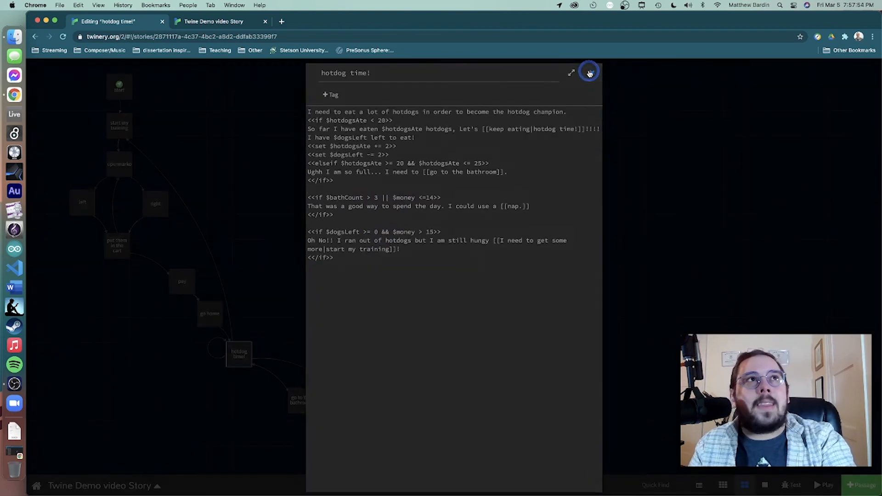
{"action": "left_click", "coordinate": [265, 21]}
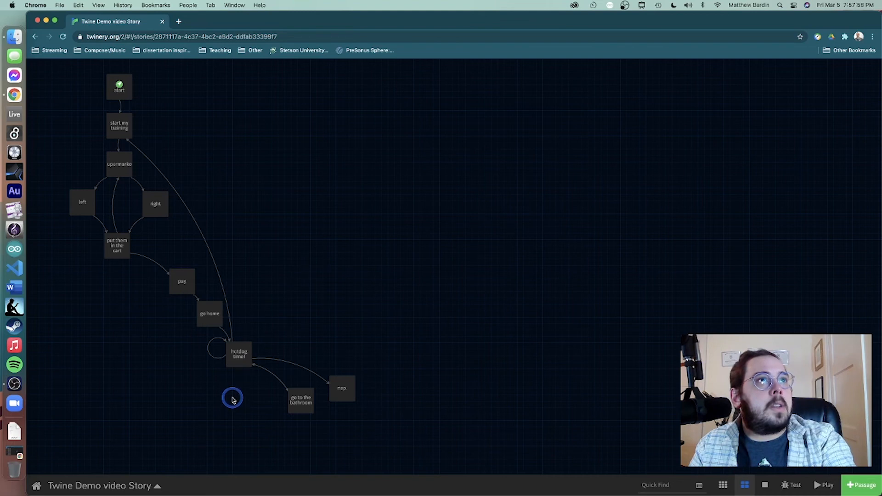
- Add the sentence "My budget is $money dollars." after the supermarket link in the "start my training" passage
{"action": "double_click", "coordinate": [119, 129]}
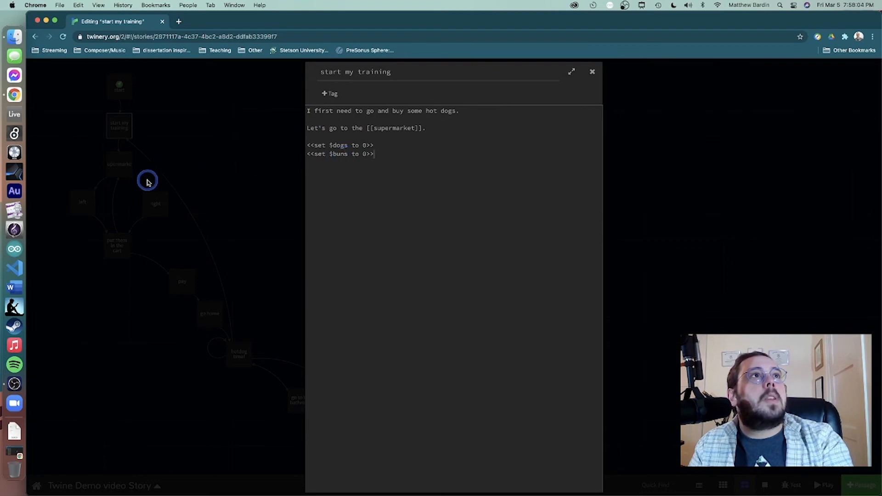
{"action": "left_click", "coordinate": [592, 72]}
{"action": "left_click", "coordinate": [111, 173]}
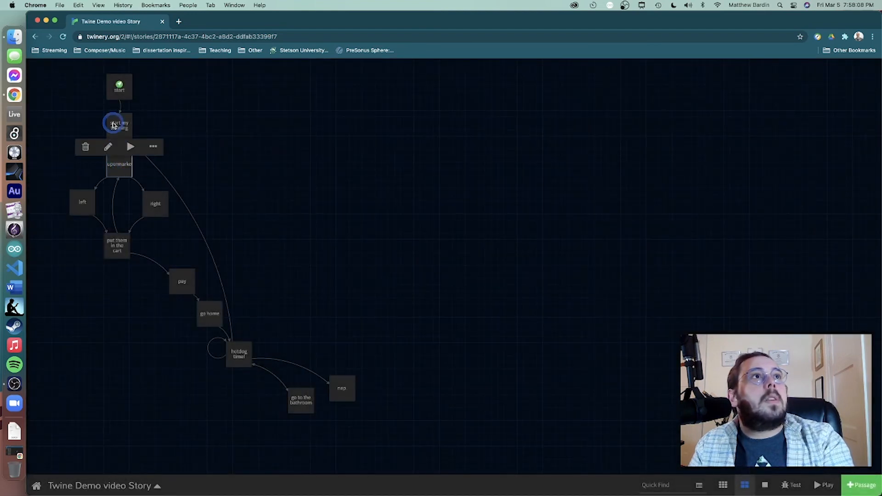
{"action": "double_click", "coordinate": [120, 166]}
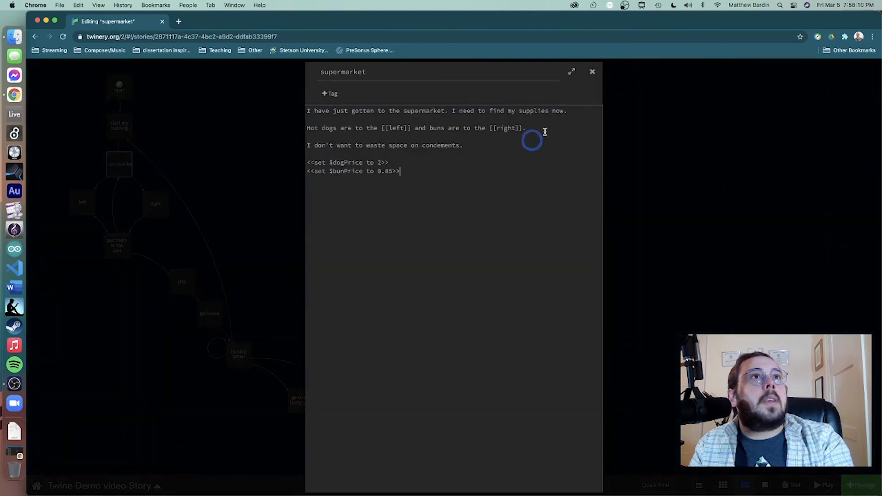
{"action": "left_click", "coordinate": [593, 72]}
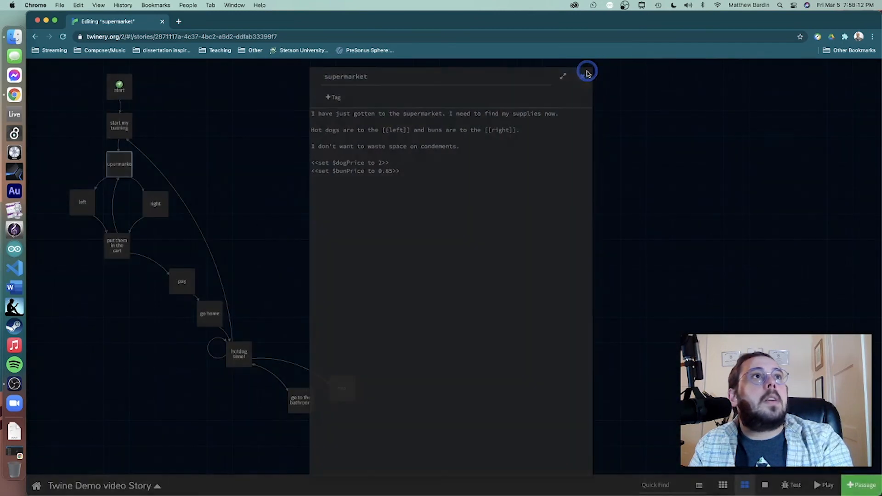
{"action": "double_click", "coordinate": [119, 125]}
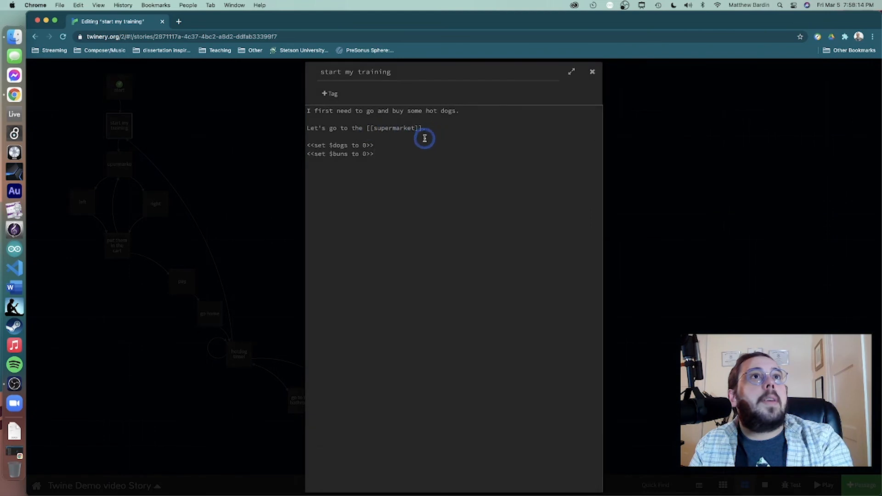
{"action": "left_click", "coordinate": [433, 132]}
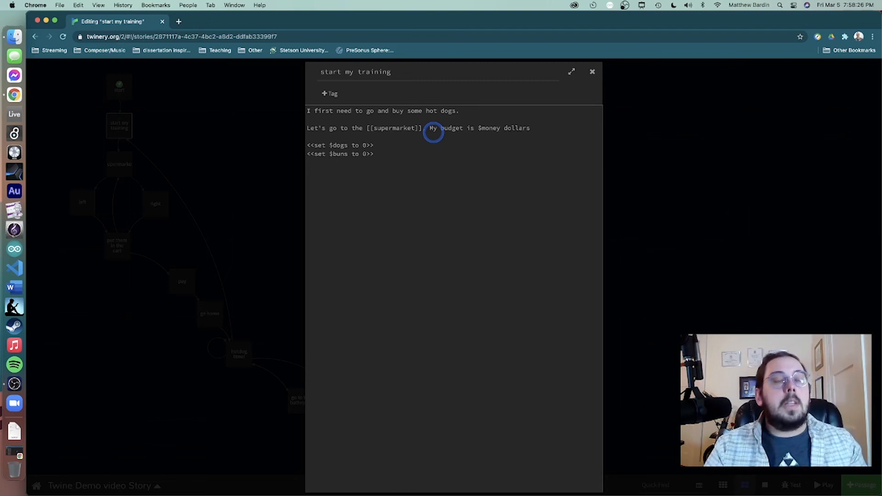
{"action": "left_click", "coordinate": [683, 196]}
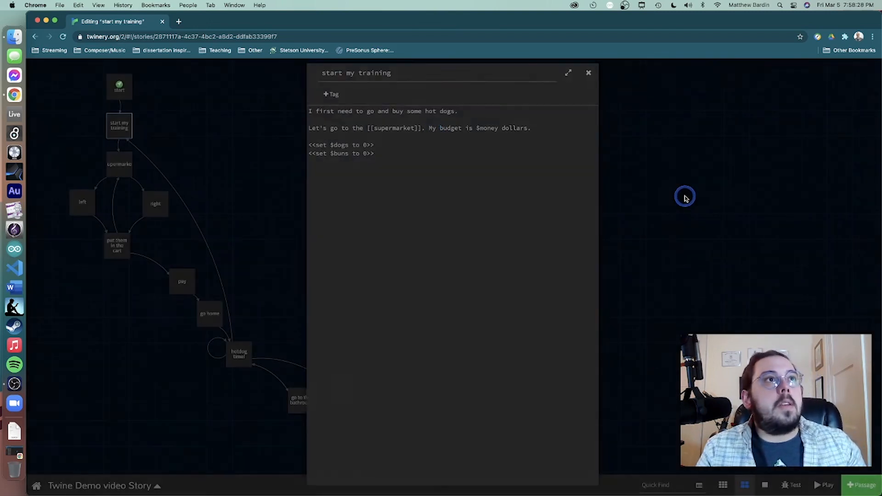
- In the pay passage, end the total cost sentence with "dollars." and add "I have $money left" below the <<set>> line
{"action": "double_click", "coordinate": [121, 248]}
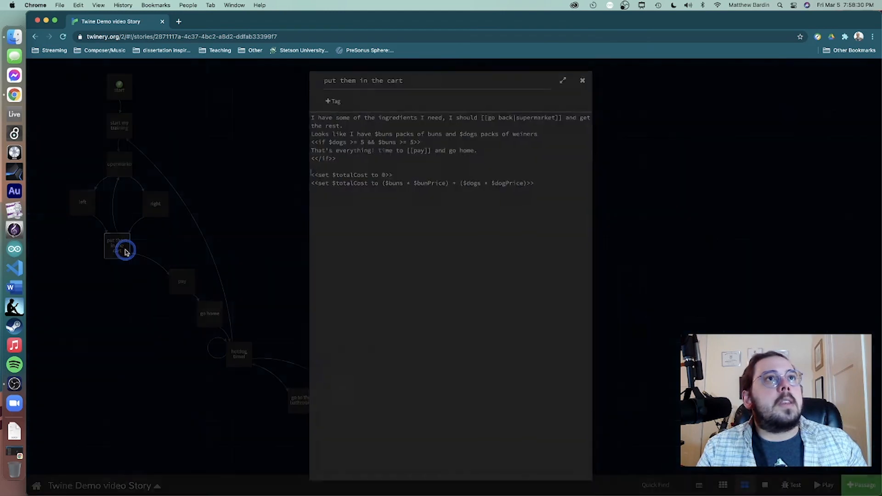
{"action": "left_click", "coordinate": [639, 178]}
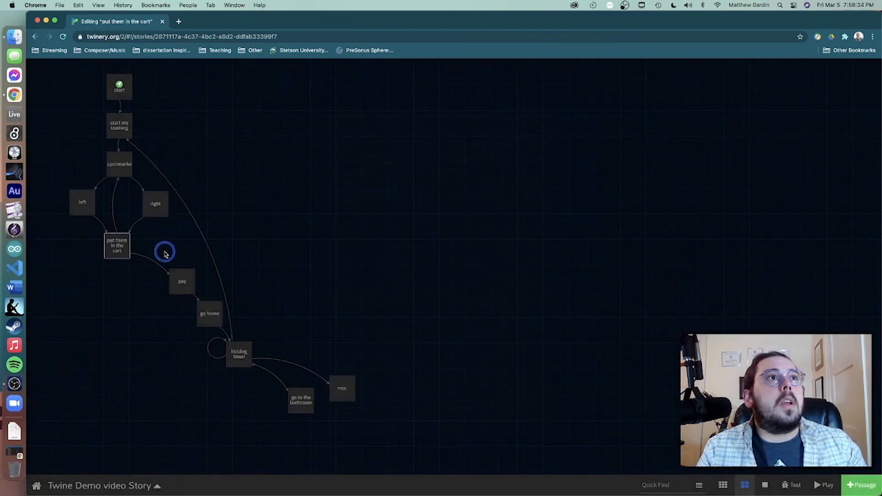
{"action": "double_click", "coordinate": [181, 280]}
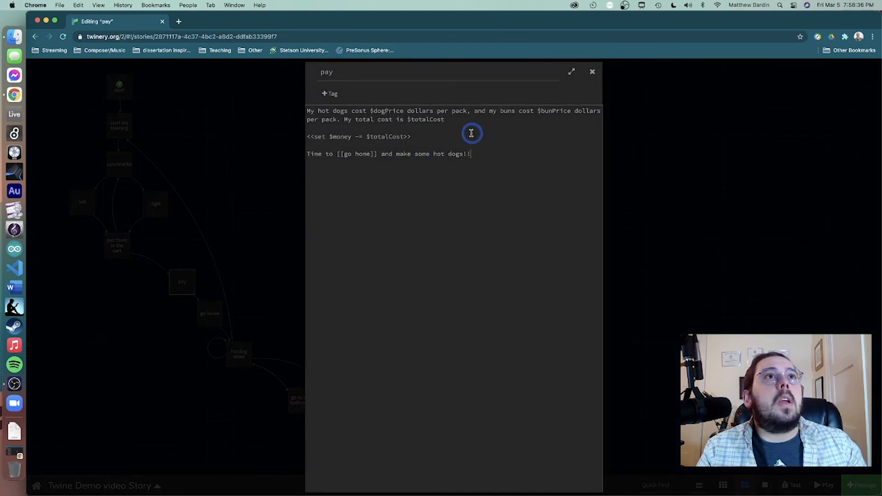
{"action": "left_click", "coordinate": [458, 123]}
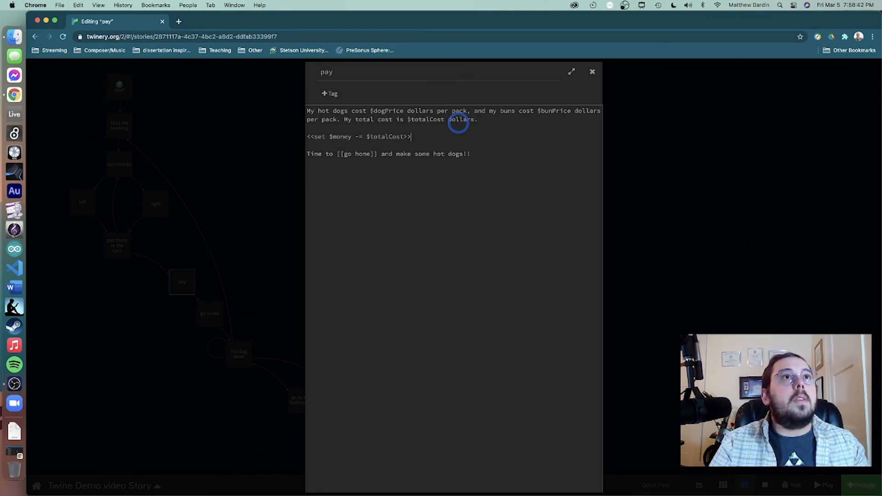
{"action": "key", "text": "Return"}
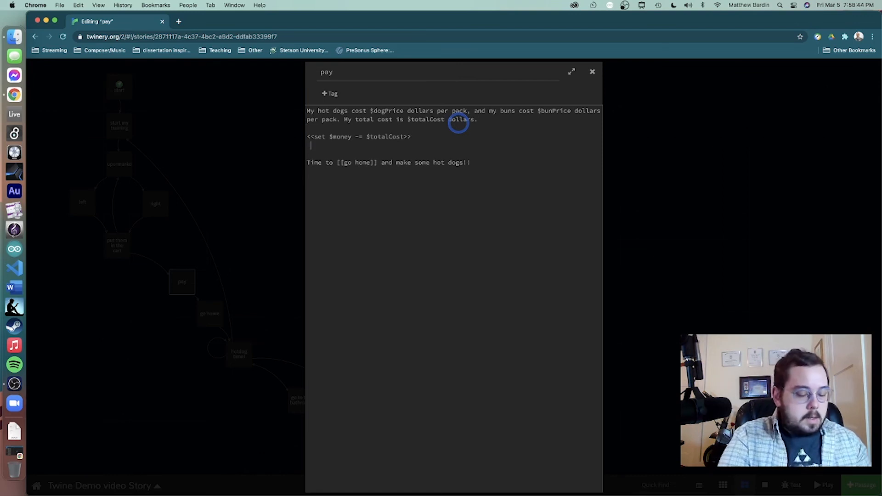
{"action": "key", "text": "Return"}
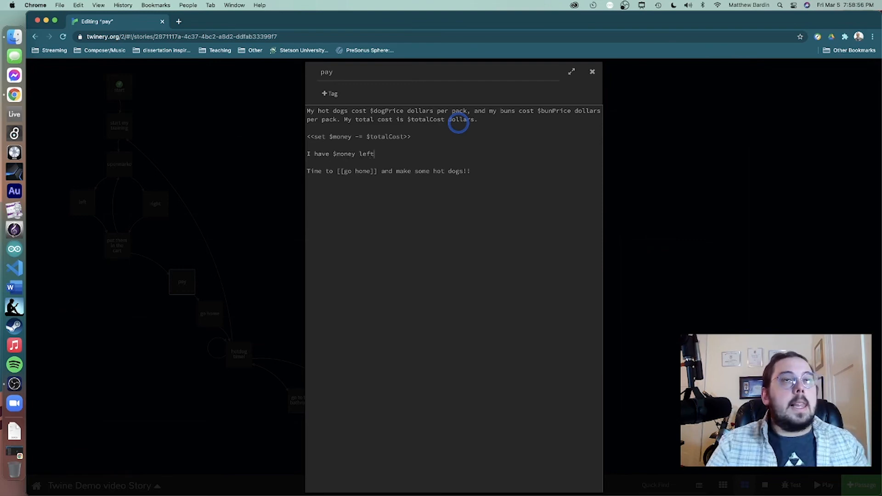
{"action": "left_click", "coordinate": [593, 72]}
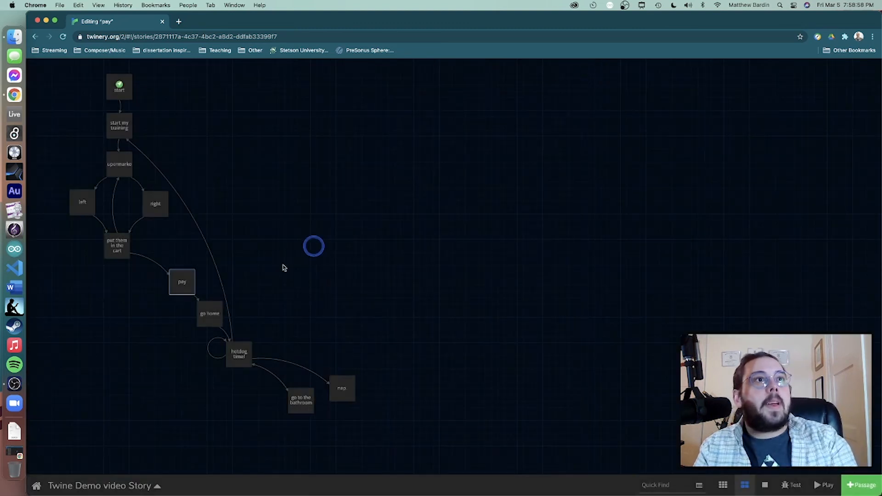
- Move the pay passage closer to the "put them in the cart" passage on the story map and deselect it
{"action": "left_click_drag", "start_coordinate": [181, 288], "coordinate": [163, 285]}
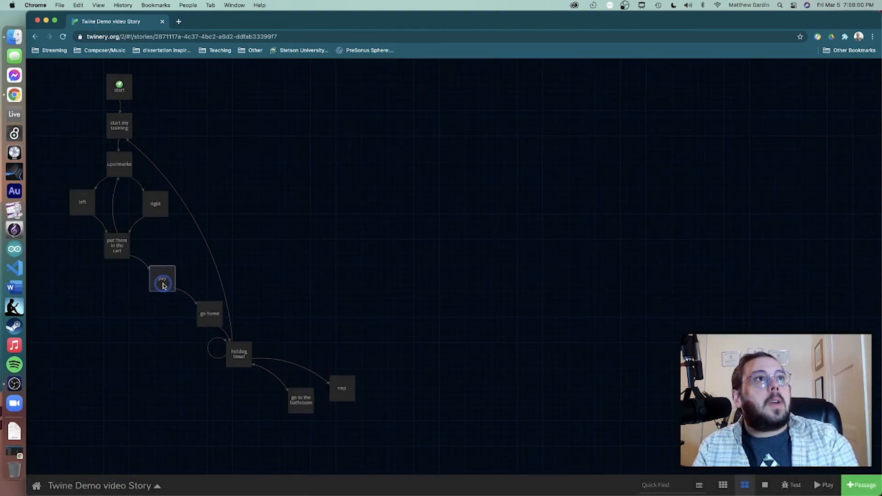
{"action": "left_click", "coordinate": [390, 333]}
{"action": "left_click", "coordinate": [610, 407]}
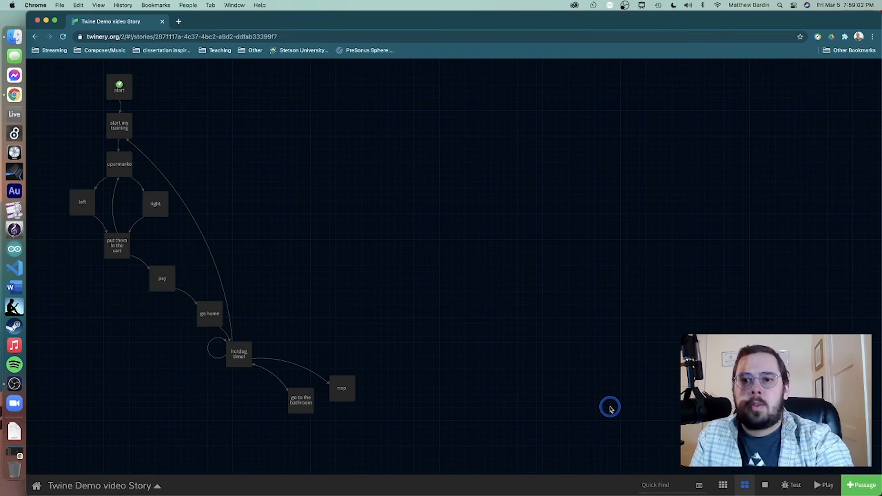
- Play the story from the start and follow the training and supermarket links
{"action": "left_click", "coordinate": [823, 488]}
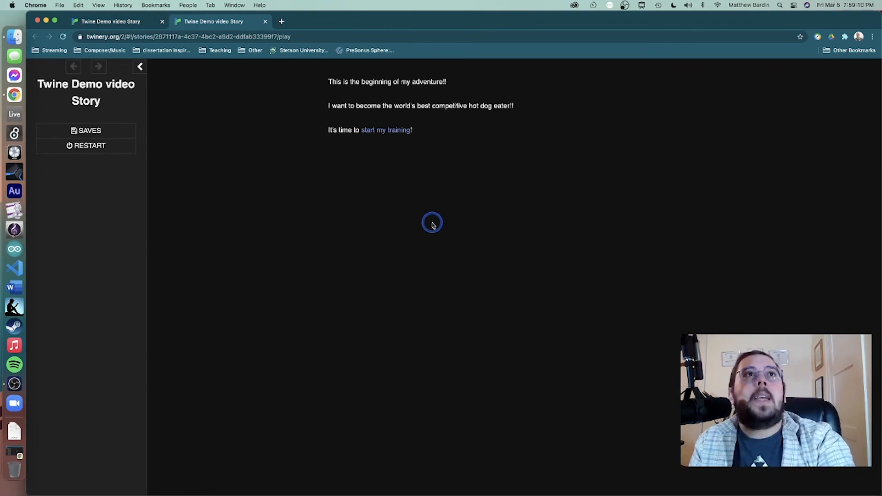
{"action": "left_click", "coordinate": [375, 134]}
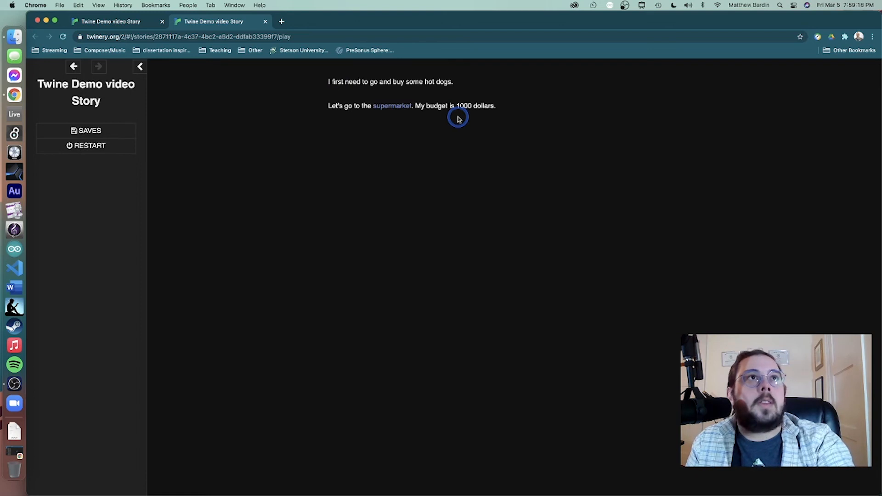
{"action": "left_click", "coordinate": [382, 109]}
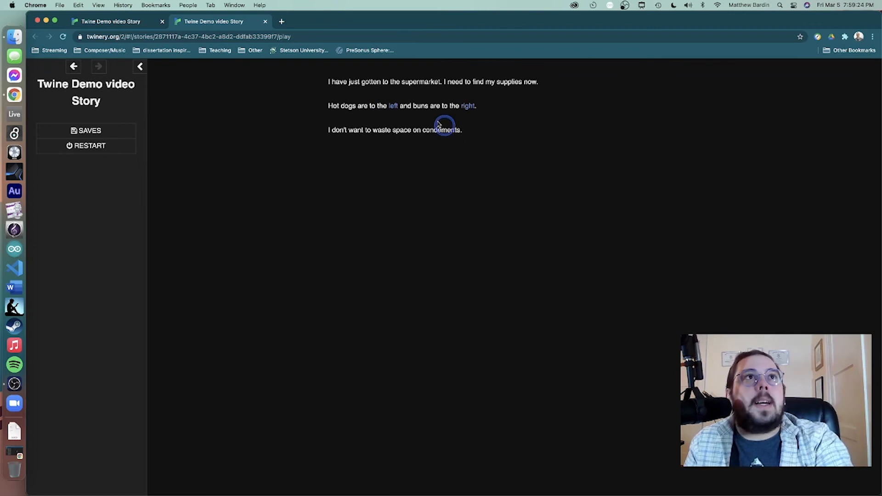
- In the running story, make repeated trips to the hot dog aisle until the cart holds 20 packs of weiners
{"action": "left_click", "coordinate": [394, 109]}
{"action": "left_click", "coordinate": [472, 82]}
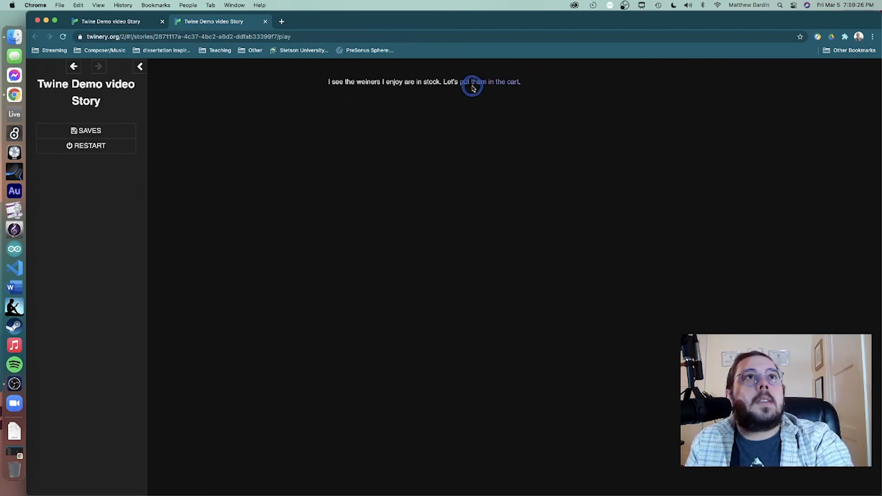
{"action": "left_click", "coordinate": [442, 98]}
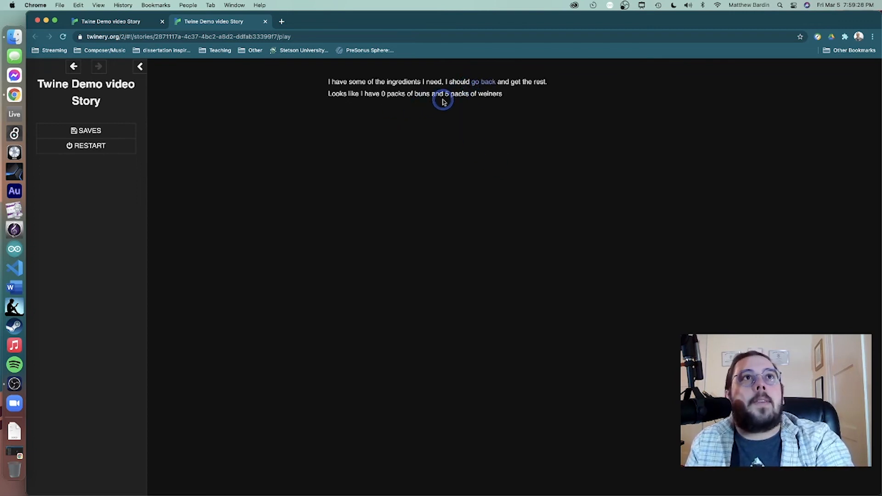
{"action": "left_click", "coordinate": [484, 82]}
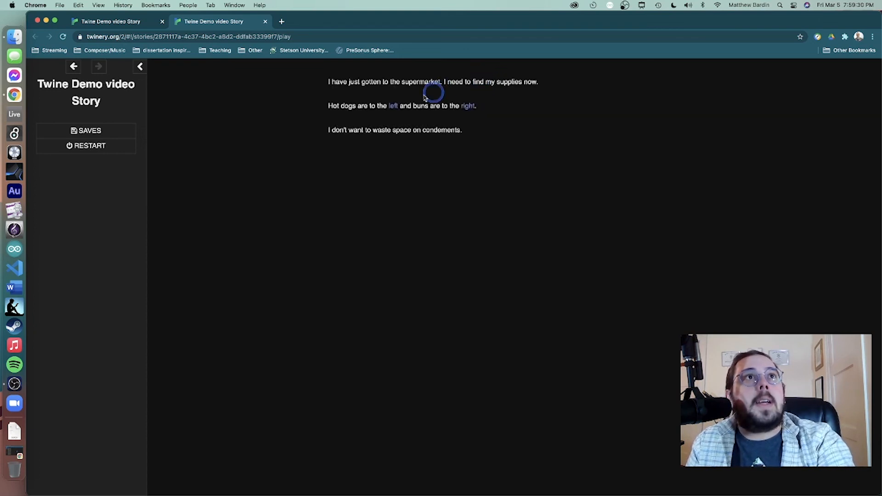
{"action": "left_click", "coordinate": [393, 107]}
{"action": "left_click", "coordinate": [468, 85]}
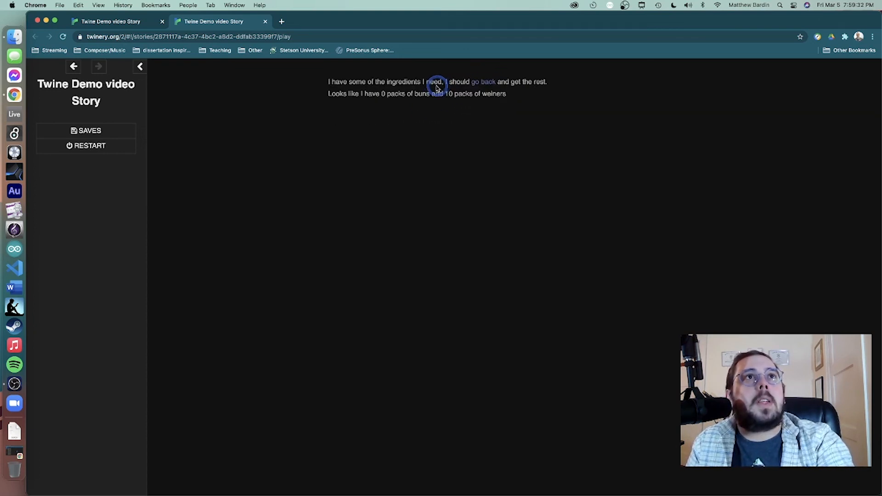
{"action": "left_click", "coordinate": [462, 82]}
{"action": "left_click", "coordinate": [394, 106]}
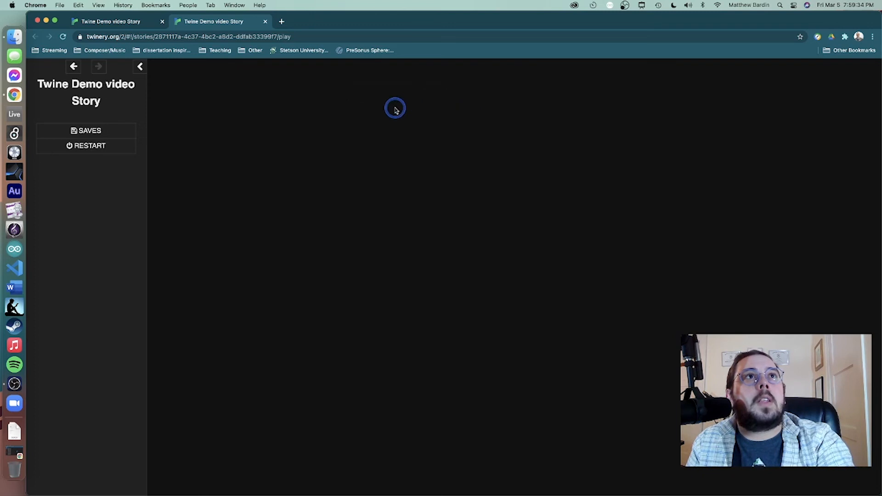
{"action": "left_click", "coordinate": [481, 82]}
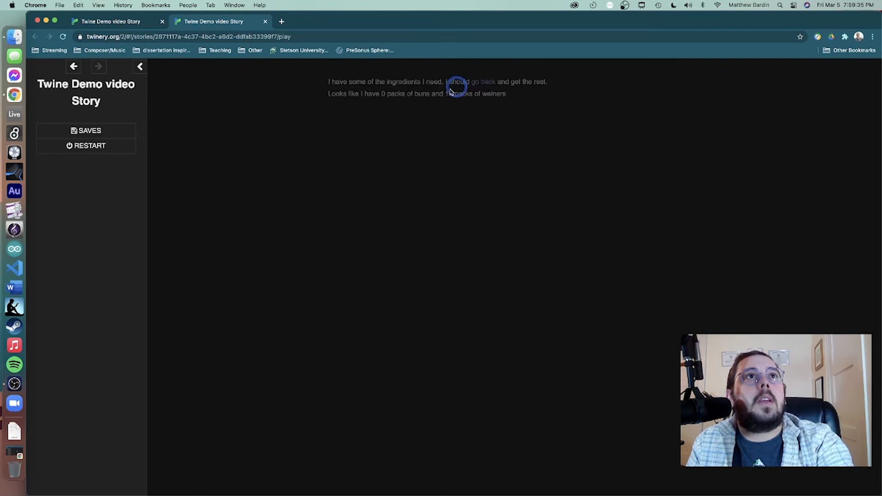
{"action": "left_click", "coordinate": [473, 85]}
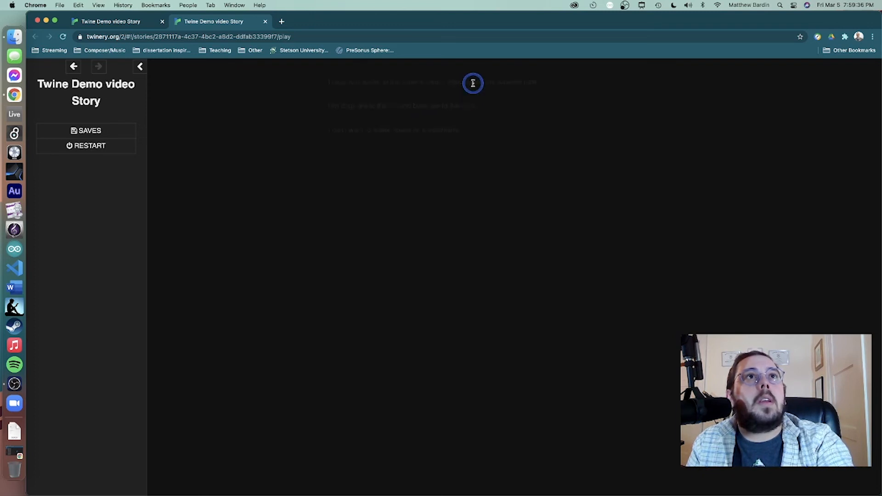
{"action": "left_click", "coordinate": [399, 105]}
{"action": "left_click", "coordinate": [467, 83]}
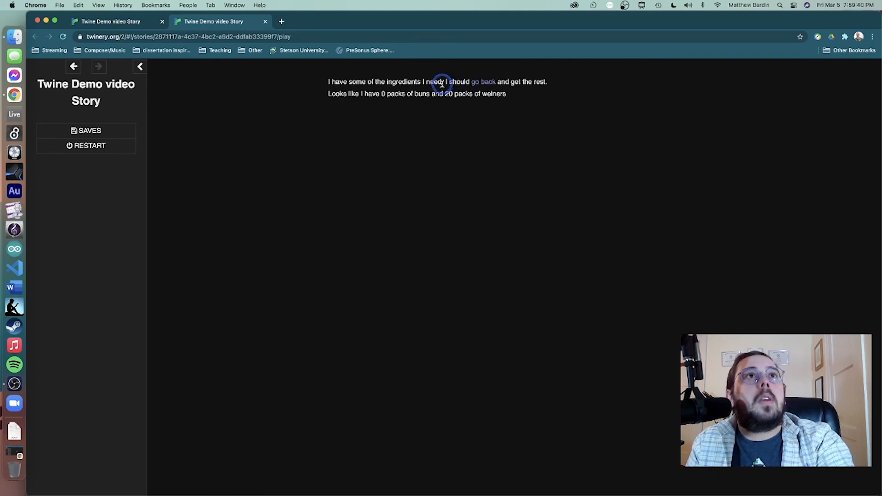
- Go back to the supermarket and collect whole wheat buns repeatedly until the cart holds 20 packs of buns
{"action": "left_click", "coordinate": [489, 85]}
{"action": "left_click", "coordinate": [464, 105]}
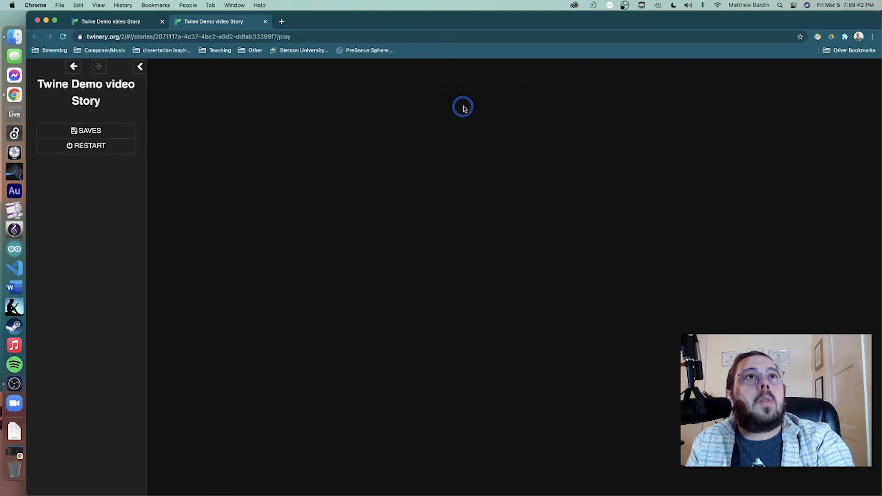
{"action": "left_click", "coordinate": [572, 82]}
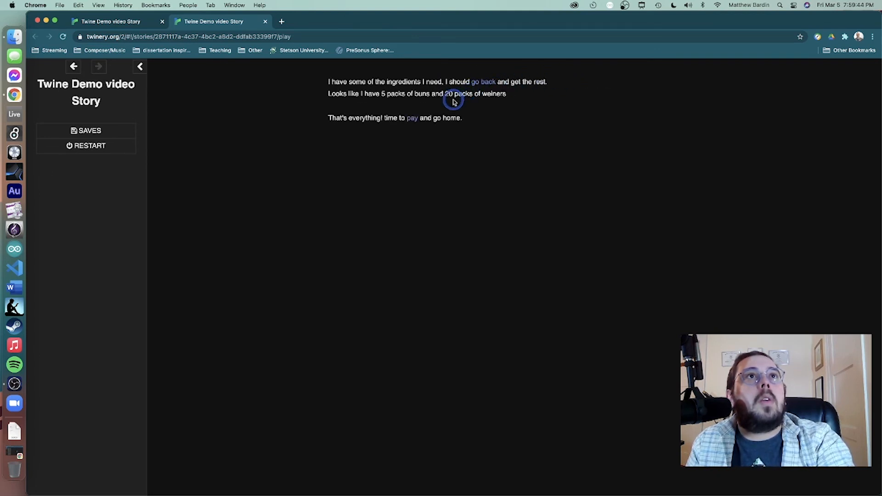
{"action": "left_click", "coordinate": [480, 85]}
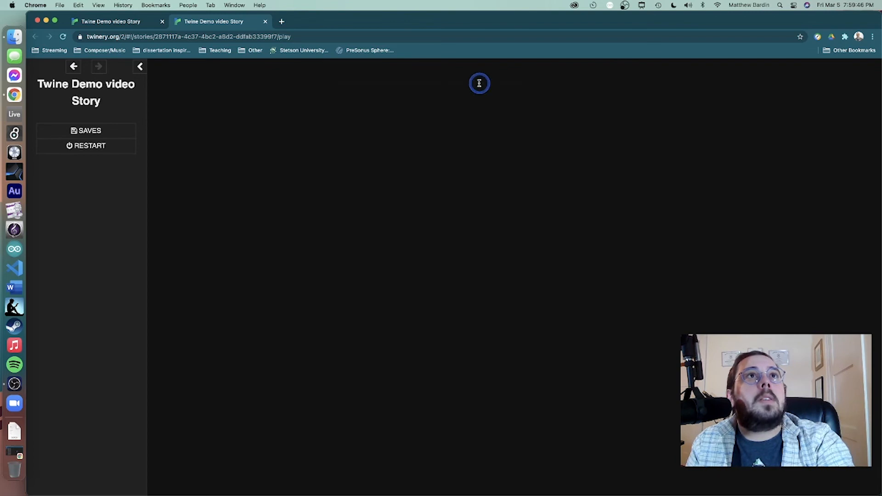
{"action": "left_click", "coordinate": [469, 106]}
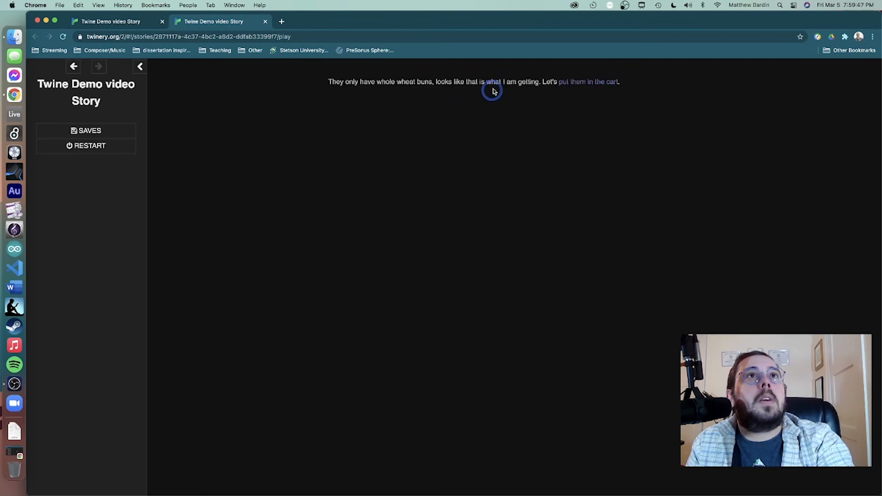
{"action": "left_click", "coordinate": [564, 82]}
{"action": "left_click", "coordinate": [483, 88]}
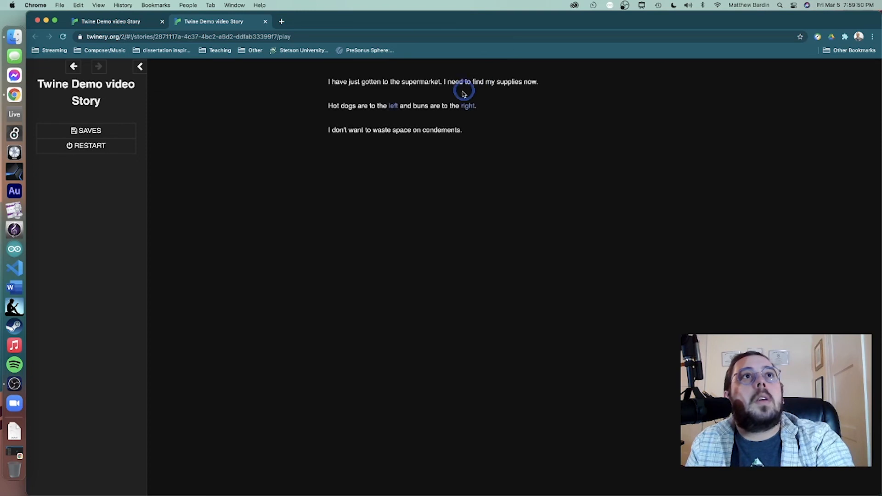
{"action": "left_click", "coordinate": [468, 106]}
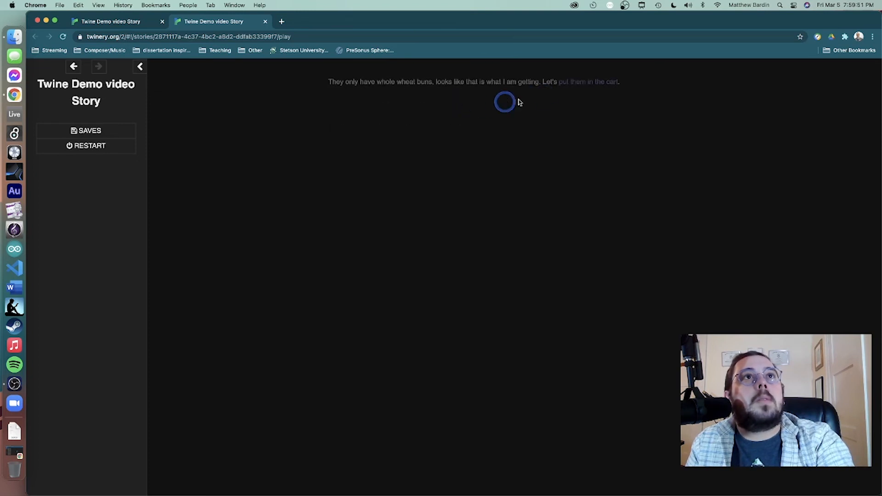
{"action": "left_click", "coordinate": [592, 81]}
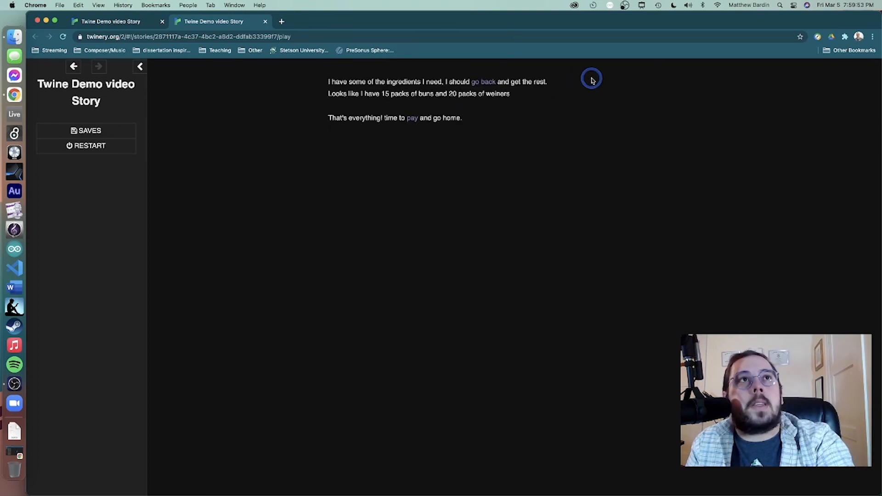
{"action": "left_click", "coordinate": [480, 83]}
{"action": "left_click", "coordinate": [468, 106]}
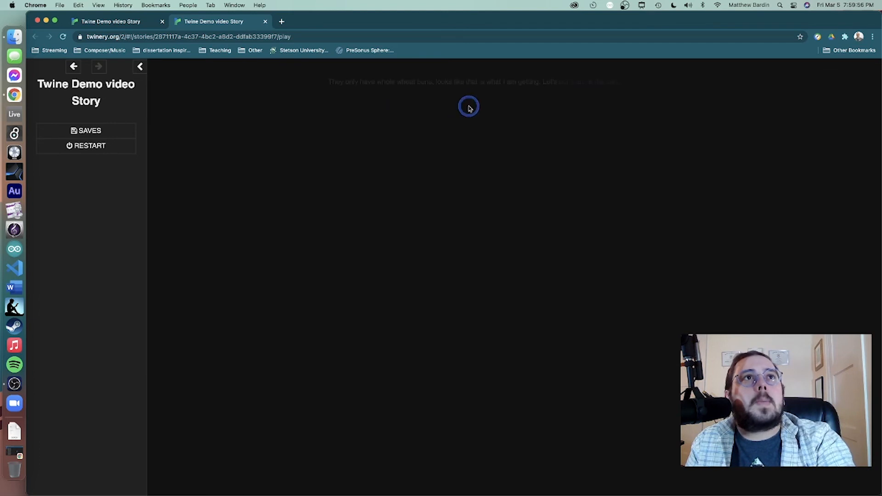
{"action": "left_click", "coordinate": [562, 83]}
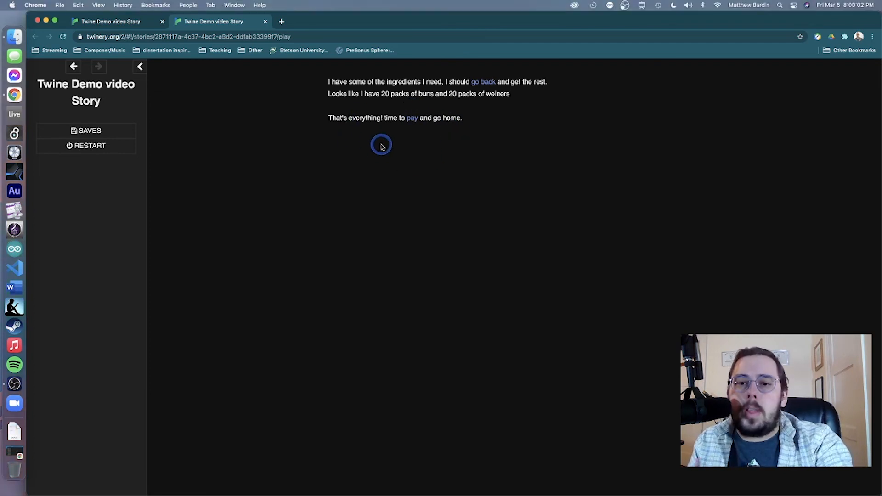
- Pay for the groceries in the running story and continue home to hotdog time
{"action": "left_click", "coordinate": [410, 122]}
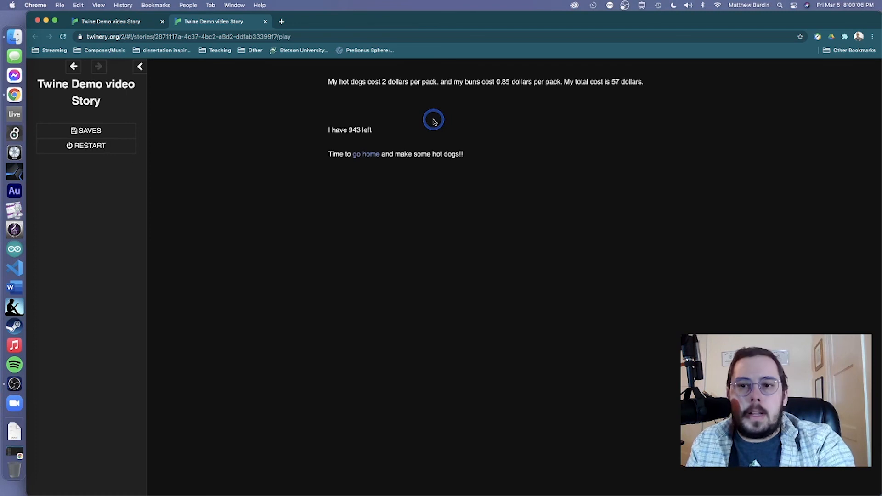
{"action": "left_click", "coordinate": [361, 154]}
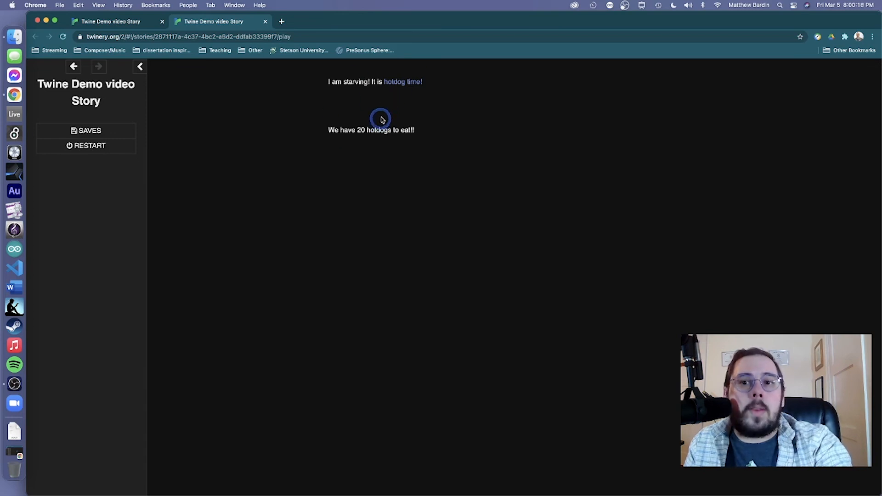
{"action": "left_click", "coordinate": [399, 87]}
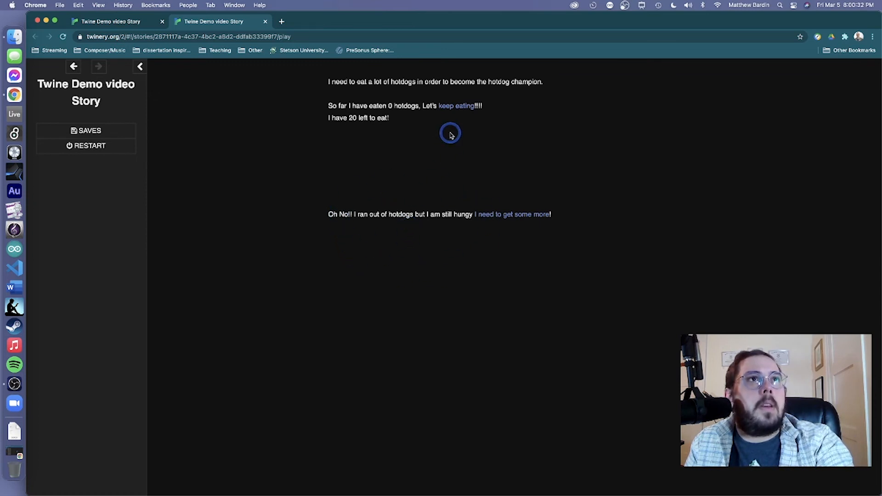
- In the "hotdog time!" passage, change the last condition to <<if $dogsLeft <= 0 && $money > 15>> and return to the running story
{"action": "left_click", "coordinate": [129, 22]}
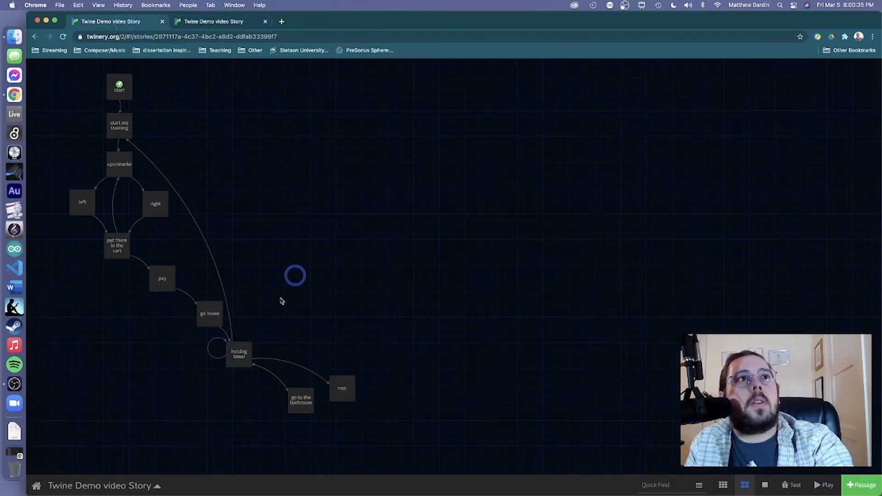
{"action": "double_click", "coordinate": [237, 358]}
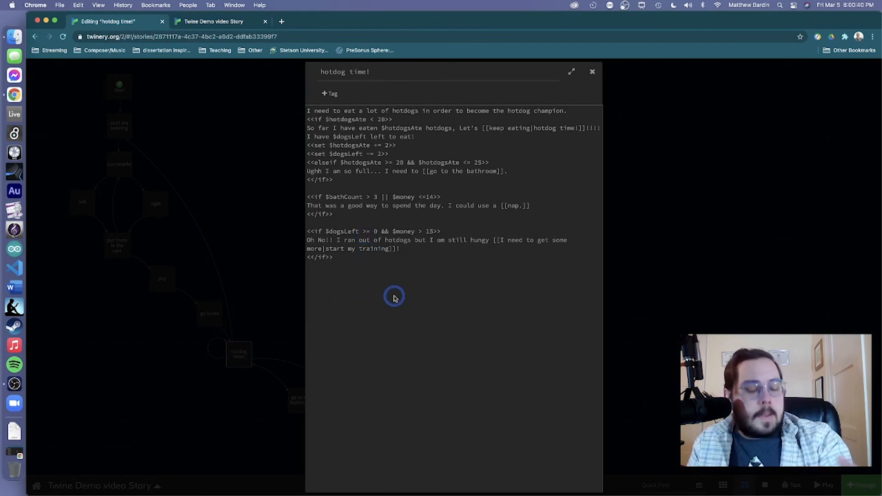
{"action": "key", "text": "BackSpace"}
{"action": "type", "text": "<"}
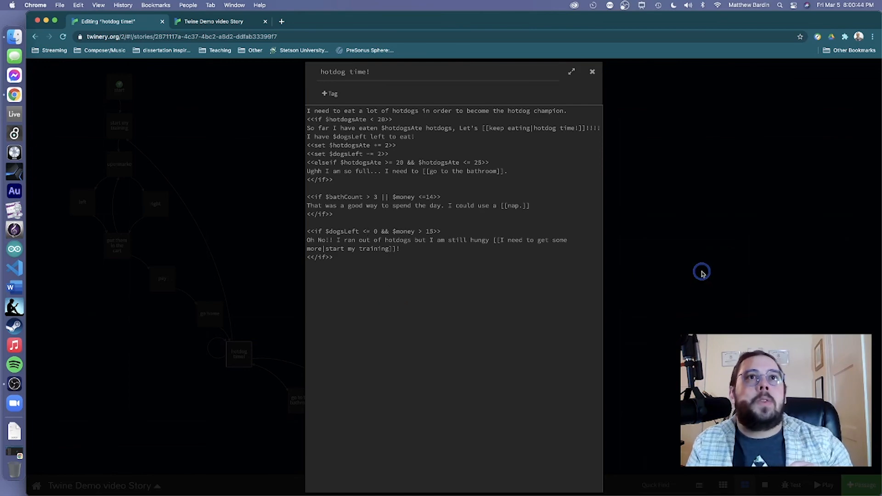
{"action": "left_click", "coordinate": [702, 271]}
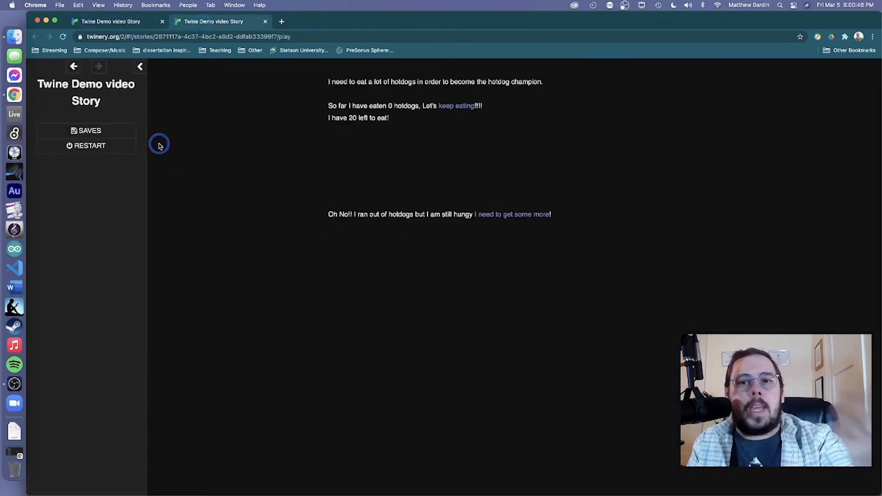
- Keep eating in the running story until all 20 hotdogs are gone, and visit the bathroom before returning to hotdog time
{"action": "left_click", "coordinate": [460, 109]}
{"action": "left_click", "coordinate": [460, 109]}
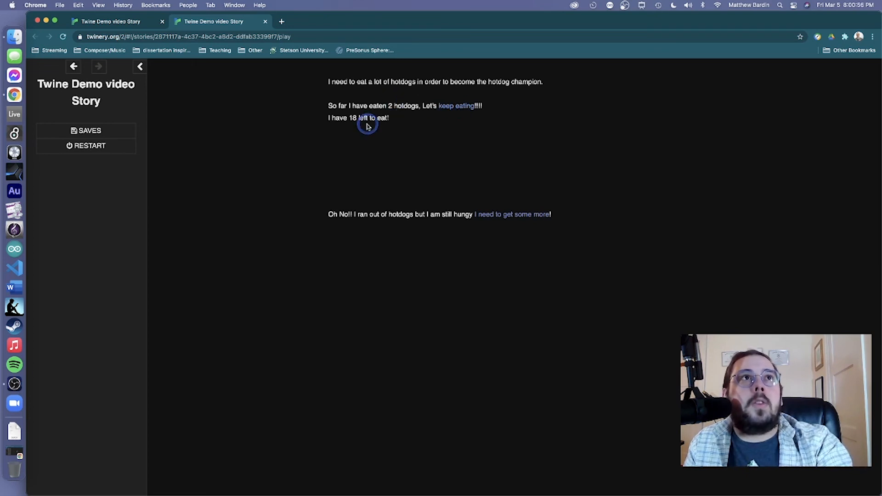
{"action": "left_click", "coordinate": [466, 108]}
{"action": "left_click", "coordinate": [467, 108]}
{"action": "left_click", "coordinate": [467, 109]}
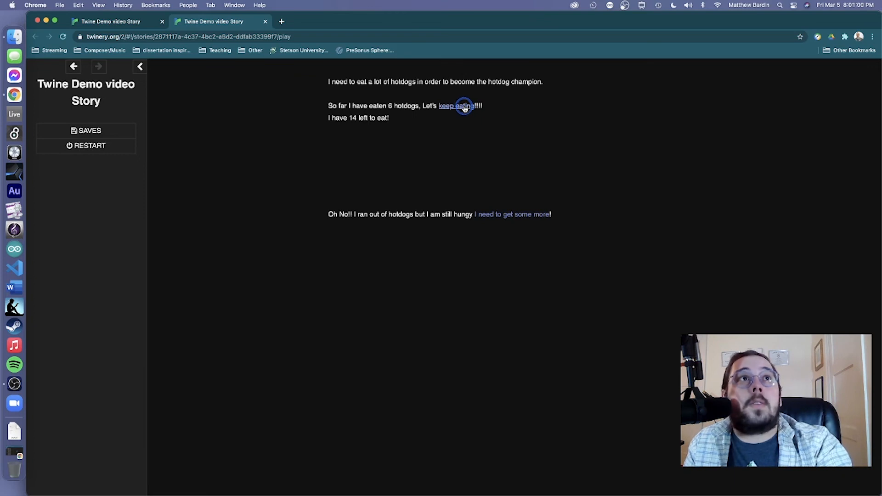
{"action": "left_click", "coordinate": [464, 109]}
{"action": "left_click", "coordinate": [464, 108]}
{"action": "left_click", "coordinate": [465, 109]}
{"action": "left_click", "coordinate": [465, 109]}
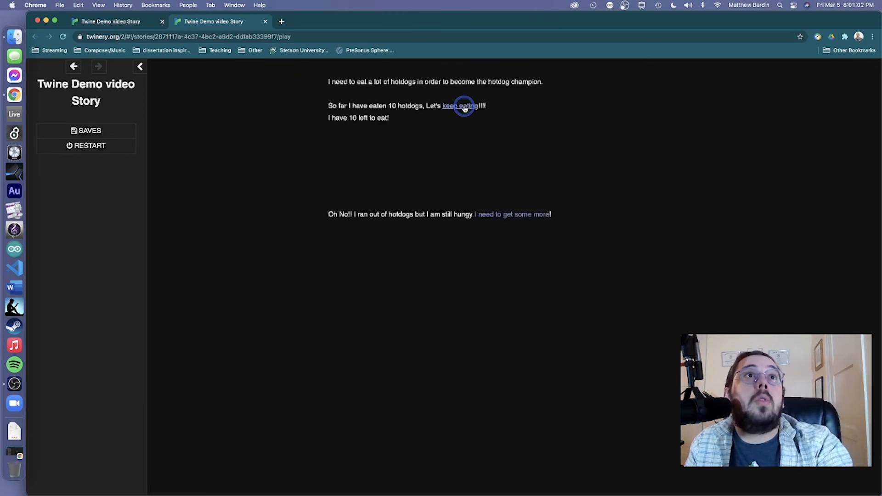
{"action": "left_click", "coordinate": [464, 109]}
{"action": "left_click", "coordinate": [464, 108]}
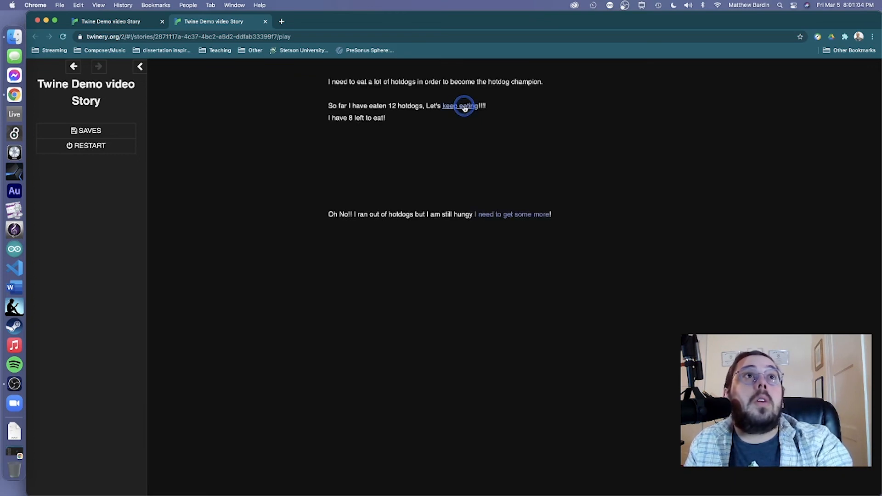
{"action": "left_click", "coordinate": [465, 109]}
{"action": "left_click", "coordinate": [465, 108]}
{"action": "left_click", "coordinate": [465, 108]}
{"action": "left_click", "coordinate": [465, 109]}
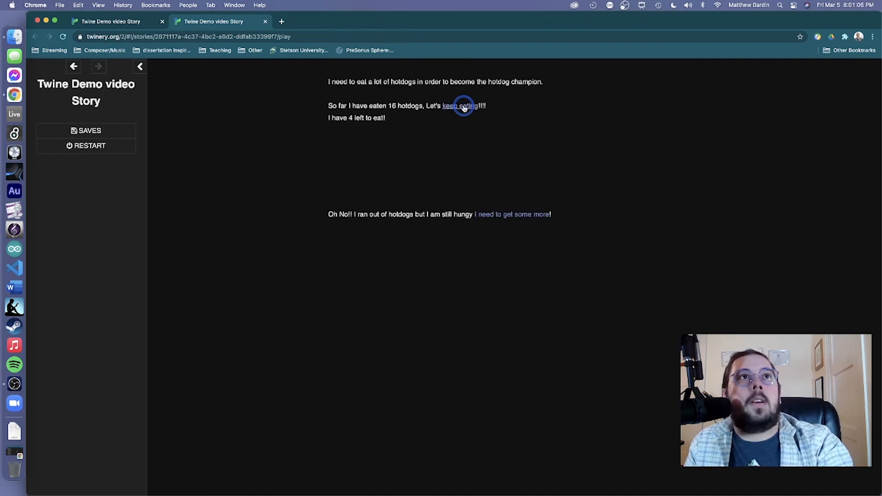
{"action": "left_click", "coordinate": [463, 108]}
{"action": "left_click", "coordinate": [464, 108]}
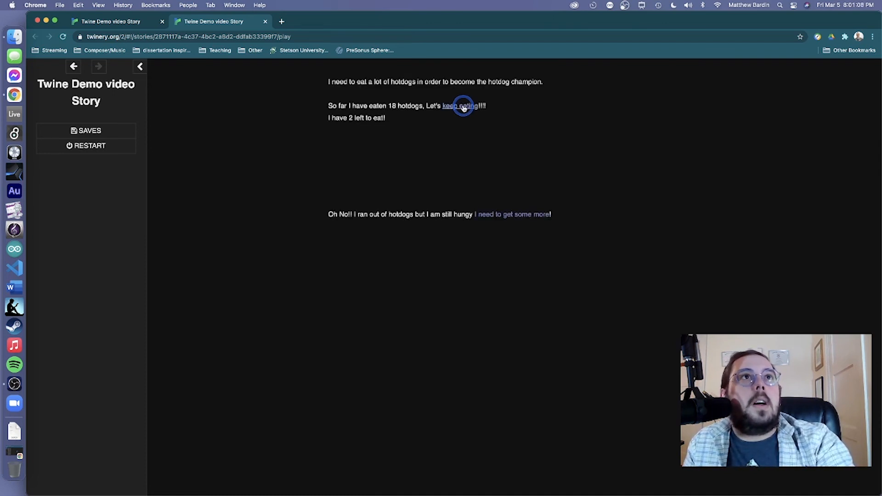
{"action": "left_click", "coordinate": [464, 108]}
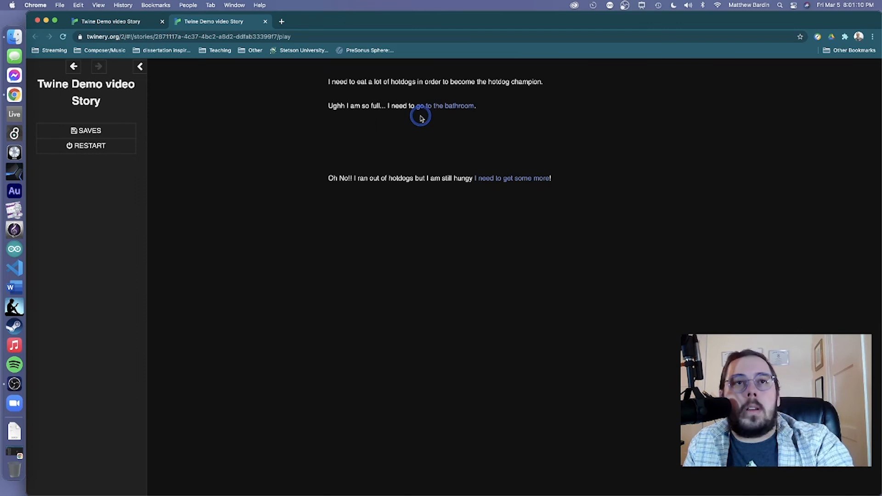
{"action": "left_click", "coordinate": [448, 106]}
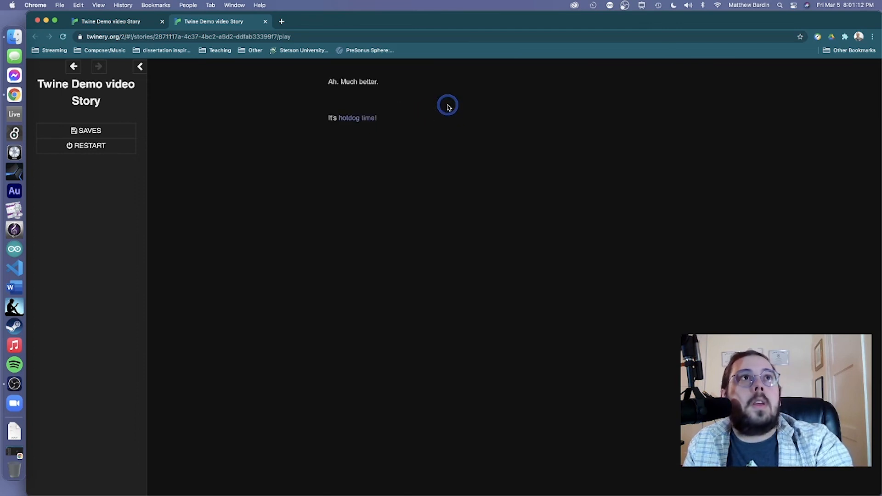
{"action": "left_click", "coordinate": [355, 121]}
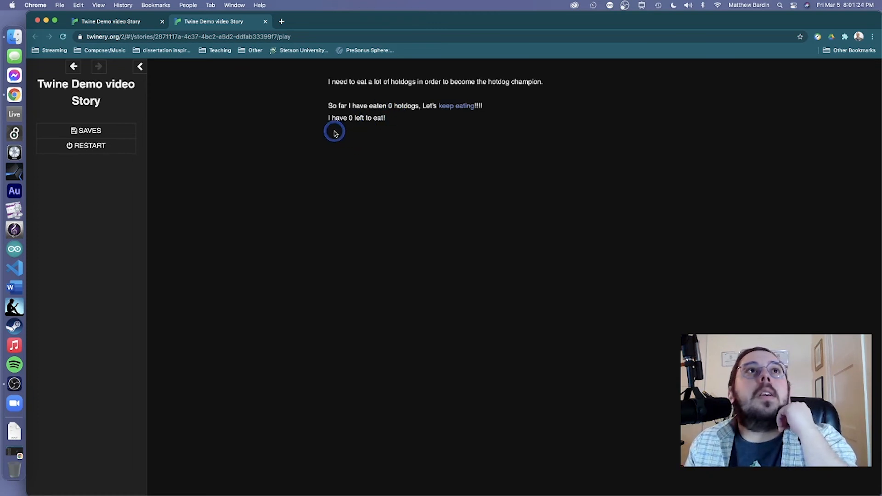
- Review the conditions in the "hotdog time!" passage in the story editor and close the passage
{"action": "left_click", "coordinate": [104, 21]}
{"action": "double_click", "coordinate": [239, 355]}
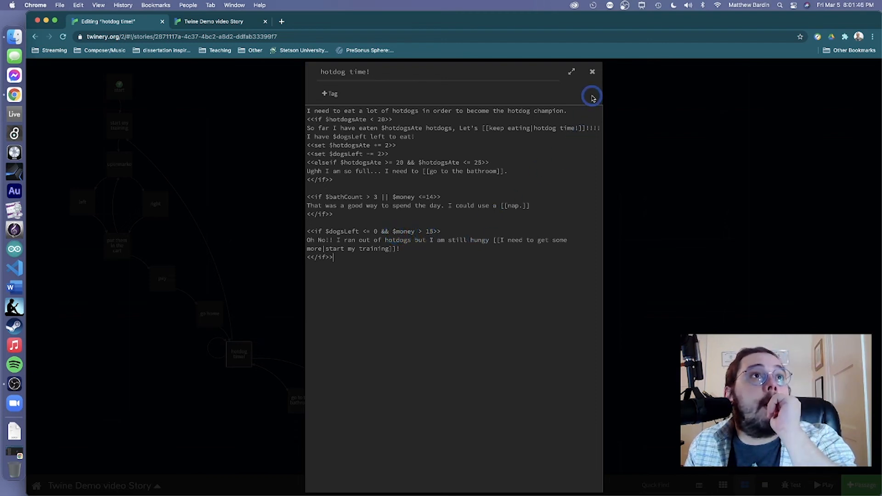
{"action": "left_click", "coordinate": [592, 72]}
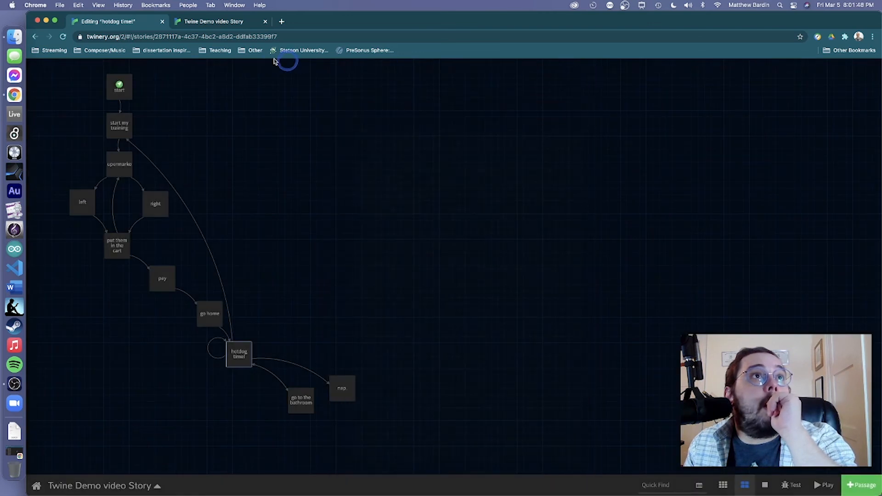
- Close the old test run, play the story again from the beginning and continue through the training to the supermarket
{"action": "left_click", "coordinate": [264, 22]}
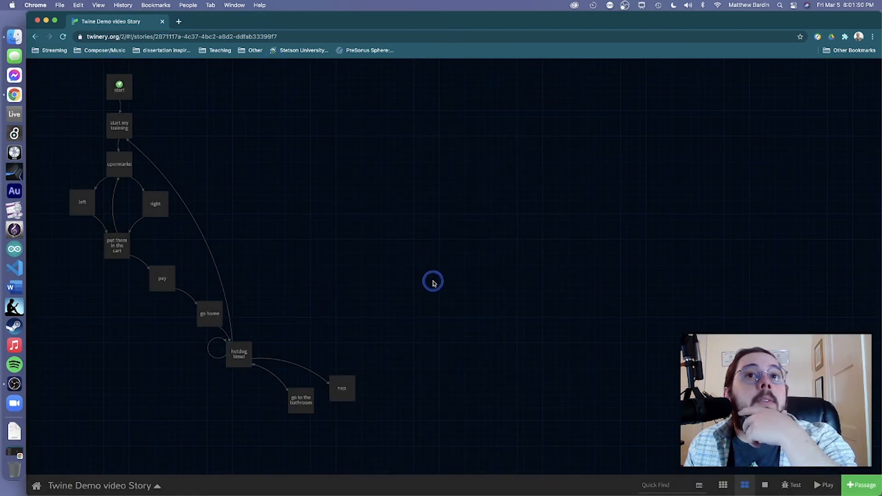
{"action": "left_click", "coordinate": [826, 488]}
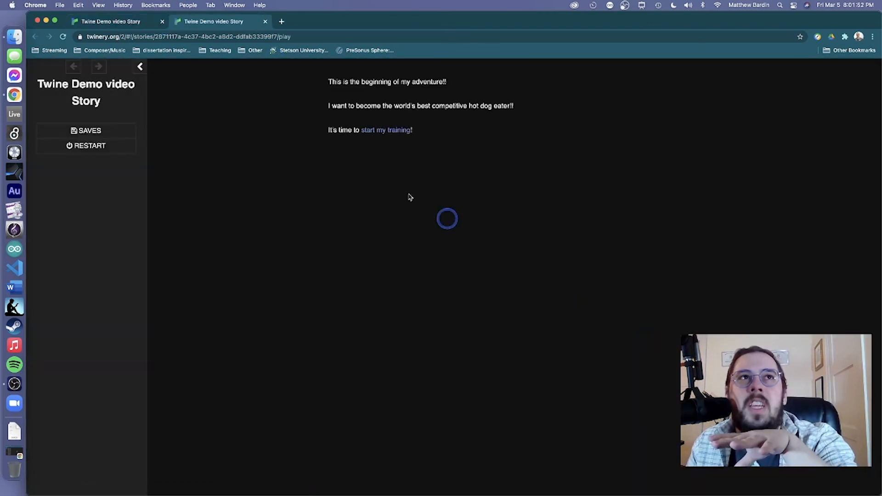
{"action": "left_click", "coordinate": [388, 133]}
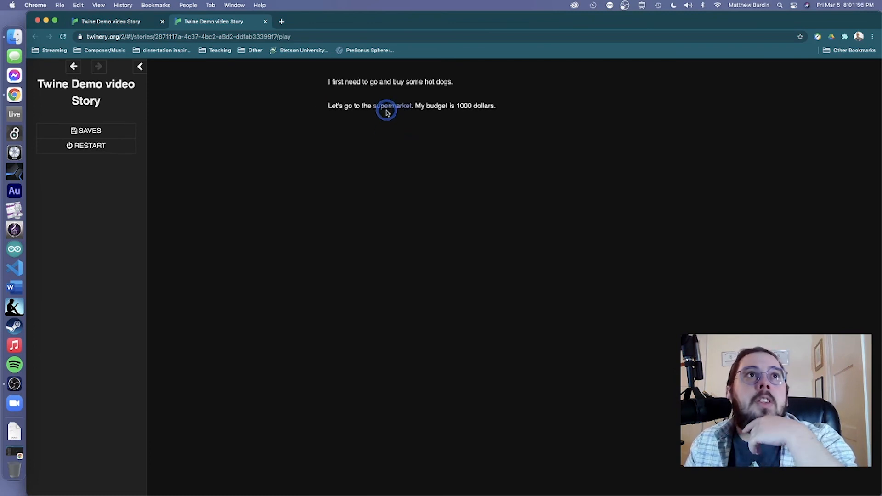
{"action": "left_click", "coordinate": [387, 111]}
- Collect buns in the running story, returning to the supermarket each time, until the cart holds 20 packs of buns
{"action": "left_click", "coordinate": [465, 109]}
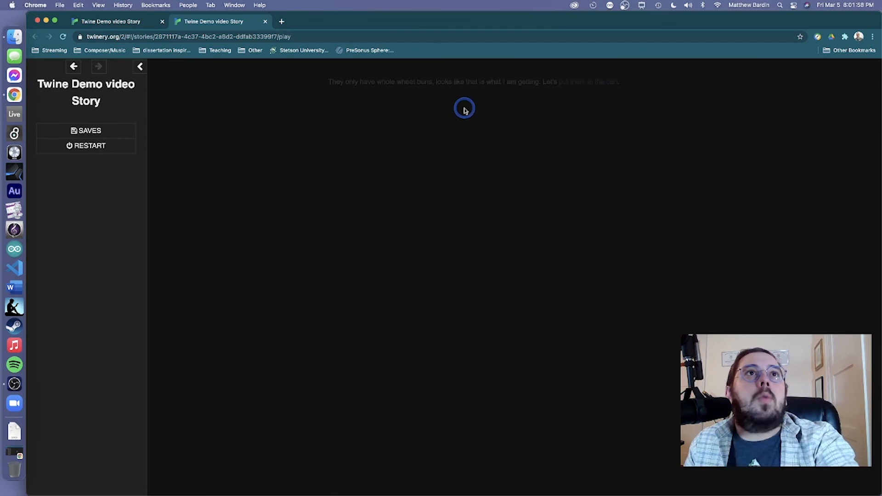
{"action": "left_click", "coordinate": [575, 83]}
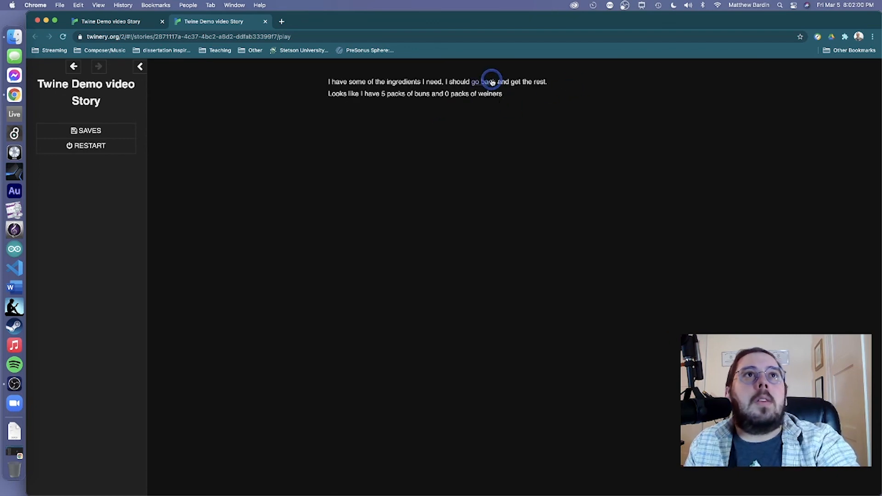
{"action": "left_click", "coordinate": [491, 83]}
{"action": "left_click", "coordinate": [465, 109]}
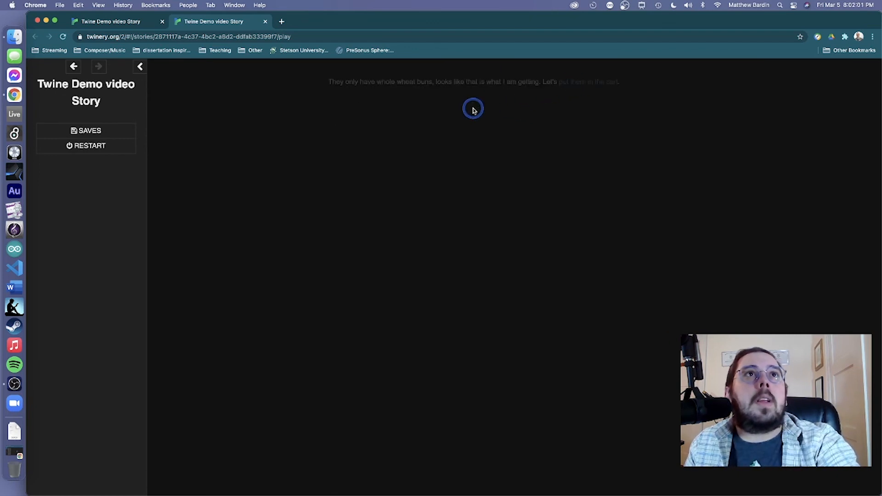
{"action": "left_click", "coordinate": [576, 84]}
{"action": "left_click", "coordinate": [478, 83]}
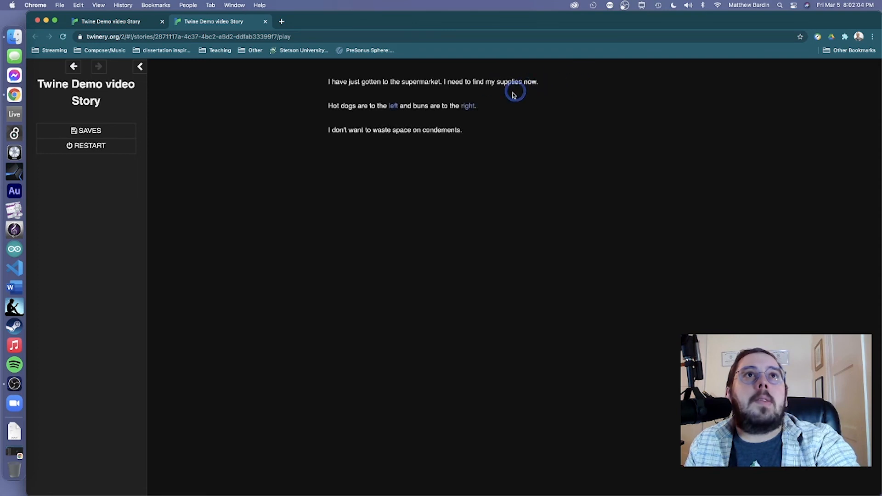
{"action": "left_click", "coordinate": [467, 107]}
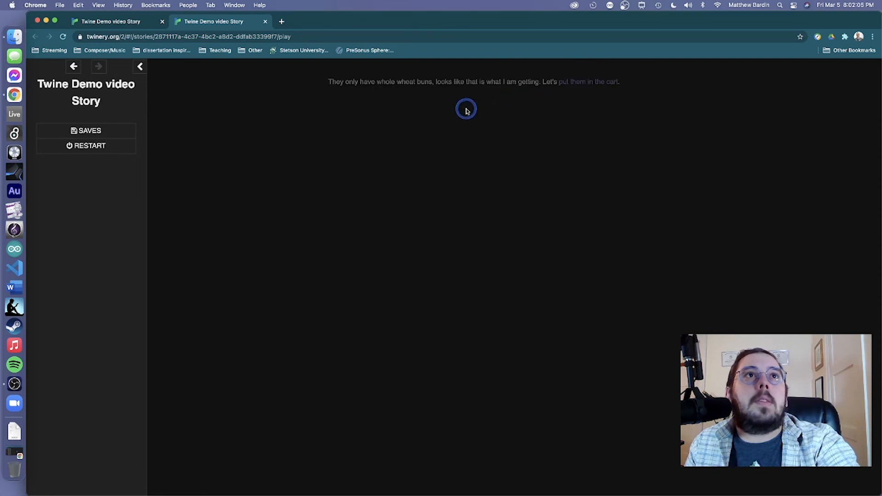
{"action": "left_click", "coordinate": [566, 84]}
{"action": "left_click", "coordinate": [484, 85]}
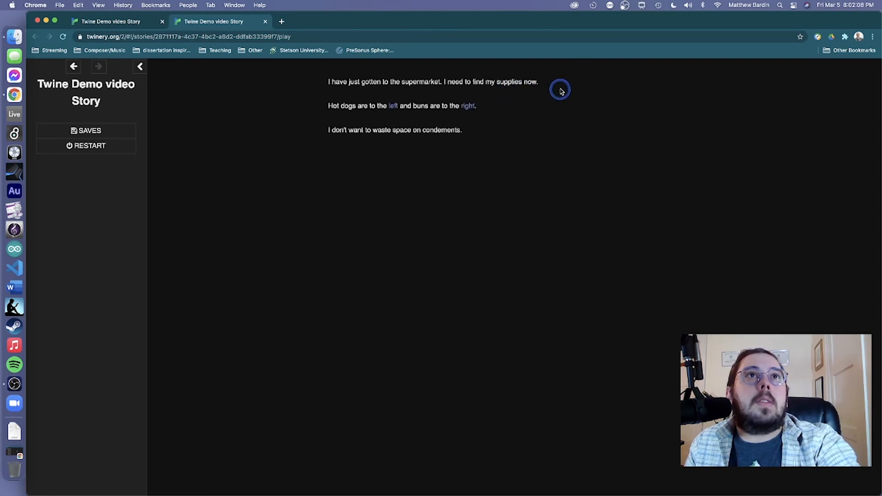
{"action": "left_click", "coordinate": [475, 106]}
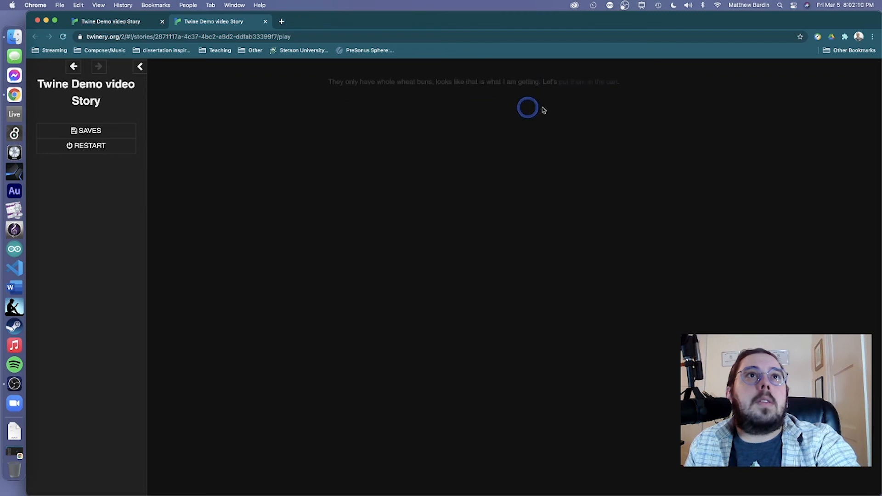
{"action": "left_click", "coordinate": [574, 86]}
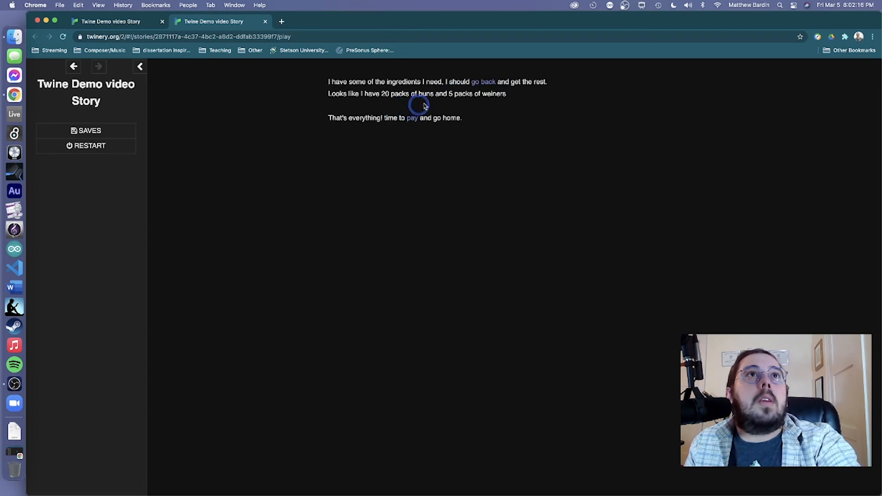
- Keep going back for weiners in the running story until the cart holds 20 packs of weiners
{"action": "left_click", "coordinate": [476, 83]}
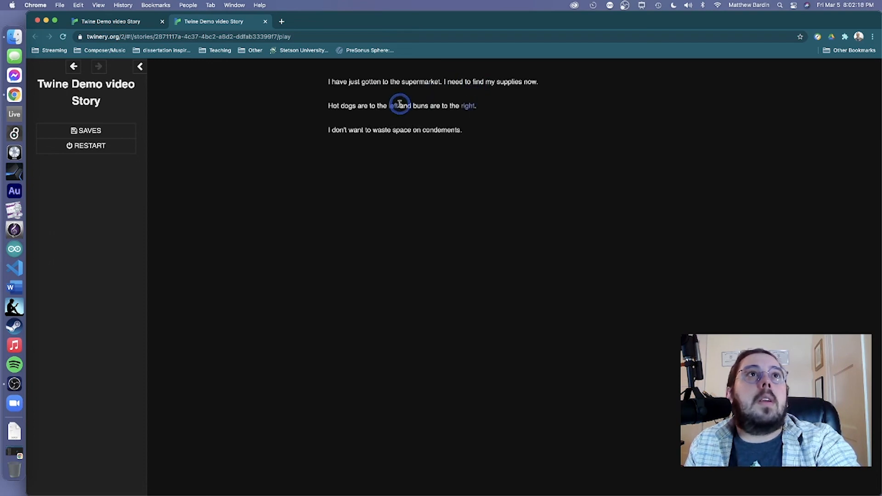
{"action": "left_click", "coordinate": [400, 105]}
{"action": "left_click", "coordinate": [506, 82]}
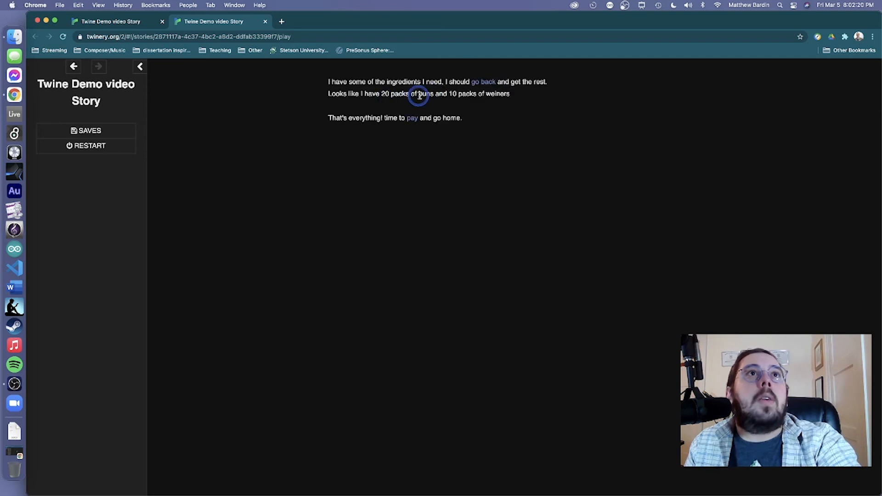
{"action": "left_click", "coordinate": [476, 83]}
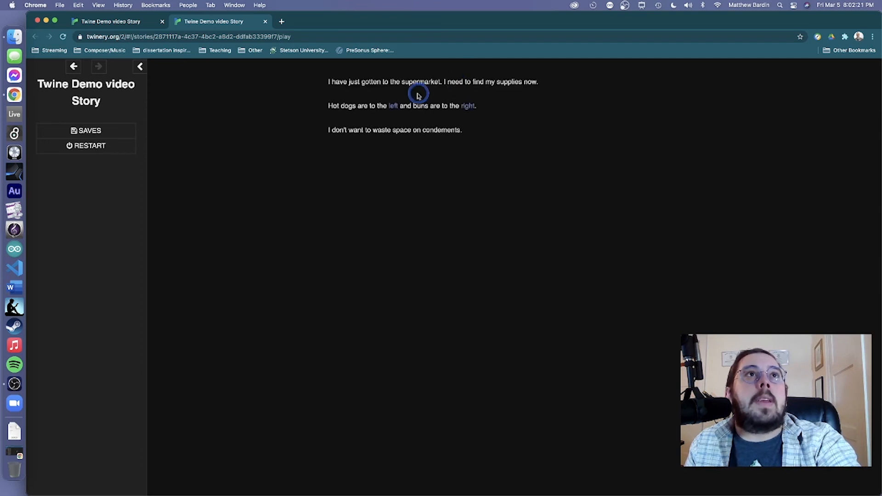
{"action": "left_click", "coordinate": [395, 106]}
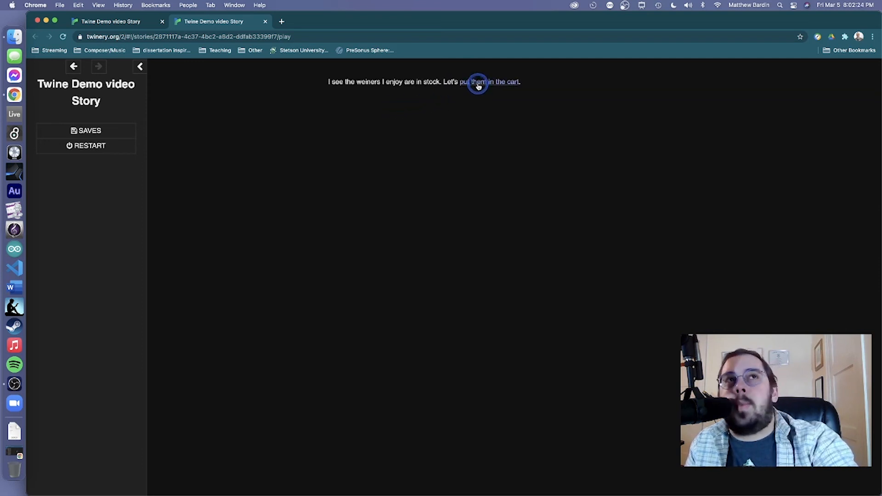
{"action": "left_click", "coordinate": [478, 83]}
{"action": "left_click", "coordinate": [481, 84]}
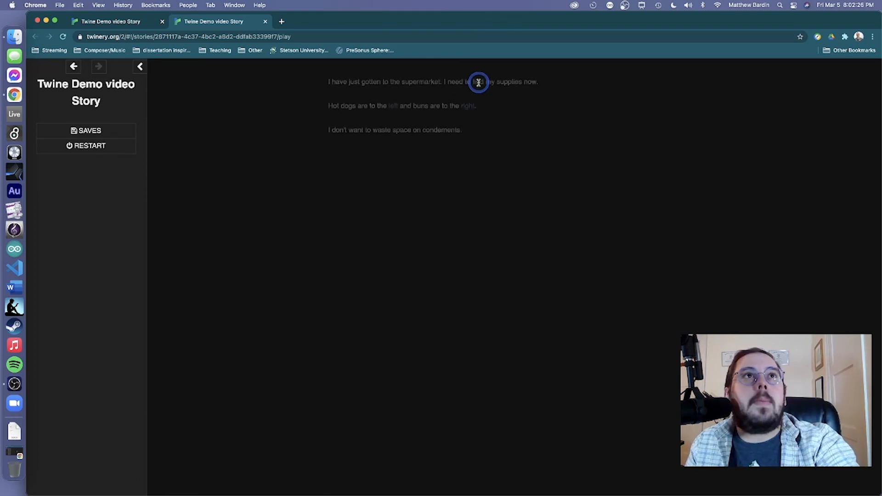
{"action": "left_click", "coordinate": [389, 106]}
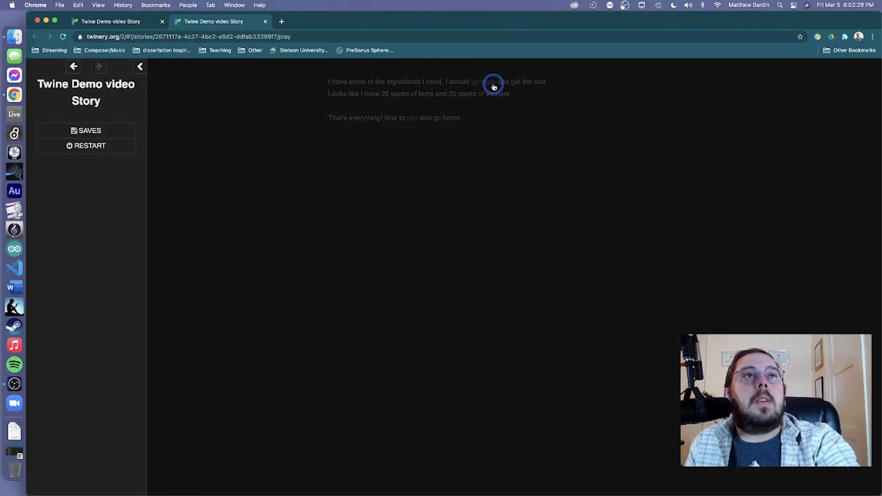
- Pay for the 20 packs of buns and weiners, go home and start hotdog time
{"action": "left_click", "coordinate": [414, 119]}
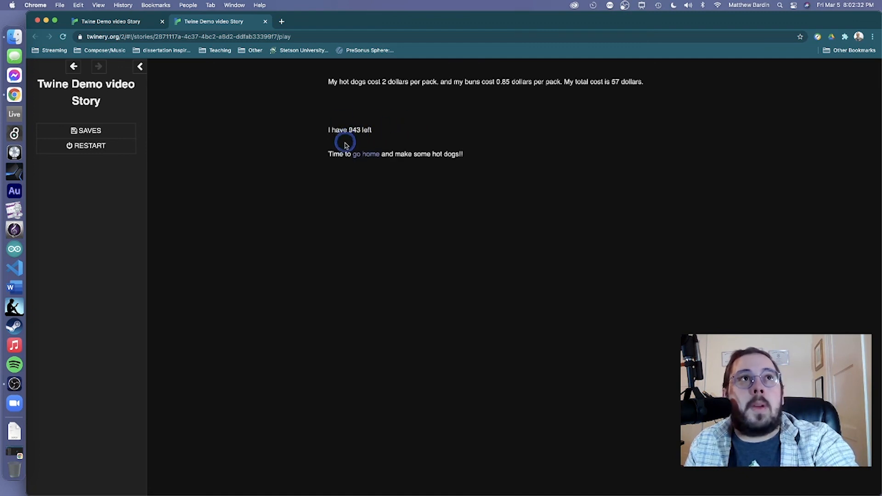
{"action": "left_click", "coordinate": [366, 154]}
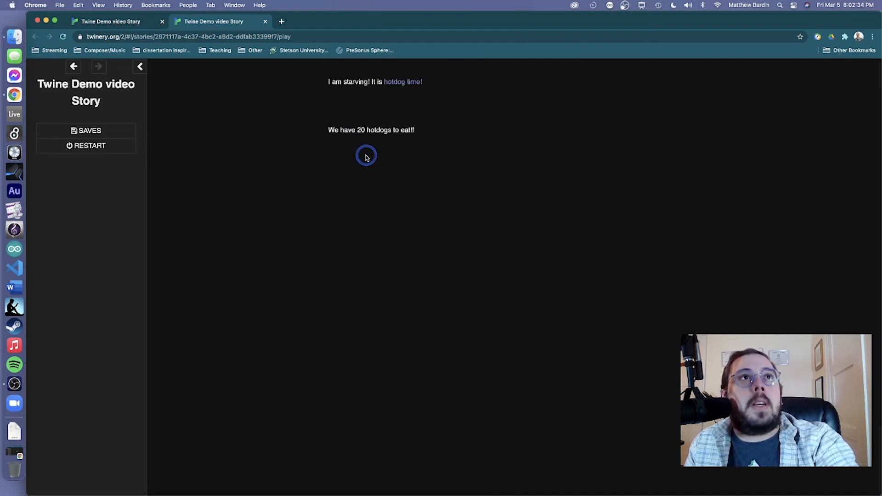
{"action": "left_click", "coordinate": [395, 84]}
- Keep eating in the running story until 18 hotdogs have been eaten
{"action": "left_click", "coordinate": [458, 109]}
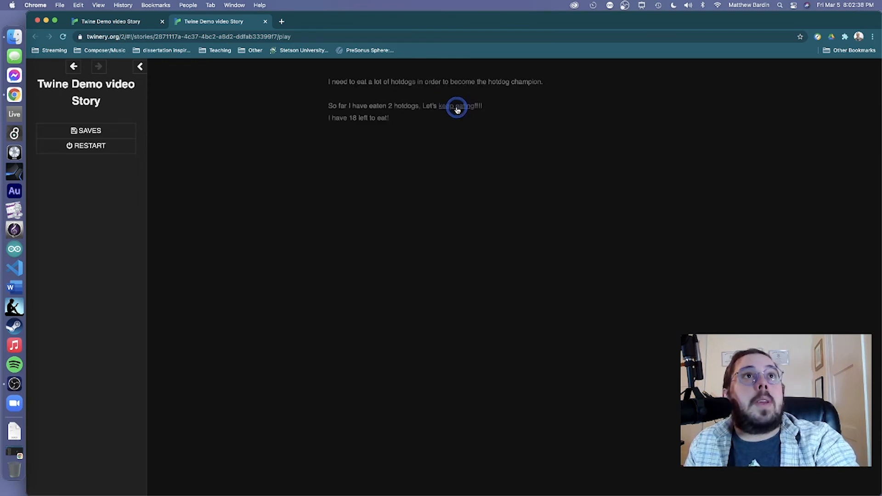
{"action": "left_click", "coordinate": [457, 109]}
{"action": "left_click", "coordinate": [458, 108]}
{"action": "left_click", "coordinate": [457, 108]}
{"action": "left_click", "coordinate": [457, 108]}
{"action": "left_click", "coordinate": [457, 109]}
{"action": "left_click", "coordinate": [457, 108]}
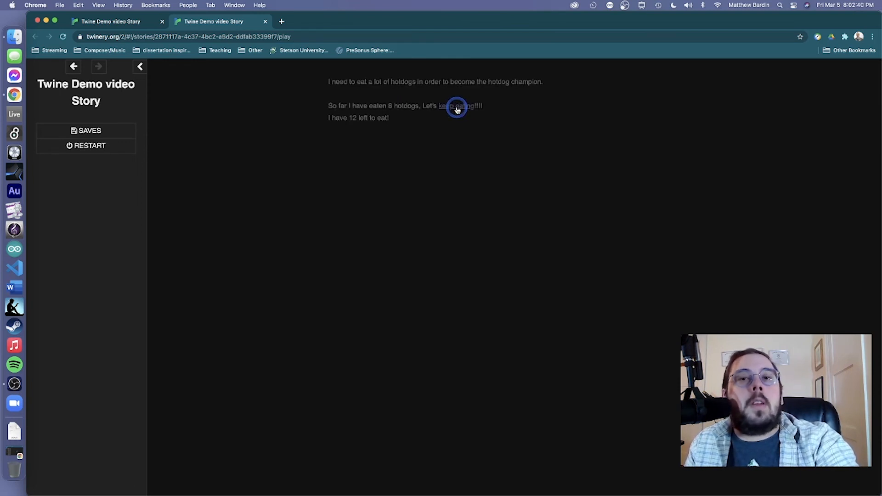
{"action": "left_click", "coordinate": [457, 109]}
{"action": "left_click", "coordinate": [457, 108]}
{"action": "left_click", "coordinate": [457, 108]}
{"action": "left_click", "coordinate": [458, 108]}
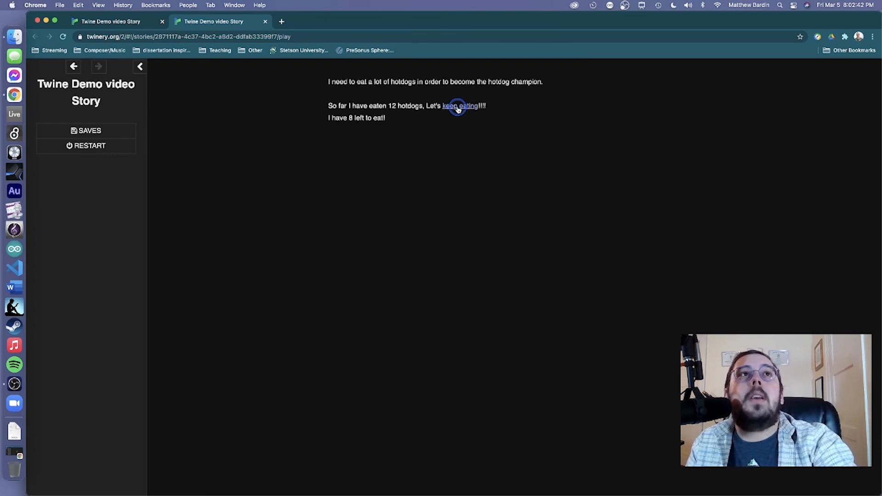
{"action": "left_click", "coordinate": [457, 108]}
{"action": "left_click", "coordinate": [458, 109]}
{"action": "left_click", "coordinate": [458, 108]}
{"action": "left_click", "coordinate": [458, 108]}
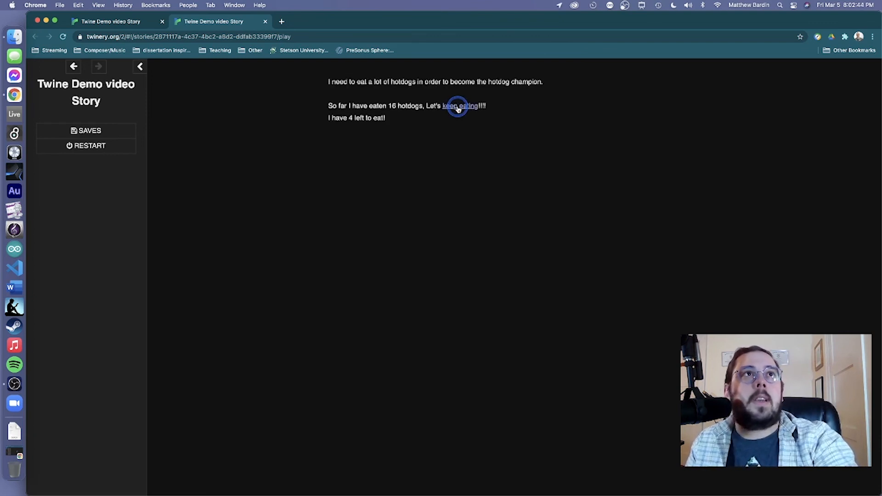
{"action": "left_click", "coordinate": [458, 109]}
{"action": "left_click", "coordinate": [457, 109]}
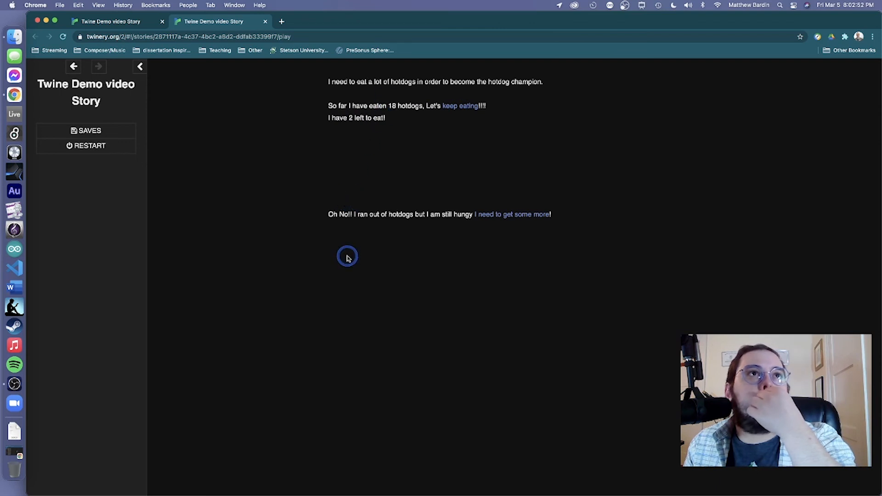
- In the "hotdog time!" passage, move the <<set $hotdogsAte += 2>> and <<set $dogsLeft -= 2>> lines below the final <</if>> and close it
{"action": "left_click", "coordinate": [133, 27]}
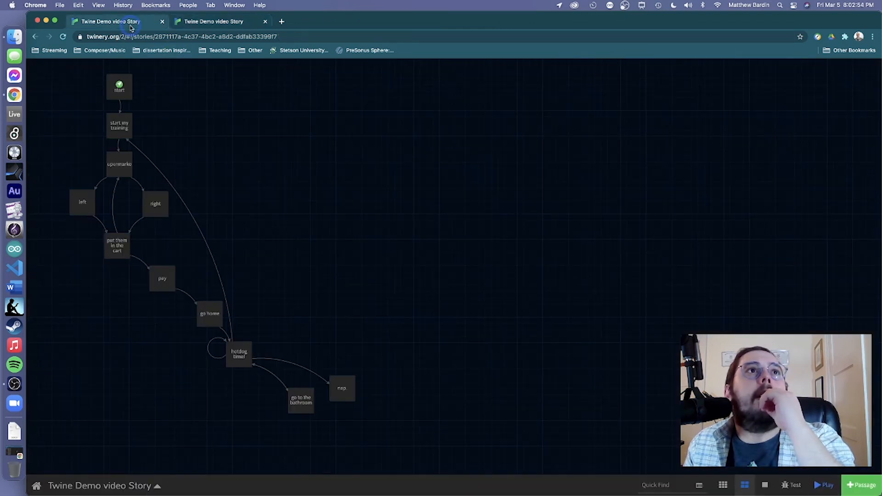
{"action": "double_click", "coordinate": [235, 344]}
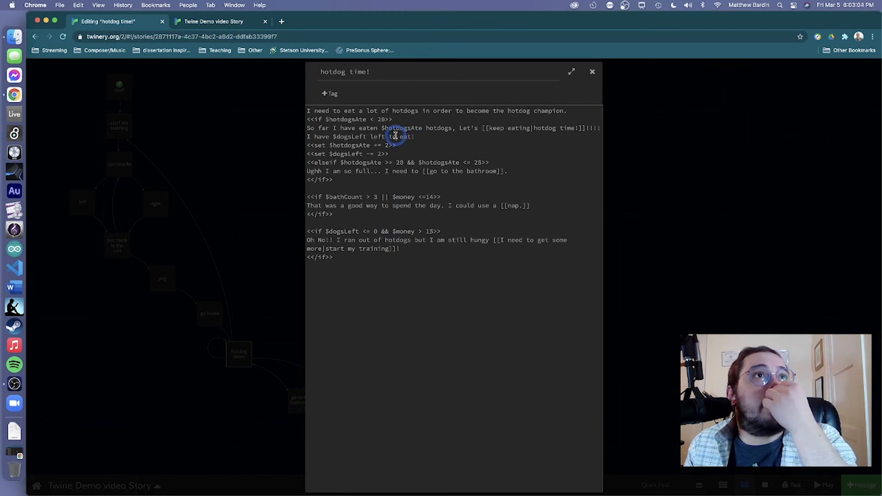
{"action": "left_click_drag", "start_coordinate": [394, 154], "coordinate": [313, 145]}
{"action": "key", "text": "super+c"}
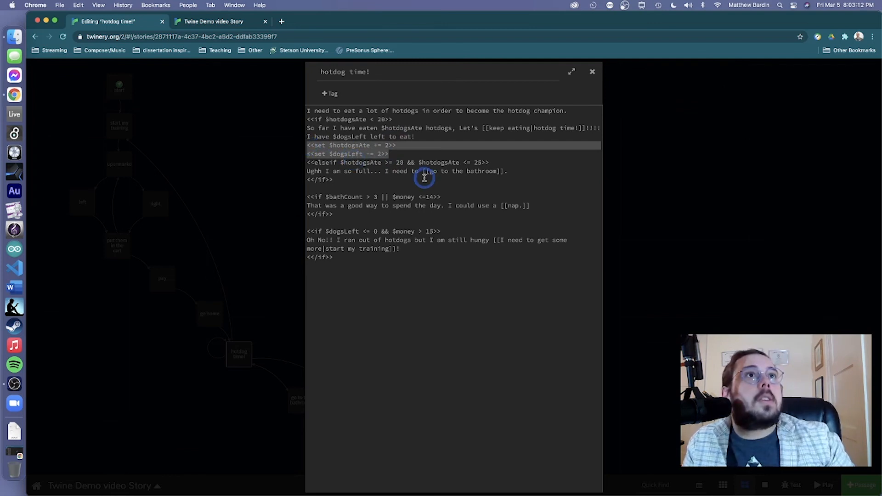
{"action": "key", "text": "BackSpace"}
{"action": "left_click", "coordinate": [353, 248]}
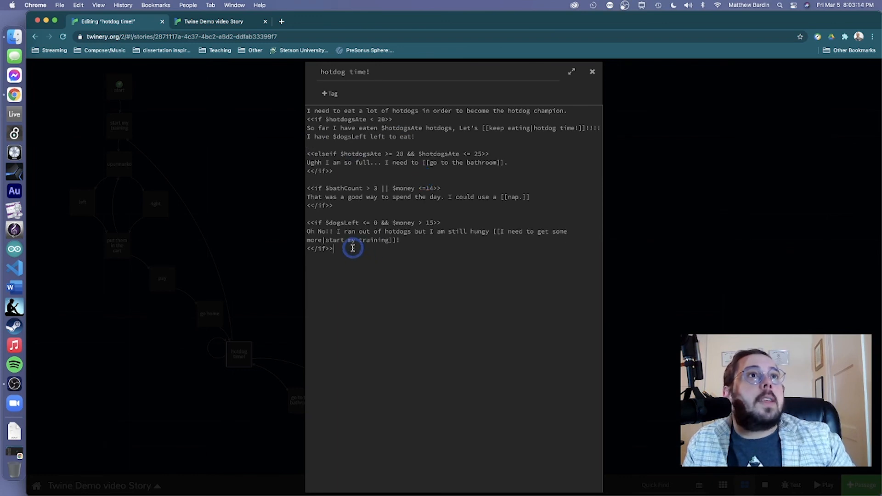
{"action": "key", "text": "super+v"}
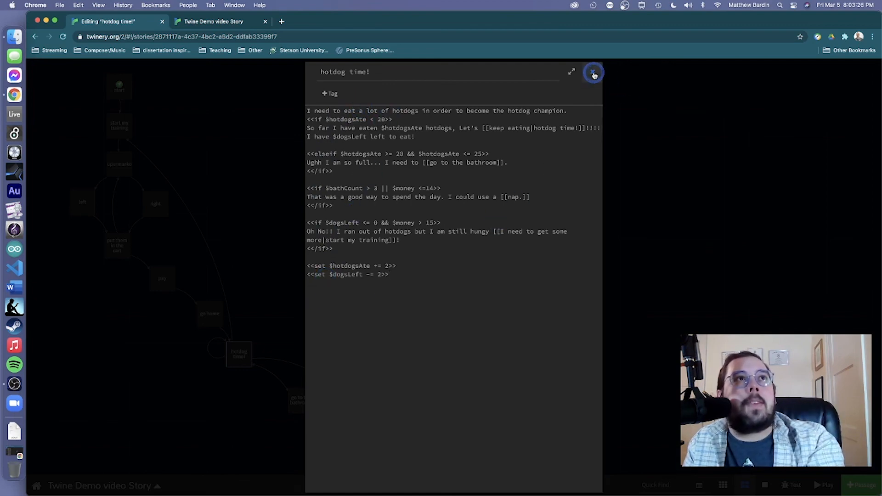
{"action": "left_click", "coordinate": [592, 71]}
- Return to the running story, eat the last two hotdogs, visit the bathroom and go back to hotdog time
{"action": "left_click", "coordinate": [209, 22]}
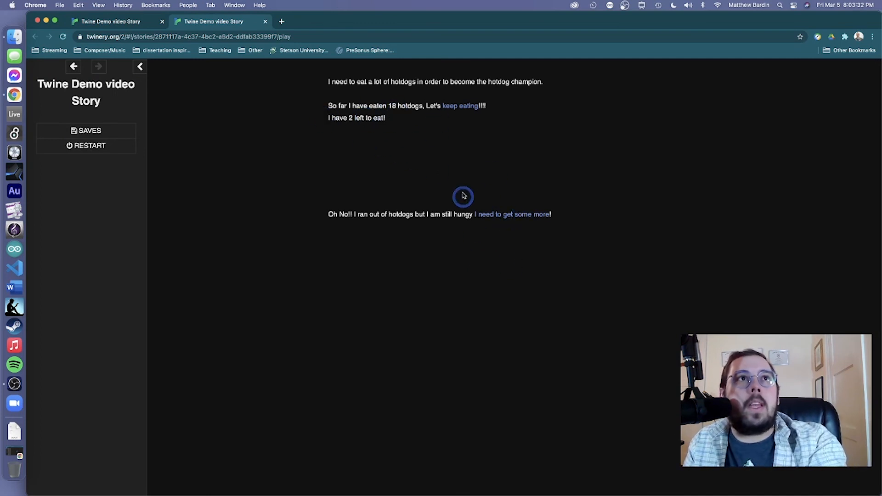
{"action": "left_click", "coordinate": [449, 107]}
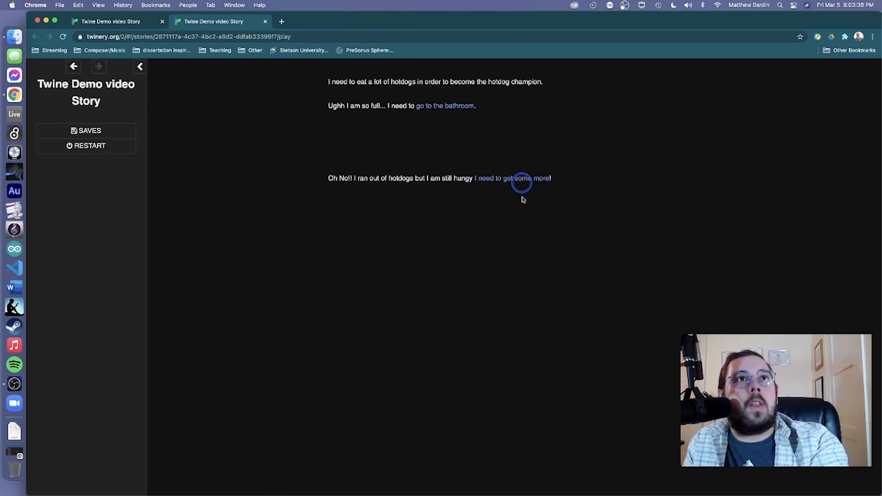
{"action": "left_click", "coordinate": [442, 110]}
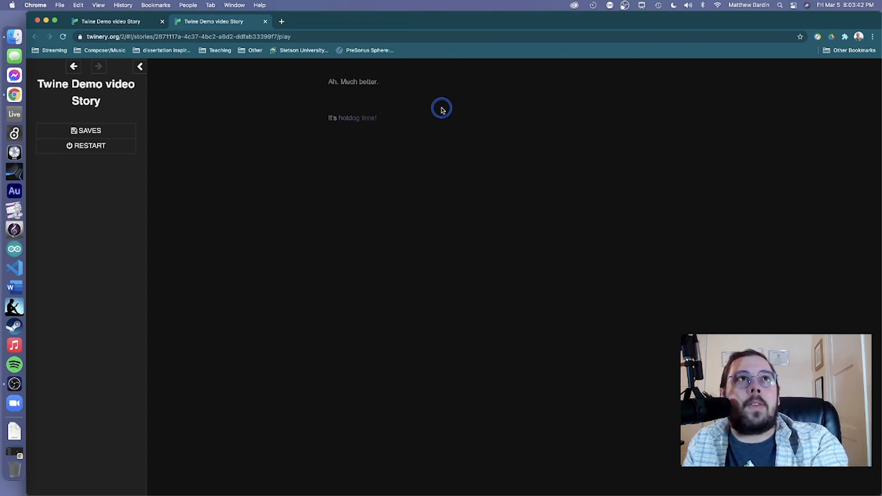
{"action": "left_click", "coordinate": [360, 120]}
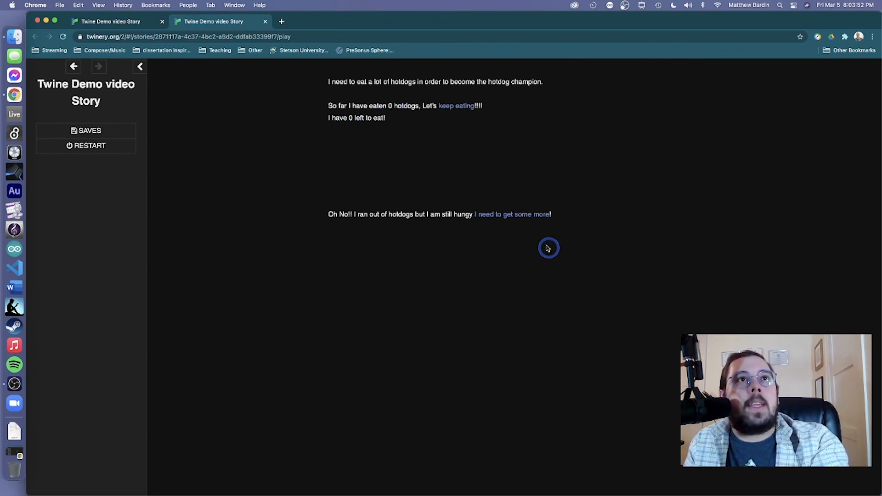
- Go back for more hotdogs in the running story, put buns and weiners in the cart at the supermarket and pay
{"action": "left_click", "coordinate": [519, 220]}
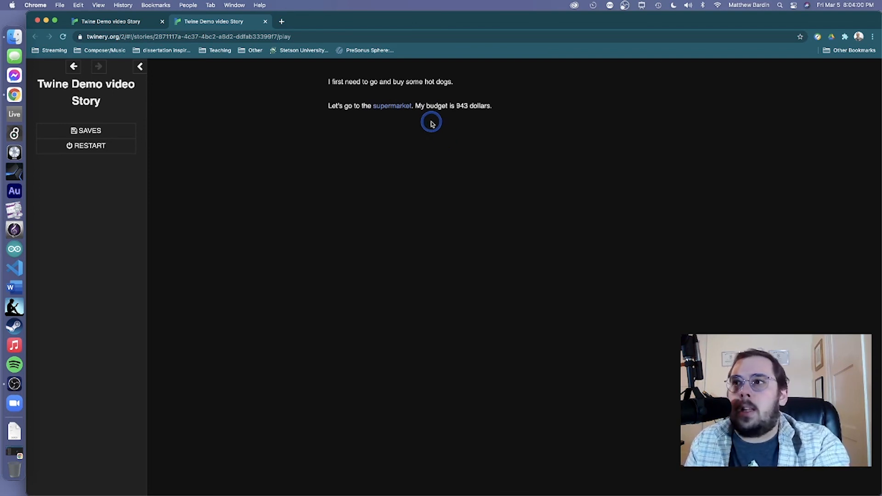
{"action": "left_click", "coordinate": [380, 108]}
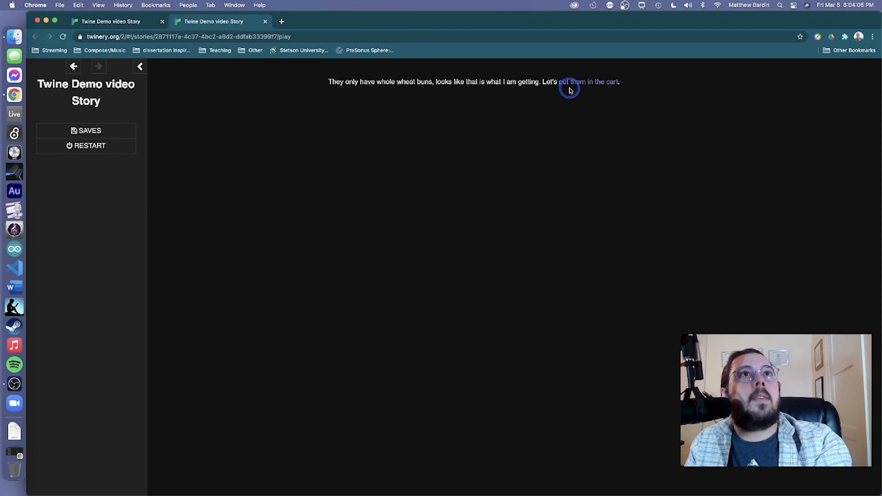
{"action": "left_click", "coordinate": [570, 83]}
{"action": "left_click", "coordinate": [476, 85]}
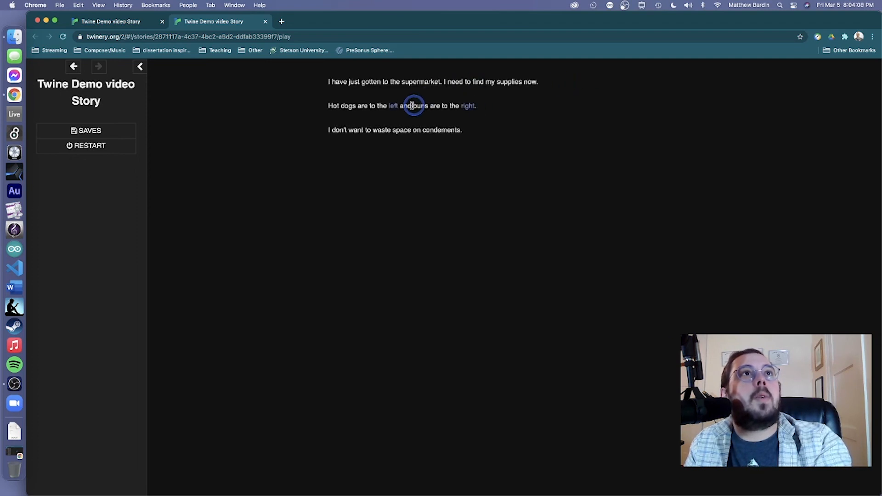
{"action": "left_click", "coordinate": [393, 104]}
{"action": "left_click", "coordinate": [495, 88]}
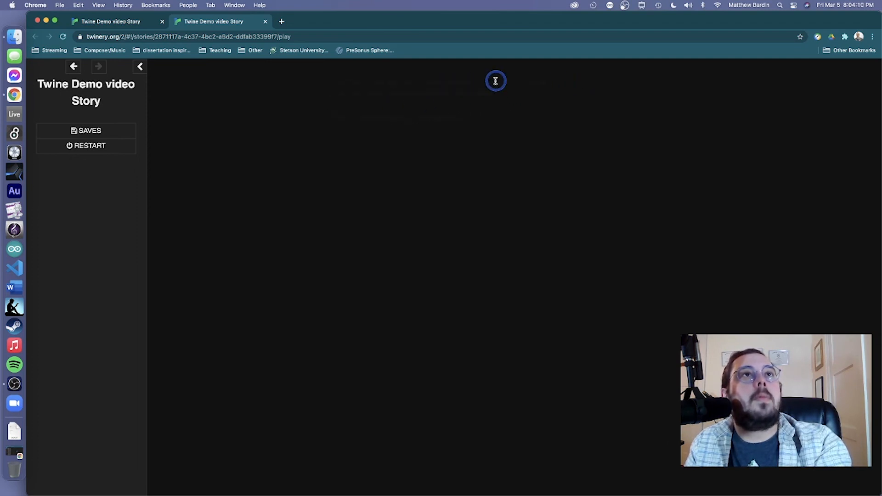
{"action": "left_click", "coordinate": [414, 119]}
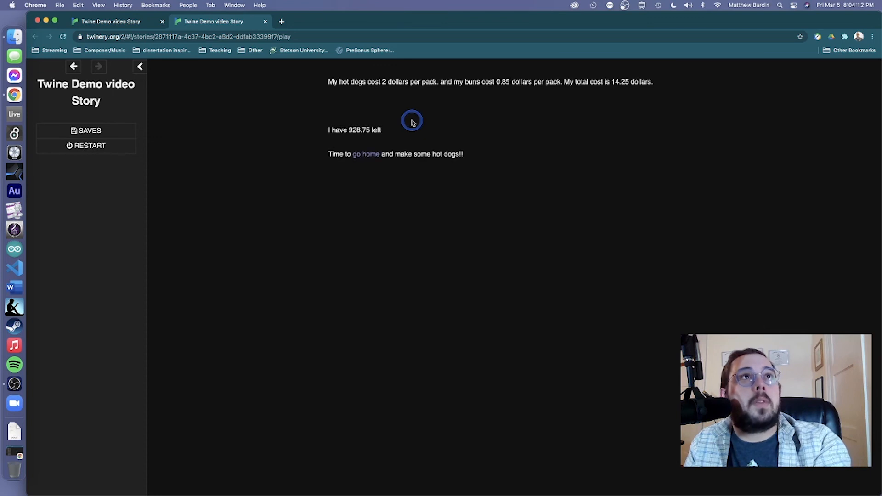
- Go home in the story, start hotdog time and keep eating until 8 hotdogs have been eaten
{"action": "left_click", "coordinate": [372, 155]}
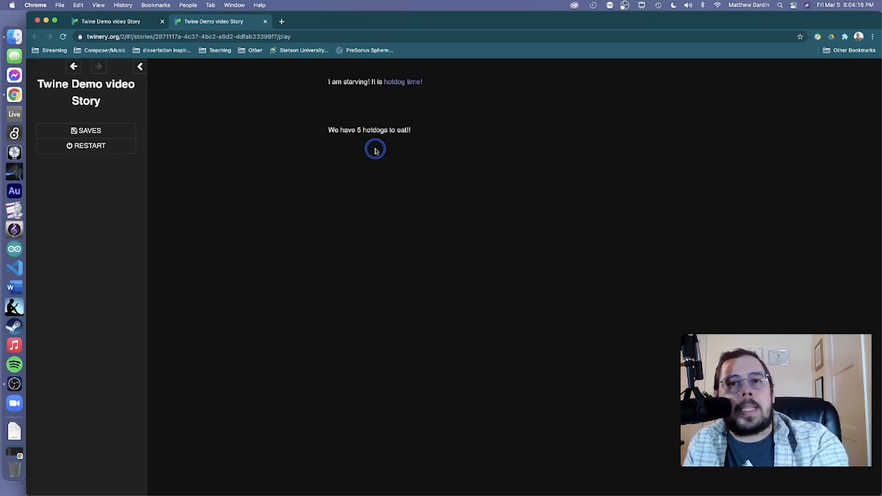
{"action": "left_click", "coordinate": [400, 84]}
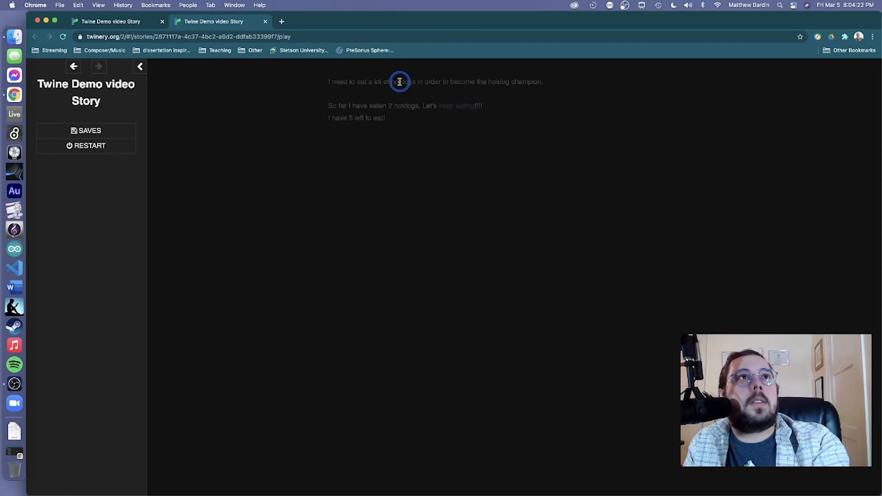
{"action": "left_click", "coordinate": [455, 106]}
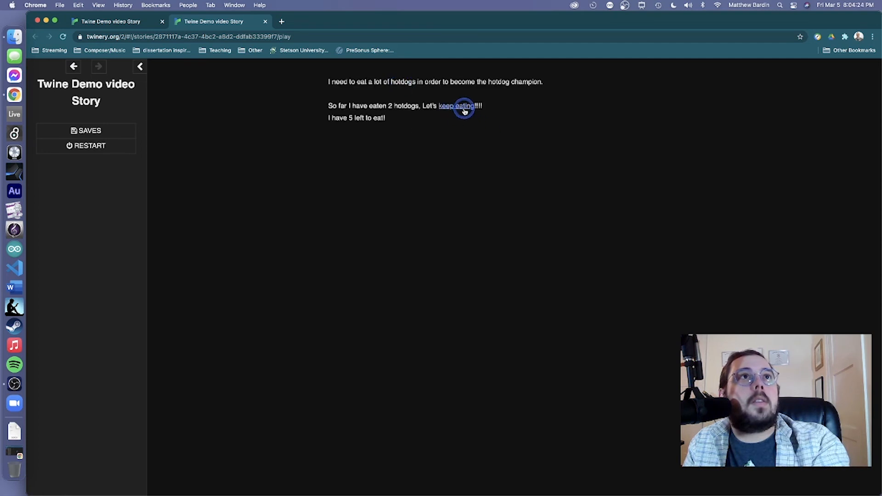
{"action": "left_click", "coordinate": [460, 108]}
{"action": "left_click", "coordinate": [463, 109]}
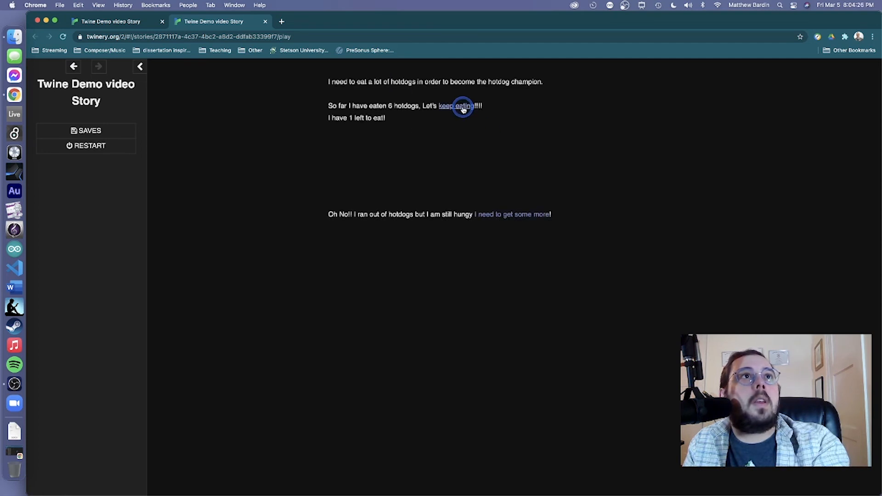
{"action": "left_click", "coordinate": [457, 109]}
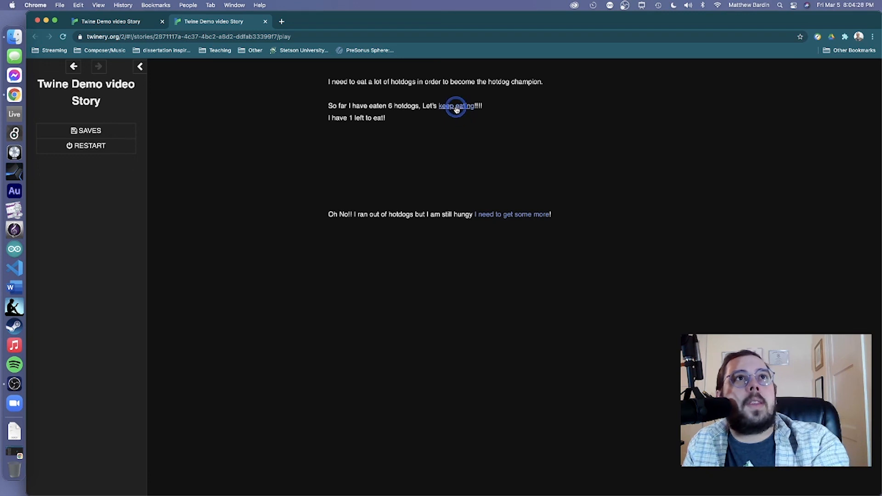
{"action": "left_click", "coordinate": [456, 109]}
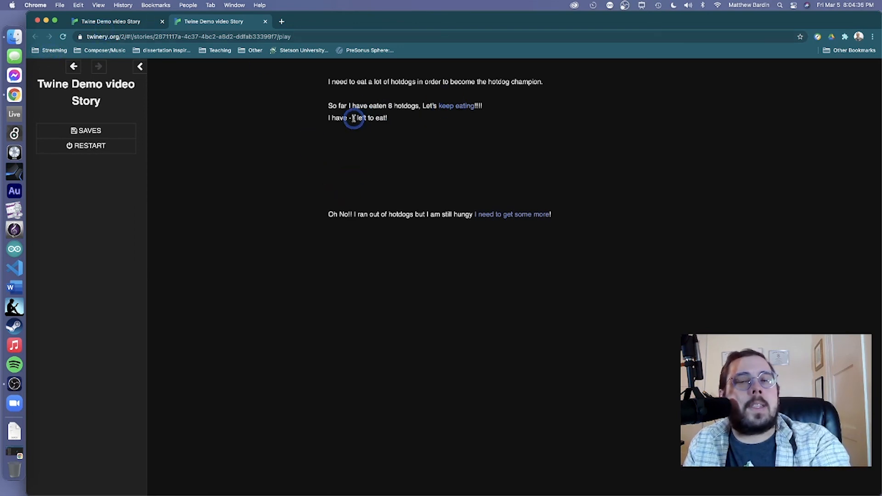
- In the "hotdog time!" passage's elseif condition, set the upper $hotdogsAte limit to 22 and append && $dogsLeft <= 0
{"action": "left_click", "coordinate": [124, 21]}
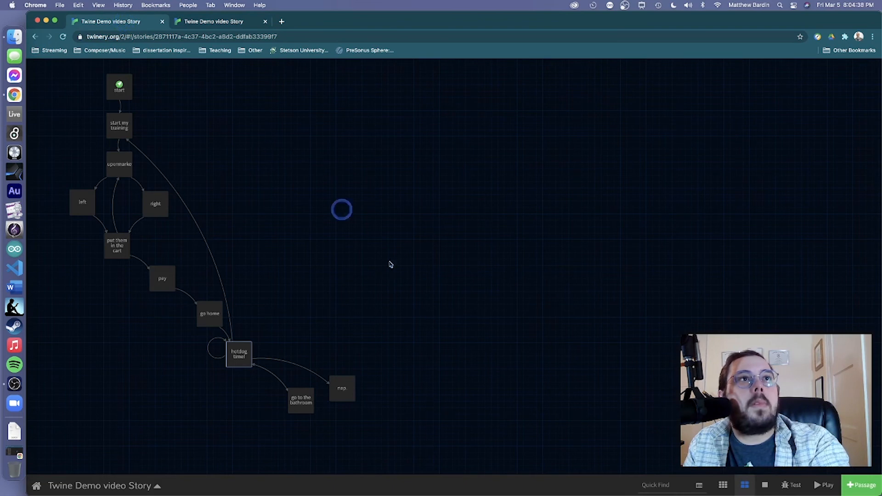
{"action": "left_click", "coordinate": [248, 387]}
{"action": "double_click", "coordinate": [236, 351]}
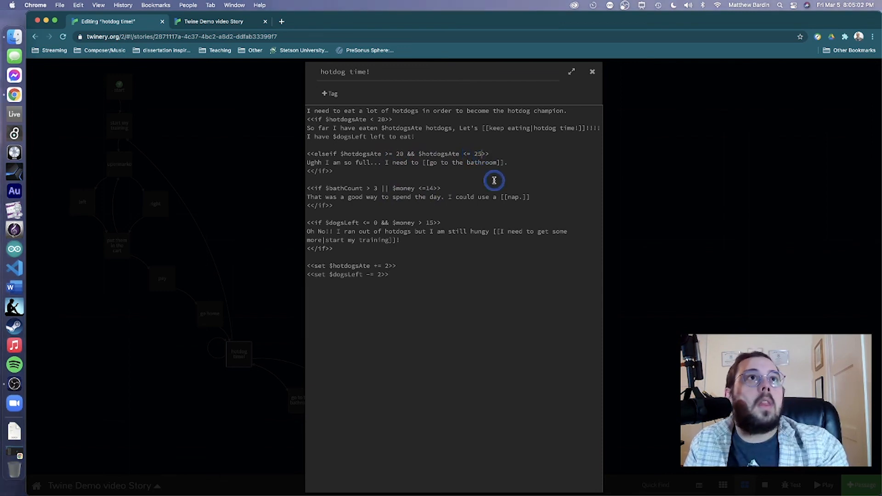
{"action": "key", "text": "BackSpace"}
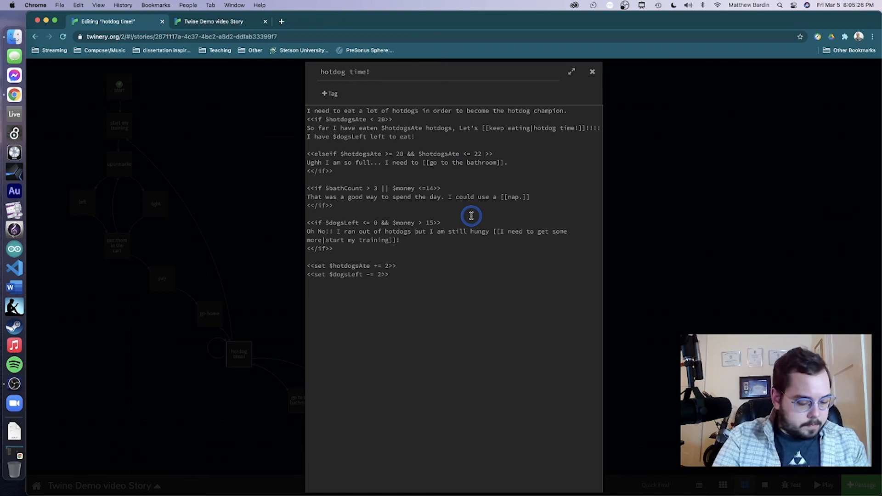
{"action": "type", "text": "&&"}
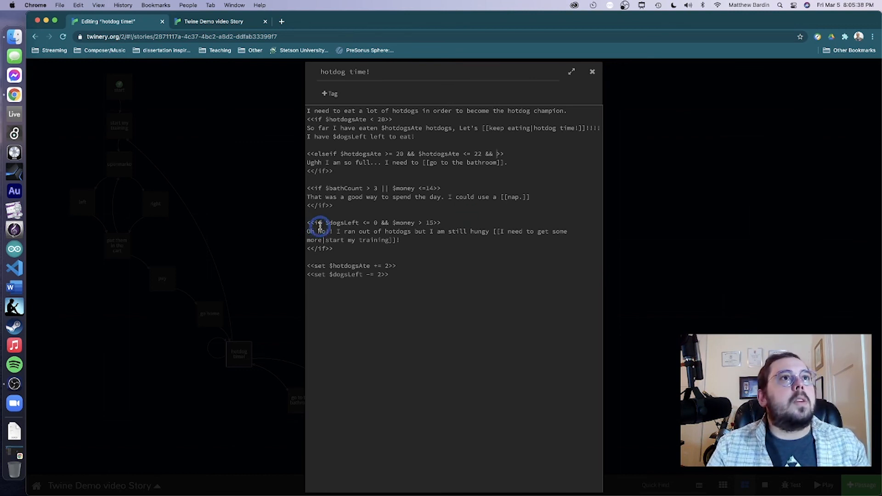
{"action": "left_click_drag", "start_coordinate": [325, 223], "coordinate": [377, 224]}
{"action": "key", "text": "super+c"}
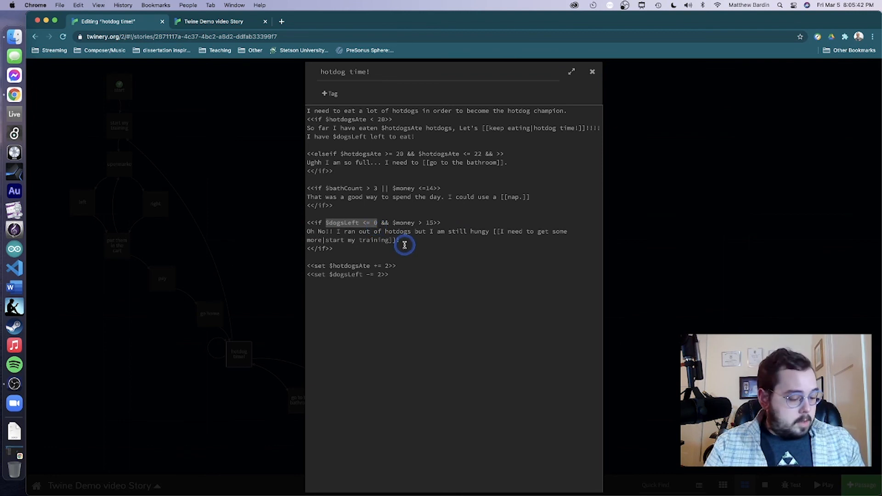
{"action": "left_click", "coordinate": [498, 155]}
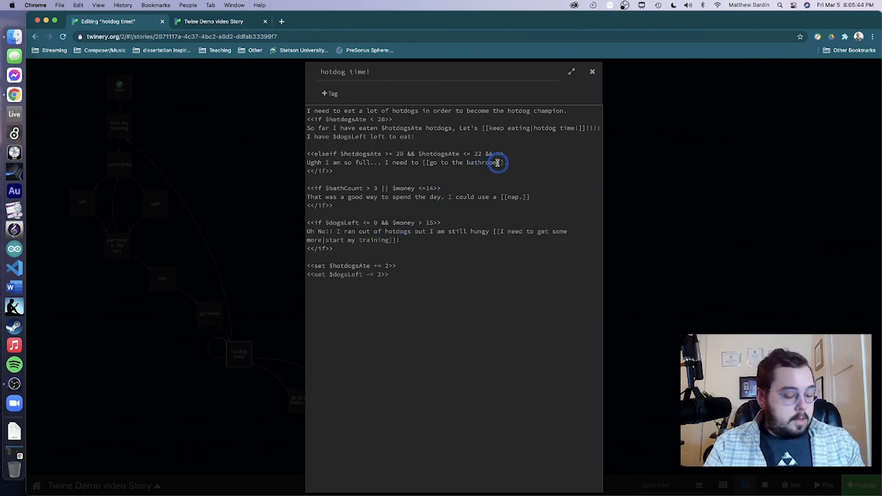
{"action": "key", "text": "super+v"}
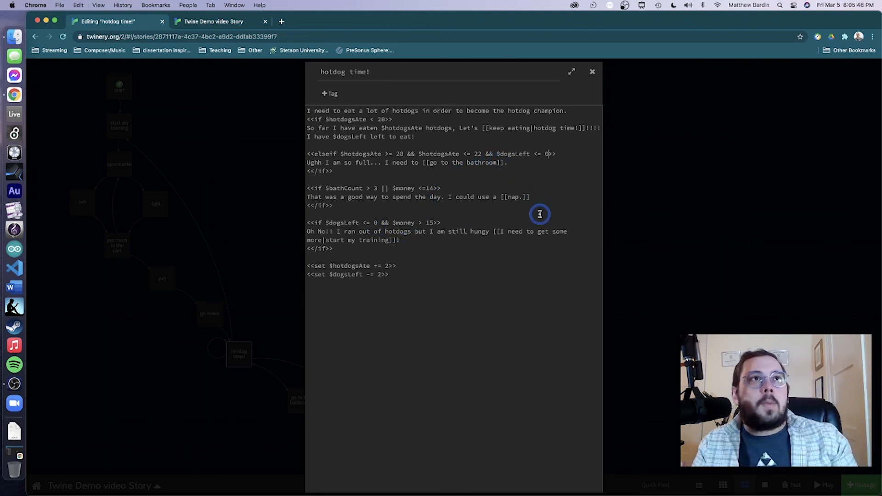
- Replace the && before $dogsLeft <= 0 in the elseif condition with || and close the passage
{"action": "left_click", "coordinate": [494, 154]}
{"action": "key", "text": "BackSpace"}
{"action": "key", "text": "BackSpace"}
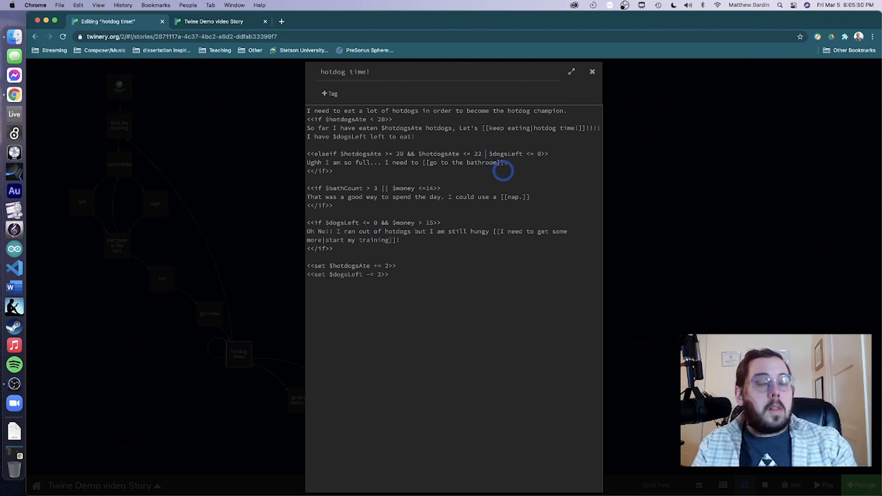
{"action": "type", "text": "||"}
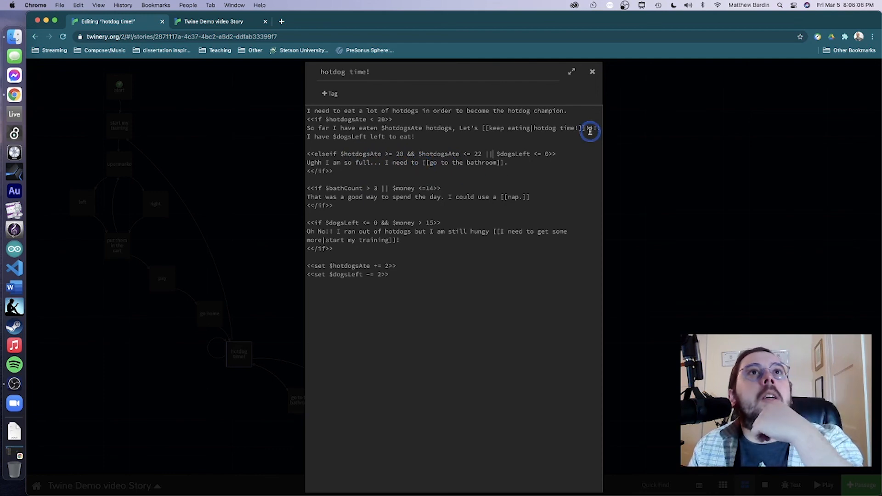
{"action": "left_click", "coordinate": [592, 72]}
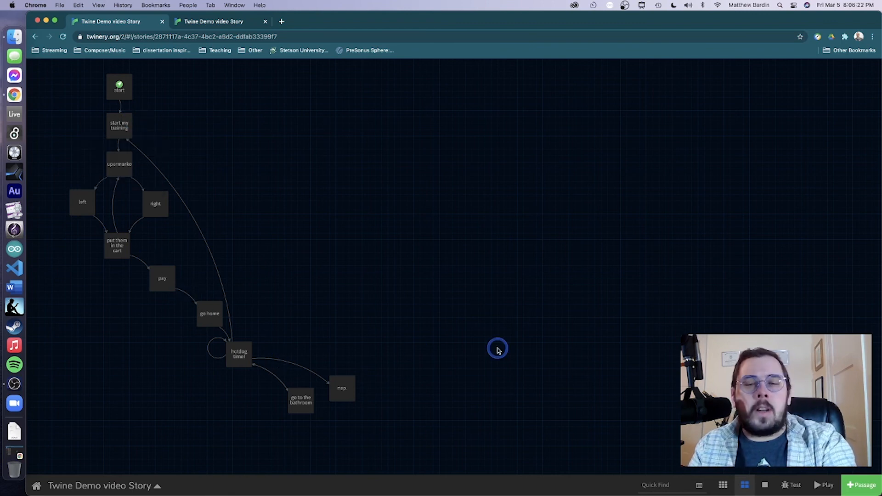
- In the "start" passage, set $money to 200 and close the passage
{"action": "mouse_move", "coordinate": [129, 124]}
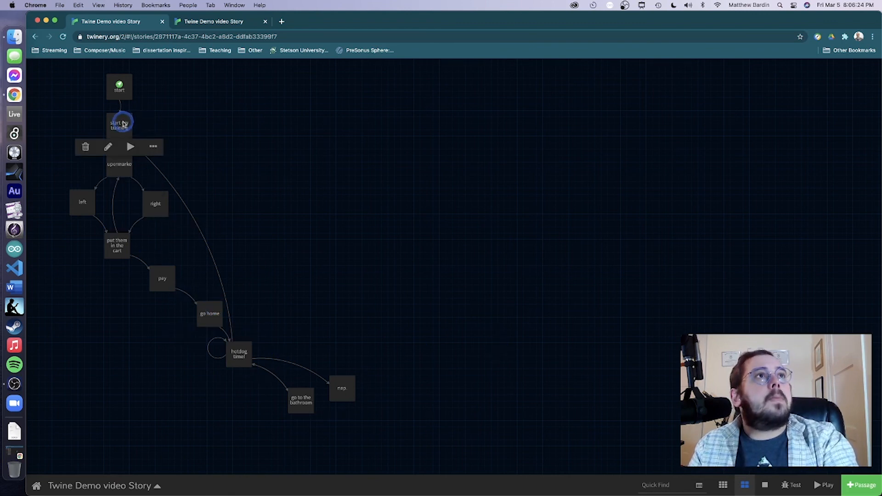
{"action": "double_click", "coordinate": [119, 87]}
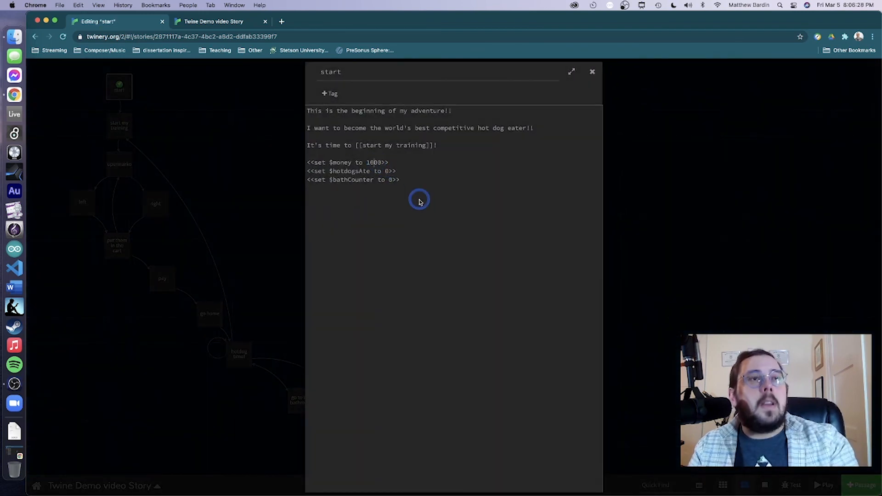
{"action": "key", "text": "BackSpace"}
{"action": "type", "text": "2"}
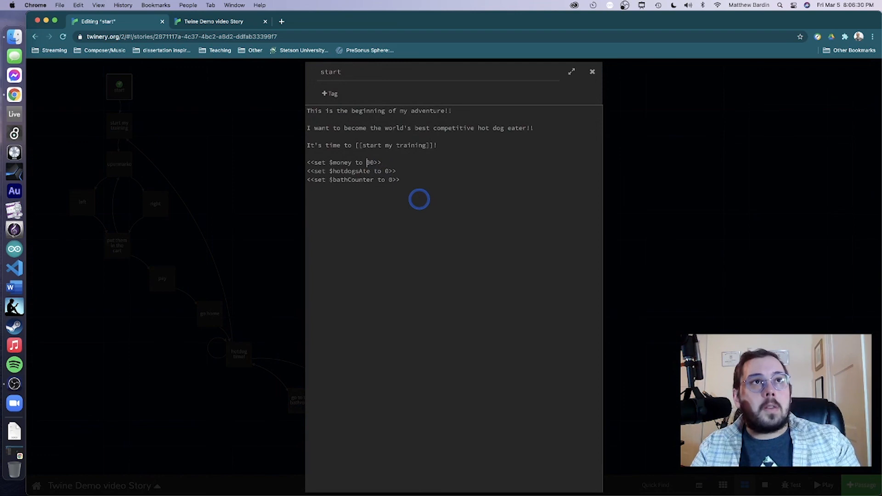
{"action": "left_click", "coordinate": [591, 72]}
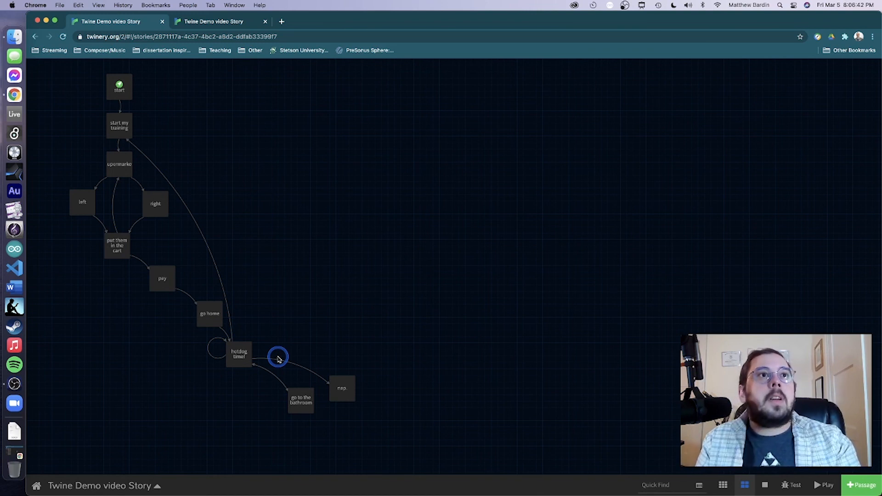
- Review the text of the "nap." passage, close it and close the running story
{"action": "double_click", "coordinate": [342, 388]}
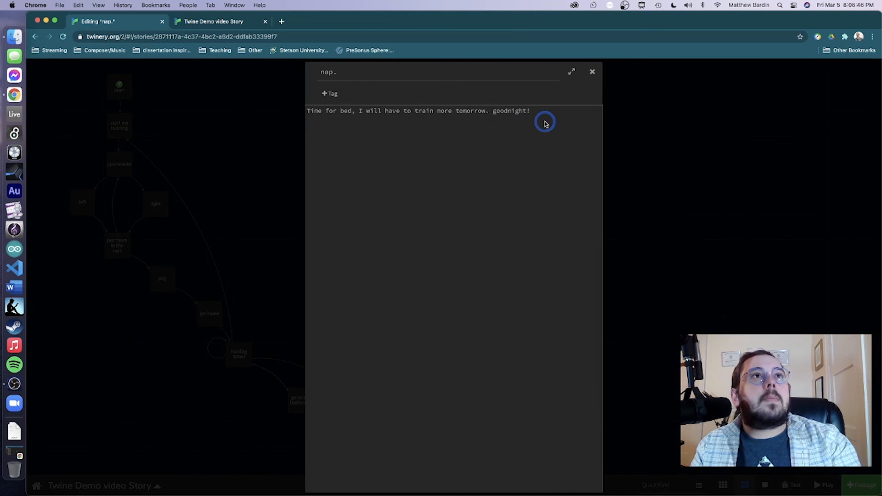
{"action": "left_click", "coordinate": [592, 72]}
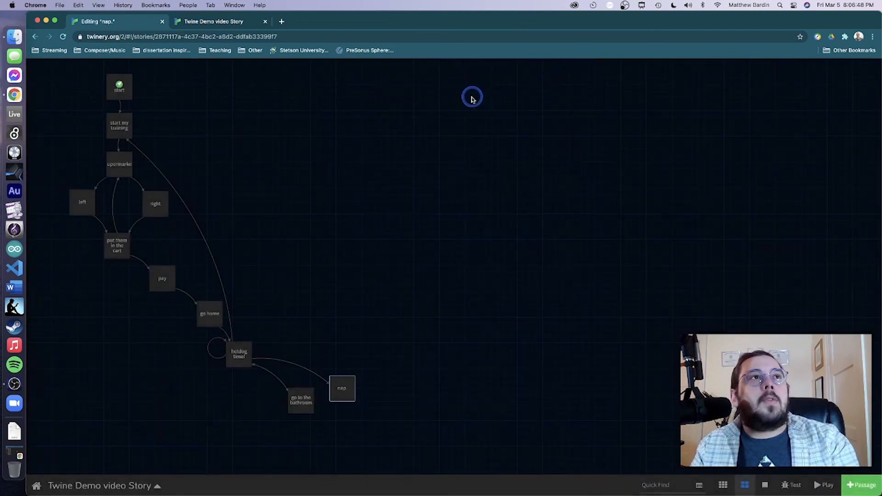
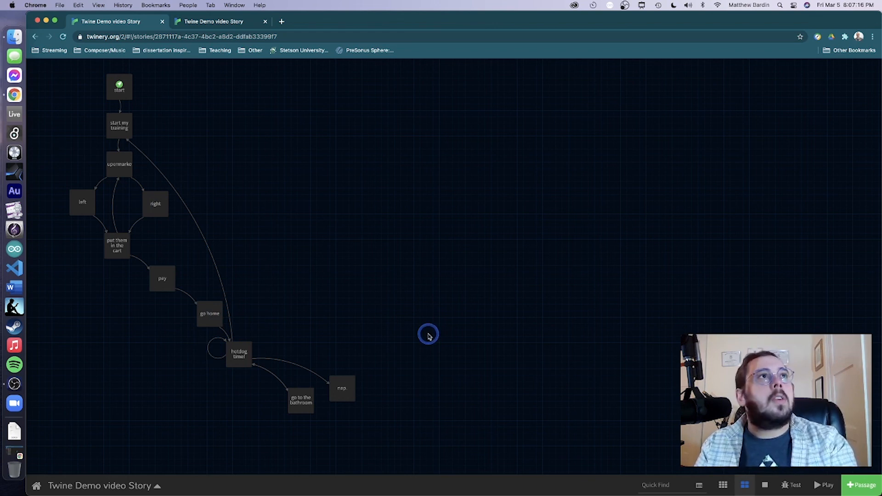
{"action": "left_click", "coordinate": [266, 21]}
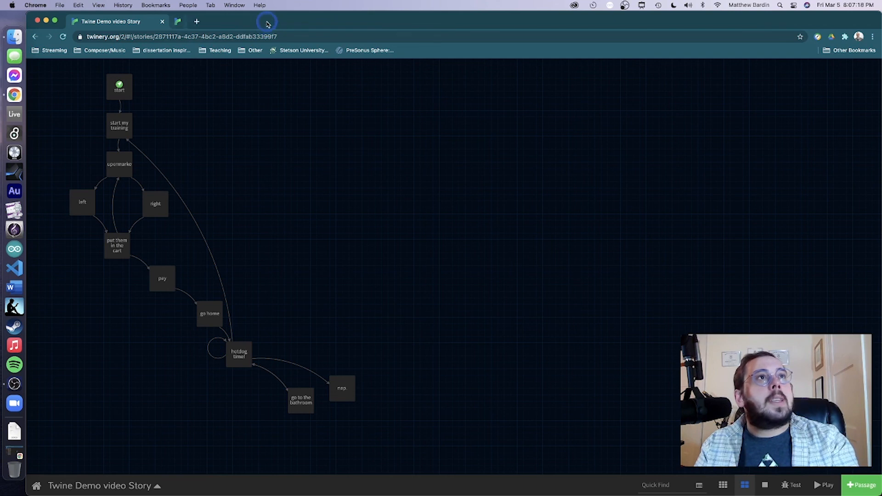
- Publish the Twine Demo video Story to an HTML file and dismiss the download notice
{"action": "left_click", "coordinate": [120, 487]}
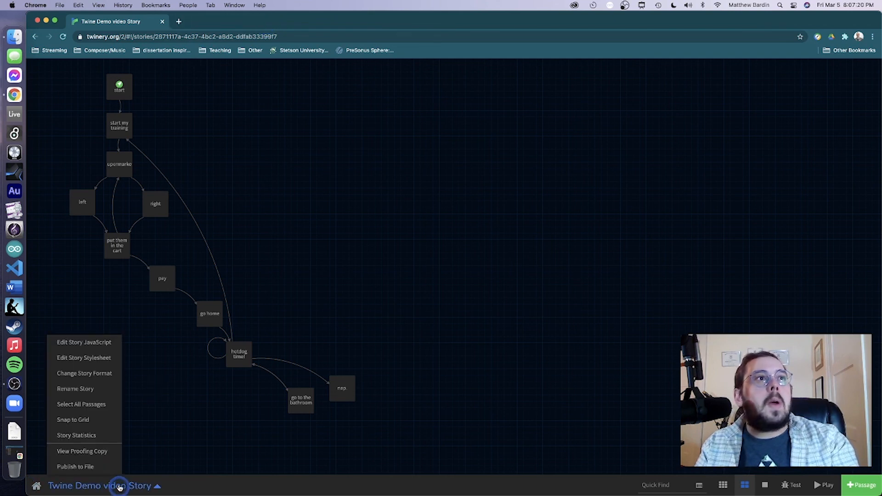
{"action": "left_click", "coordinate": [91, 467]}
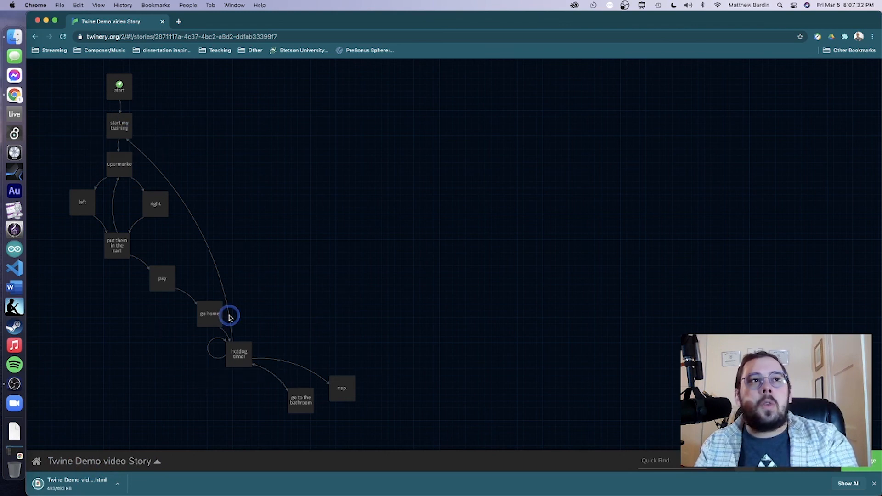
{"action": "left_click", "coordinate": [875, 485]}
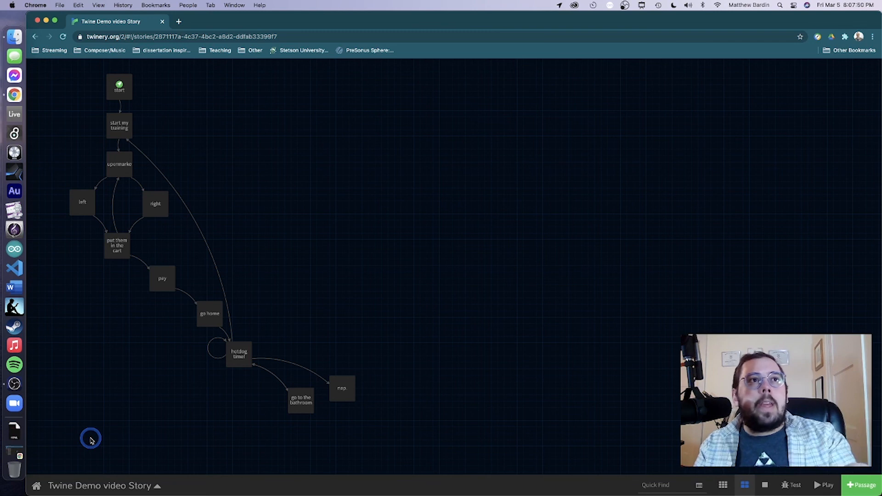
- Return to the story list, reopen Twine Demo video Story and play it from the beginning
{"action": "left_click", "coordinate": [36, 485]}
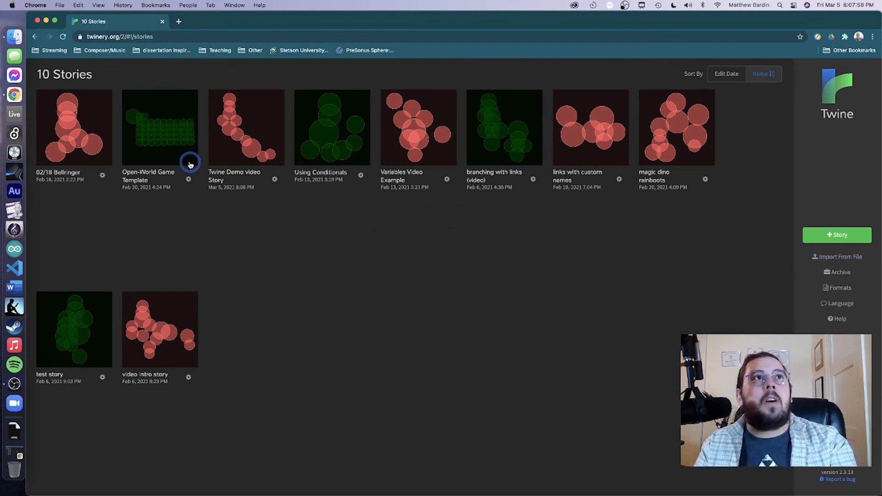
{"action": "left_click", "coordinate": [232, 148]}
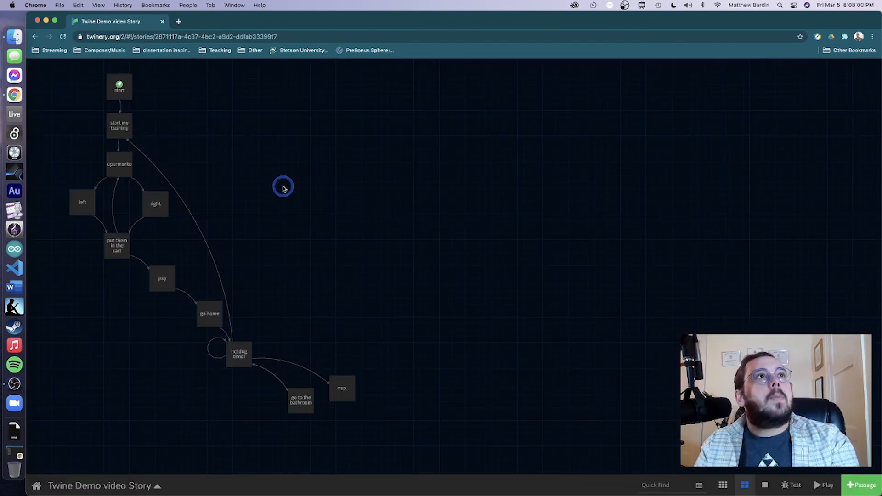
{"action": "left_click", "coordinate": [827, 484]}
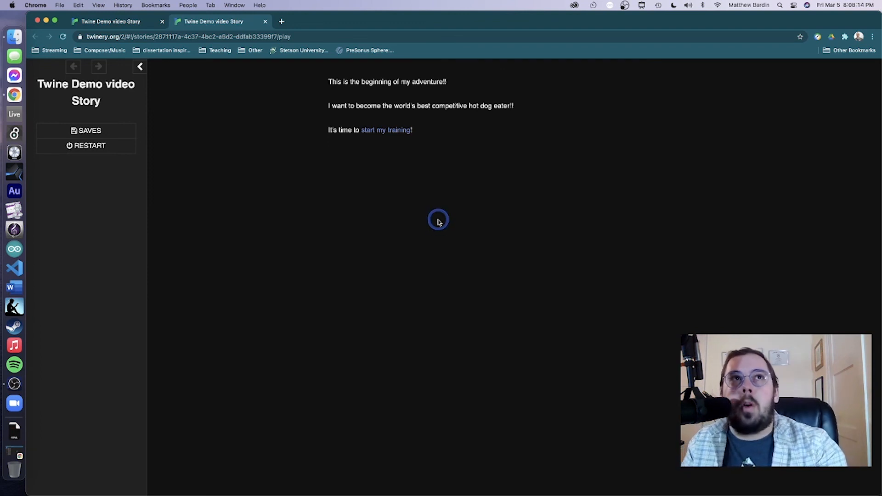
- Play through the first supermarket trip, putting 5 packs of weiners and 5 packs of buns in the cart, paying and going home
{"action": "left_click", "coordinate": [380, 138]}
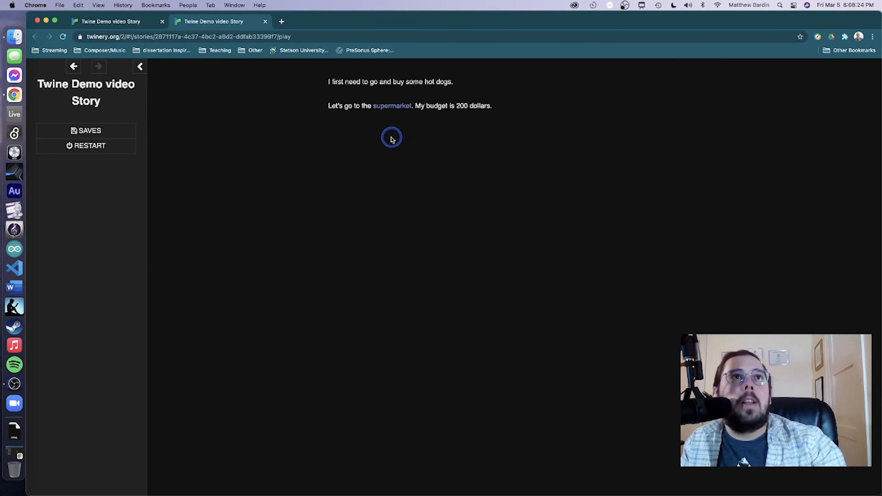
{"action": "left_click", "coordinate": [392, 107]}
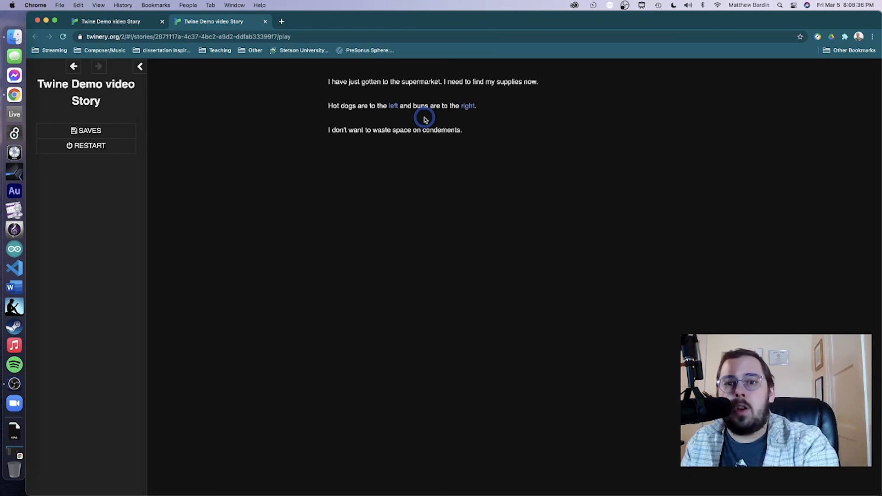
{"action": "left_click", "coordinate": [394, 107]}
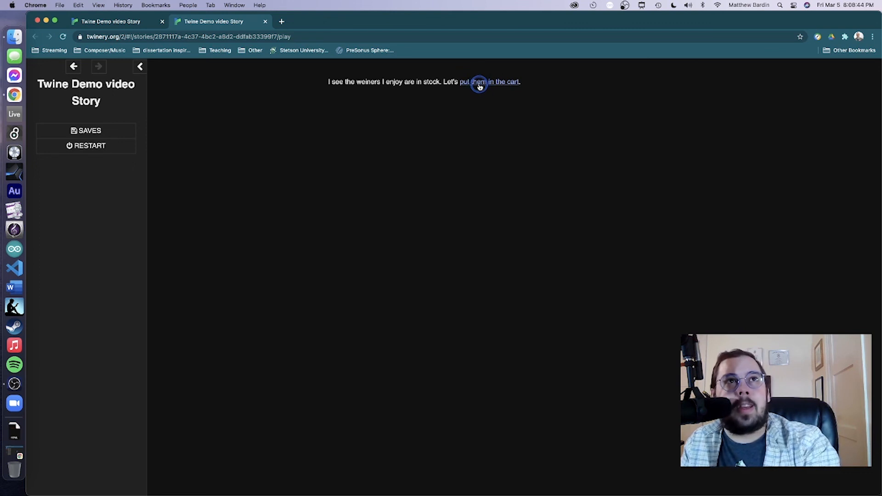
{"action": "left_click", "coordinate": [479, 82]}
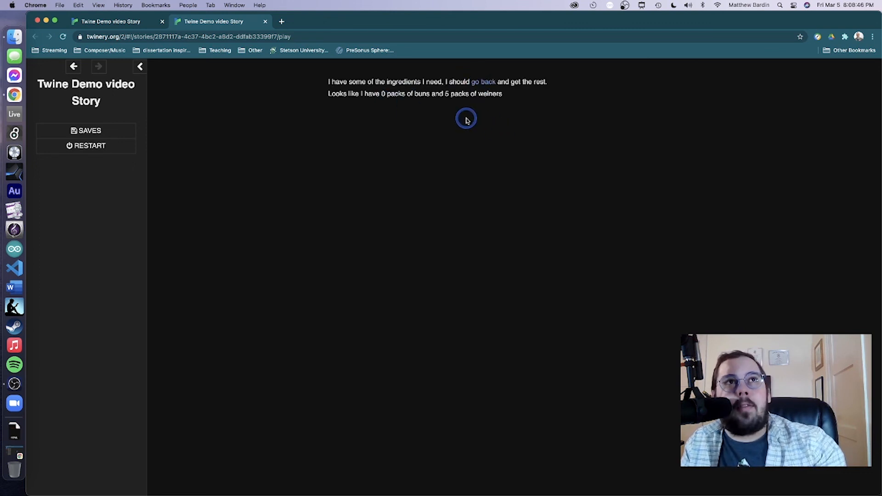
{"action": "left_click", "coordinate": [483, 83]}
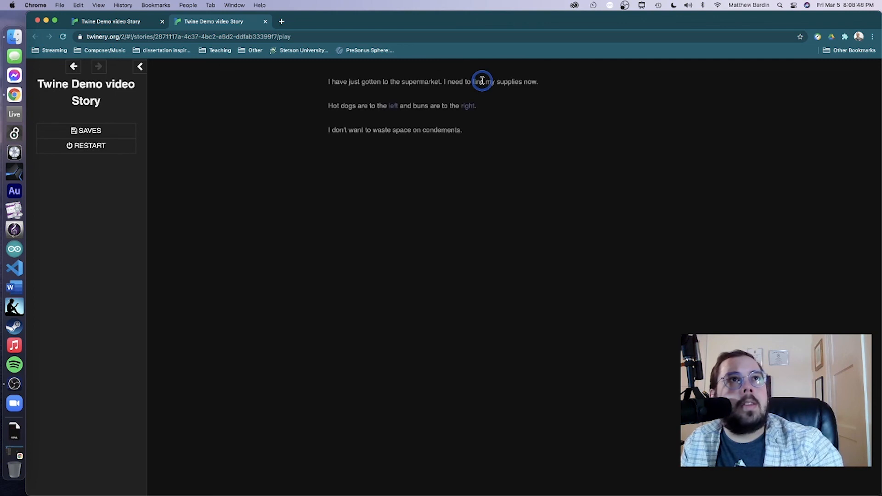
{"action": "left_click", "coordinate": [468, 107]}
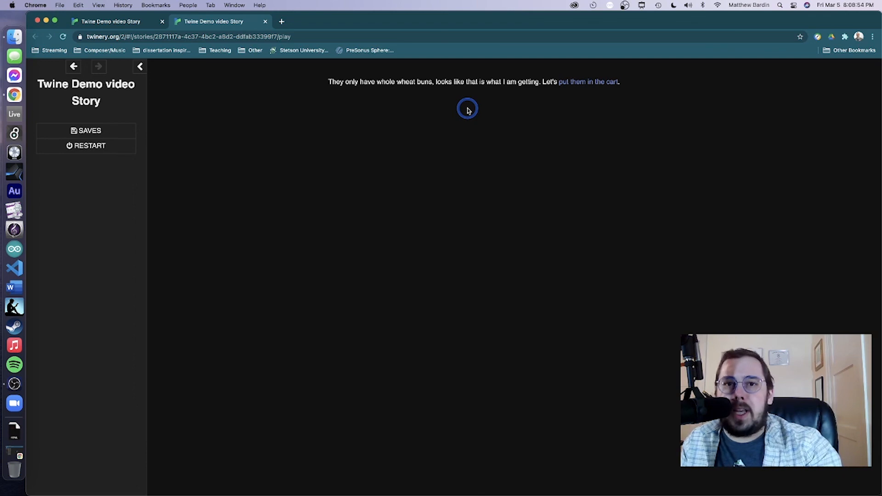
{"action": "left_click", "coordinate": [600, 83]}
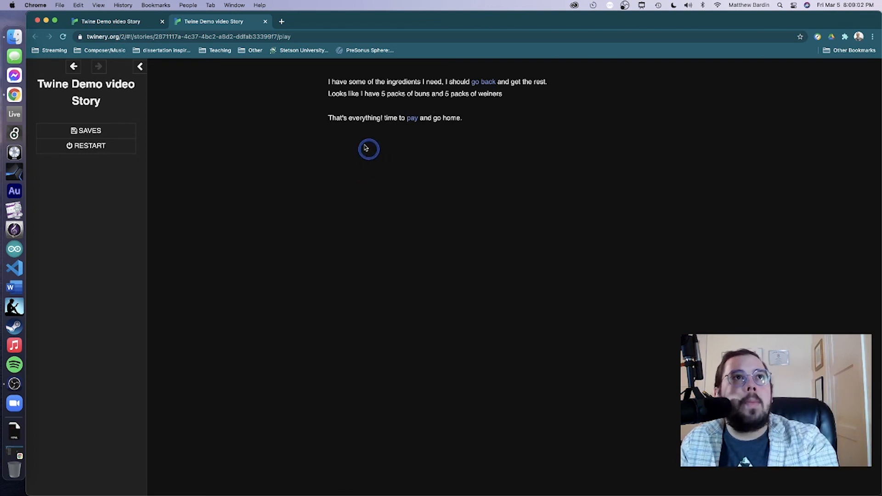
{"action": "left_click", "coordinate": [411, 119]}
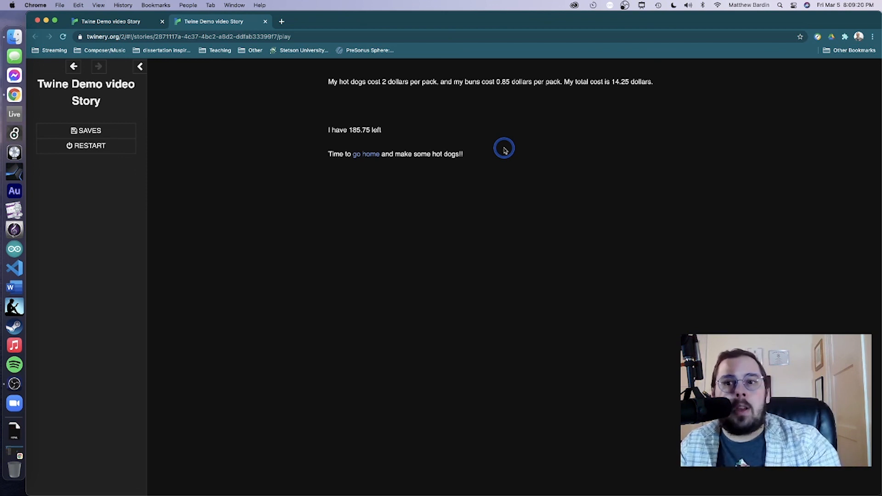
{"action": "left_click", "coordinate": [372, 154]}
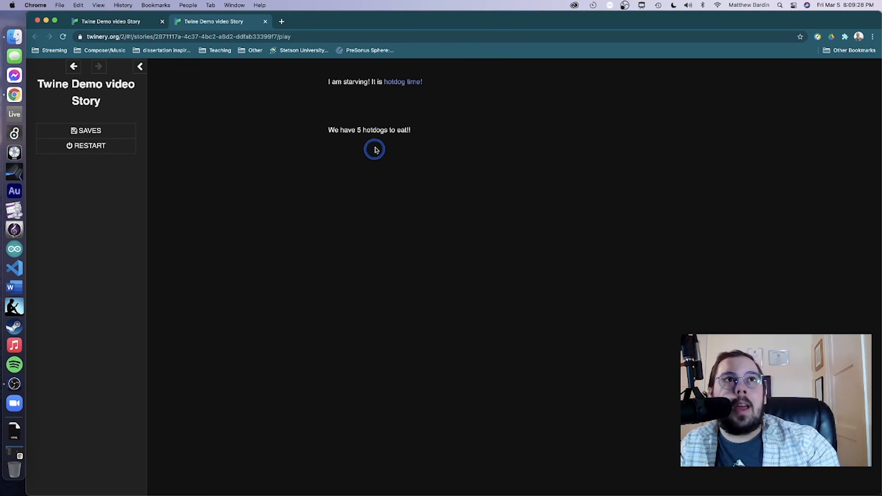
- Start hotdog time and keep eating until 6 hotdogs are eaten, testing the out-of-hotdogs condition
{"action": "left_click", "coordinate": [397, 82]}
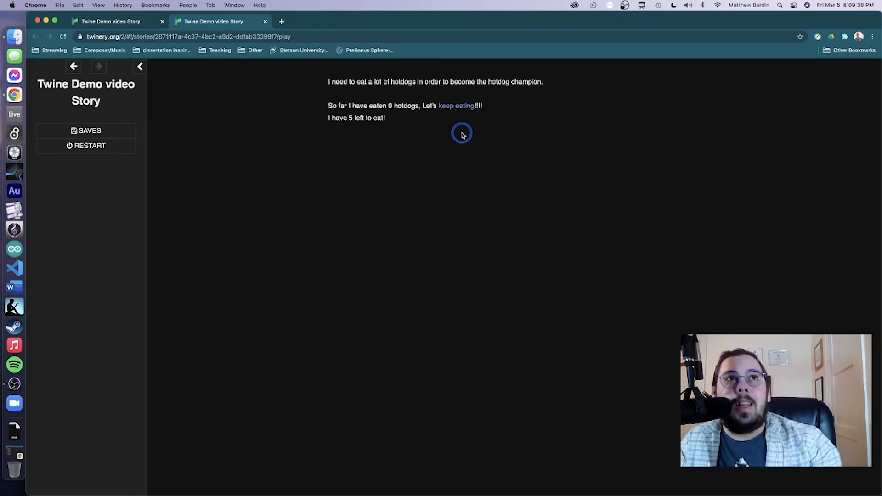
{"action": "double_click", "coordinate": [459, 107]}
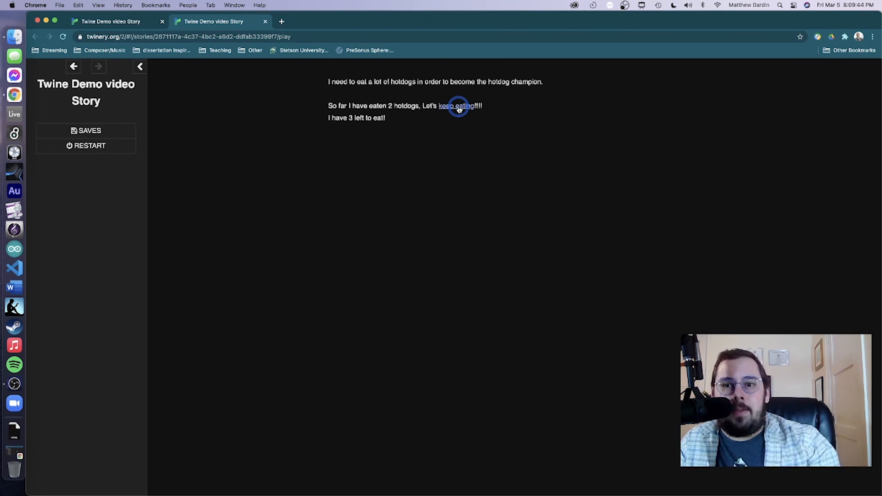
{"action": "double_click", "coordinate": [458, 108]}
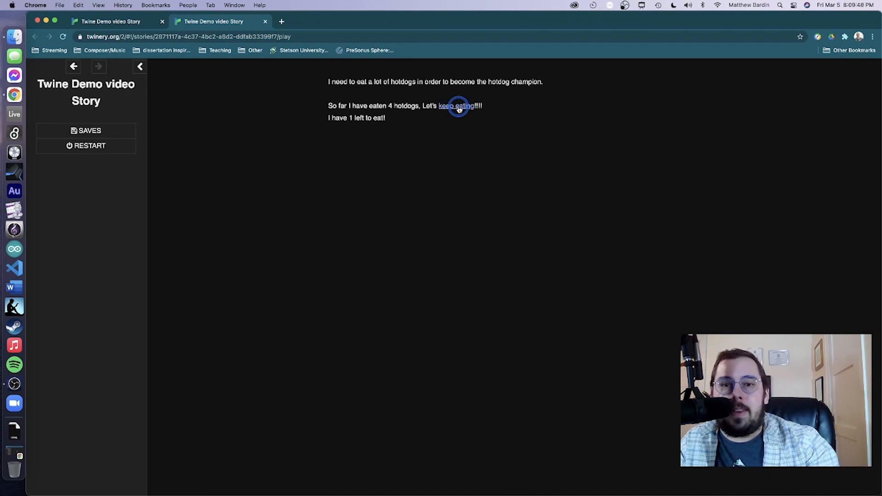
{"action": "double_click", "coordinate": [459, 107]}
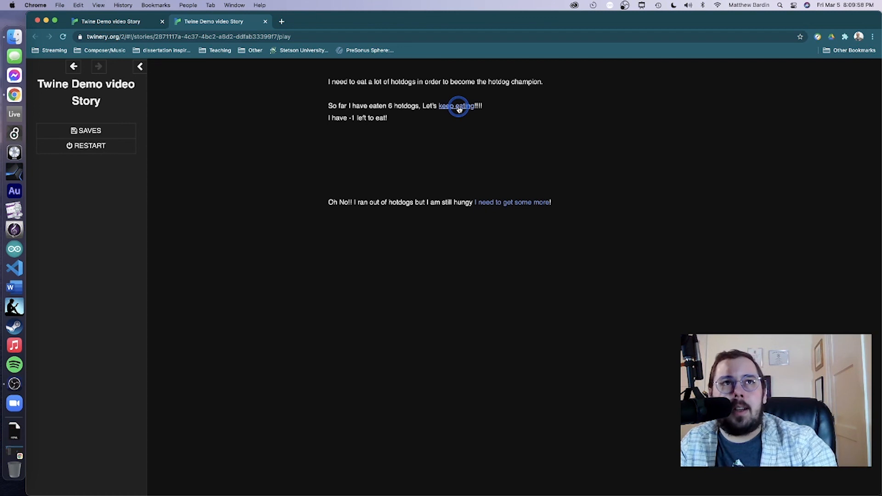
- Test restocking by returning to the supermarket and adding weiners to the cart until it holds 15 packs
{"action": "left_click", "coordinate": [503, 201]}
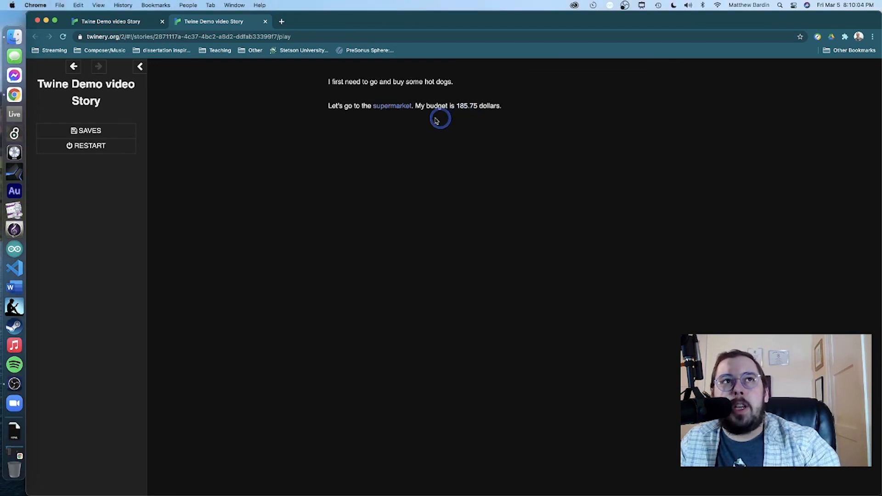
{"action": "left_click", "coordinate": [380, 107]}
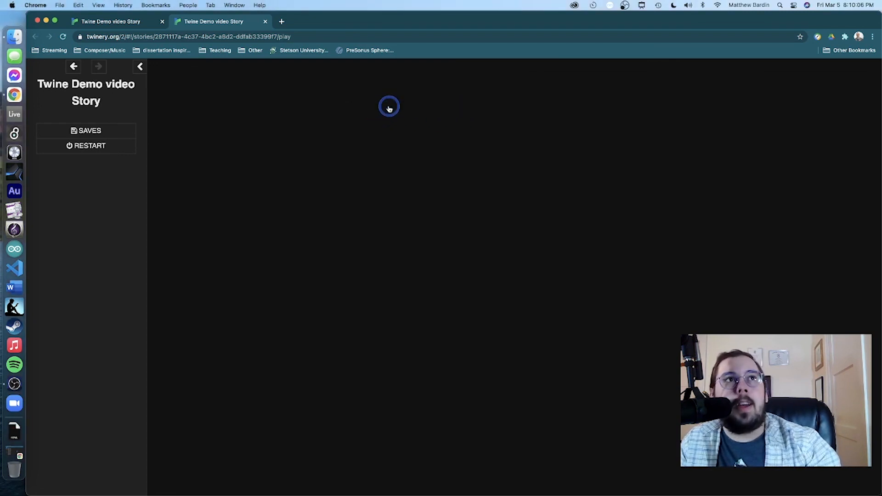
{"action": "left_click", "coordinate": [394, 107]}
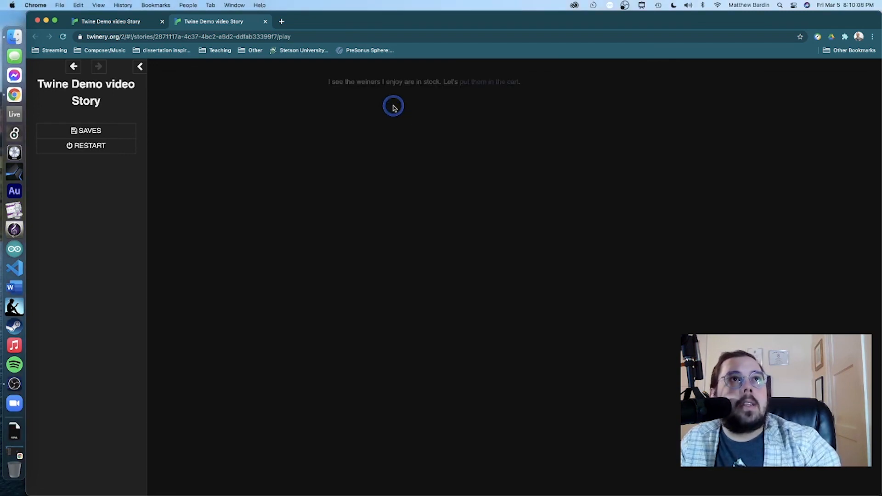
{"action": "left_click", "coordinate": [498, 84]}
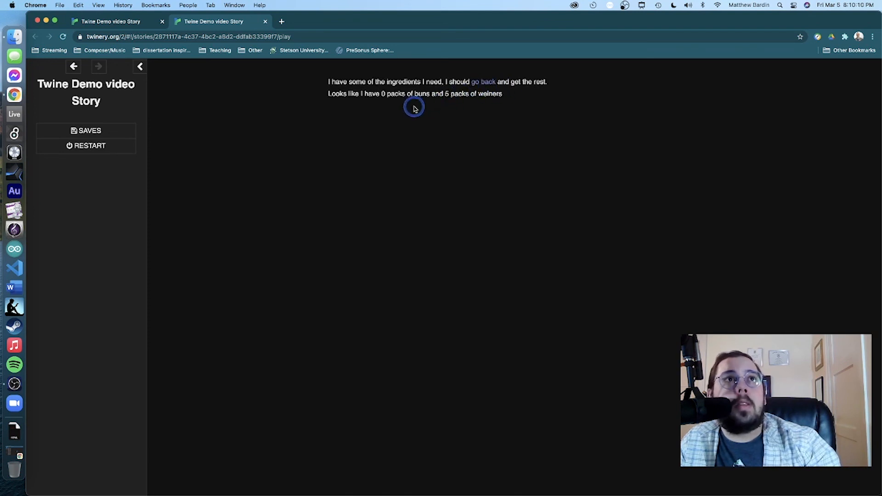
{"action": "left_click", "coordinate": [479, 85]}
{"action": "left_click", "coordinate": [396, 105]}
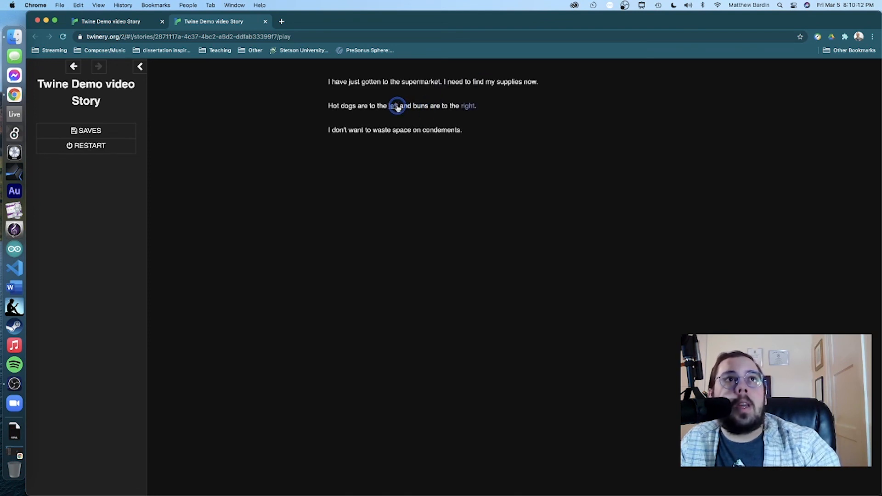
{"action": "left_click", "coordinate": [473, 84]}
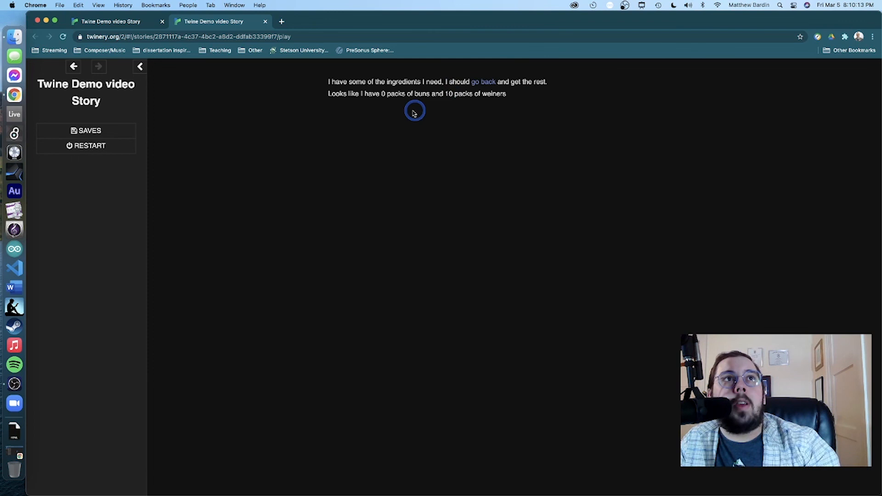
{"action": "left_click", "coordinate": [477, 84]}
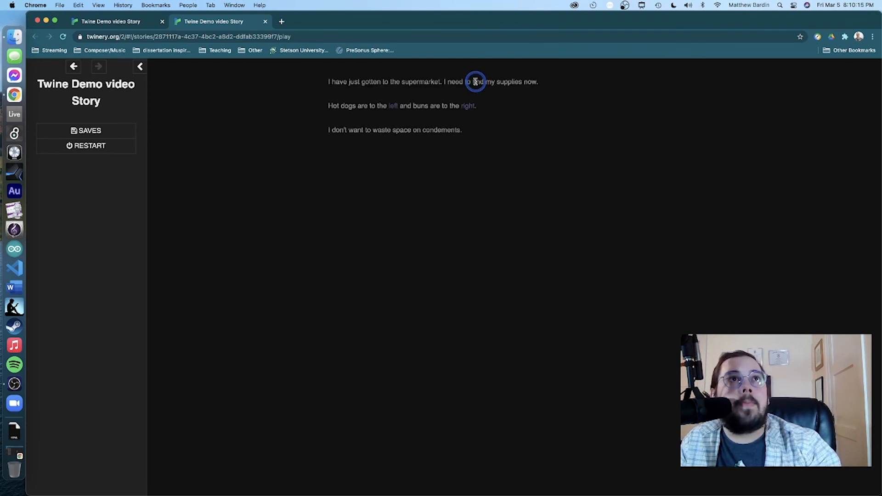
{"action": "left_click", "coordinate": [393, 106]}
{"action": "left_click", "coordinate": [478, 83]}
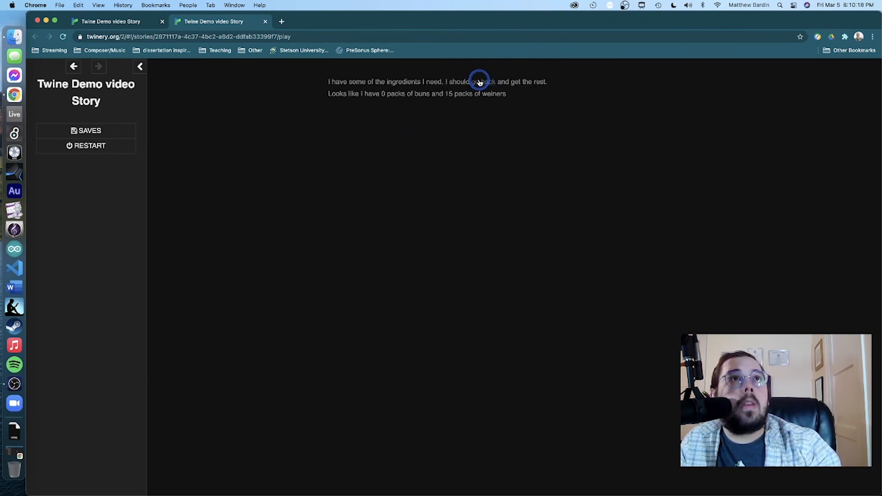
- Add buns to the cart until it holds 15 packs, and pay and go home to test the remaining budget
{"action": "left_click", "coordinate": [493, 81]}
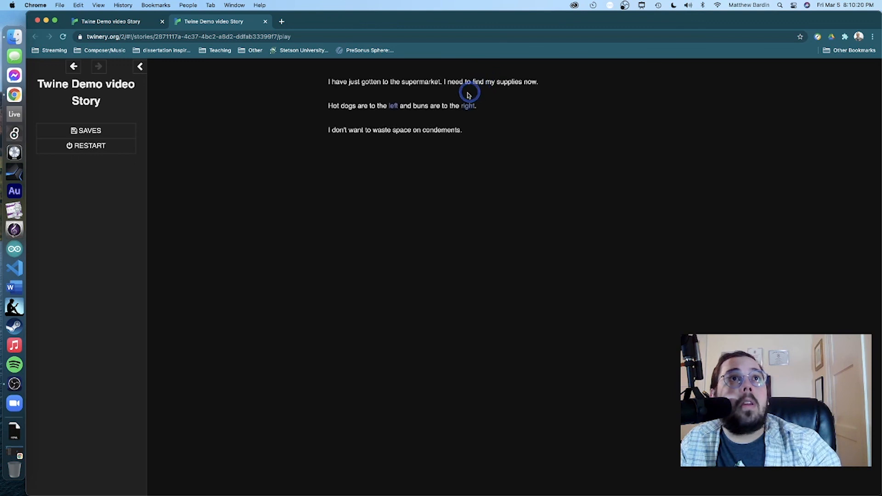
{"action": "left_click", "coordinate": [469, 105]}
{"action": "left_click", "coordinate": [564, 82]}
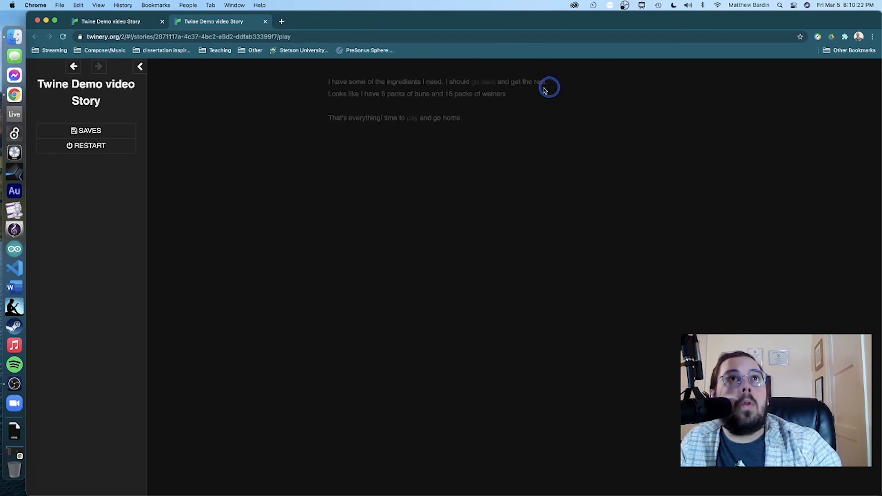
{"action": "left_click", "coordinate": [485, 83]}
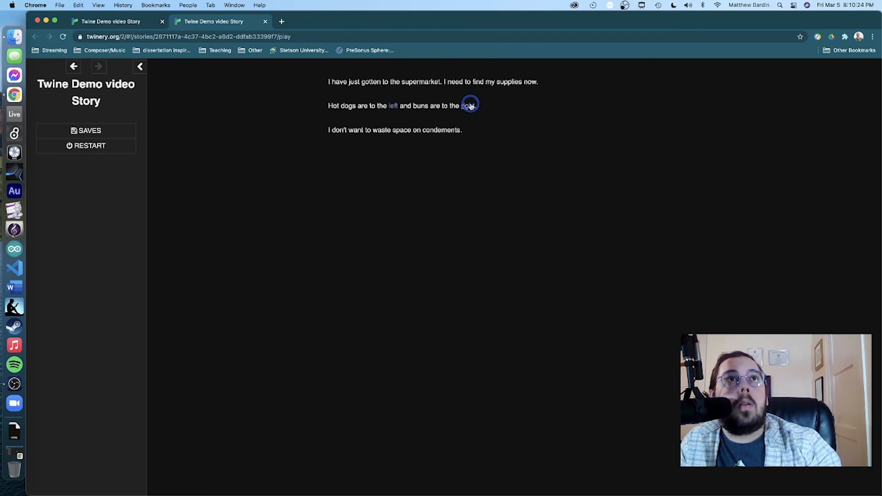
{"action": "left_click", "coordinate": [470, 104]}
{"action": "left_click", "coordinate": [570, 83]}
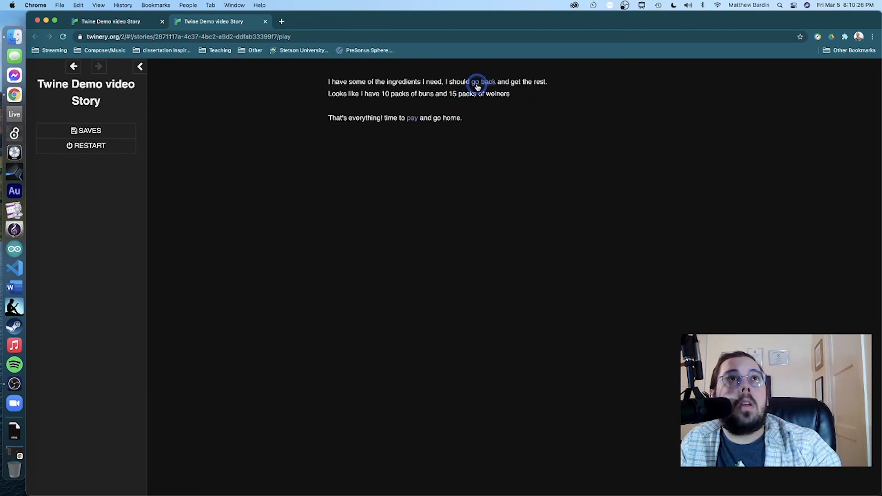
{"action": "left_click", "coordinate": [480, 81]}
{"action": "left_click", "coordinate": [465, 104]}
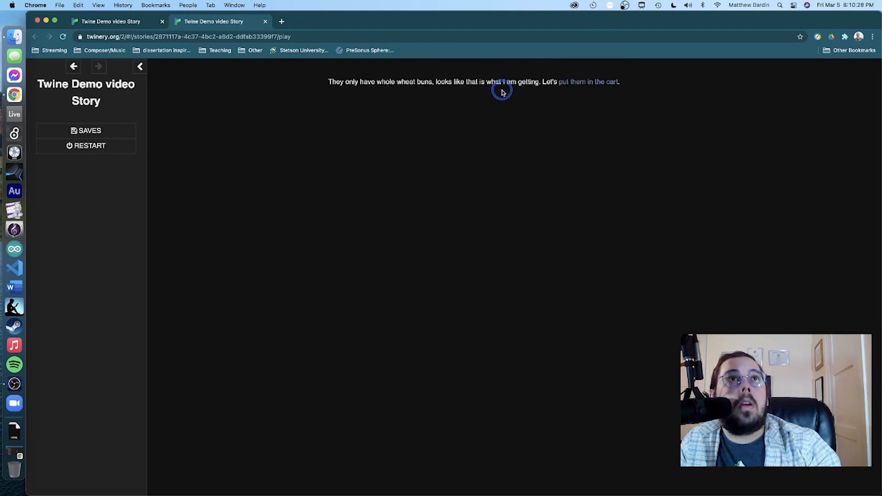
{"action": "left_click", "coordinate": [561, 82]}
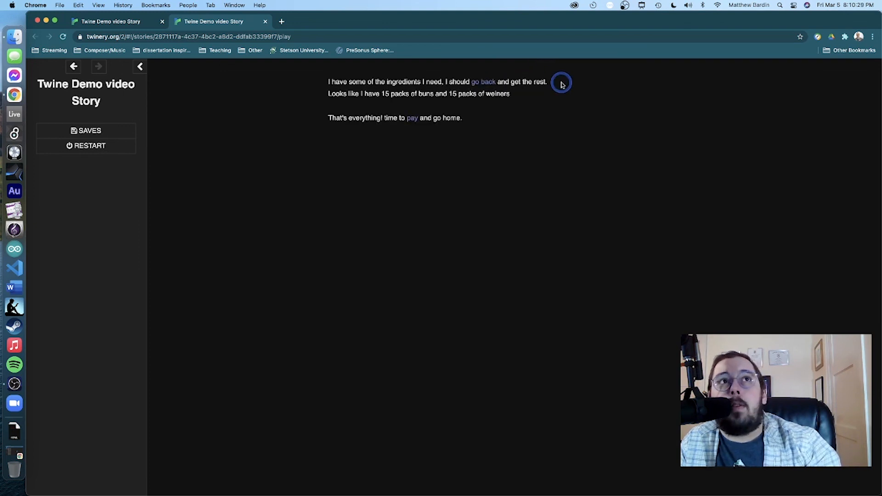
{"action": "left_click", "coordinate": [412, 119]}
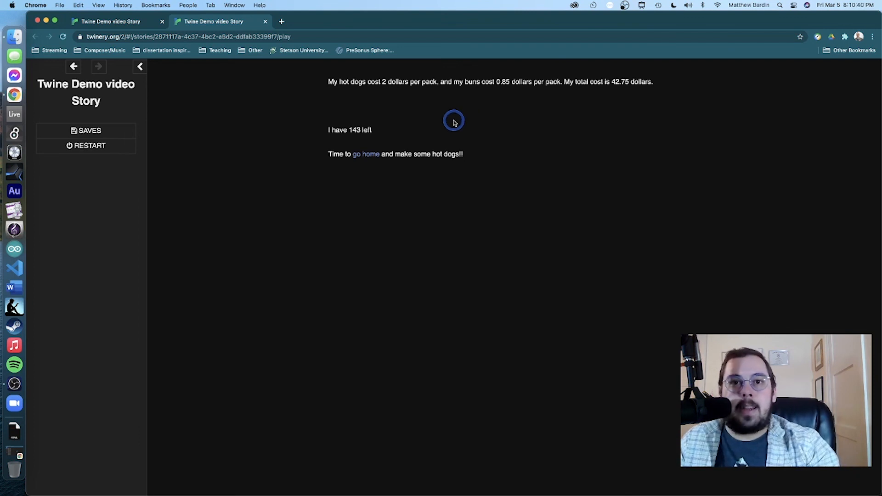
{"action": "left_click", "coordinate": [368, 154]}
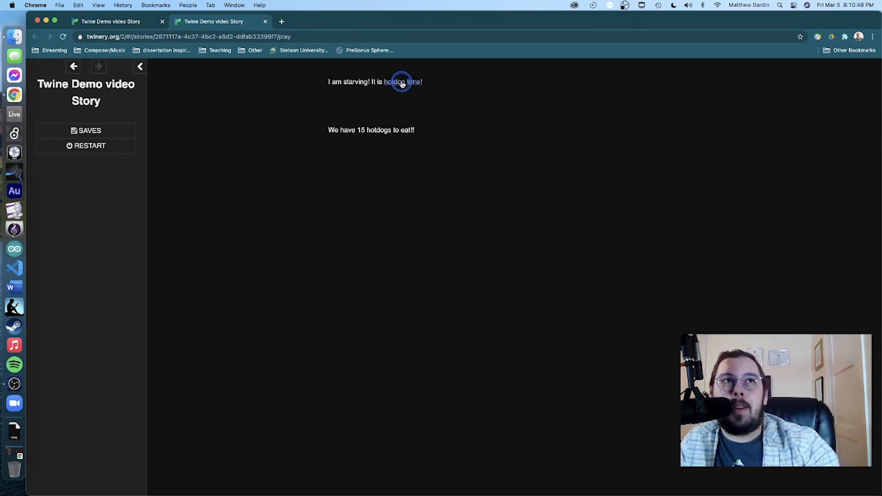
- Resume hotdog time, keep eating until too full to continue, and follow the bathroom visit
{"action": "left_click", "coordinate": [403, 82]}
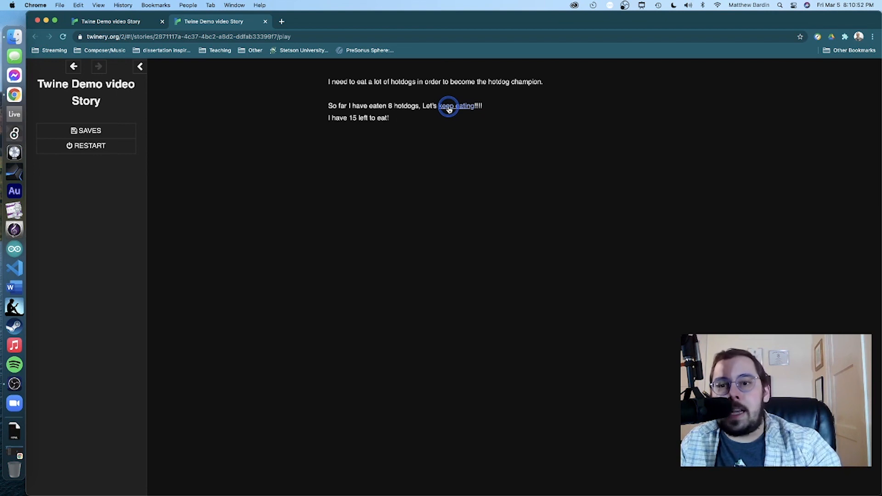
{"action": "left_click", "coordinate": [449, 108]}
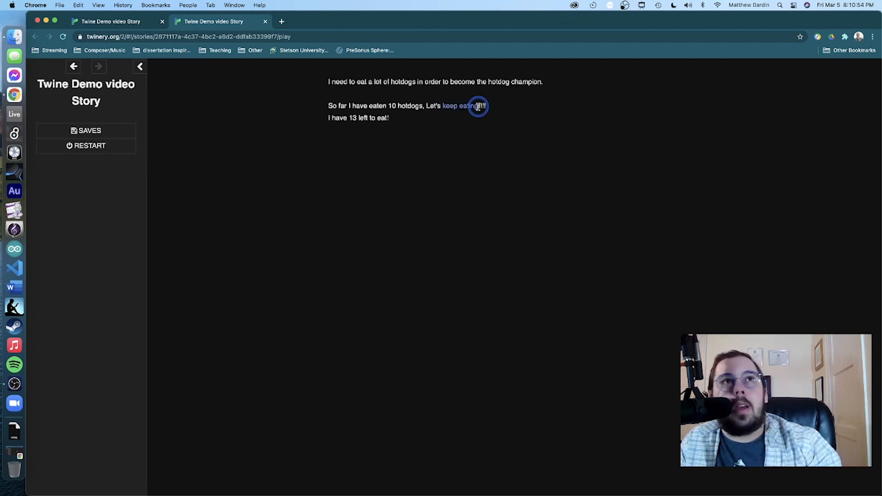
{"action": "left_click", "coordinate": [472, 108]}
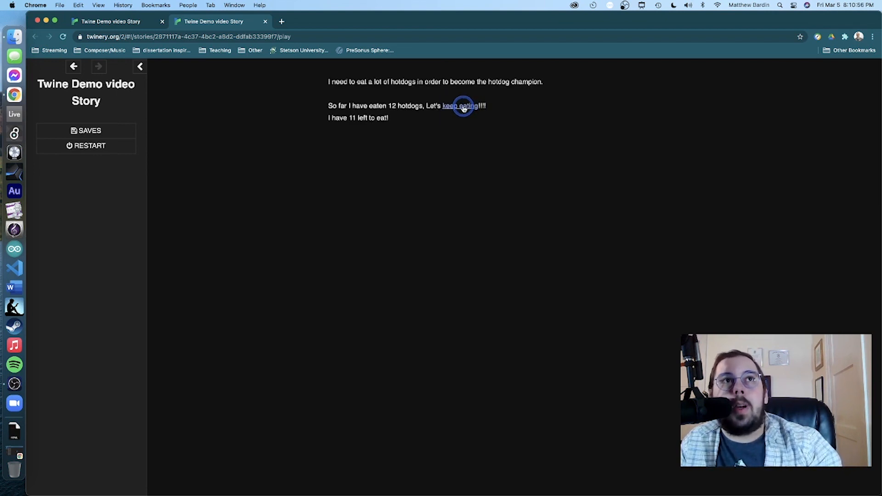
{"action": "left_click", "coordinate": [463, 108]}
{"action": "left_click", "coordinate": [463, 109]}
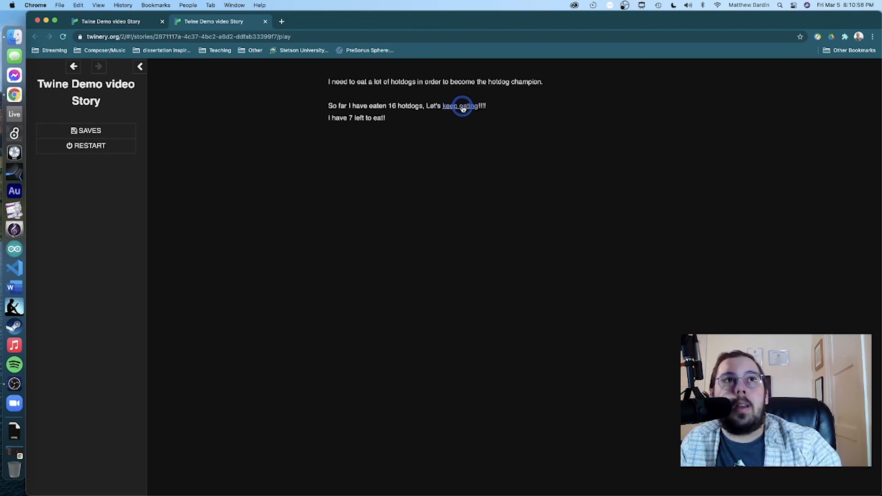
{"action": "left_click", "coordinate": [463, 108]}
{"action": "left_click", "coordinate": [462, 108]}
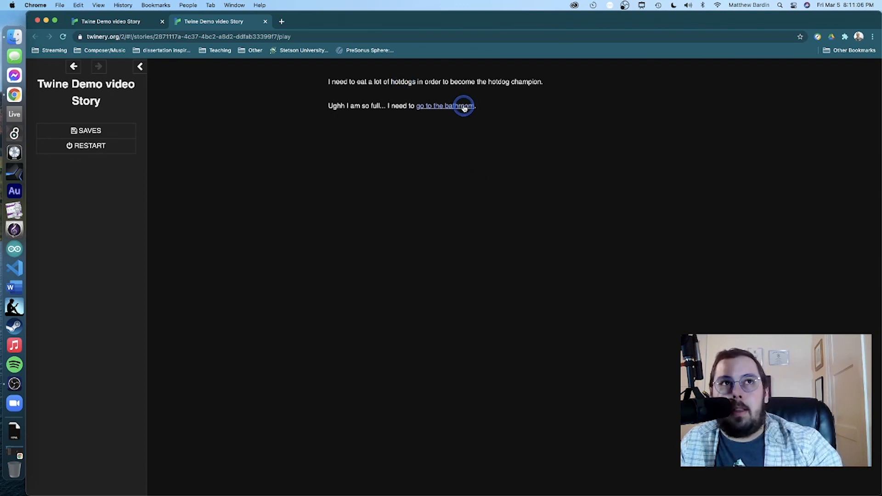
{"action": "left_click", "coordinate": [449, 109]}
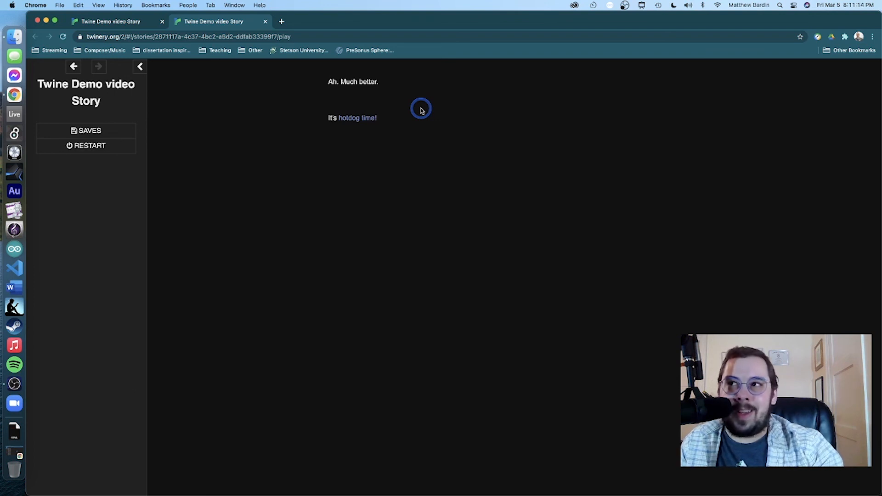
- Resume hotdog time, keep eating until the hotdogs run out, and return to the supermarket to get more
{"action": "left_click", "coordinate": [363, 119]}
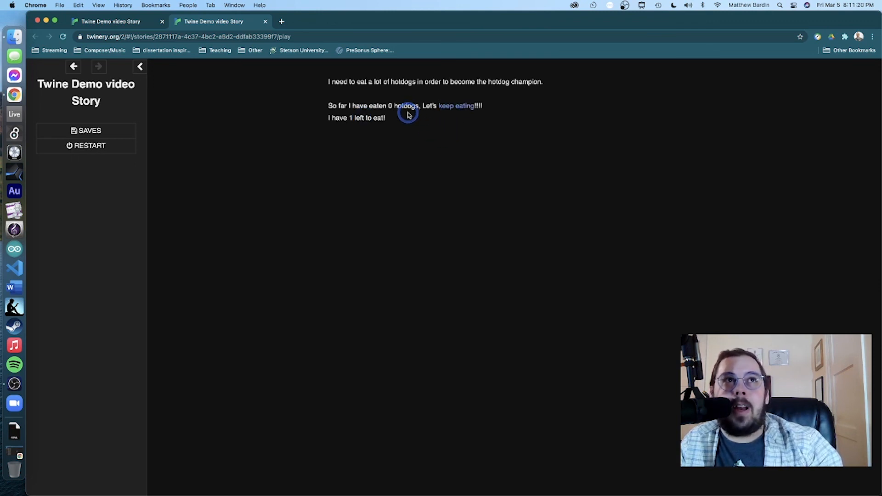
{"action": "left_click", "coordinate": [450, 107]}
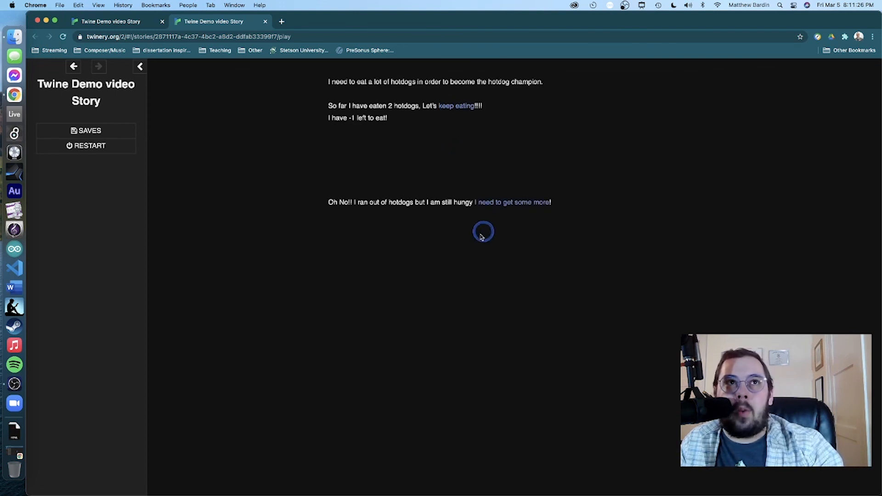
{"action": "left_click", "coordinate": [532, 204]}
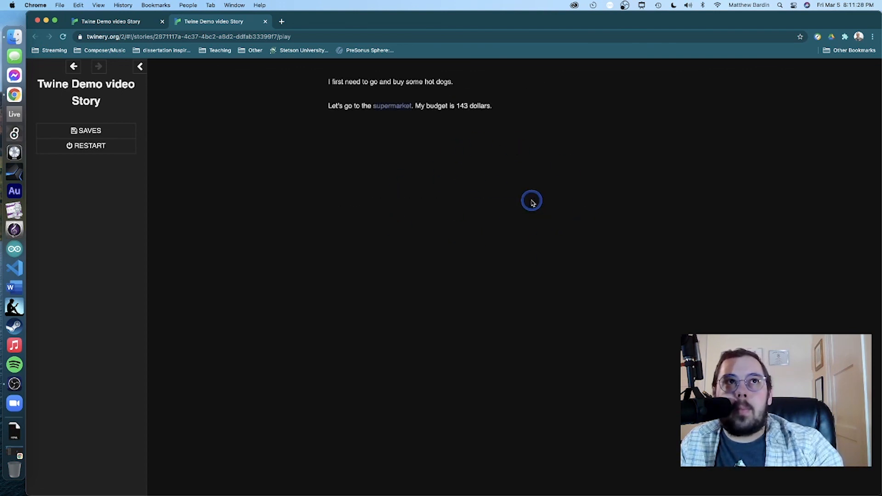
{"action": "left_click", "coordinate": [386, 106]}
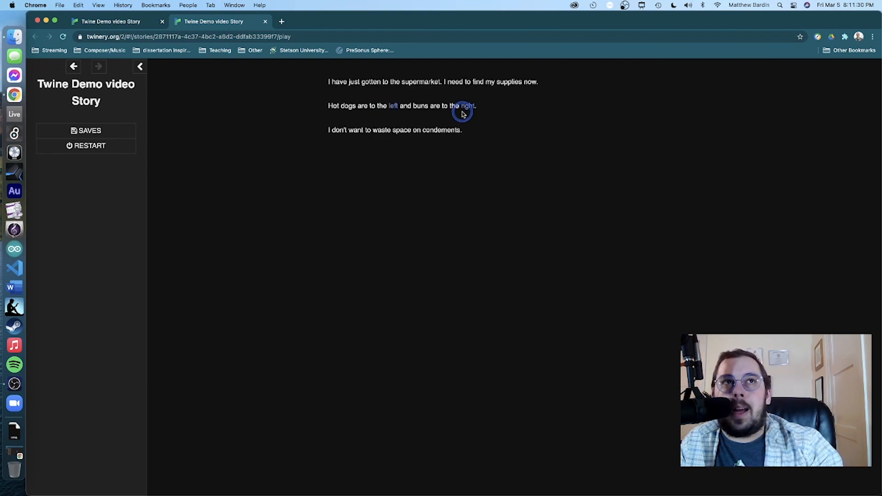
- Test restocking by repeatedly adding weiners to the cart until it holds 40 packs
{"action": "left_click", "coordinate": [393, 107]}
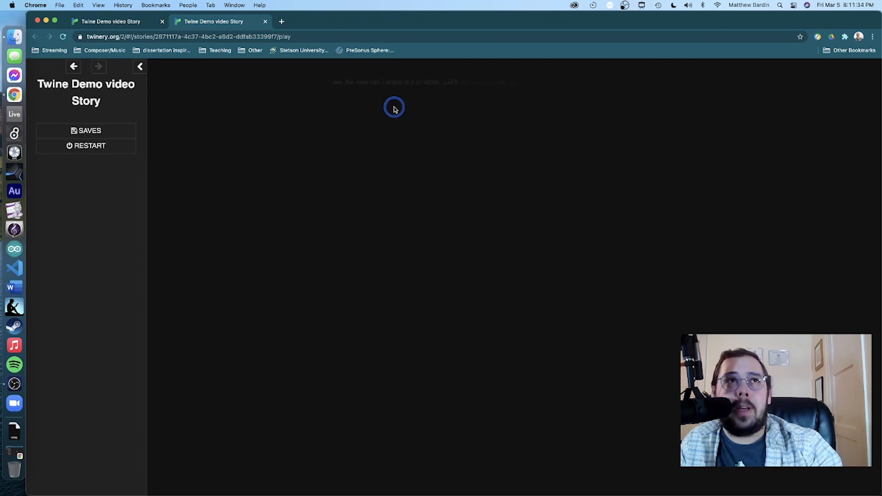
{"action": "left_click", "coordinate": [479, 87]}
{"action": "left_click", "coordinate": [484, 87]}
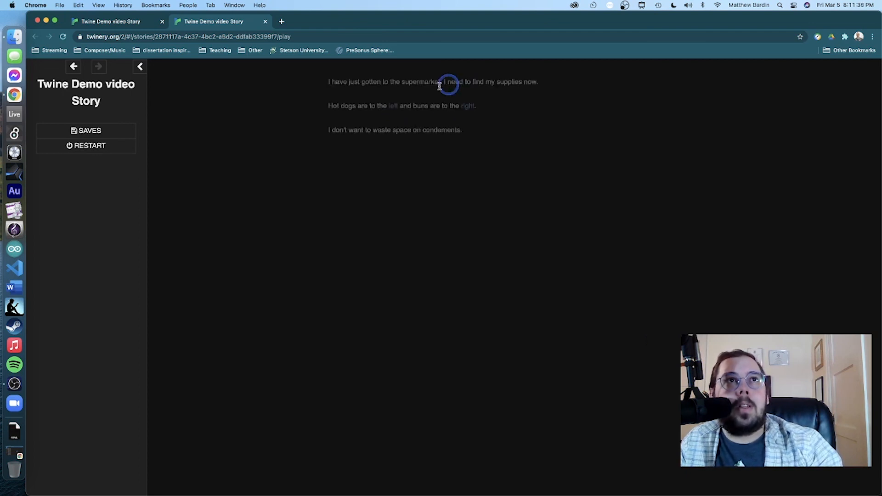
{"action": "left_click", "coordinate": [393, 106]}
{"action": "left_click", "coordinate": [481, 87]}
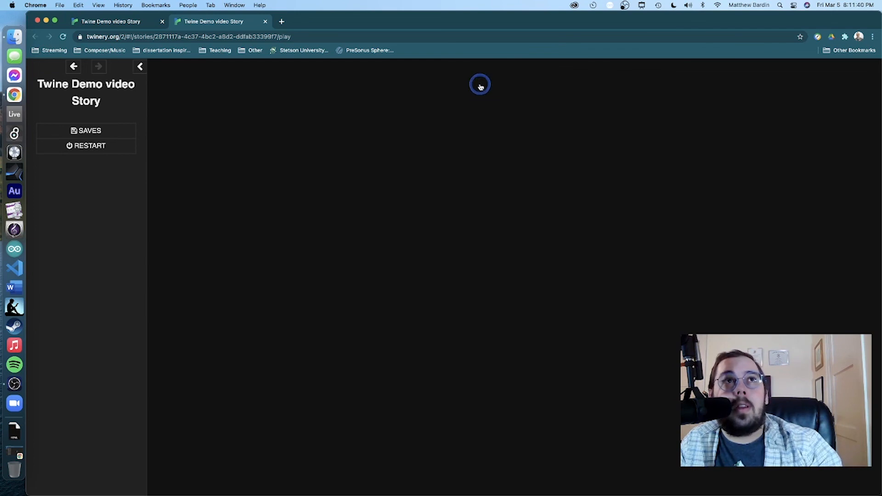
{"action": "left_click", "coordinate": [469, 81]}
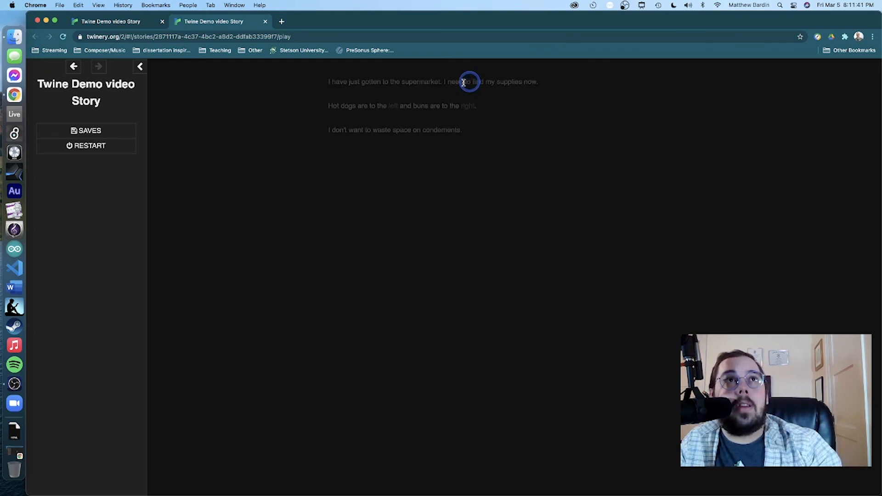
{"action": "left_click", "coordinate": [398, 106]}
{"action": "left_click", "coordinate": [475, 84]}
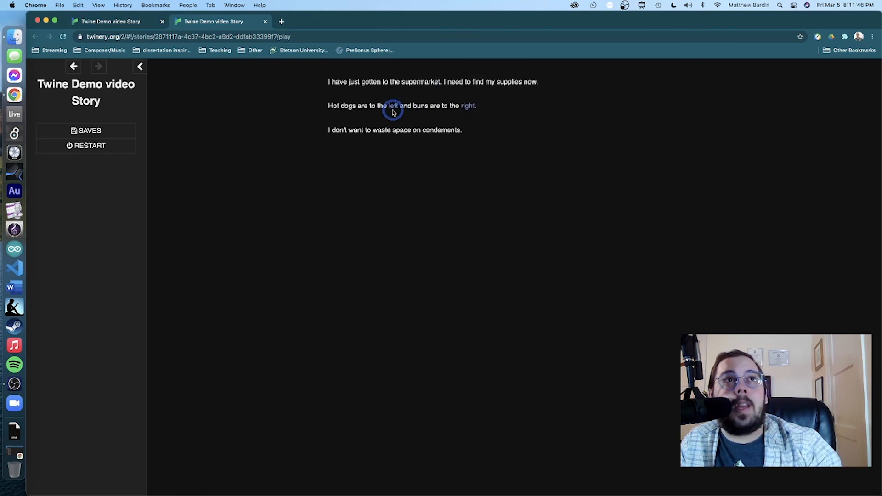
{"action": "left_click", "coordinate": [393, 109]}
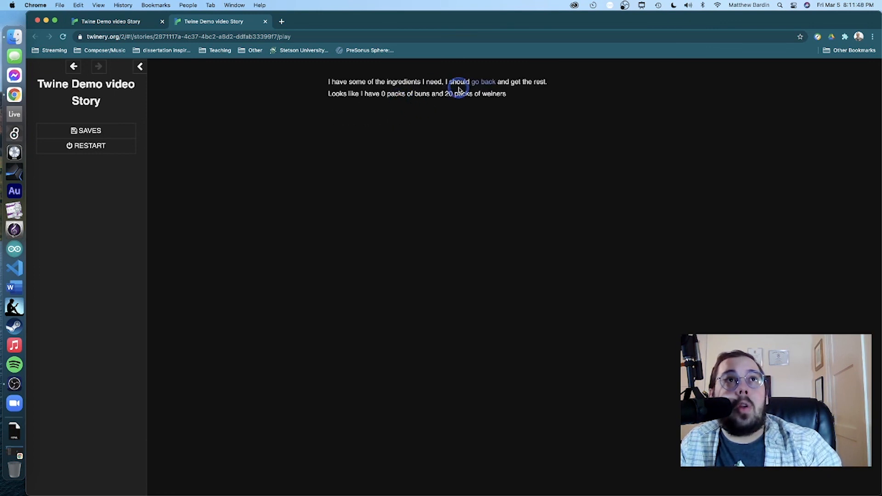
{"action": "left_click", "coordinate": [477, 84]}
{"action": "left_click", "coordinate": [395, 107]}
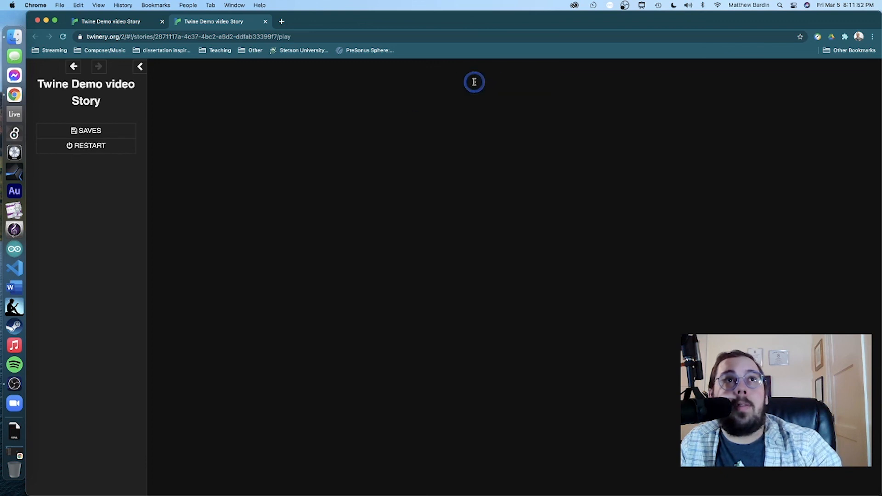
{"action": "left_click", "coordinate": [395, 105]}
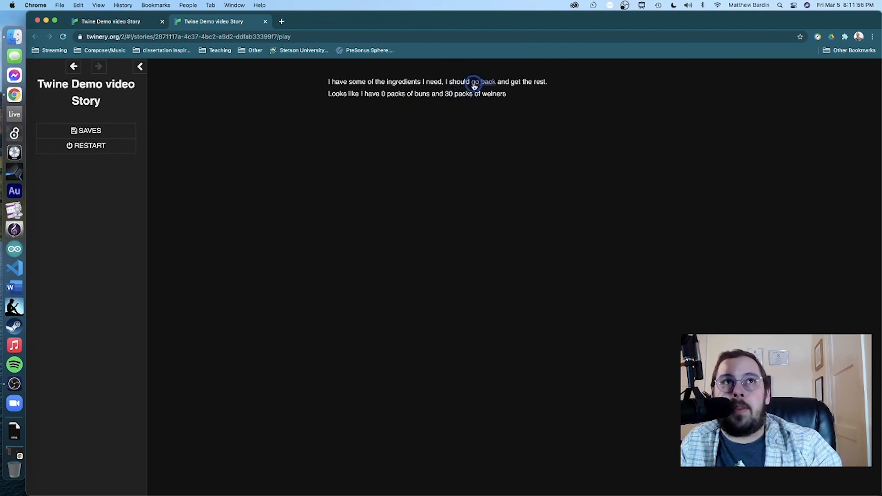
{"action": "left_click", "coordinate": [475, 84]}
{"action": "left_click", "coordinate": [395, 106]}
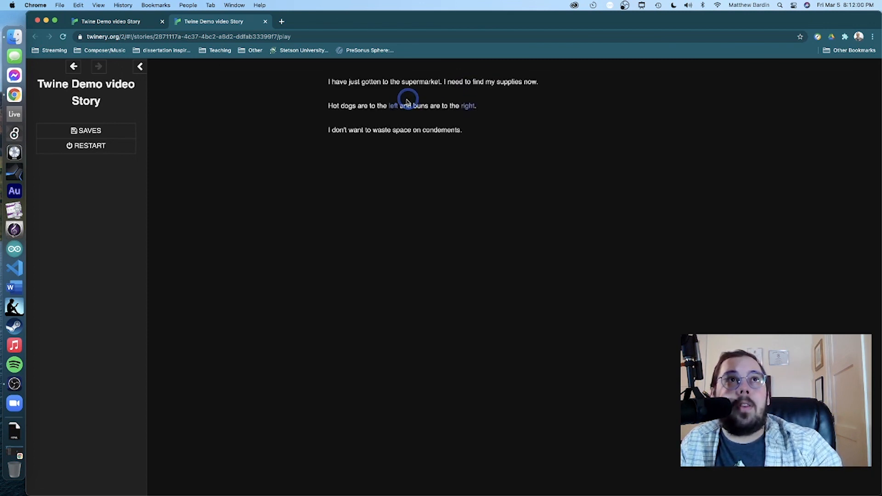
{"action": "left_click", "coordinate": [392, 106]}
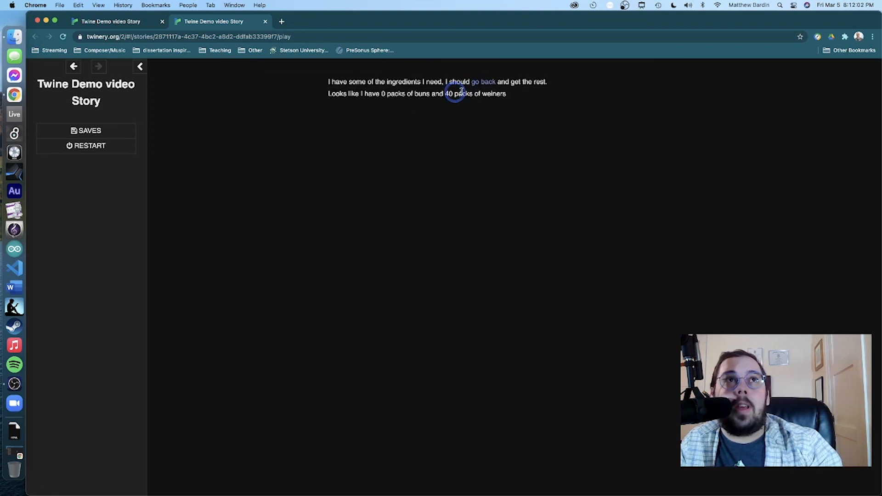
- Add buns to the cart until it holds 40 packs, and pay and go home to test the remaining budget
{"action": "left_click", "coordinate": [484, 86]}
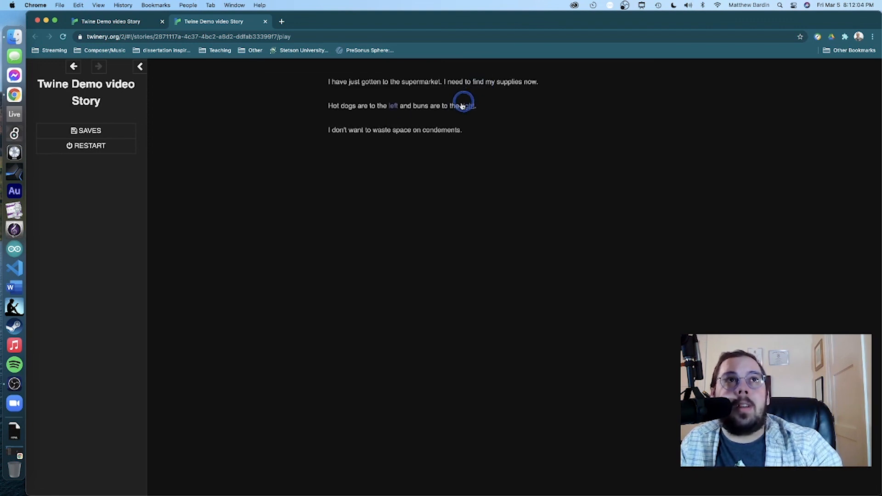
{"action": "left_click", "coordinate": [466, 106]}
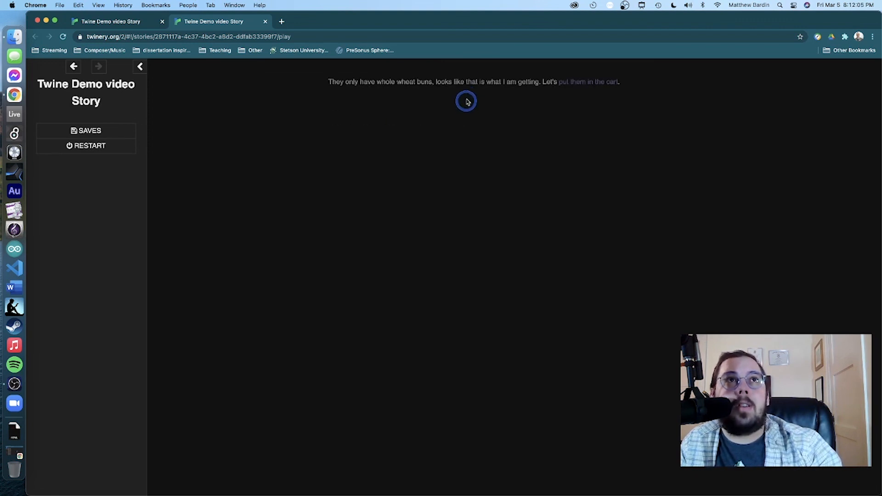
{"action": "left_click", "coordinate": [565, 83]}
{"action": "left_click", "coordinate": [486, 84]}
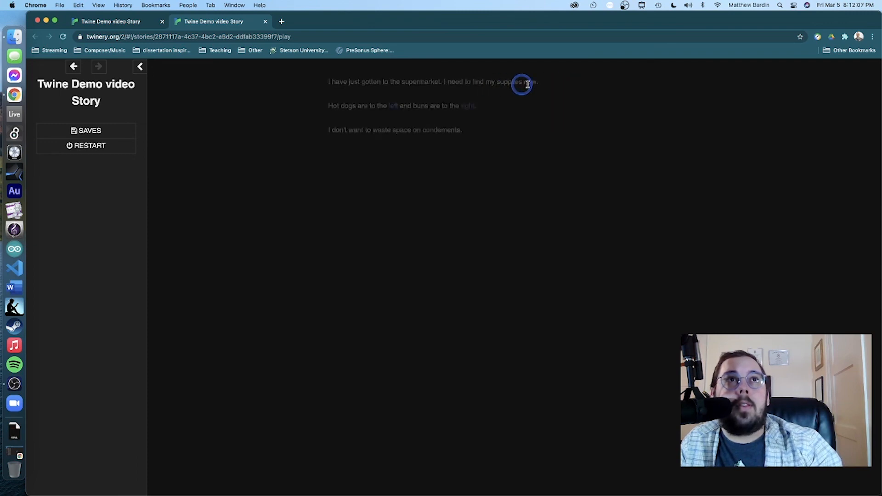
{"action": "left_click", "coordinate": [469, 106]}
{"action": "left_click", "coordinate": [569, 83]}
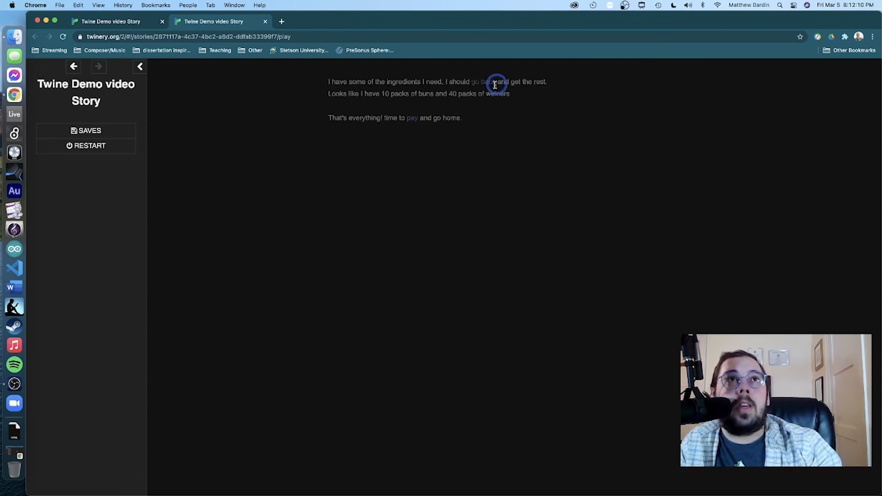
{"action": "left_click", "coordinate": [487, 86]}
{"action": "left_click", "coordinate": [468, 105]}
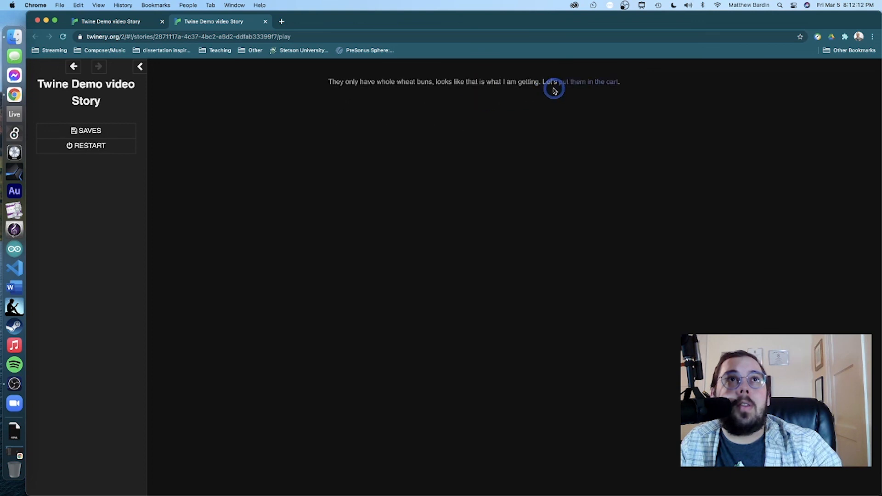
{"action": "left_click", "coordinate": [564, 84]}
{"action": "left_click", "coordinate": [489, 84]}
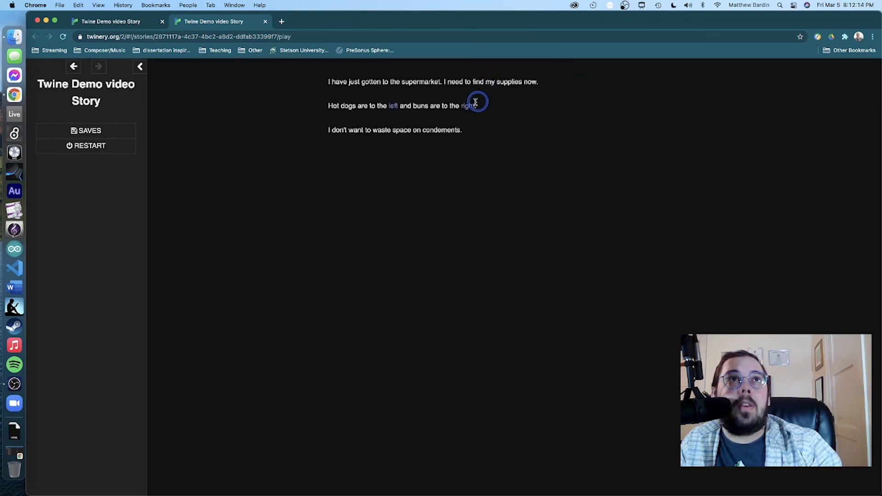
{"action": "left_click", "coordinate": [470, 107]}
{"action": "left_click", "coordinate": [570, 83]}
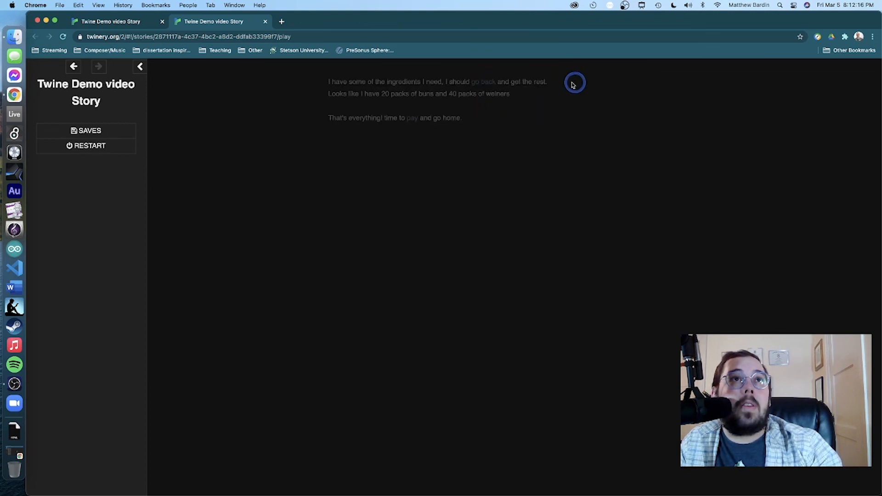
{"action": "left_click", "coordinate": [486, 83]}
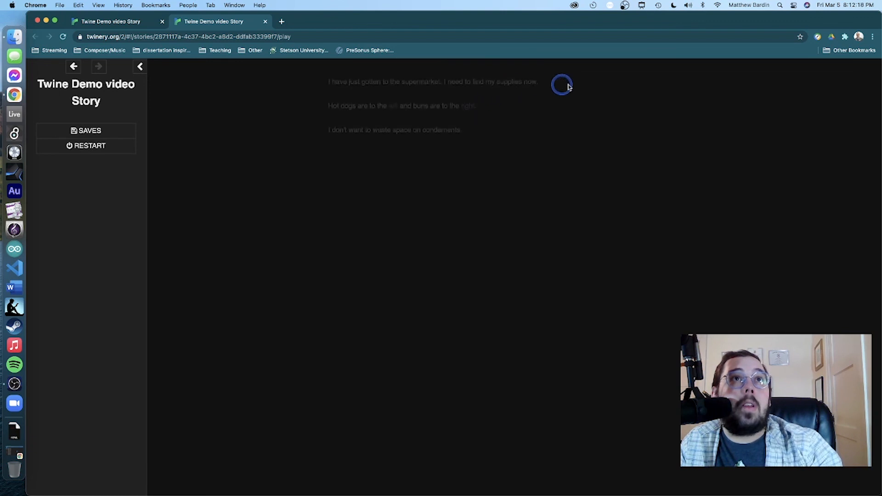
{"action": "left_click", "coordinate": [470, 108]}
{"action": "left_click", "coordinate": [573, 84]}
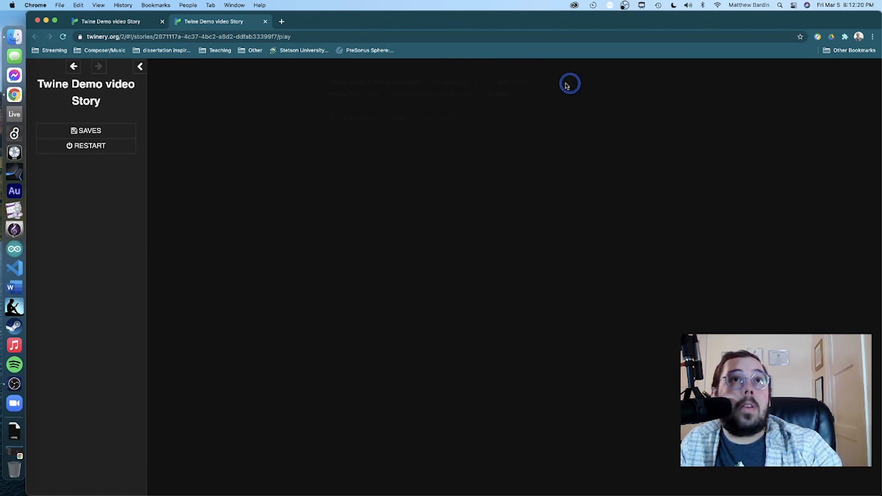
{"action": "left_click", "coordinate": [484, 83]}
{"action": "left_click", "coordinate": [464, 105]}
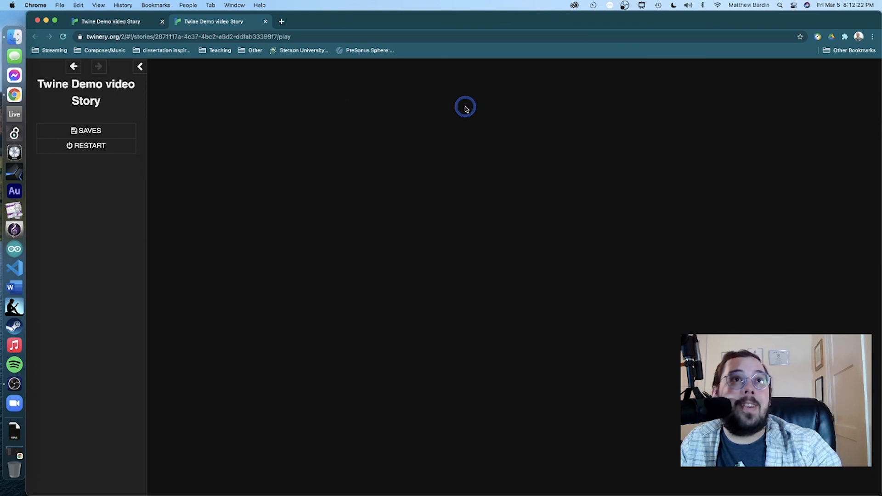
{"action": "left_click", "coordinate": [596, 85]}
{"action": "left_click", "coordinate": [483, 83]}
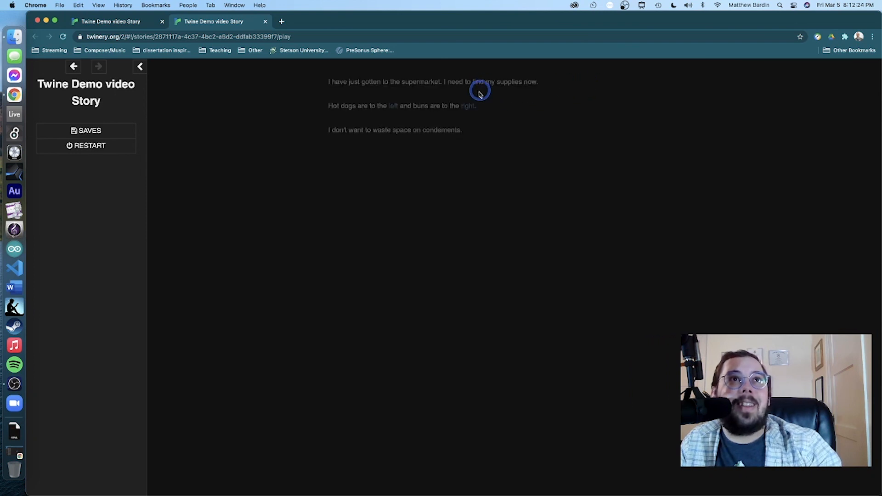
{"action": "left_click", "coordinate": [470, 107]}
{"action": "left_click", "coordinate": [574, 82]}
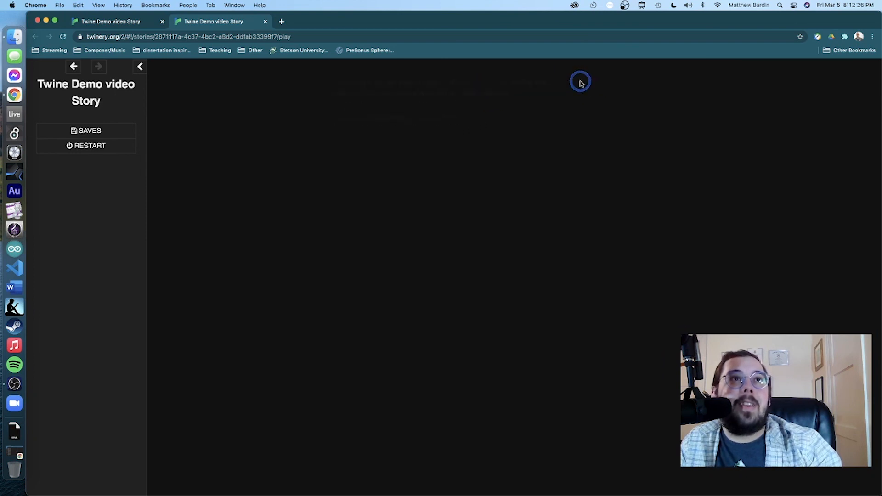
{"action": "left_click", "coordinate": [482, 85]}
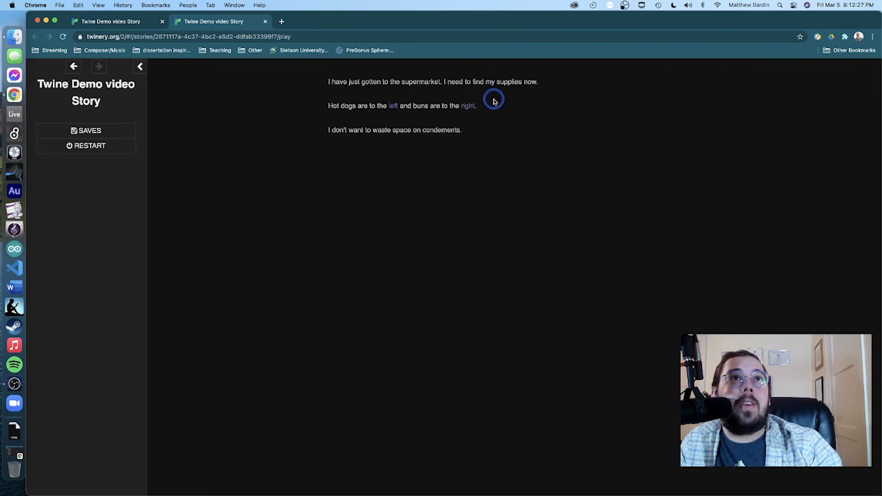
{"action": "left_click", "coordinate": [469, 105]}
{"action": "left_click", "coordinate": [575, 84]}
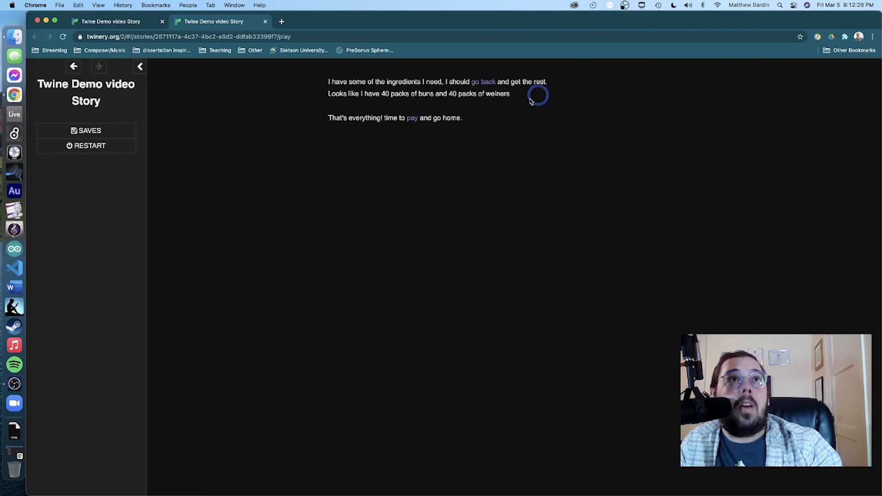
{"action": "left_click", "coordinate": [413, 120]}
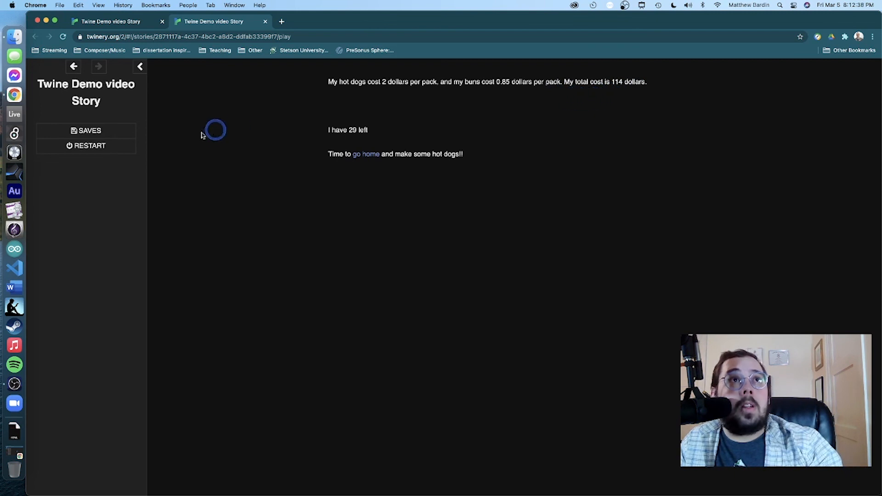
{"action": "left_click", "coordinate": [371, 158]}
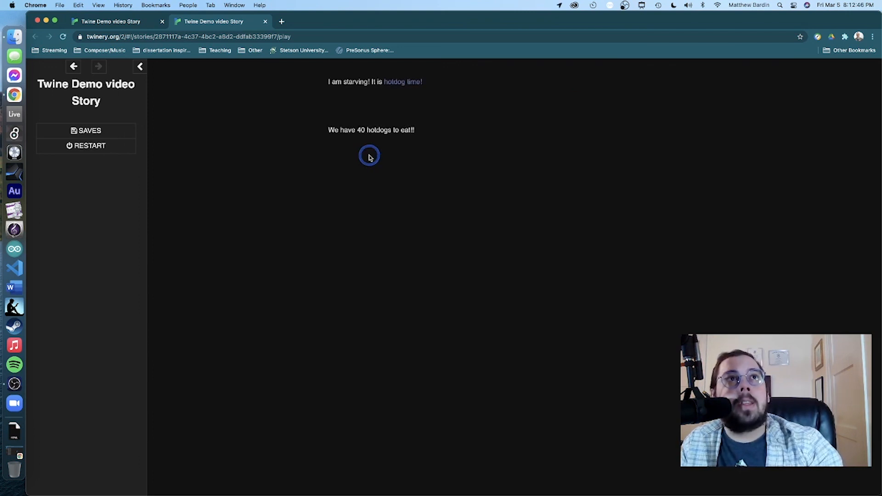
- Start hotdog time with the restocked supply and keep eating until the too-full bathroom condition is triggered
{"action": "left_click", "coordinate": [409, 86]}
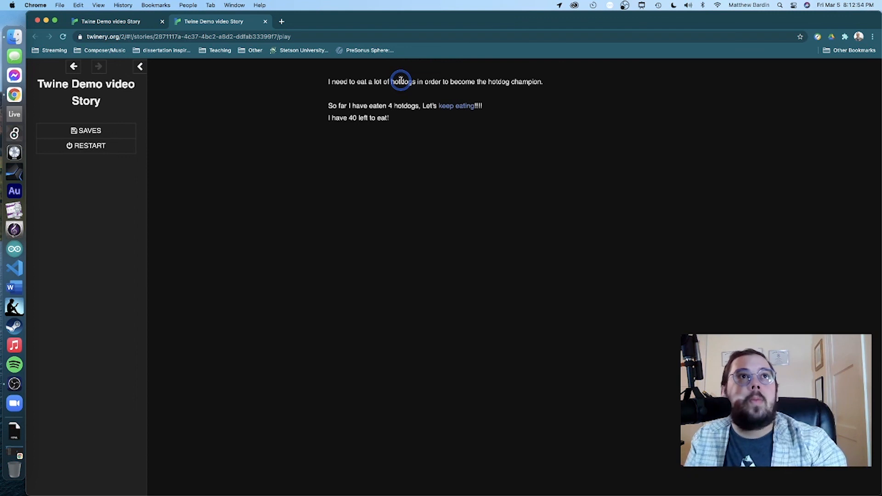
{"action": "left_click", "coordinate": [450, 108]}
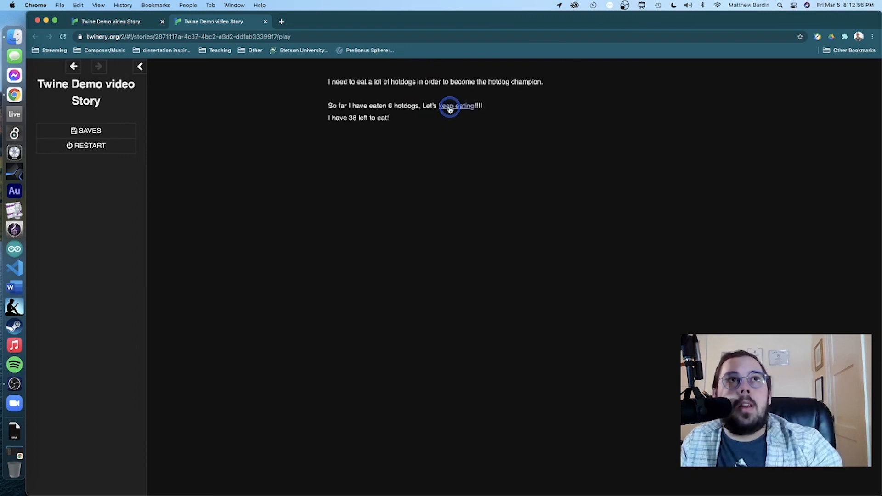
{"action": "left_click", "coordinate": [450, 108]}
{"action": "left_click", "coordinate": [450, 108]}
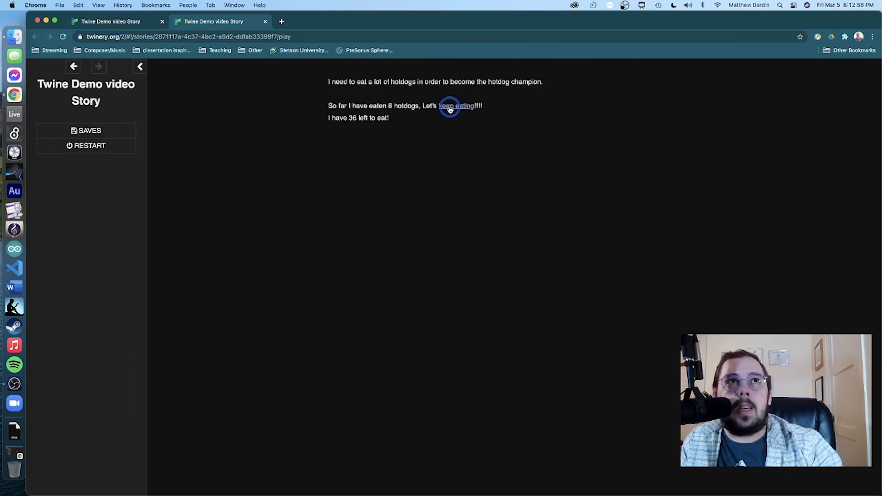
{"action": "left_click", "coordinate": [450, 108]}
{"action": "left_click", "coordinate": [450, 108]}
{"action": "left_click", "coordinate": [450, 107]}
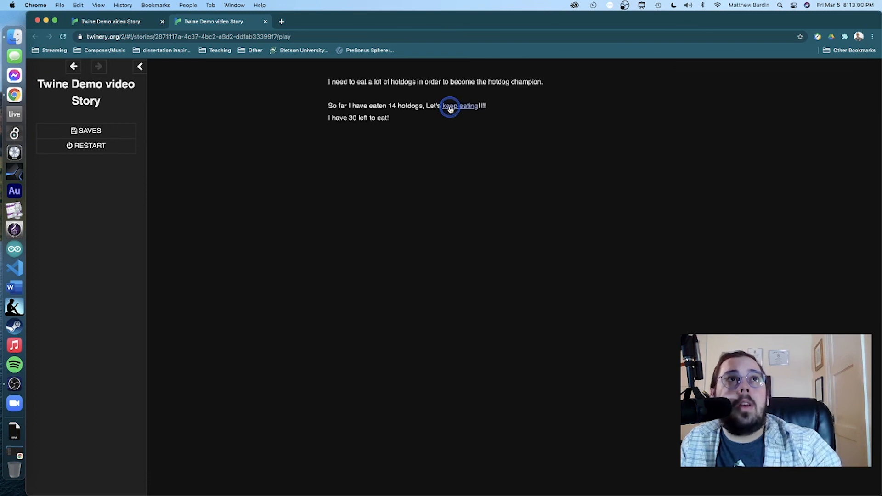
{"action": "left_click", "coordinate": [450, 108]}
{"action": "left_click", "coordinate": [450, 107]}
{"action": "left_click", "coordinate": [451, 108]}
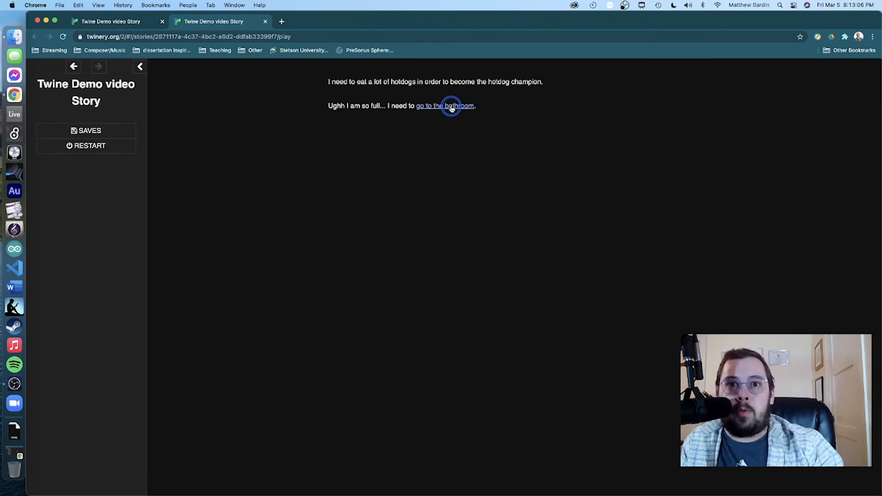
- Playtest another eating round: visit the bathroom, keep eating until too full, then visit the bathroom again and return to hotdog time
{"action": "left_click", "coordinate": [451, 107]}
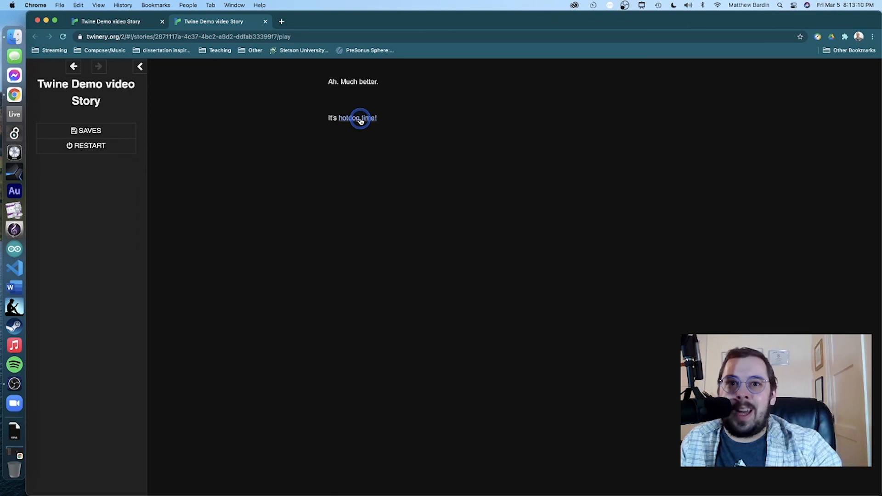
{"action": "left_click", "coordinate": [360, 119]}
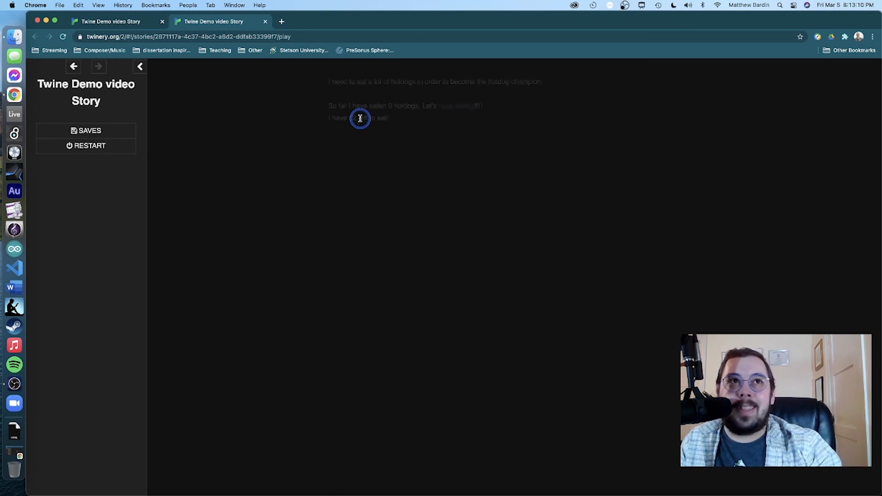
{"action": "left_click", "coordinate": [458, 107]}
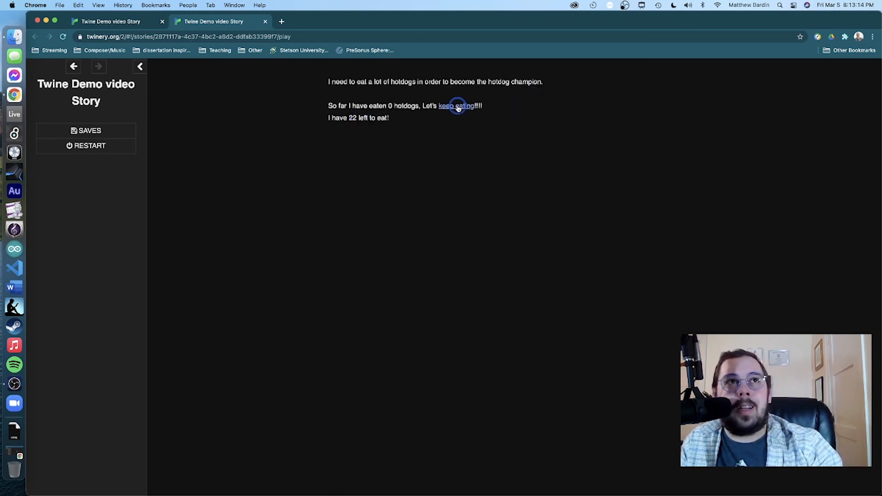
{"action": "left_click", "coordinate": [458, 108]}
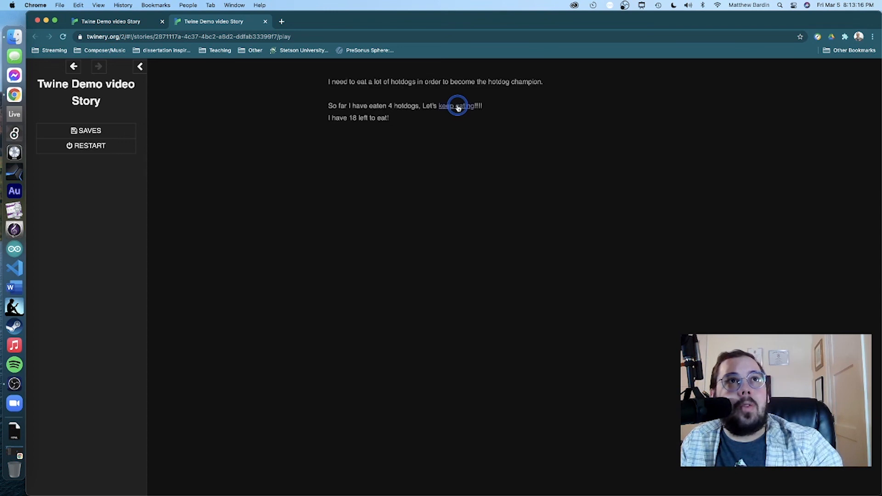
{"action": "left_click", "coordinate": [458, 108]}
{"action": "left_click", "coordinate": [458, 107]}
{"action": "left_click", "coordinate": [459, 108]}
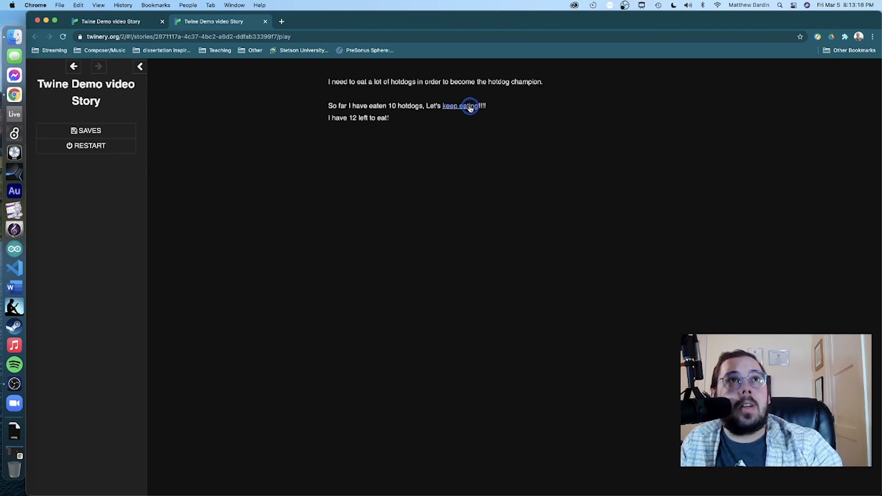
{"action": "left_click", "coordinate": [467, 108]}
{"action": "left_click", "coordinate": [469, 108]}
{"action": "left_click", "coordinate": [470, 108]}
{"action": "left_click", "coordinate": [470, 107]}
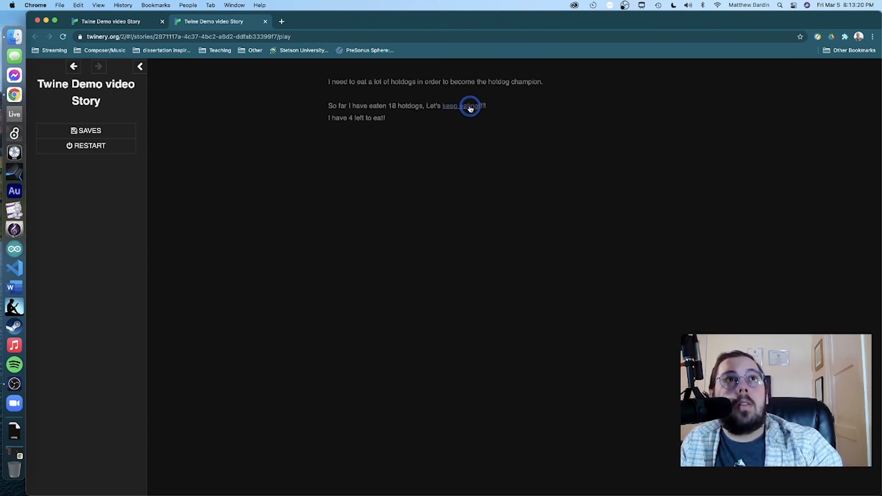
{"action": "left_click", "coordinate": [470, 107]}
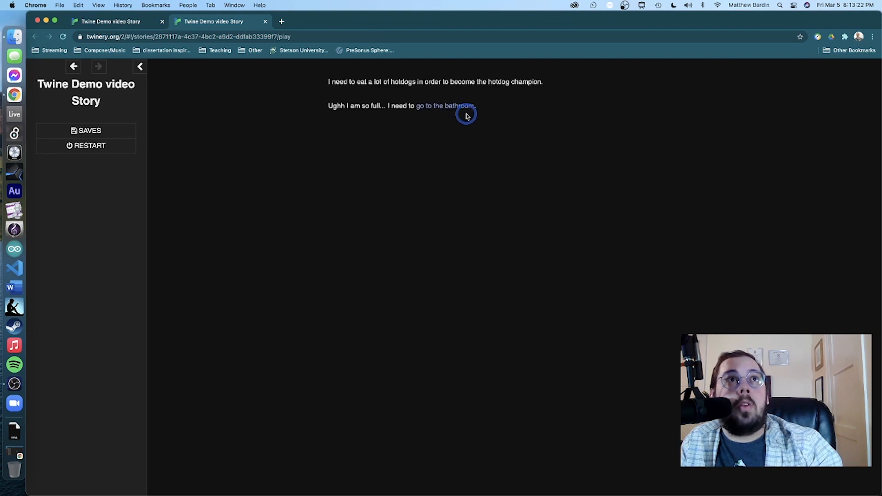
{"action": "left_click", "coordinate": [455, 109]}
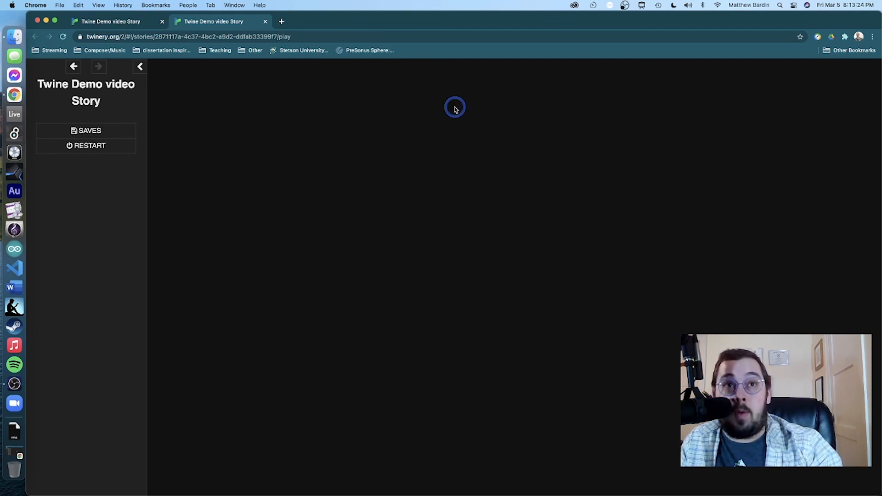
{"action": "left_click", "coordinate": [359, 120]}
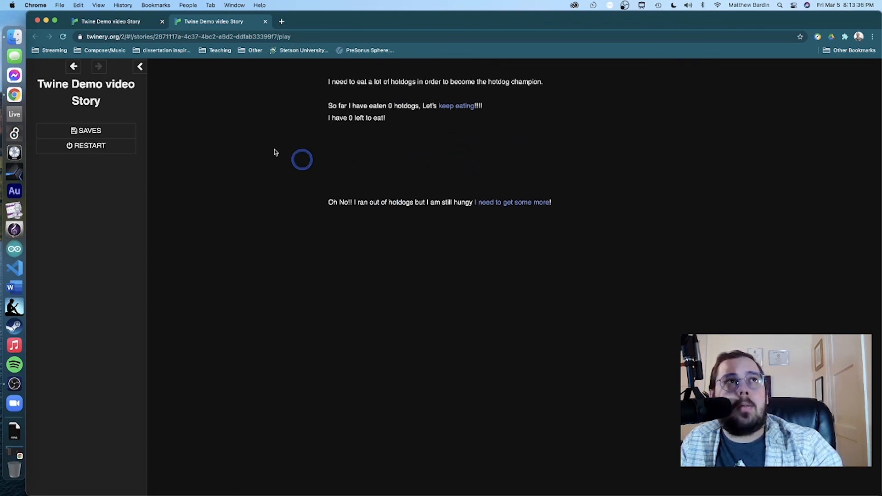
- In the story editor's "hotdog time!" passage, change the nap condition's bathroom check to $bathCount >= 3
{"action": "left_click", "coordinate": [119, 21]}
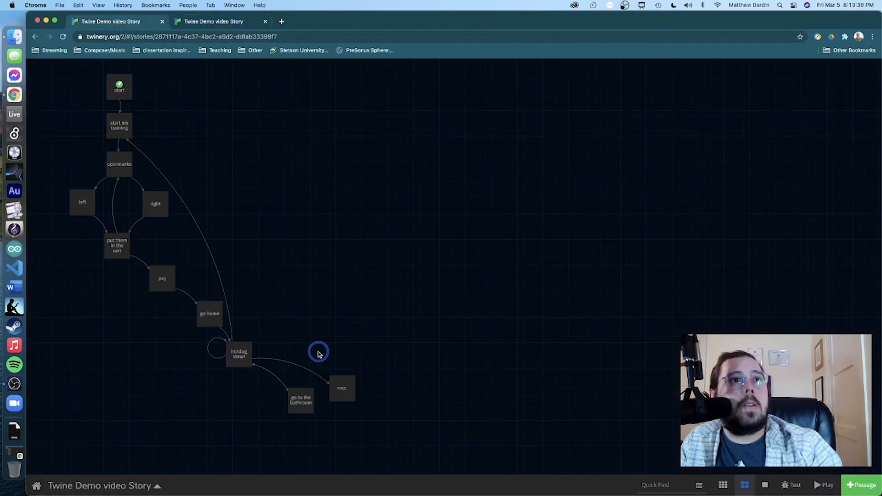
{"action": "double_click", "coordinate": [238, 363]}
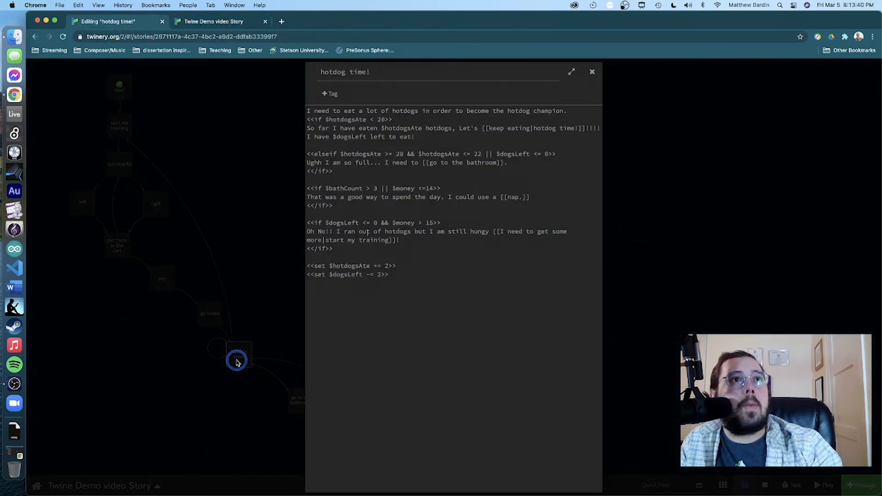
{"action": "left_click", "coordinate": [370, 189]}
{"action": "type", "text": "="}
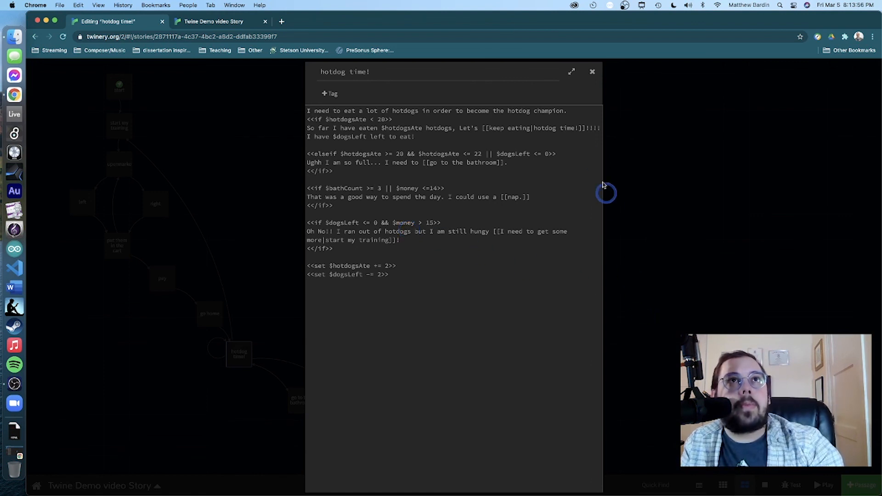
{"action": "left_click", "coordinate": [592, 71]}
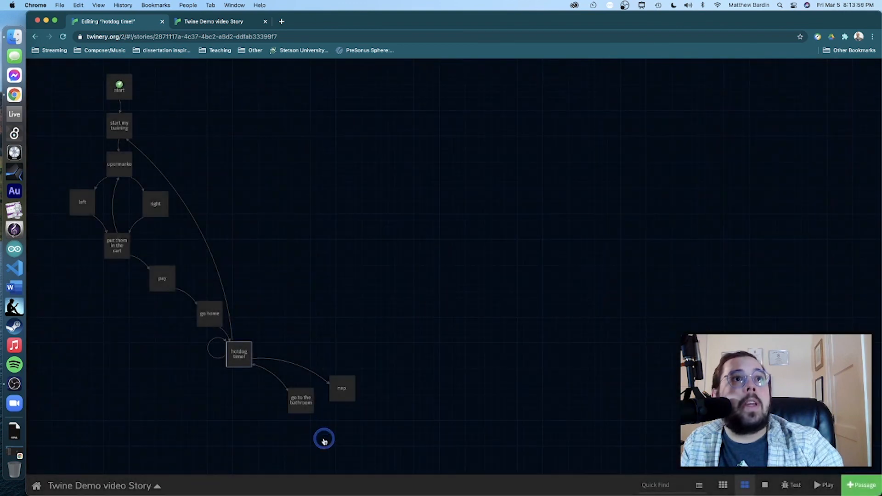
- Review the ending text of the "nap." passage and return to the story map
{"action": "double_click", "coordinate": [343, 387]}
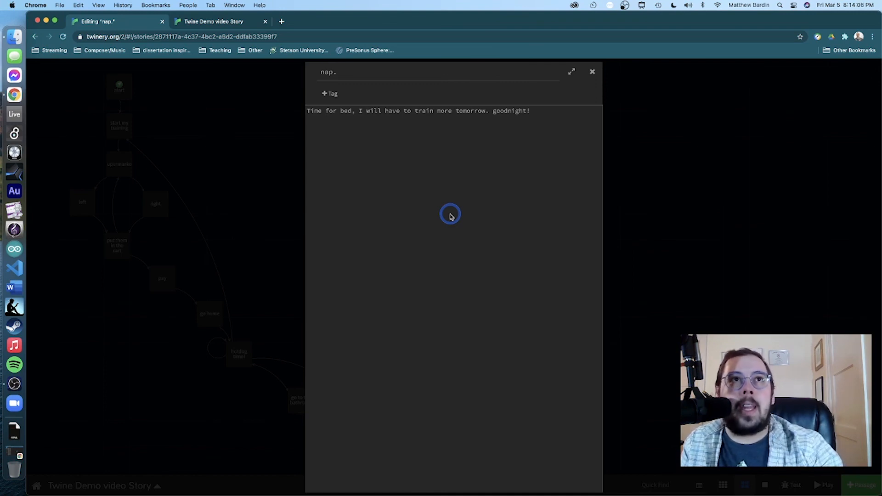
{"action": "left_click", "coordinate": [650, 226]}
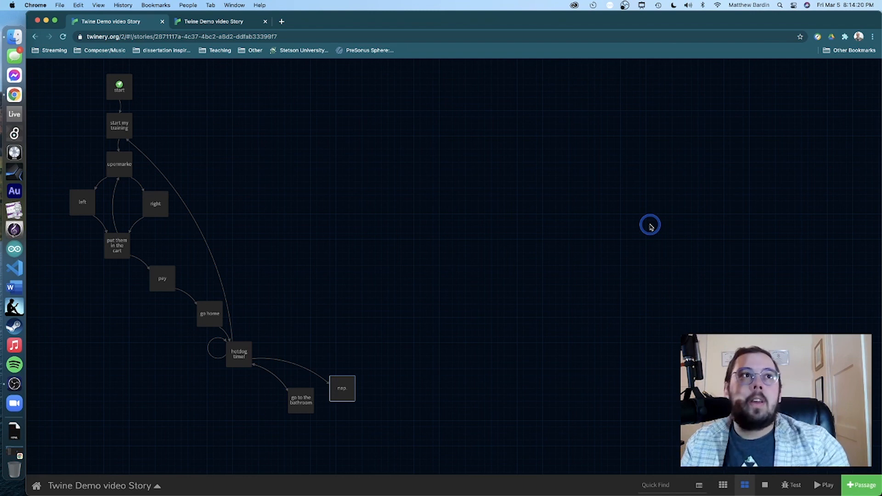
{"action": "left_click", "coordinate": [514, 280]}
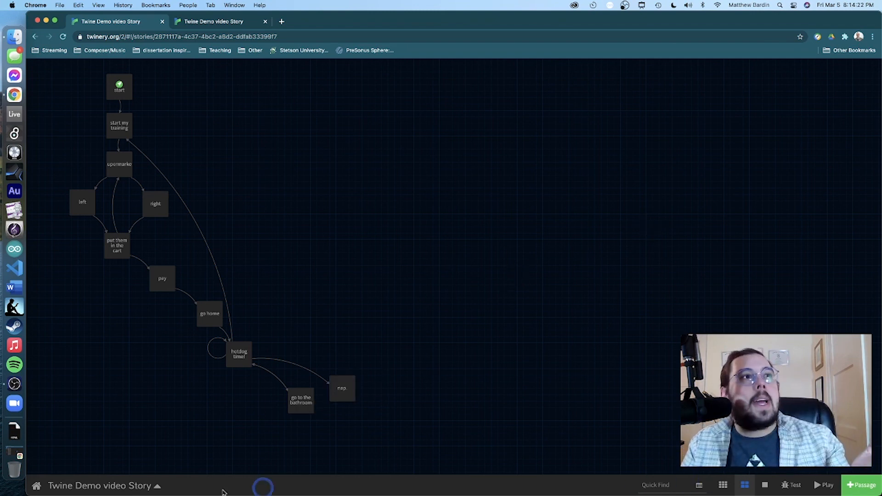